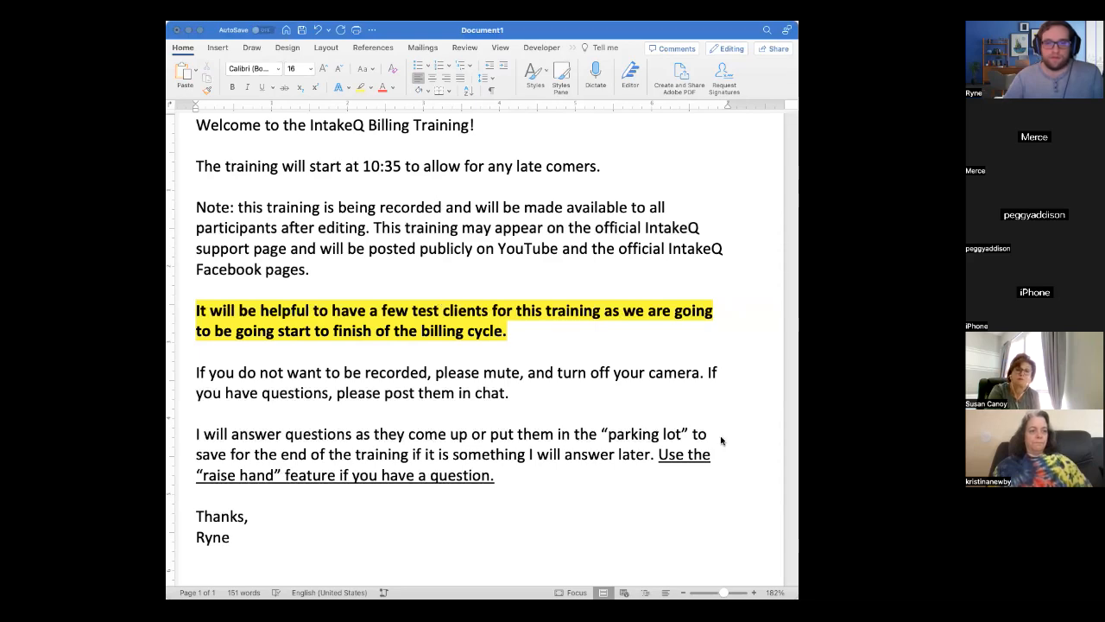
Switch from the Word welcome notes to the PracticeQ Bookings calendar in the browser.
{"action": "left_click", "coordinate": [784, 477]}
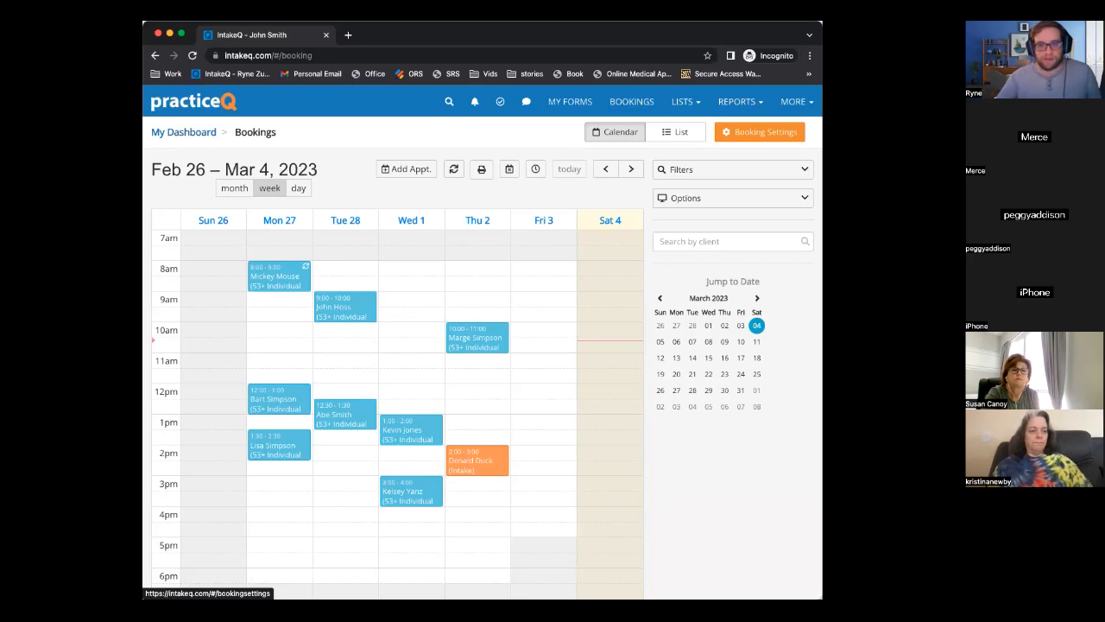
{"action": "scroll", "coordinate": [712, 410], "scroll_direction": "down", "scroll_amount": 1}
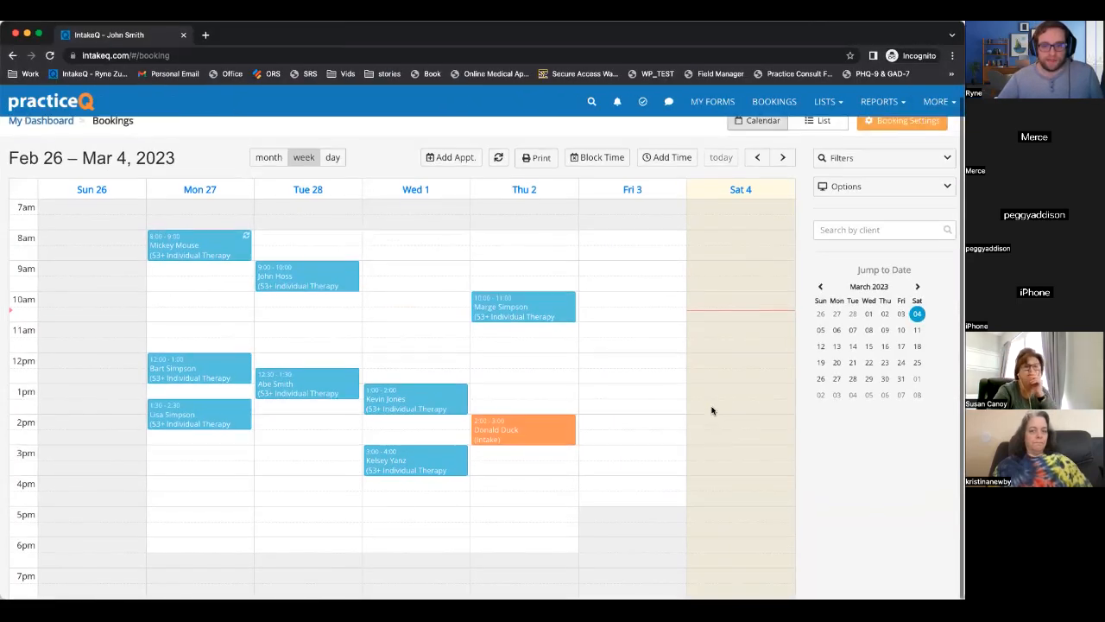
{"action": "scroll", "coordinate": [706, 414], "scroll_direction": "up", "scroll_amount": 1}
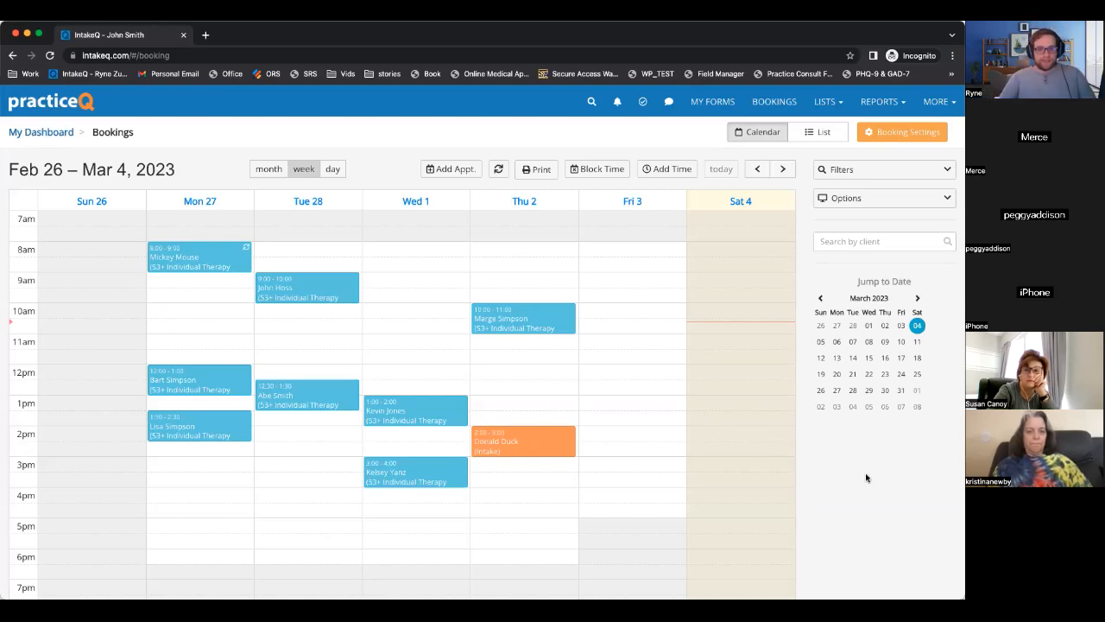
{"action": "scroll", "coordinate": [867, 478], "scroll_direction": "down", "scroll_amount": 1}
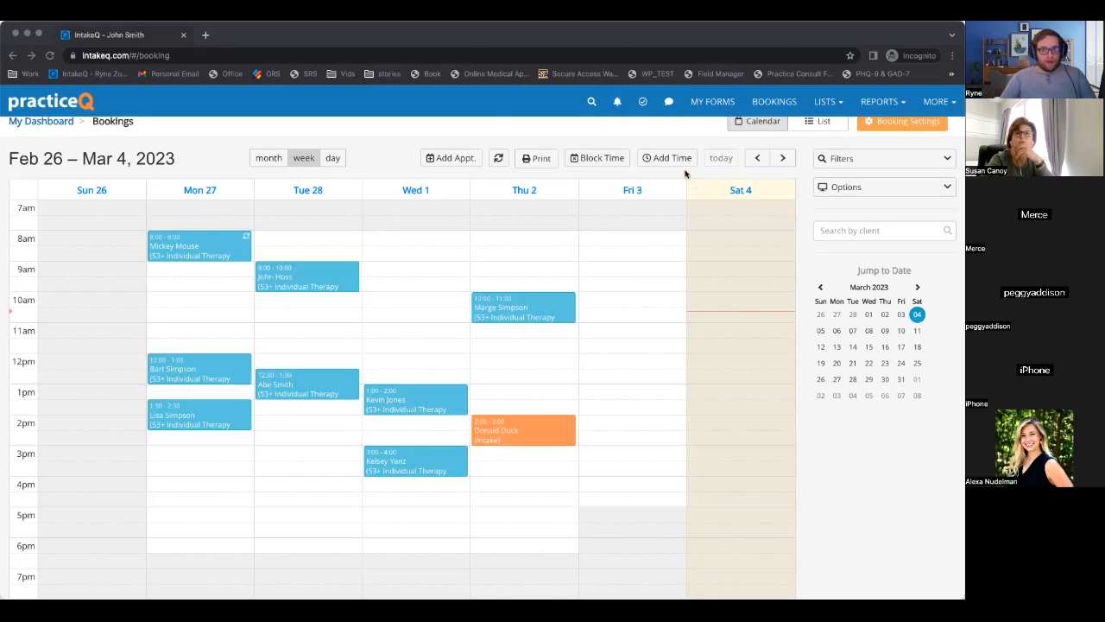
{"action": "scroll", "coordinate": [682, 179], "scroll_direction": "up", "scroll_amount": 1}
{"action": "scroll", "coordinate": [861, 267], "scroll_direction": "down", "scroll_amount": 1}
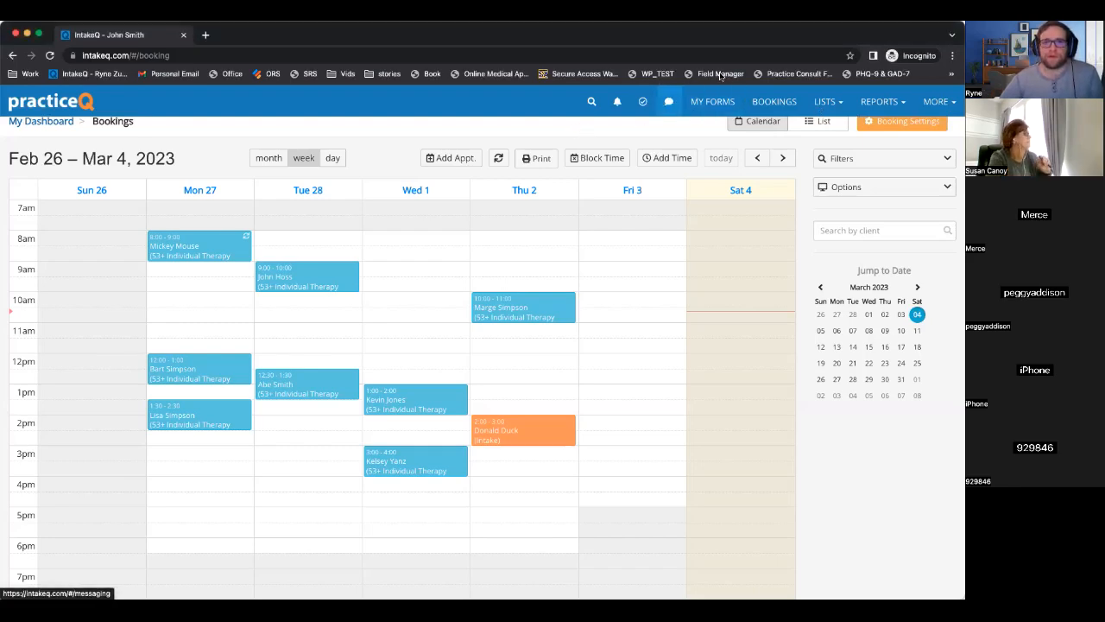
{"action": "scroll", "coordinate": [711, 141], "scroll_direction": "up", "scroll_amount": 1}
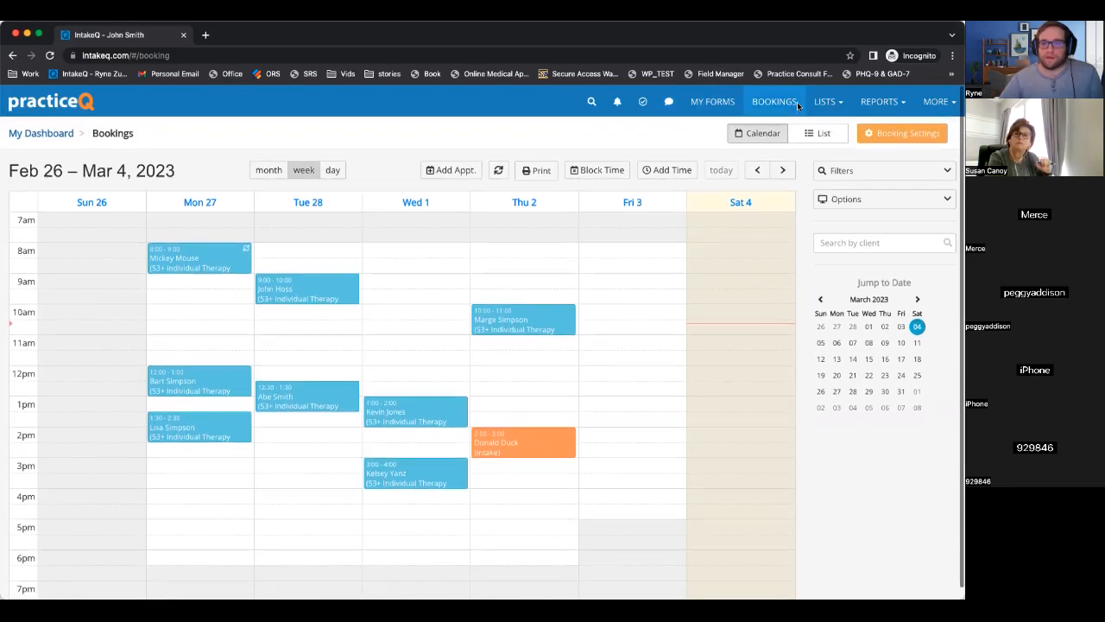
{"action": "left_click", "coordinate": [825, 101]}
Open the first client from Lists > Clients and make Basic Information editable, leaving billing type Self Pay.
{"action": "left_click", "coordinate": [777, 132]}
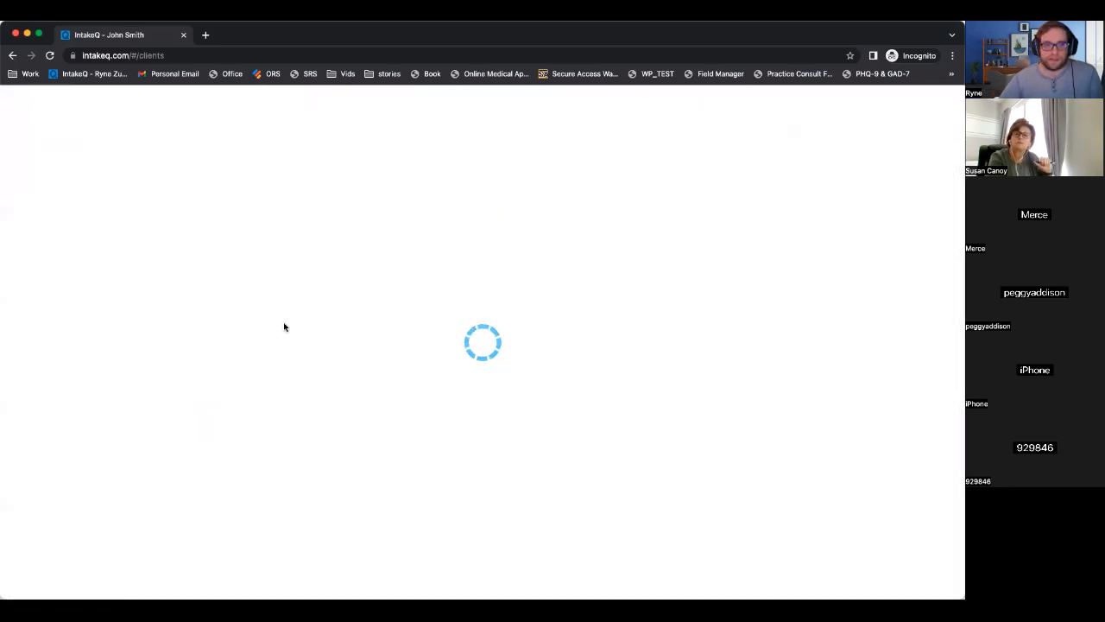
{"action": "scroll", "coordinate": [285, 326], "scroll_direction": "down", "scroll_amount": 1}
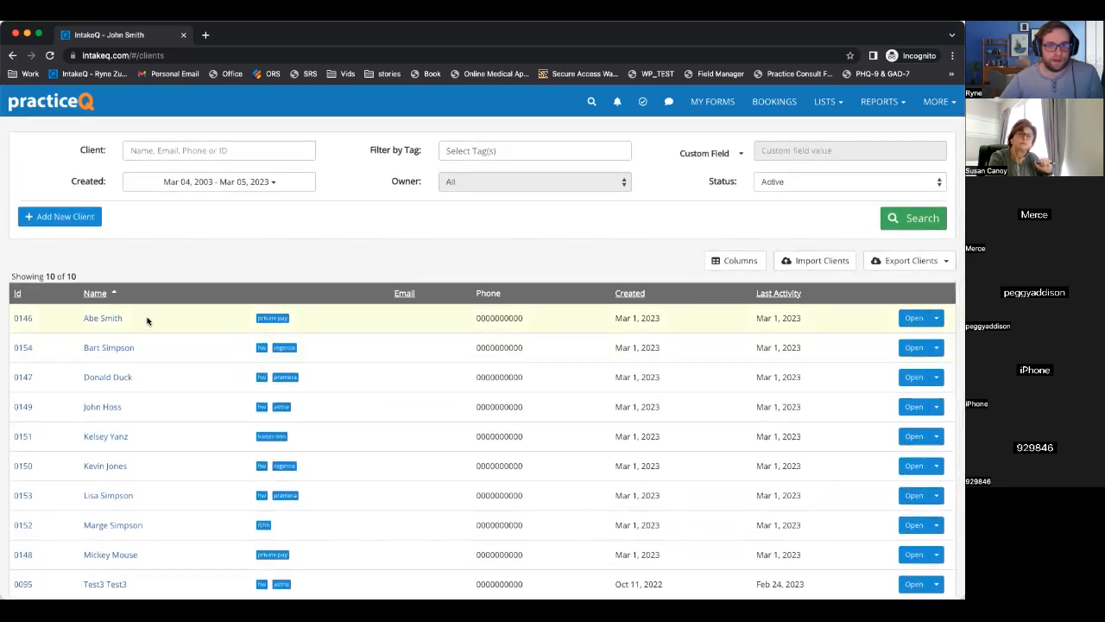
{"action": "left_click", "coordinate": [110, 318]}
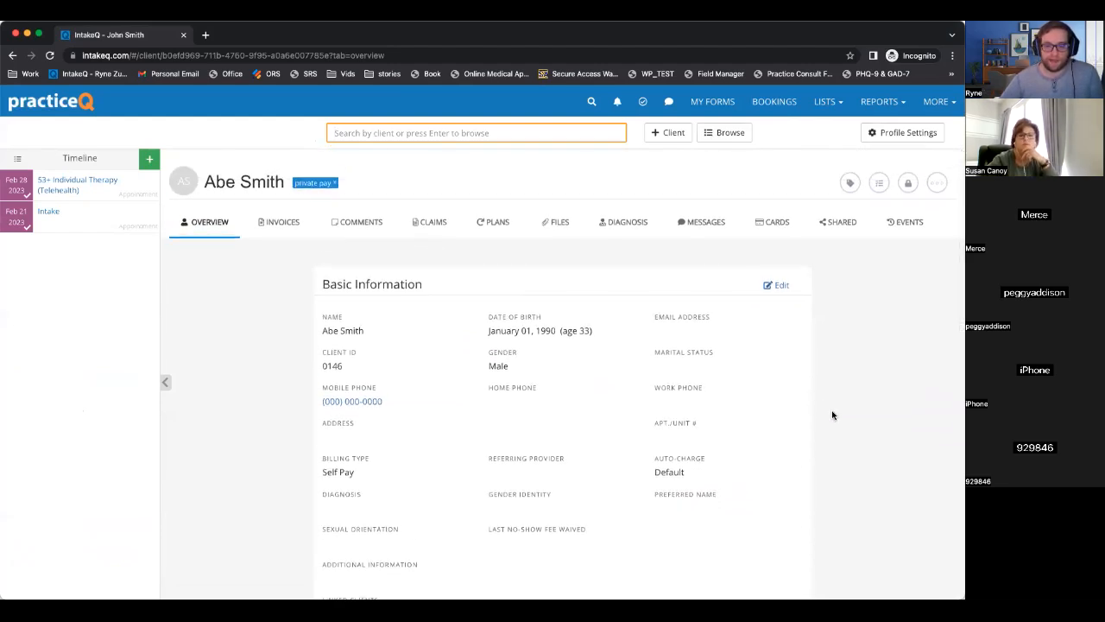
{"action": "scroll", "coordinate": [832, 415], "scroll_direction": "down", "scroll_amount": 3}
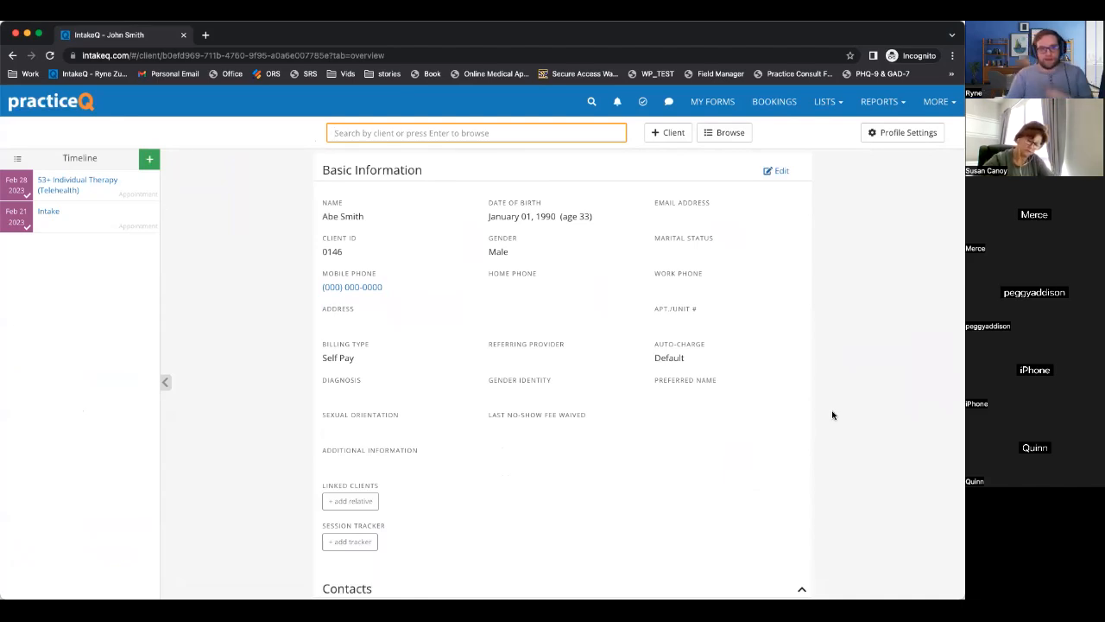
{"action": "left_click", "coordinate": [779, 171]}
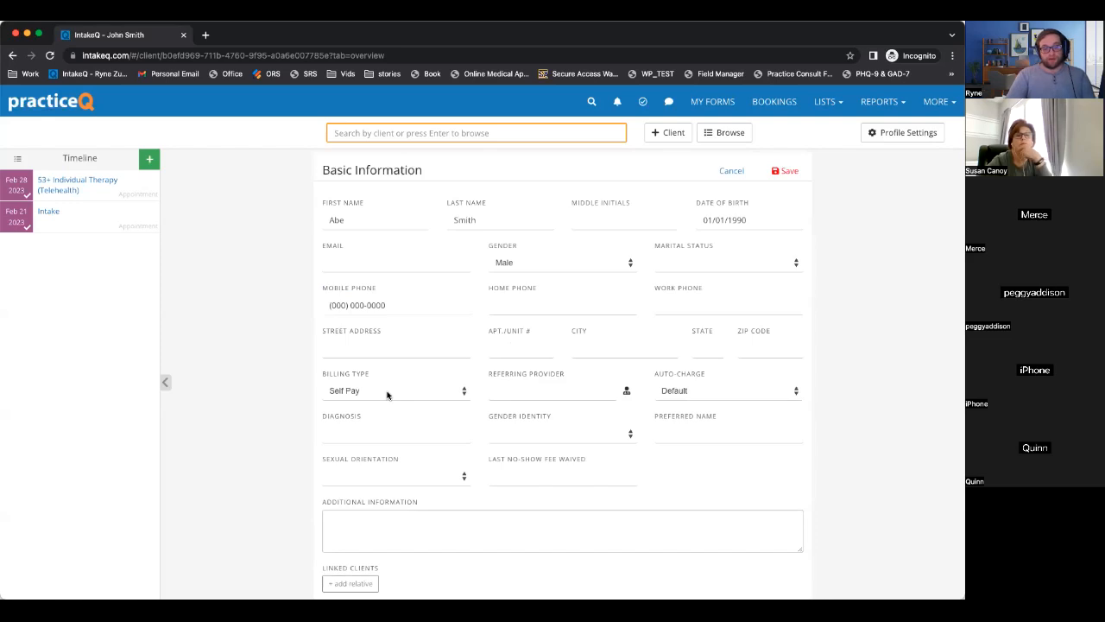
{"action": "scroll", "coordinate": [387, 395], "scroll_direction": "down", "scroll_amount": 1}
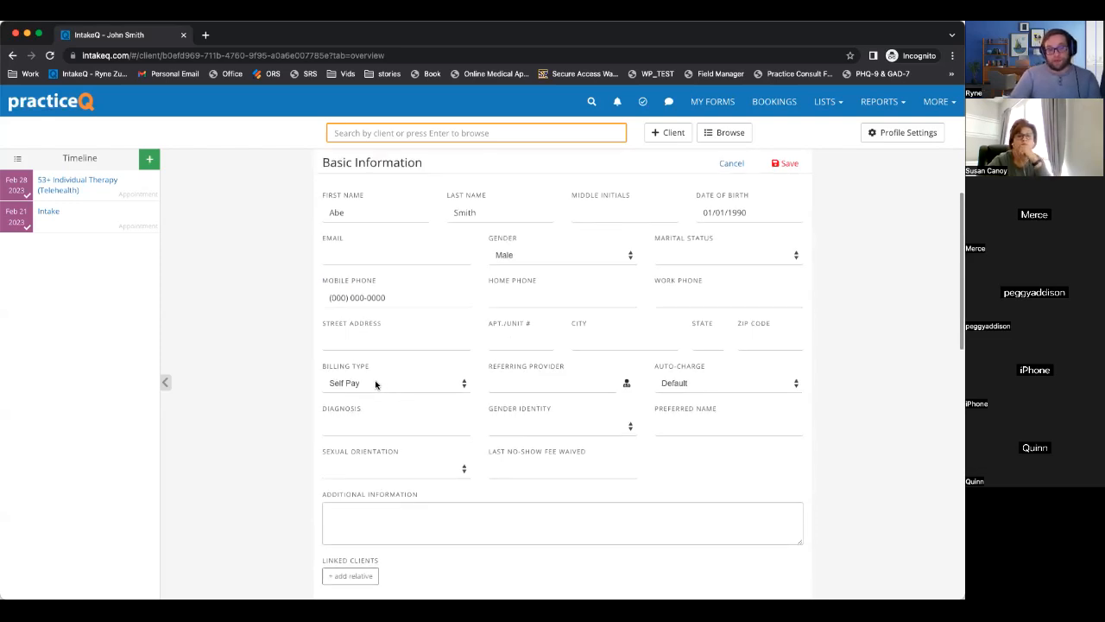
{"action": "left_click", "coordinate": [375, 382]}
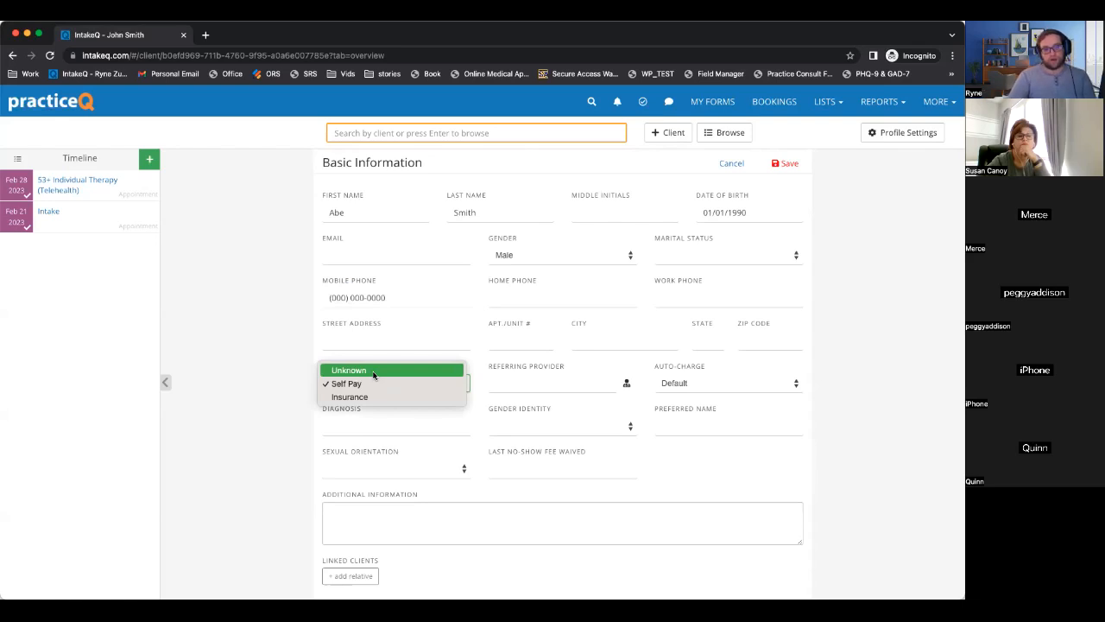
{"action": "left_click", "coordinate": [270, 351]}
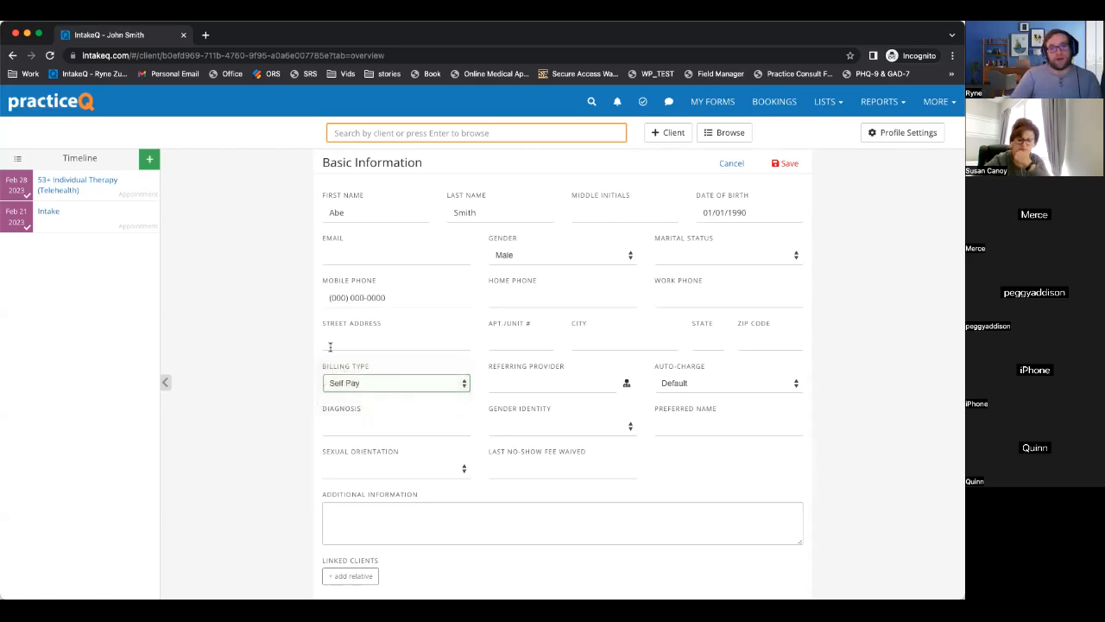
Open My Forms in a new tab and open the Intake Forms > Intake Form template.
{"action": "right_click", "coordinate": [719, 103]}
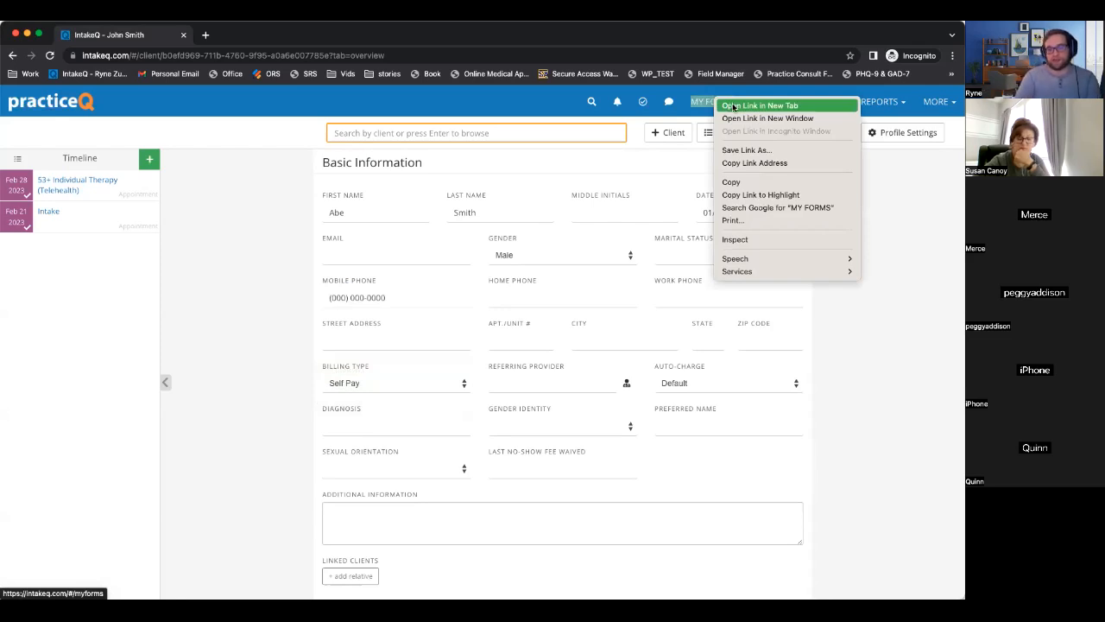
{"action": "left_click", "coordinate": [733, 105]}
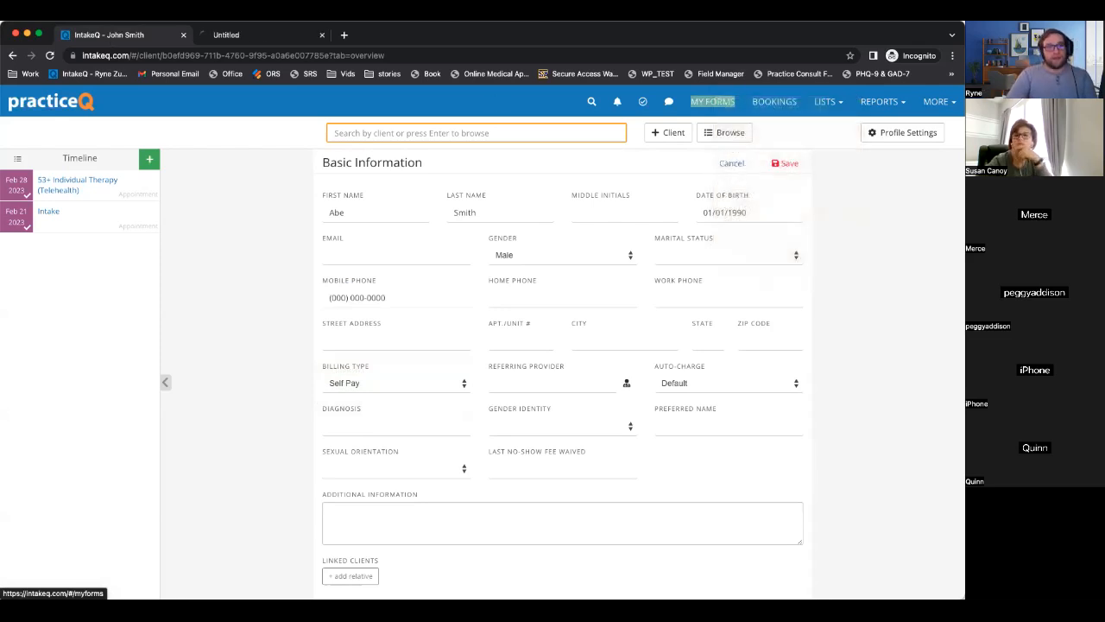
{"action": "left_click", "coordinate": [208, 37]}
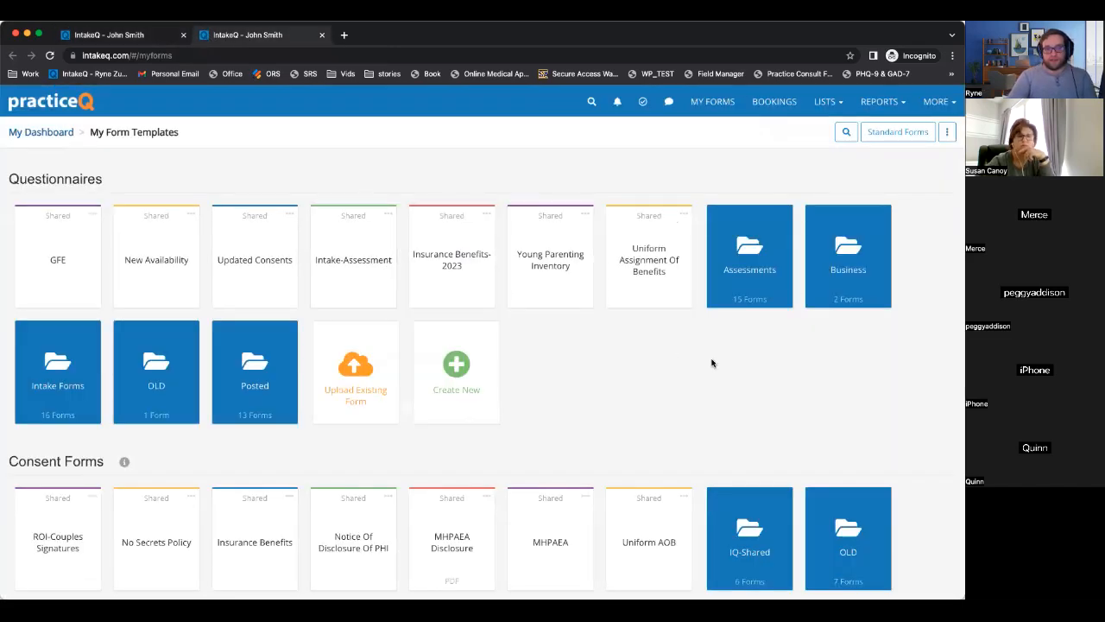
{"action": "left_click", "coordinate": [55, 389]}
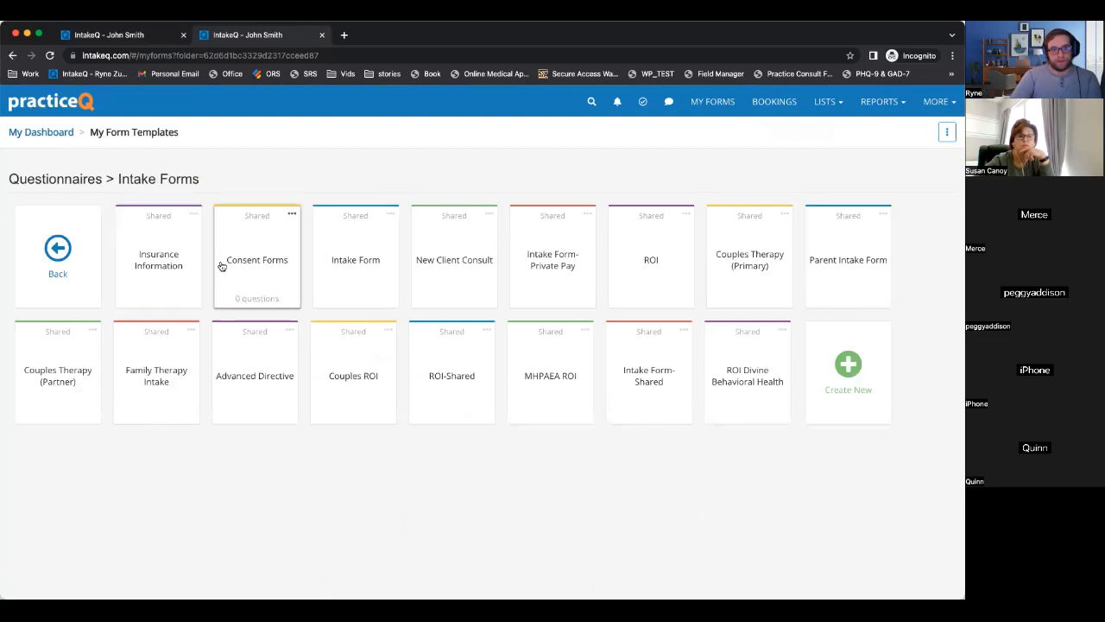
{"action": "left_click", "coordinate": [336, 262]}
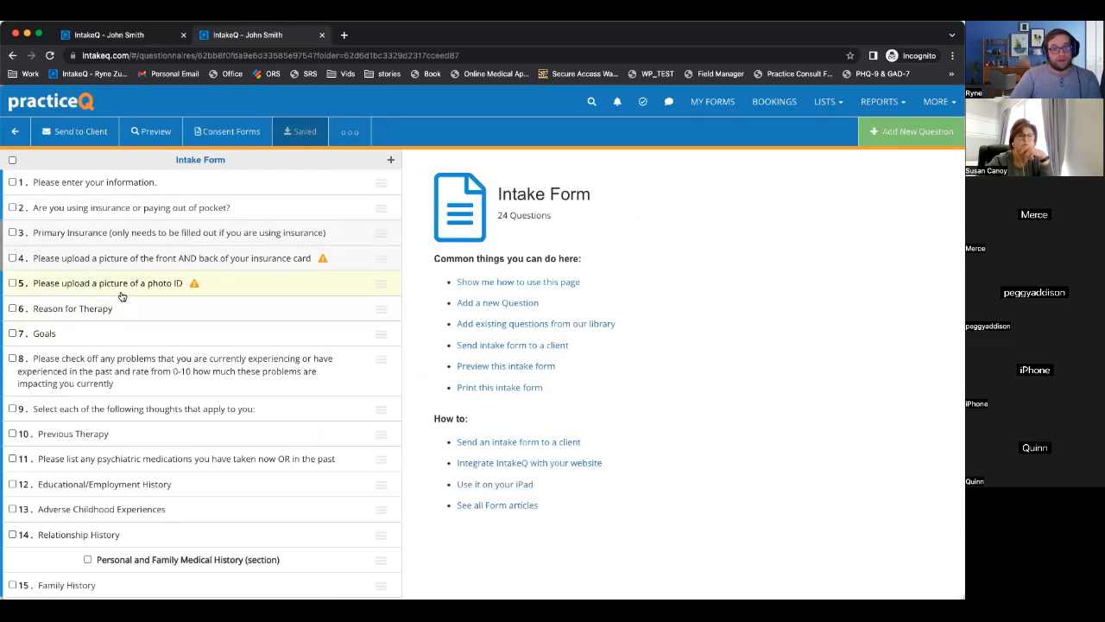
Review the form's conditional rules, then select question 3, Primary Insurance, for editing.
{"action": "left_click", "coordinate": [92, 216]}
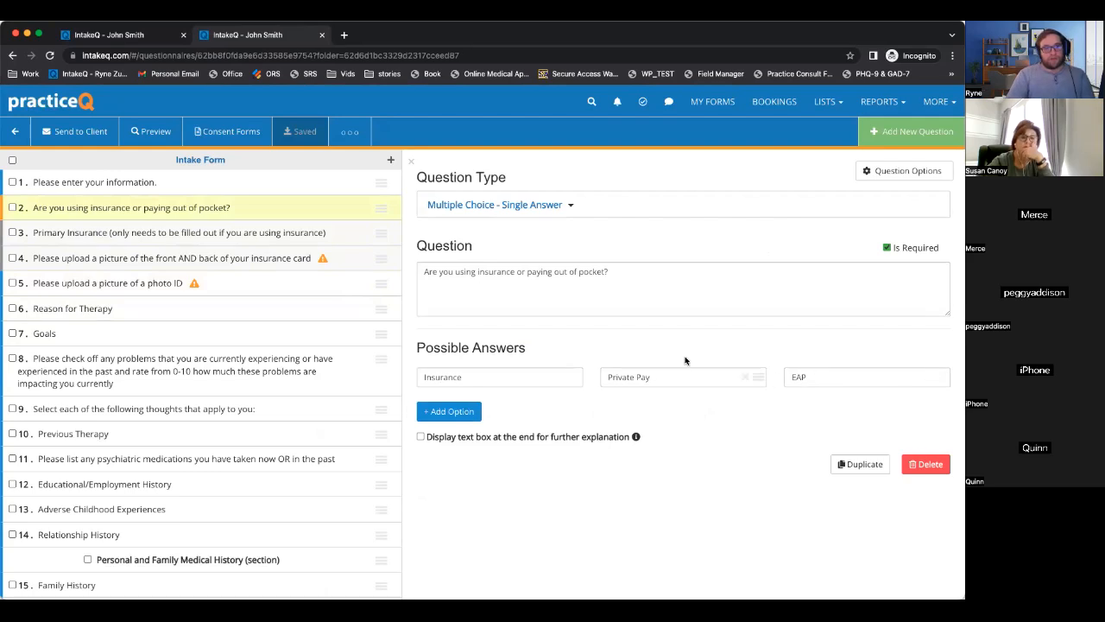
{"action": "left_click", "coordinate": [343, 136]}
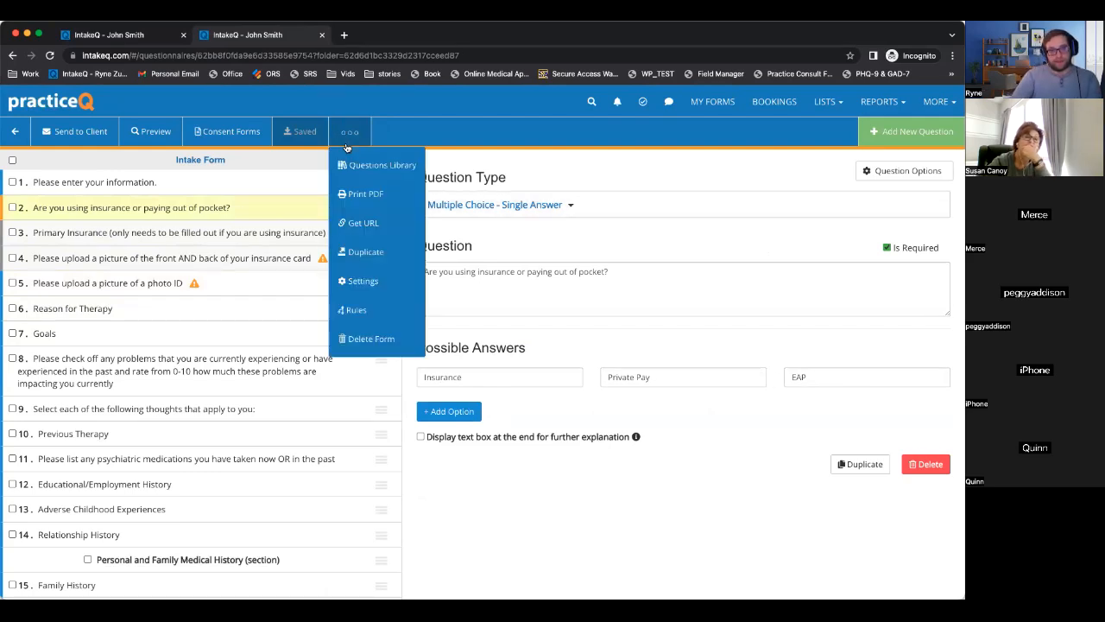
{"action": "left_click", "coordinate": [357, 314]}
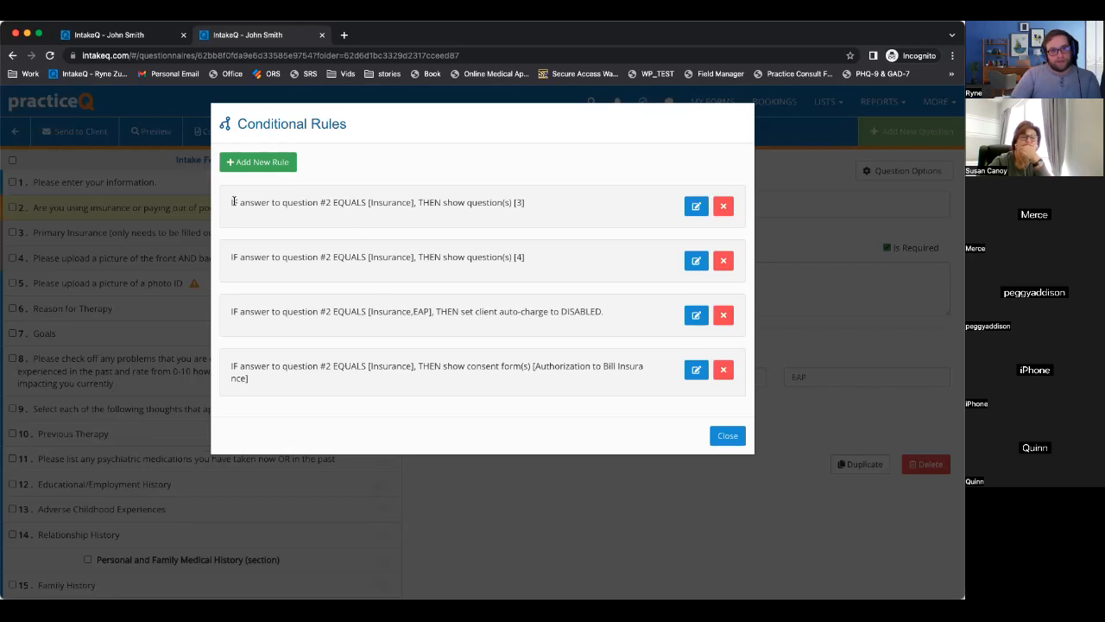
{"action": "left_click_drag", "start_coordinate": [229, 202], "coordinate": [523, 204]}
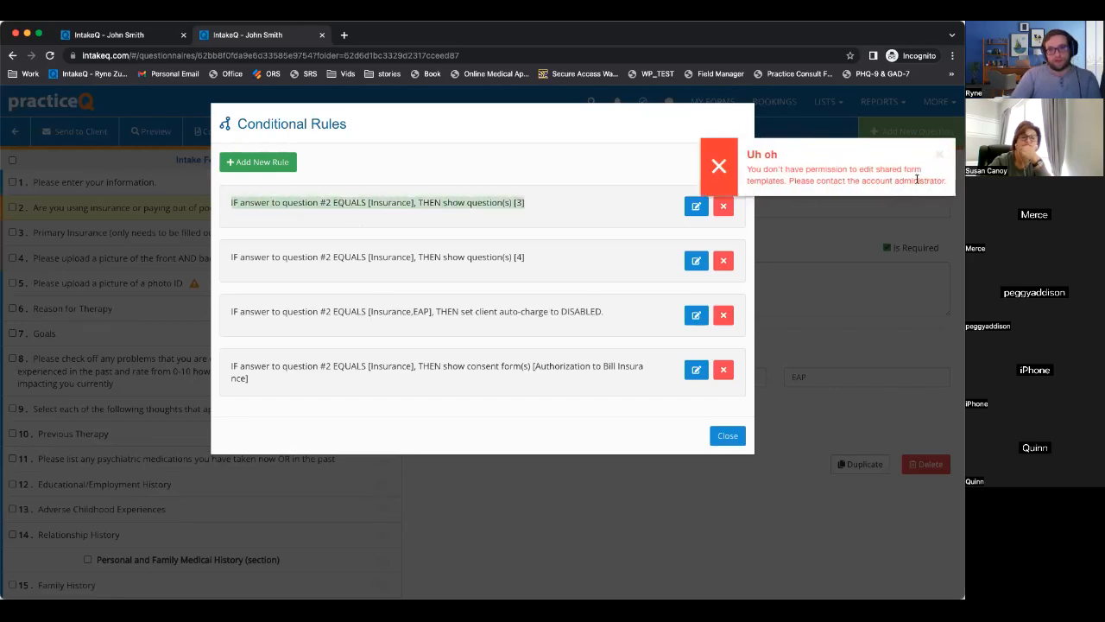
{"action": "left_click", "coordinate": [939, 155]}
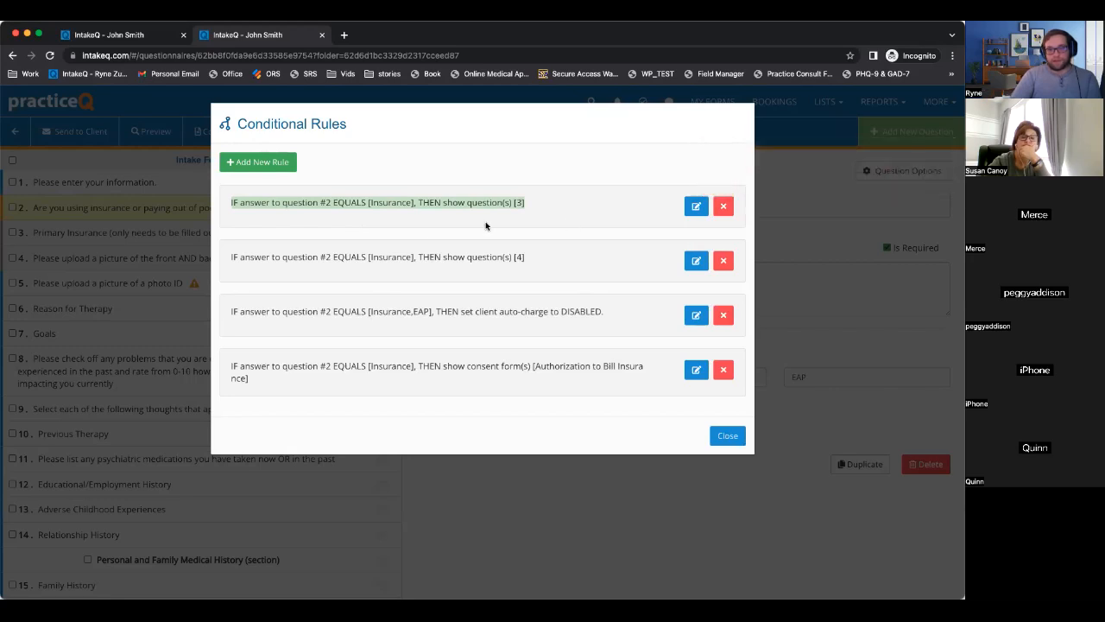
{"action": "left_click", "coordinate": [729, 436]}
{"action": "left_click", "coordinate": [195, 237]}
{"action": "scroll", "coordinate": [575, 430], "scroll_direction": "down", "scroll_amount": 5}
{"action": "scroll", "coordinate": [575, 431], "scroll_direction": "up", "scroll_amount": 5}
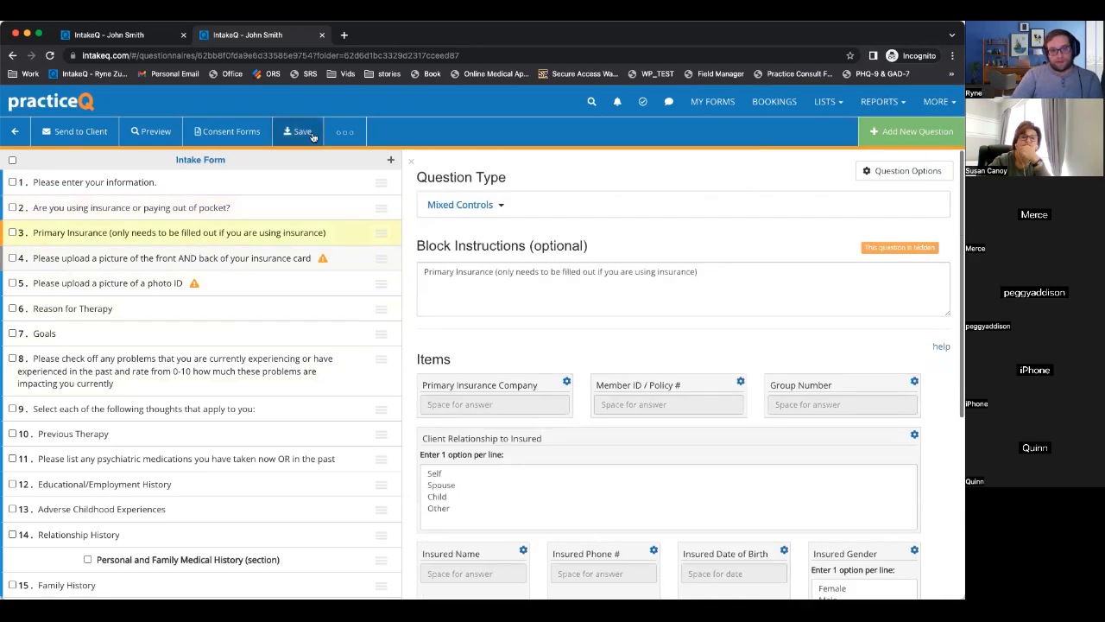
Review the Intake Form's conditional rules again and close them.
{"action": "left_click", "coordinate": [344, 131]}
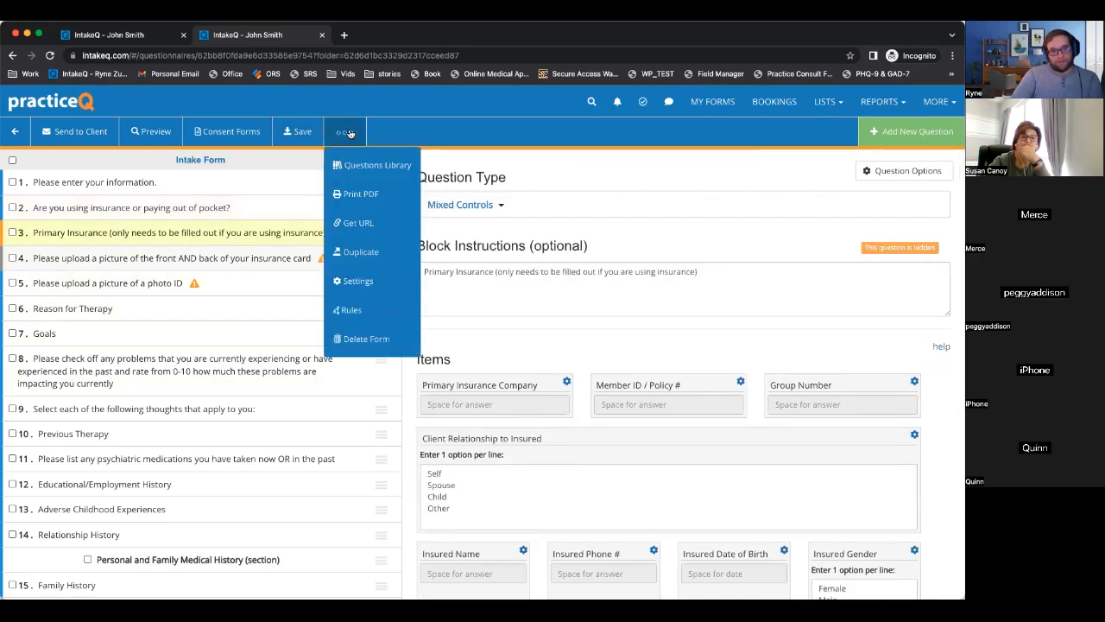
{"action": "left_click", "coordinate": [352, 310]}
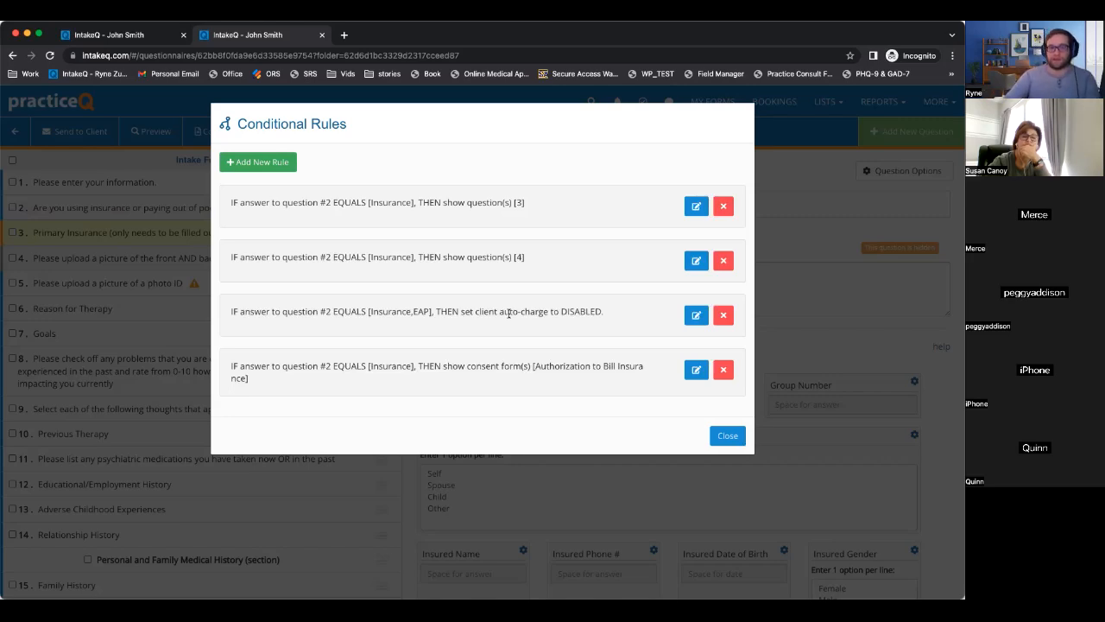
{"action": "left_click", "coordinate": [728, 435]}
Check the Primary Insurance Company field's mapping, dismiss the notices, and save the form.
{"action": "scroll", "coordinate": [585, 403], "scroll_direction": "down", "scroll_amount": 3}
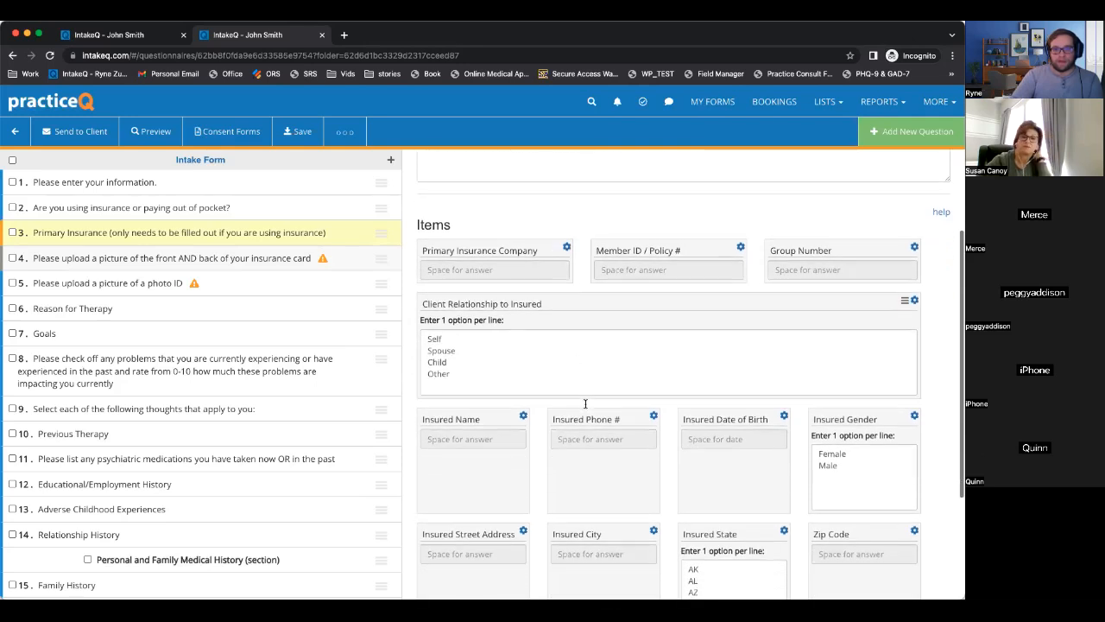
{"action": "scroll", "coordinate": [585, 403], "scroll_direction": "down", "scroll_amount": 1}
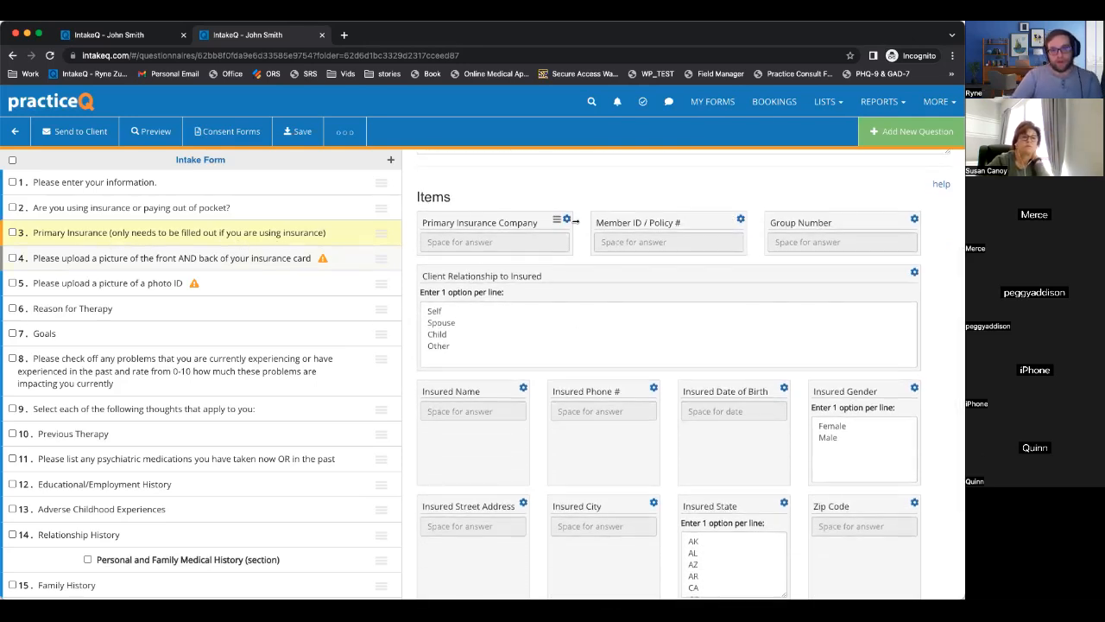
{"action": "left_click", "coordinate": [567, 221]}
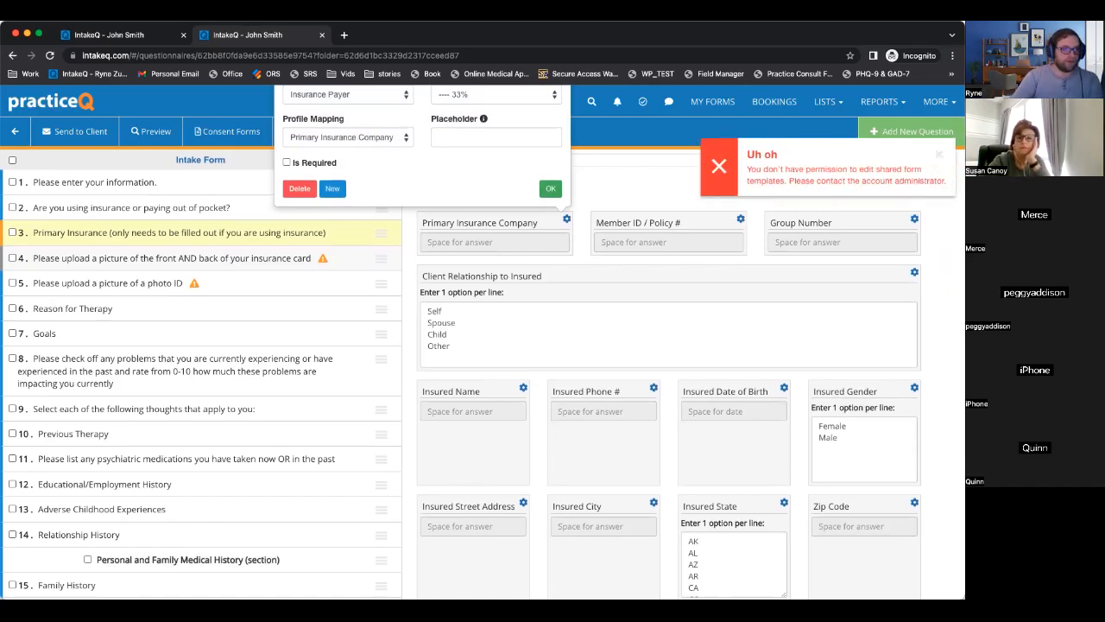
{"action": "left_click", "coordinate": [941, 156]}
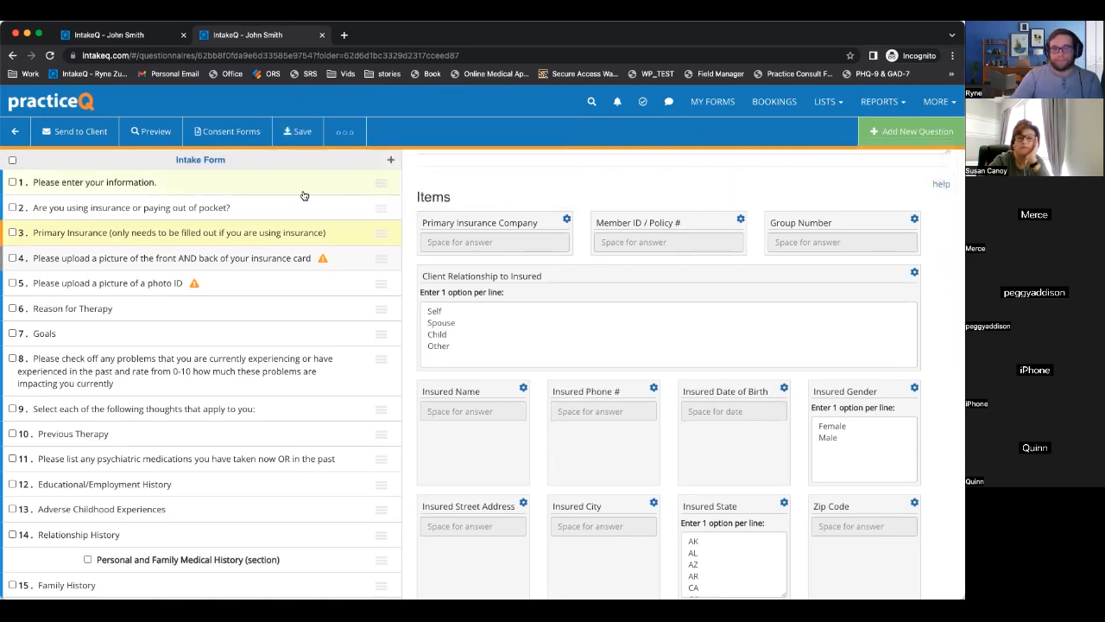
{"action": "left_click", "coordinate": [308, 133]}
Keep the client's Auto-Charge at Default, save the profile, and return to Bookings.
{"action": "left_click", "coordinate": [122, 36]}
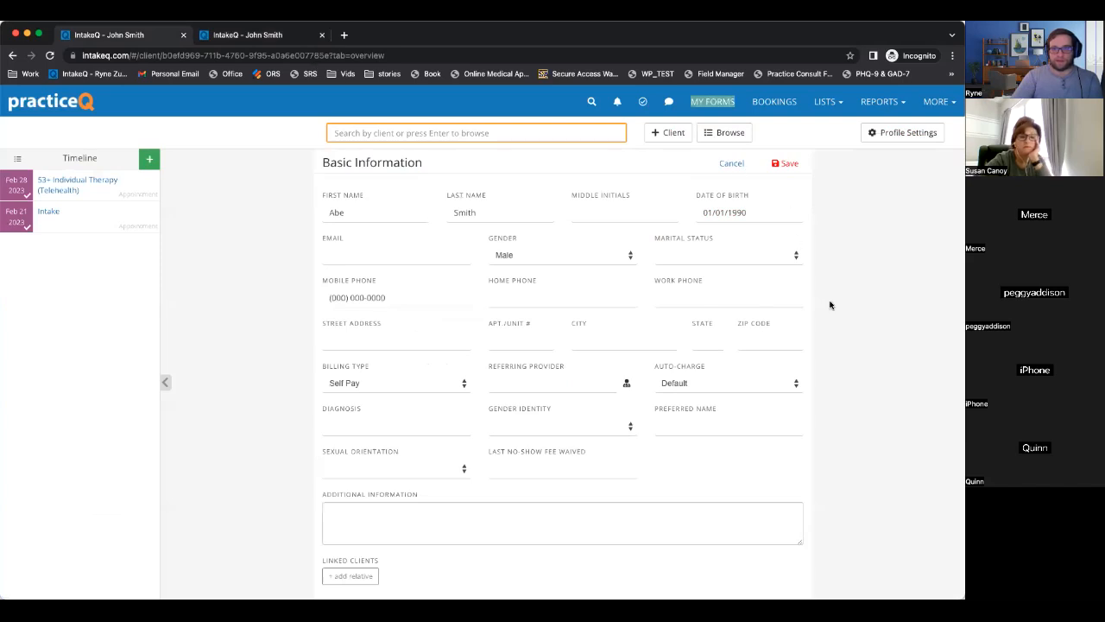
{"action": "scroll", "coordinate": [401, 416], "scroll_direction": "up", "scroll_amount": 2}
{"action": "scroll", "coordinate": [418, 415], "scroll_direction": "down", "scroll_amount": 1}
{"action": "left_click", "coordinate": [738, 407]}
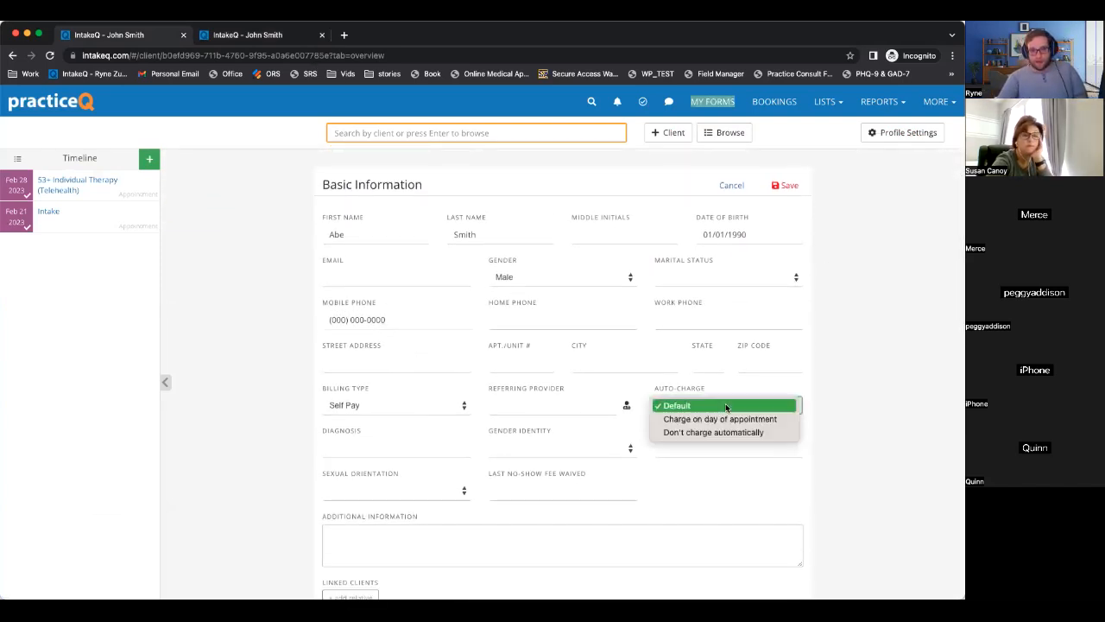
{"action": "left_click", "coordinate": [837, 395]}
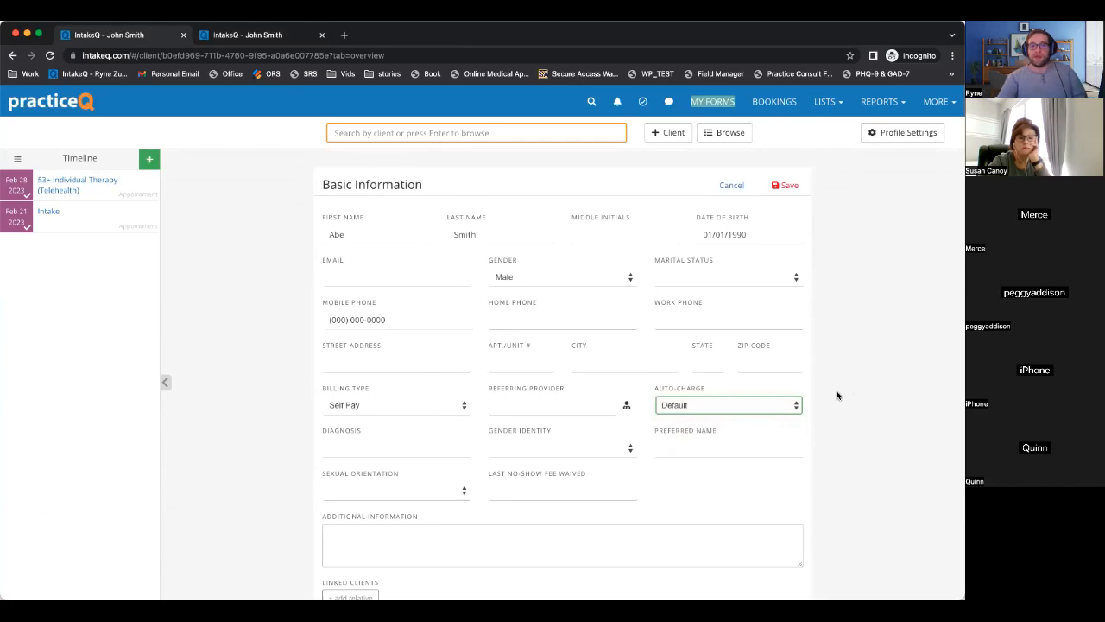
{"action": "scroll", "coordinate": [837, 394], "scroll_direction": "down", "scroll_amount": 5}
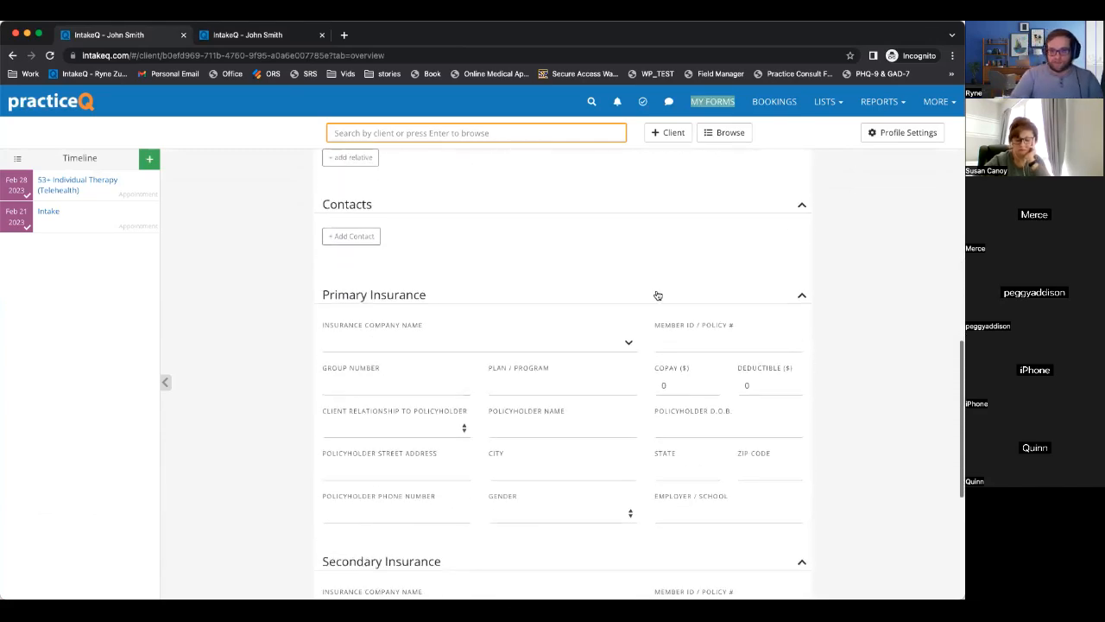
{"action": "scroll", "coordinate": [457, 421], "scroll_direction": "down", "scroll_amount": 3}
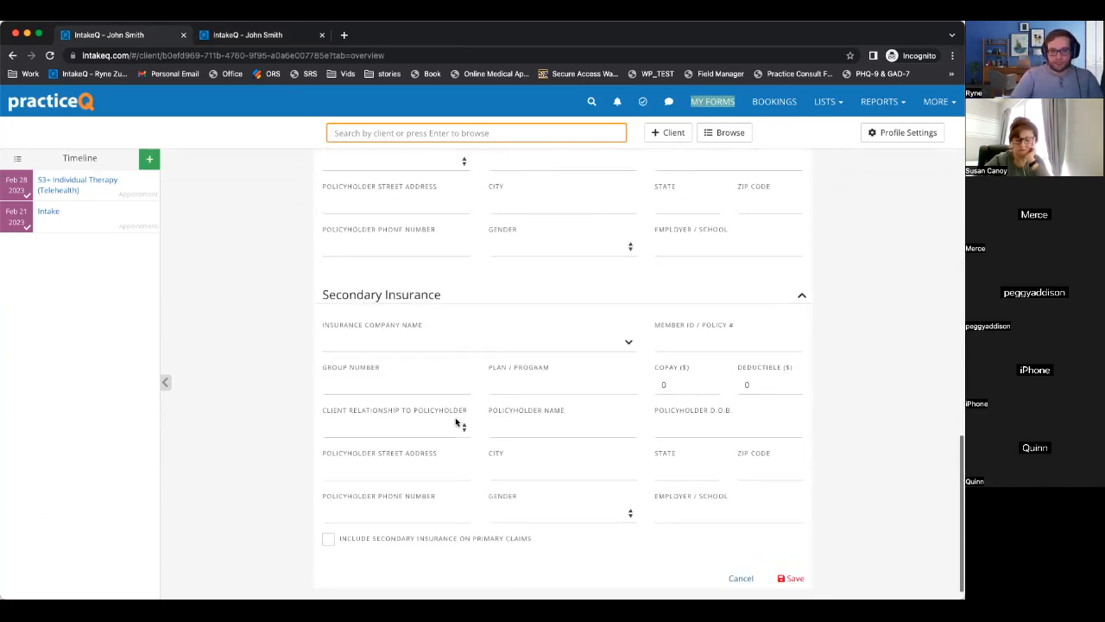
{"action": "scroll", "coordinate": [457, 422], "scroll_direction": "up", "scroll_amount": 10}
{"action": "left_click", "coordinate": [786, 285]}
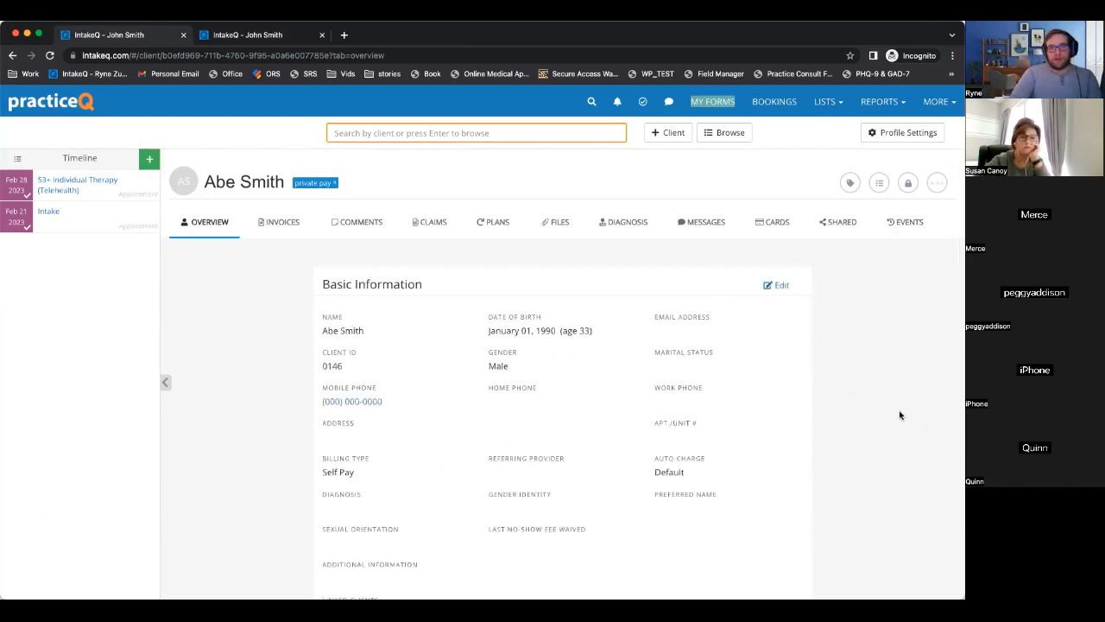
{"action": "left_click", "coordinate": [772, 103]}
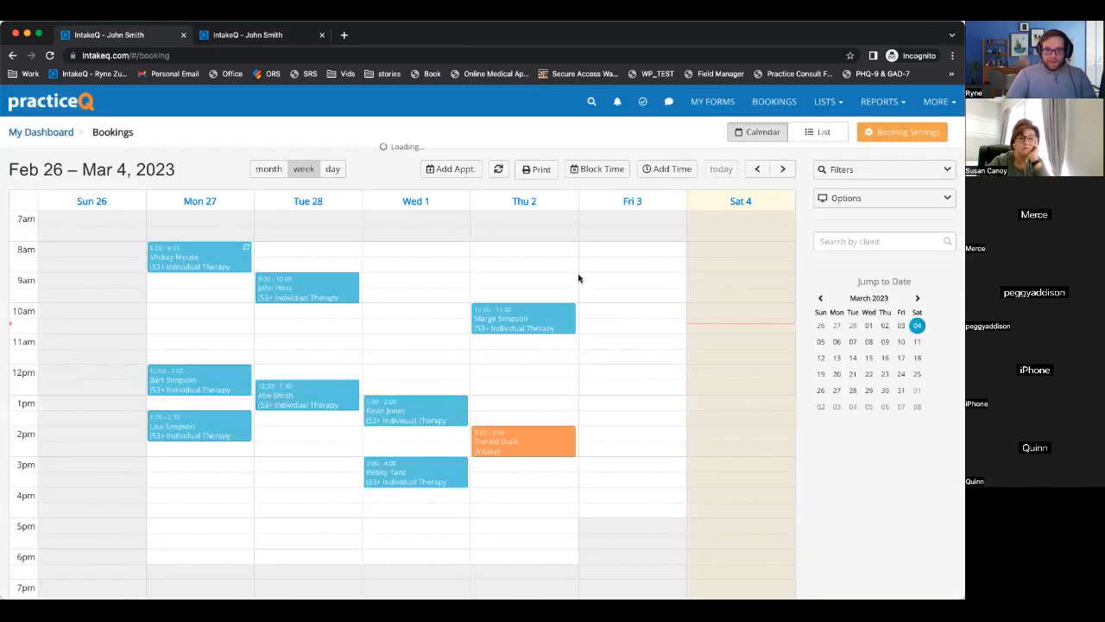
Open Booking Settings, then switch to the other account's Telehealth hours and locations page.
{"action": "left_click", "coordinate": [885, 134]}
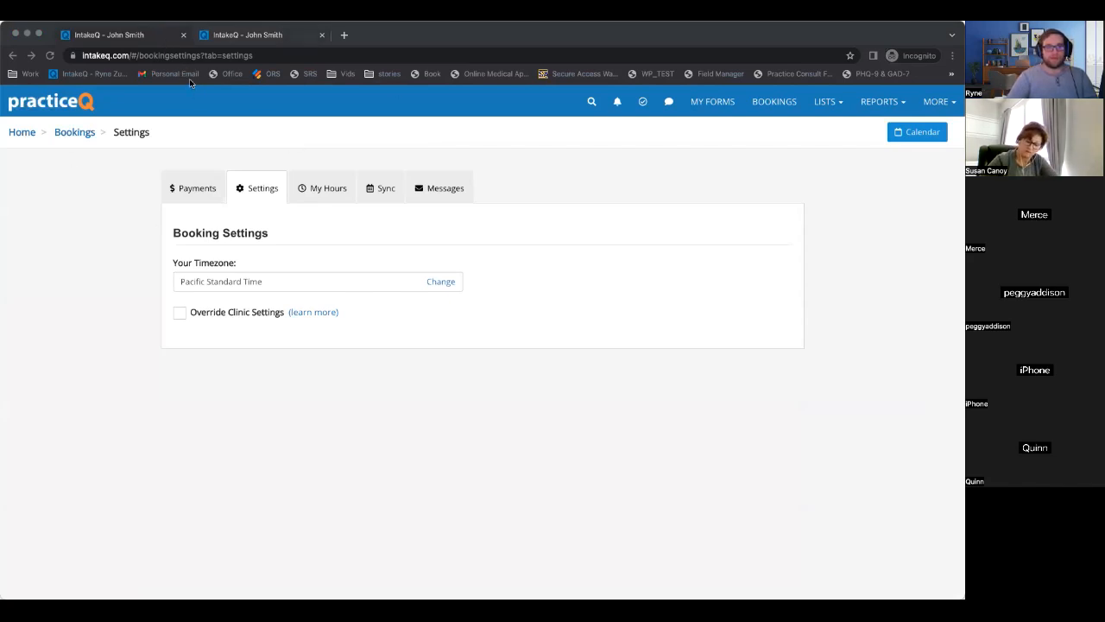
{"action": "left_click", "coordinate": [322, 459]}
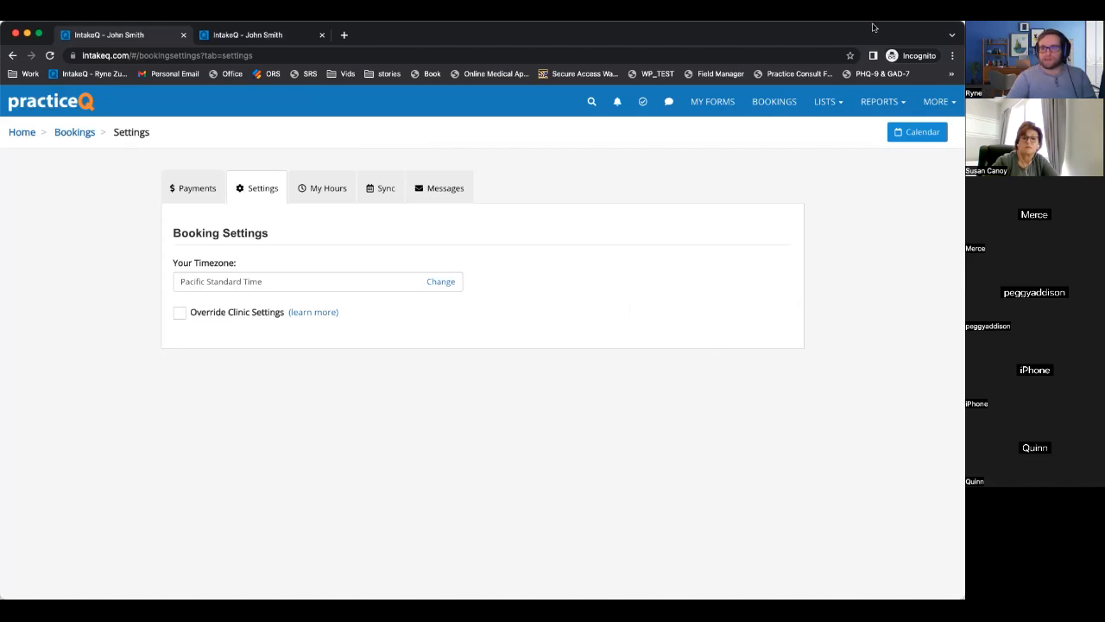
{"action": "left_click_drag", "start_coordinate": [886, 33], "coordinate": [886, 129]}
{"action": "left_click_drag", "start_coordinate": [901, 82], "coordinate": [901, 33]}
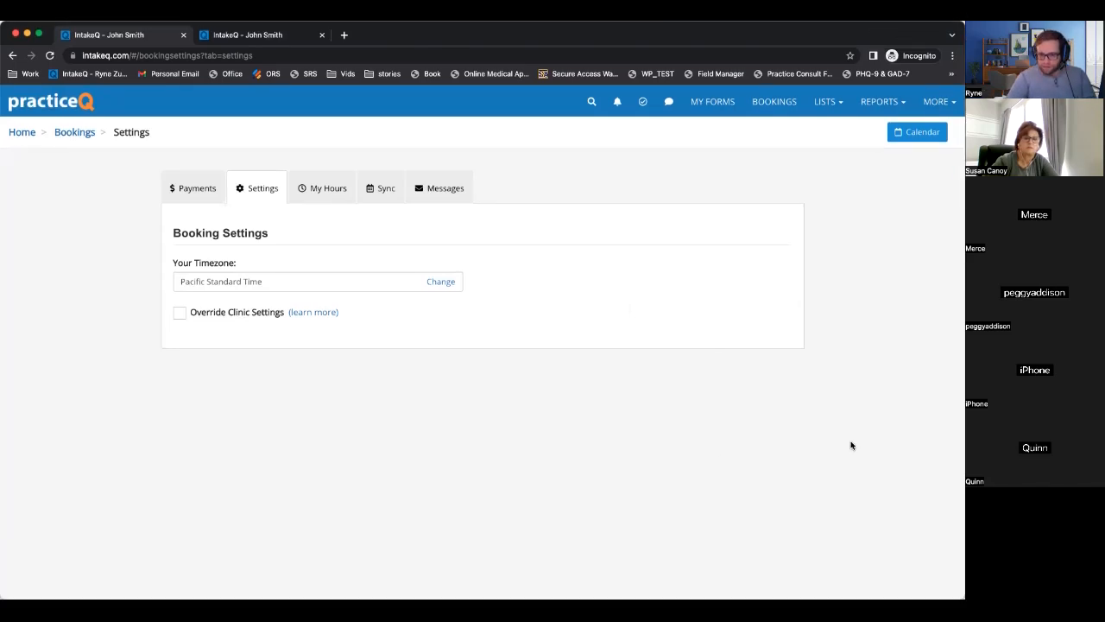
{"action": "left_click", "coordinate": [206, 80]}
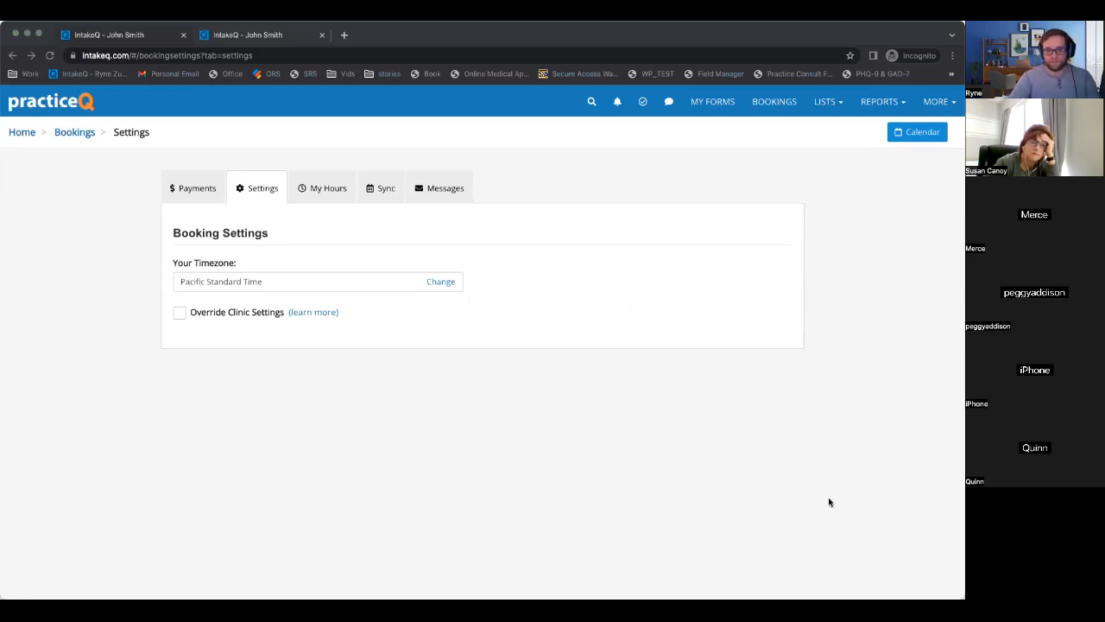
{"action": "left_click", "coordinate": [810, 483]}
Edit the 53+ Individual Therapy (Telehealth) service and view its intake form, pricing and superbill settings.
{"action": "scroll", "coordinate": [372, 266], "scroll_direction": "down", "scroll_amount": 2}
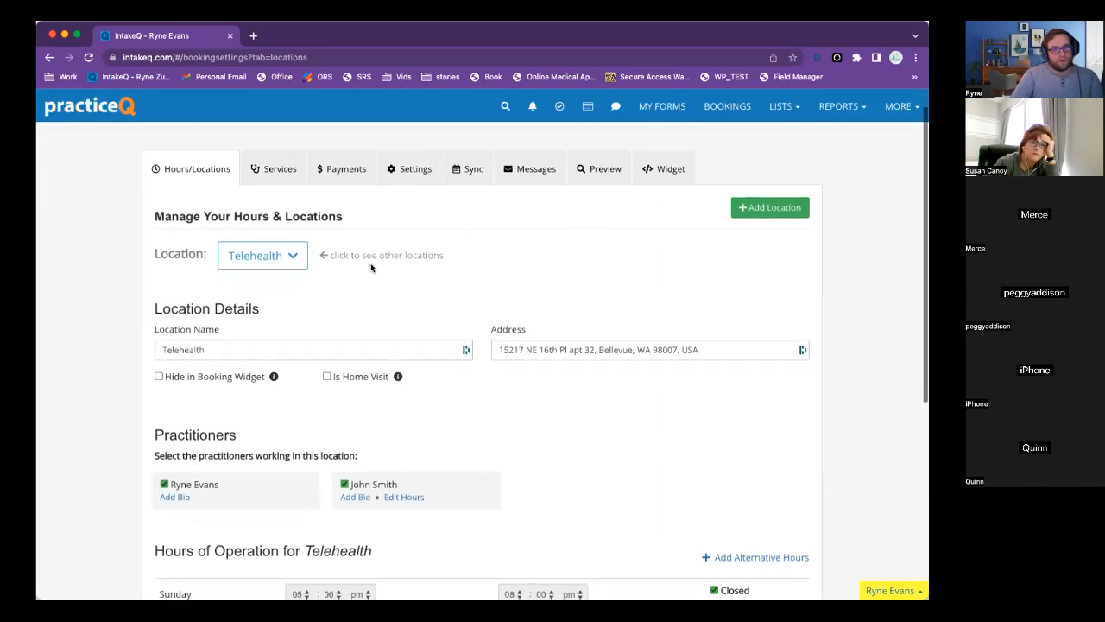
{"action": "scroll", "coordinate": [336, 218], "scroll_direction": "up", "scroll_amount": 2}
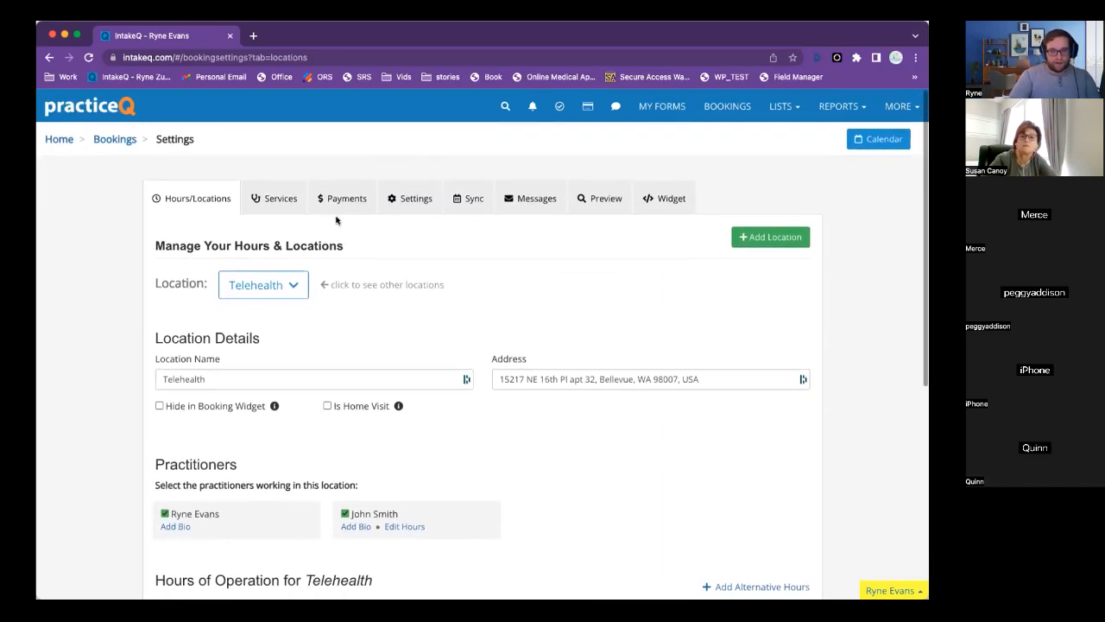
{"action": "left_click", "coordinate": [259, 198]}
{"action": "scroll", "coordinate": [501, 341], "scroll_direction": "down", "scroll_amount": 1}
{"action": "scroll", "coordinate": [499, 339], "scroll_direction": "down", "scroll_amount": 2}
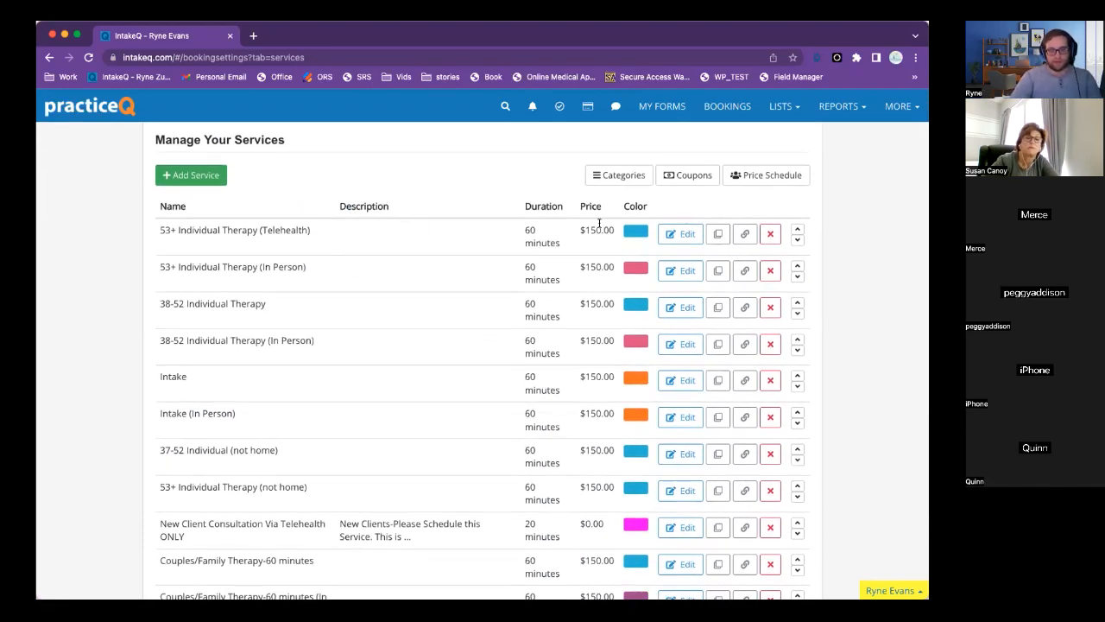
{"action": "scroll", "coordinate": [601, 473], "scroll_direction": "down", "scroll_amount": 2}
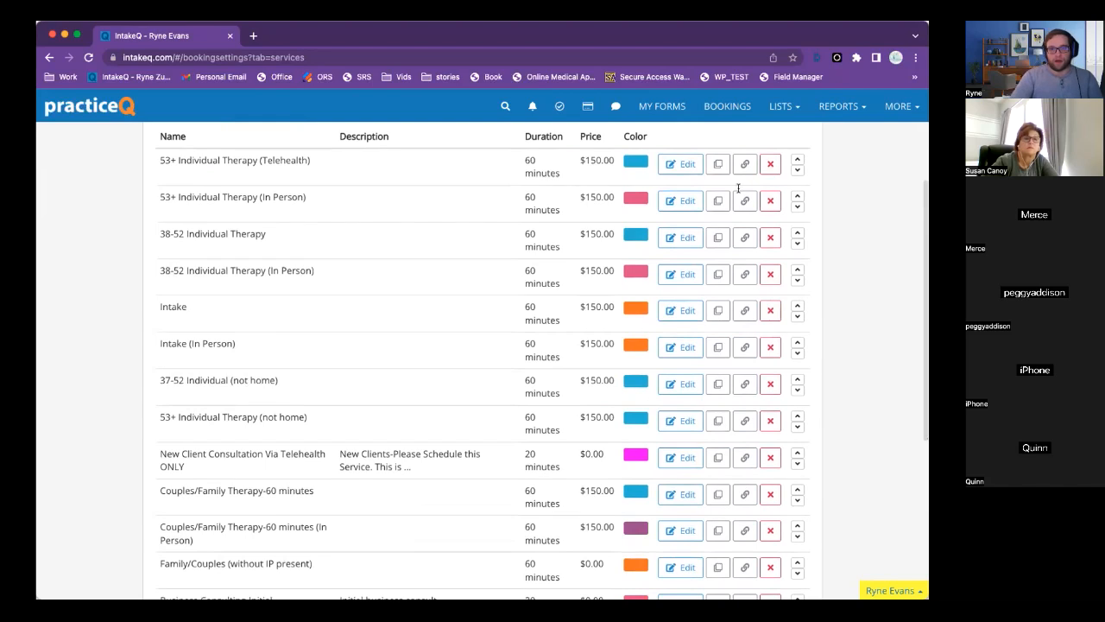
{"action": "left_click", "coordinate": [681, 165]}
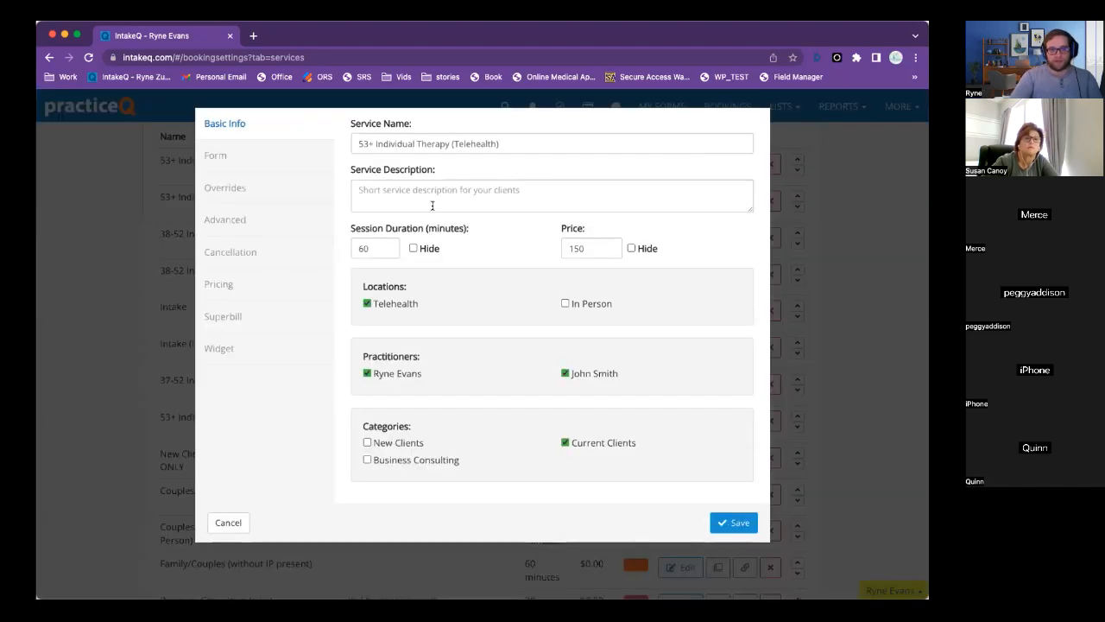
{"action": "left_click", "coordinate": [272, 156]}
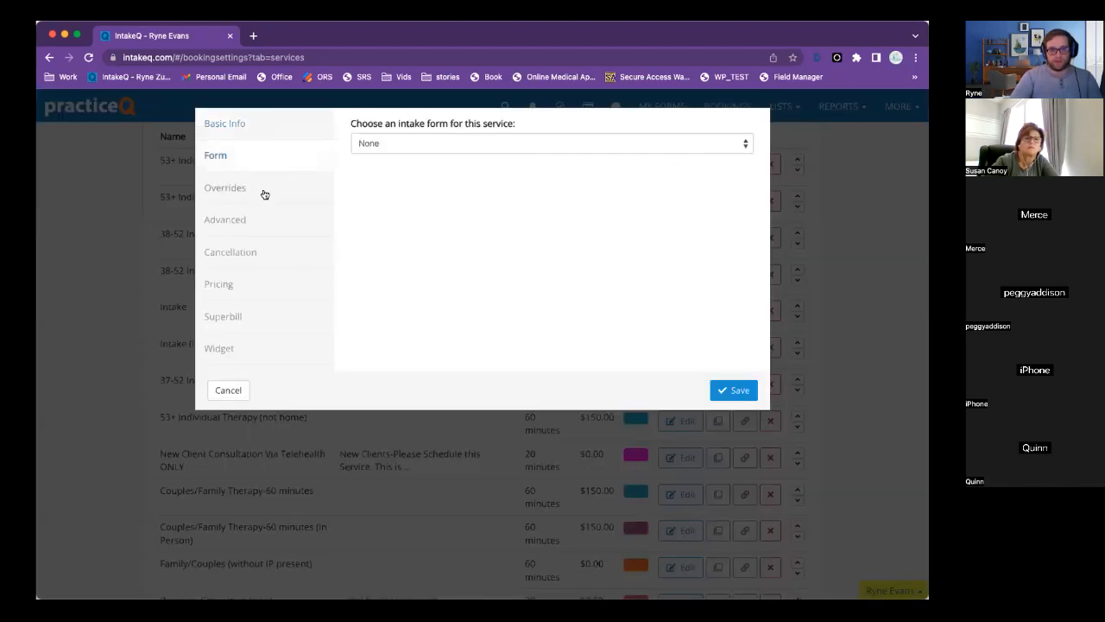
{"action": "left_click", "coordinate": [265, 280]}
{"action": "left_click", "coordinate": [264, 333]}
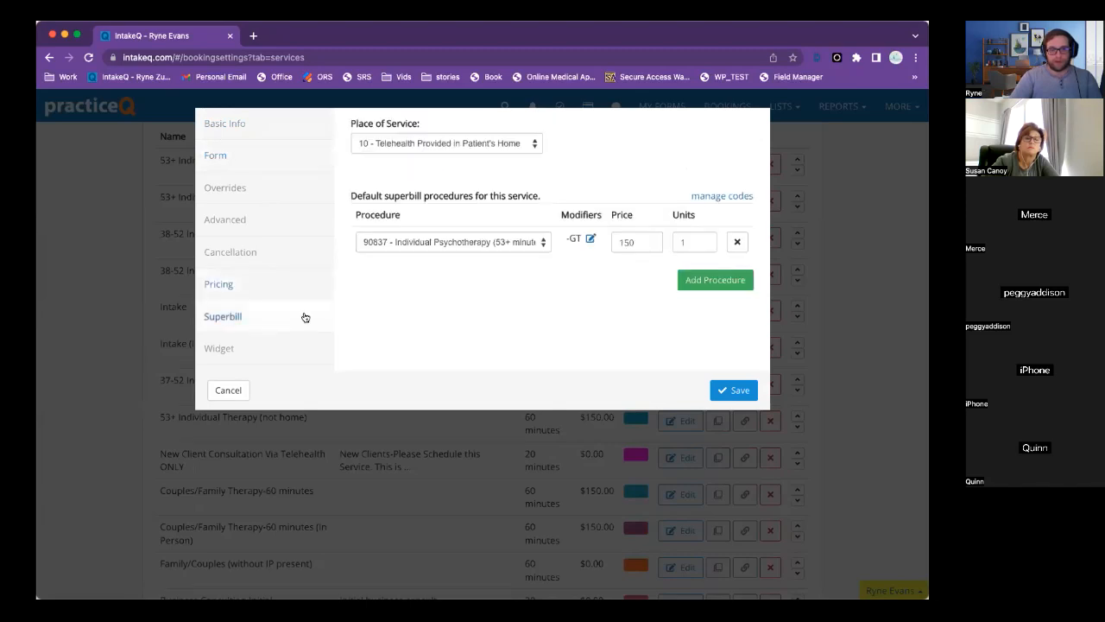
Browse the superbill procedure codes, inspecting code 90791 without changes, then close the list.
{"action": "left_click", "coordinate": [722, 196]}
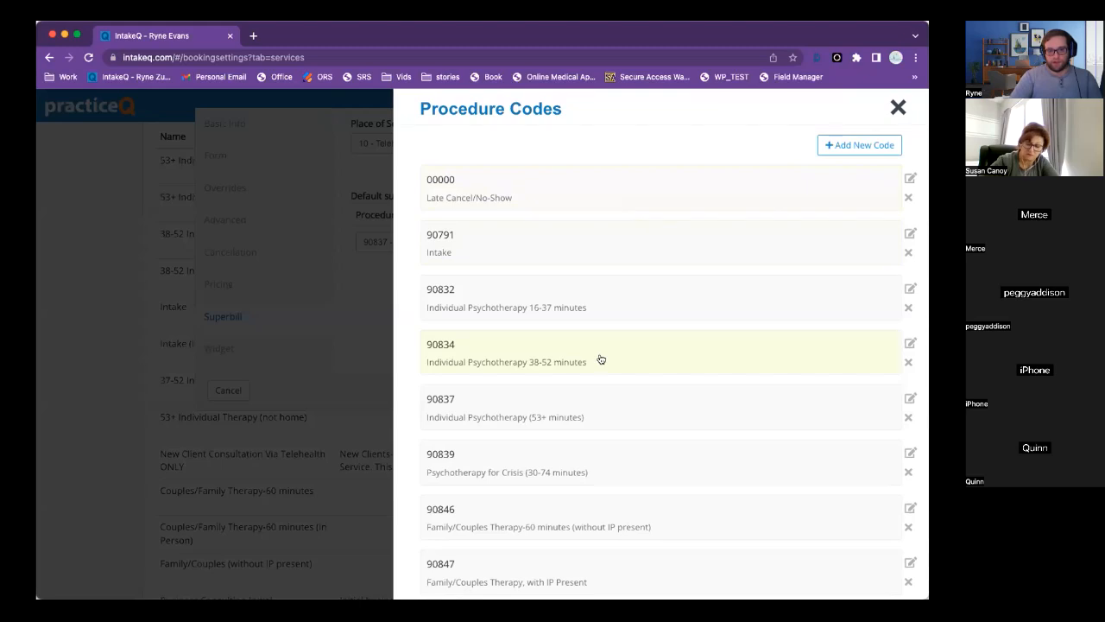
{"action": "scroll", "coordinate": [601, 358], "scroll_direction": "down", "scroll_amount": 2}
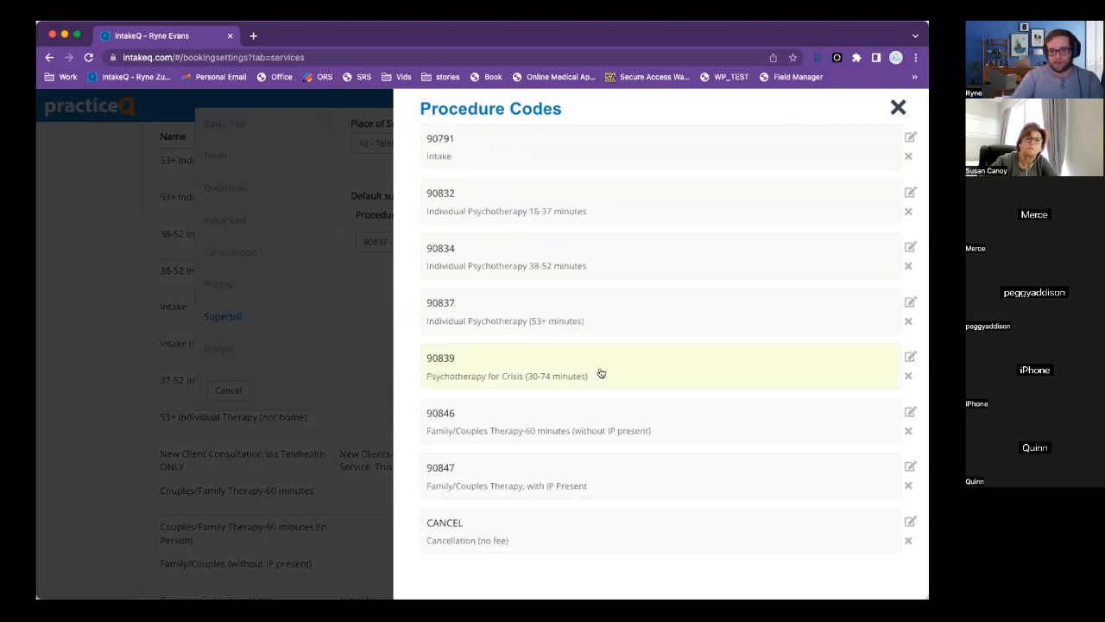
{"action": "left_click", "coordinate": [602, 374]}
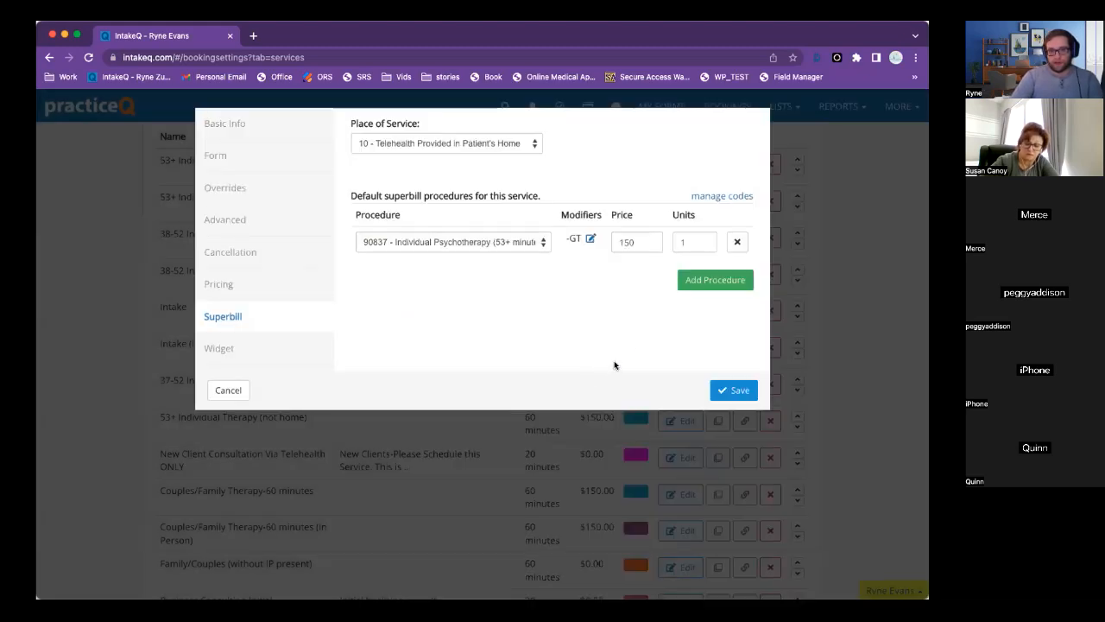
{"action": "left_click", "coordinate": [809, 216]}
{"action": "left_click", "coordinate": [683, 162]}
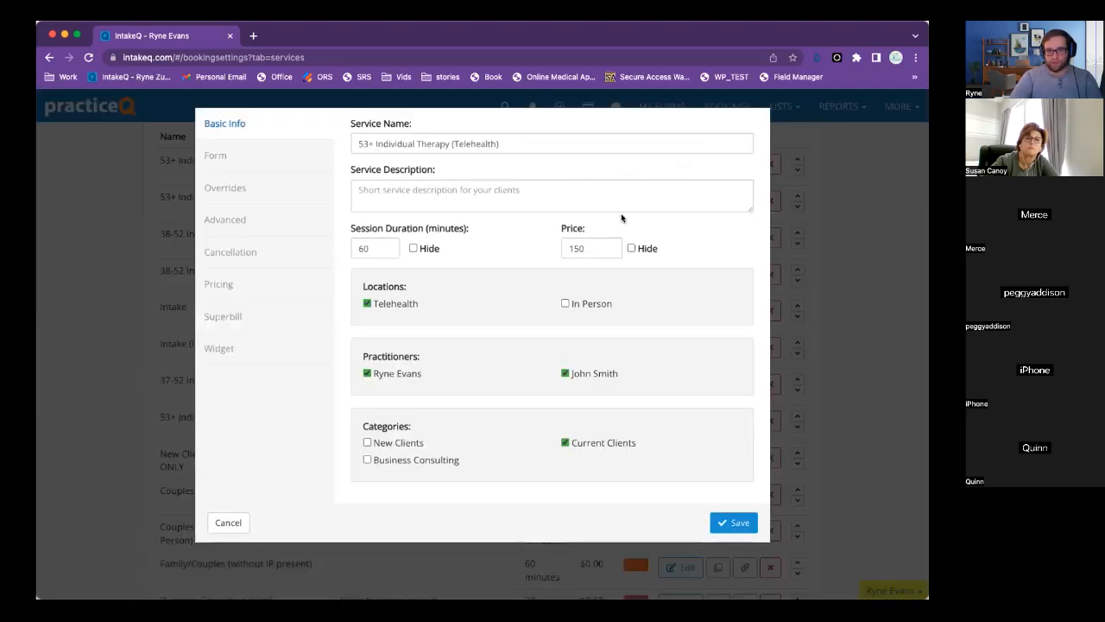
{"action": "left_click", "coordinate": [240, 321]}
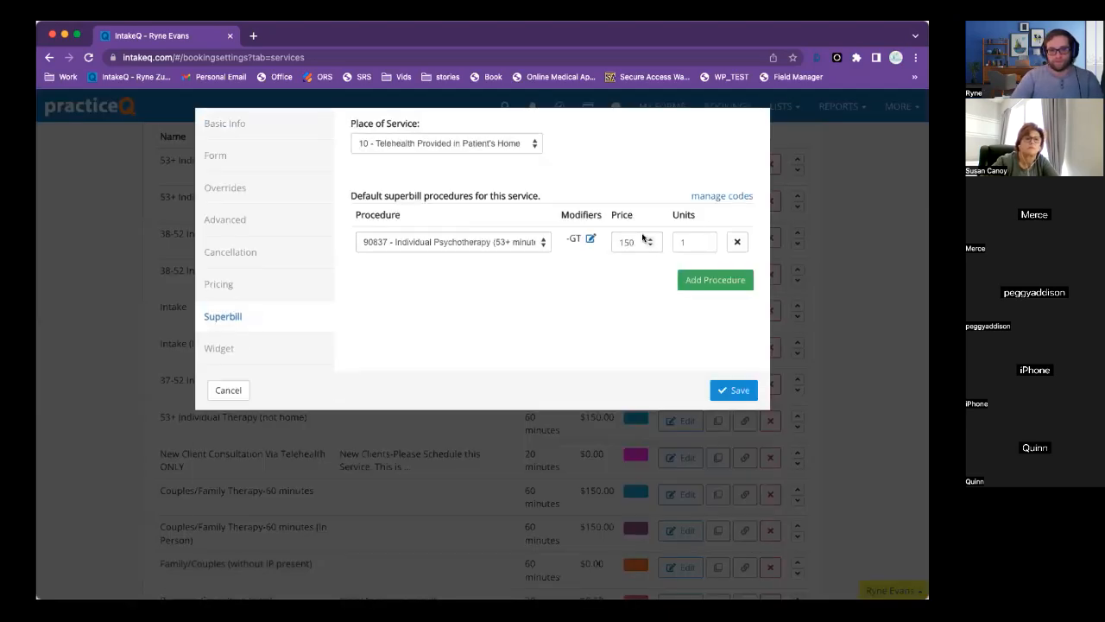
{"action": "left_click", "coordinate": [723, 199]}
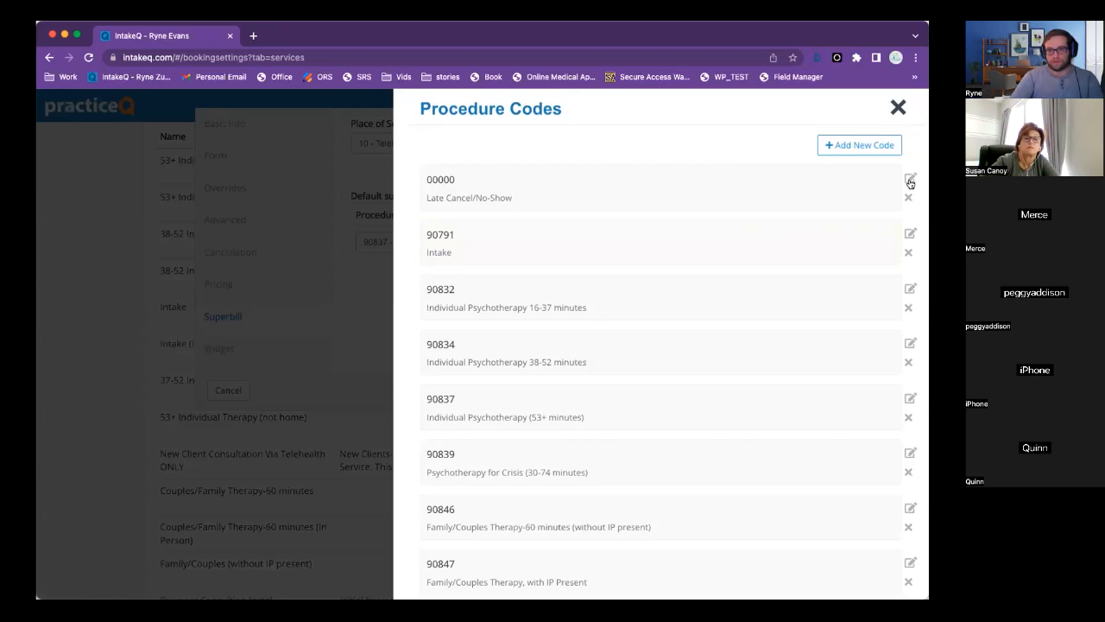
{"action": "left_click", "coordinate": [910, 233]}
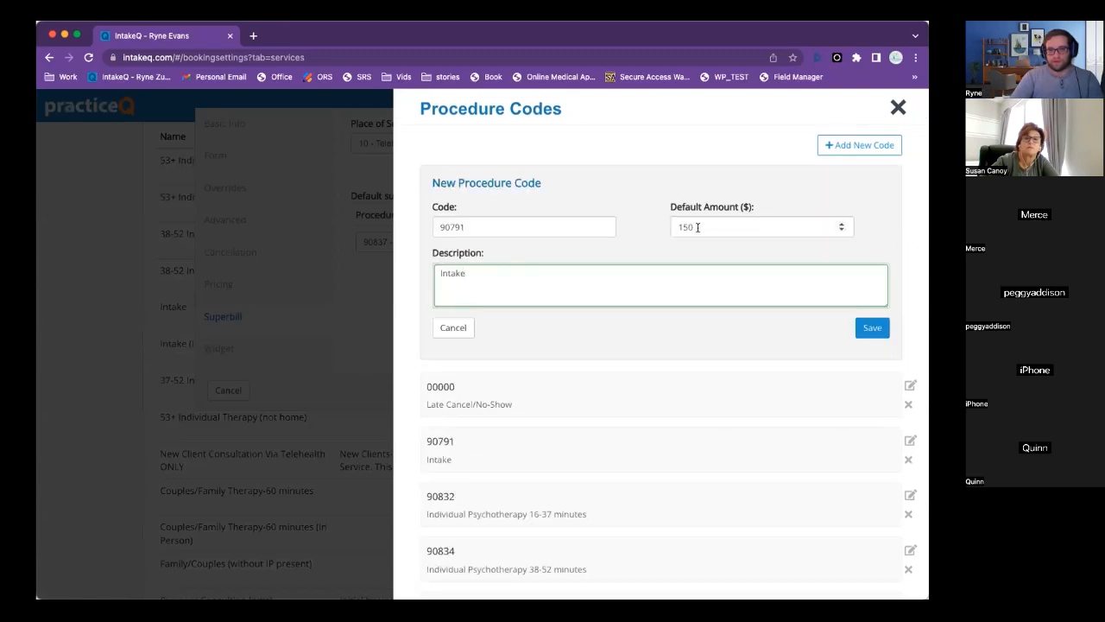
{"action": "left_click", "coordinate": [455, 327]}
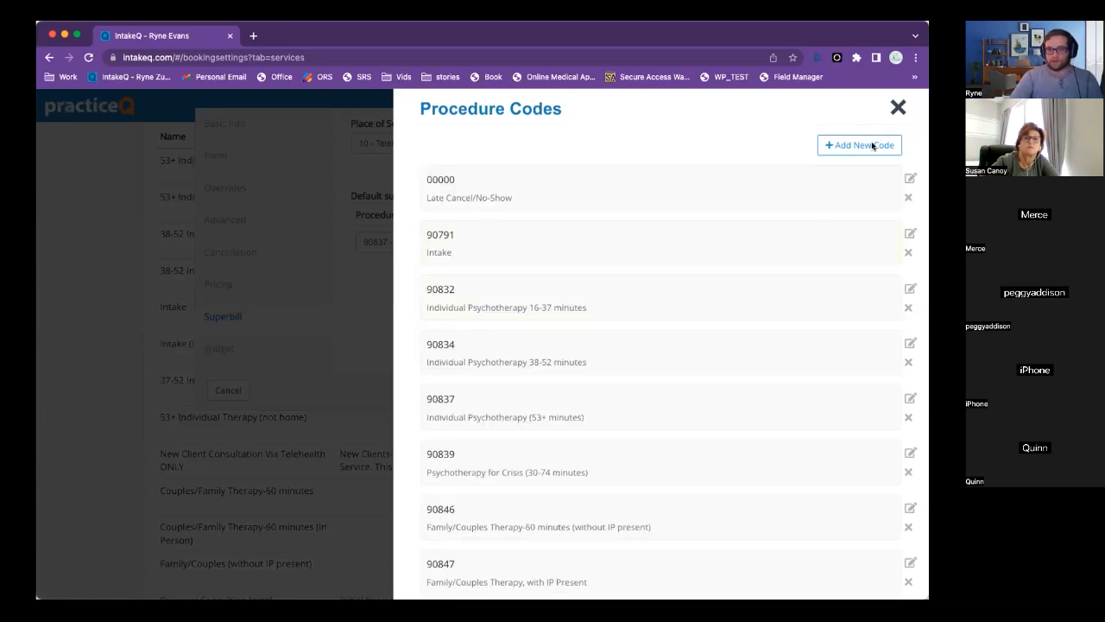
{"action": "left_click", "coordinate": [899, 107]}
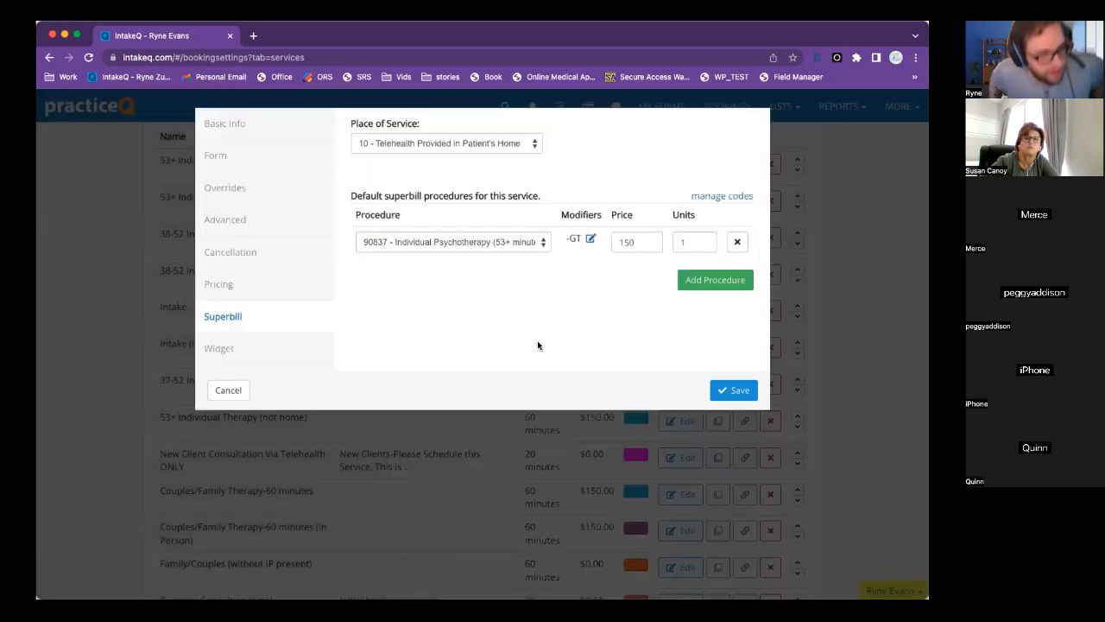
Cancel the service editor and scroll the services list of 60-minute, $150.00 therapy services.
{"action": "left_click", "coordinate": [228, 389]}
{"action": "scroll", "coordinate": [394, 356], "scroll_direction": "up", "scroll_amount": 3}
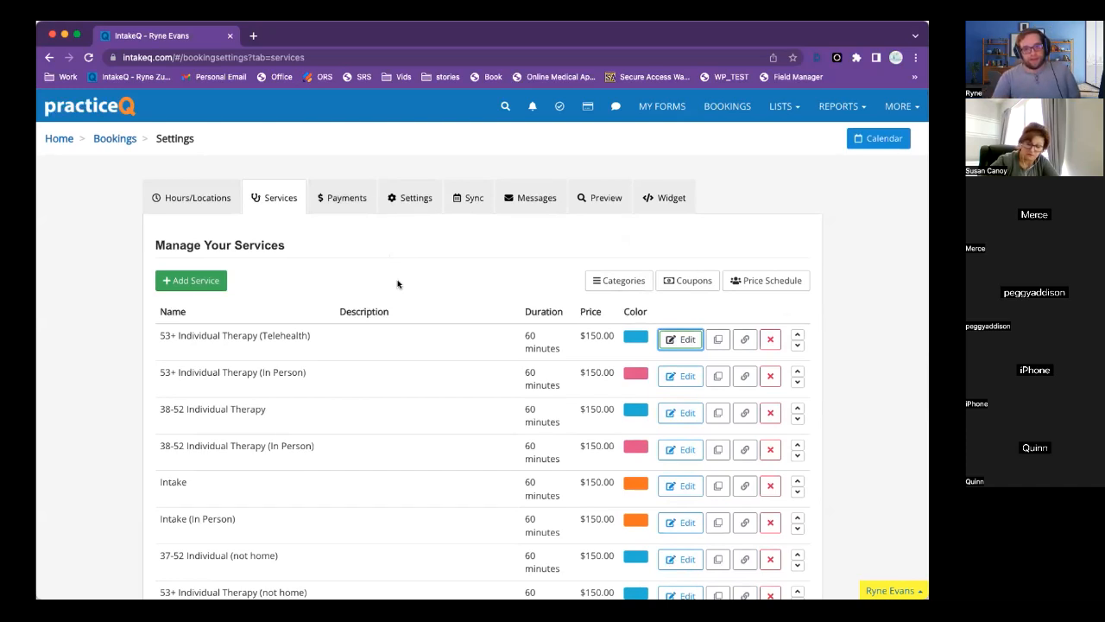
{"action": "scroll", "coordinate": [397, 284], "scroll_direction": "down", "scroll_amount": 2}
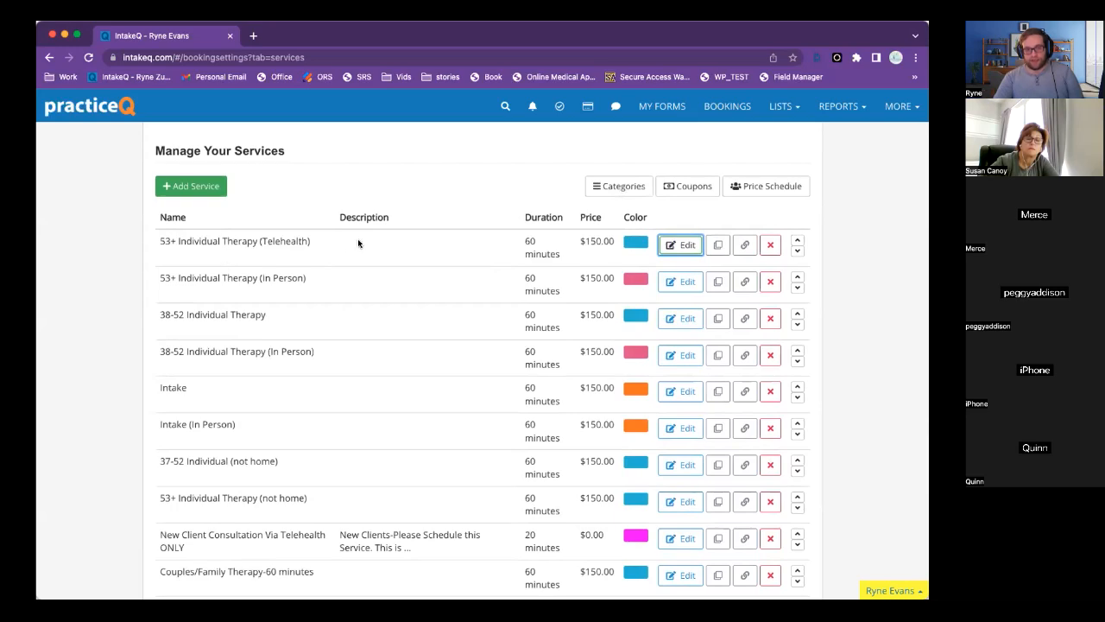
{"action": "scroll", "coordinate": [494, 255], "scroll_direction": "up", "scroll_amount": 2}
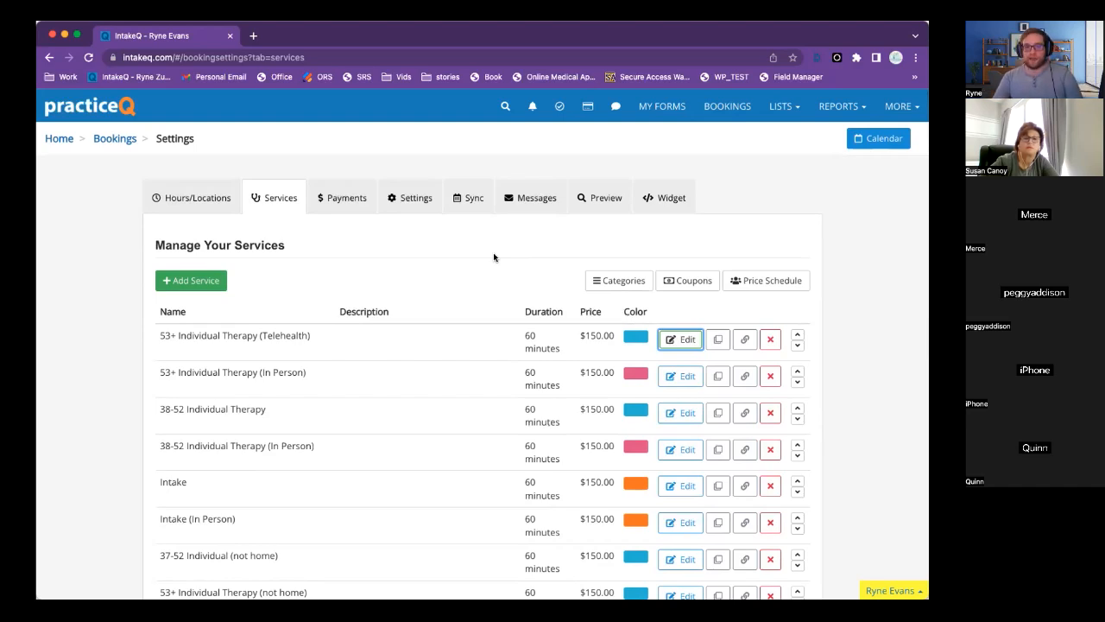
Start a new price schedule named 'Sliding scale $60'.
{"action": "left_click", "coordinate": [774, 287]}
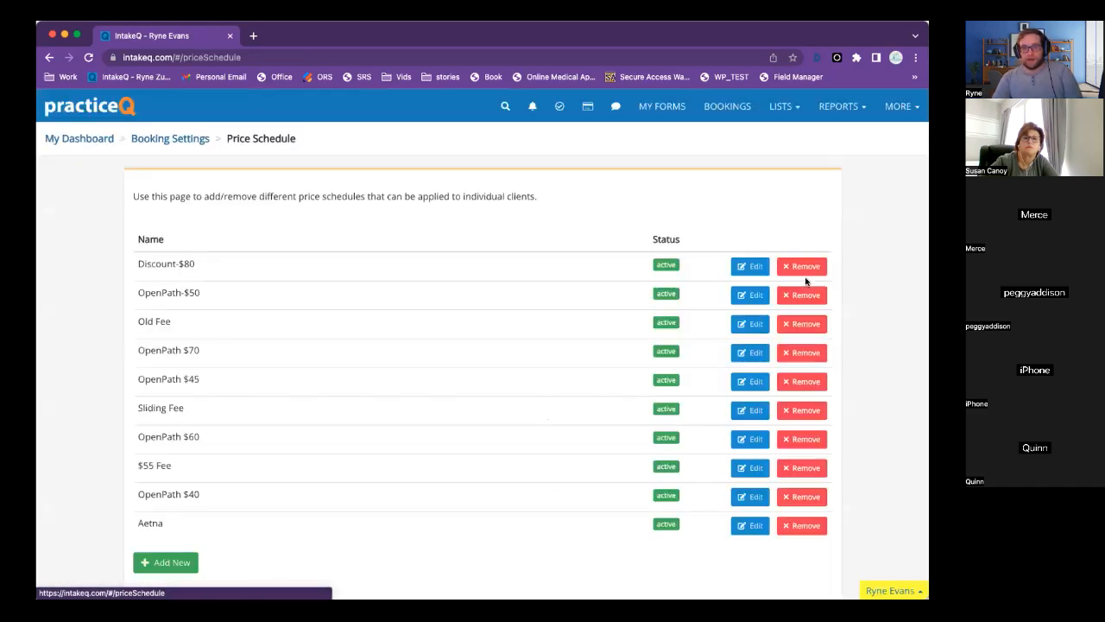
{"action": "scroll", "coordinate": [424, 288], "scroll_direction": "down", "scroll_amount": 2}
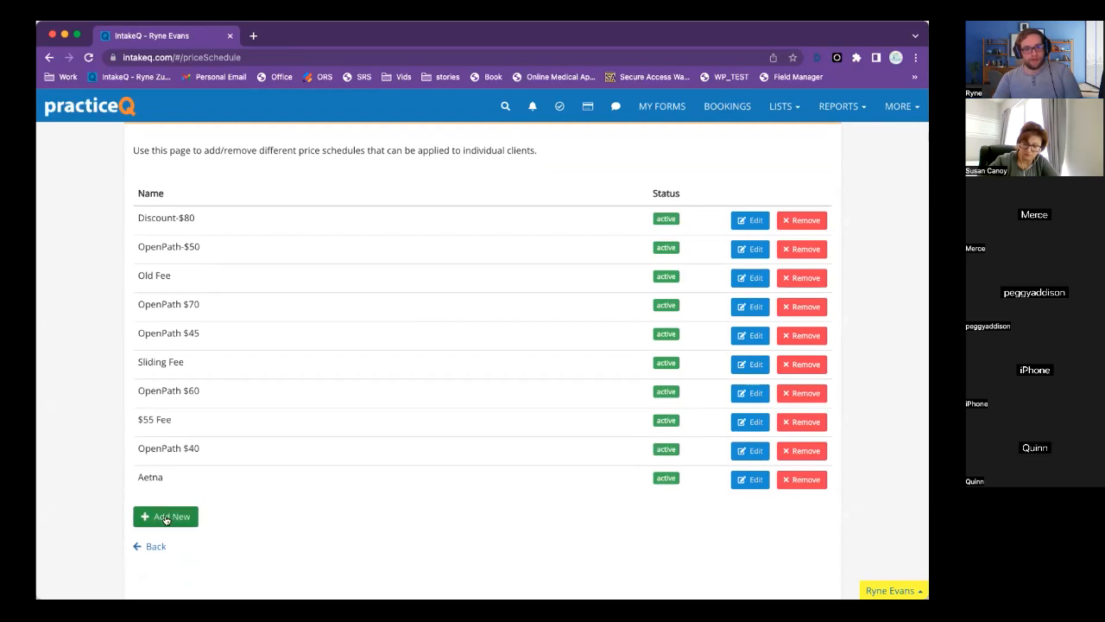
{"action": "left_click", "coordinate": [169, 519]}
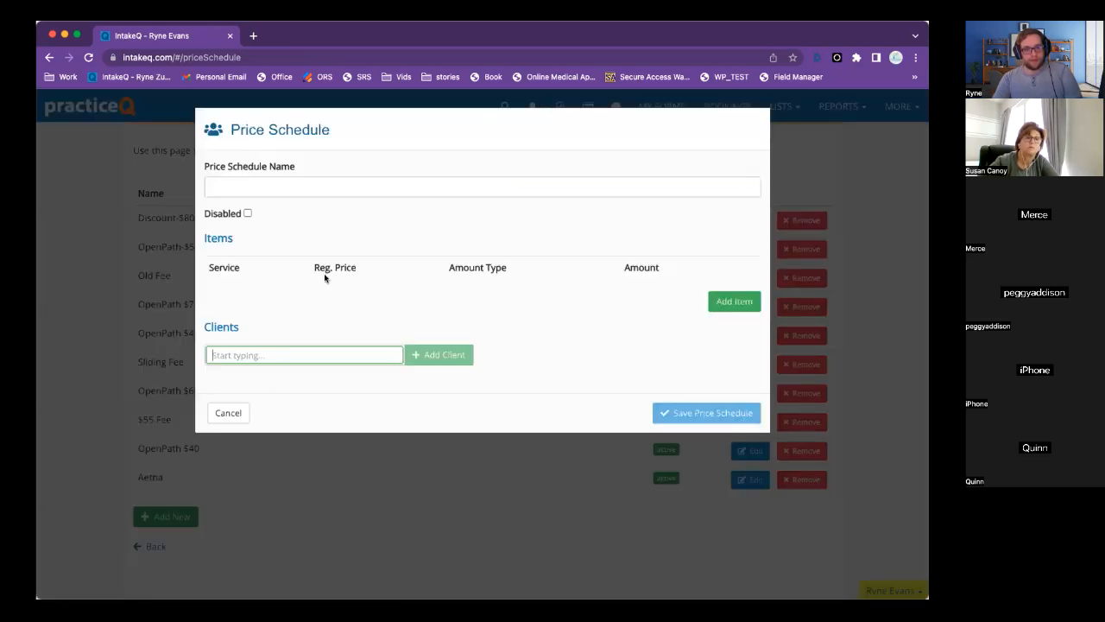
{"action": "left_click", "coordinate": [289, 182]}
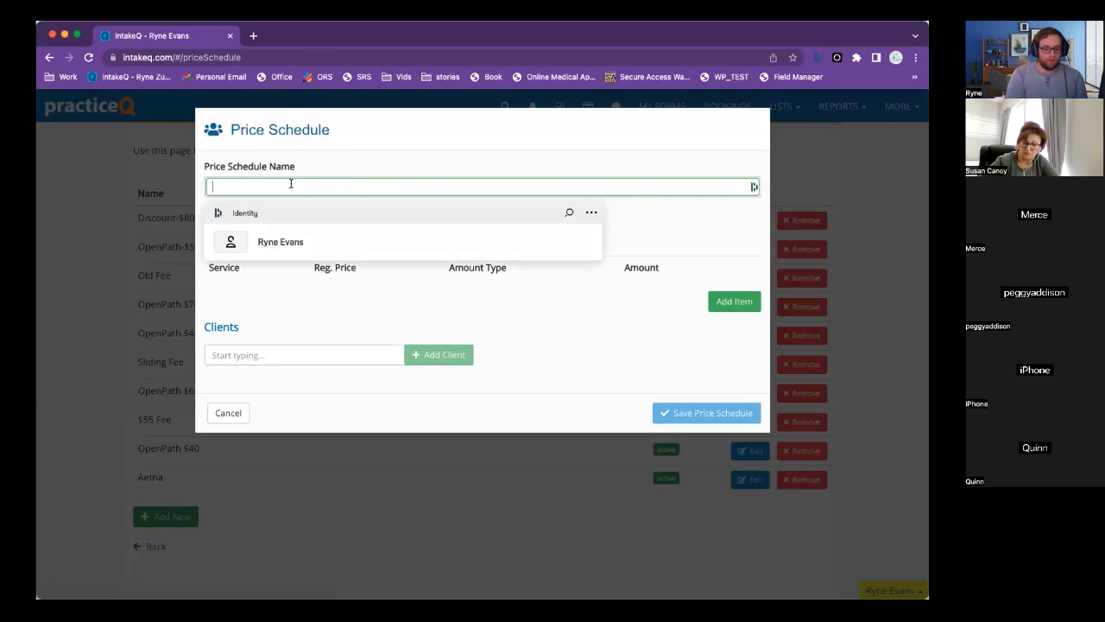
{"action": "type", "text": "Slidign"}
{"action": "key", "text": "BackSpace"}
{"action": "type", "text": "ng scale"}
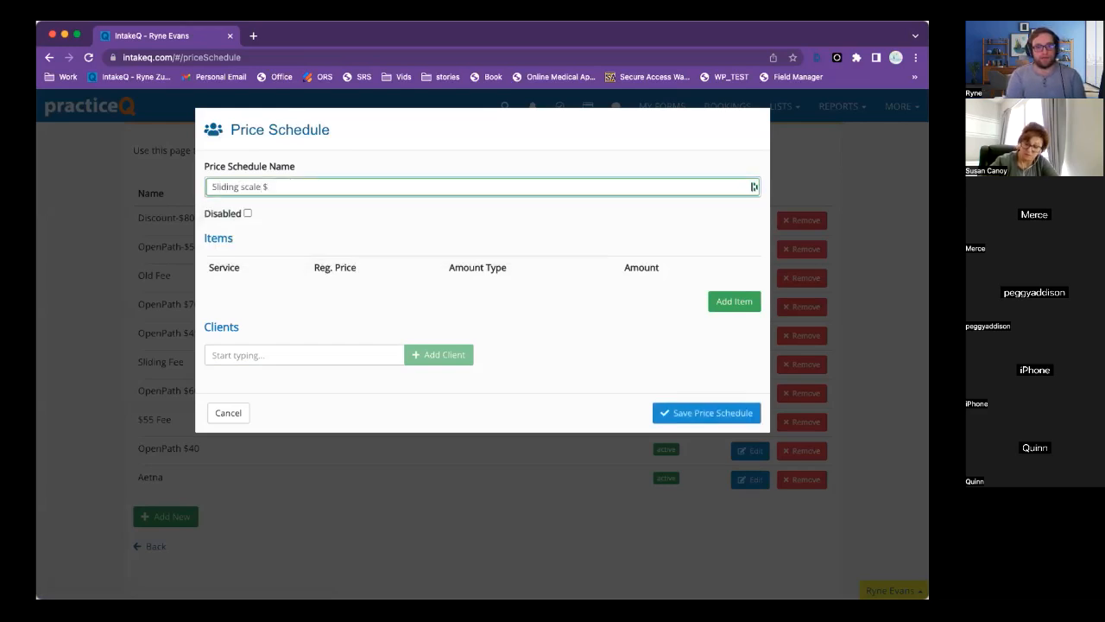
{"action": "type", "text": " $60"}
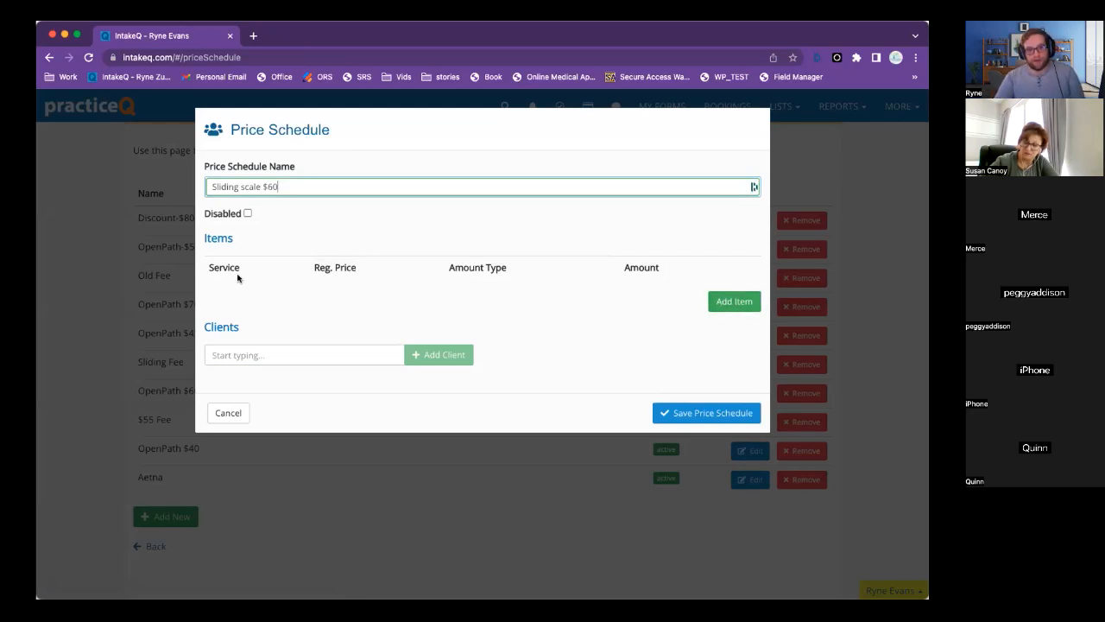
Add a telehealth therapy item to the schedule at a fixed price of 60.
{"action": "left_click", "coordinate": [732, 302]}
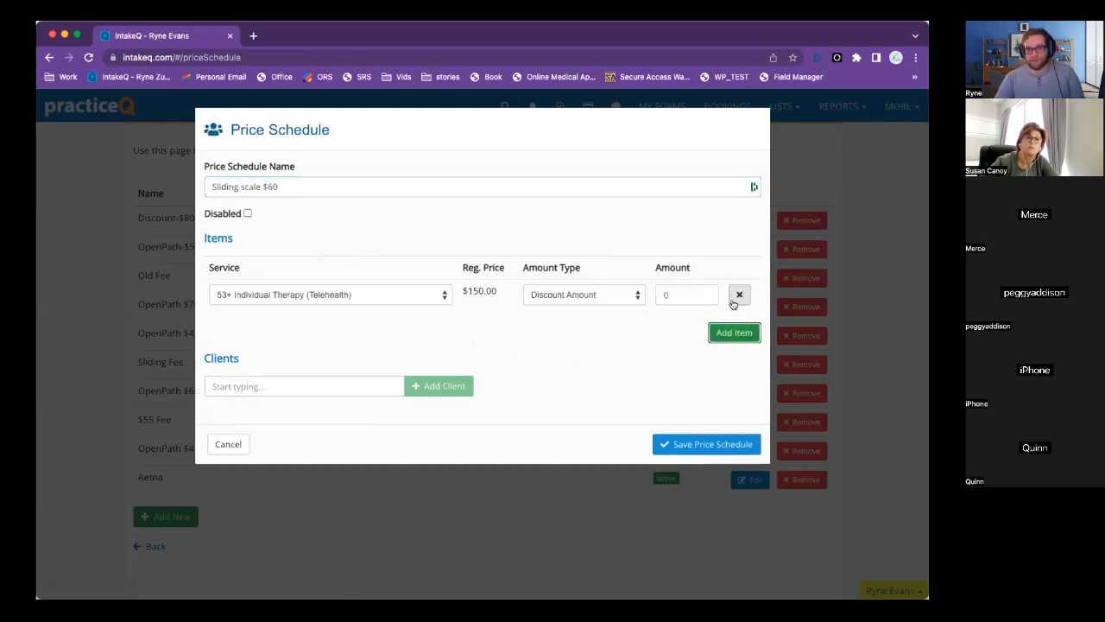
{"action": "left_click", "coordinate": [318, 301]}
{"action": "left_click", "coordinate": [523, 295]}
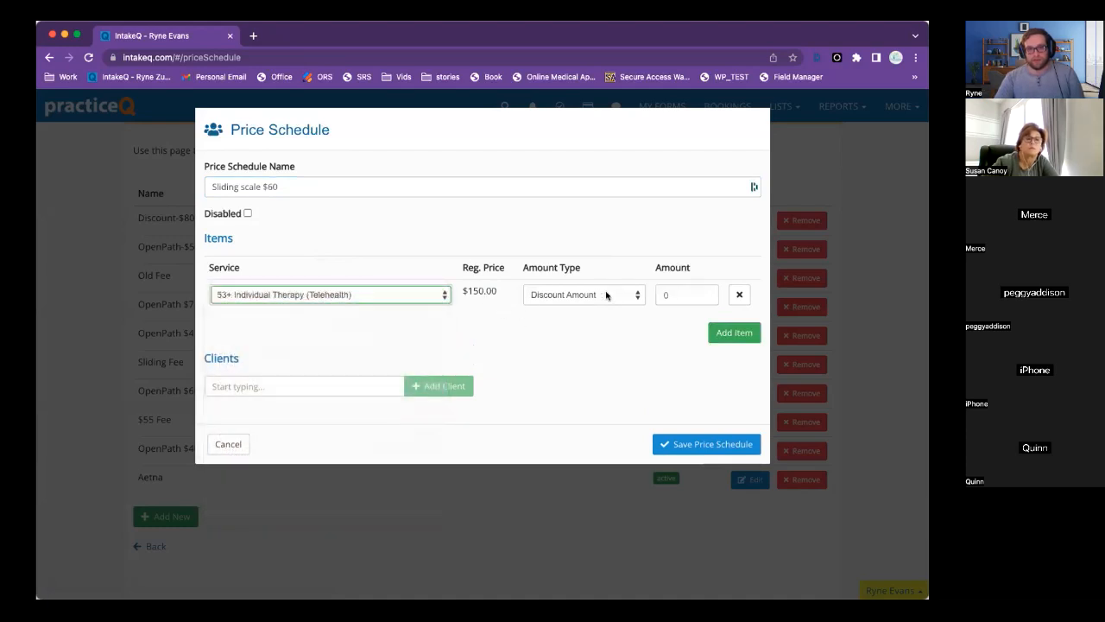
{"action": "left_click", "coordinate": [592, 297]}
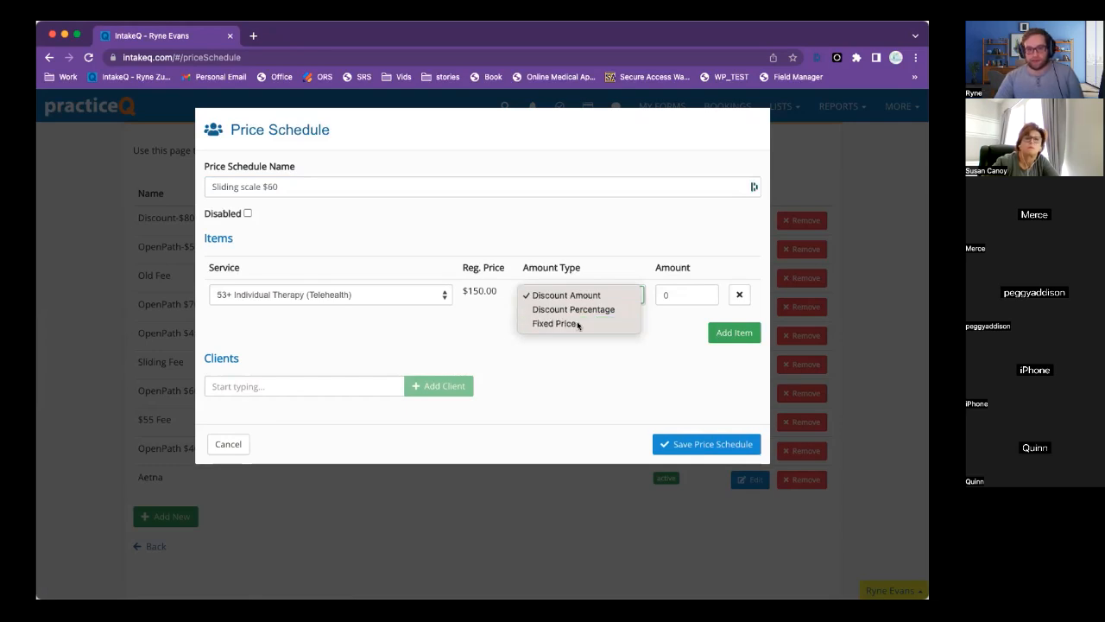
{"action": "left_click", "coordinate": [579, 324]}
{"action": "left_click", "coordinate": [690, 294]}
{"action": "type", "text": "60"}
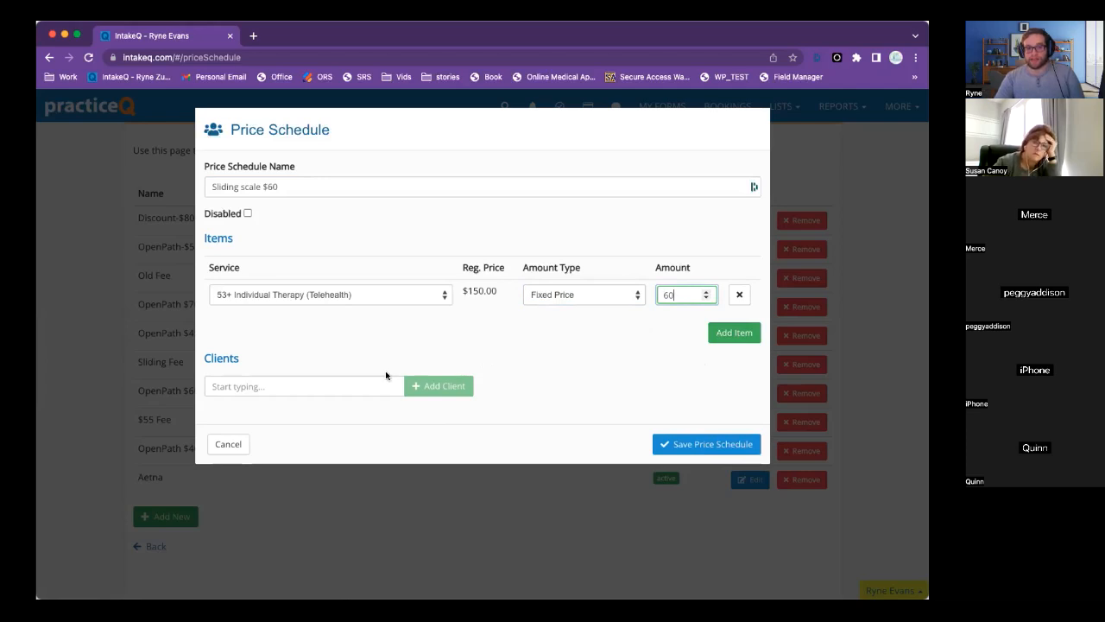
Attach the test client, save the schedule, and go to Bookings in the other window.
{"action": "left_click", "coordinate": [299, 383]}
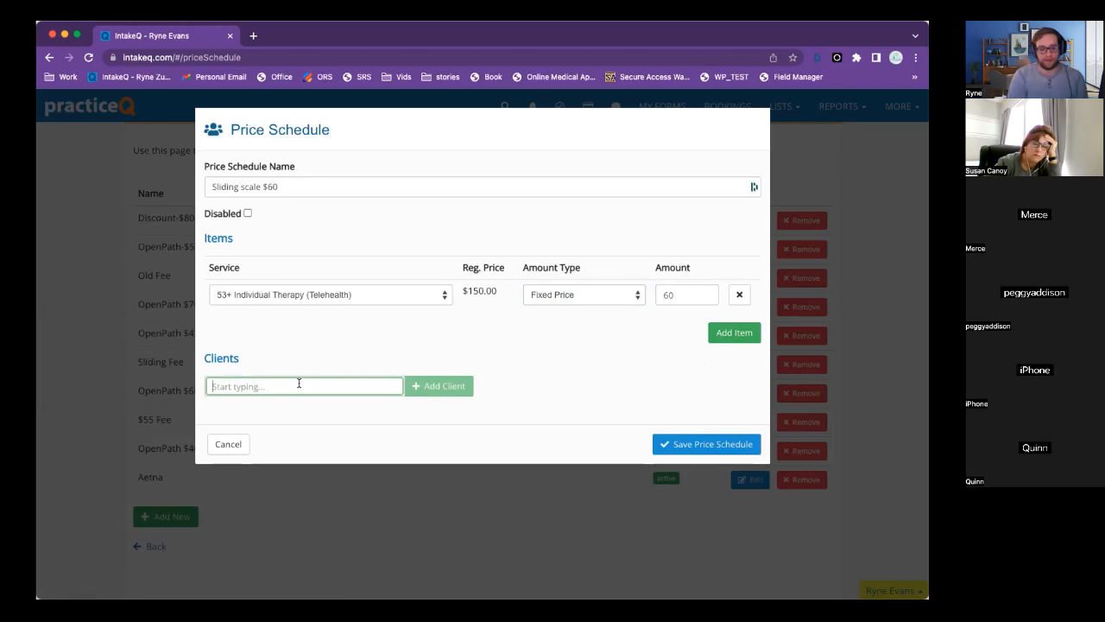
{"action": "type", "text": "abe"}
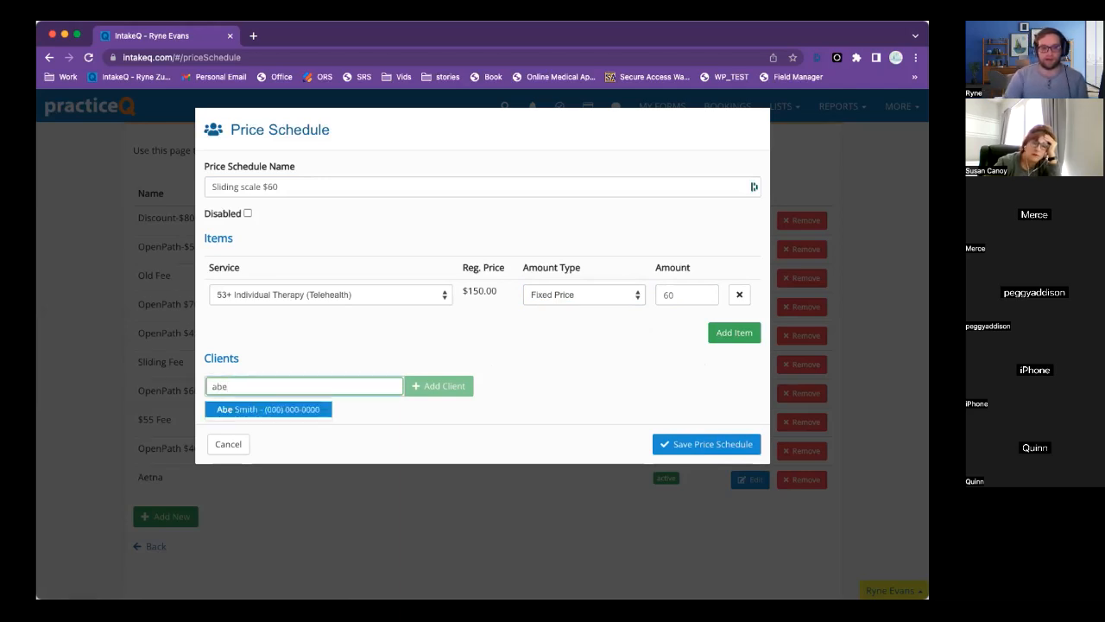
{"action": "left_click", "coordinate": [277, 409]}
{"action": "left_click", "coordinate": [419, 393]}
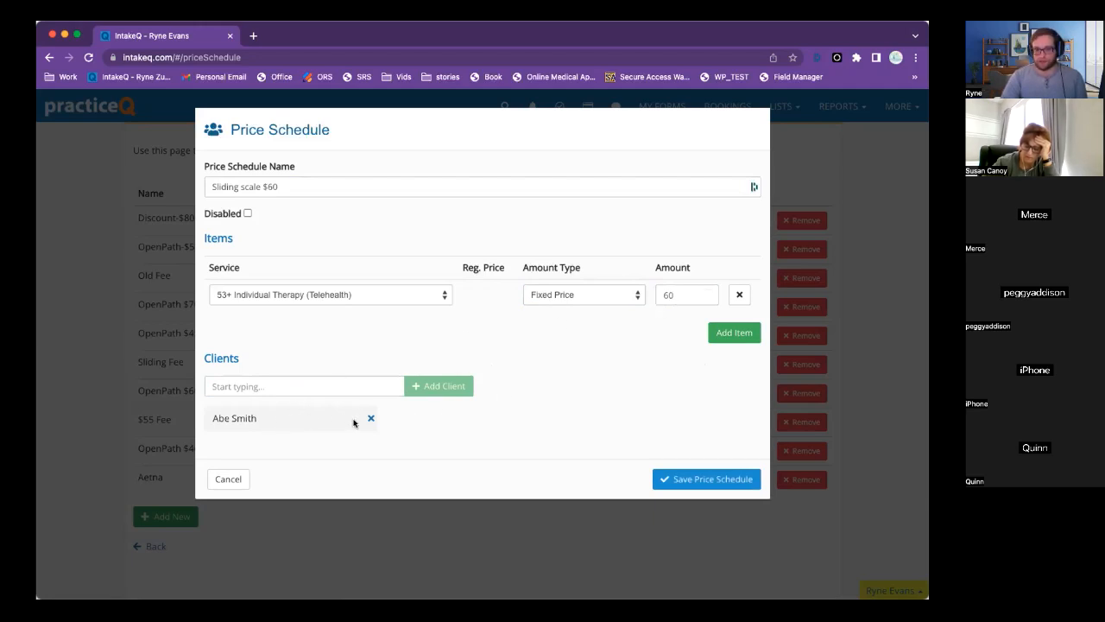
{"action": "left_click", "coordinate": [717, 481]}
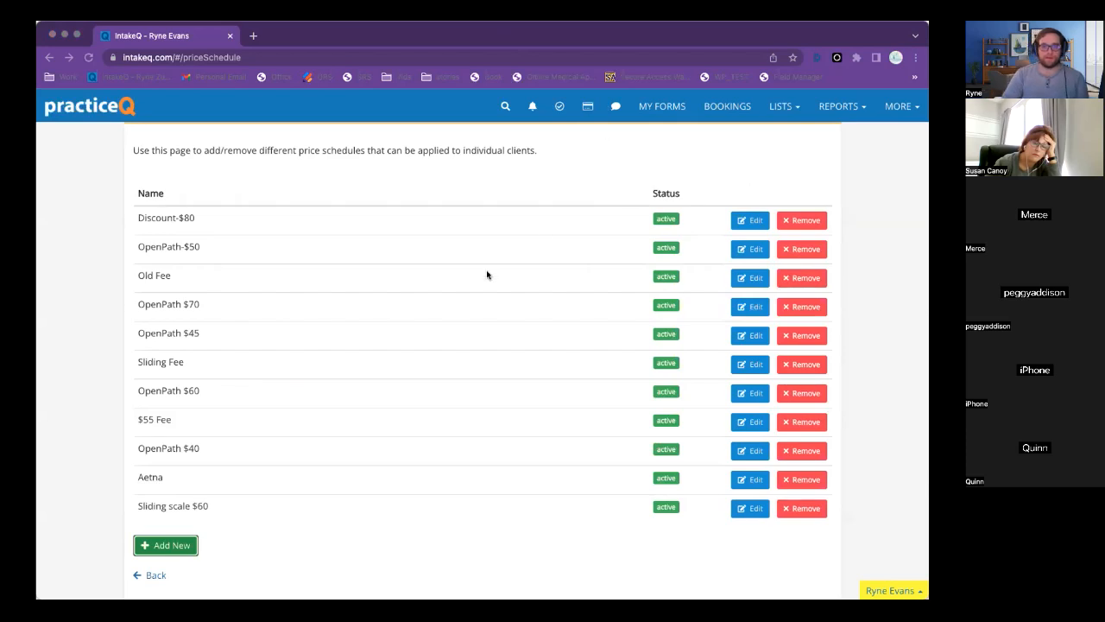
{"action": "key", "text": "super+grave"}
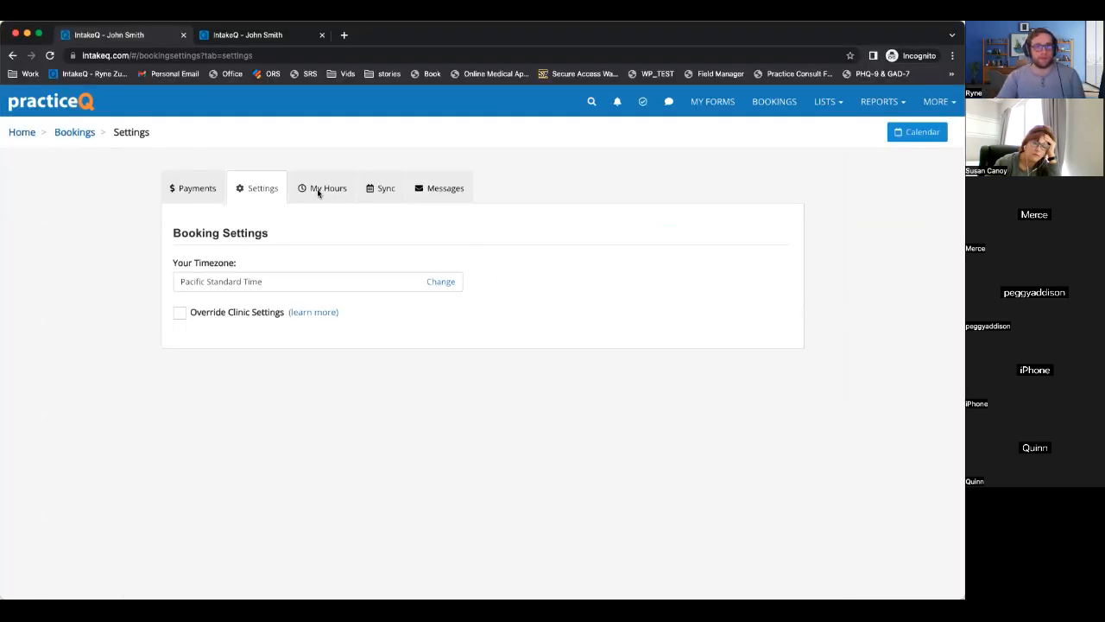
{"action": "left_click", "coordinate": [66, 132]}
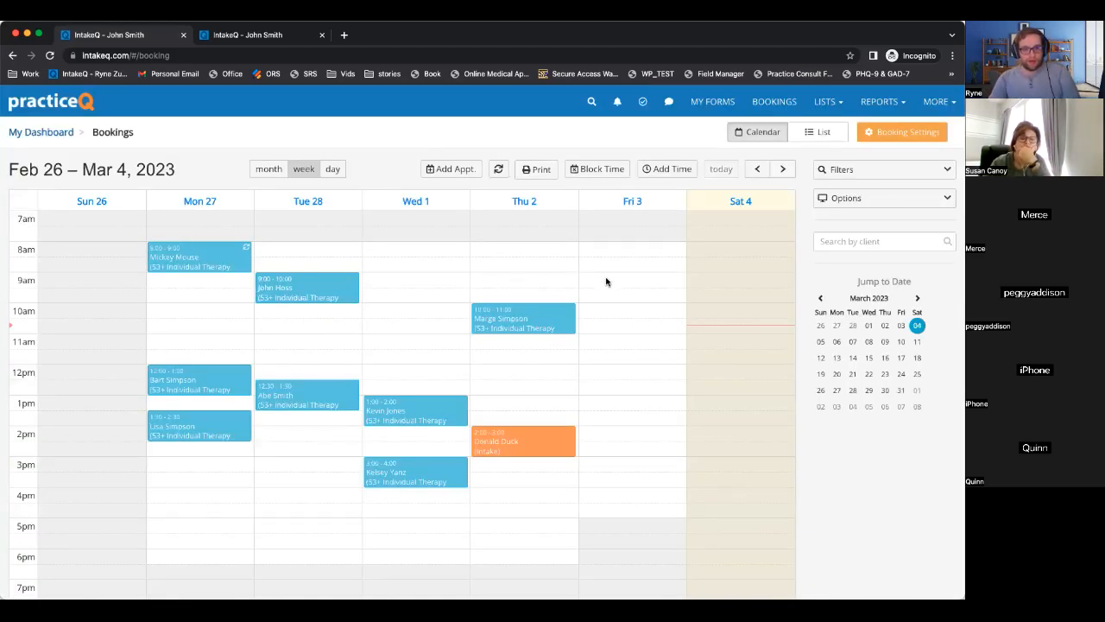
Open the Tue Feb 28, 12:30 pm telehealth therapy appointment for editing.
{"action": "scroll", "coordinate": [702, 263], "scroll_direction": "down", "scroll_amount": 1}
{"action": "scroll", "coordinate": [706, 259], "scroll_direction": "up", "scroll_amount": 1}
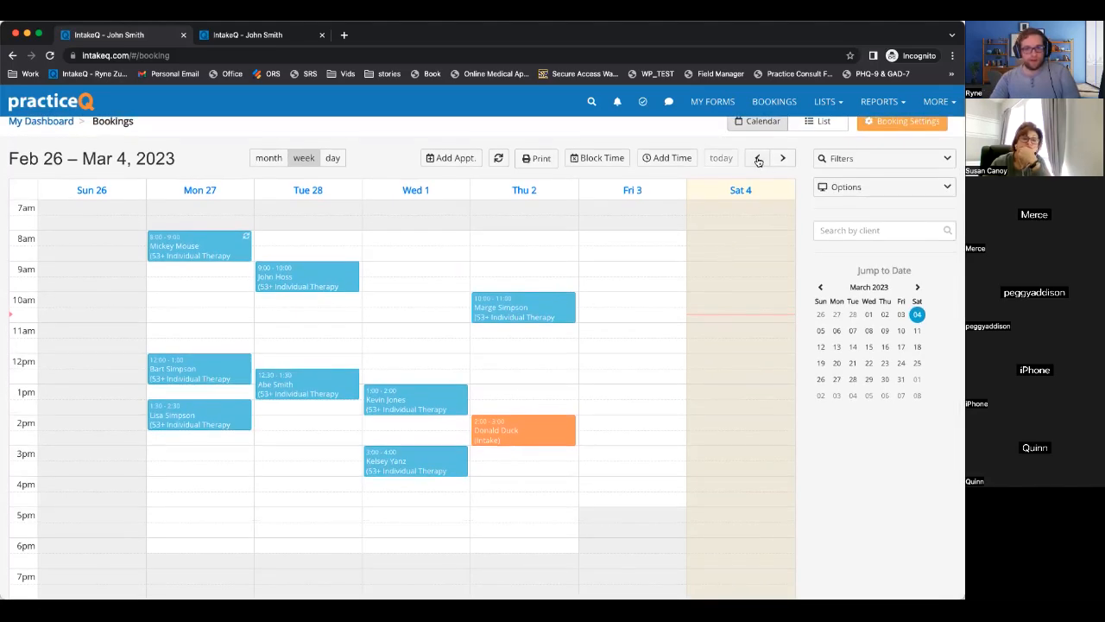
{"action": "left_click", "coordinate": [311, 387]}
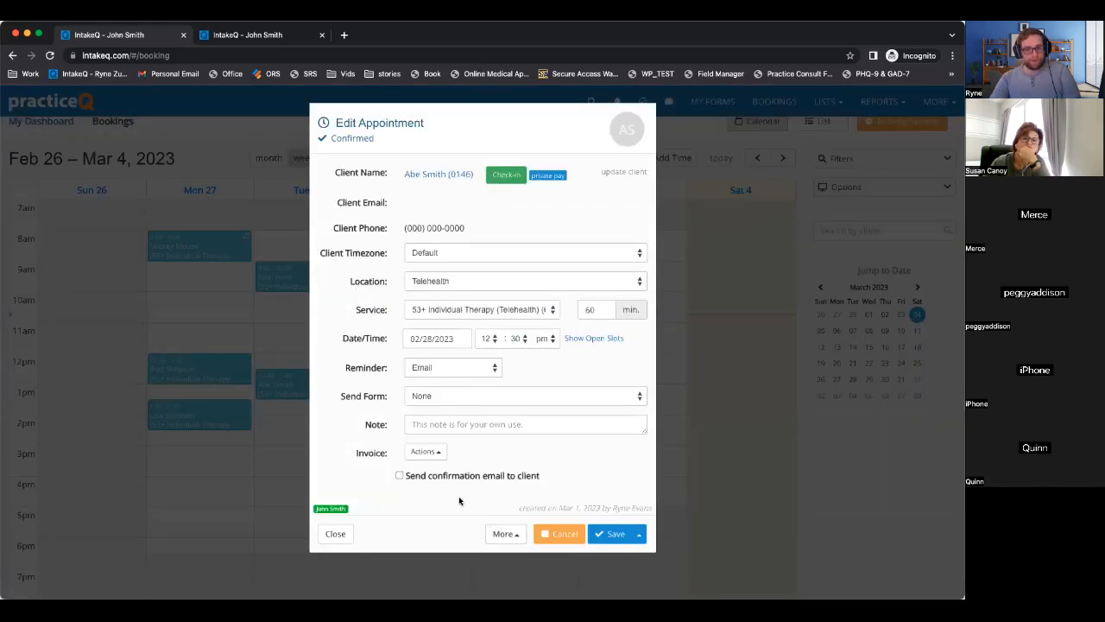
Issue an invoice for the appointment, check its $150 payment, then close it unpaid.
{"action": "left_click", "coordinate": [428, 451]}
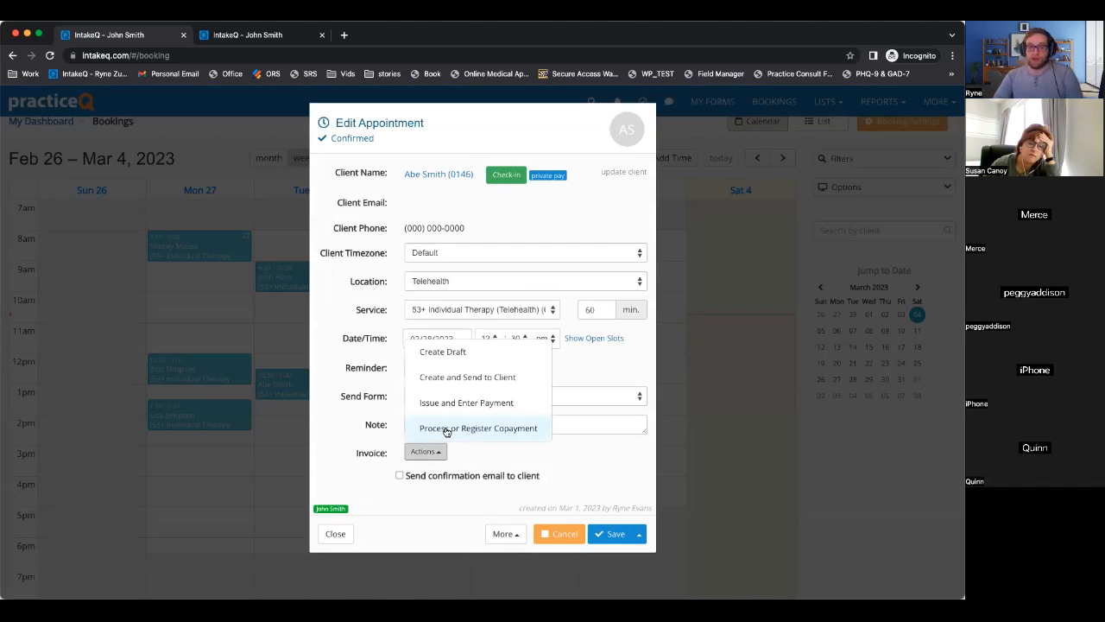
{"action": "left_click", "coordinate": [485, 402]}
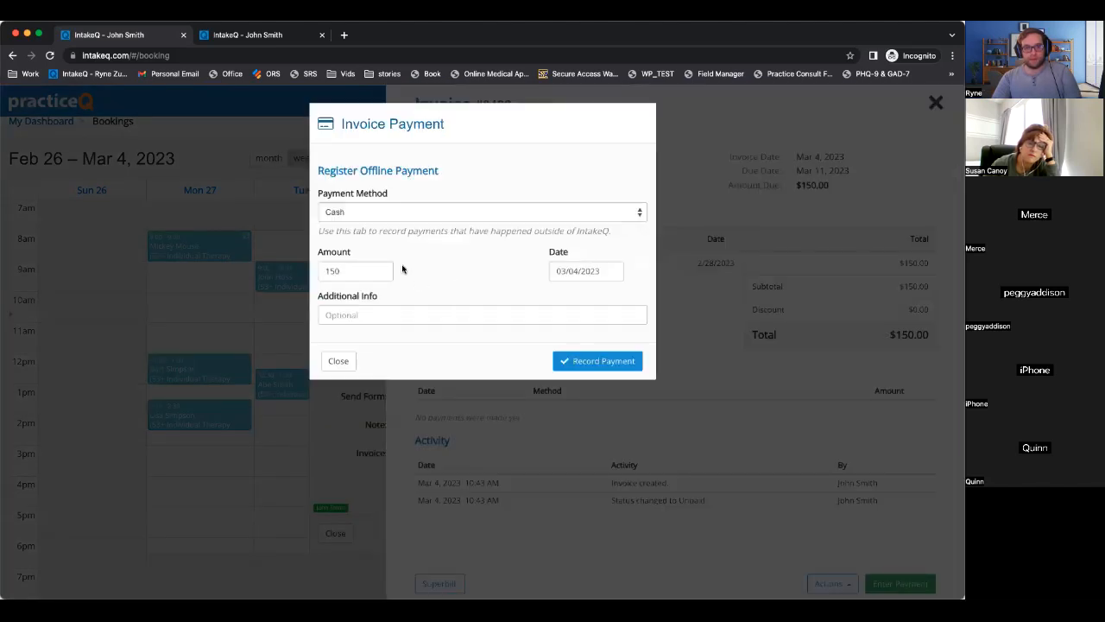
{"action": "left_click_drag", "start_coordinate": [360, 270], "coordinate": [318, 270]}
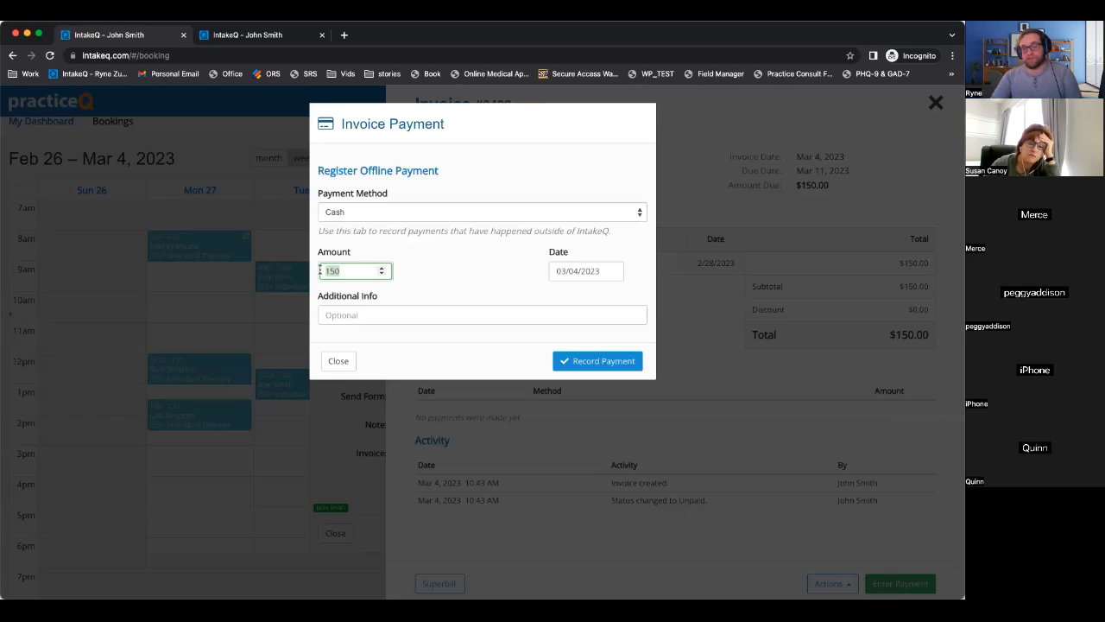
{"action": "left_click", "coordinate": [338, 363]}
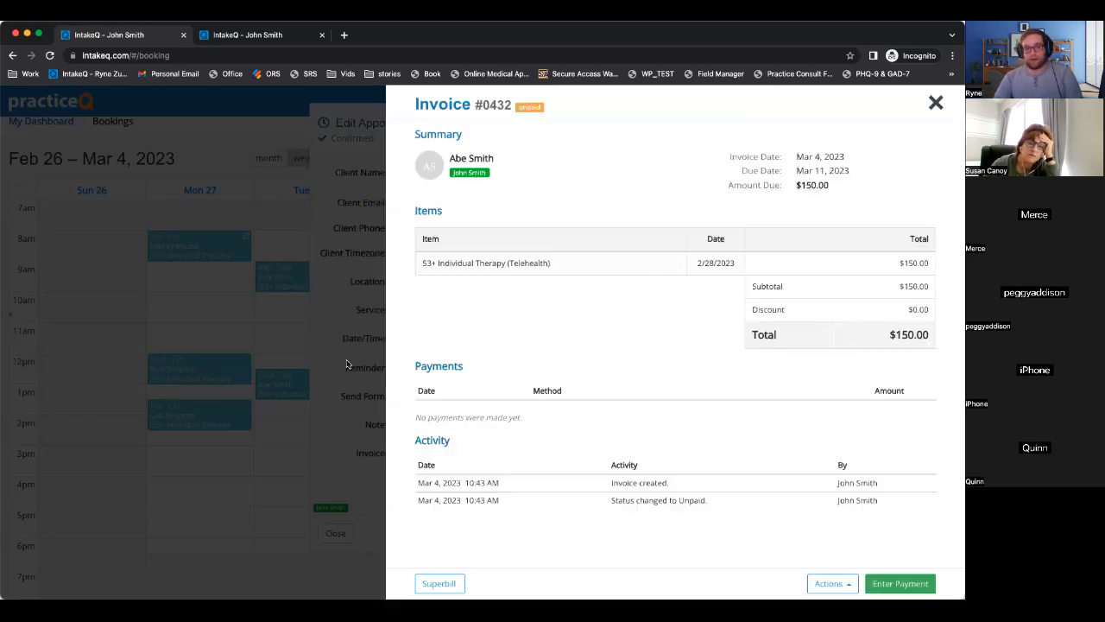
{"action": "left_click", "coordinate": [374, 348]}
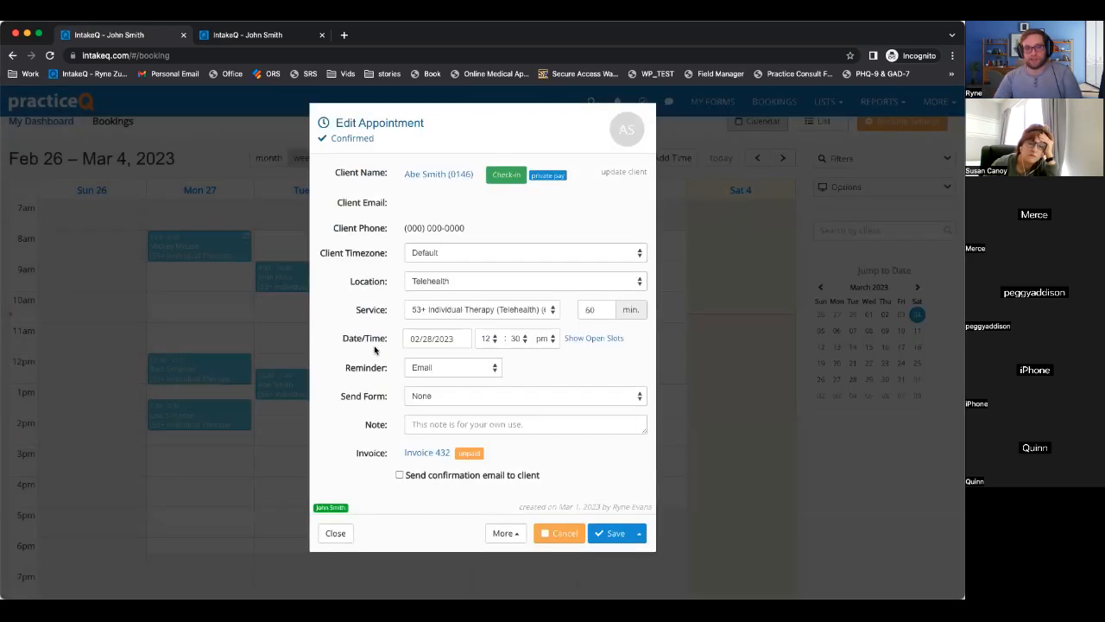
Permanently delete invoice 432.
{"action": "left_click", "coordinate": [418, 450]}
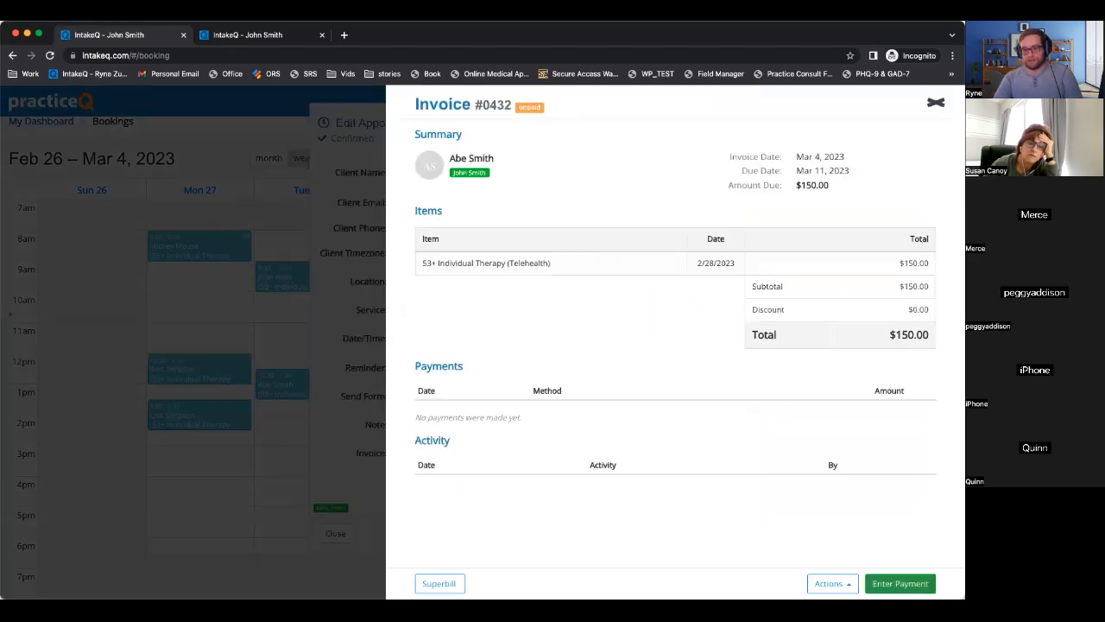
{"action": "left_click", "coordinate": [832, 584]}
{"action": "left_click", "coordinate": [829, 559]}
{"action": "left_click", "coordinate": [635, 351]}
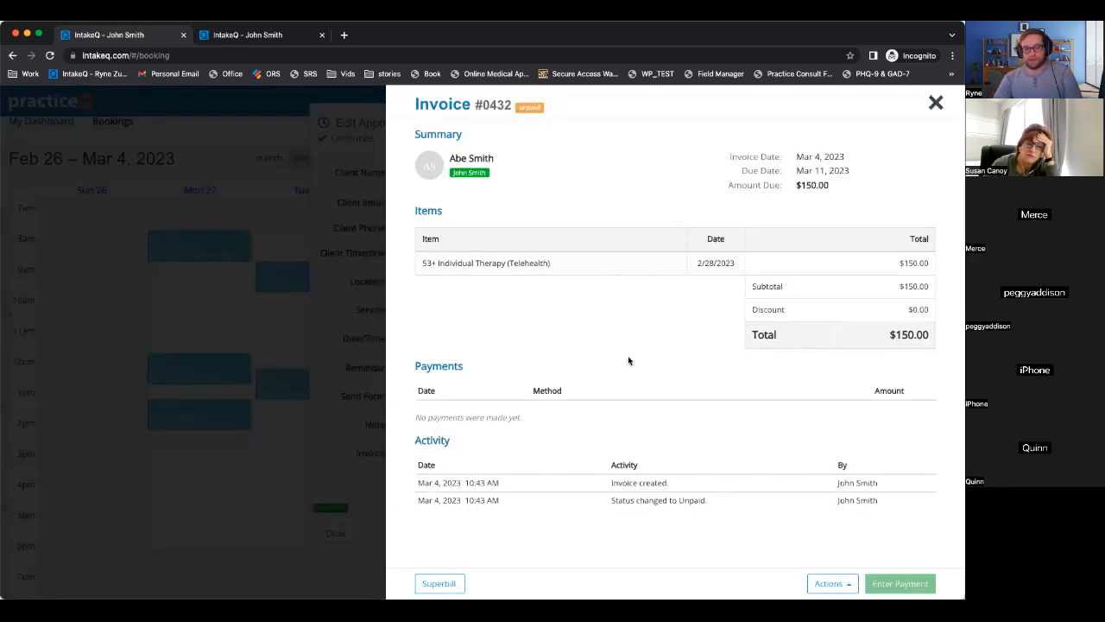
Change the appointment's service to 53+ Individual Therapy (In Person) and save it.
{"action": "left_click", "coordinate": [447, 309]}
{"action": "left_click", "coordinate": [456, 323]}
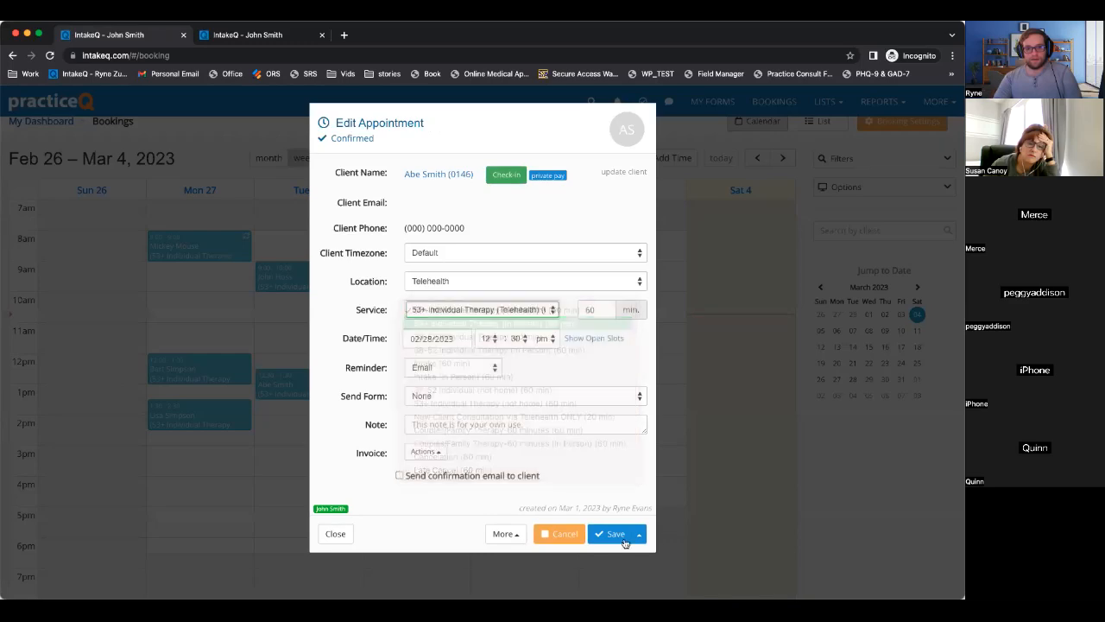
{"action": "left_click", "coordinate": [613, 533]}
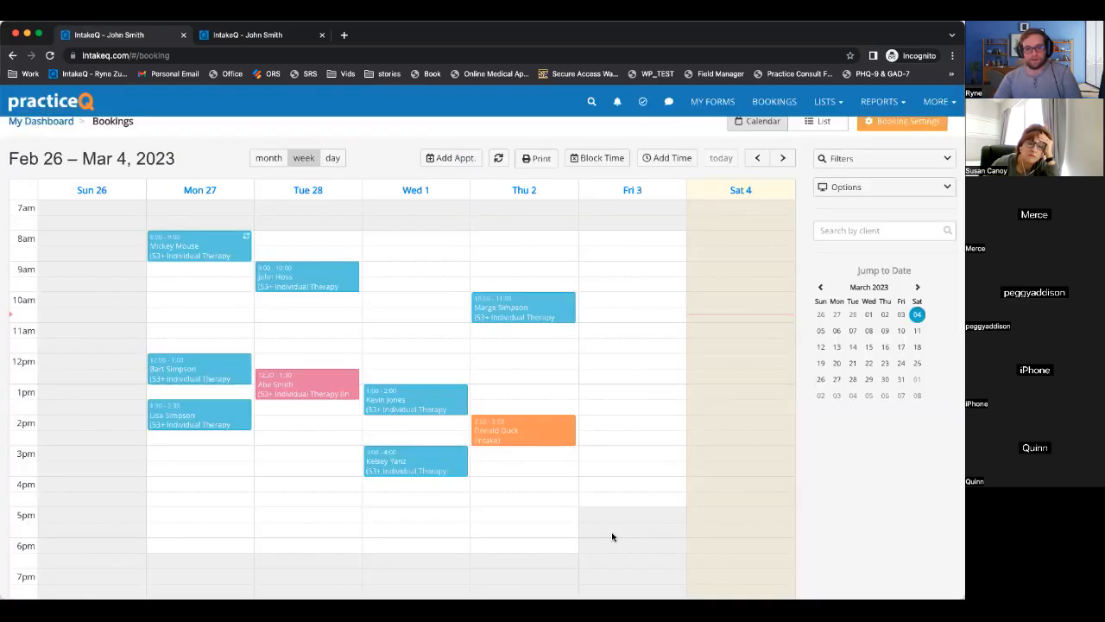
Reopen the test client's appointment, issue a new invoice, then delete it.
{"action": "left_click", "coordinate": [301, 385]}
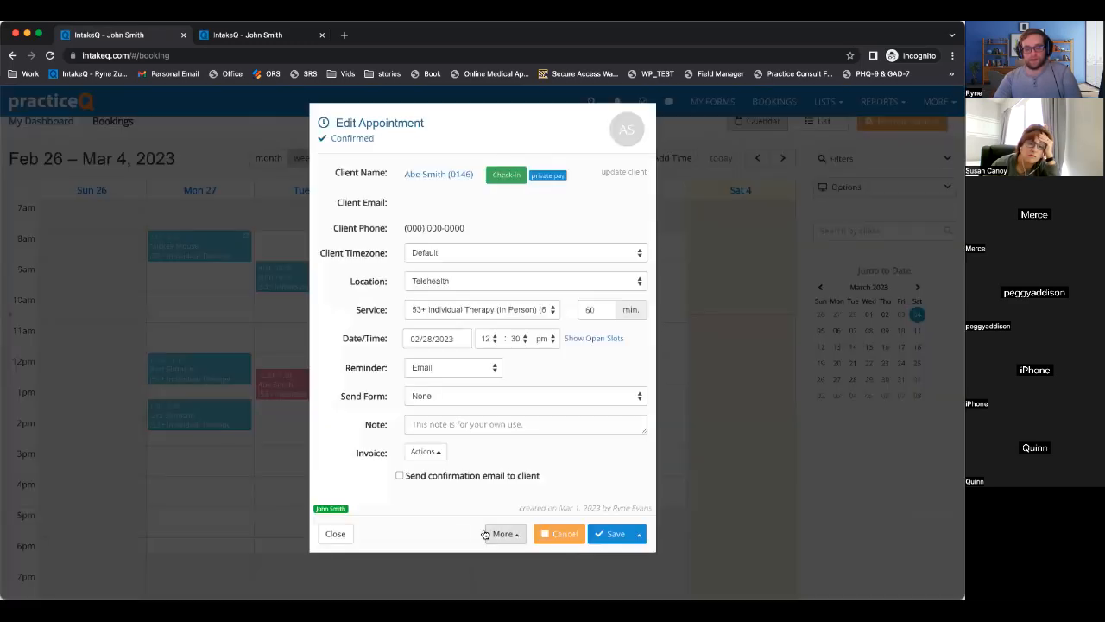
{"action": "left_click", "coordinate": [421, 451]}
{"action": "left_click", "coordinate": [455, 412]}
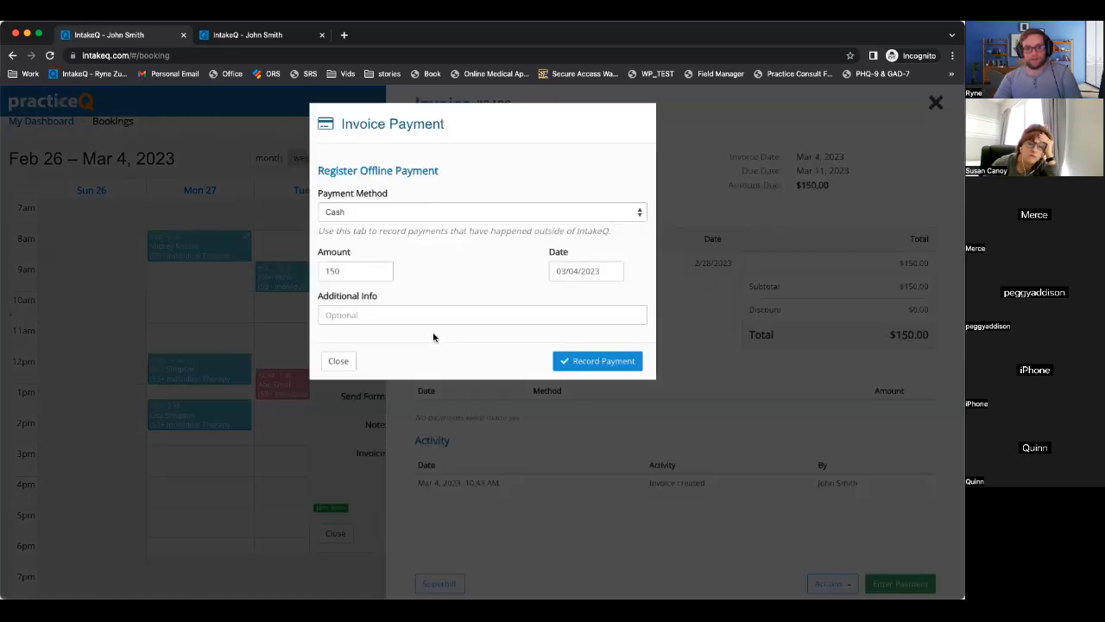
{"action": "left_click", "coordinate": [337, 361]}
{"action": "left_click", "coordinate": [829, 583]}
{"action": "left_click", "coordinate": [820, 558]}
{"action": "left_click", "coordinate": [629, 348]}
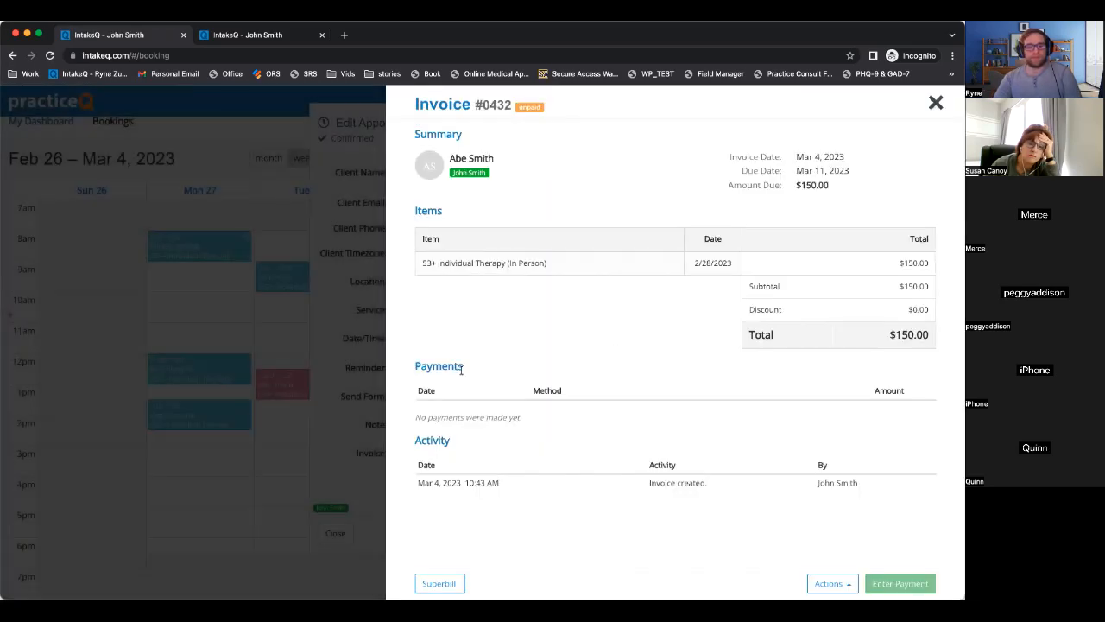
Create a draft invoice for the appointment and dismiss its payment dialog.
{"action": "left_click", "coordinate": [504, 533]}
{"action": "left_click", "coordinate": [424, 451]}
{"action": "left_click", "coordinate": [453, 405]}
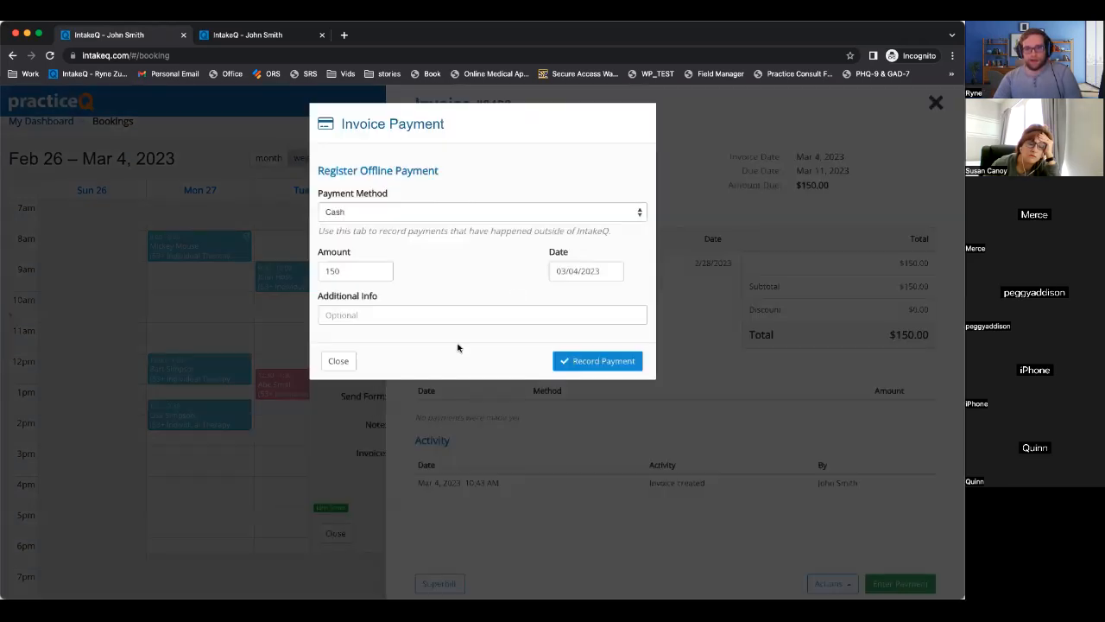
{"action": "left_click", "coordinate": [344, 359]}
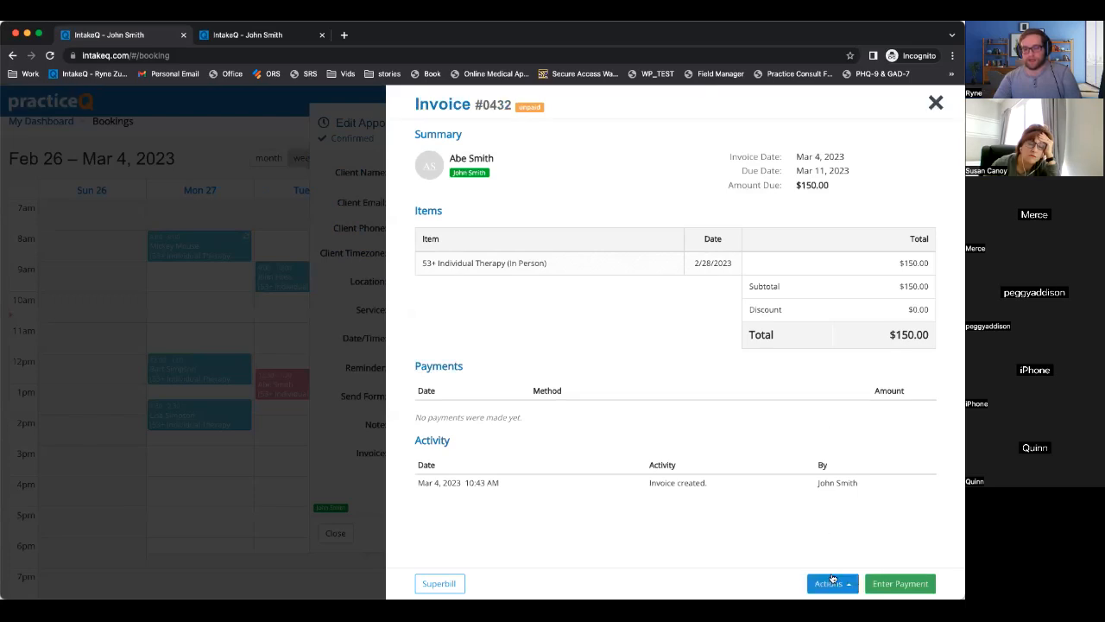
Edit invoice #0432 so the session total is 60 instead of 150.00.
{"action": "left_click", "coordinate": [832, 581]}
{"action": "left_click", "coordinate": [830, 486]}
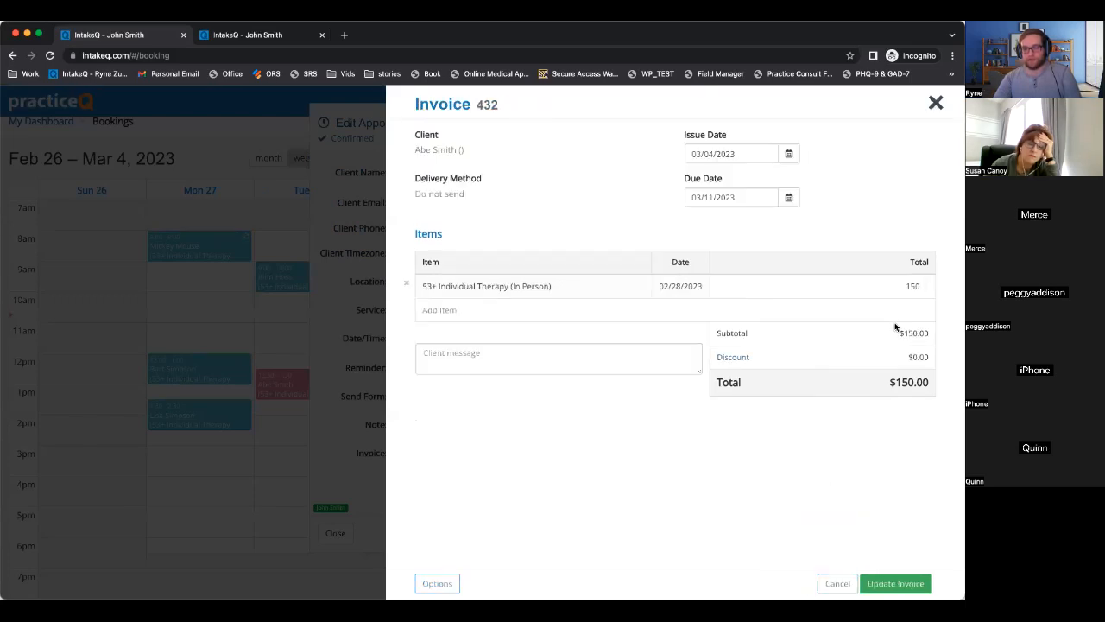
{"action": "double_click", "coordinate": [913, 286]}
{"action": "type", "text": "60"}
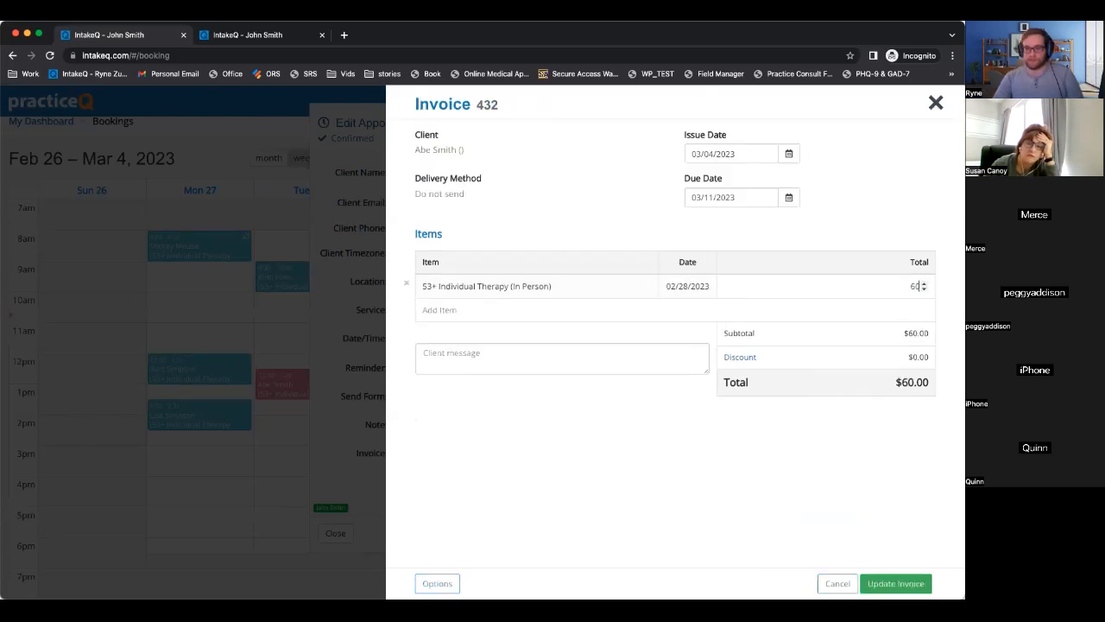
{"action": "left_click", "coordinate": [896, 583]}
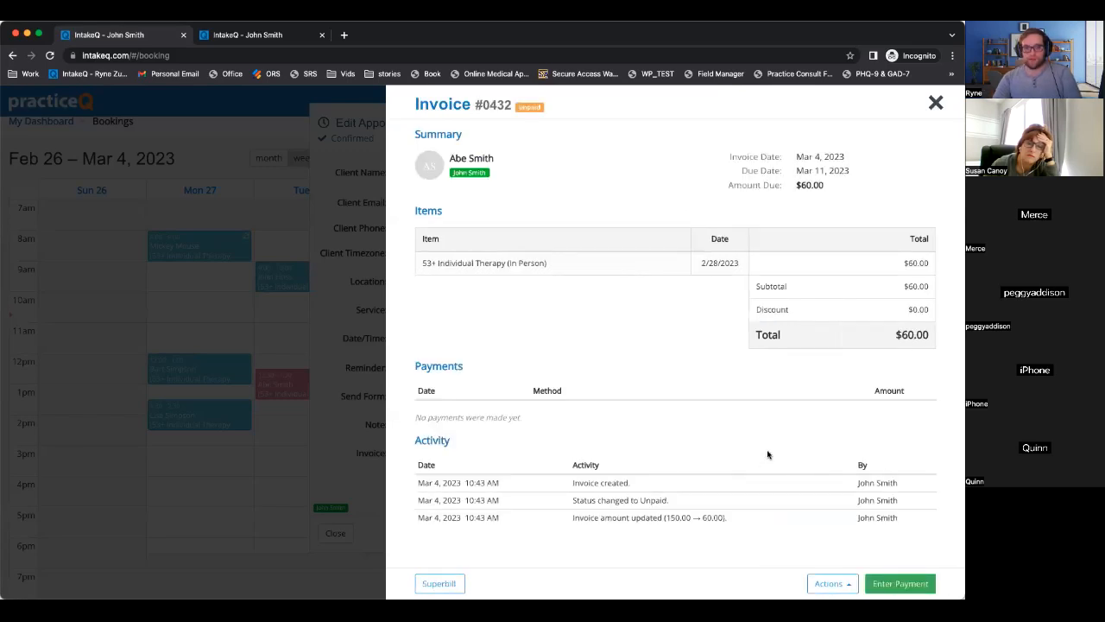
{"action": "left_click", "coordinate": [900, 583]}
Record a $60.00 Credit Card payment on invoice #0432.
{"action": "left_click", "coordinate": [398, 212]}
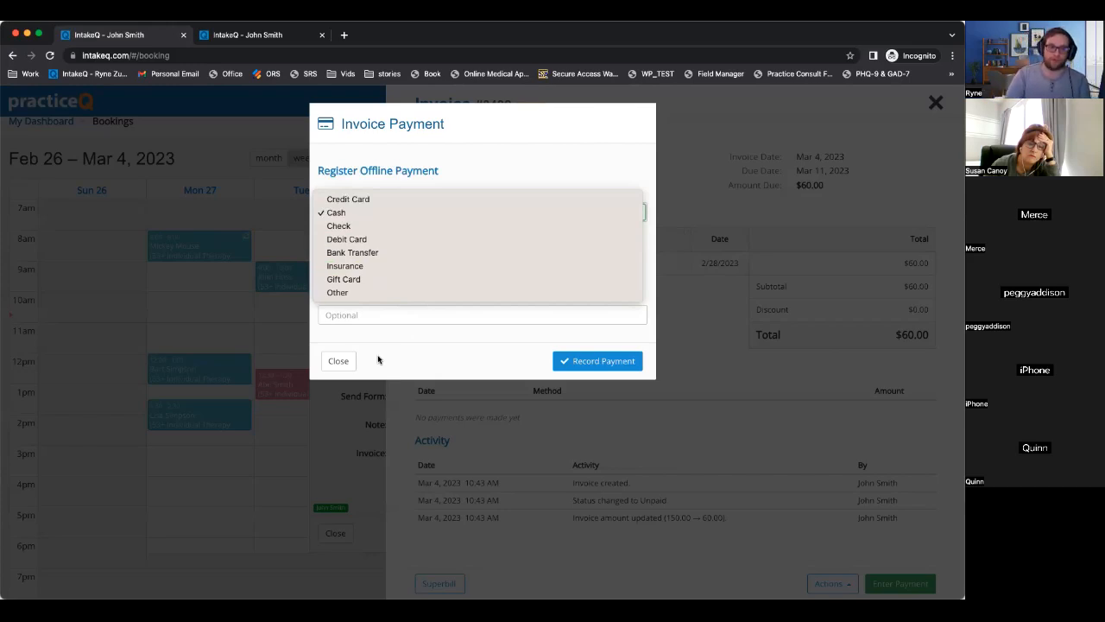
{"action": "left_click", "coordinate": [434, 357]}
{"action": "left_click", "coordinate": [374, 210]}
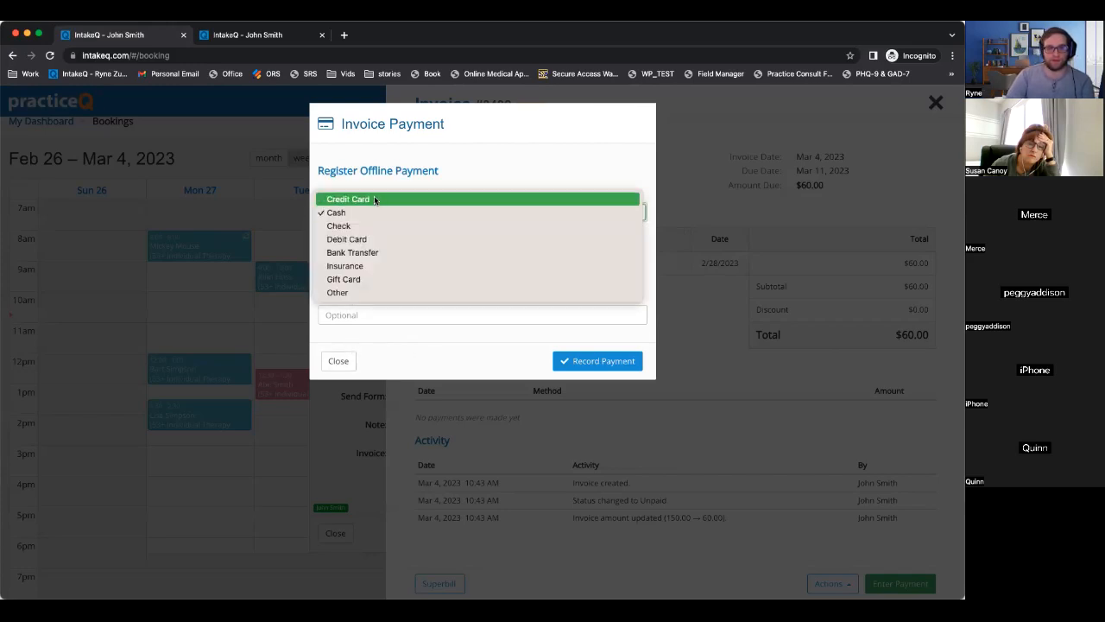
{"action": "left_click", "coordinate": [374, 198]}
{"action": "left_click", "coordinate": [596, 361]}
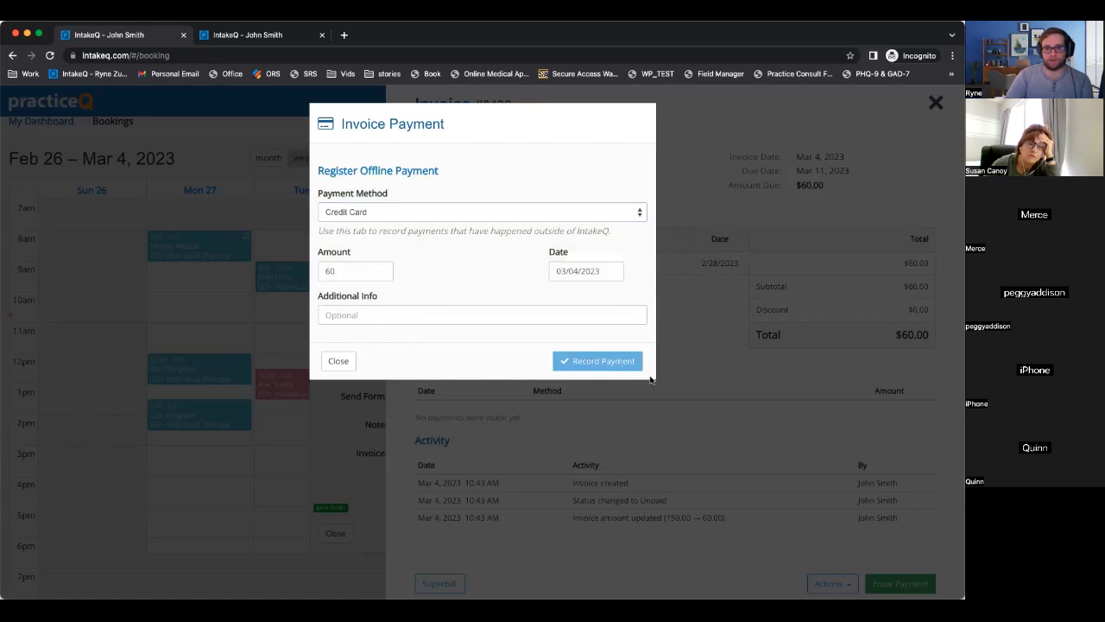
Close the paid invoice, recheck it, and close the appointment back to the calendar.
{"action": "left_click", "coordinate": [936, 103]}
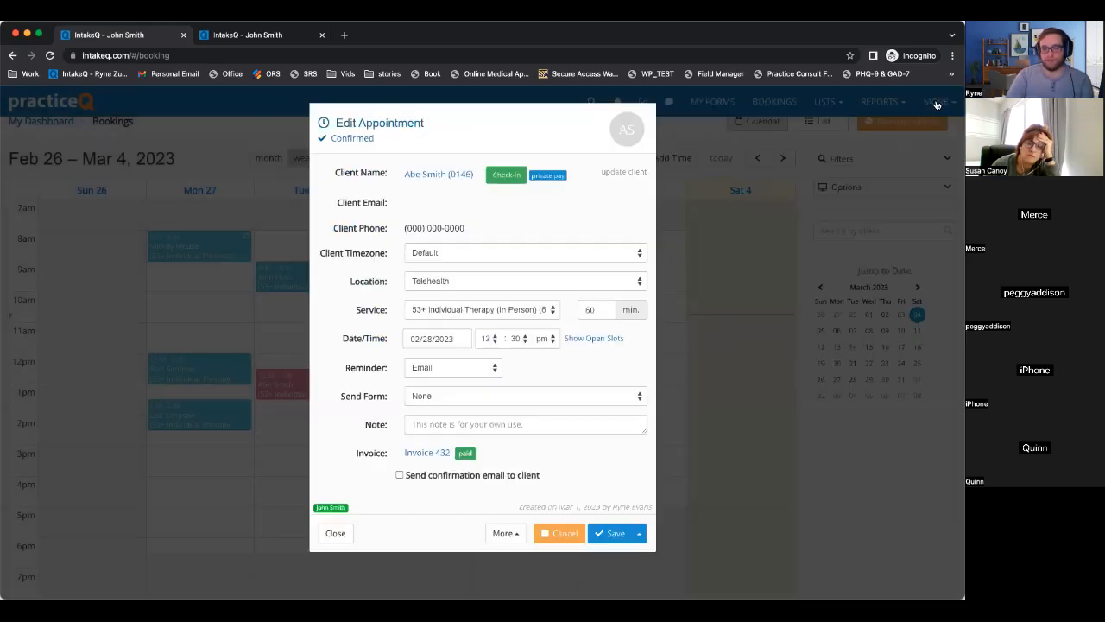
{"action": "left_click", "coordinate": [424, 454]}
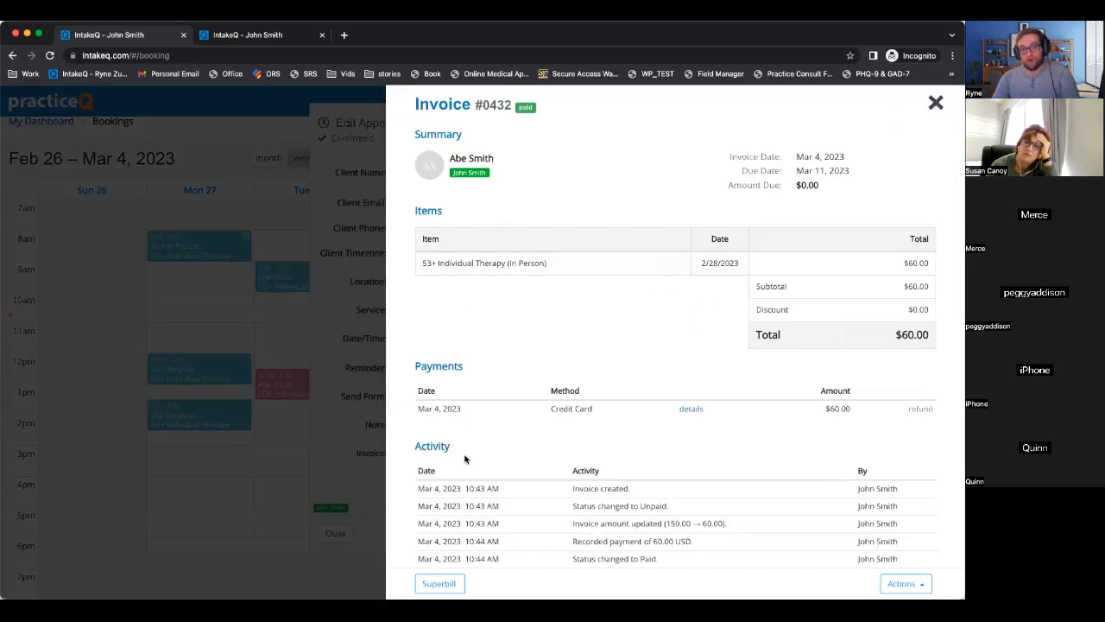
{"action": "scroll", "coordinate": [735, 545], "scroll_direction": "down", "scroll_amount": 2}
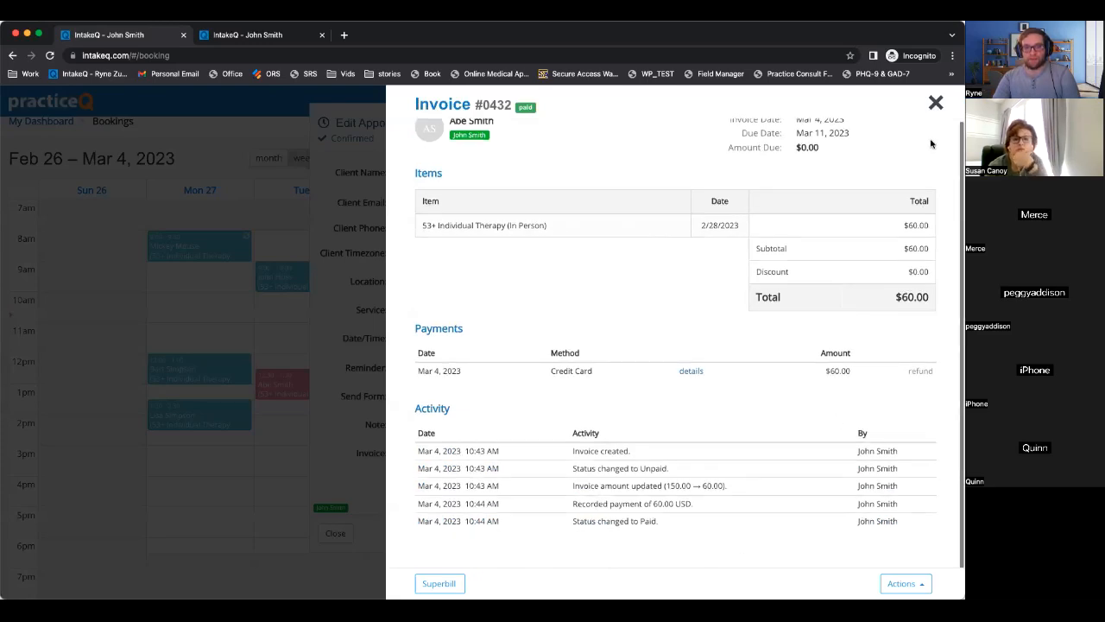
{"action": "left_click", "coordinate": [936, 103]}
{"action": "left_click", "coordinate": [333, 532]}
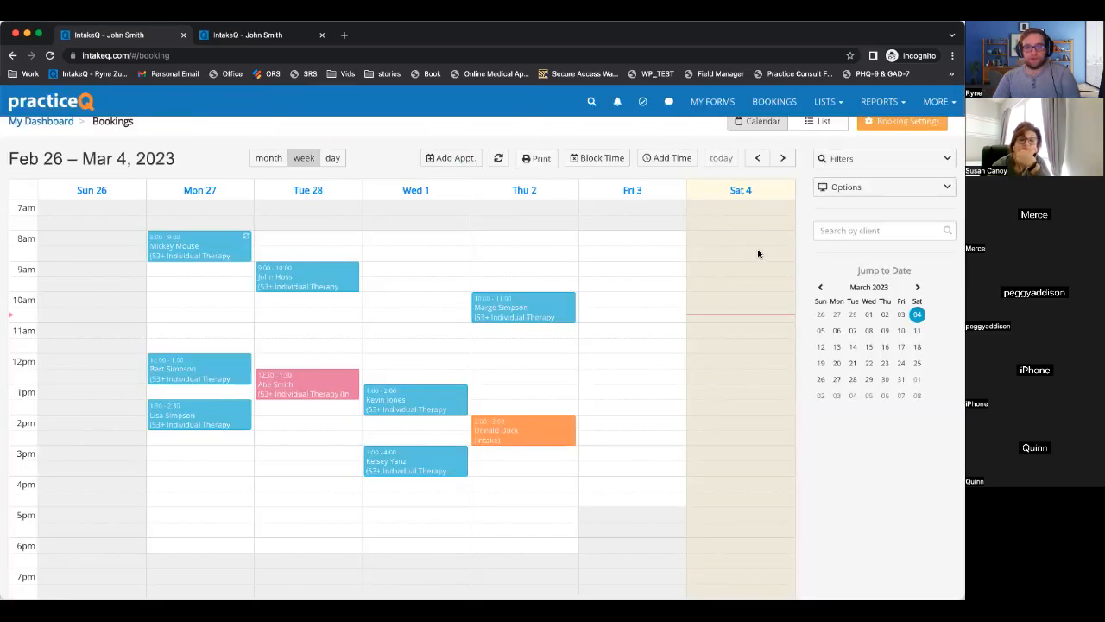
{"action": "scroll", "coordinate": [898, 126], "scroll_direction": "up", "scroll_amount": 1}
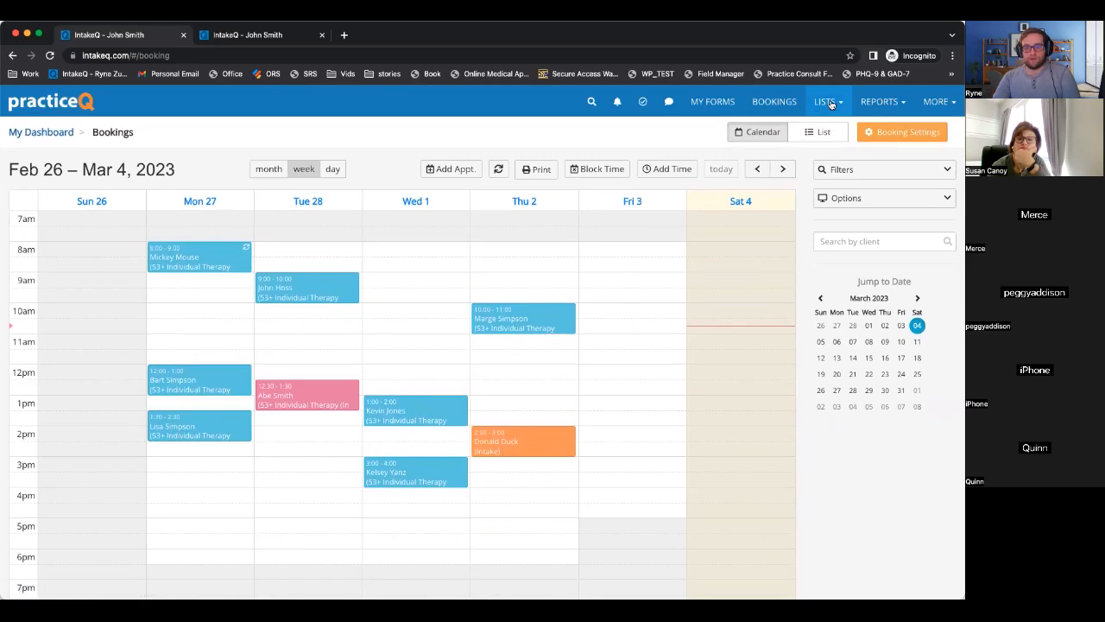
{"action": "left_click", "coordinate": [831, 103]}
{"action": "left_click", "coordinate": [788, 231]}
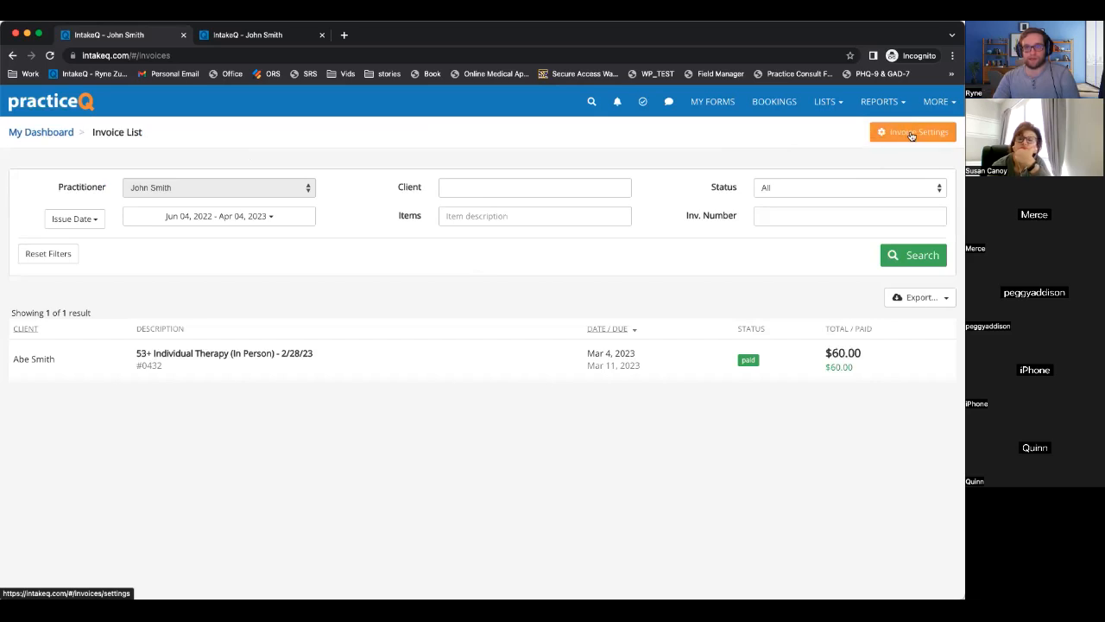
{"action": "left_click", "coordinate": [911, 136]}
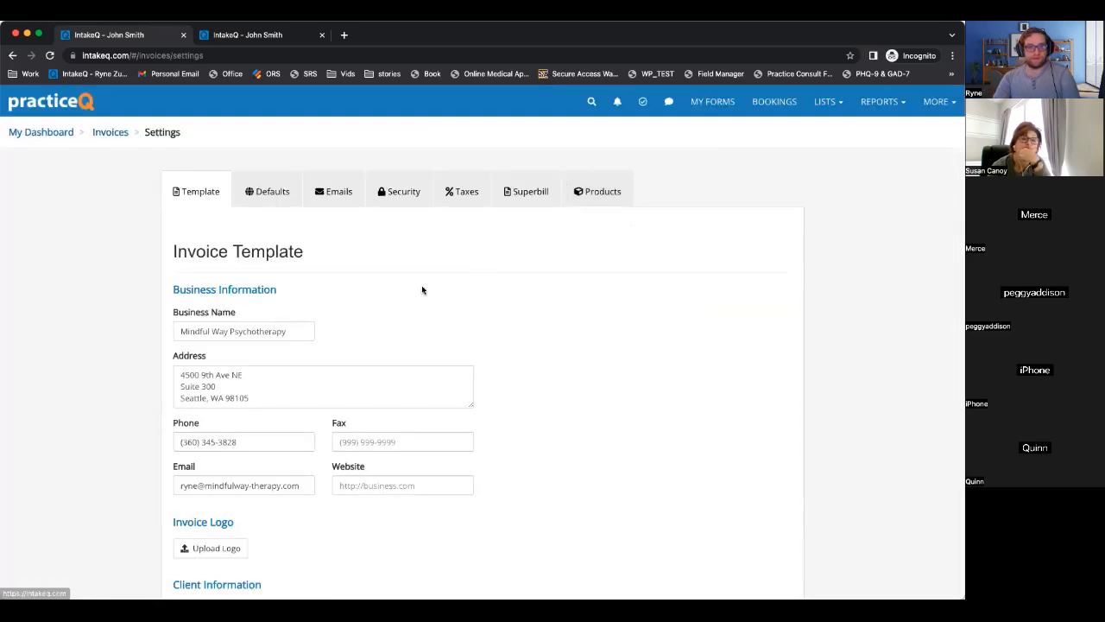
{"action": "scroll", "coordinate": [422, 289], "scroll_direction": "down", "scroll_amount": 10}
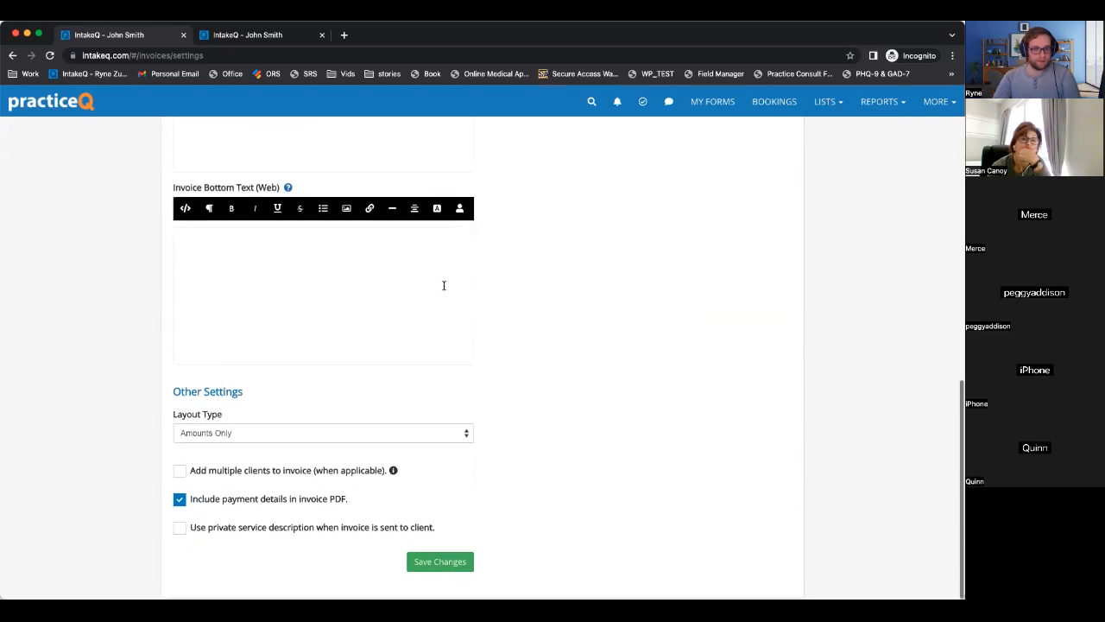
{"action": "scroll", "coordinate": [559, 366], "scroll_direction": "up", "scroll_amount": 10}
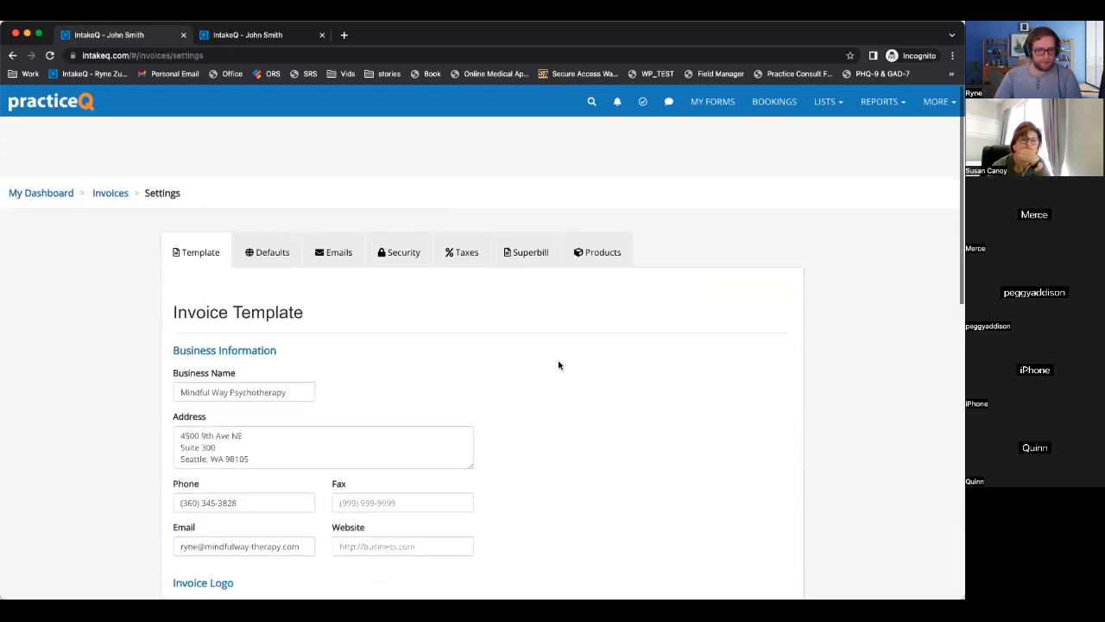
{"action": "left_click", "coordinate": [264, 191]}
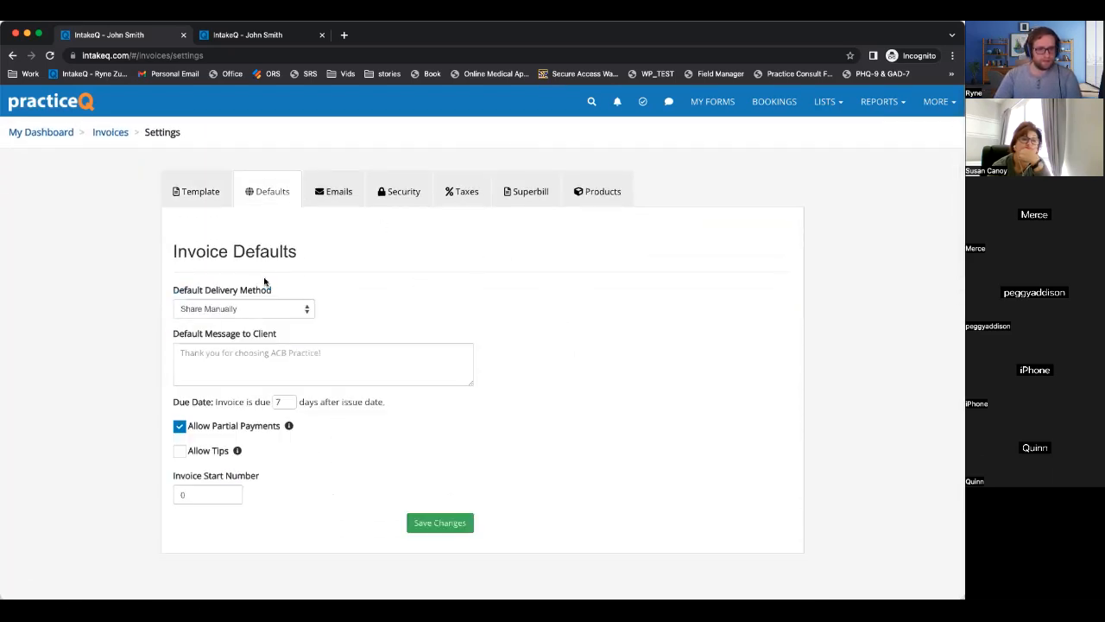
{"action": "left_click_drag", "start_coordinate": [176, 291], "coordinate": [272, 289]}
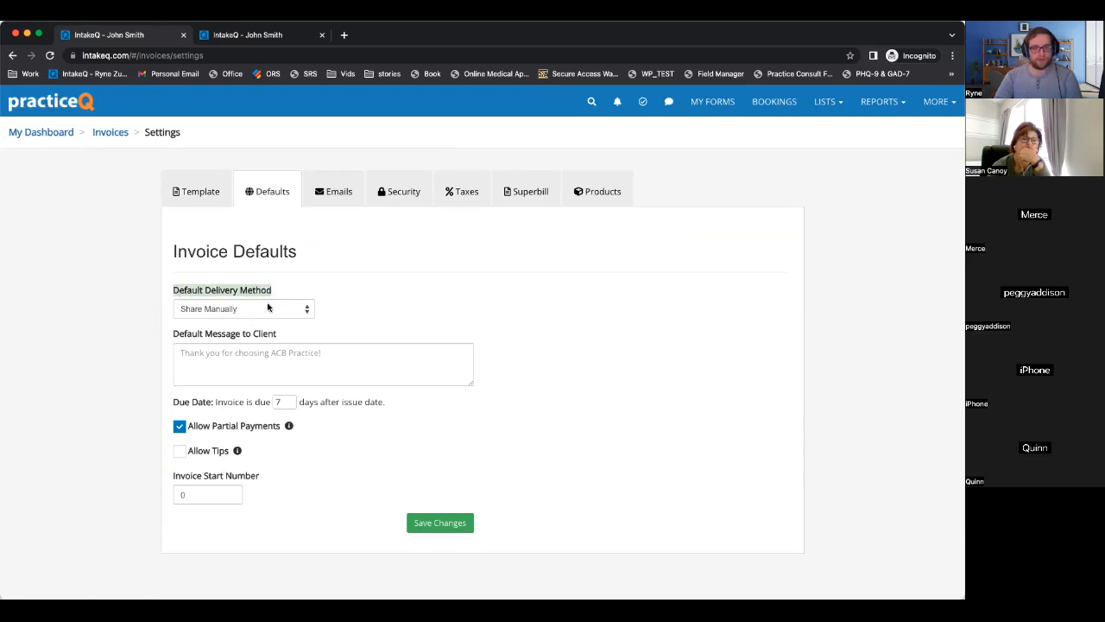
{"action": "left_click", "coordinate": [268, 308]}
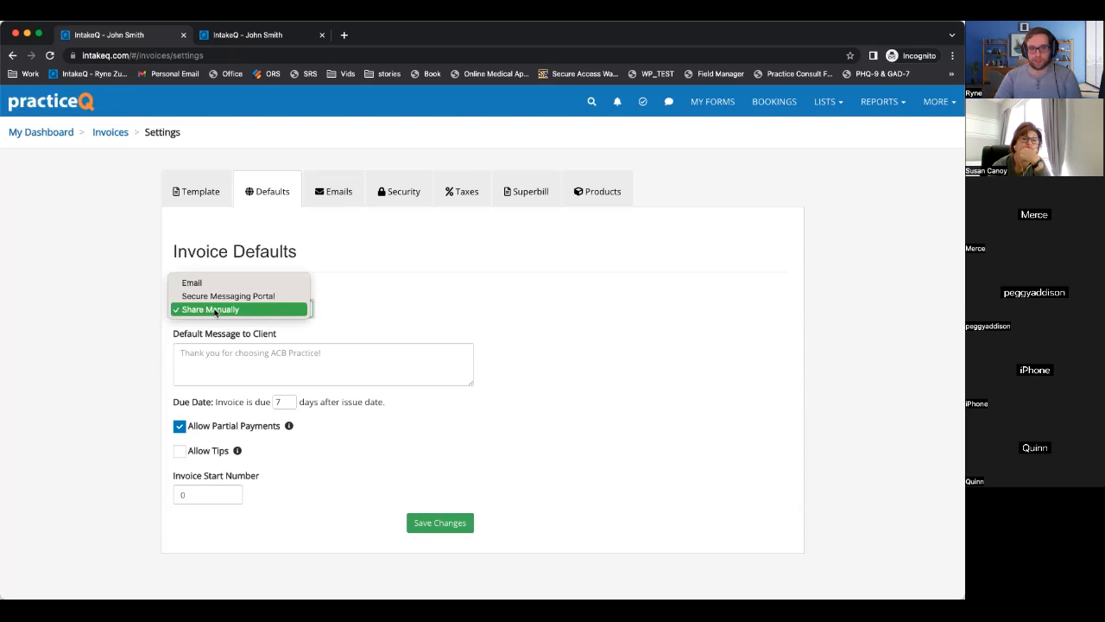
{"action": "left_click", "coordinate": [335, 467]}
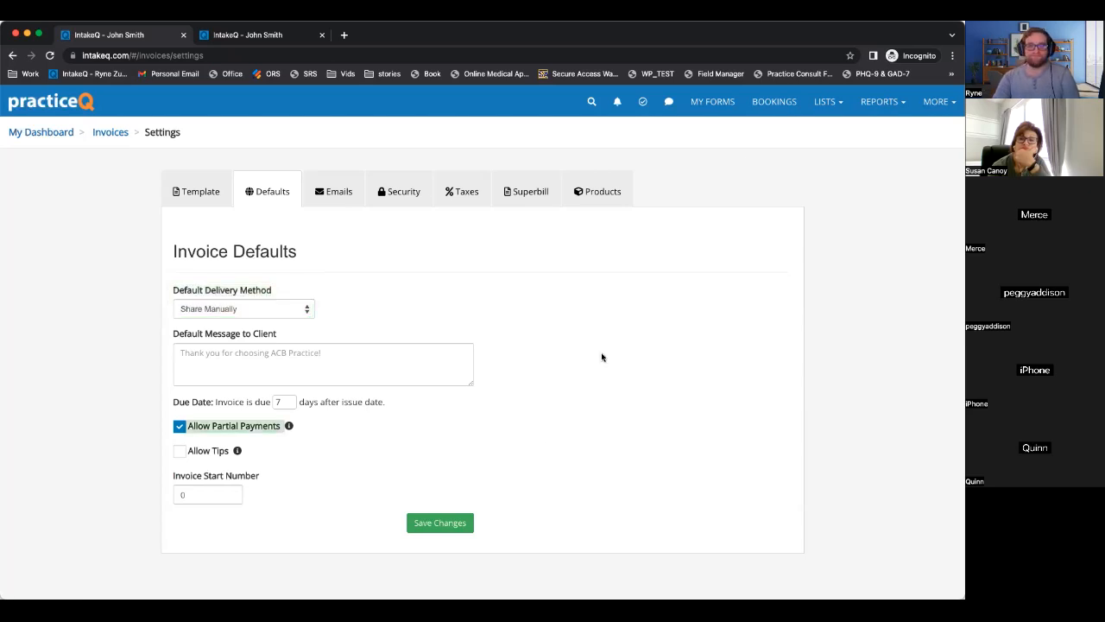
{"action": "left_click", "coordinate": [782, 102]}
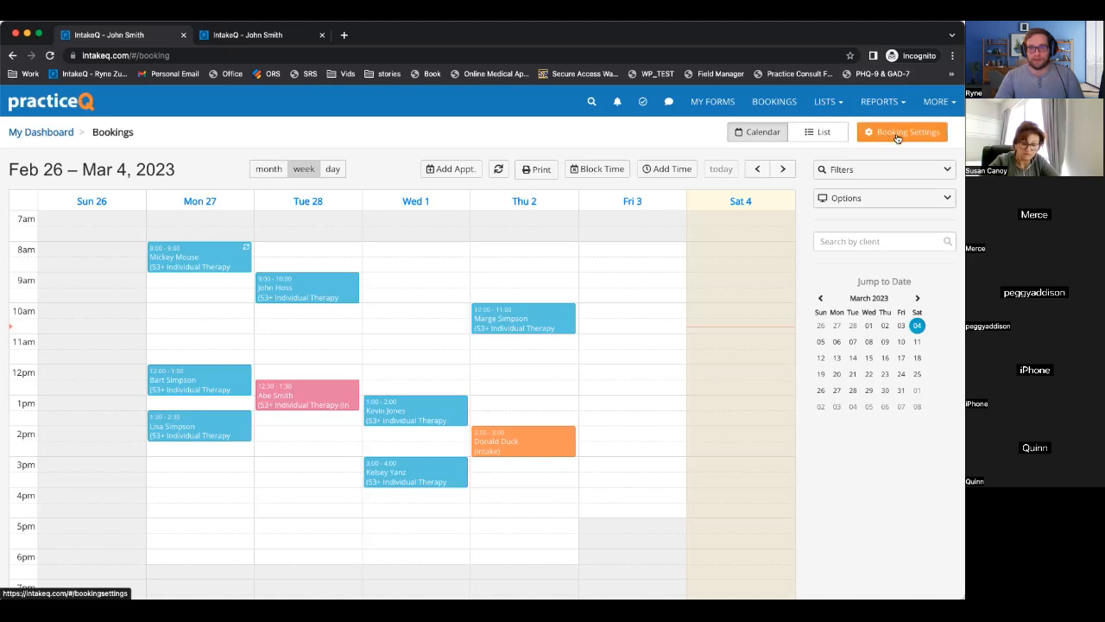
Go to Lists > Claims and open Claims Settings on the Claim Defaults page.
{"action": "left_click", "coordinate": [825, 102]}
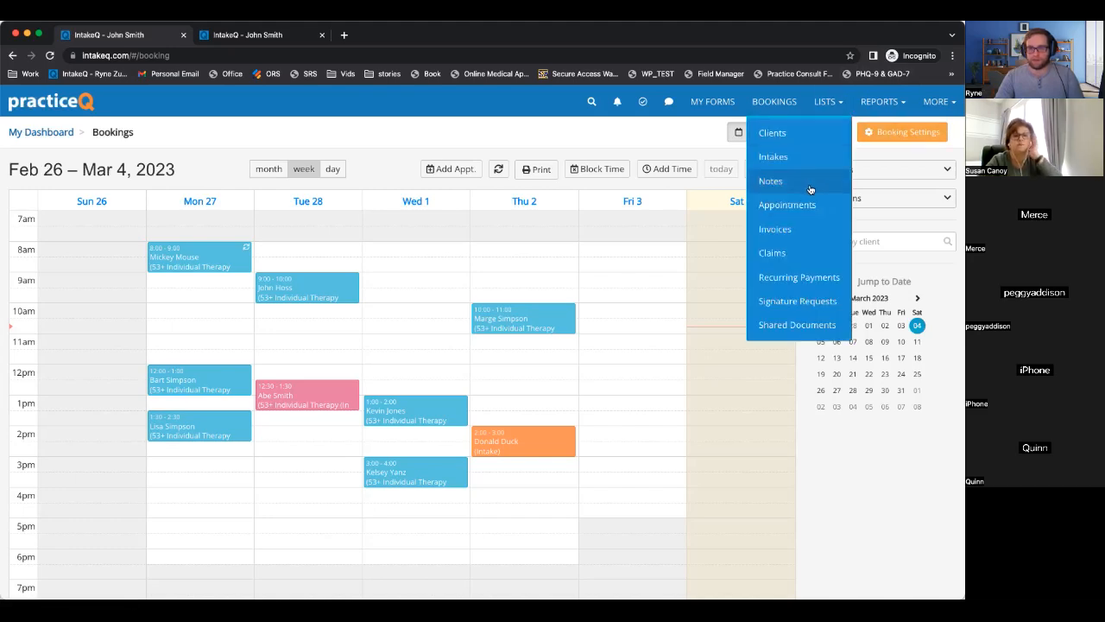
{"action": "left_click", "coordinate": [795, 252]}
{"action": "left_click", "coordinate": [918, 131]}
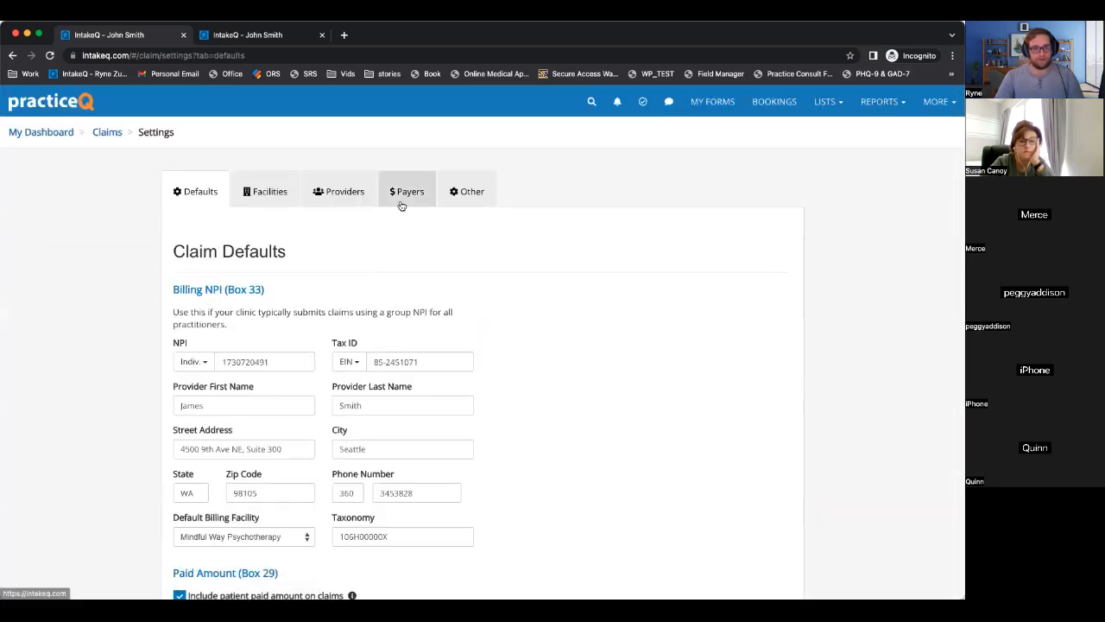
{"action": "left_click", "coordinate": [825, 102]}
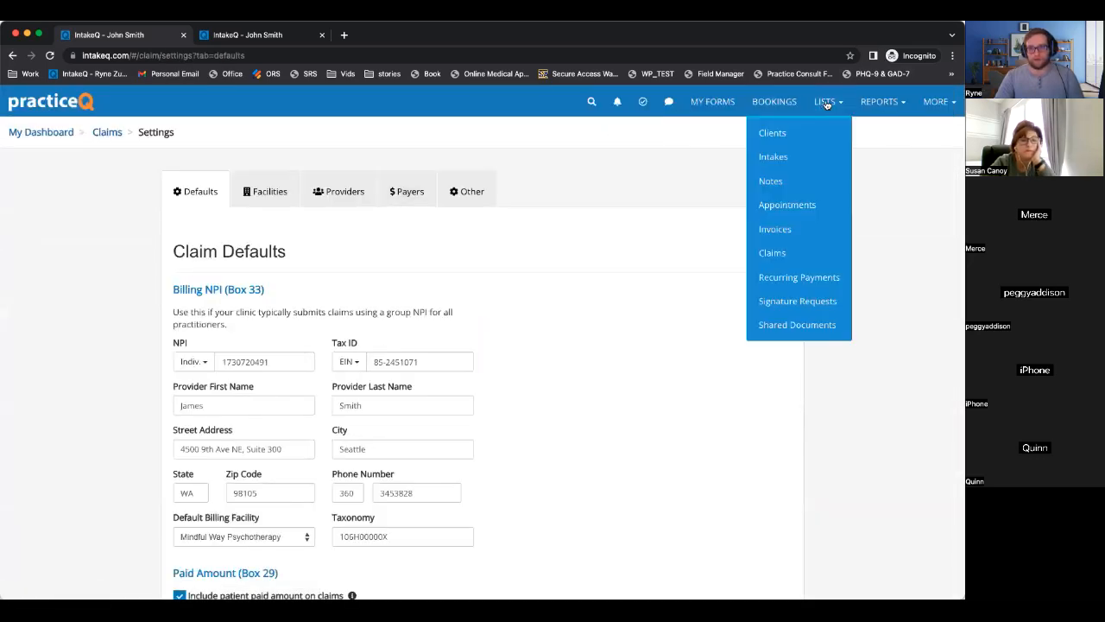
{"action": "left_click", "coordinate": [778, 252]}
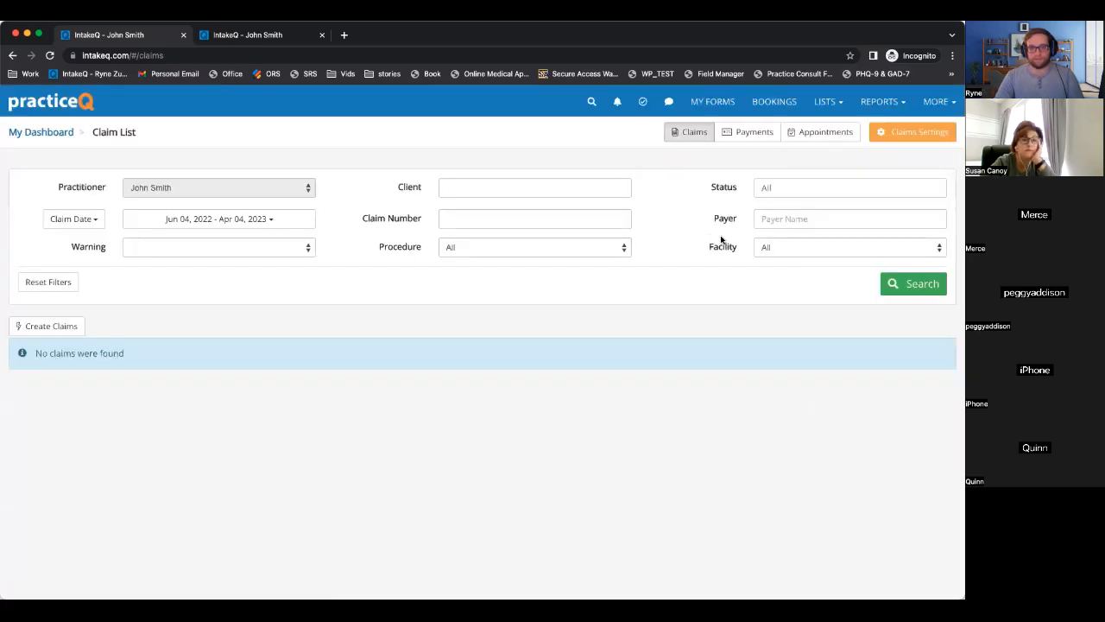
{"action": "left_click", "coordinate": [898, 136]}
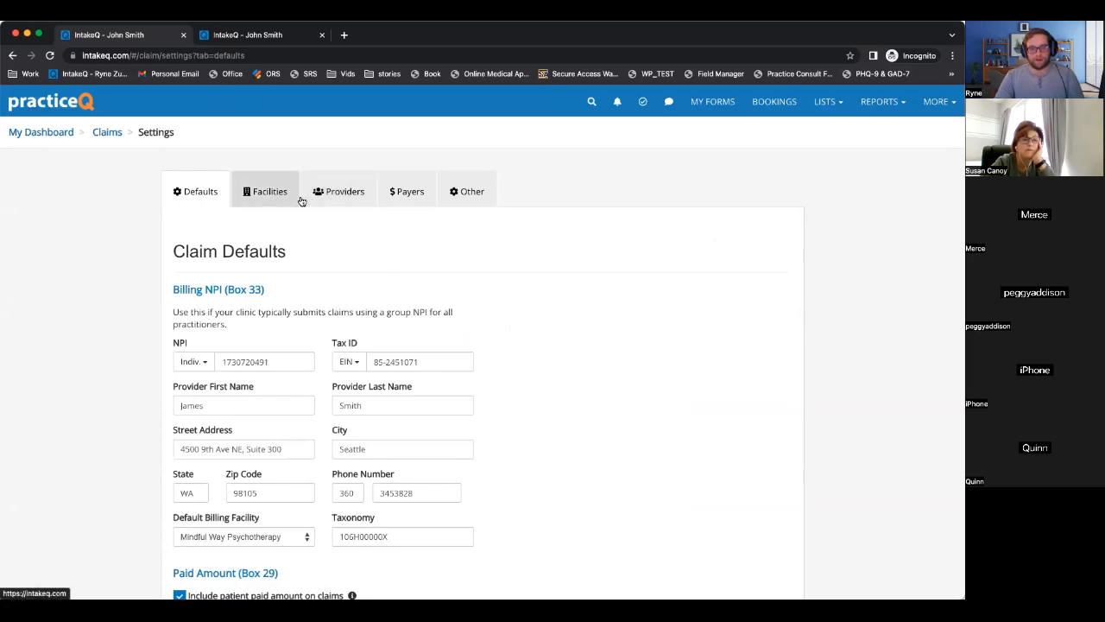
{"action": "left_click", "coordinate": [412, 193]}
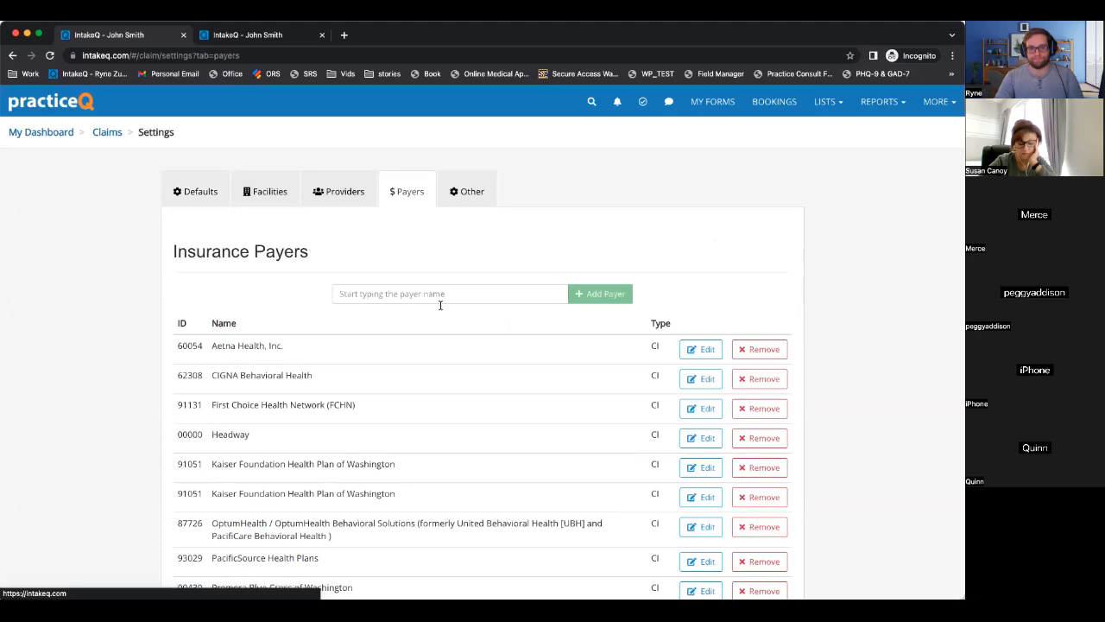
{"action": "scroll", "coordinate": [450, 321], "scroll_direction": "down", "scroll_amount": 2}
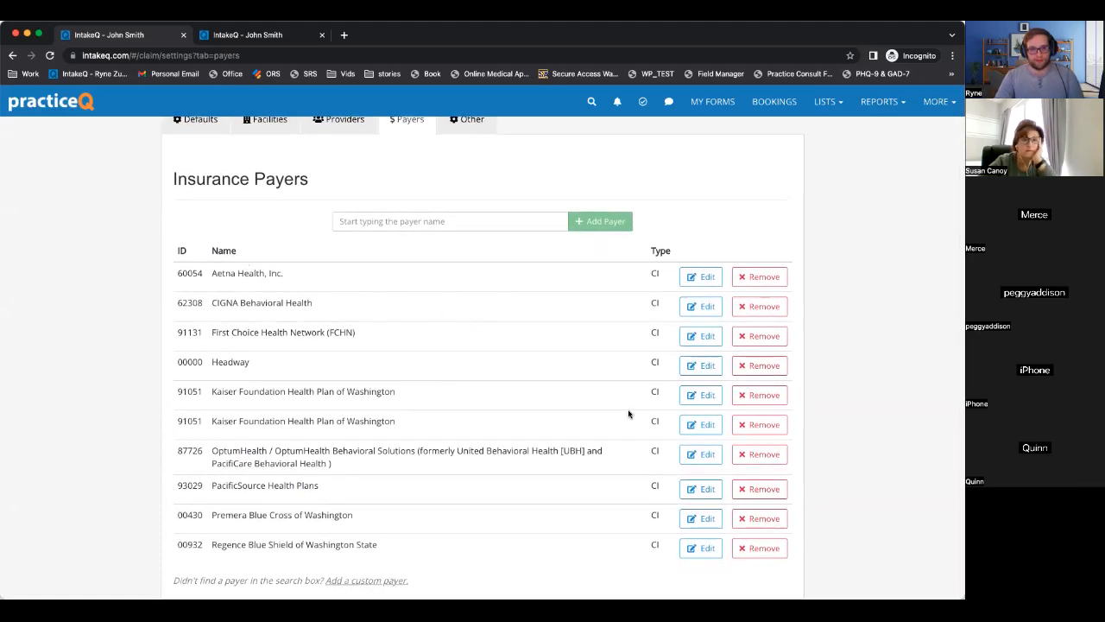
{"action": "left_click", "coordinate": [752, 367]}
{"action": "left_click", "coordinate": [484, 415]}
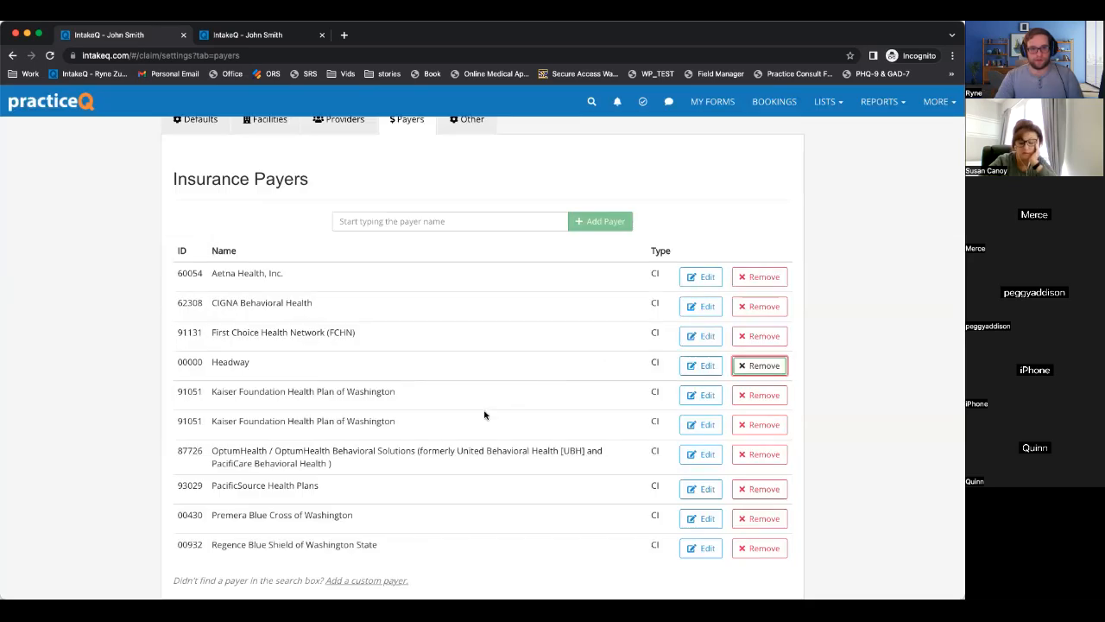
{"action": "left_click", "coordinate": [441, 377]}
{"action": "key", "text": "super+r"}
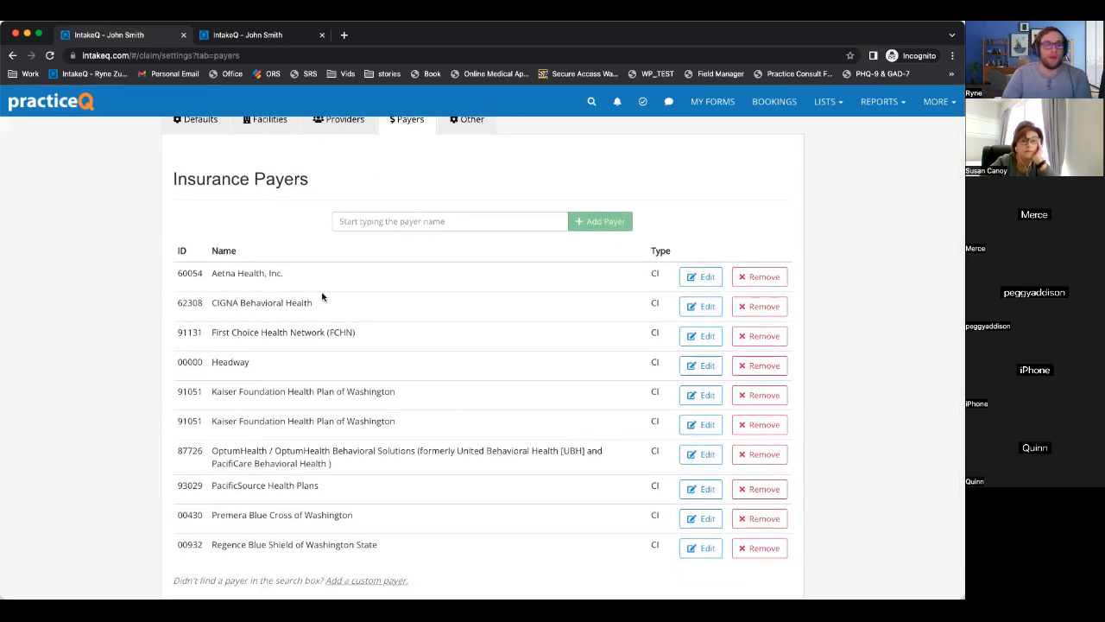
{"action": "left_click_drag", "start_coordinate": [175, 275], "coordinate": [742, 369]}
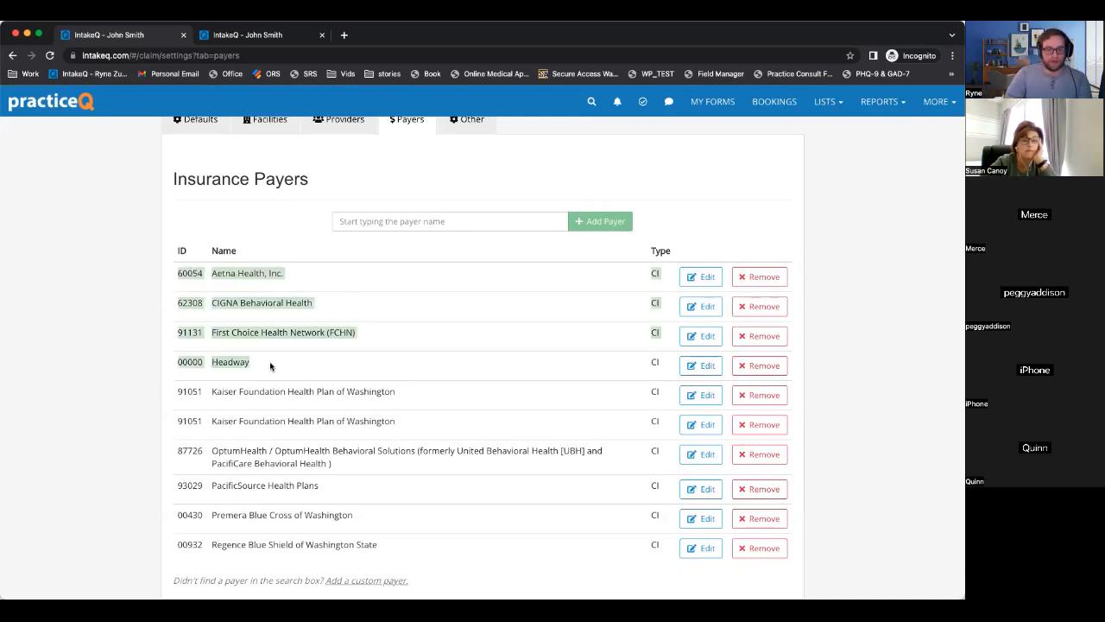
{"action": "left_click", "coordinate": [216, 363]}
{"action": "left_click_drag", "start_coordinate": [178, 362], "coordinate": [818, 370]}
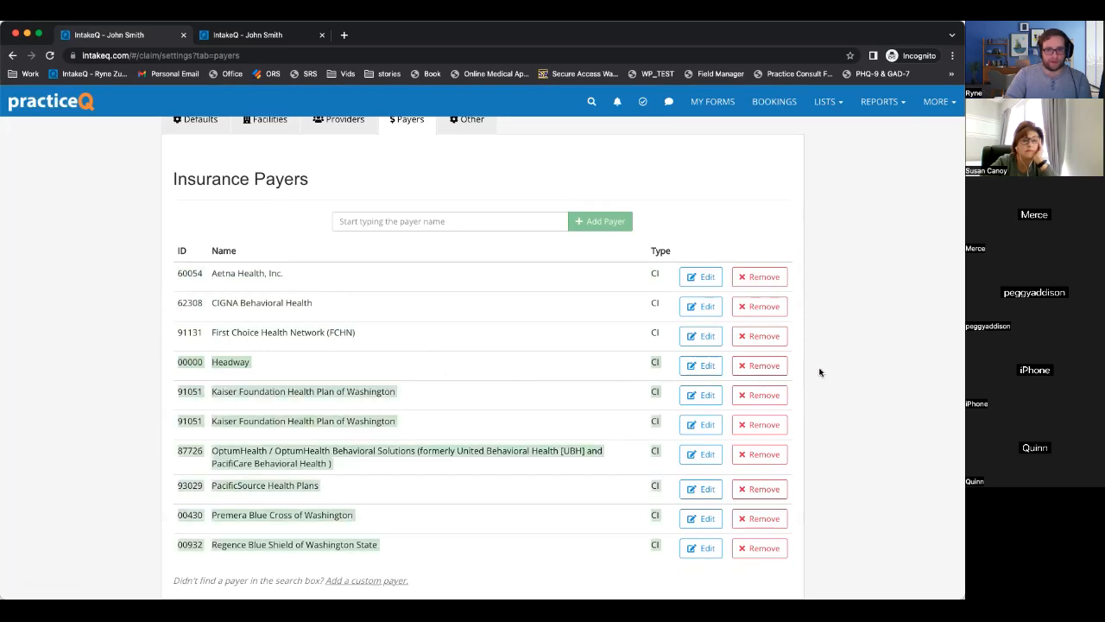
{"action": "left_click", "coordinate": [819, 369]}
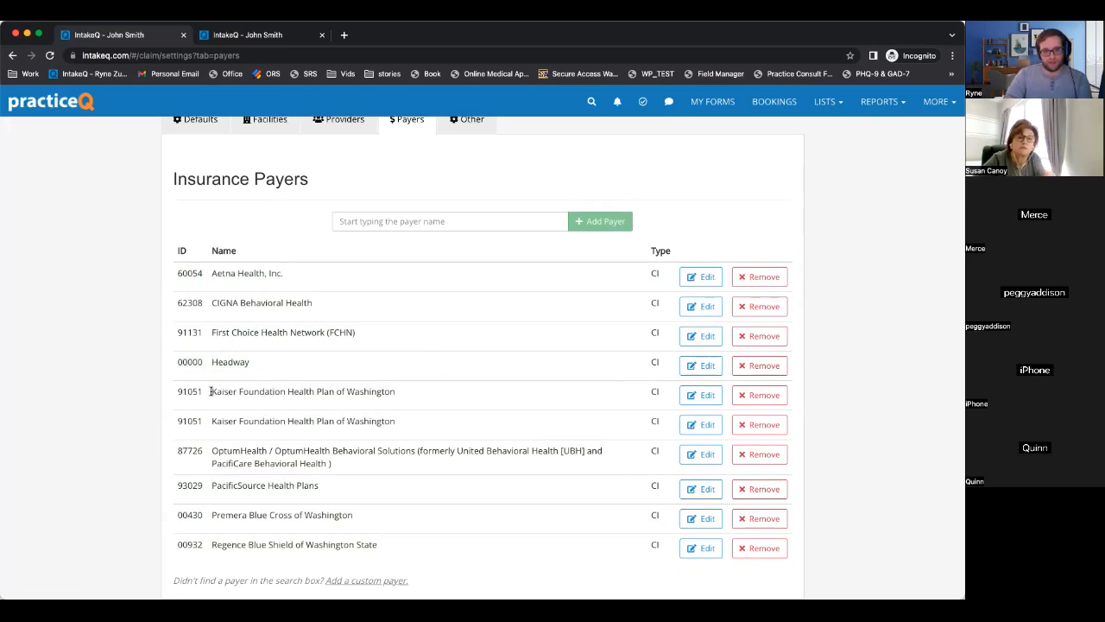
{"action": "left_click_drag", "start_coordinate": [211, 391], "coordinate": [406, 395]}
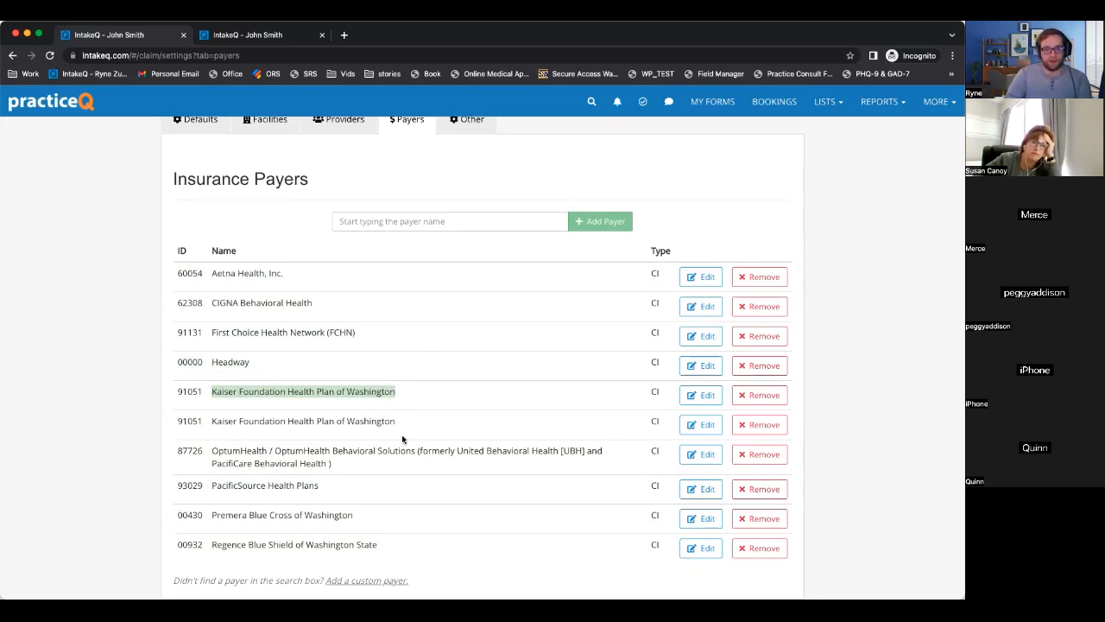
{"action": "left_click", "coordinate": [374, 463]}
Try adding Aetna Better Health of Texas as a payer and dismiss the admin-only error.
{"action": "left_click", "coordinate": [479, 220]}
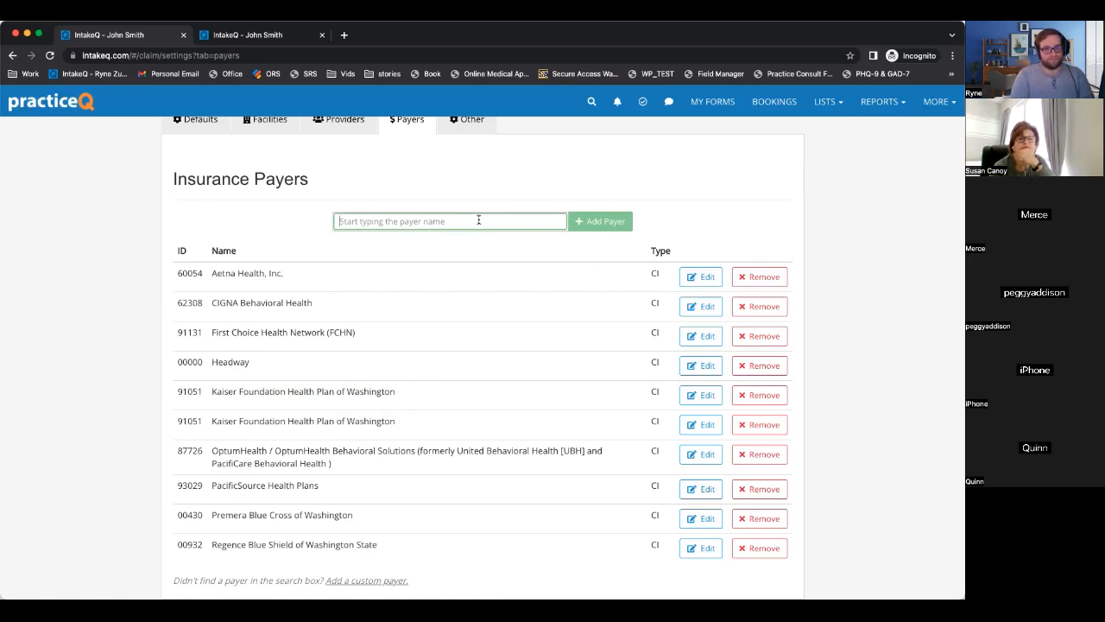
{"action": "type", "text": "Ae"}
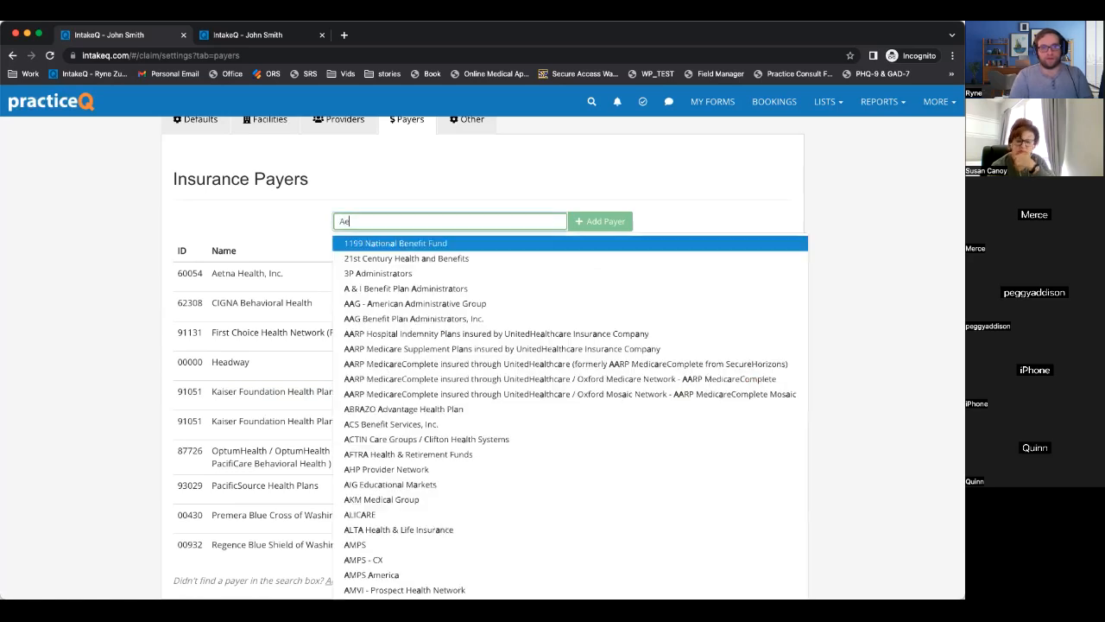
{"action": "type", "text": "tna"}
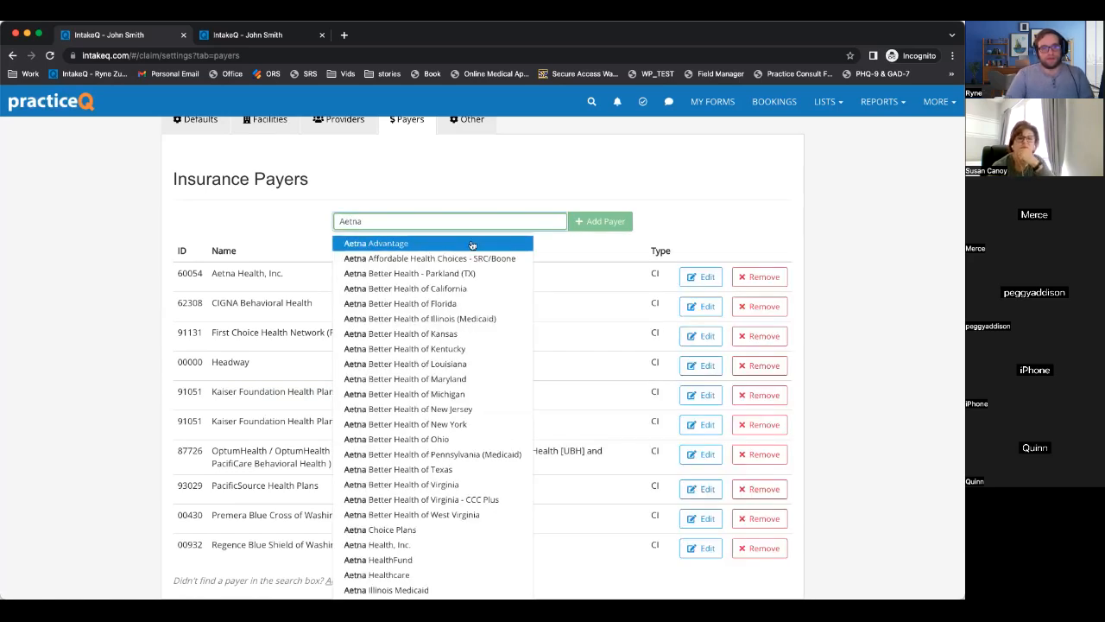
{"action": "left_click", "coordinate": [397, 472]}
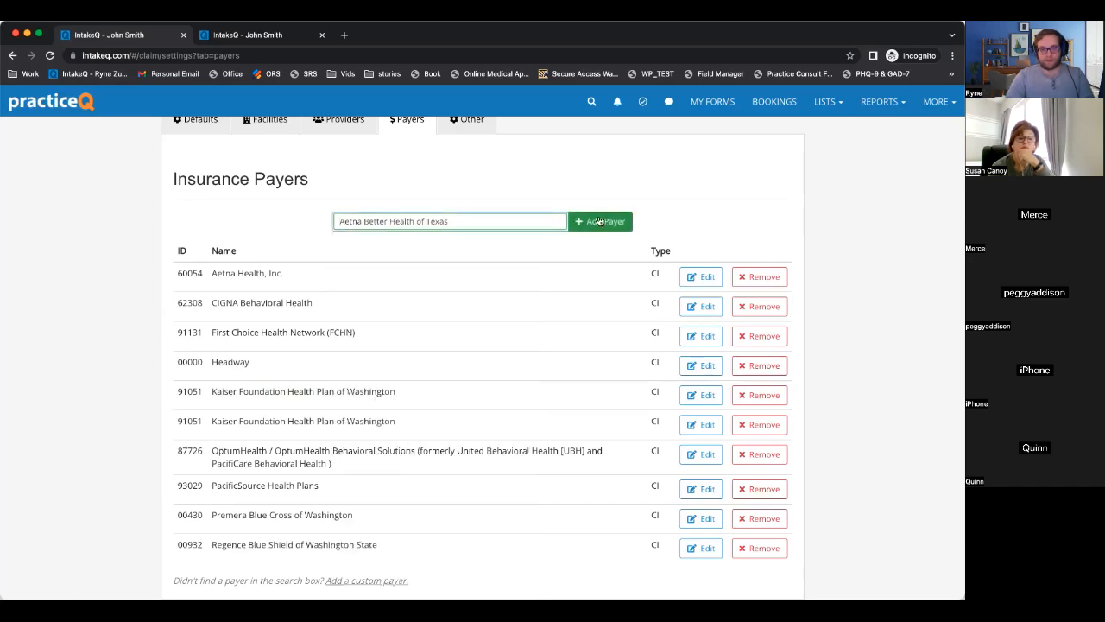
{"action": "left_click", "coordinate": [601, 222]}
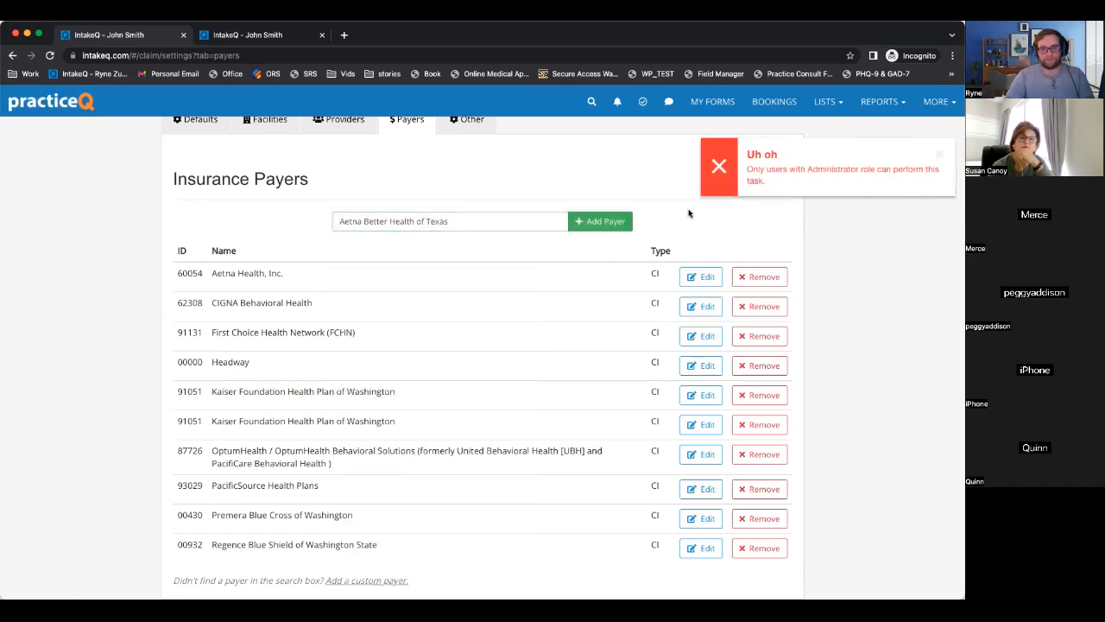
{"action": "left_click", "coordinate": [941, 157]}
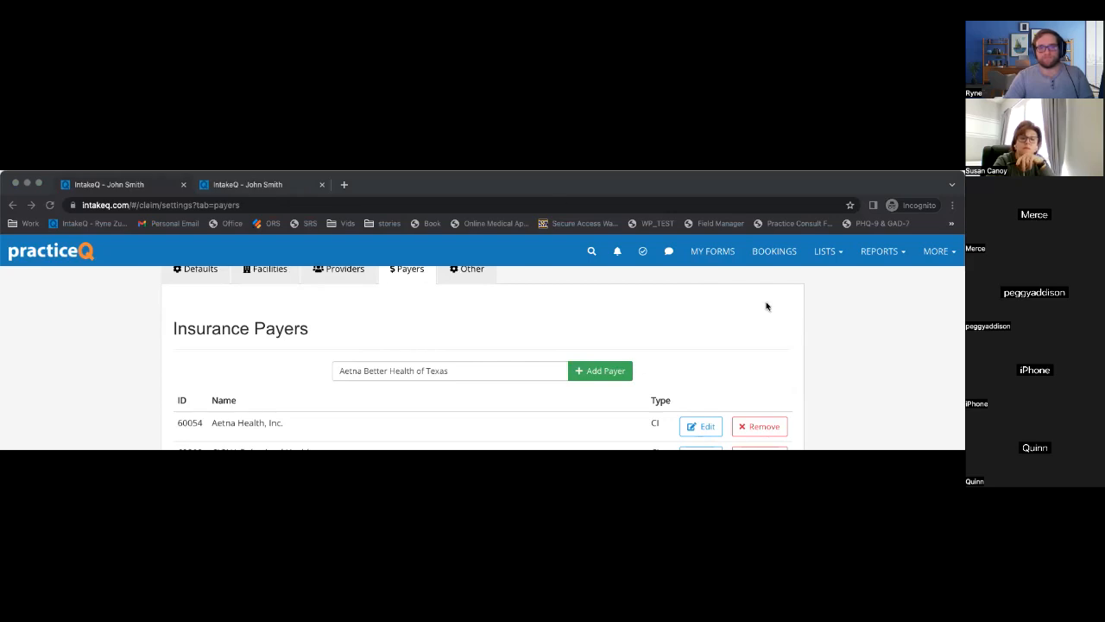
In the admin browser window, add Aetna Advantage (ID 60054) to the payer list.
{"action": "left_click", "coordinate": [832, 479]}
{"action": "scroll", "coordinate": [715, 293], "scroll_direction": "down", "scroll_amount": 3}
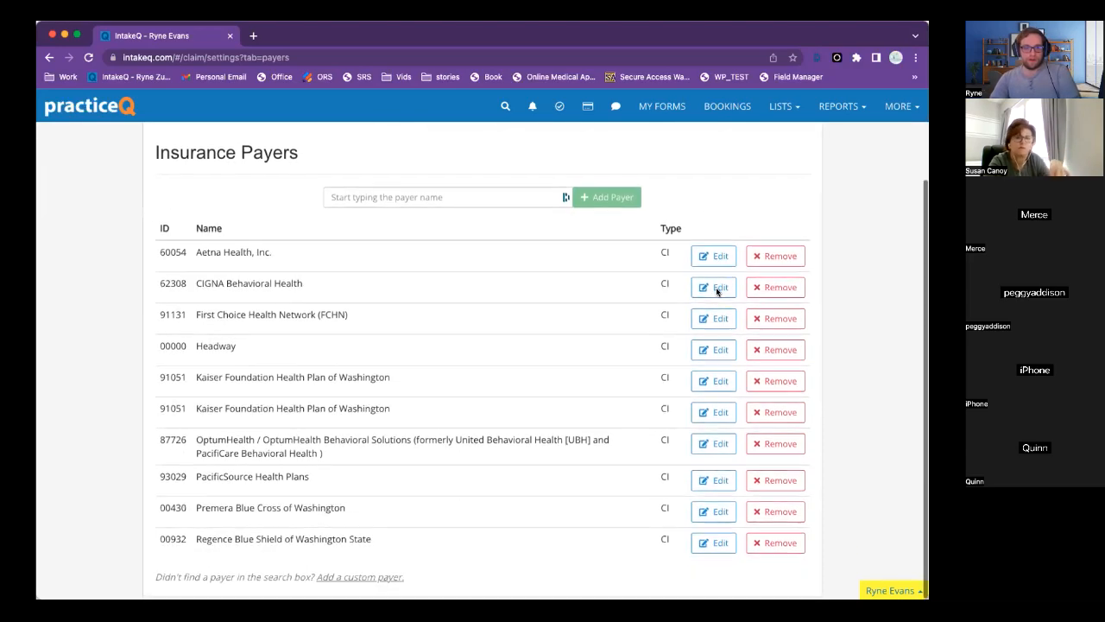
{"action": "left_click", "coordinate": [481, 206]}
{"action": "type", "text": "aetna"}
{"action": "left_click", "coordinate": [453, 225]}
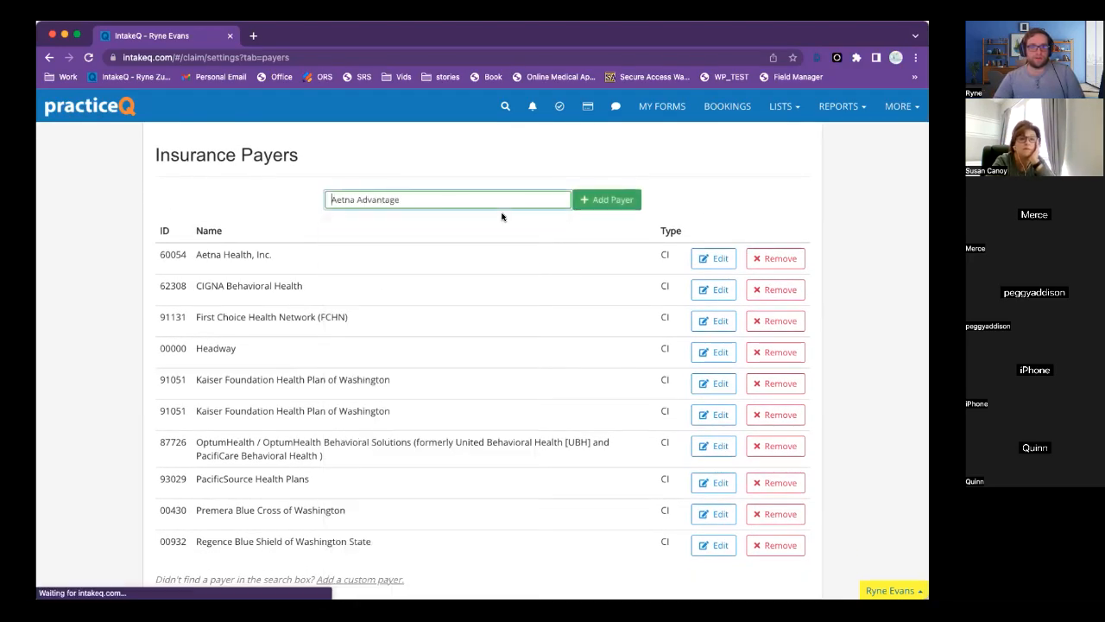
{"action": "left_click", "coordinate": [612, 201]}
{"action": "scroll", "coordinate": [524, 296], "scroll_direction": "down", "scroll_amount": 1}
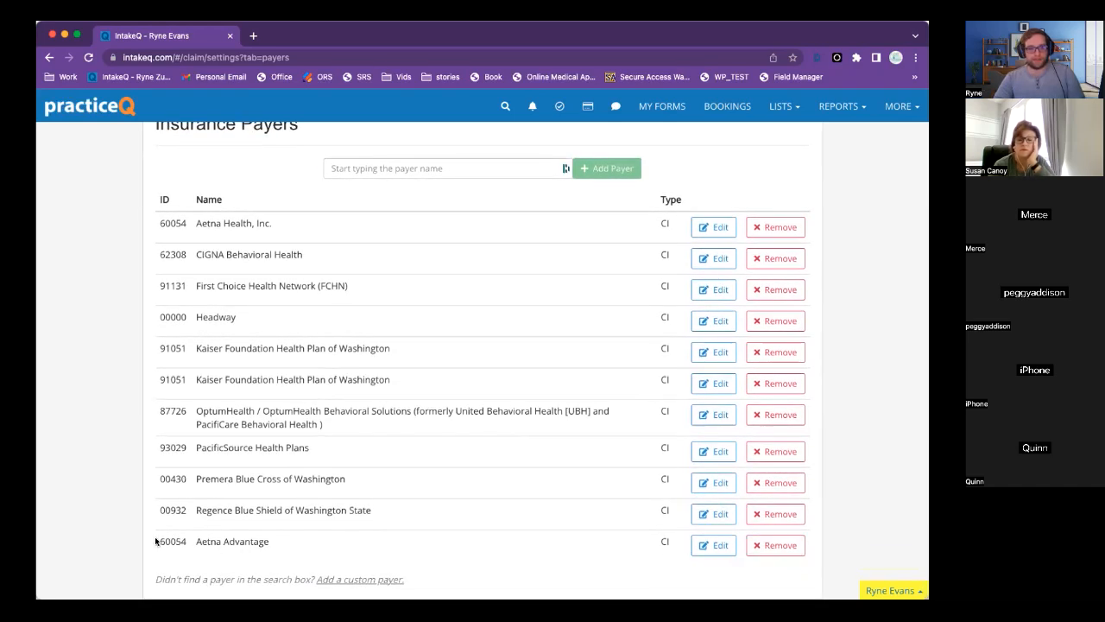
{"action": "left_click_drag", "start_coordinate": [158, 541], "coordinate": [308, 550]}
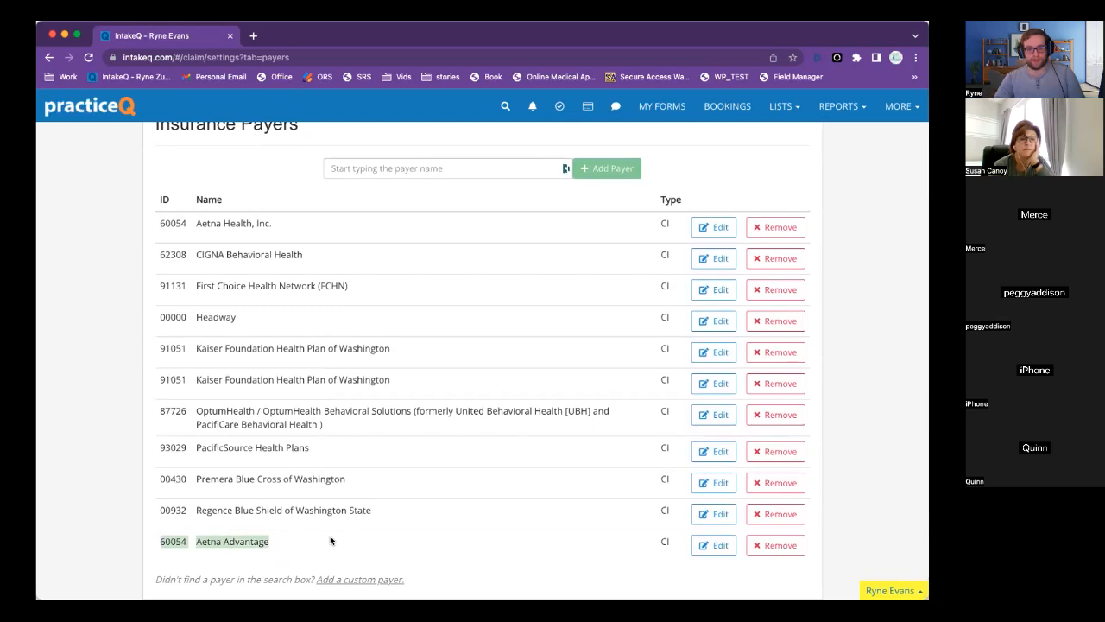
Open Aetna Advantage's payer settings, keep billing facility Default, and turn off Force rendering NPI.
{"action": "left_click", "coordinate": [713, 546]}
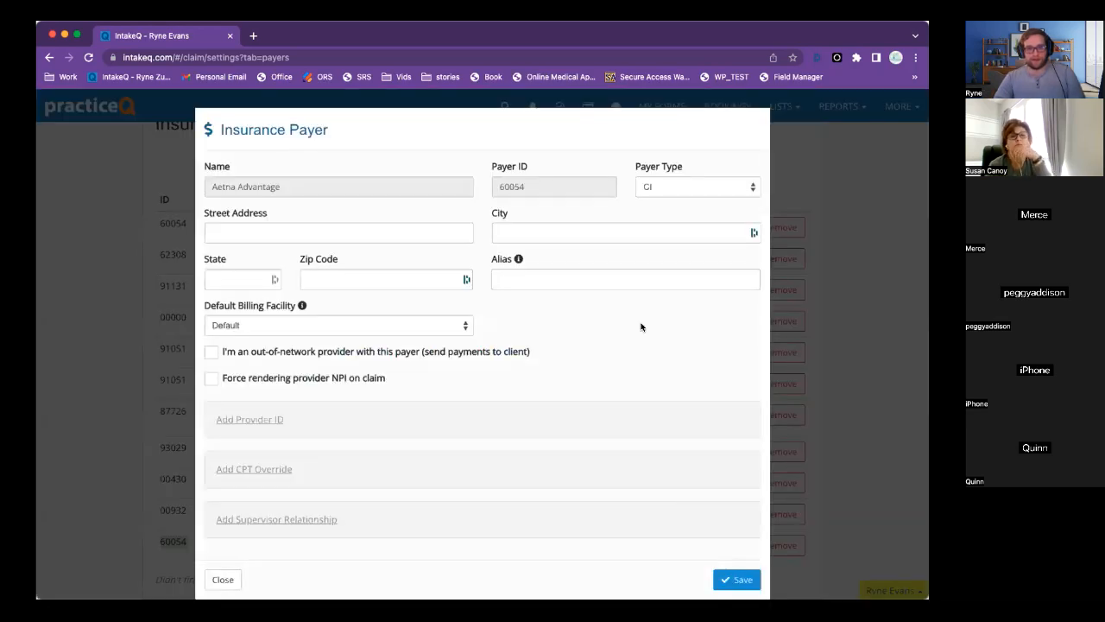
{"action": "scroll", "coordinate": [682, 206], "scroll_direction": "down", "scroll_amount": 1}
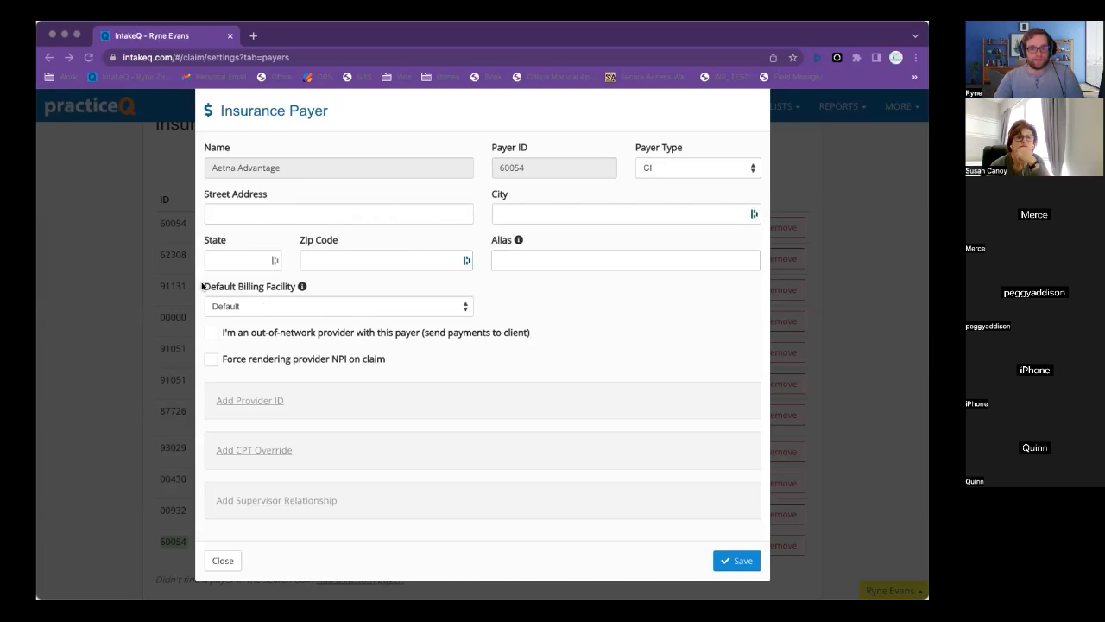
{"action": "left_click", "coordinate": [310, 309]}
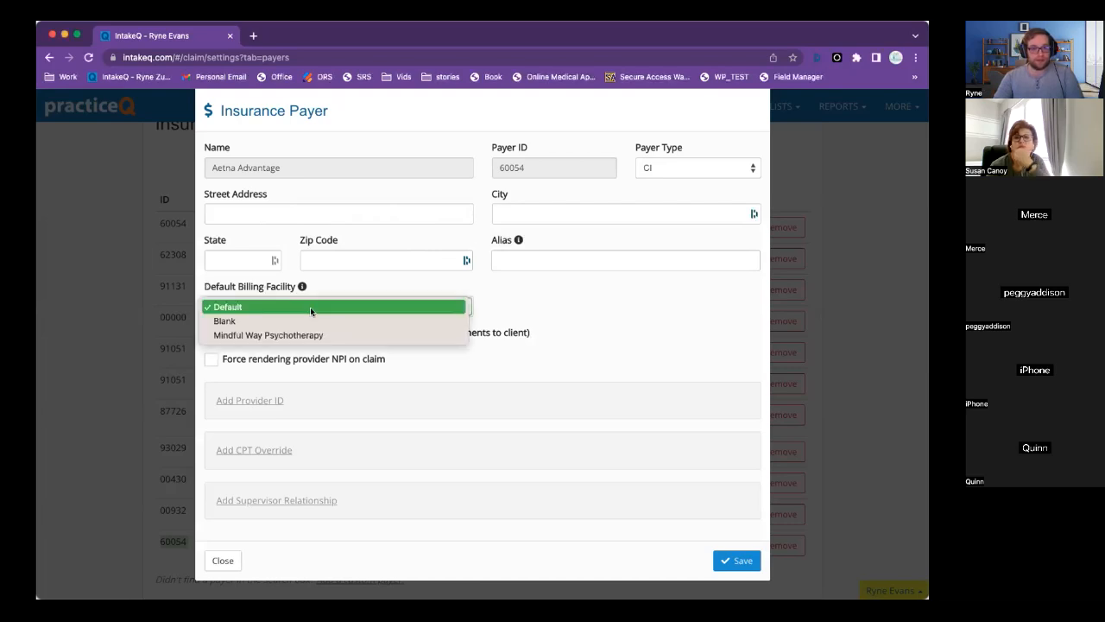
{"action": "left_click", "coordinate": [340, 295]}
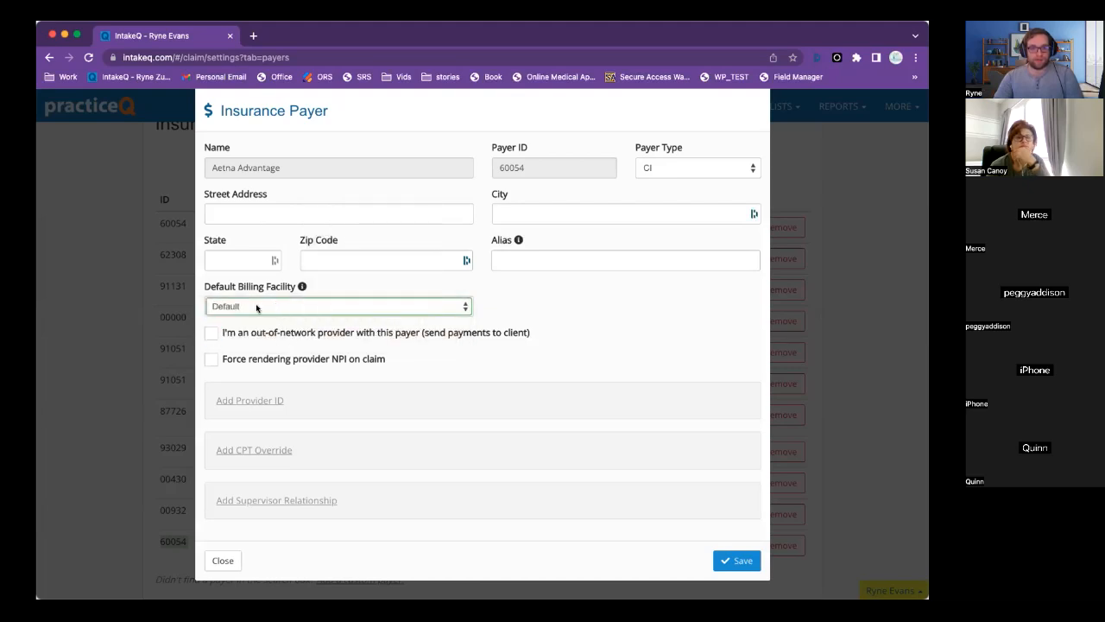
{"action": "mouse_move", "coordinate": [283, 339]}
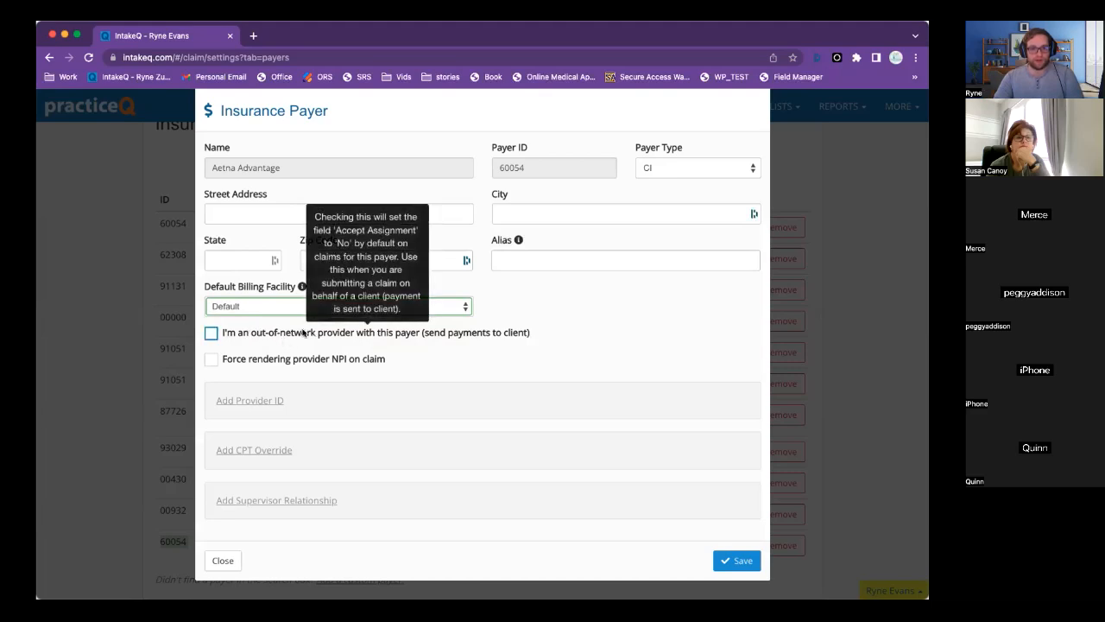
{"action": "mouse_move", "coordinate": [317, 361]}
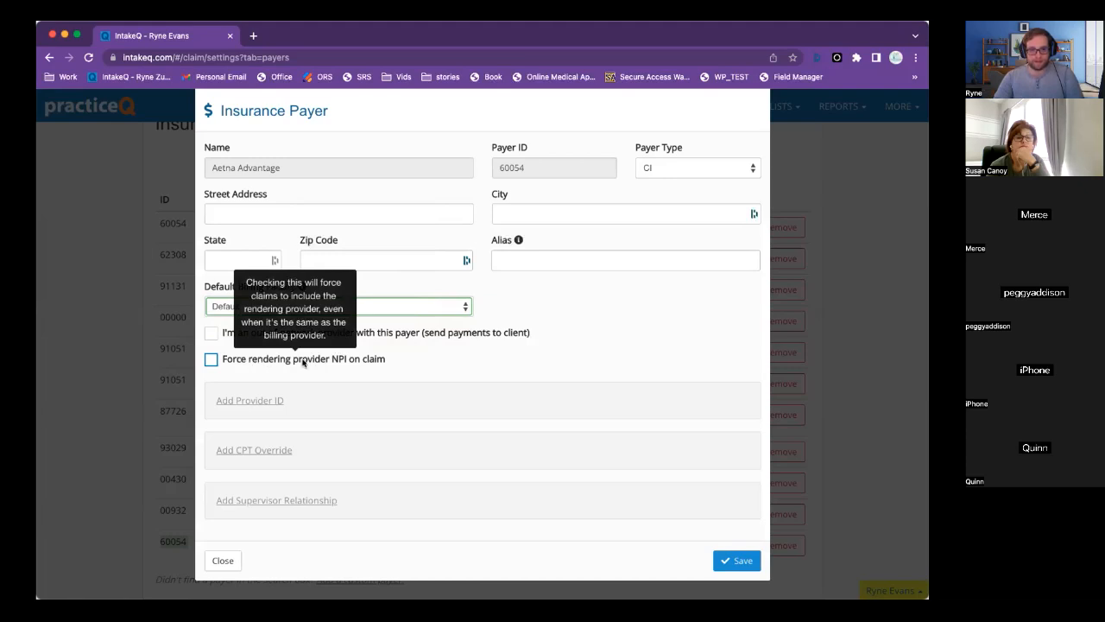
{"action": "left_click", "coordinate": [211, 361]}
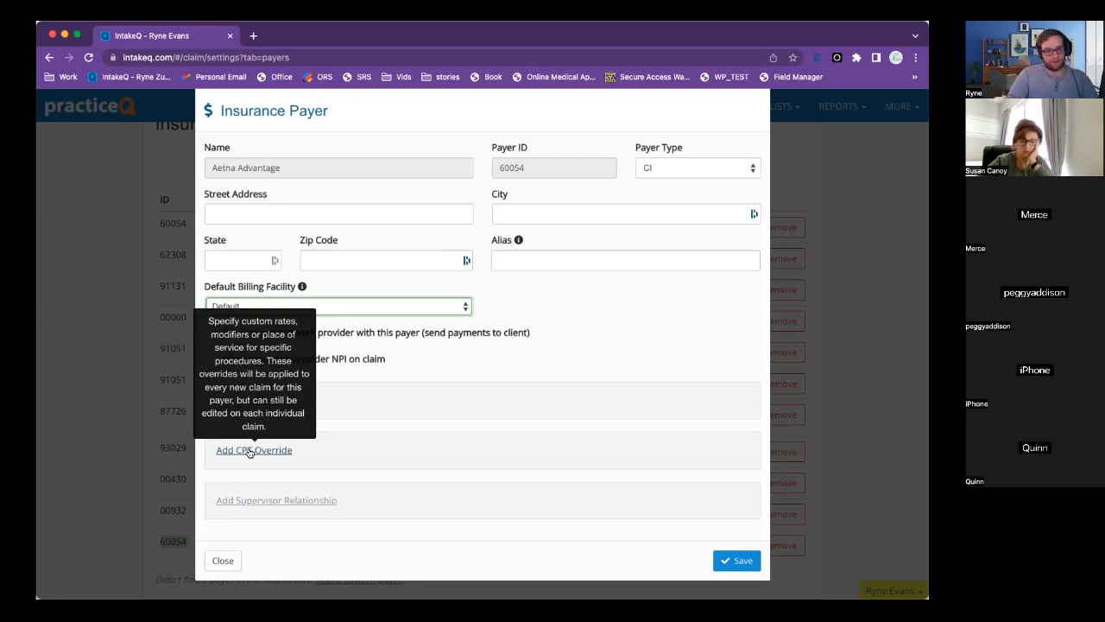
Add a CPT override for 90837 Individual Psychotherapy at 121.00 per unit.
{"action": "left_click", "coordinate": [249, 450]}
{"action": "scroll", "coordinate": [347, 434], "scroll_direction": "down", "scroll_amount": 2}
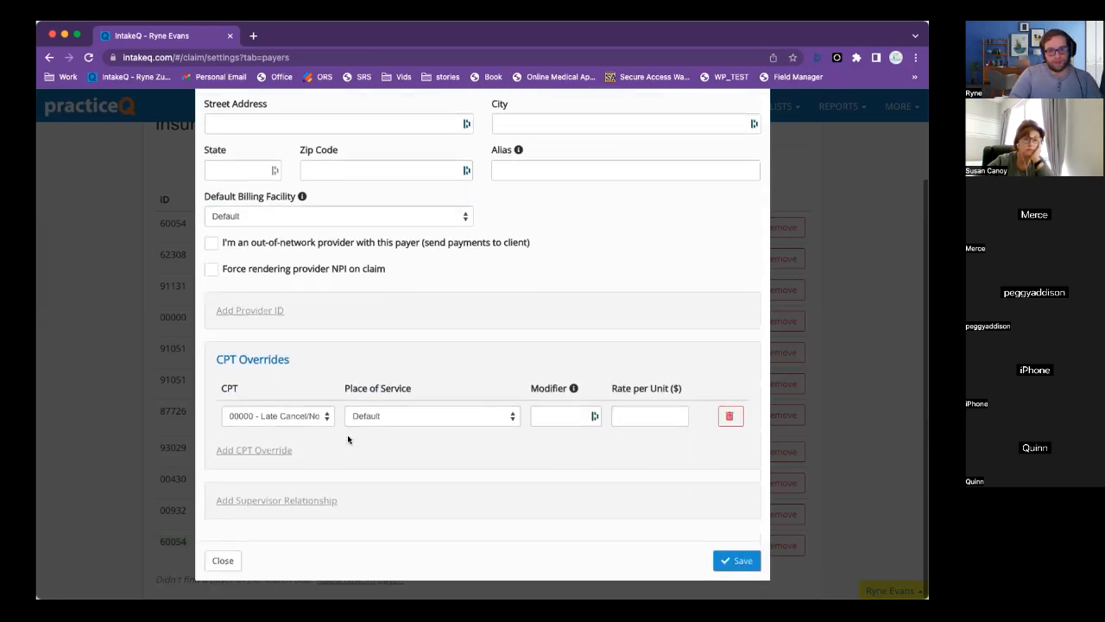
{"action": "left_click", "coordinate": [298, 417]}
{"action": "left_click", "coordinate": [284, 417]}
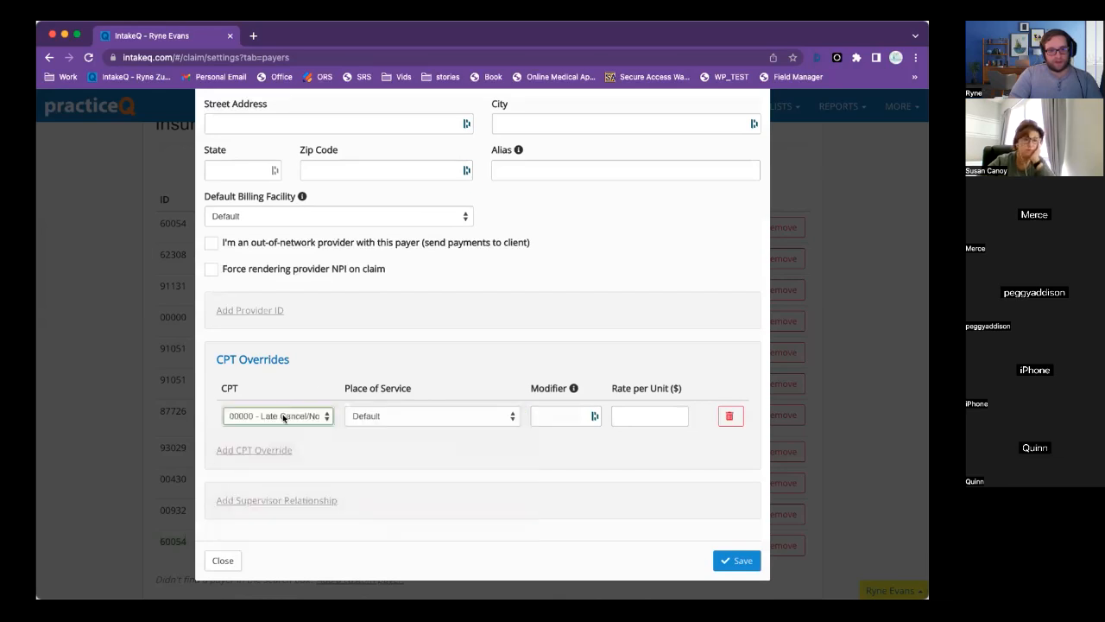
{"action": "left_click", "coordinate": [284, 417]}
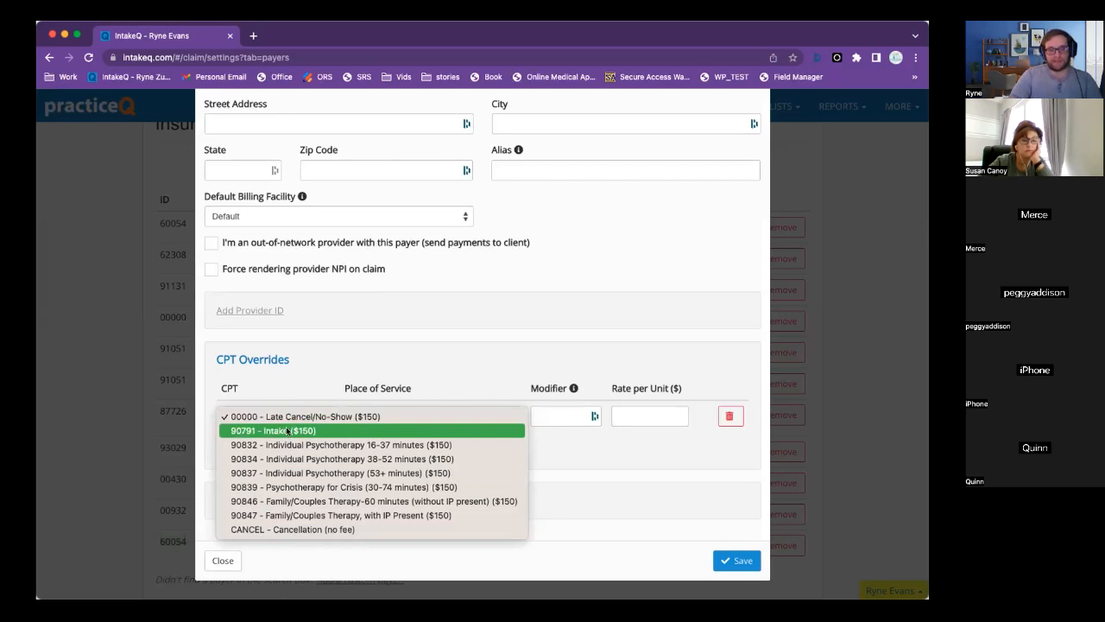
{"action": "left_click", "coordinate": [268, 472]}
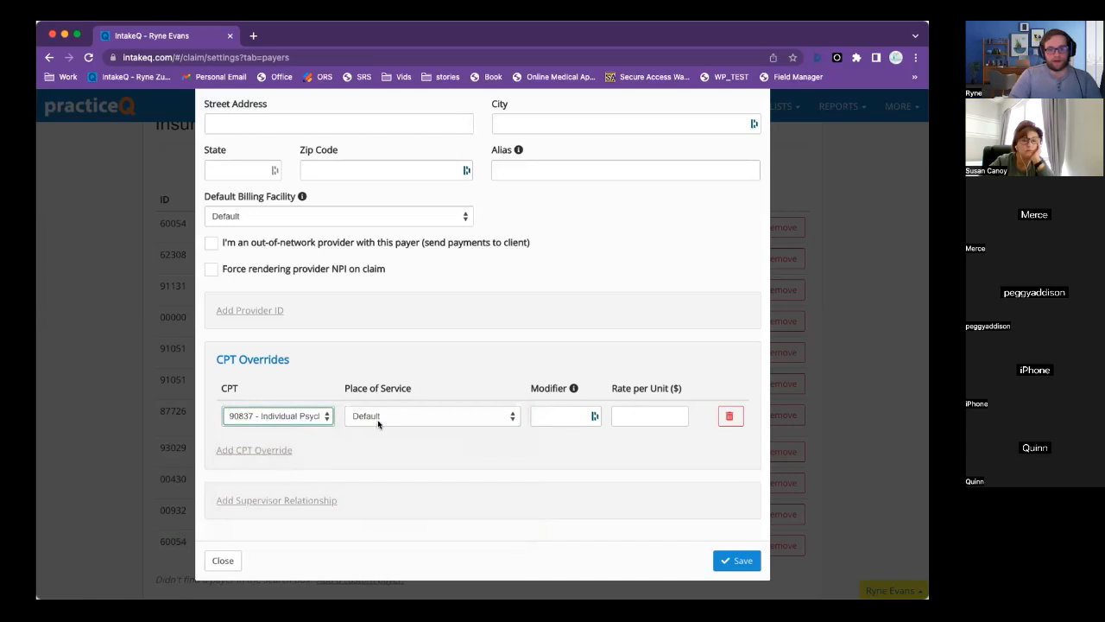
{"action": "scroll", "coordinate": [371, 379], "scroll_direction": "up", "scroll_amount": 3}
{"action": "scroll", "coordinate": [369, 370], "scroll_direction": "down", "scroll_amount": 3}
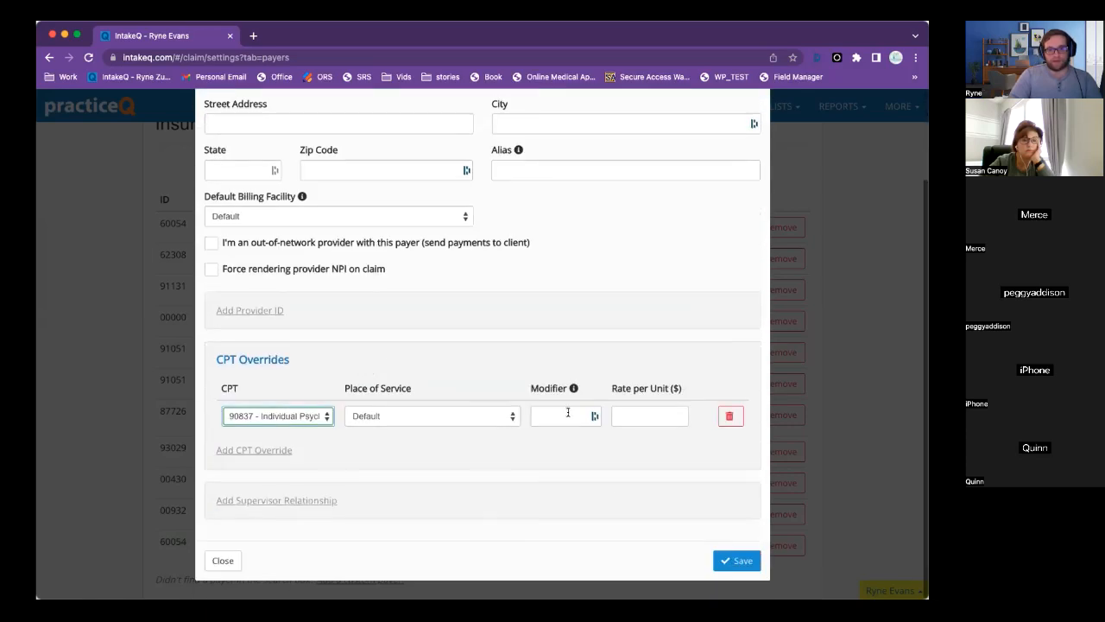
{"action": "left_click", "coordinate": [648, 418]}
{"action": "type", "text": "121.00"}
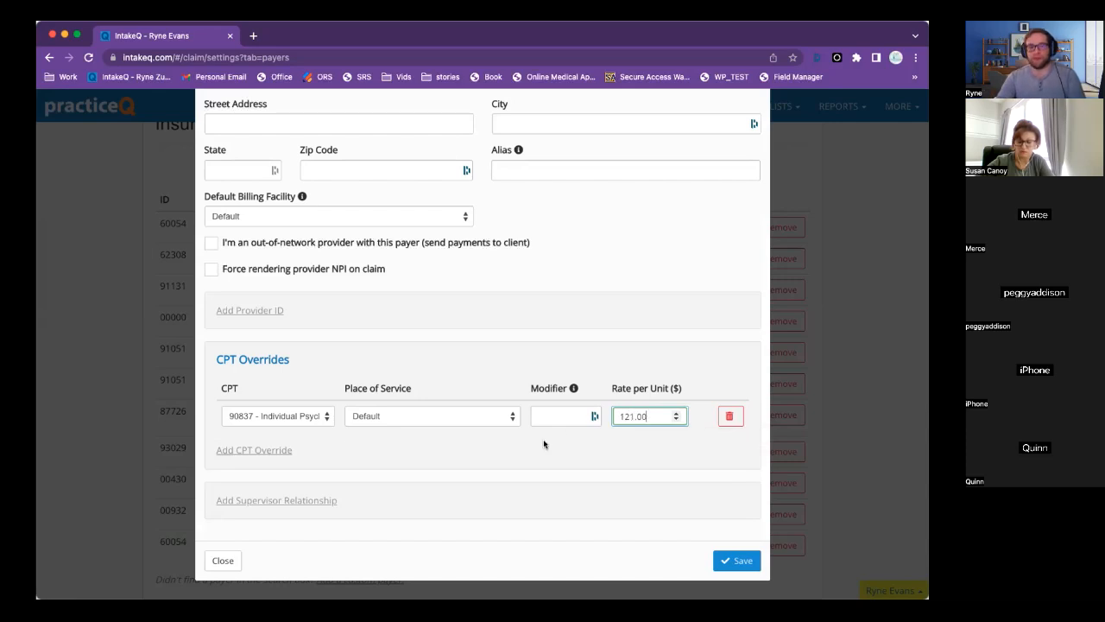
{"action": "left_click", "coordinate": [457, 422]}
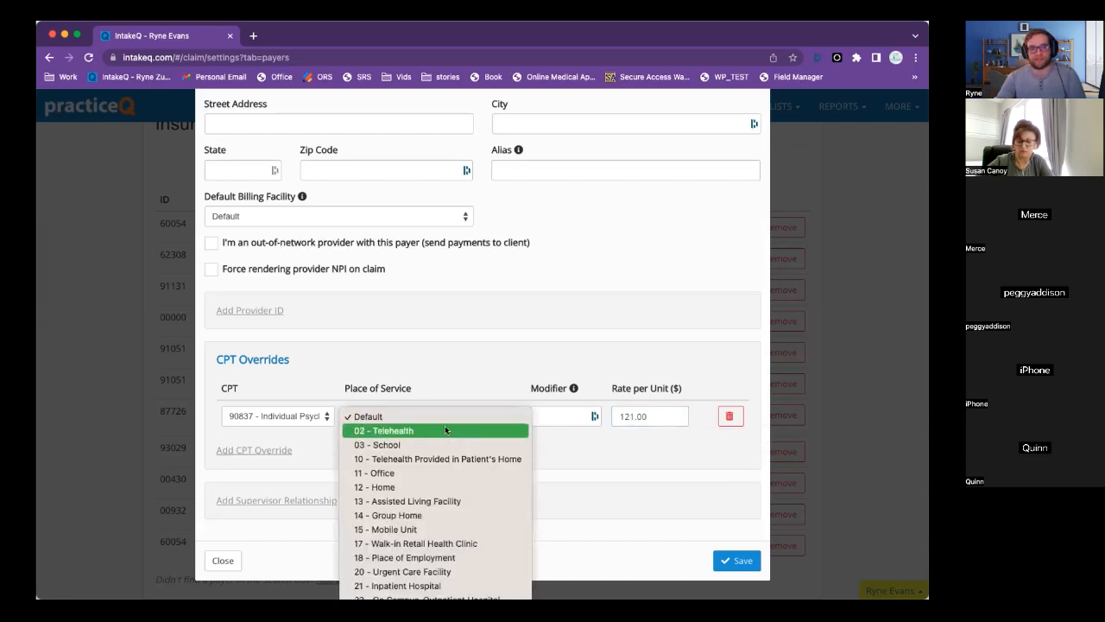
{"action": "left_click", "coordinate": [547, 415]}
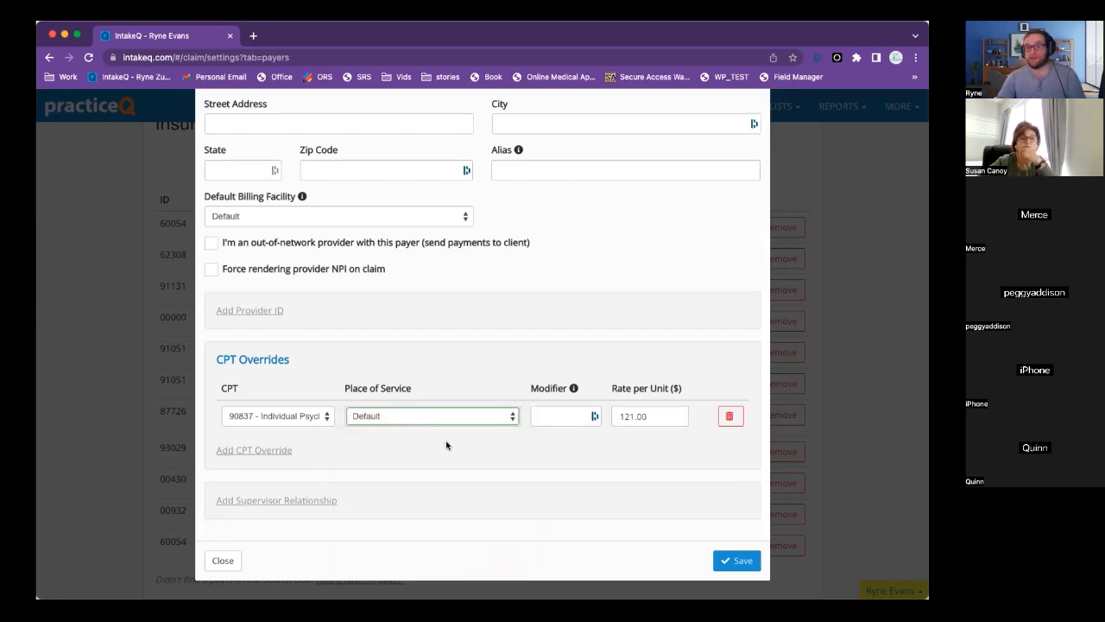
Add a second override for 90791 Intake at 130 per unit and save the payer.
{"action": "left_click", "coordinate": [265, 450]}
{"action": "left_click", "coordinate": [316, 448]}
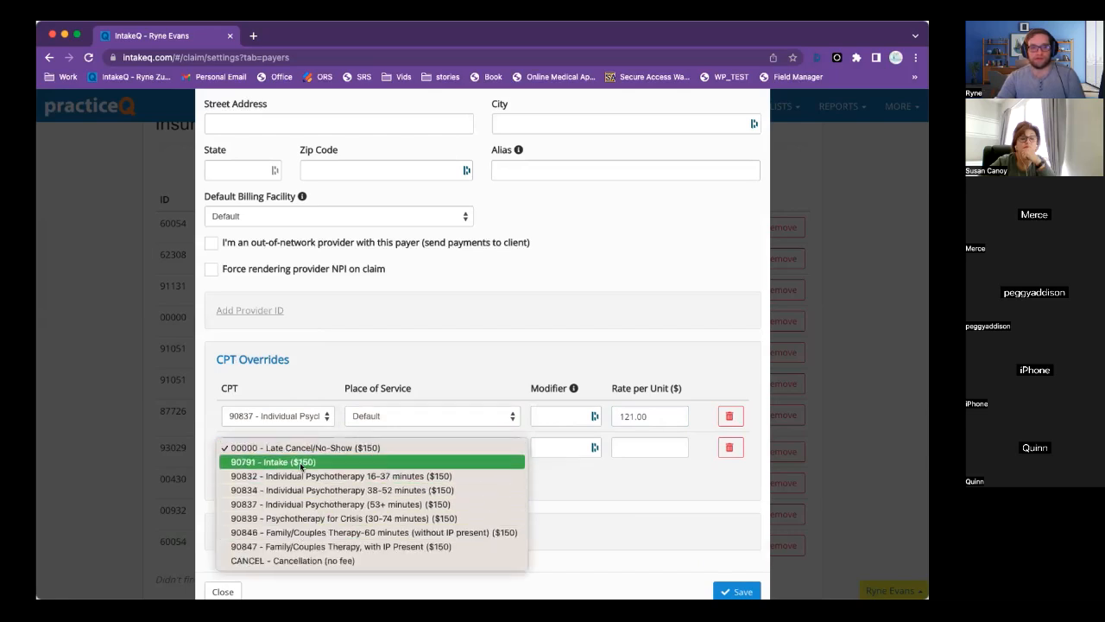
{"action": "left_click", "coordinate": [273, 461]}
{"action": "left_click", "coordinate": [636, 447]}
{"action": "type", "text": "130"}
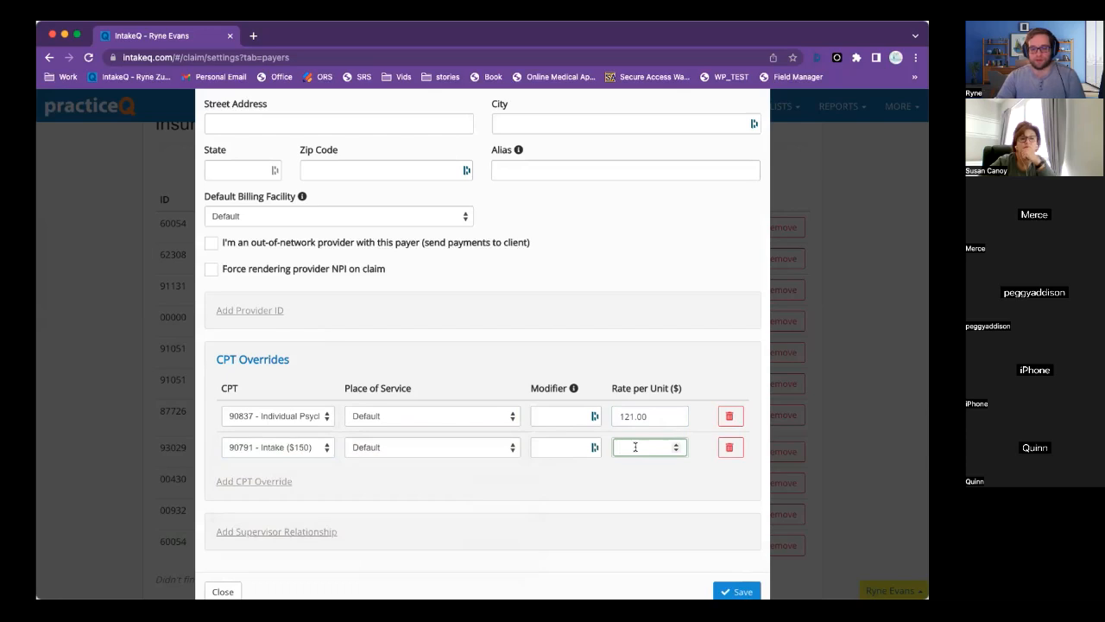
{"action": "left_click", "coordinate": [509, 490]}
{"action": "scroll", "coordinate": [509, 491], "scroll_direction": "down", "scroll_amount": 1}
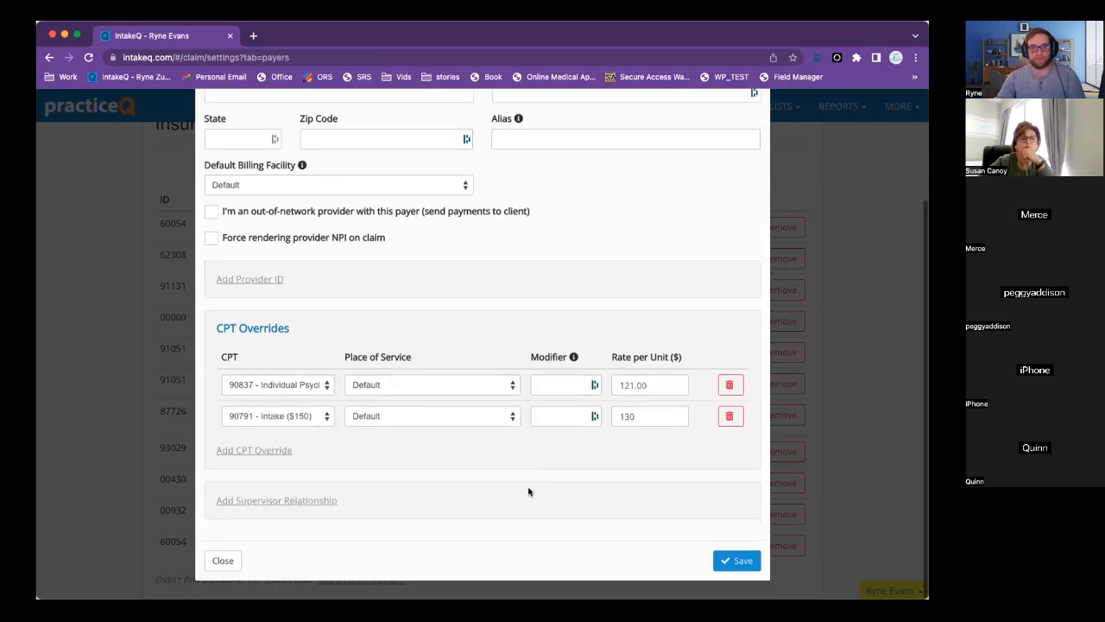
{"action": "left_click", "coordinate": [738, 562]}
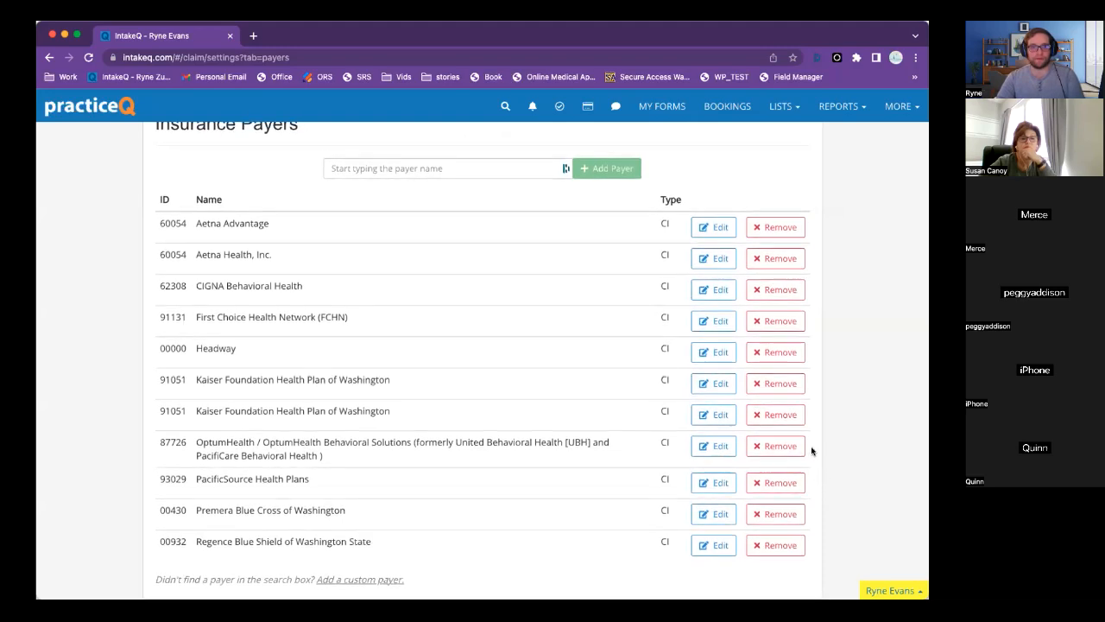
Review the Aetna Health, Inc. payer's rate settings and close them.
{"action": "left_click", "coordinate": [704, 259]}
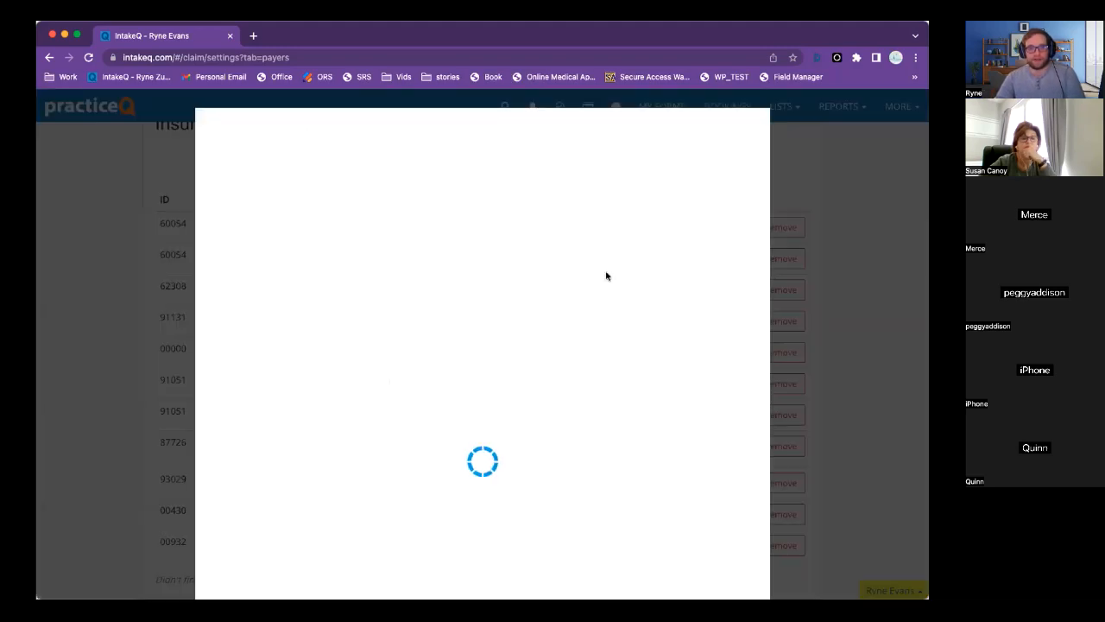
{"action": "scroll", "coordinate": [386, 450], "scroll_direction": "down", "scroll_amount": 3}
{"action": "scroll", "coordinate": [536, 289], "scroll_direction": "down", "scroll_amount": 2}
{"action": "scroll", "coordinate": [538, 293], "scroll_direction": "up", "scroll_amount": 5}
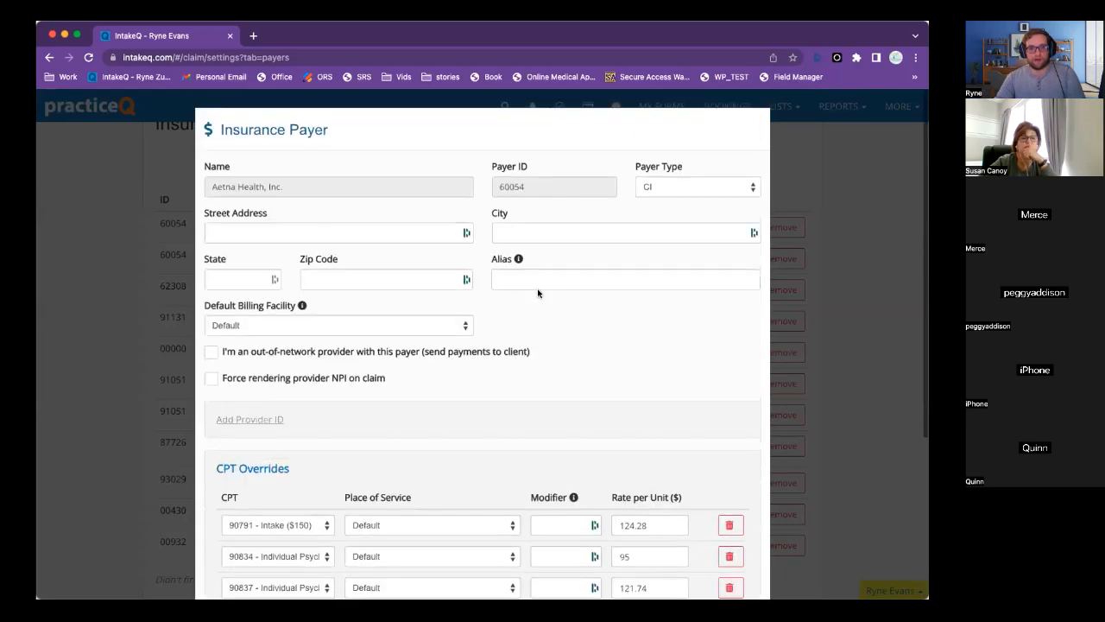
{"action": "scroll", "coordinate": [538, 293], "scroll_direction": "down", "scroll_amount": 5}
{"action": "left_click", "coordinate": [222, 563]}
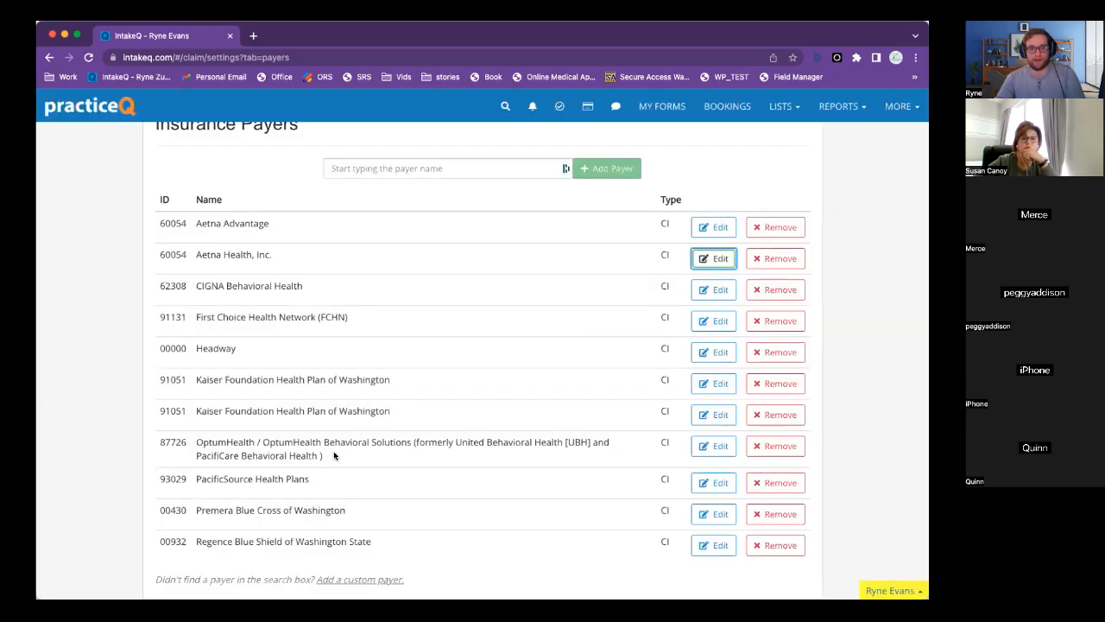
Review CIGNA Behavioral Health and First Choice Health Network settings, then return to the bookings calendar.
{"action": "left_click", "coordinate": [713, 290]}
{"action": "scroll", "coordinate": [486, 449], "scroll_direction": "down", "scroll_amount": 3}
{"action": "scroll", "coordinate": [488, 451], "scroll_direction": "down", "scroll_amount": 1}
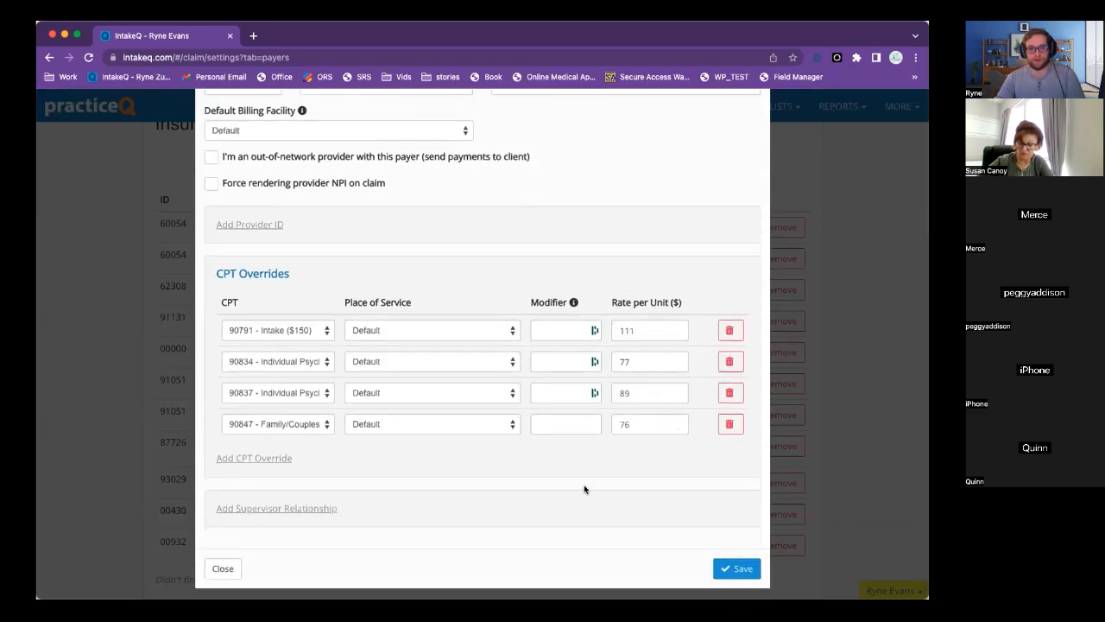
{"action": "left_click", "coordinate": [226, 570]}
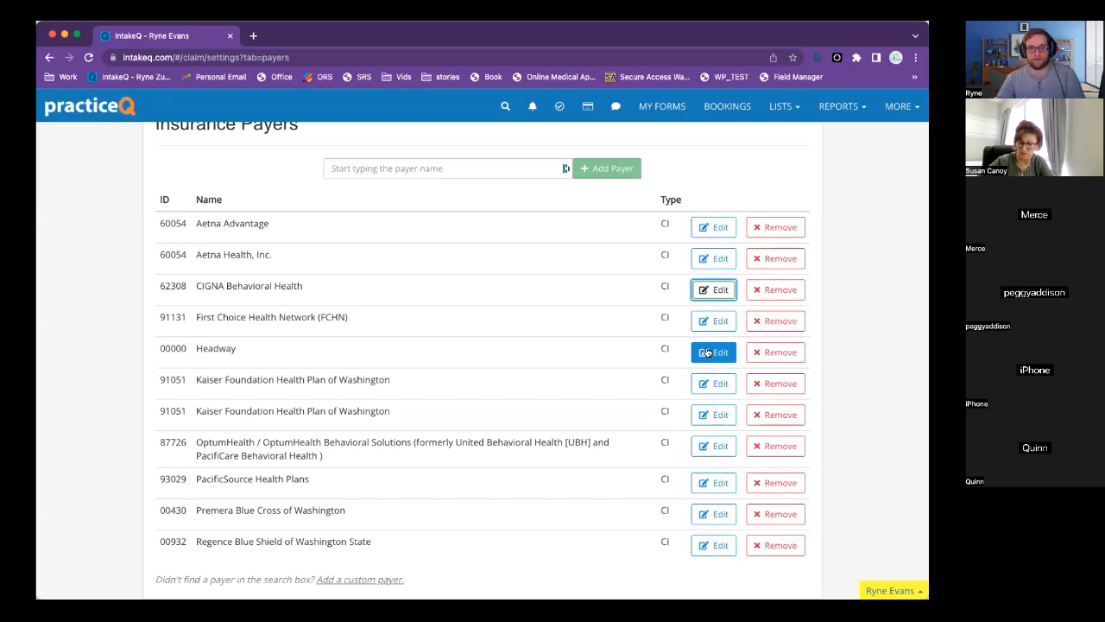
{"action": "left_click", "coordinate": [712, 321]}
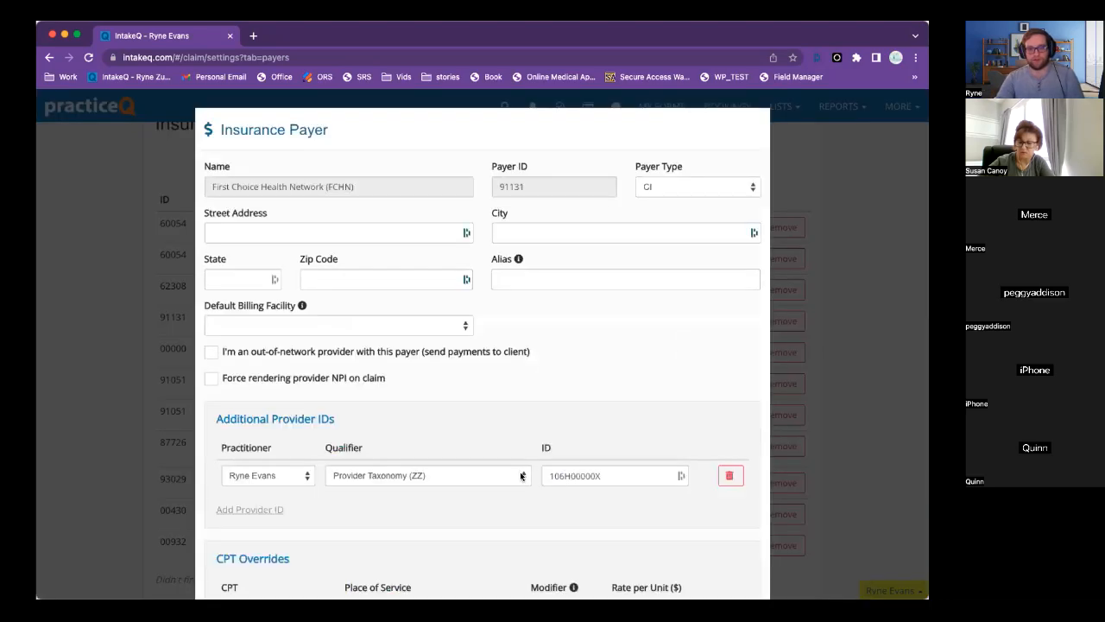
{"action": "scroll", "coordinate": [521, 476], "scroll_direction": "down", "scroll_amount": 6}
{"action": "left_click", "coordinate": [218, 560]}
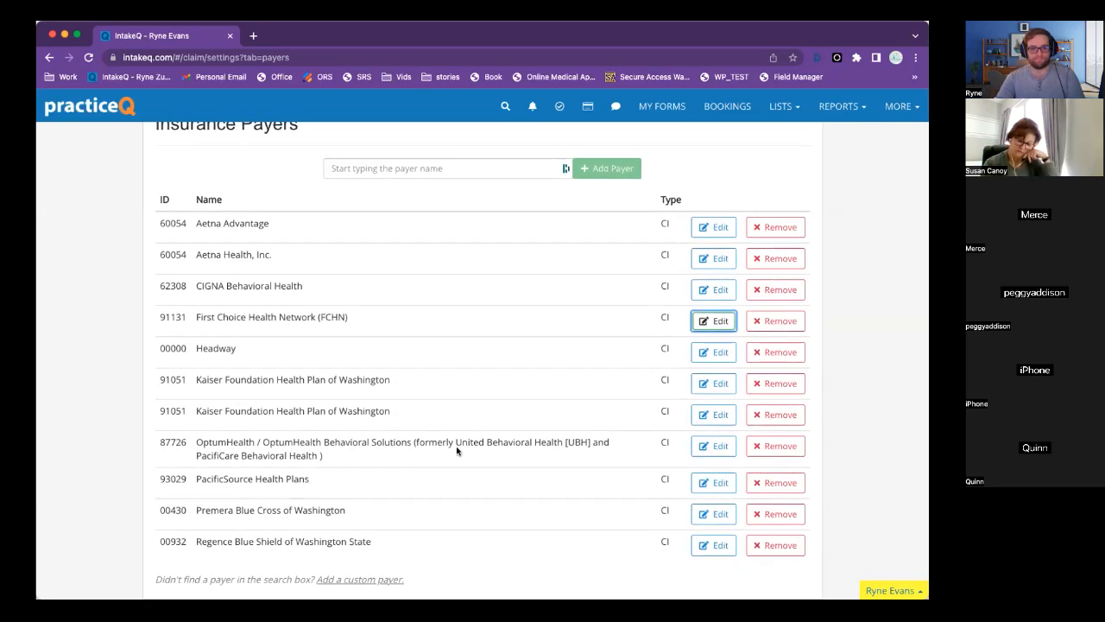
{"action": "scroll", "coordinate": [457, 449], "scroll_direction": "up", "scroll_amount": 3}
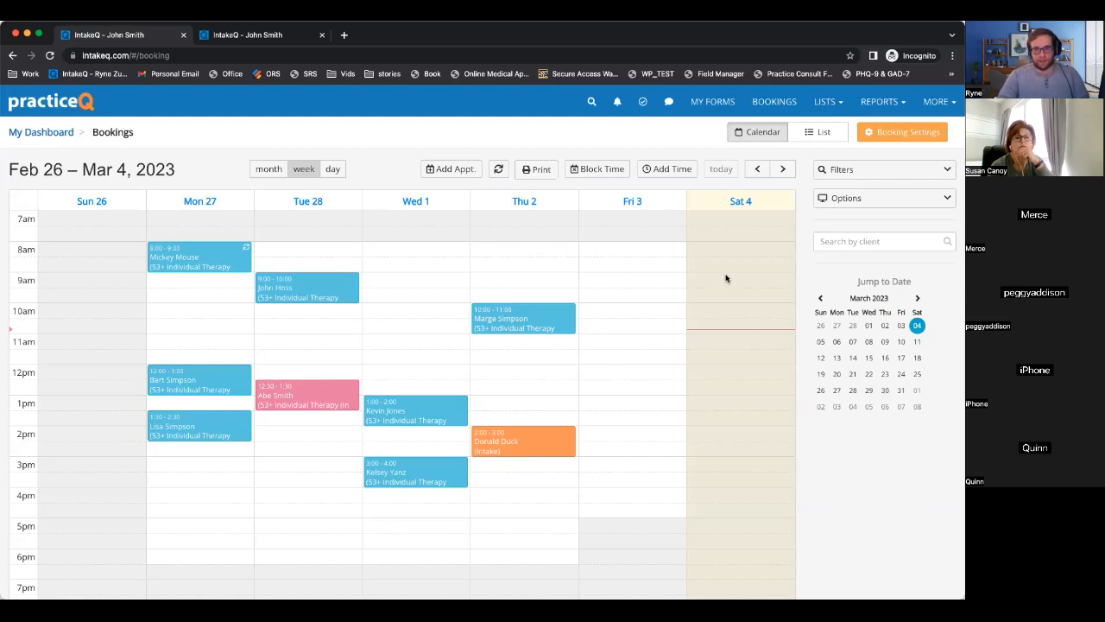
{"action": "left_click", "coordinate": [725, 276]}
Dismiss the new appointment form and open the test client's record from Lists > Clients.
{"action": "left_click", "coordinate": [730, 235]}
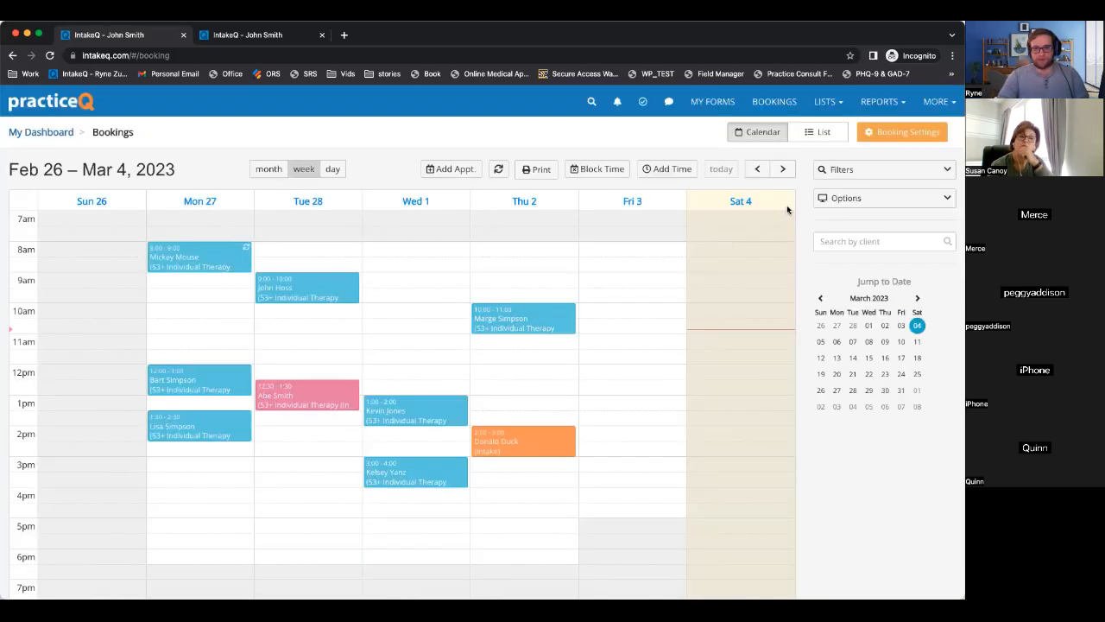
{"action": "left_click", "coordinate": [826, 101]}
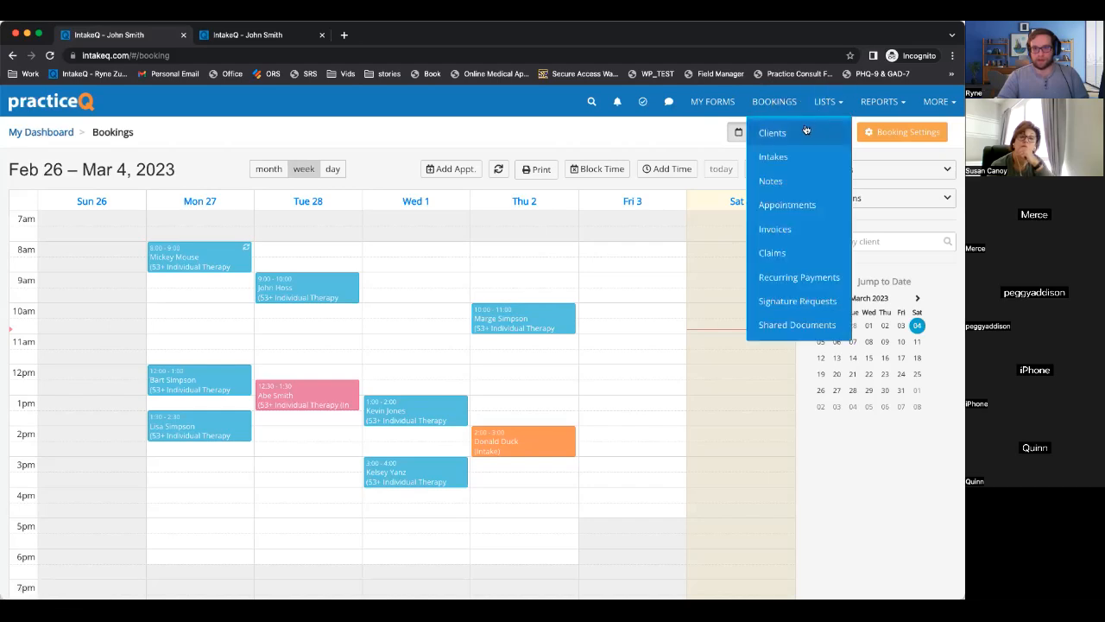
{"action": "left_click", "coordinate": [769, 131]}
{"action": "scroll", "coordinate": [153, 429], "scroll_direction": "down", "scroll_amount": 1}
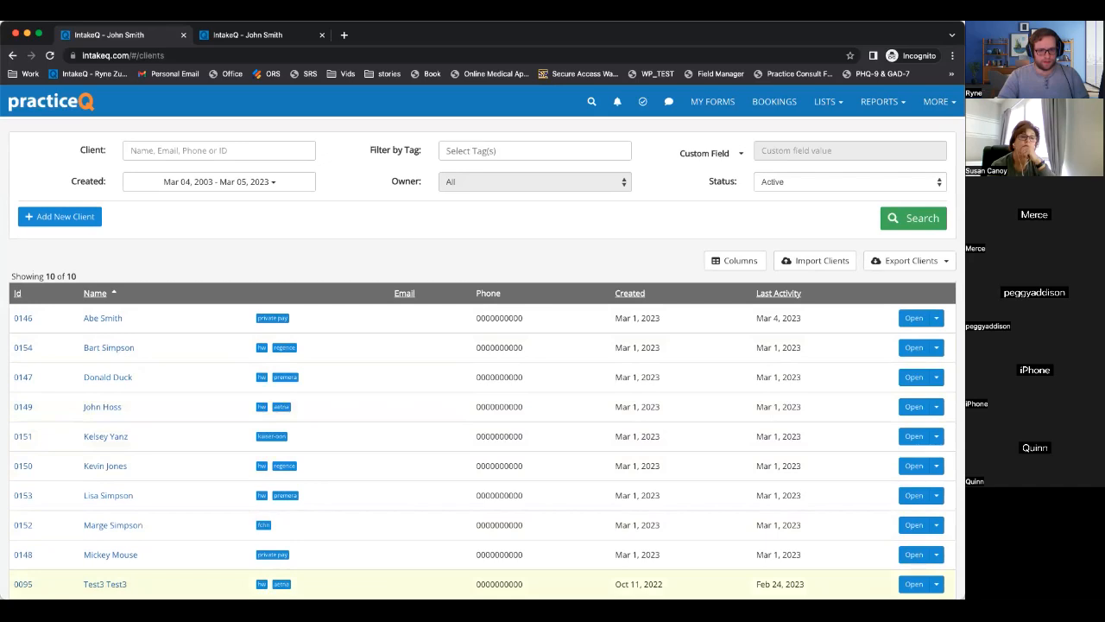
{"action": "left_click", "coordinate": [127, 586]}
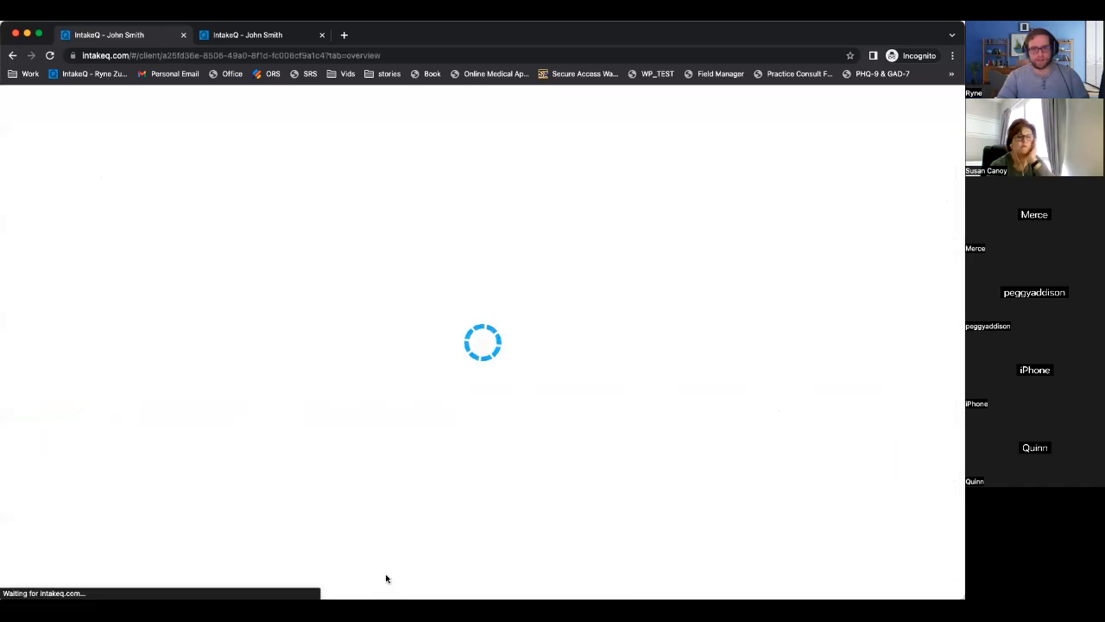
Check the client's Aetna Health, Inc. insurer, Insurance billing type and disabled auto-charge.
{"action": "scroll", "coordinate": [582, 373], "scroll_direction": "down", "scroll_amount": 5}
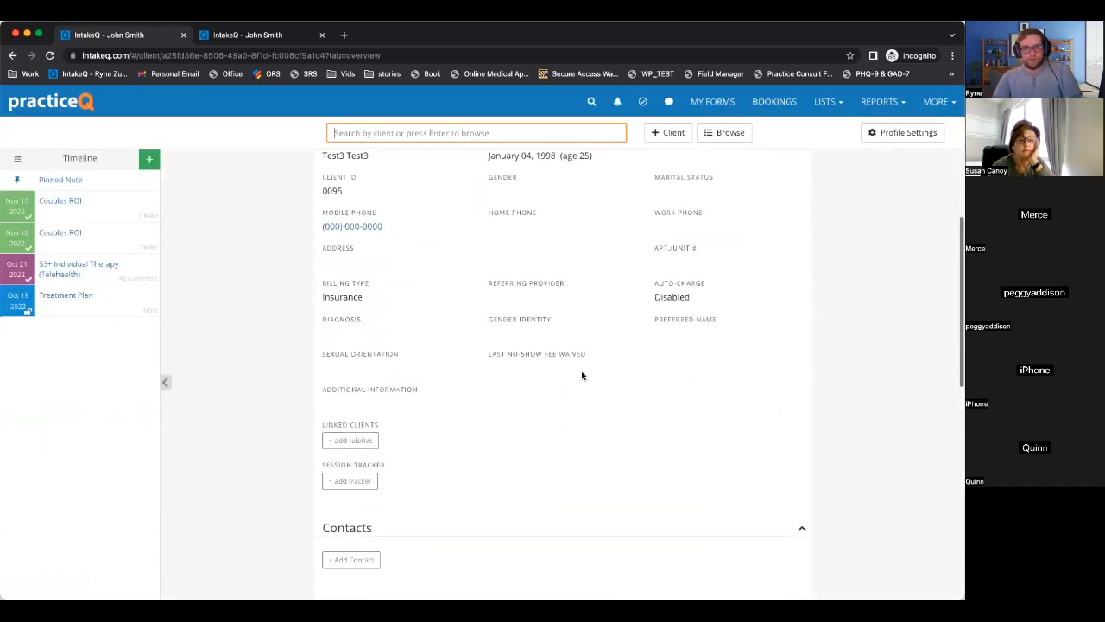
{"action": "scroll", "coordinate": [582, 375], "scroll_direction": "down", "scroll_amount": 5}
{"action": "scroll", "coordinate": [582, 375], "scroll_direction": "up", "scroll_amount": 5}
{"action": "scroll", "coordinate": [582, 374], "scroll_direction": "down", "scroll_amount": 4}
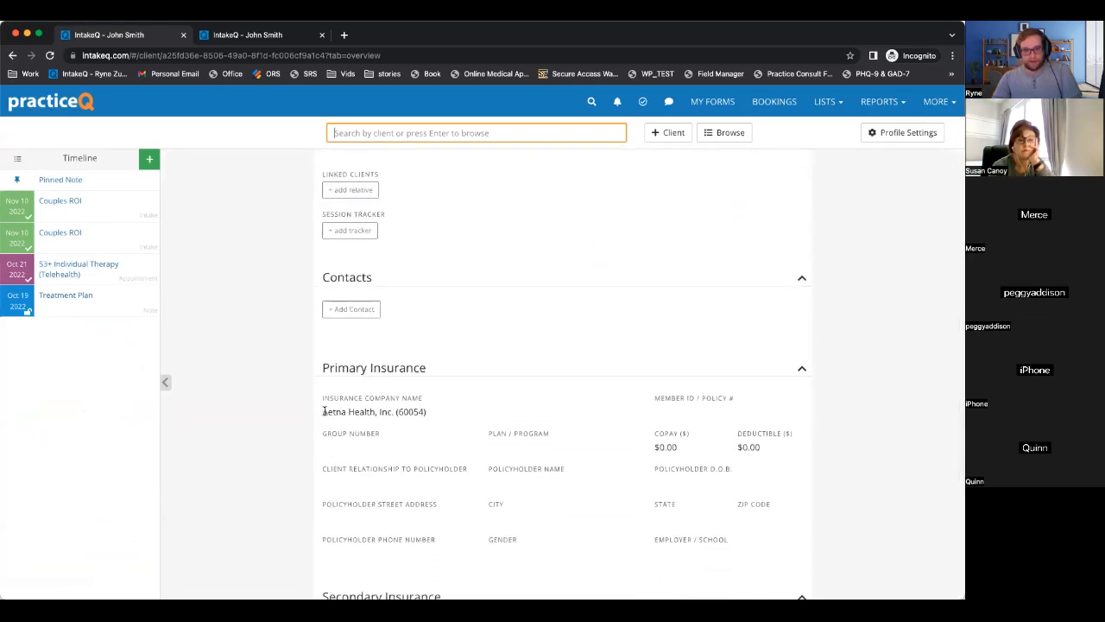
{"action": "left_click_drag", "start_coordinate": [323, 411], "coordinate": [485, 409]}
{"action": "scroll", "coordinate": [446, 422], "scroll_direction": "up", "scroll_amount": 3}
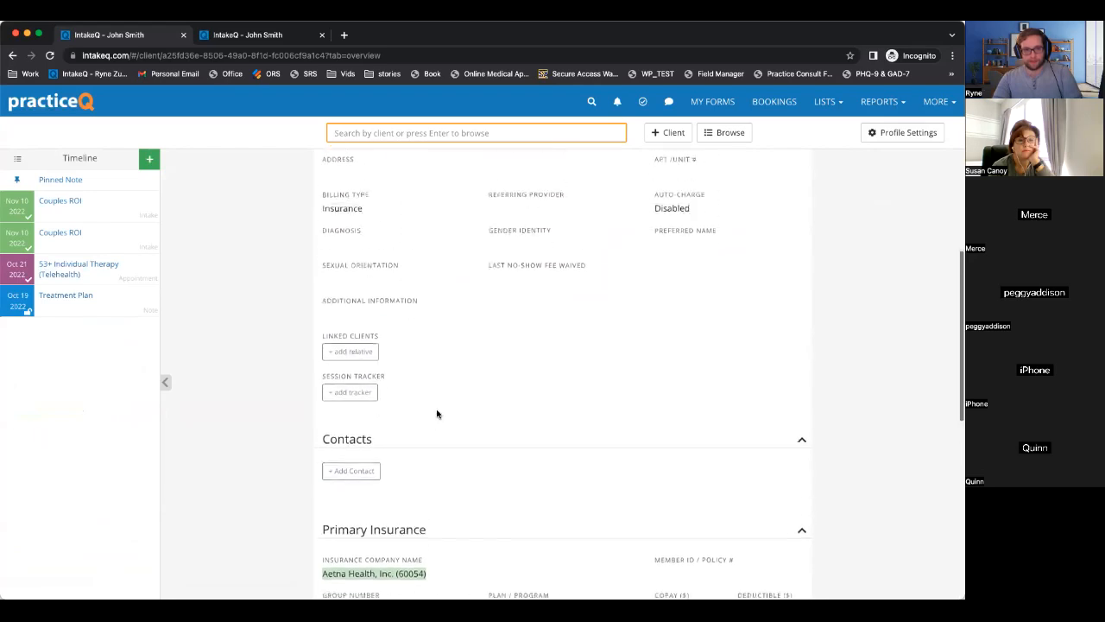
{"action": "left_click_drag", "start_coordinate": [320, 244], "coordinate": [376, 264]}
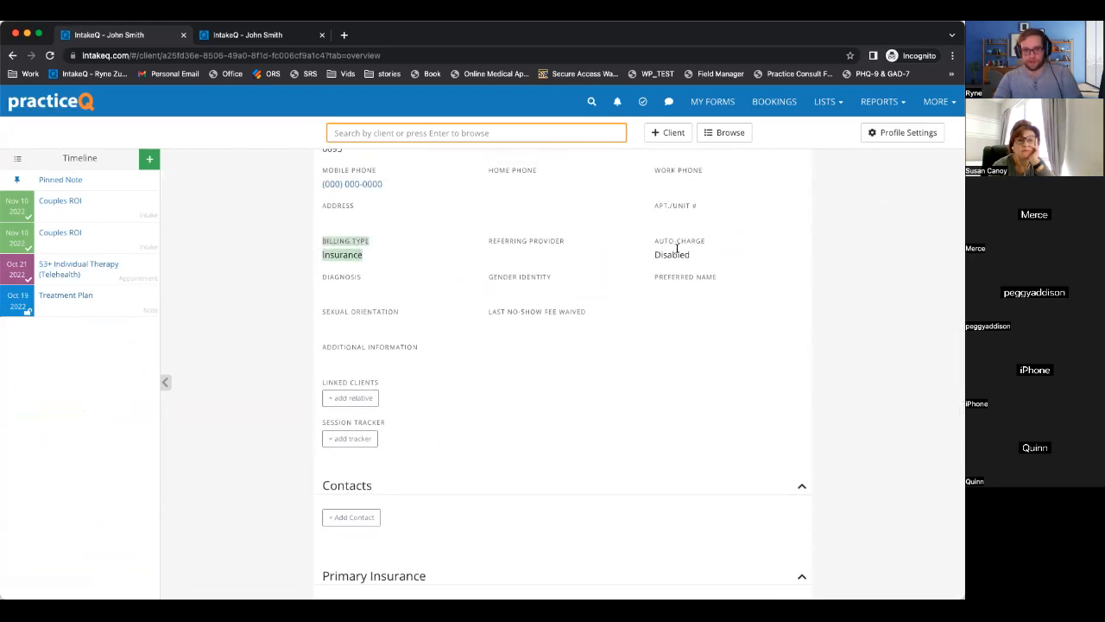
{"action": "left_click_drag", "start_coordinate": [656, 244], "coordinate": [684, 251]}
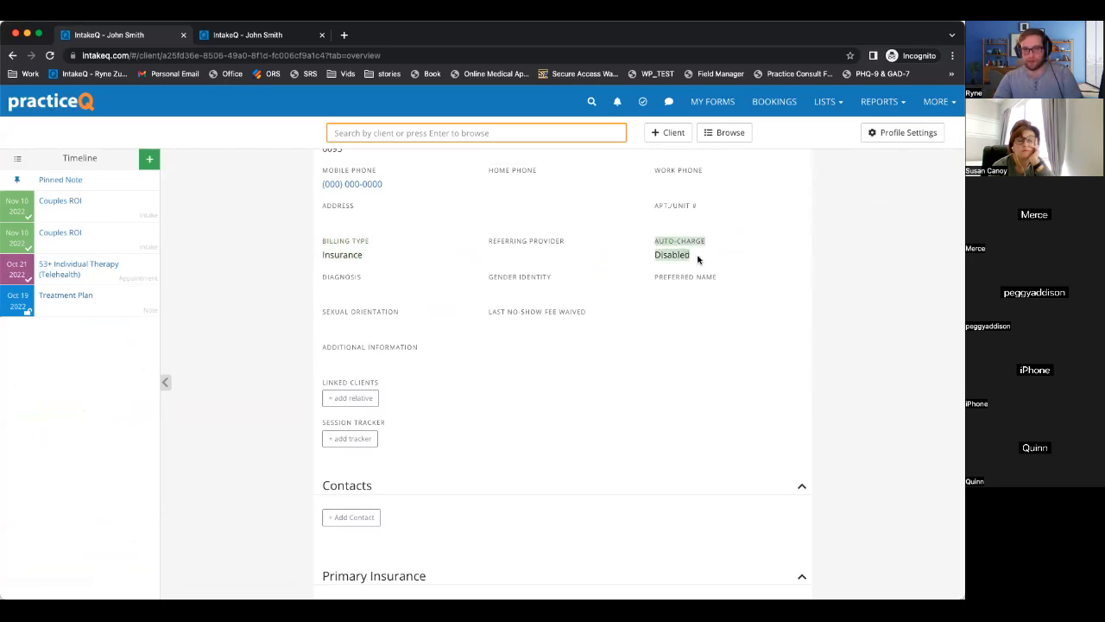
{"action": "left_click_drag", "start_coordinate": [694, 256], "coordinate": [653, 242]}
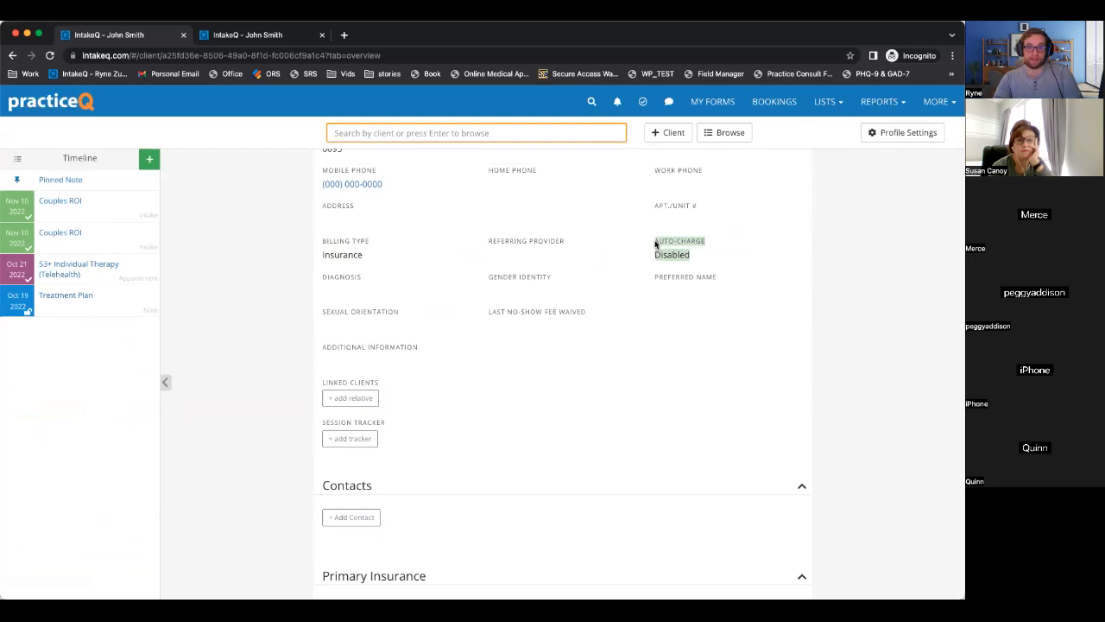
{"action": "scroll", "coordinate": [657, 244], "scroll_direction": "up", "scroll_amount": 3}
{"action": "scroll", "coordinate": [710, 345], "scroll_direction": "down", "scroll_amount": 2}
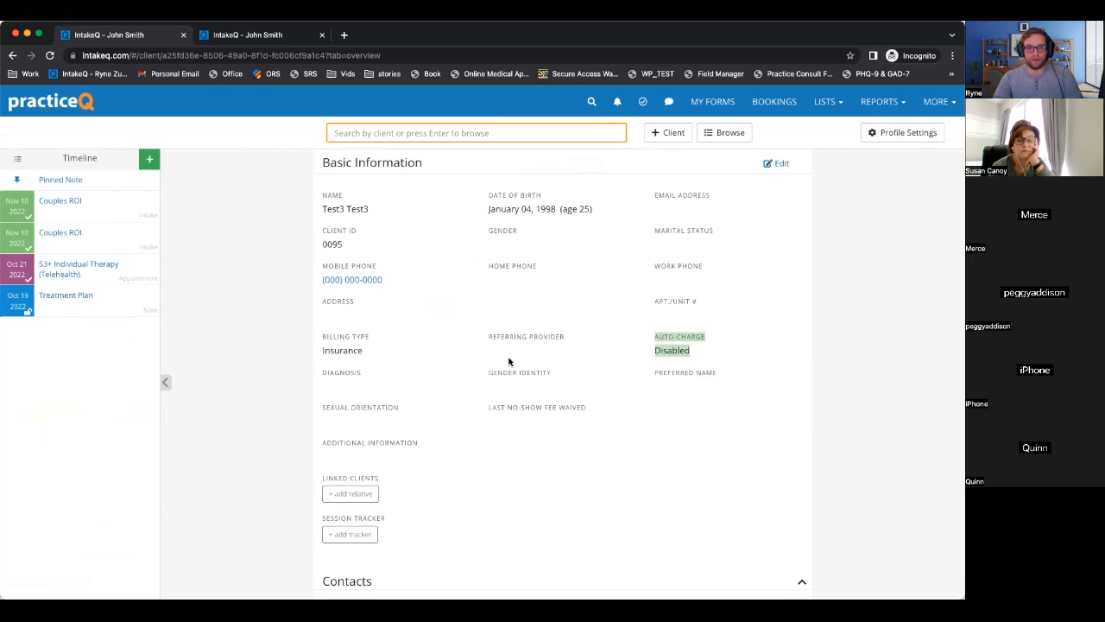
{"action": "scroll", "coordinate": [509, 362], "scroll_direction": "down", "scroll_amount": 1}
{"action": "scroll", "coordinate": [767, 205], "scroll_direction": "up", "scroll_amount": 2}
Edit the client profile, keep Aetna Health, Inc. as insurer, save, and return to Bookings.
{"action": "left_click", "coordinate": [781, 287]}
{"action": "scroll", "coordinate": [780, 289], "scroll_direction": "down", "scroll_amount": 8}
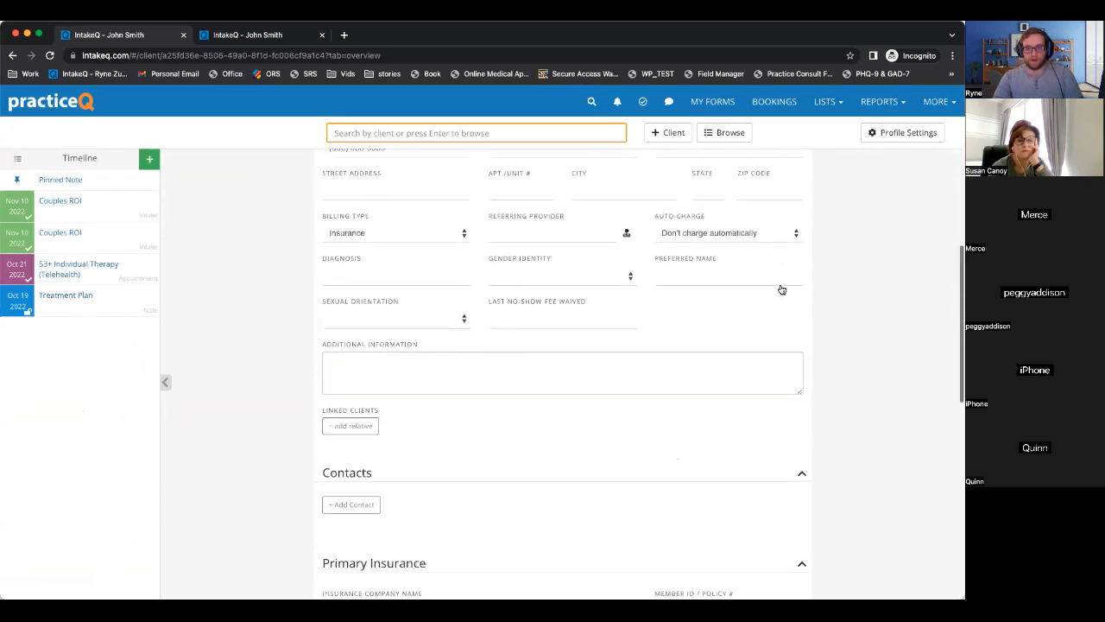
{"action": "scroll", "coordinate": [414, 452], "scroll_direction": "down", "scroll_amount": 2}
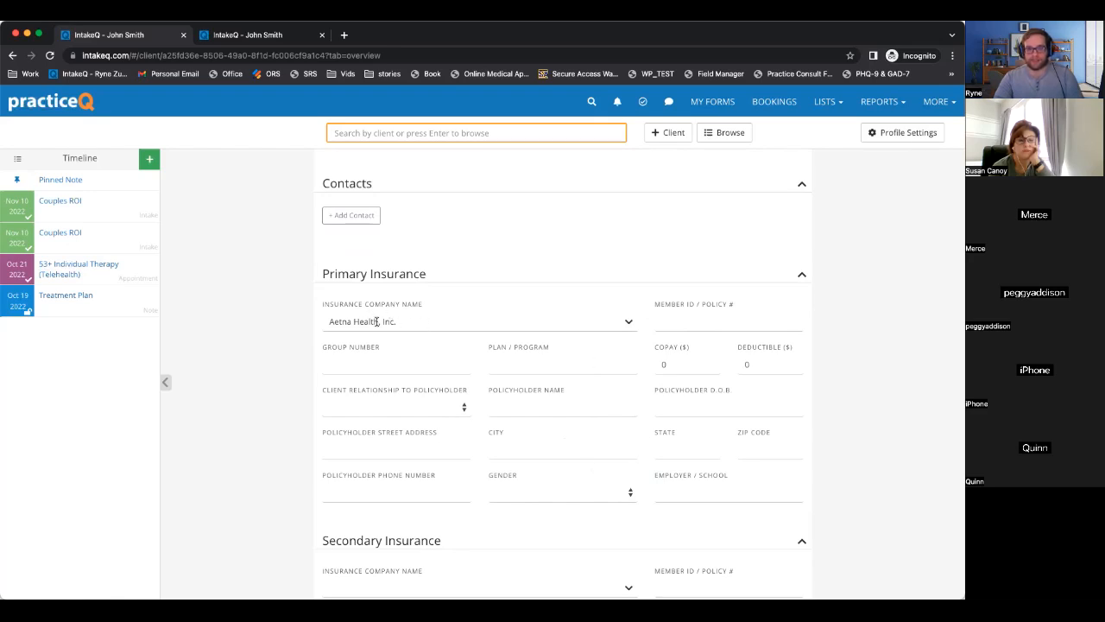
{"action": "left_click", "coordinate": [628, 323]}
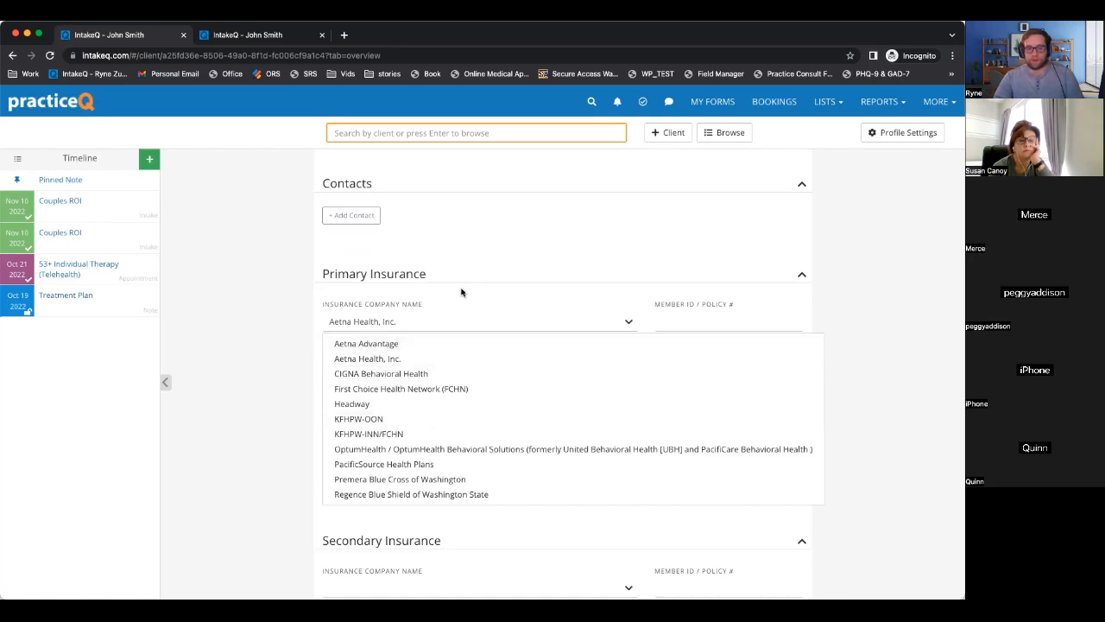
{"action": "left_click", "coordinate": [484, 300]}
{"action": "scroll", "coordinate": [886, 346], "scroll_direction": "up", "scroll_amount": 10}
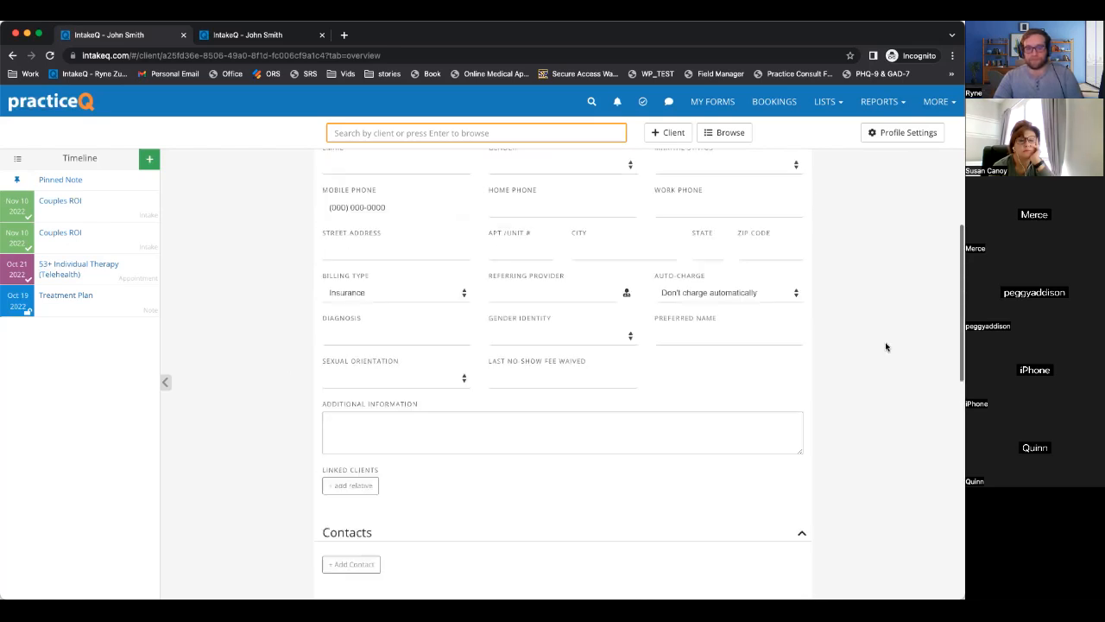
{"action": "left_click", "coordinate": [787, 288]}
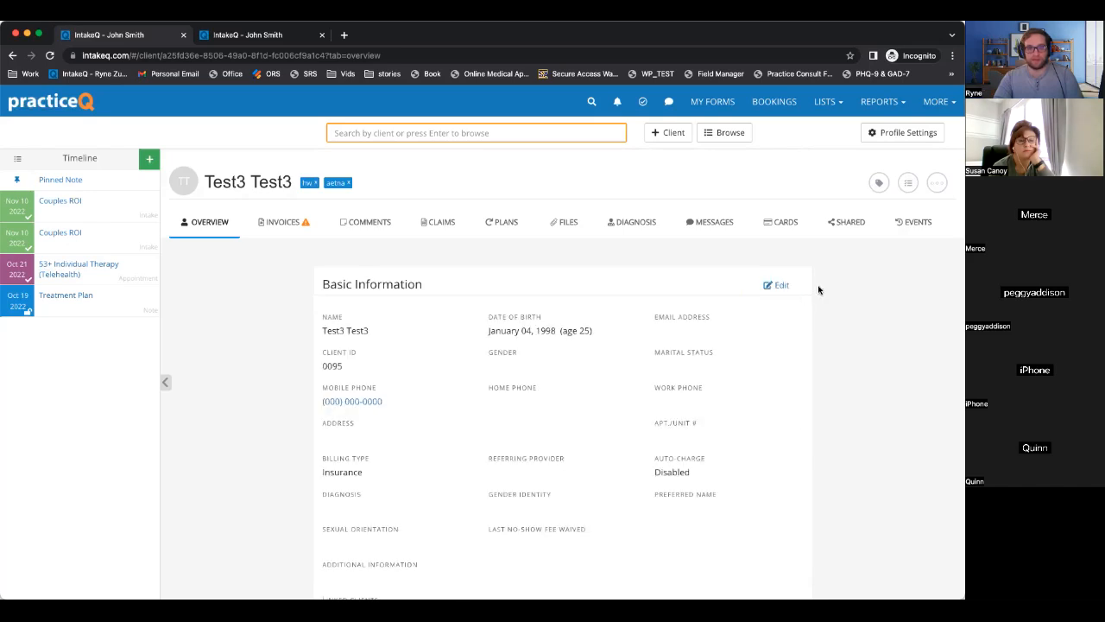
{"action": "left_click", "coordinate": [774, 102]}
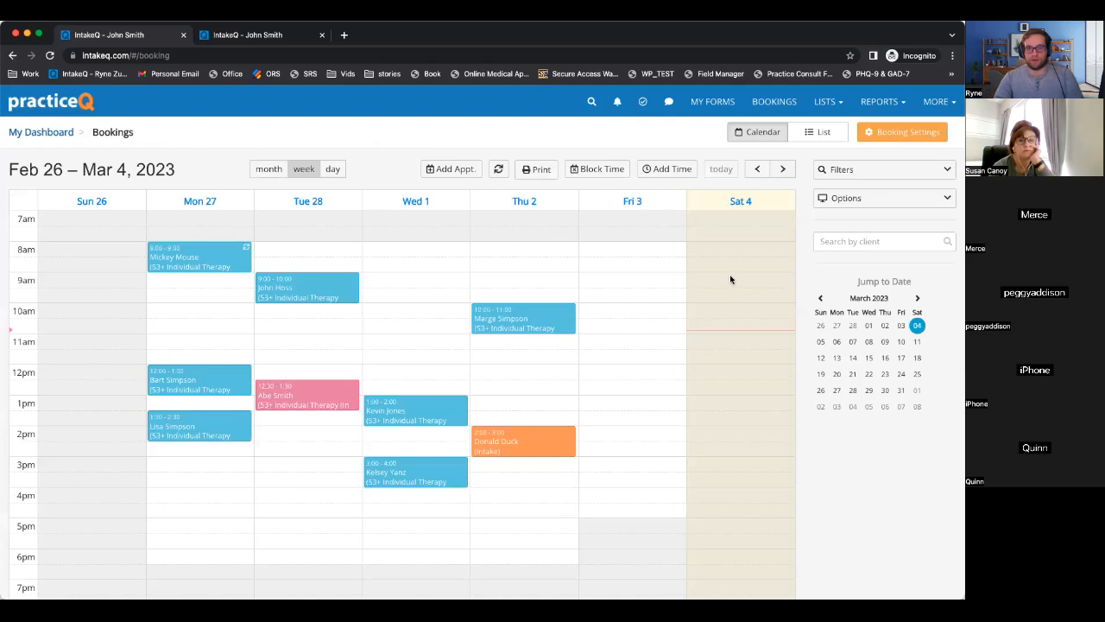
Start a Saturday 9:00 appointment for the test client with Individual Therapy (Telehealth) service.
{"action": "left_click", "coordinate": [731, 279]}
{"action": "type", "text": "test"}
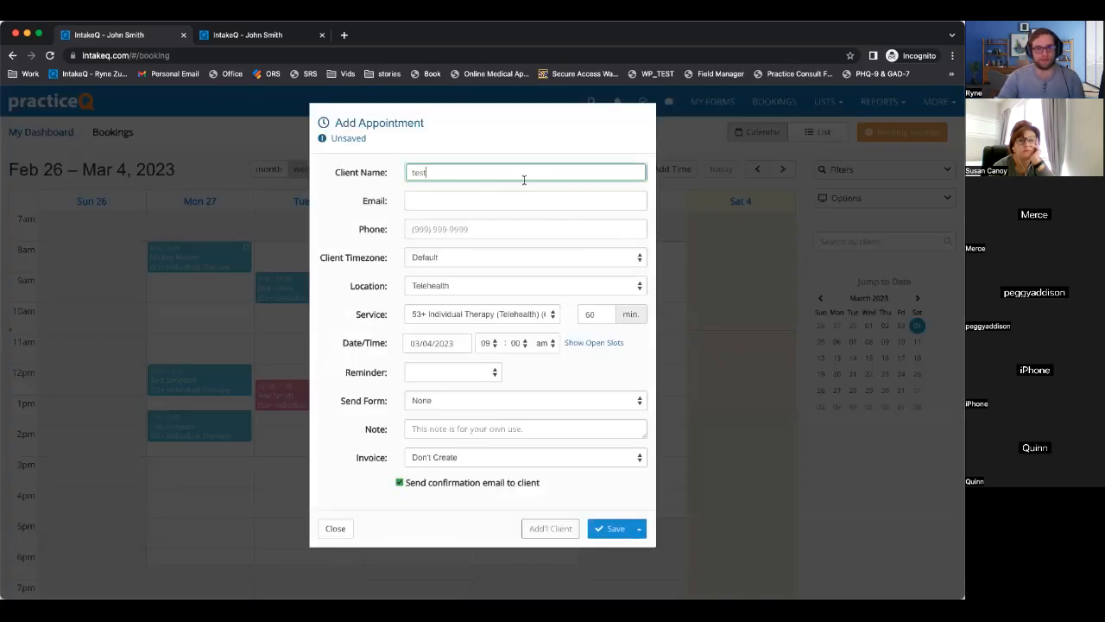
{"action": "left_click", "coordinate": [496, 195]}
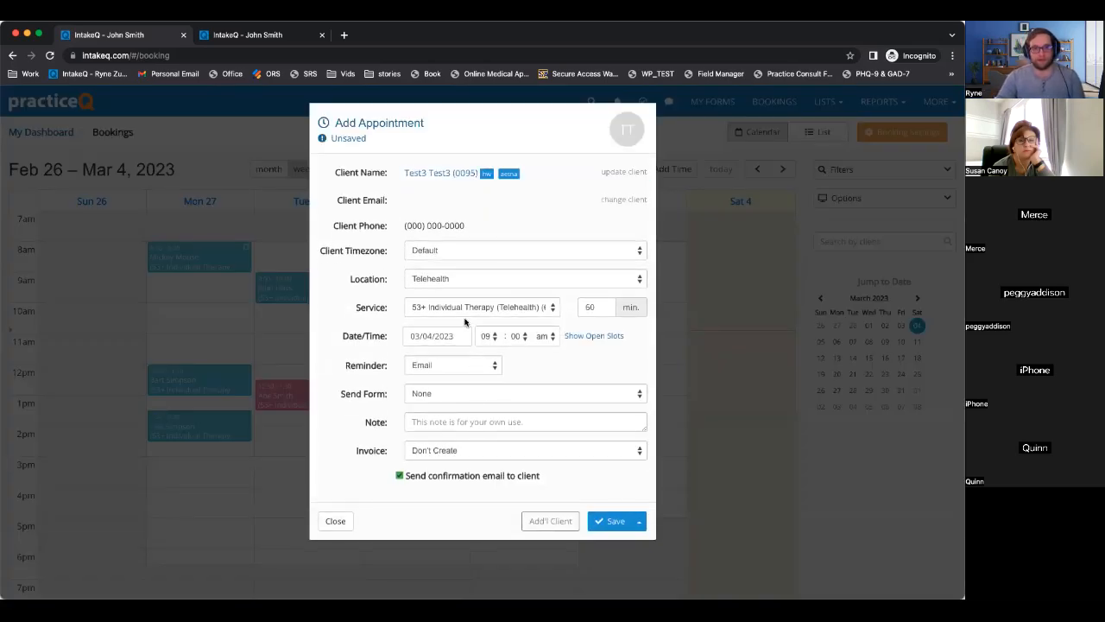
{"action": "left_click", "coordinate": [438, 309]}
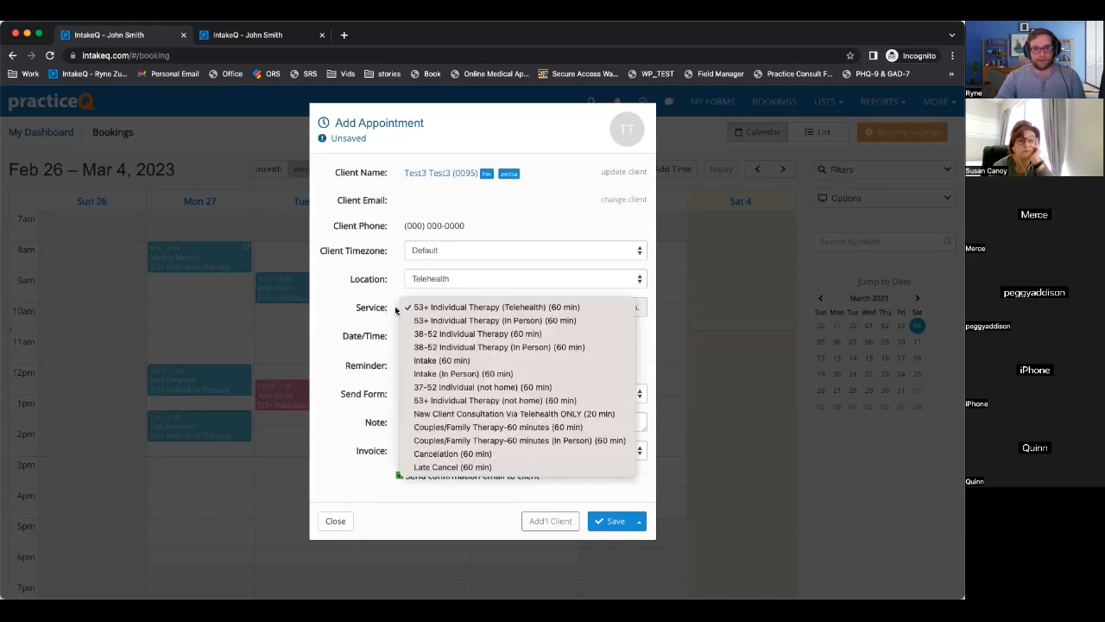
{"action": "left_click", "coordinate": [363, 307]}
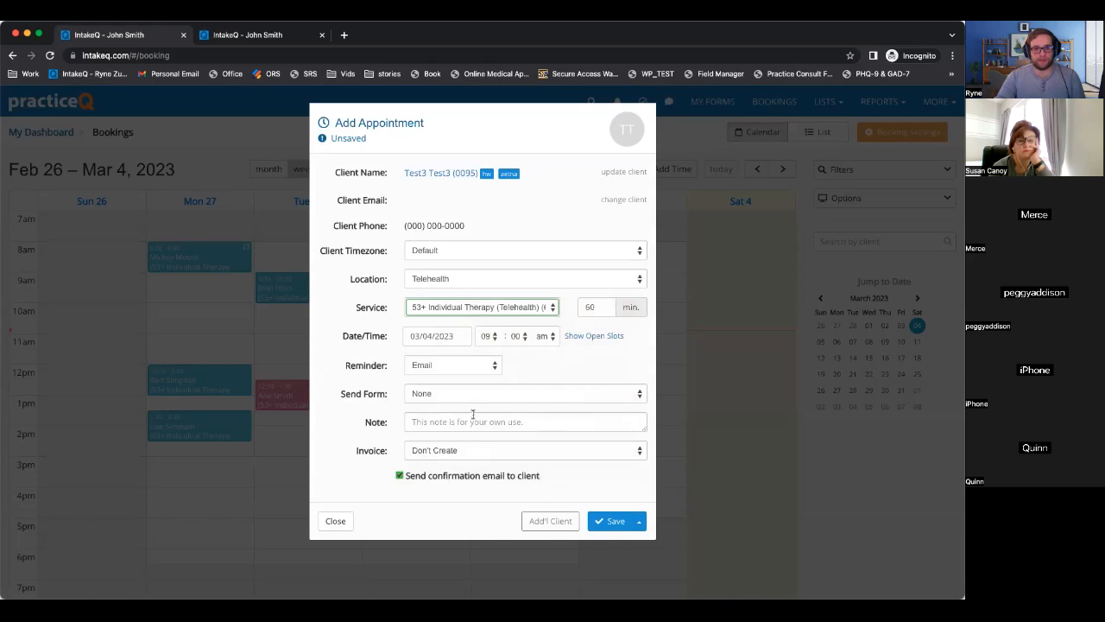
Save the appointment with no confirmation email and no reminder, then reopen it.
{"action": "left_click", "coordinate": [432, 475]}
{"action": "left_click", "coordinate": [457, 366]}
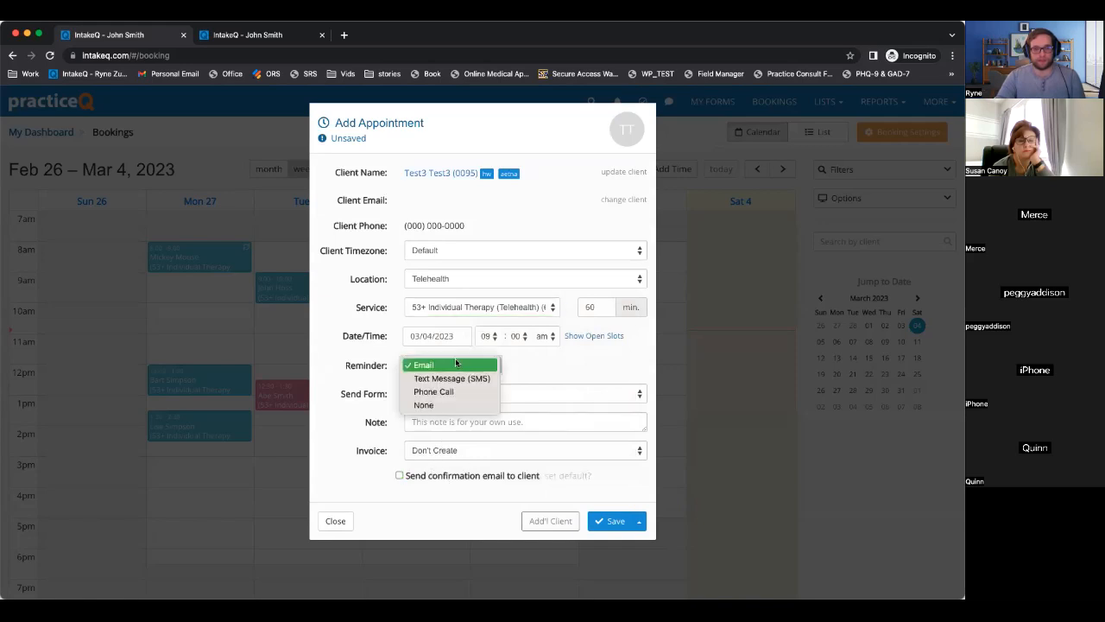
{"action": "key", "text": "Return"}
{"action": "left_click", "coordinate": [567, 475]}
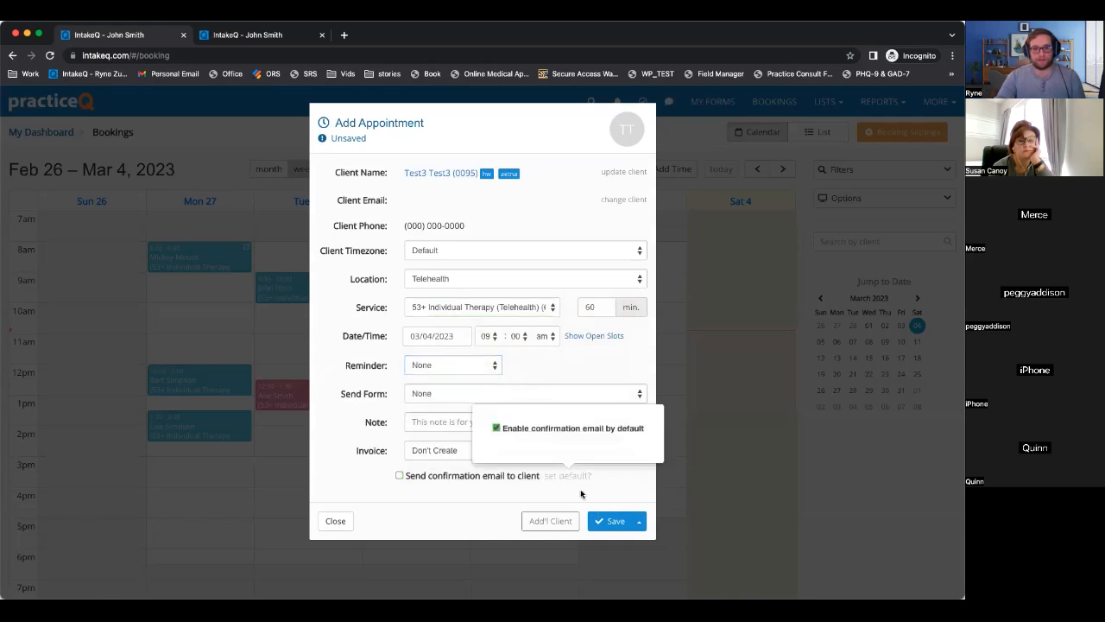
{"action": "left_click", "coordinate": [610, 521]}
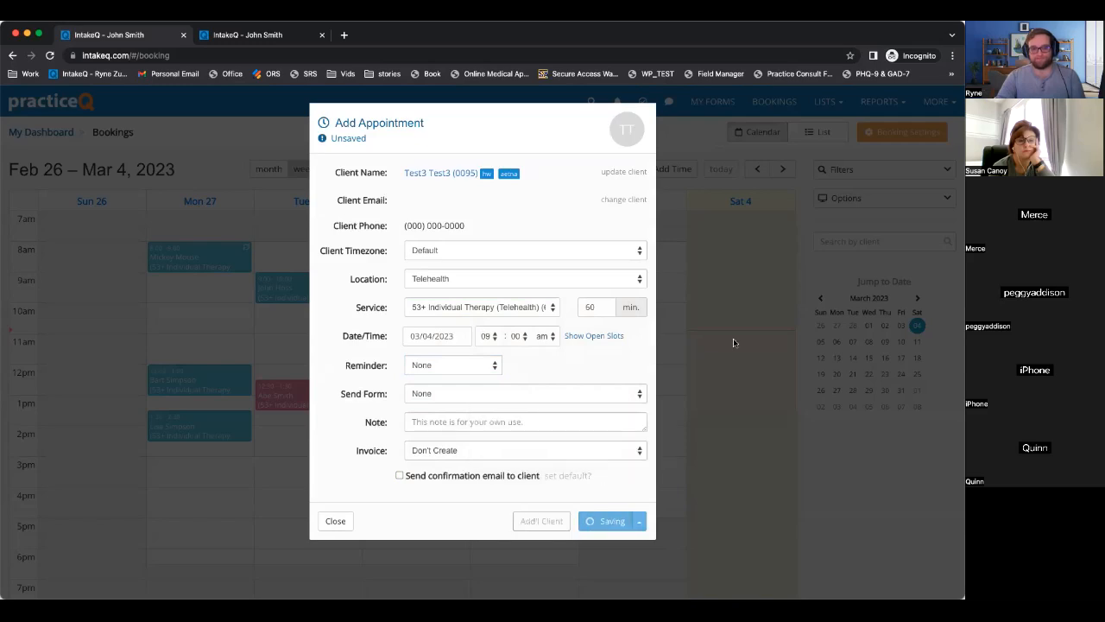
{"action": "scroll", "coordinate": [744, 324], "scroll_direction": "down", "scroll_amount": 1}
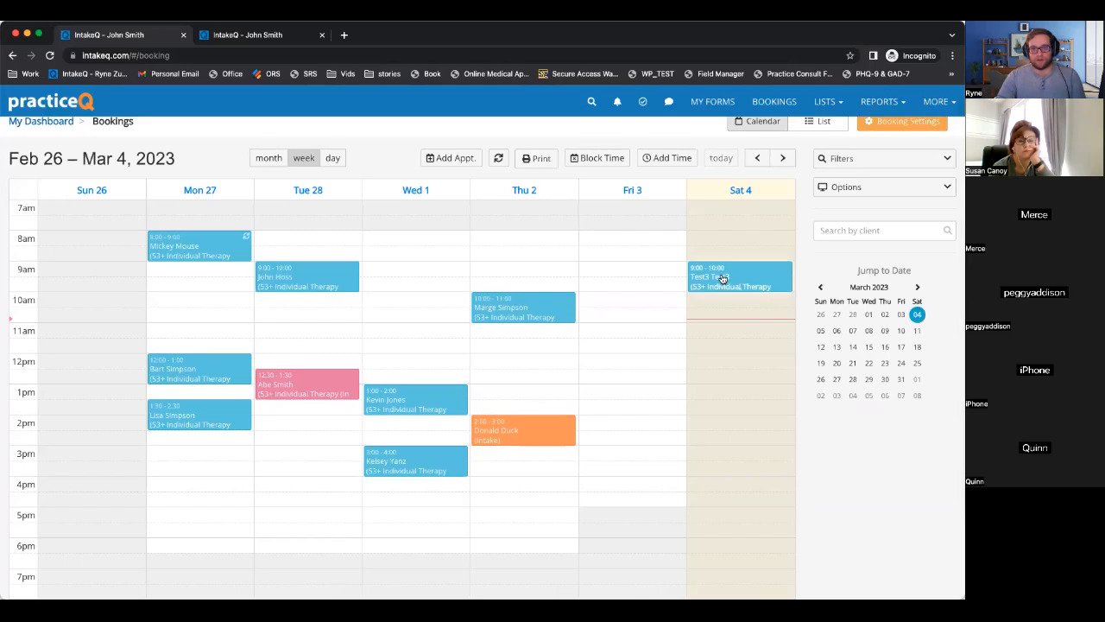
{"action": "left_click", "coordinate": [724, 278]}
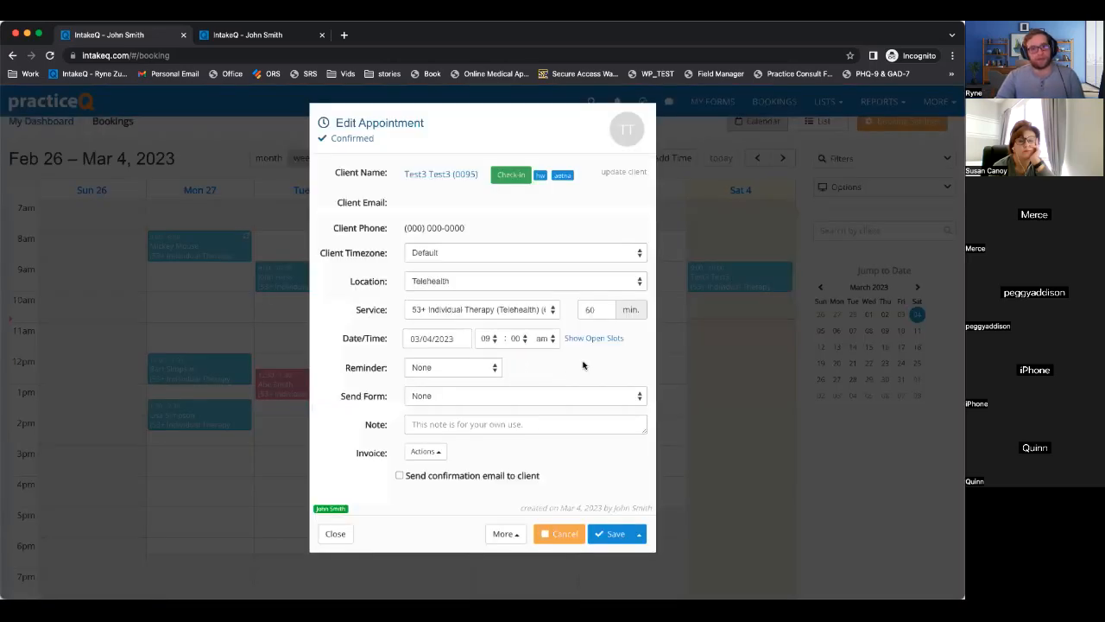
Create a claim from the appointment's More menu for the Mar 4, 2023 telehealth session.
{"action": "left_click", "coordinate": [508, 535]}
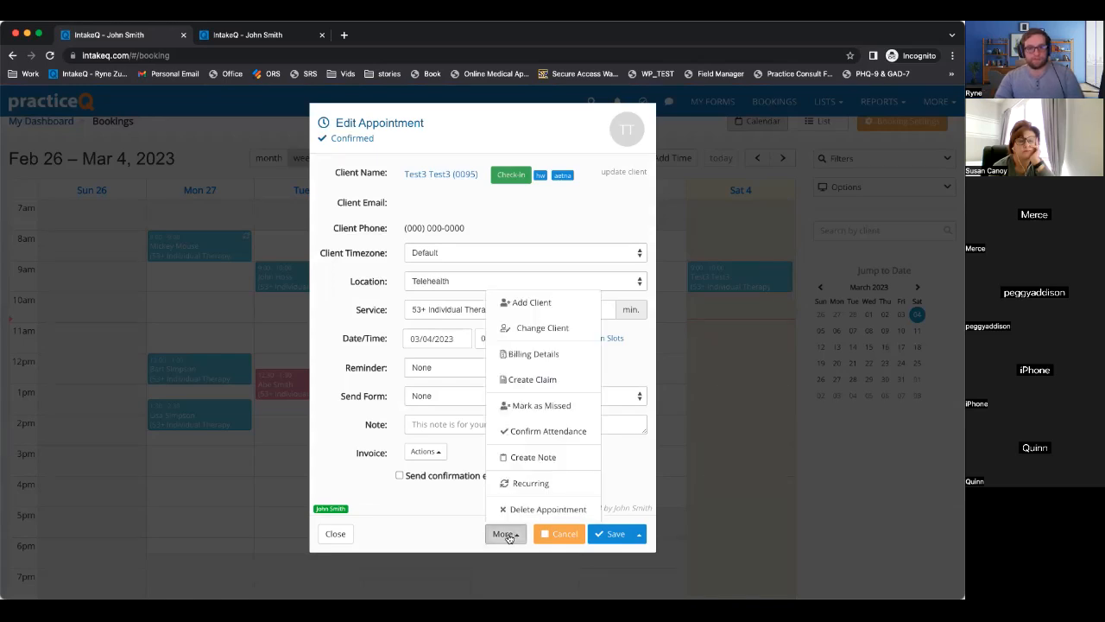
{"action": "left_click", "coordinate": [420, 525]}
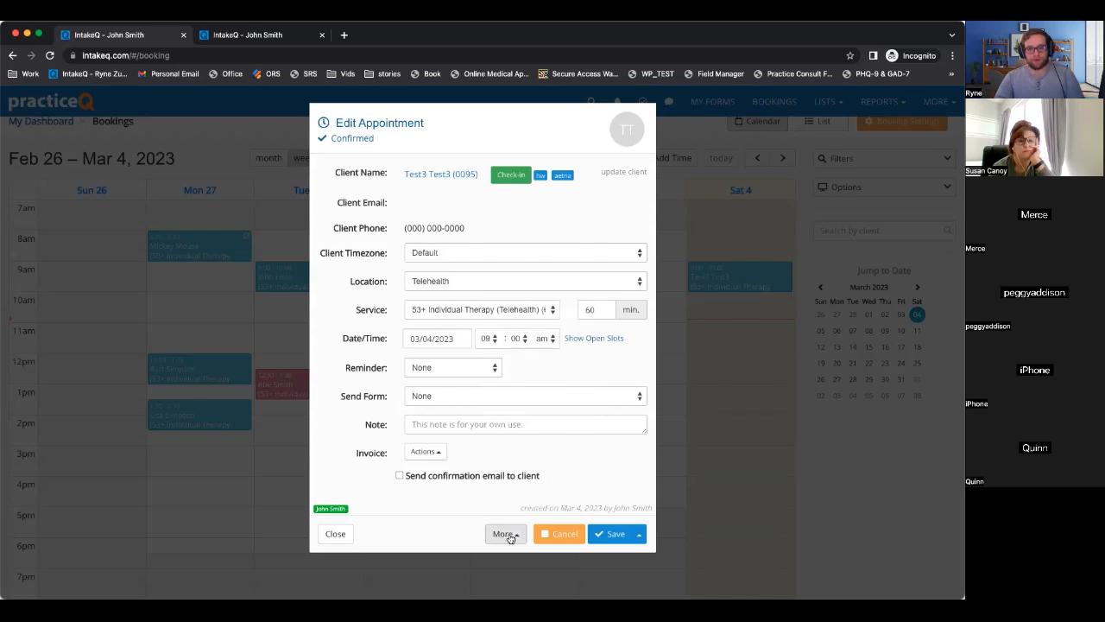
{"action": "left_click", "coordinate": [506, 535]}
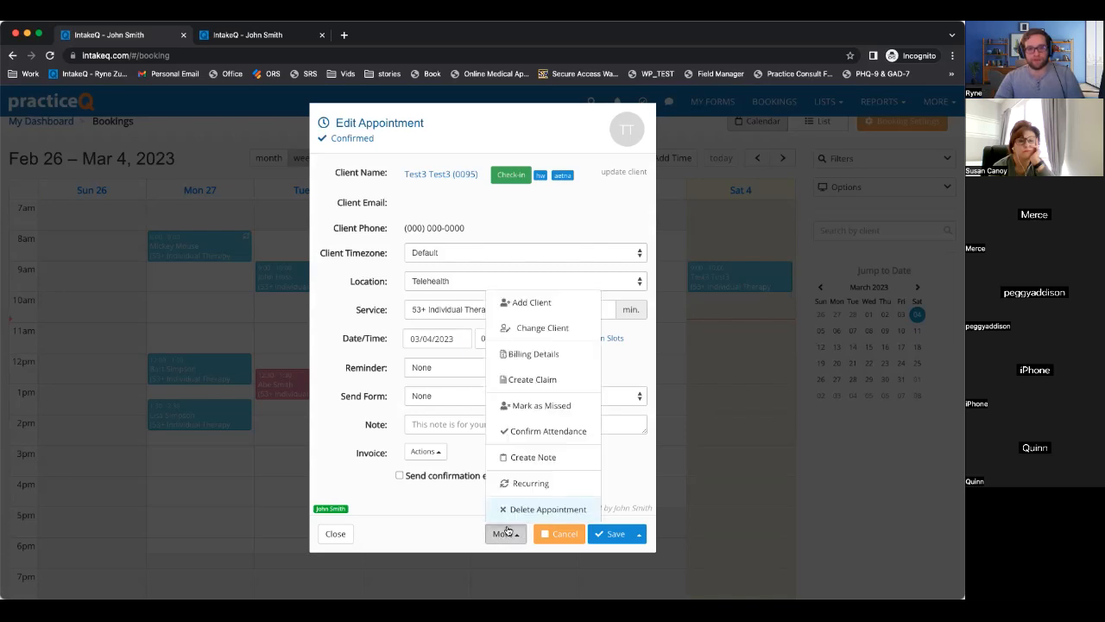
{"action": "left_click", "coordinate": [542, 381]}
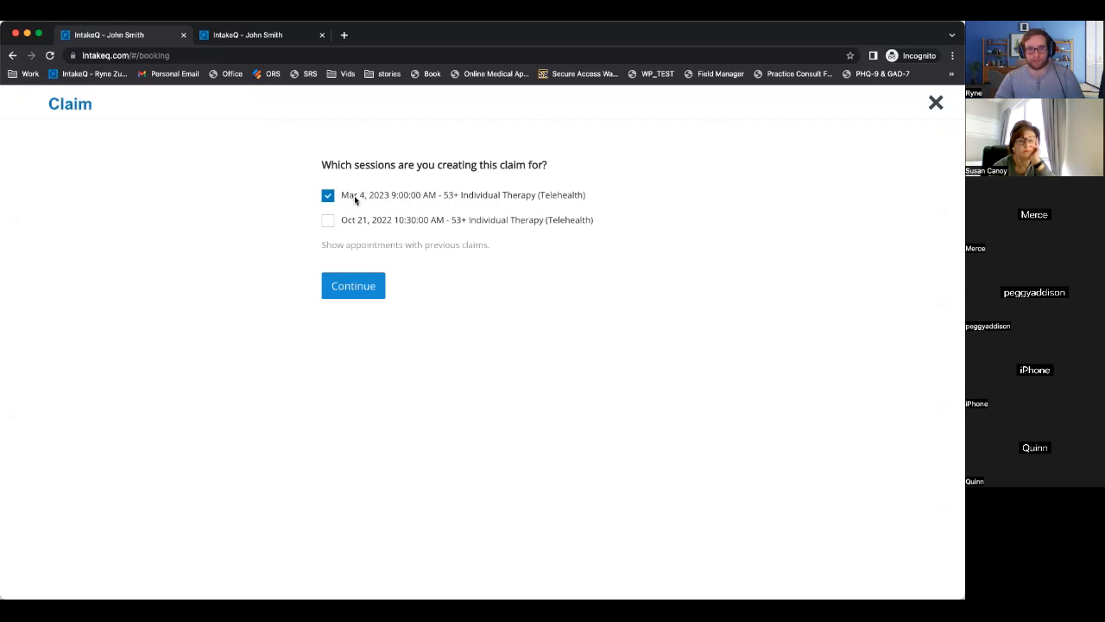
Continue to draft claim #0552 for the Mar 4 session and review the claim form.
{"action": "left_click", "coordinate": [357, 293]}
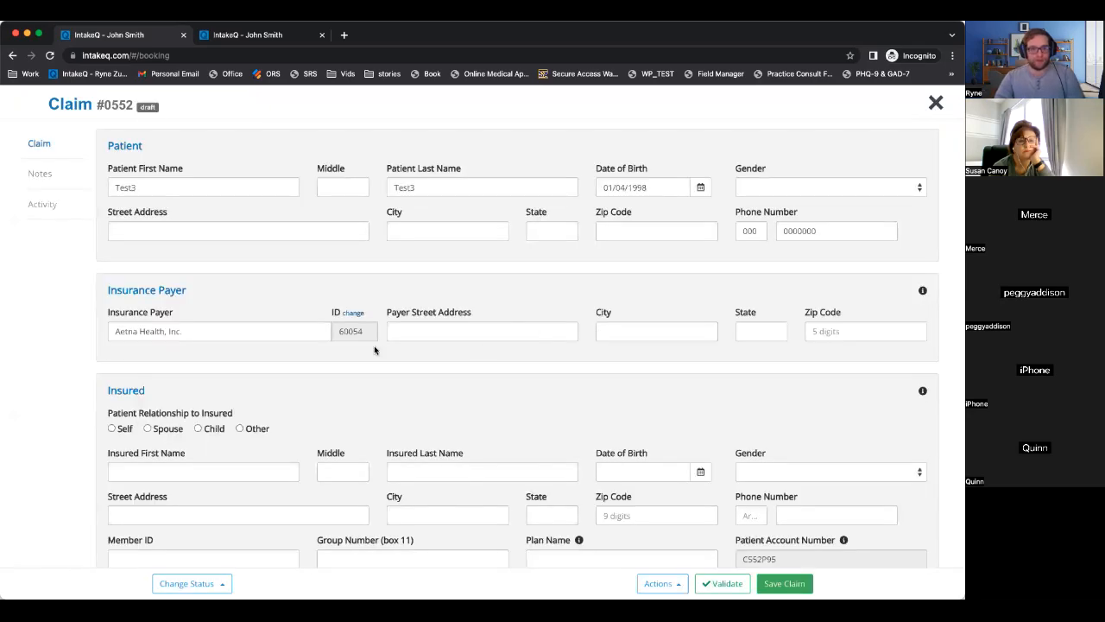
{"action": "scroll", "coordinate": [375, 349], "scroll_direction": "down", "scroll_amount": 5}
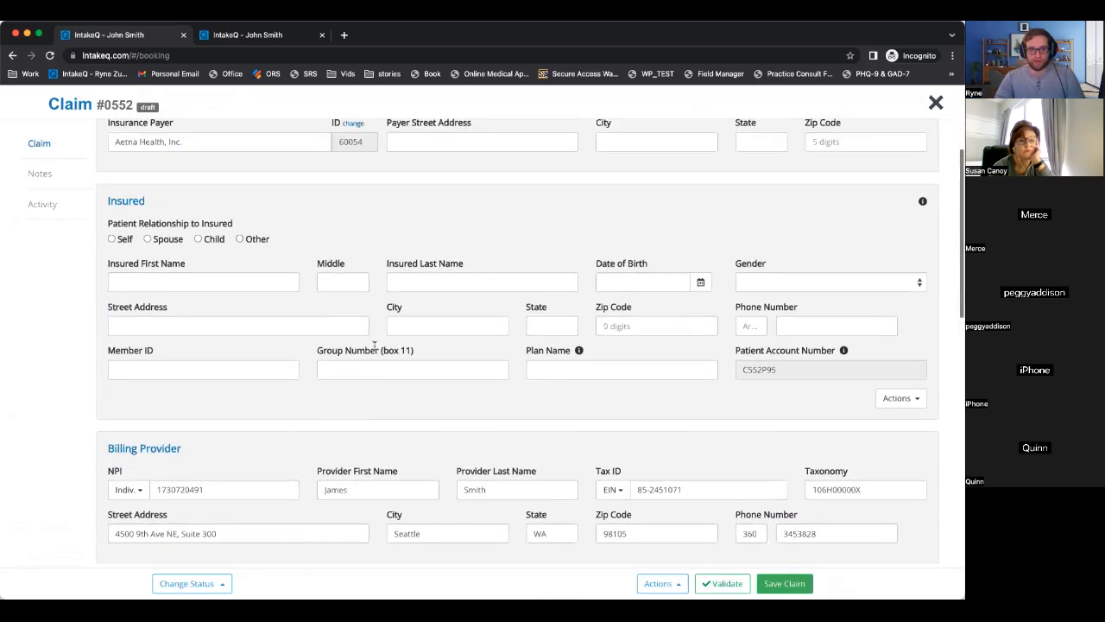
{"action": "scroll", "coordinate": [375, 349], "scroll_direction": "up", "scroll_amount": 5}
{"action": "scroll", "coordinate": [375, 349], "scroll_direction": "down", "scroll_amount": 2}
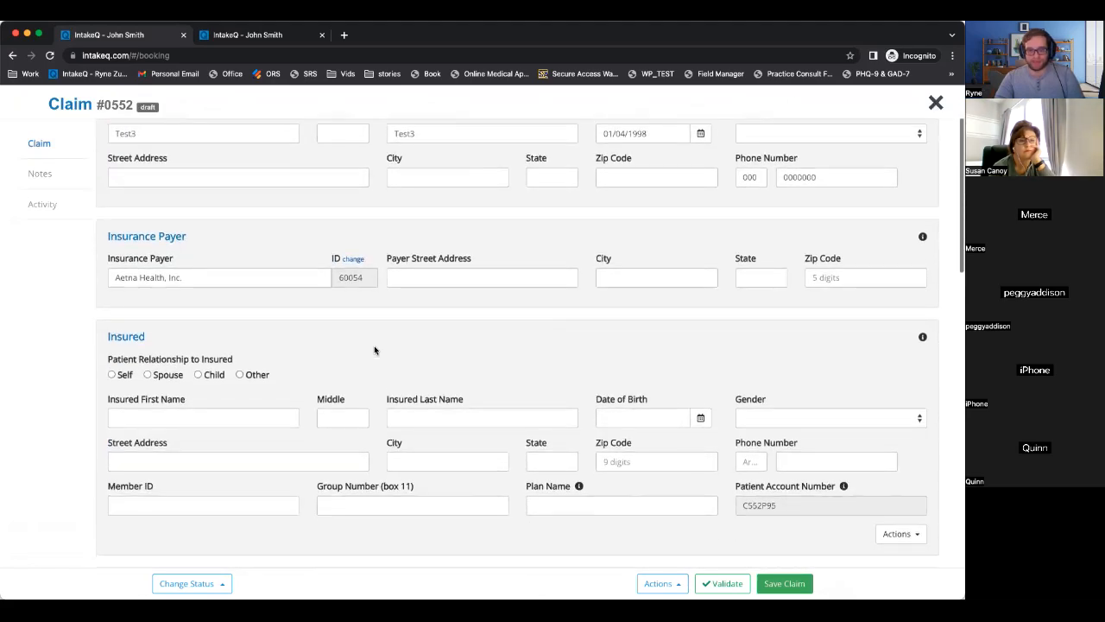
{"action": "scroll", "coordinate": [375, 349], "scroll_direction": "down", "scroll_amount": 5}
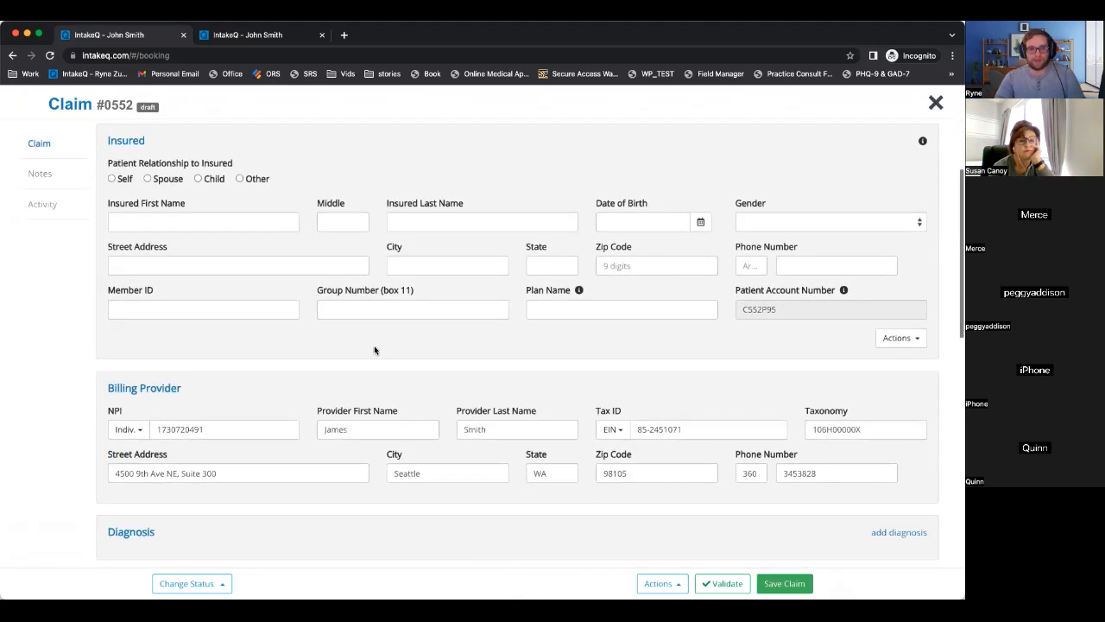
{"action": "scroll", "coordinate": [375, 349], "scroll_direction": "down", "scroll_amount": 1}
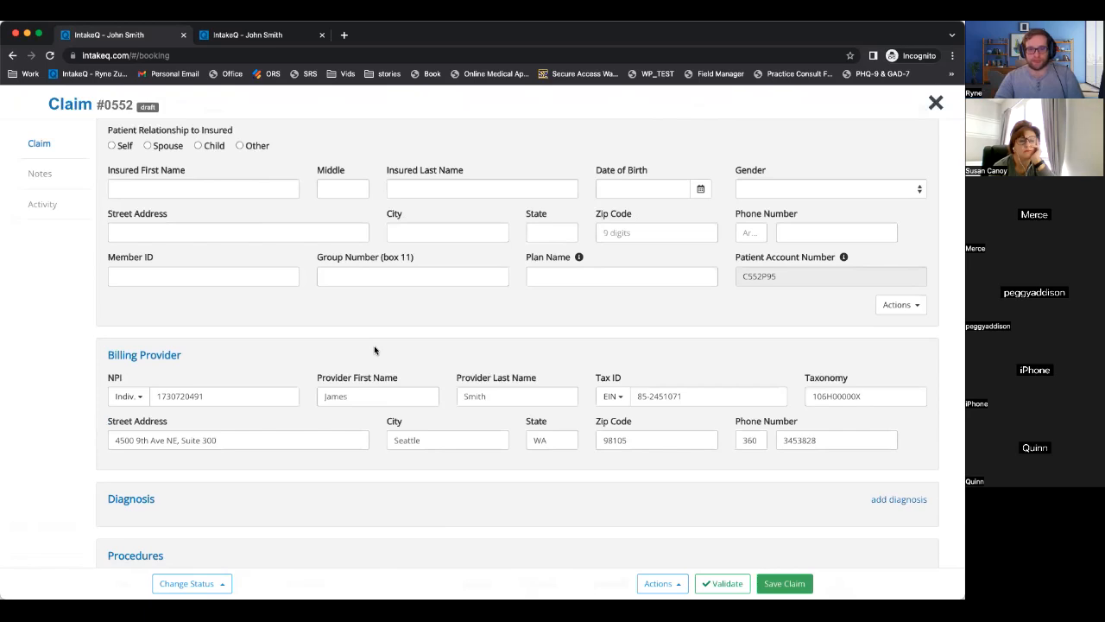
{"action": "scroll", "coordinate": [374, 349], "scroll_direction": "down", "scroll_amount": 10}
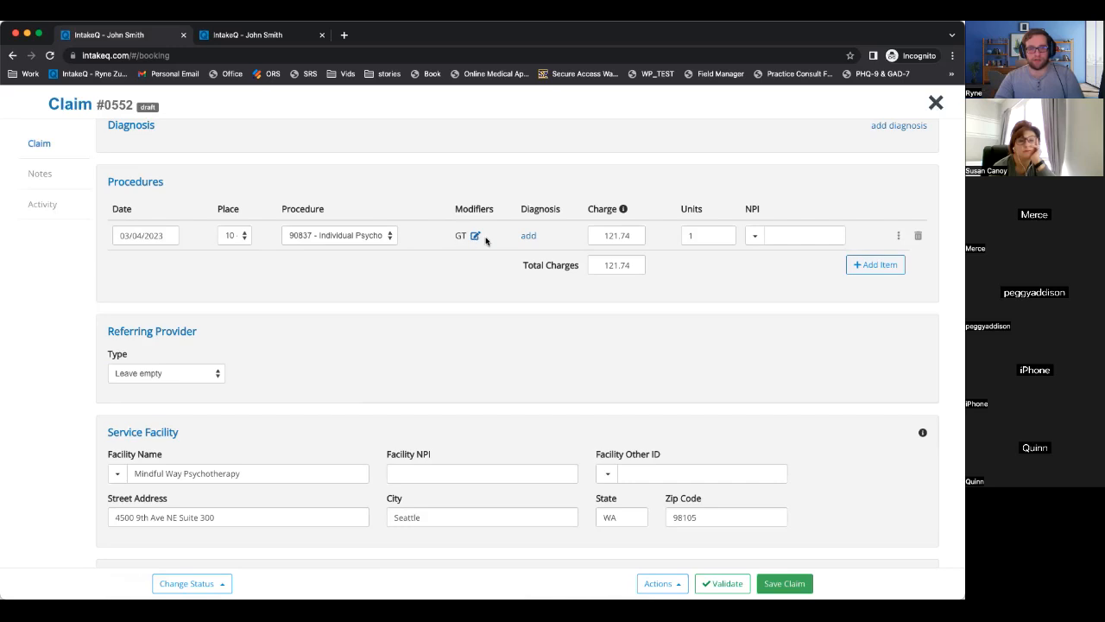
{"action": "scroll", "coordinate": [527, 241], "scroll_direction": "up", "scroll_amount": 1}
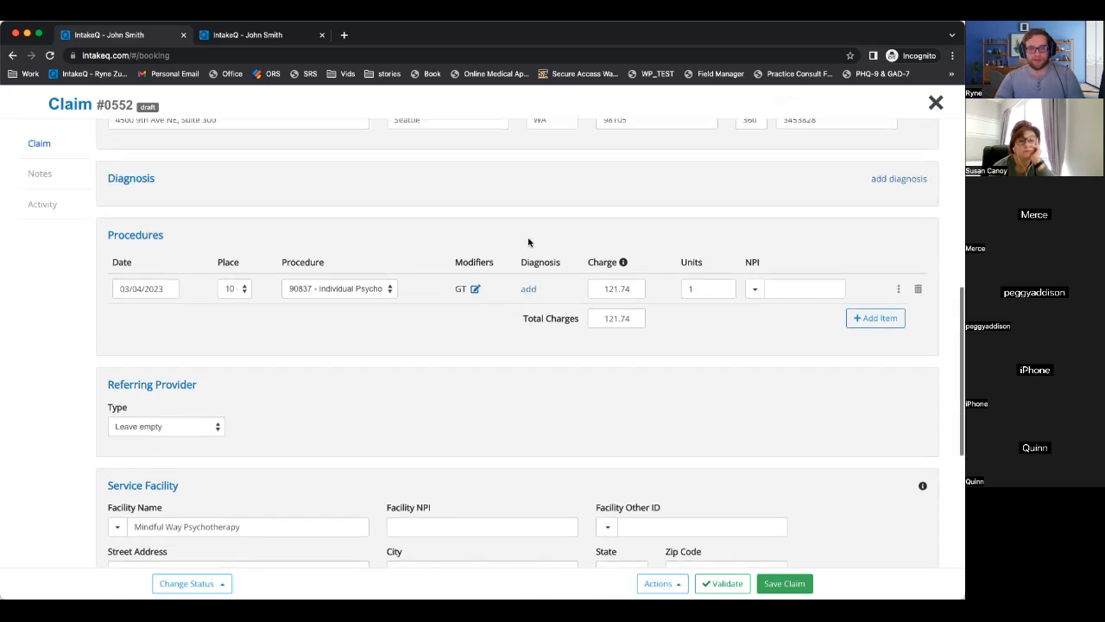
Check the 121.74 charge for 90837 and the procedure's NPI provider options, leaving both unchanged.
{"action": "left_click", "coordinate": [618, 291]}
{"action": "double_click", "coordinate": [618, 291]}
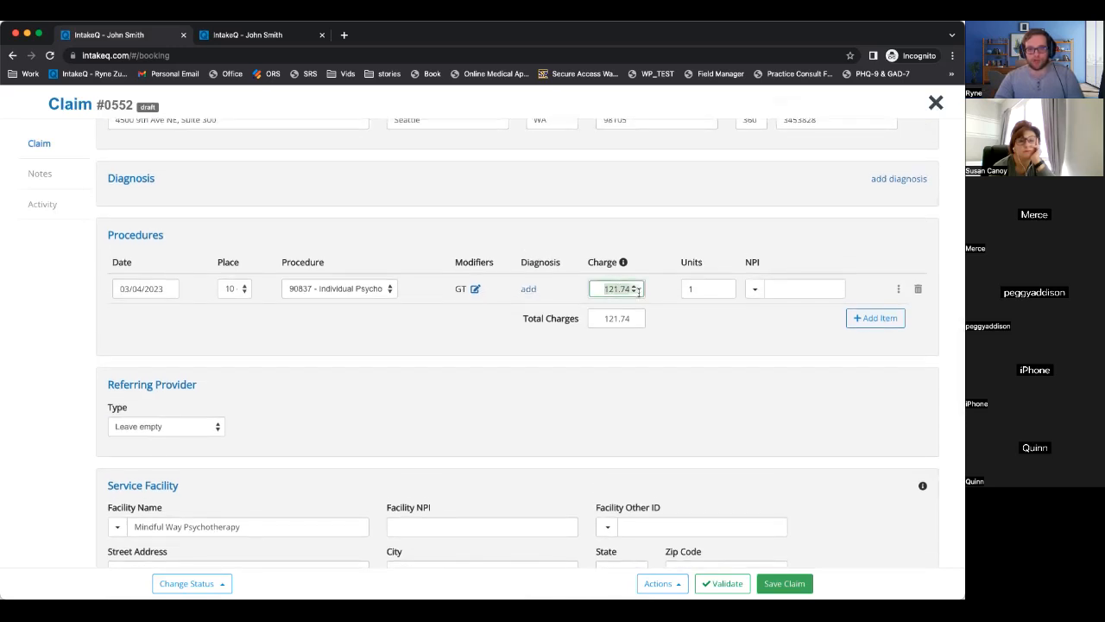
{"action": "left_click", "coordinate": [683, 320]}
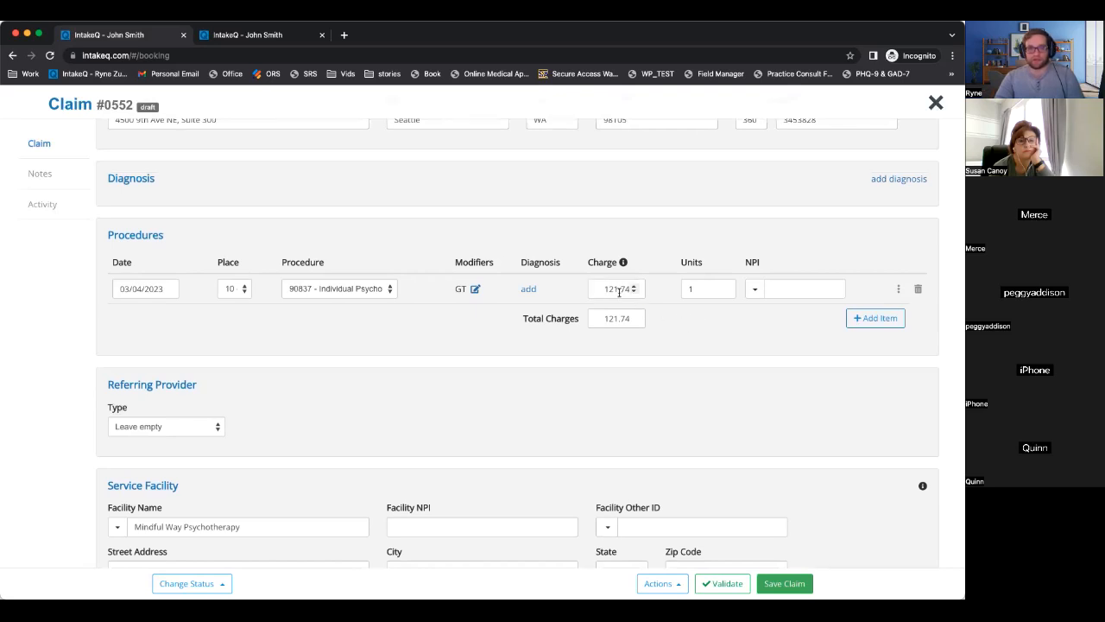
{"action": "left_click", "coordinate": [756, 290]}
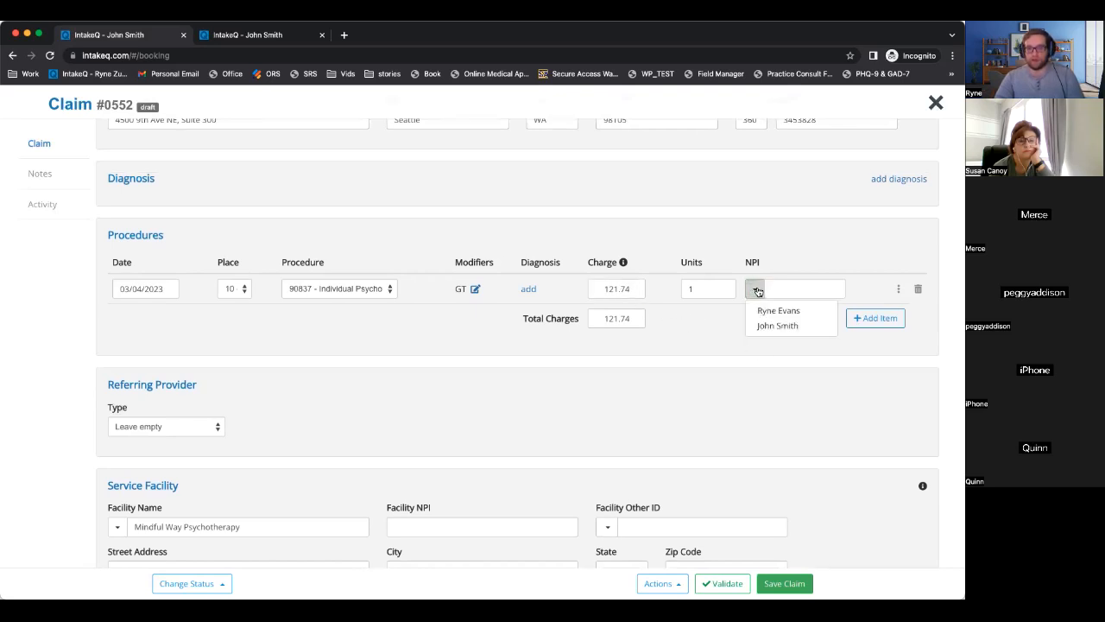
{"action": "left_click", "coordinate": [755, 349]}
{"action": "left_click", "coordinate": [775, 288]}
{"action": "scroll", "coordinate": [740, 354], "scroll_direction": "down", "scroll_amount": 5}
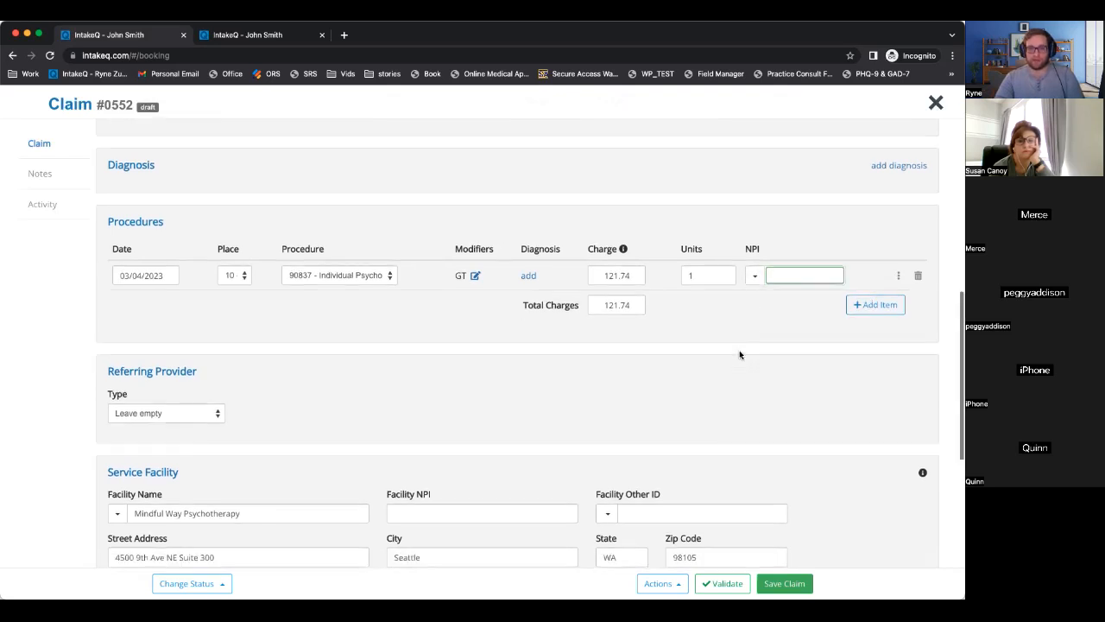
{"action": "scroll", "coordinate": [207, 260], "scroll_direction": "down", "scroll_amount": 1}
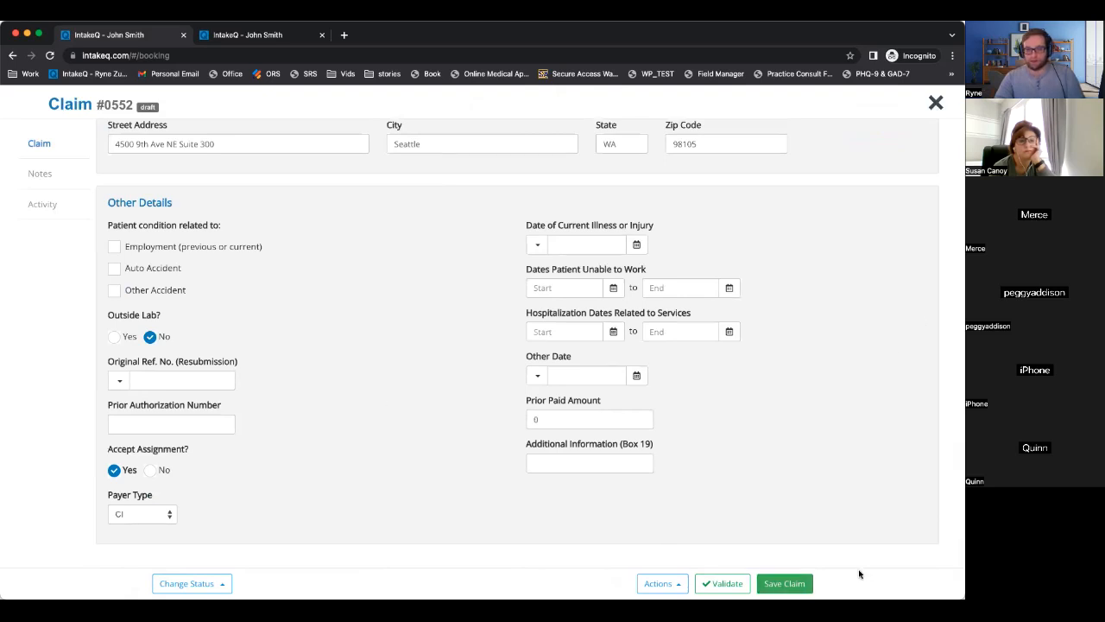
Save claim #0552, set its status to Submitted, and close it.
{"action": "left_click", "coordinate": [788, 584]}
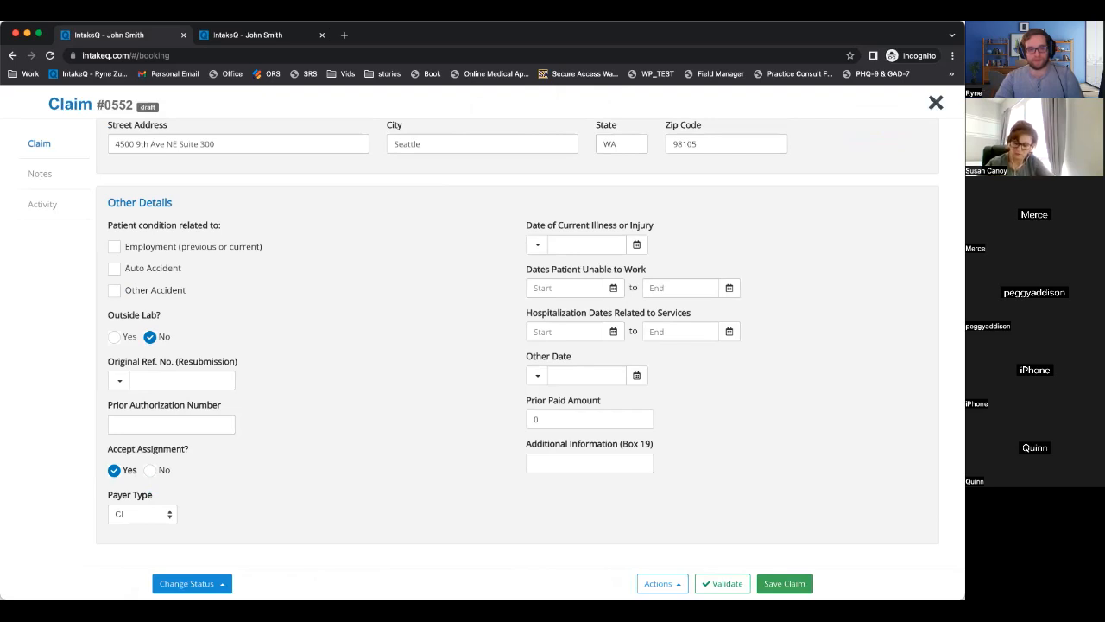
{"action": "left_click", "coordinate": [192, 583]}
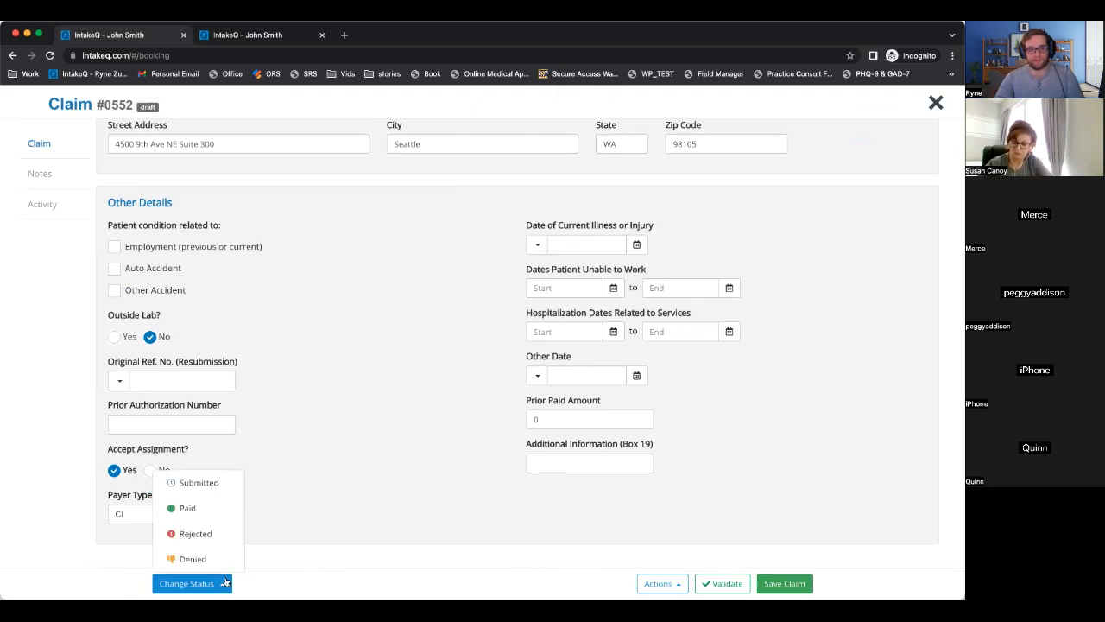
{"action": "left_click", "coordinate": [199, 484]}
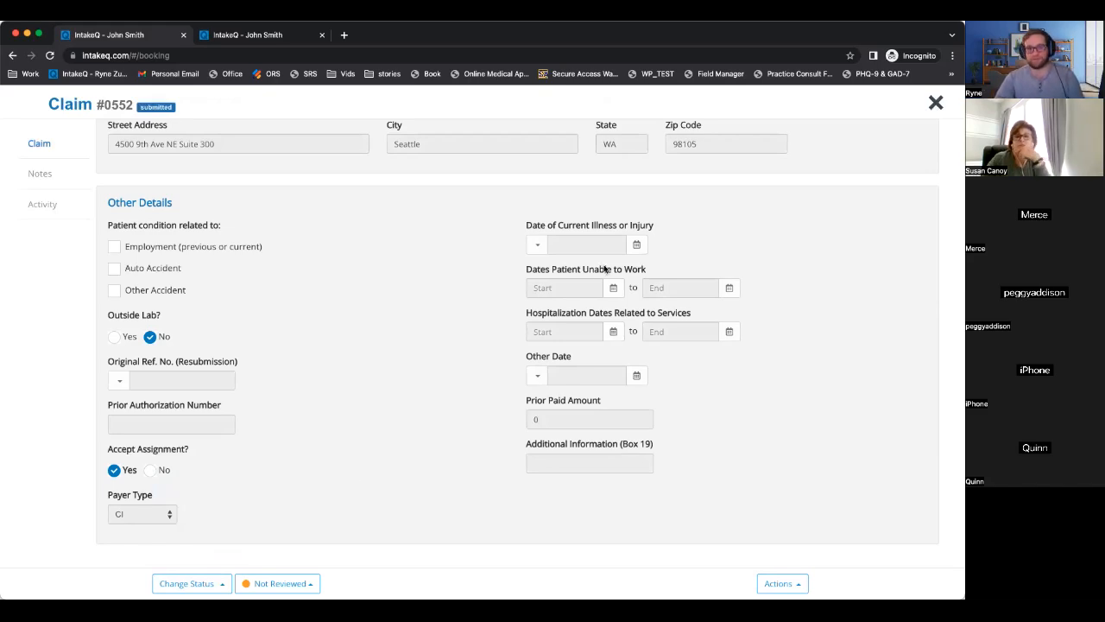
{"action": "scroll", "coordinate": [353, 484], "scroll_direction": "up", "scroll_amount": 5}
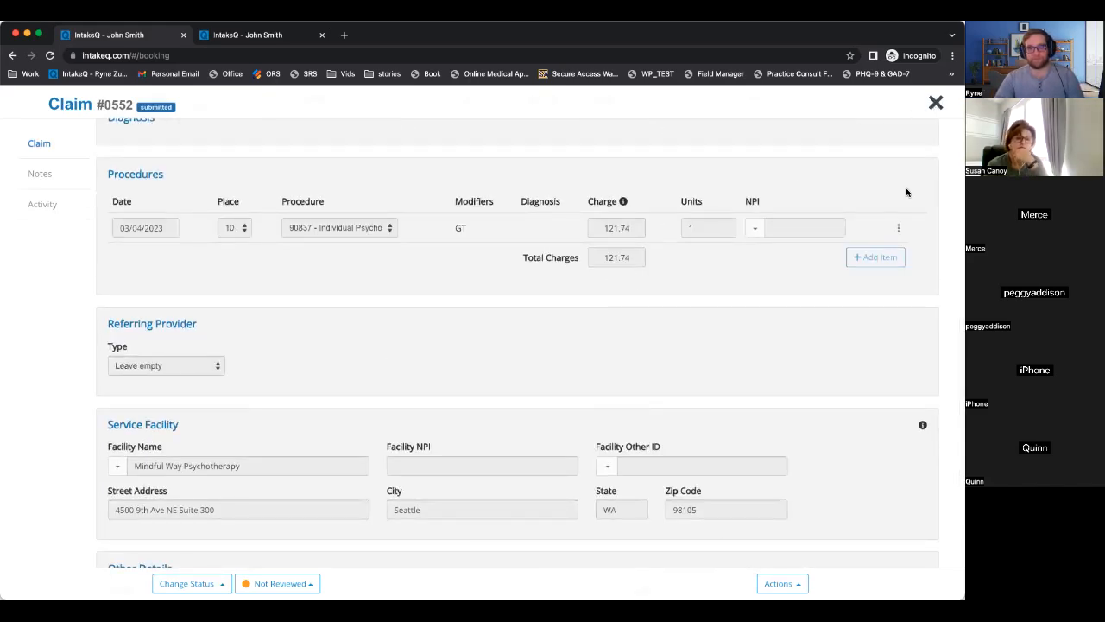
{"action": "scroll", "coordinate": [909, 164], "scroll_direction": "up", "scroll_amount": 10}
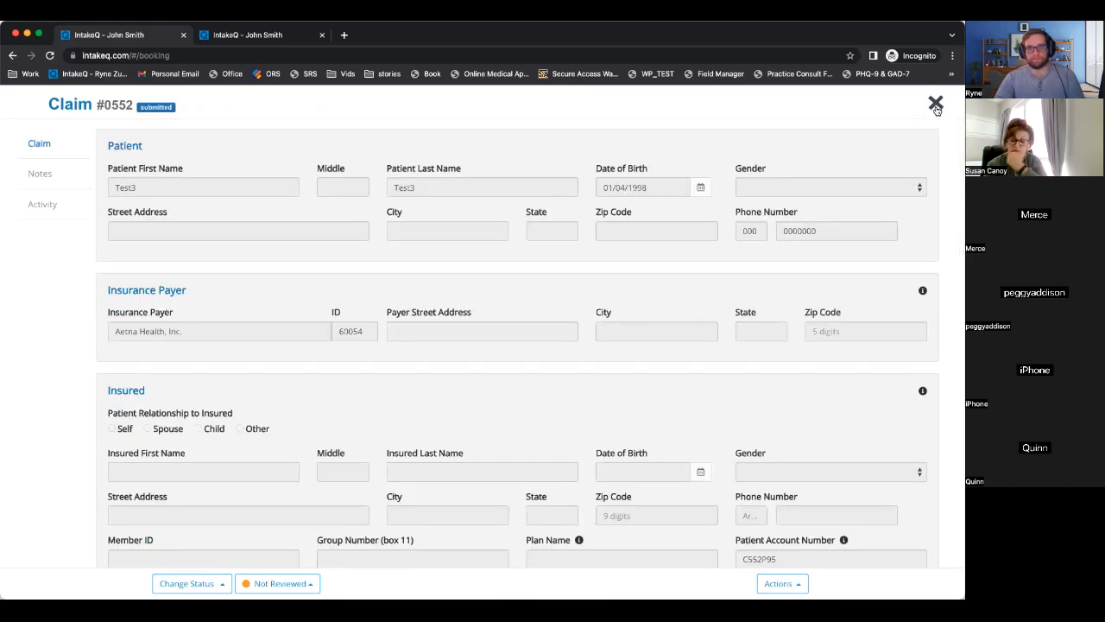
{"action": "left_click", "coordinate": [935, 104]}
Book the test client on Friday 3 at 10am without a confirmation email.
{"action": "left_click", "coordinate": [335, 559]}
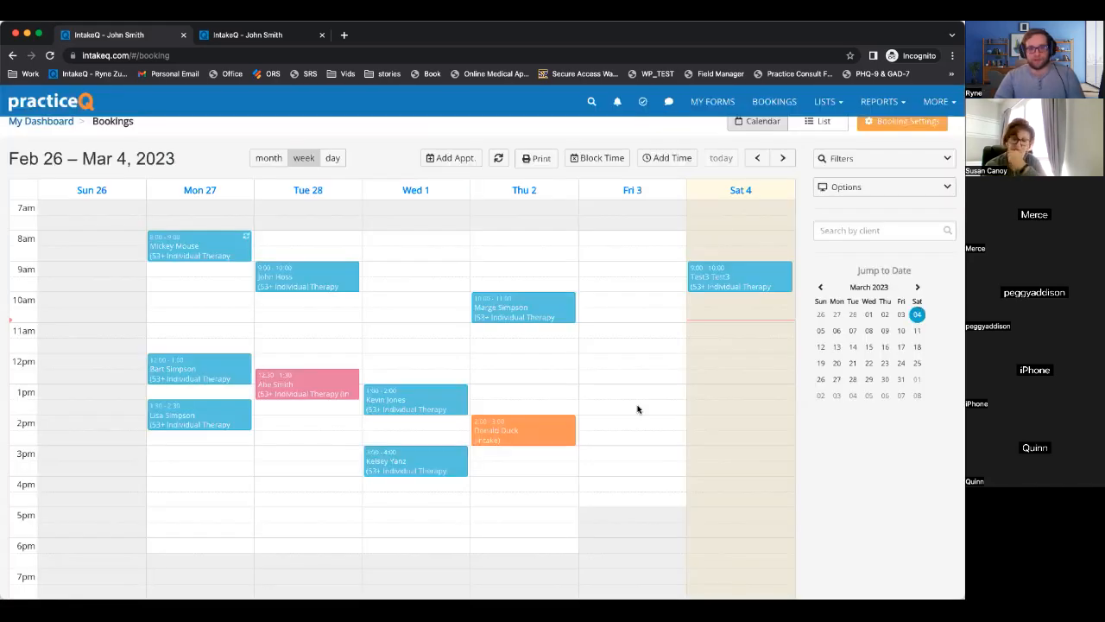
{"action": "left_click", "coordinate": [620, 303]}
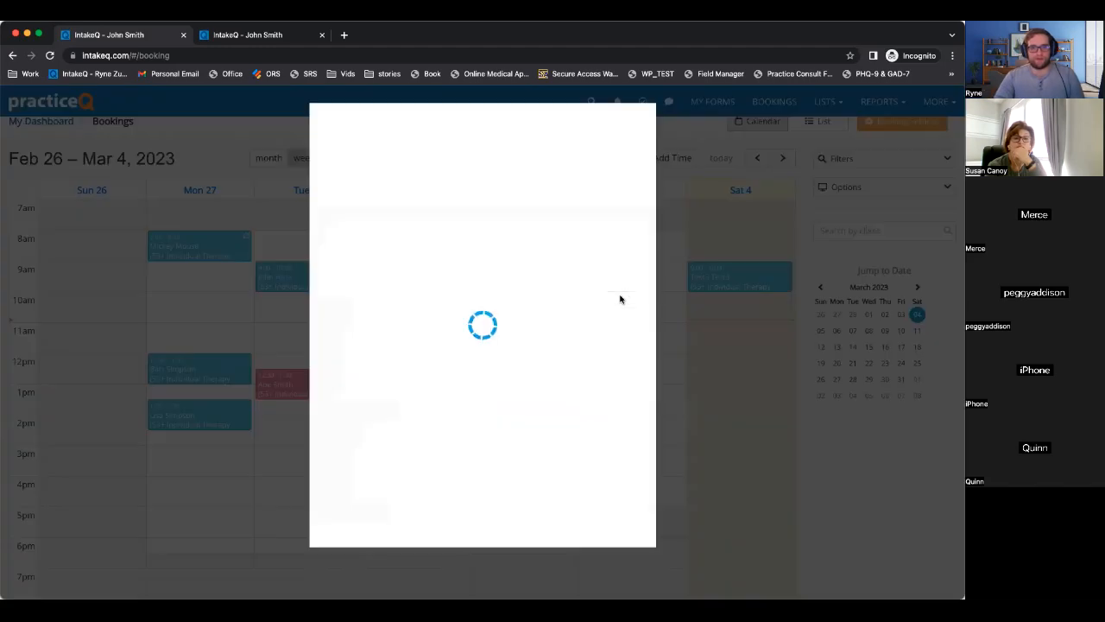
{"action": "type", "text": "test"}
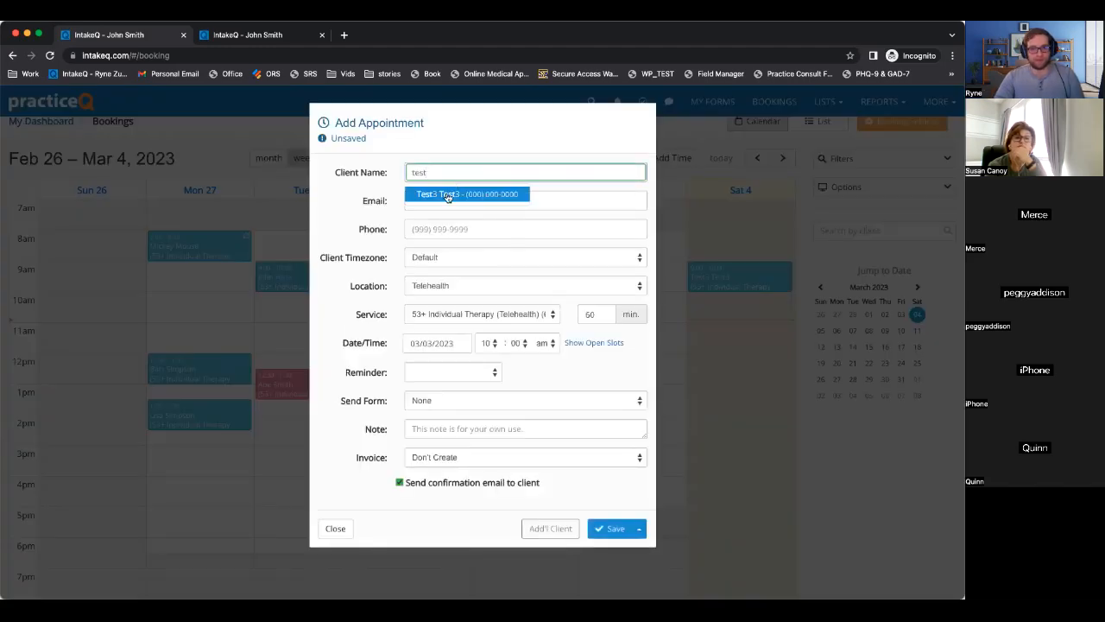
{"action": "left_click", "coordinate": [444, 190]}
{"action": "left_click", "coordinate": [610, 520]}
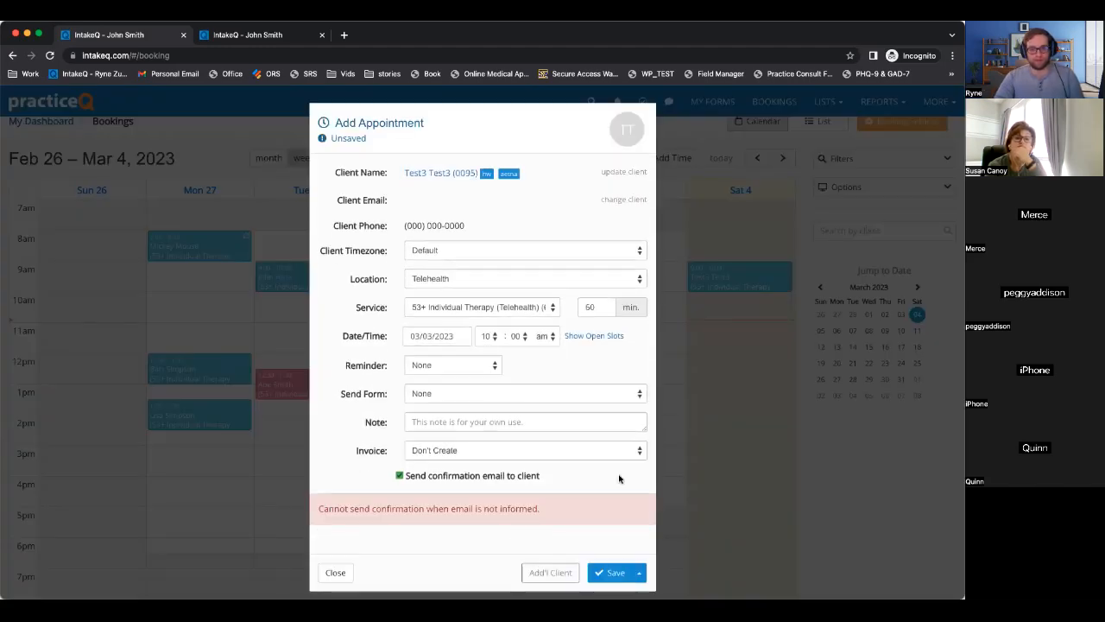
{"action": "left_click", "coordinate": [400, 465]}
{"action": "left_click", "coordinate": [608, 559]}
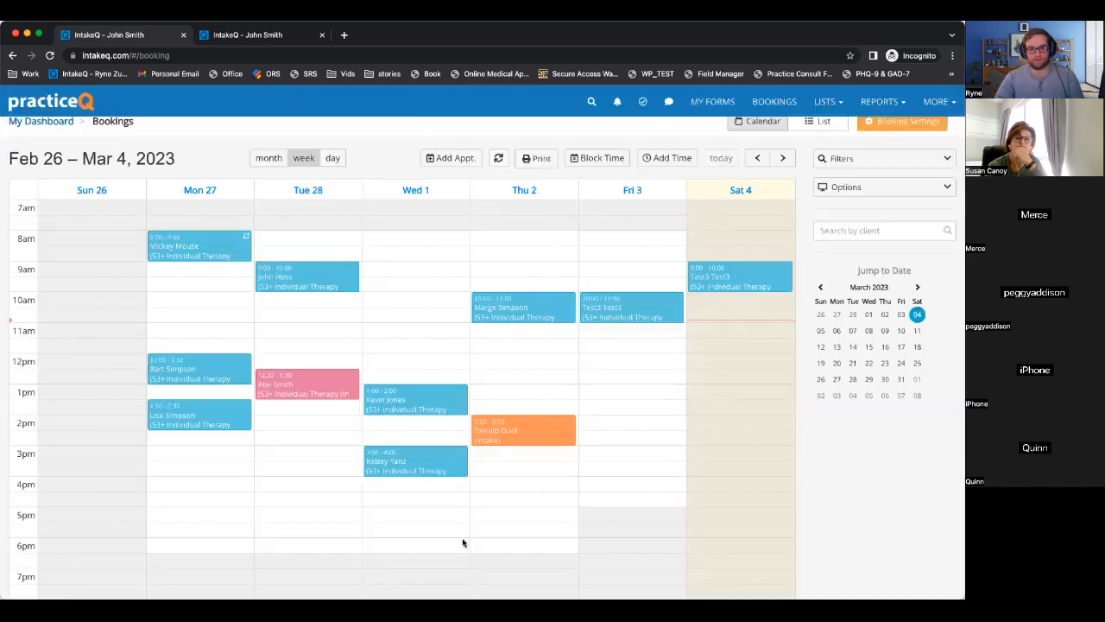
Create claim #0553 for the March 3 session, mark it Submitted, and close the claim and appointment.
{"action": "left_click", "coordinate": [607, 310]}
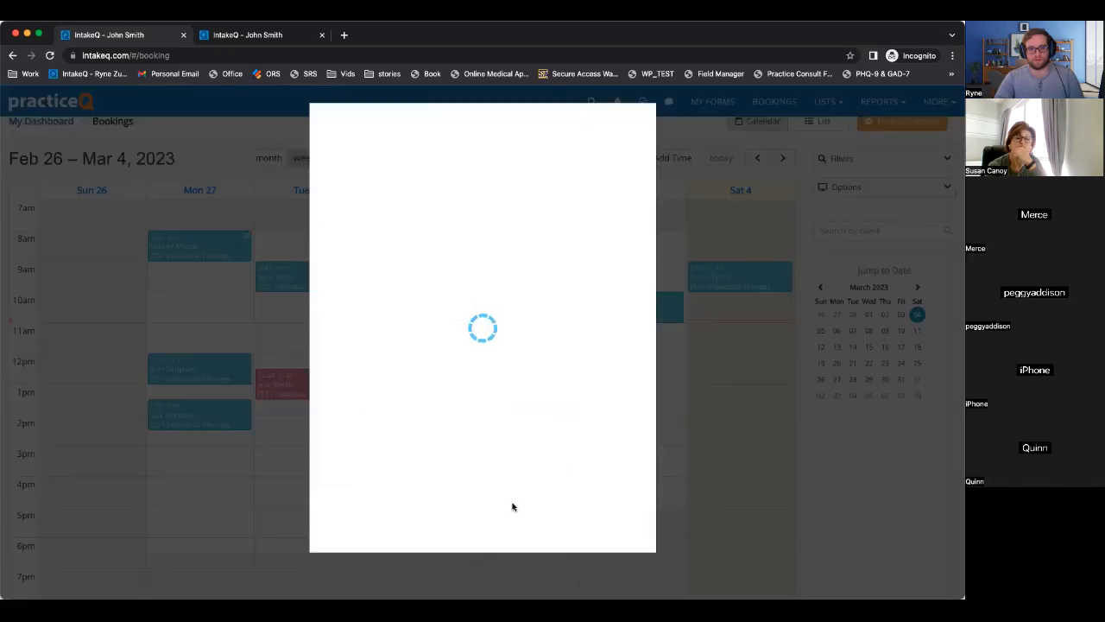
{"action": "left_click", "coordinate": [504, 533]}
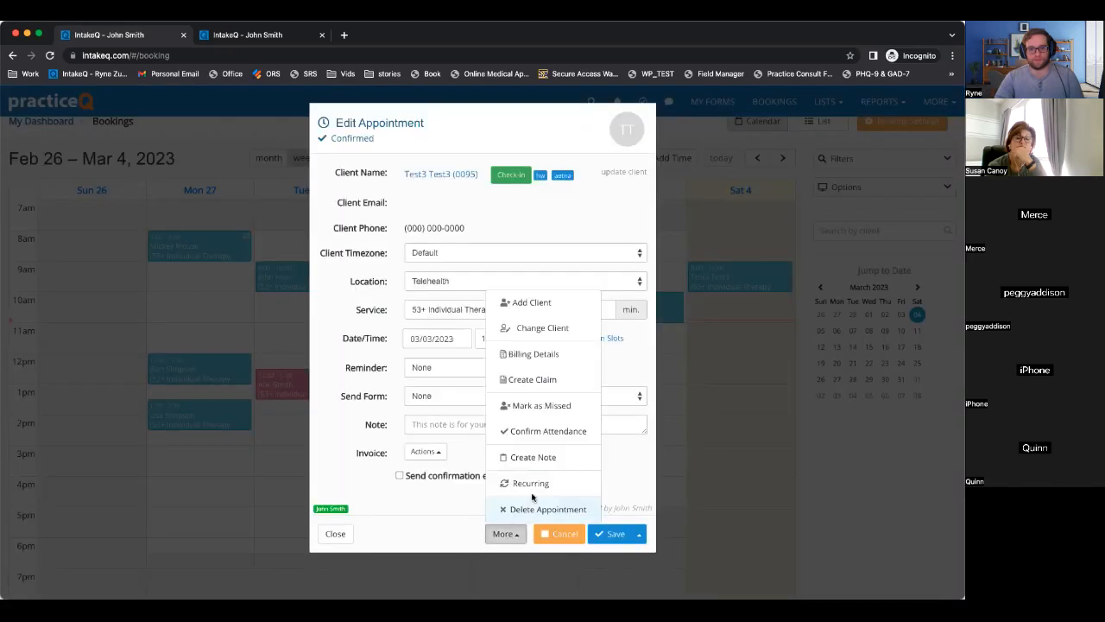
{"action": "left_click", "coordinate": [537, 381]}
{"action": "left_click", "coordinate": [365, 293]}
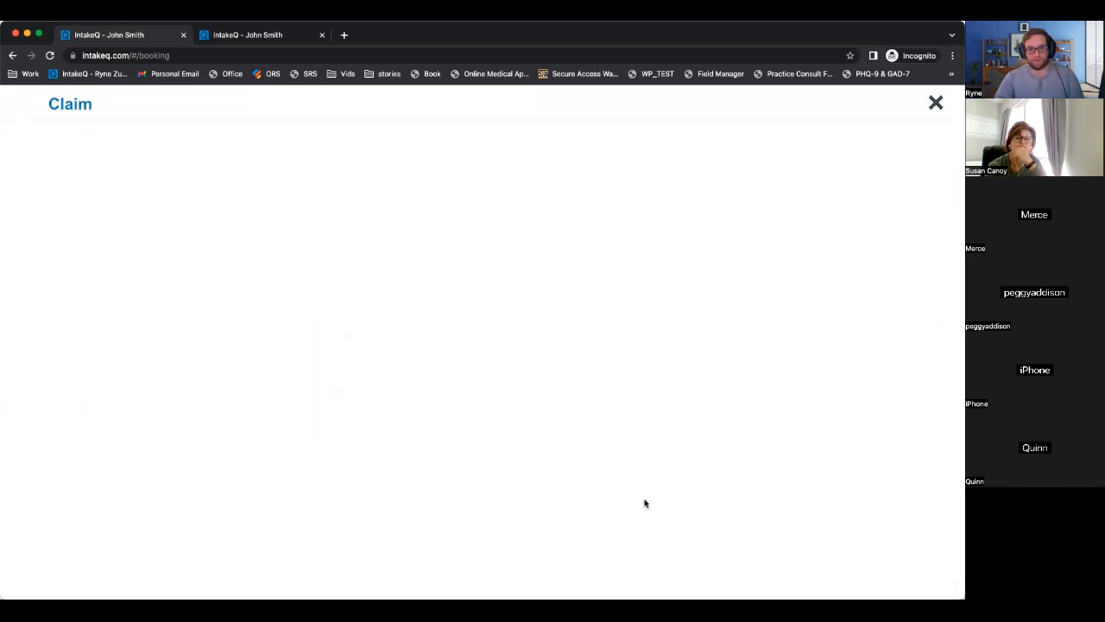
{"action": "scroll", "coordinate": [657, 518], "scroll_direction": "down", "scroll_amount": 5}
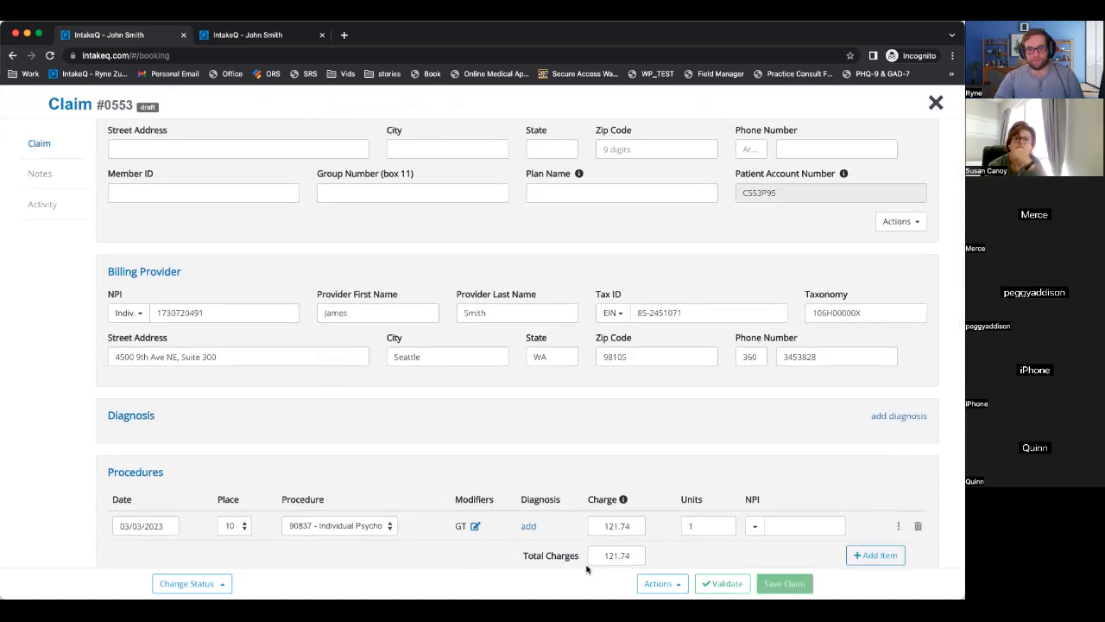
{"action": "left_click", "coordinate": [186, 583]}
{"action": "left_click", "coordinate": [240, 484]}
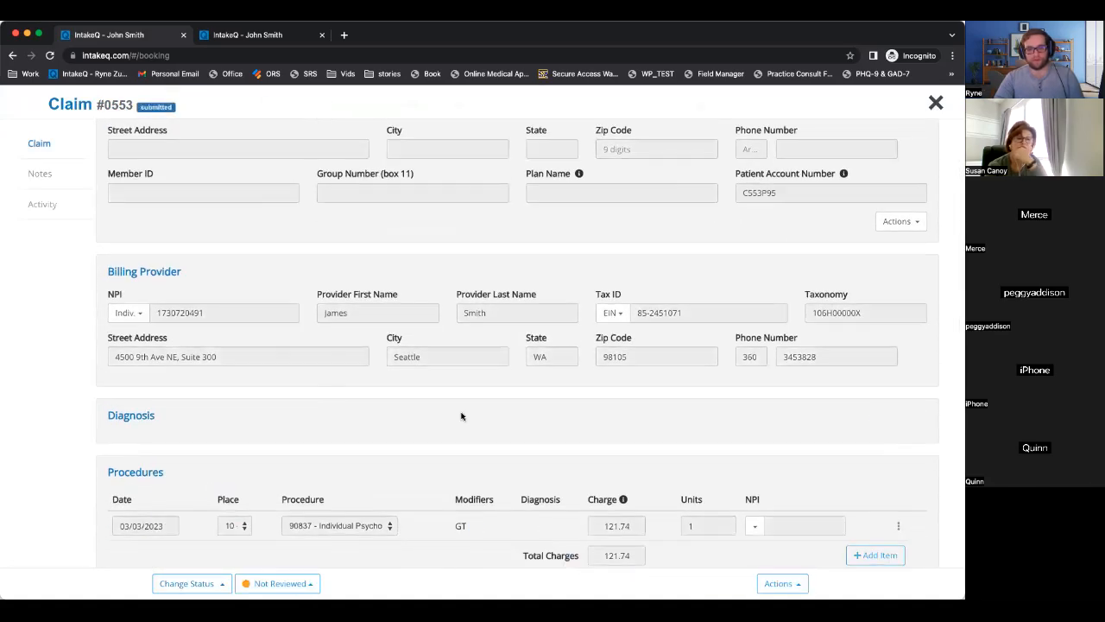
{"action": "left_click", "coordinate": [935, 103]}
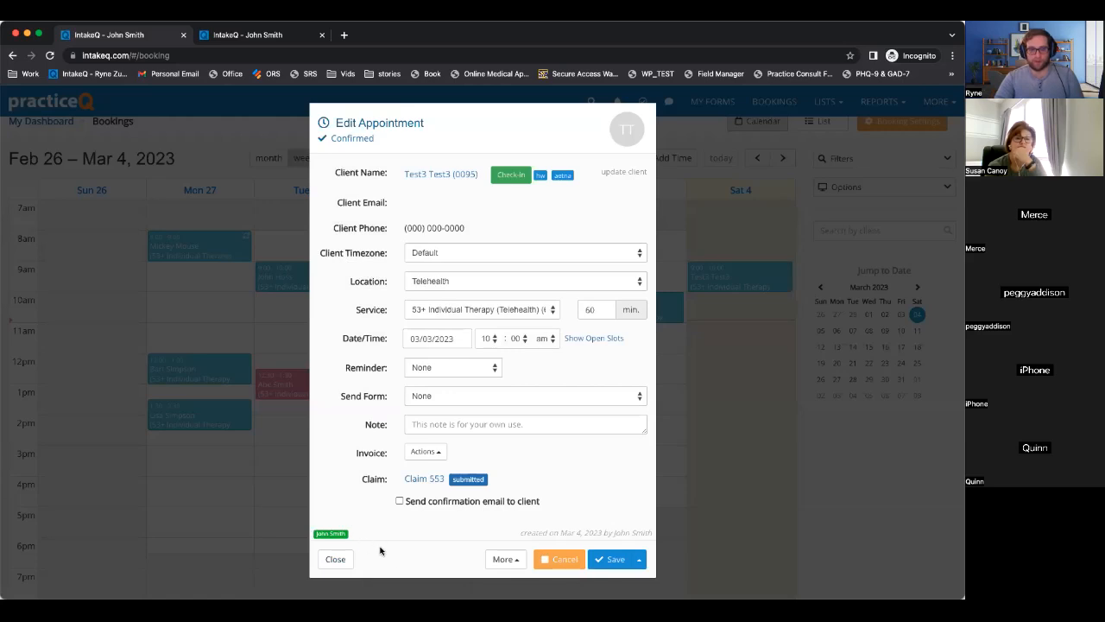
{"action": "left_click", "coordinate": [342, 565]}
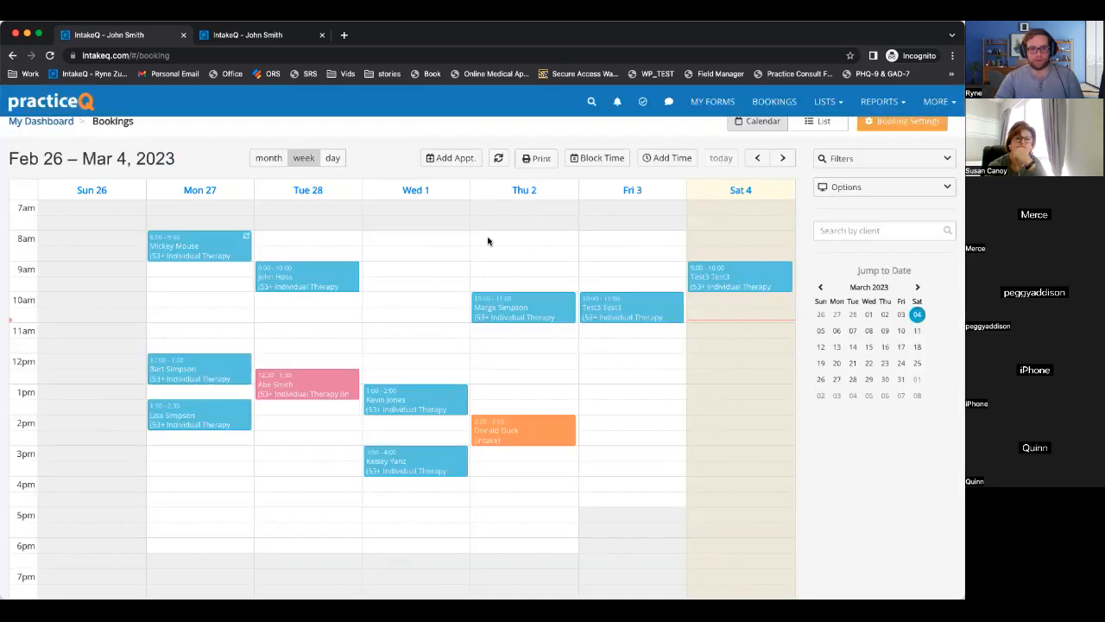
{"action": "left_click", "coordinate": [411, 263]}
Book the test client on Wednesday, March 1 at 9am without a confirmation email.
{"action": "type", "text": "t3 T"}
{"action": "type", "text": "est"}
{"action": "left_click", "coordinate": [449, 191]}
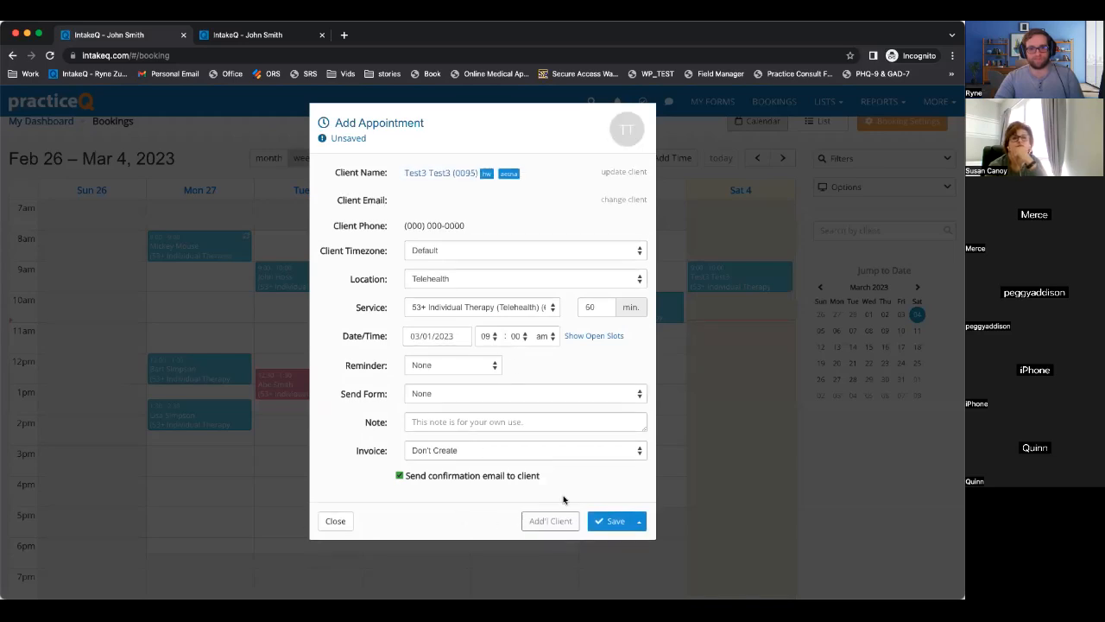
{"action": "left_click", "coordinate": [476, 475]}
{"action": "left_click", "coordinate": [615, 521]}
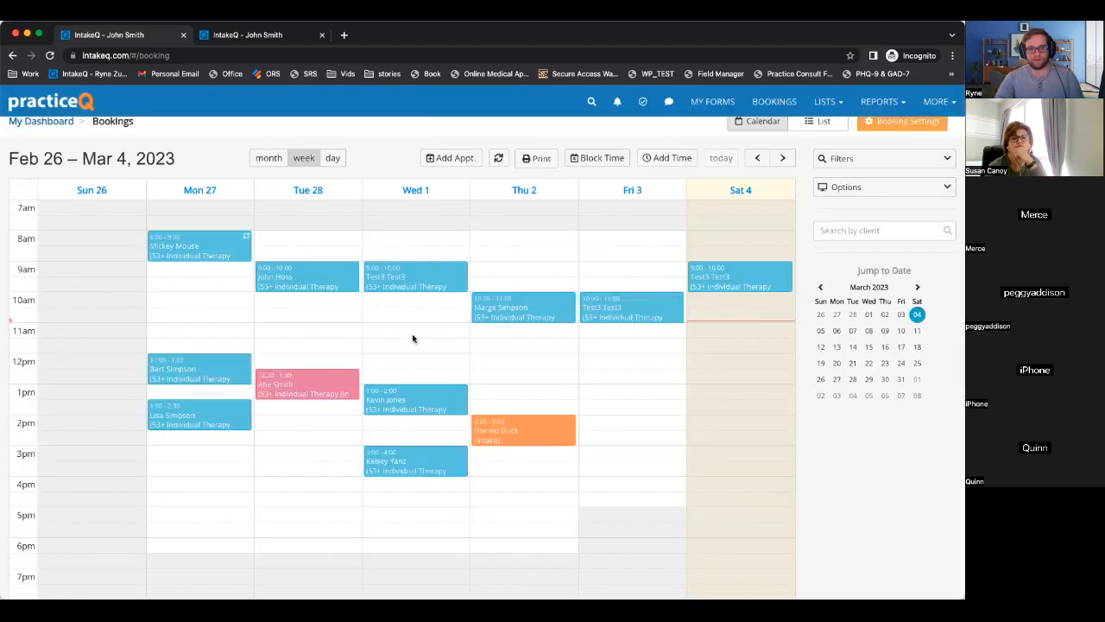
Create claim #0554 for the Wed 1 appointment, mark it Submitted, and close it.
{"action": "left_click", "coordinate": [399, 275]}
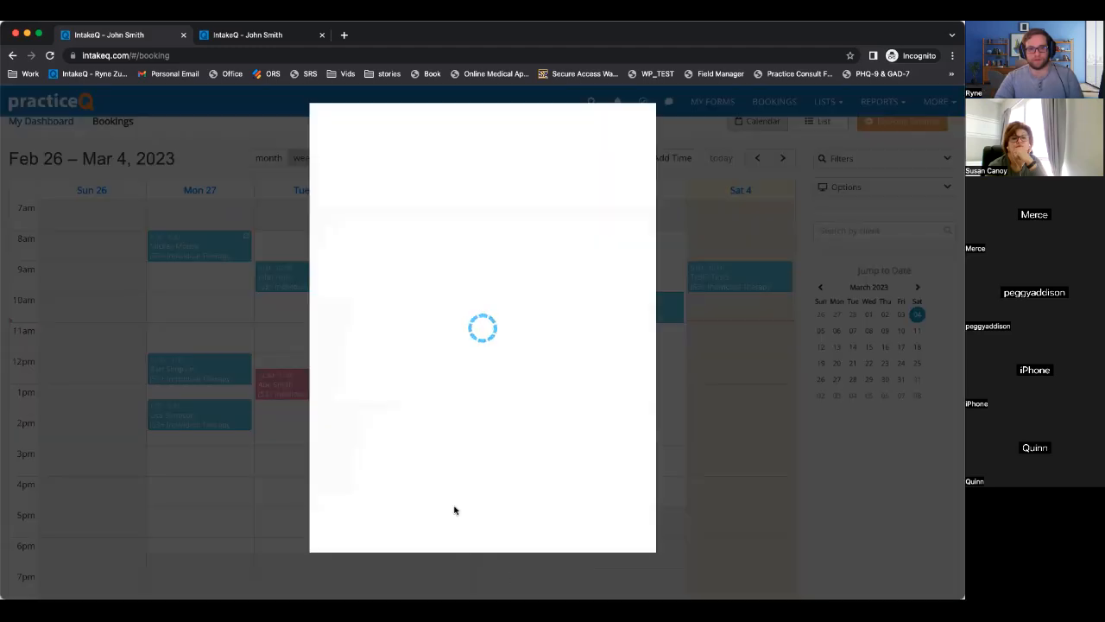
{"action": "left_click", "coordinate": [503, 533]}
{"action": "left_click", "coordinate": [527, 380]}
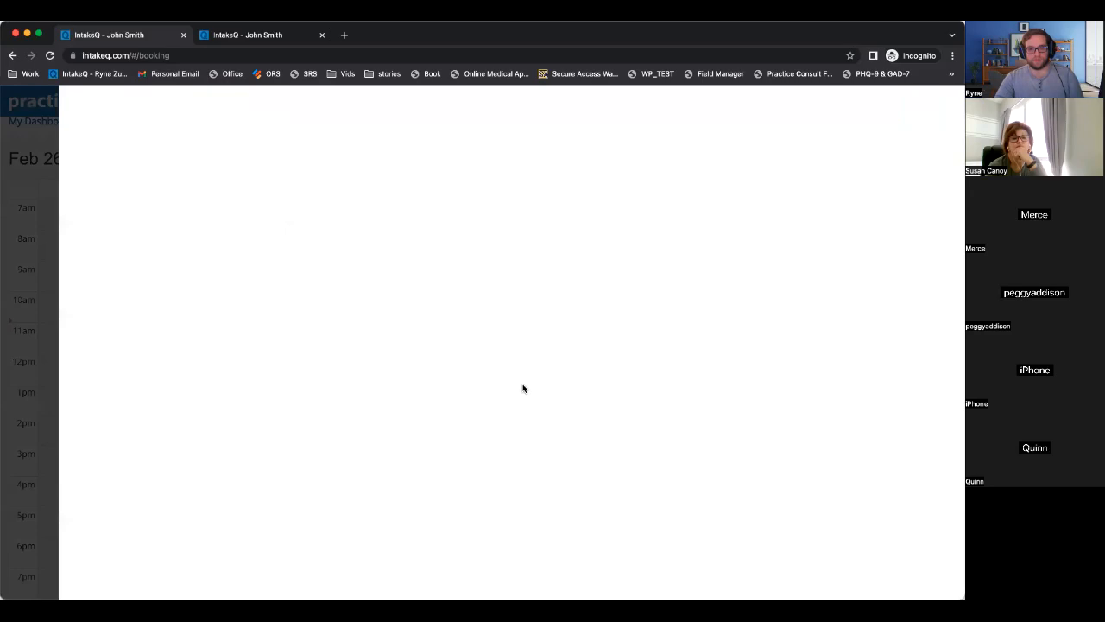
{"action": "scroll", "coordinate": [444, 458], "scroll_direction": "down", "scroll_amount": 10}
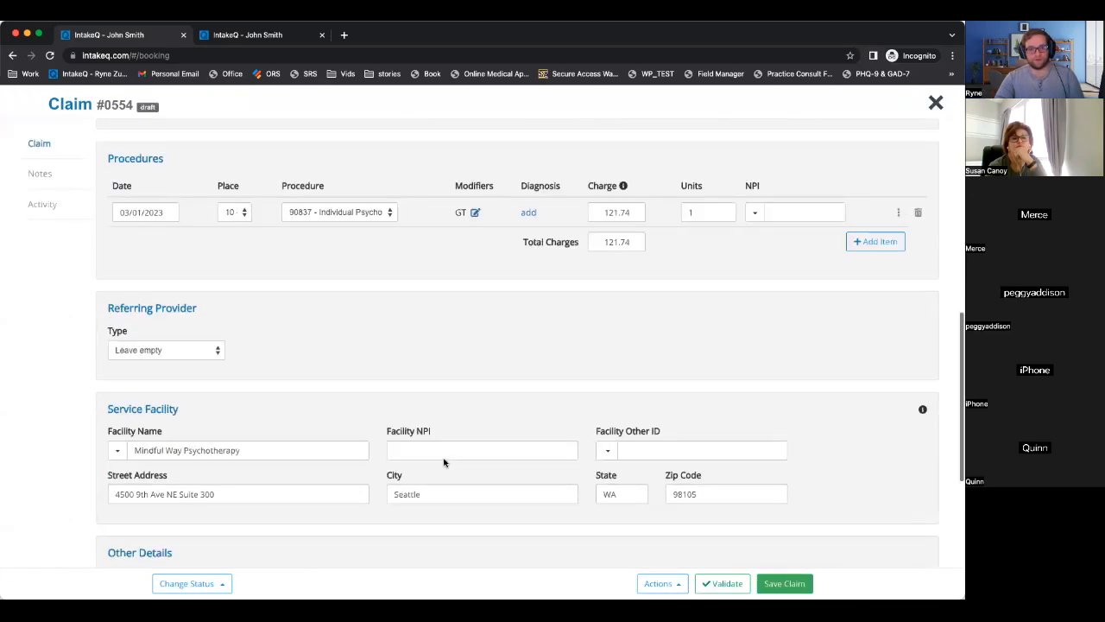
{"action": "left_click", "coordinate": [191, 583]}
{"action": "left_click", "coordinate": [220, 481]}
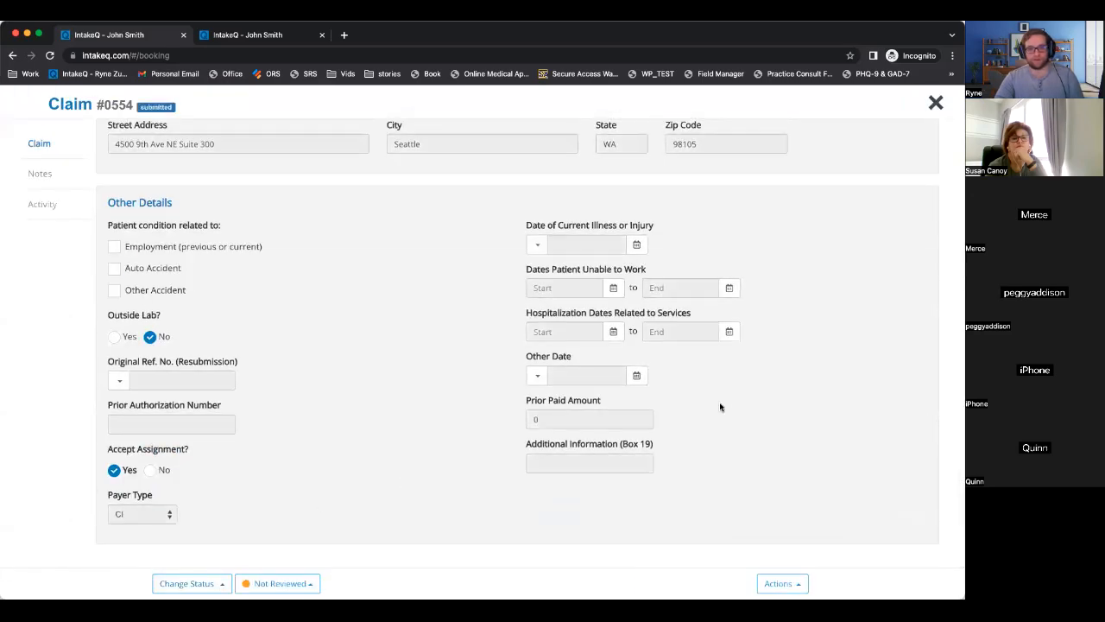
{"action": "left_click", "coordinate": [934, 105]}
{"action": "left_click", "coordinate": [792, 451]}
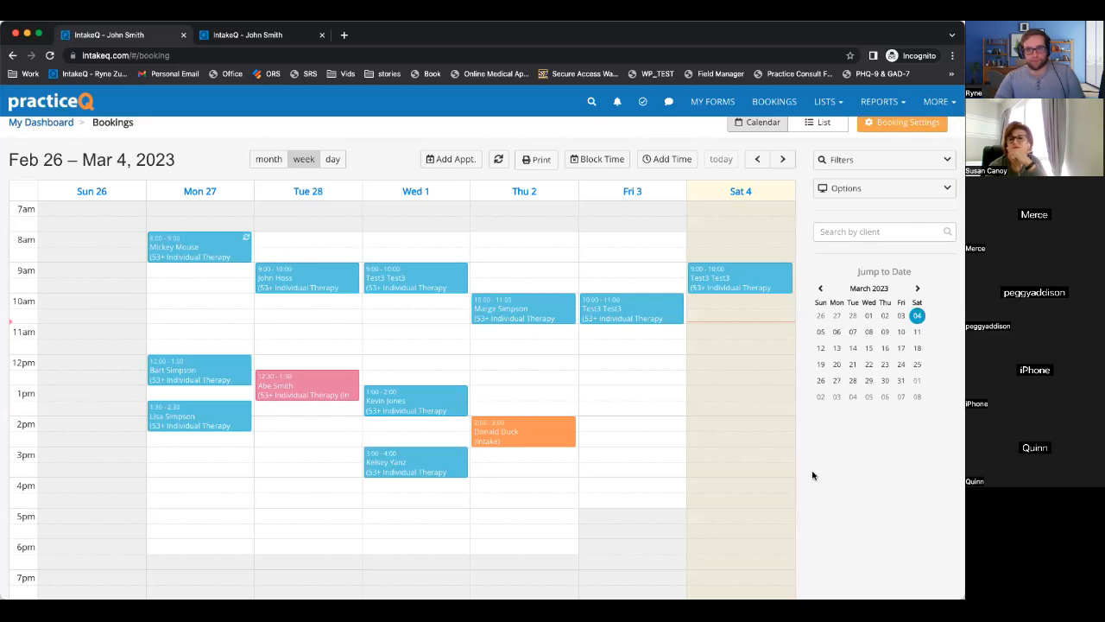
{"action": "scroll", "coordinate": [812, 475], "scroll_direction": "down", "scroll_amount": 1}
{"action": "scroll", "coordinate": [812, 475], "scroll_direction": "up", "scroll_amount": 1}
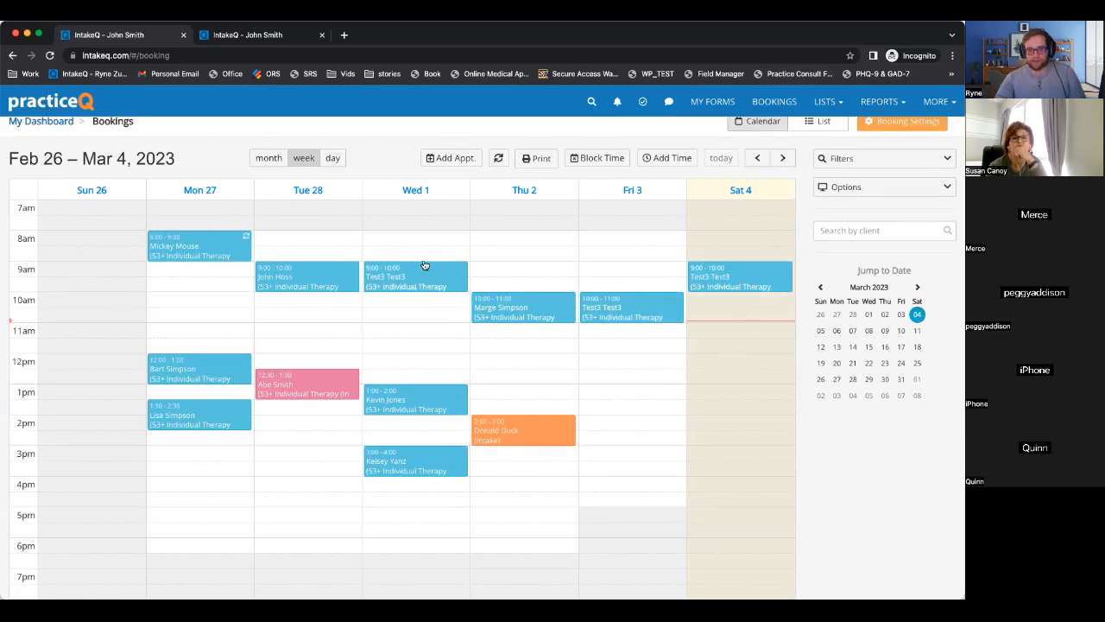
Open the Claims list and filter by Session Date to show the three $121.74 Aetna claims.
{"action": "scroll", "coordinate": [774, 245], "scroll_direction": "up", "scroll_amount": 1}
{"action": "scroll", "coordinate": [775, 240], "scroll_direction": "down", "scroll_amount": 1}
{"action": "left_click", "coordinate": [825, 102]}
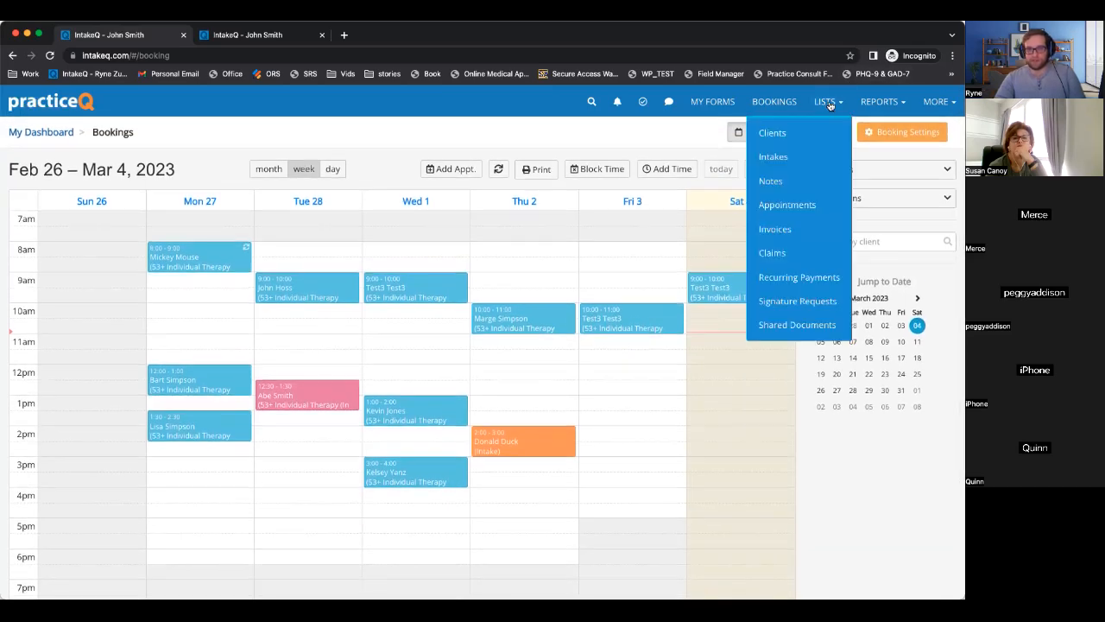
{"action": "left_click", "coordinate": [773, 254]}
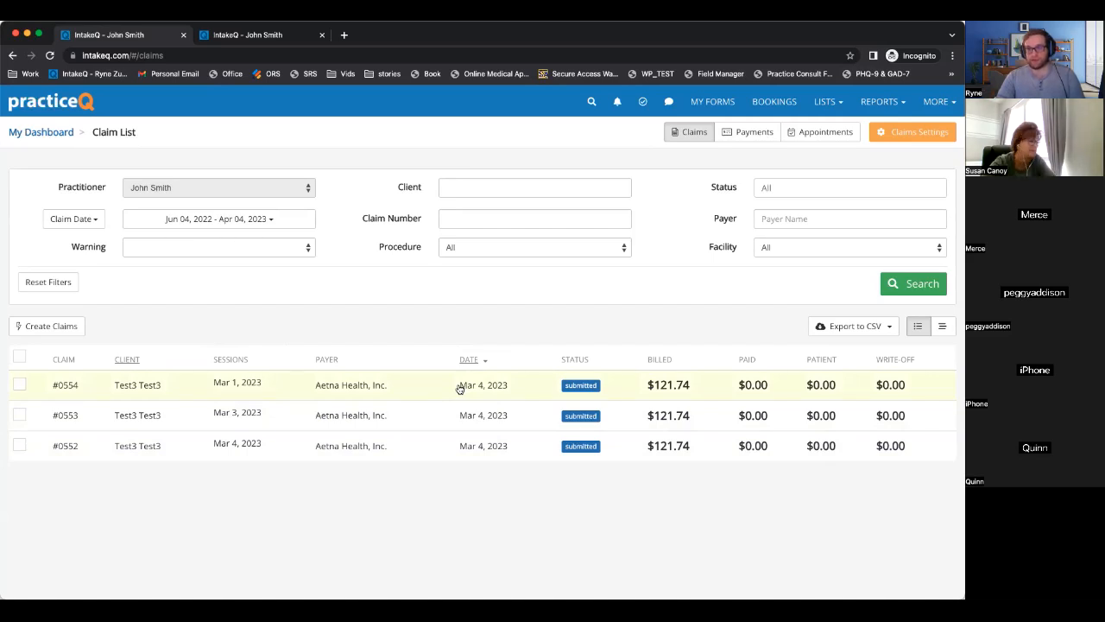
{"action": "left_click_drag", "start_coordinate": [223, 358], "coordinate": [258, 363]}
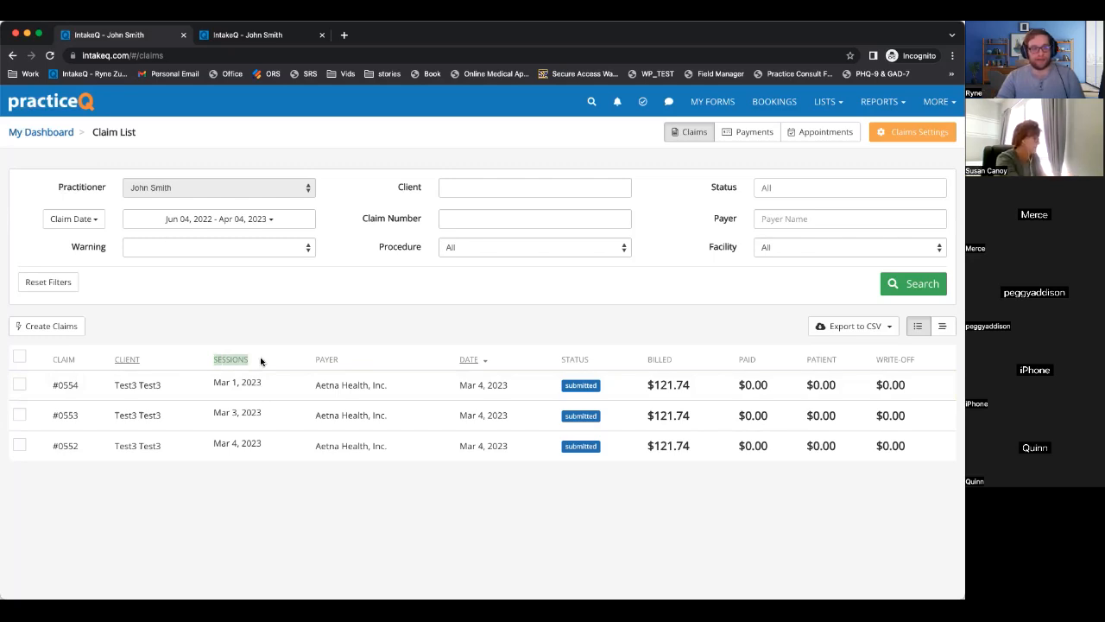
{"action": "left_click", "coordinate": [258, 361]}
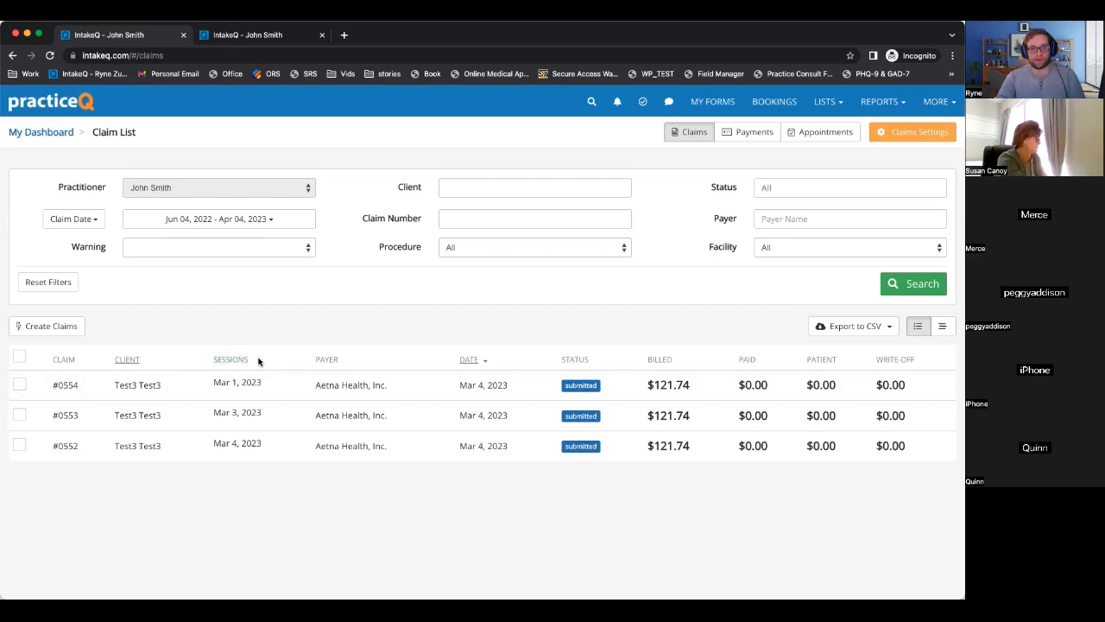
{"action": "left_click", "coordinate": [78, 222]}
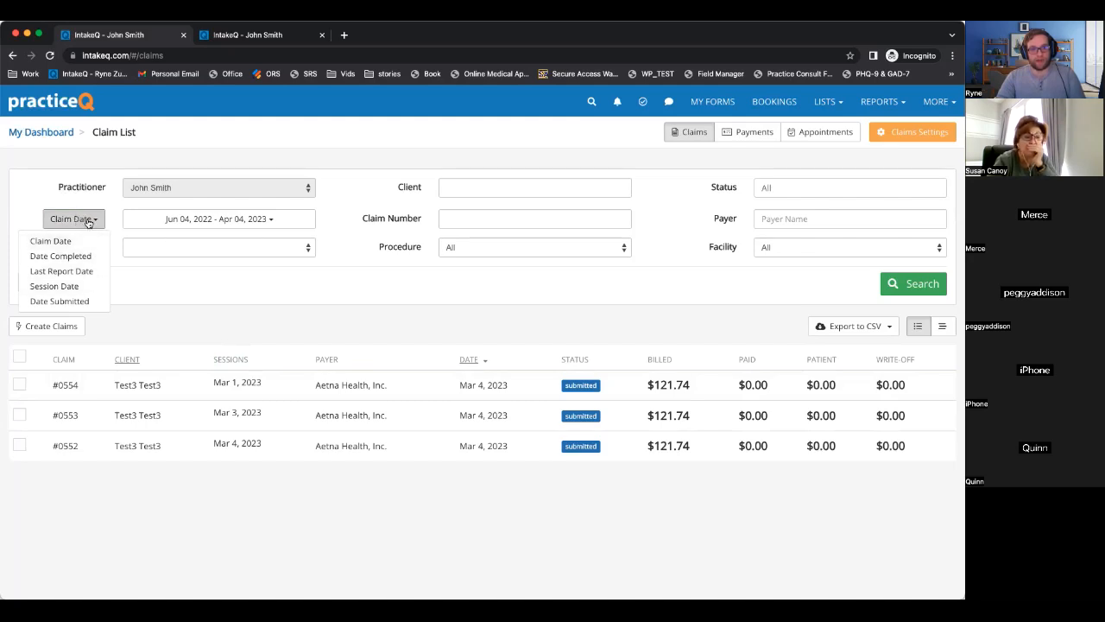
{"action": "left_click", "coordinate": [55, 286]}
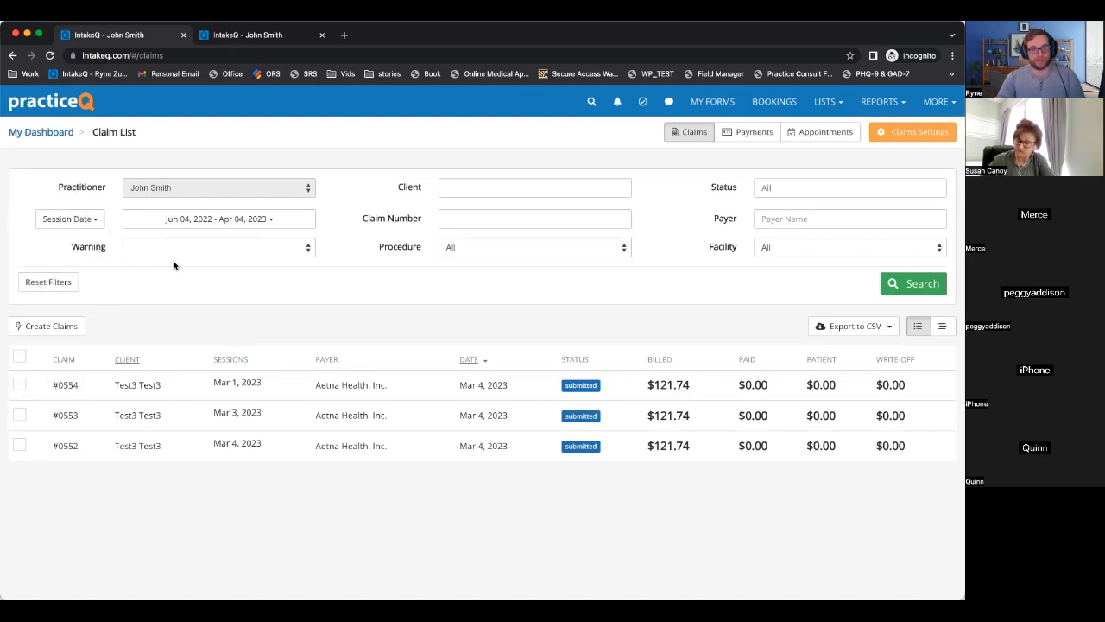
{"action": "left_click", "coordinate": [903, 285]}
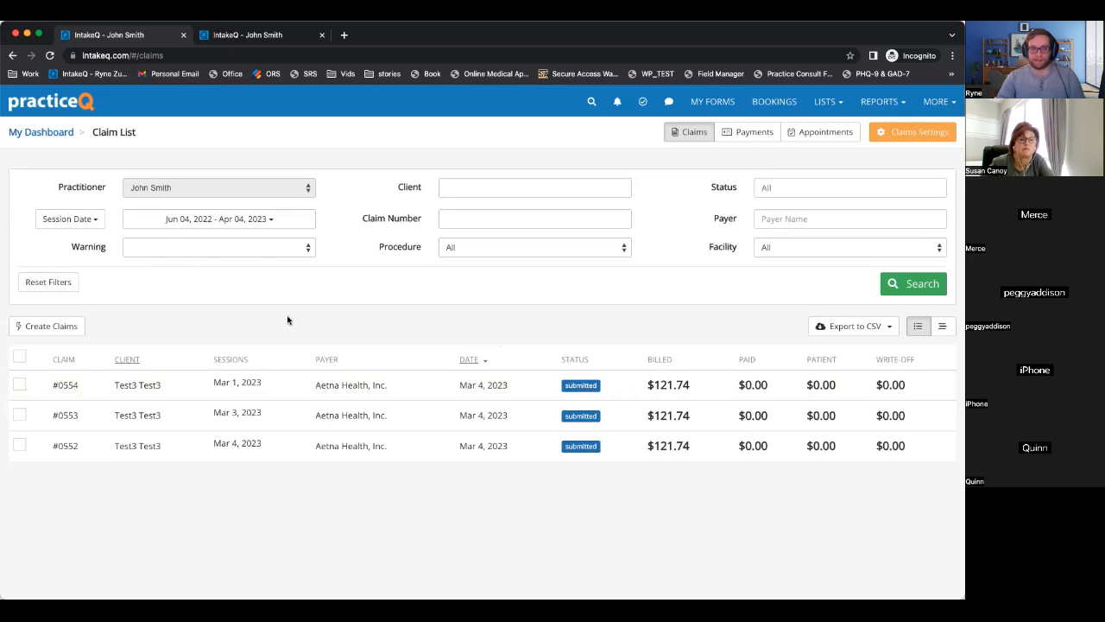
Add an insurance payment from Aetna Health, Inc. dated 03/04/2023 for 365.22.
{"action": "left_click", "coordinate": [738, 137]}
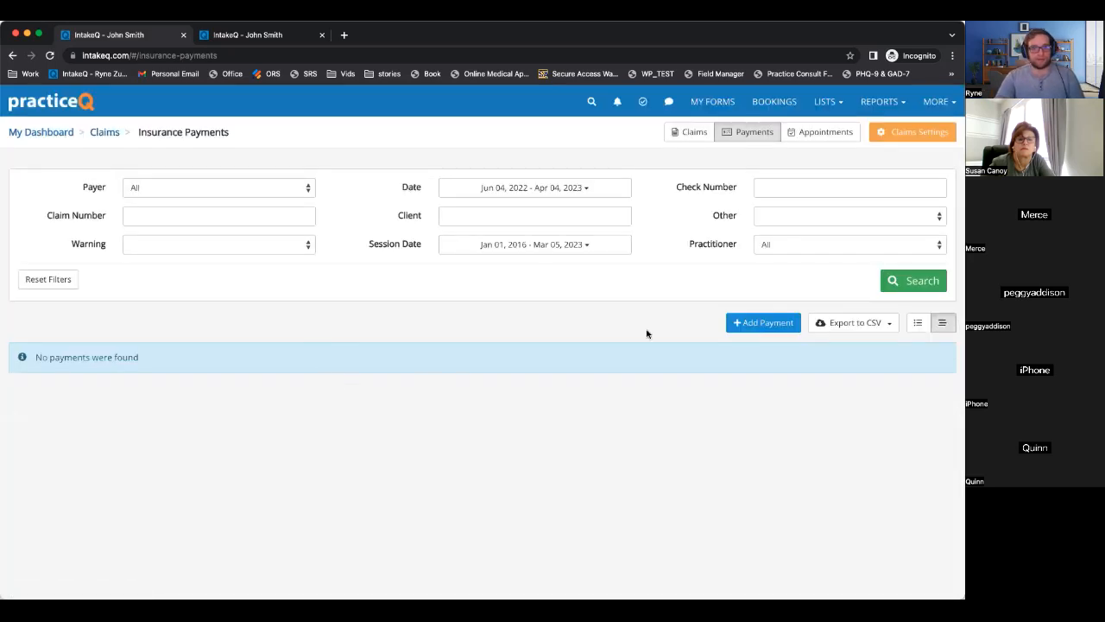
{"action": "left_click", "coordinate": [768, 325]}
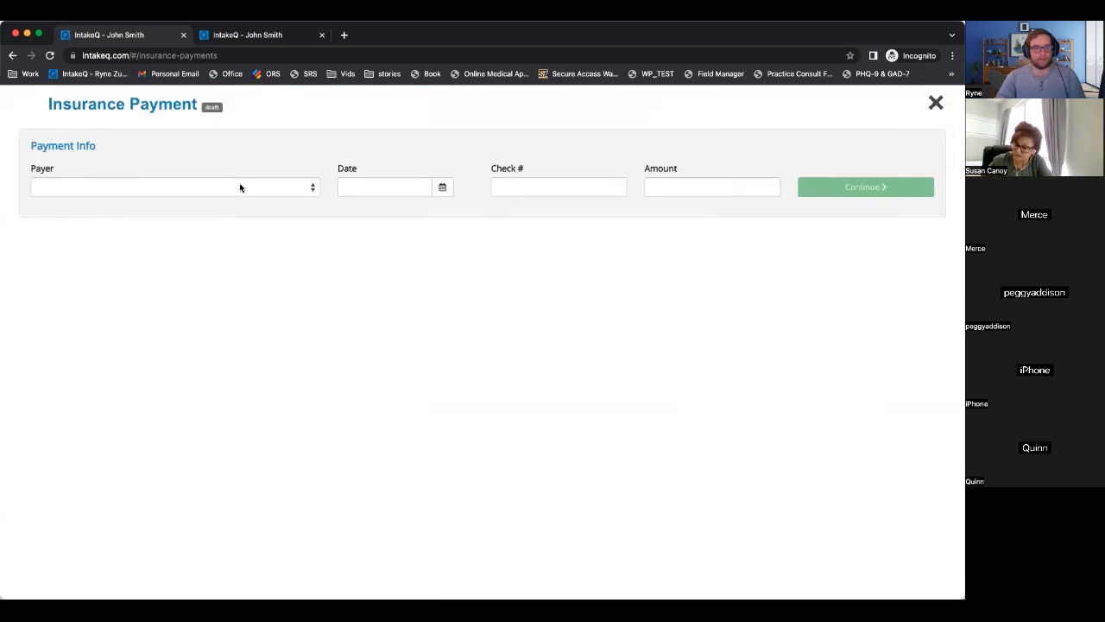
{"action": "left_click", "coordinate": [241, 185]}
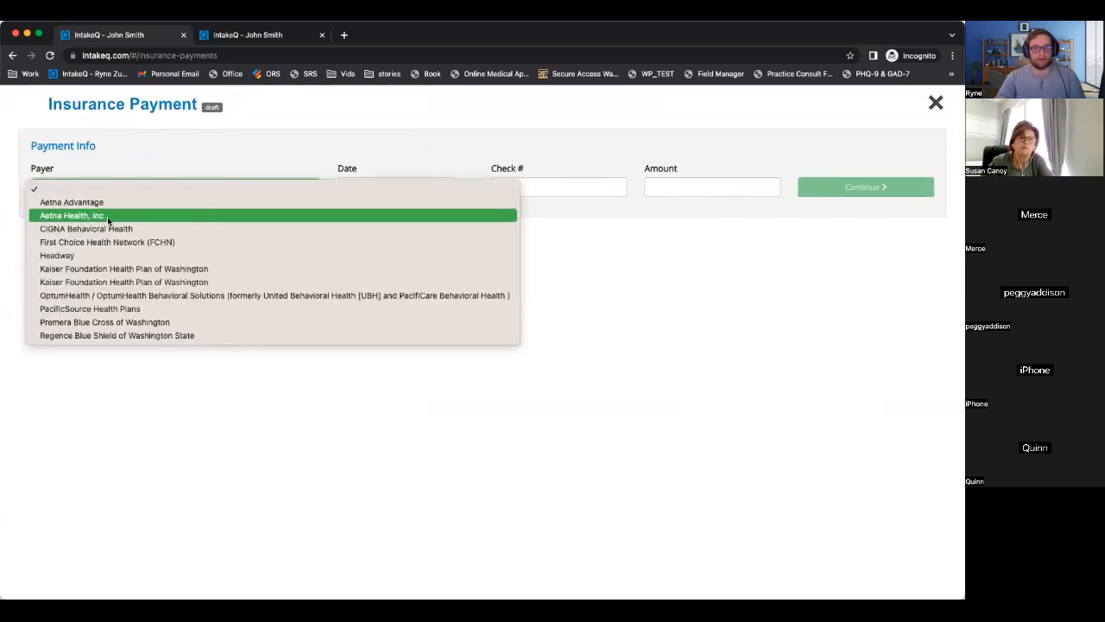
{"action": "left_click", "coordinate": [74, 217]}
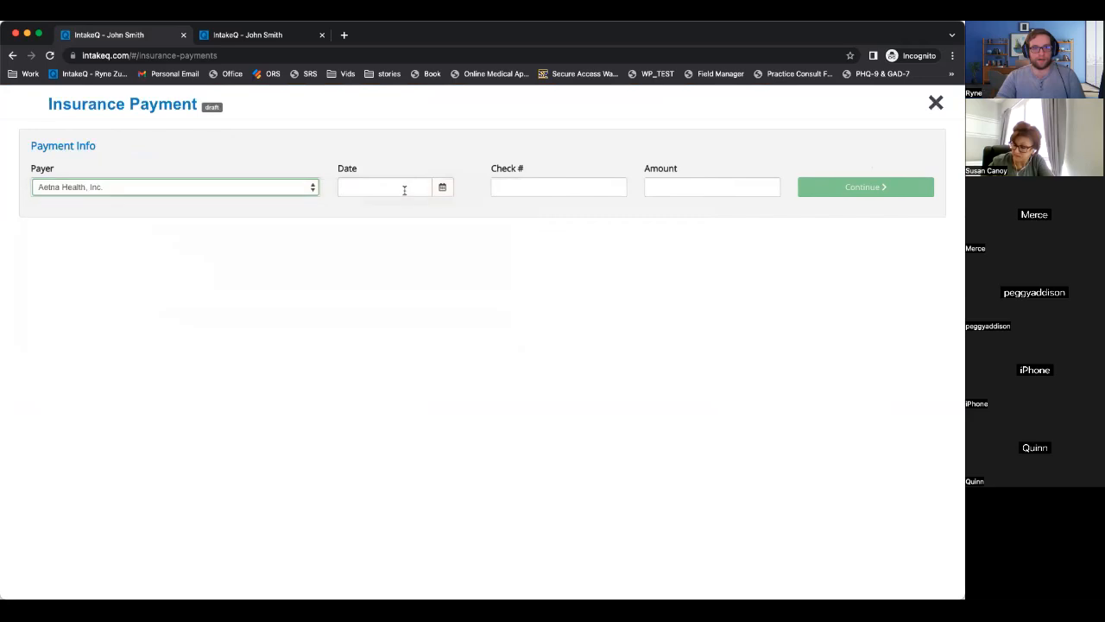
{"action": "left_click", "coordinate": [441, 189]}
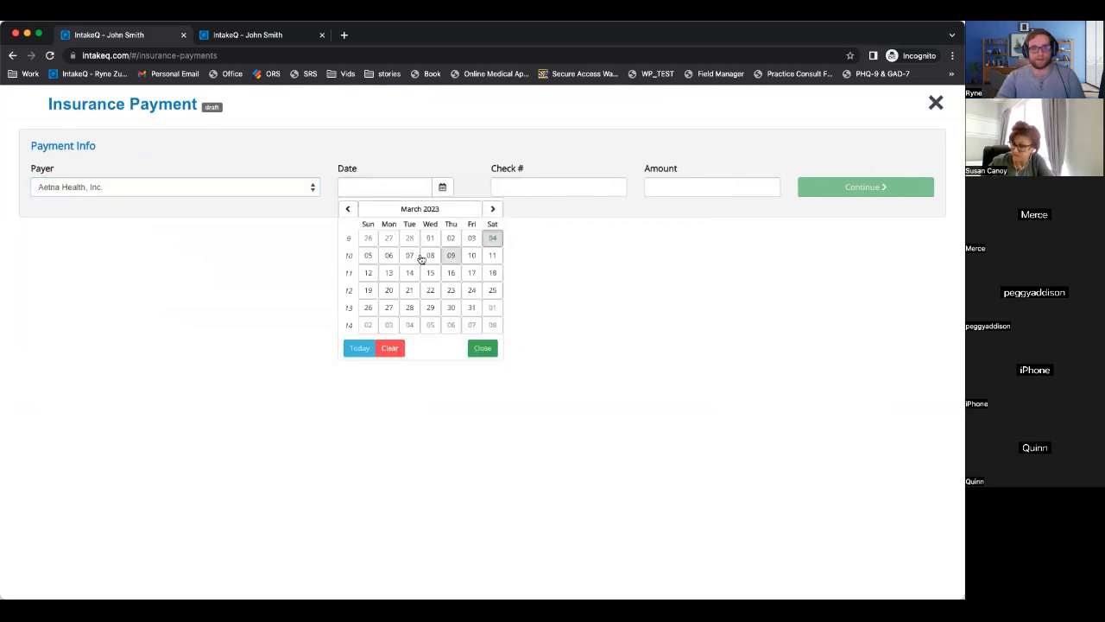
{"action": "left_click", "coordinate": [493, 239]}
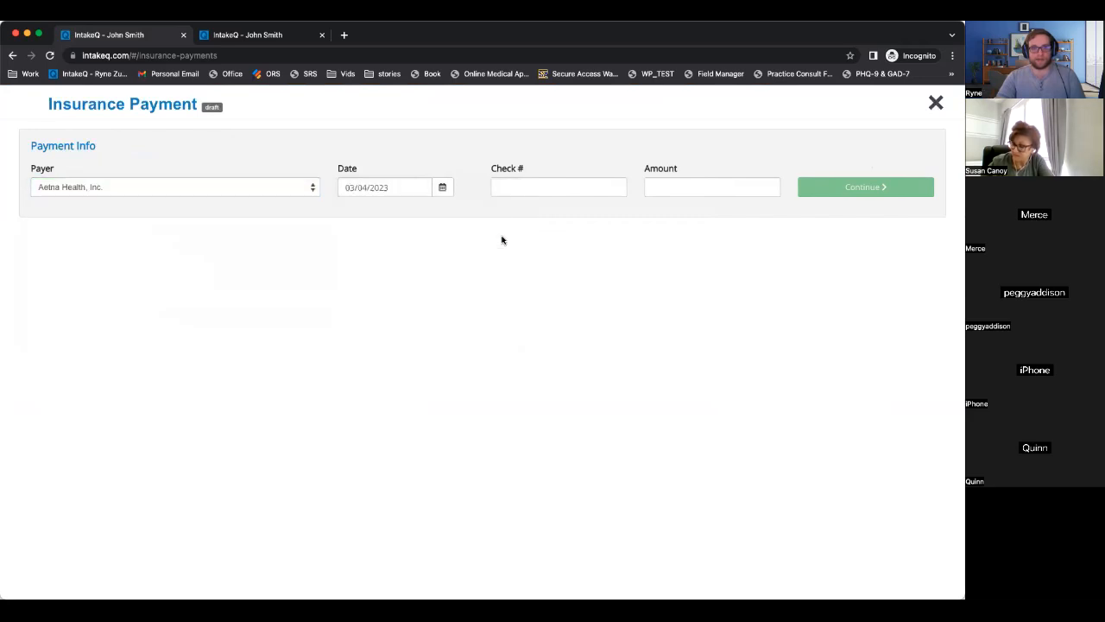
{"action": "left_click", "coordinate": [691, 183]}
{"action": "type", "text": "365.22"}
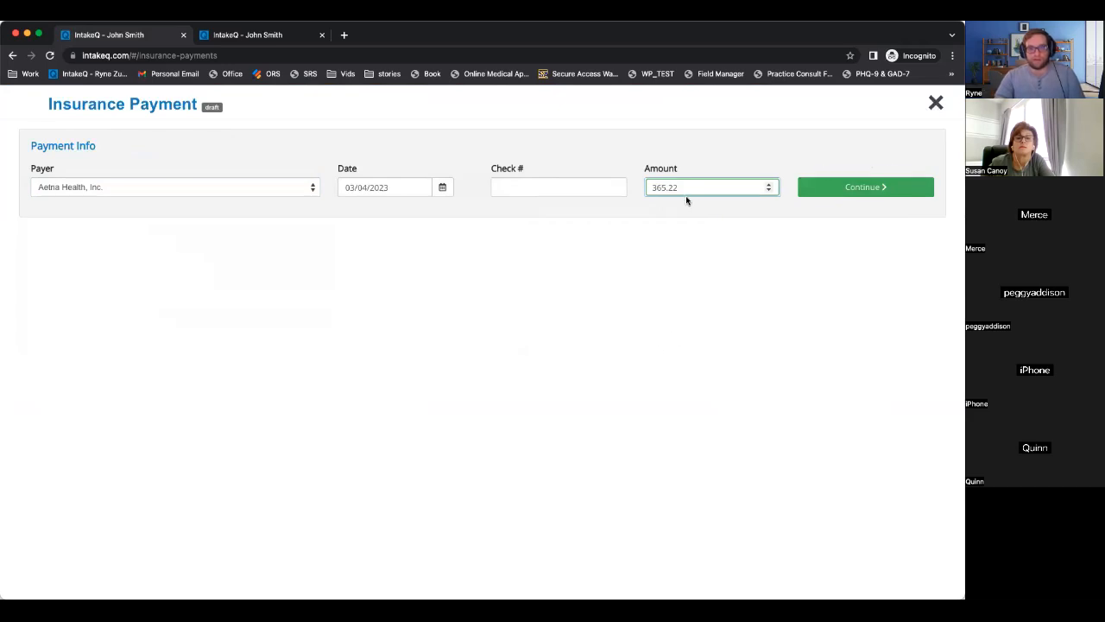
{"action": "left_click_drag", "start_coordinate": [696, 184], "coordinate": [629, 184]}
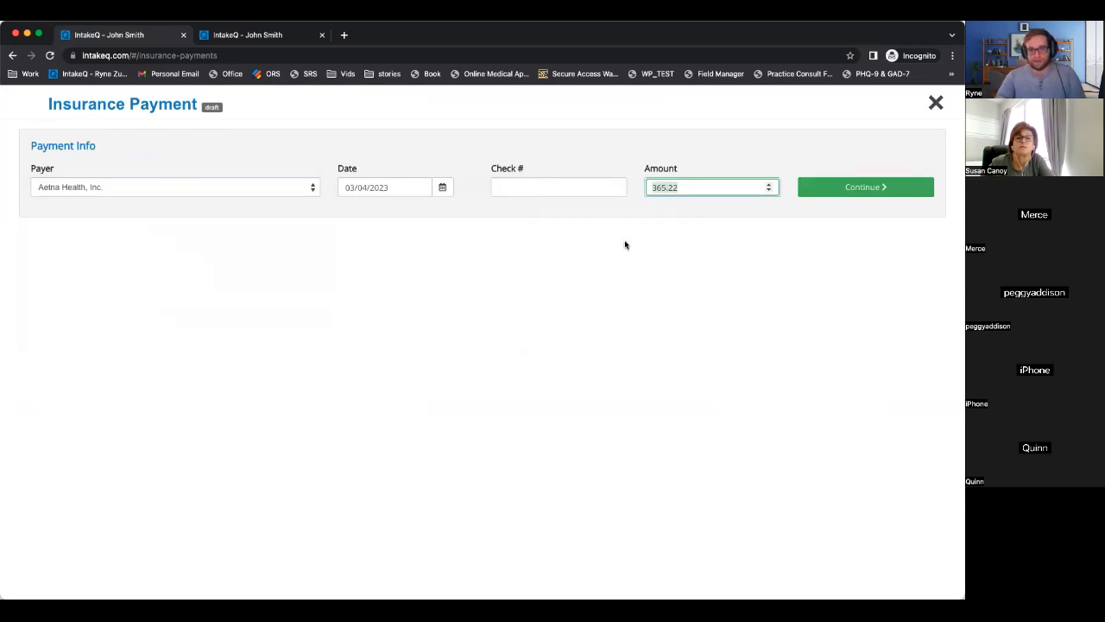
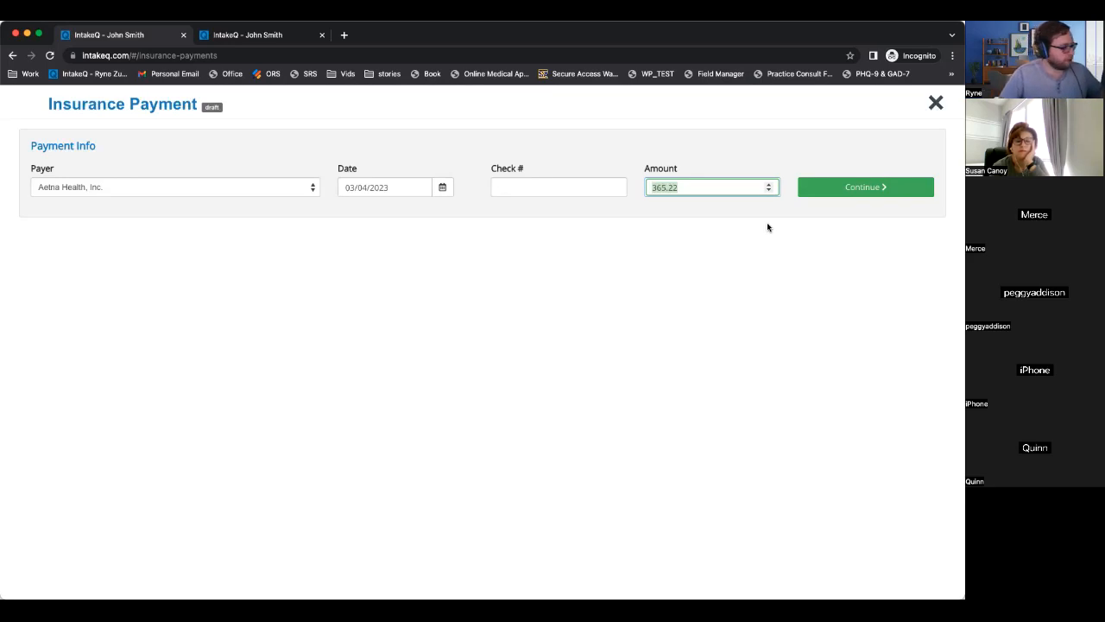
Confirm the Aetna payment of 365.22 dated 03/04/2023 to load the patient's claims.
{"action": "key", "text": "Return"}
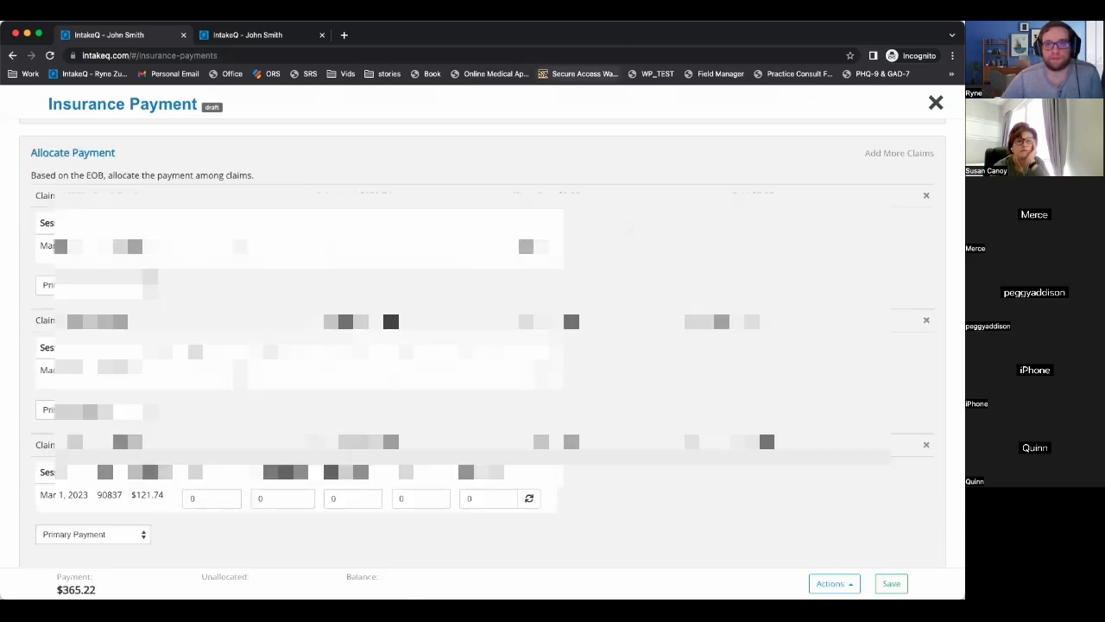
Enter 121.74 paid on claims #0552 and #0553, leaving $121.74 unallocated.
{"action": "scroll", "coordinate": [636, 230], "scroll_direction": "up", "scroll_amount": 2}
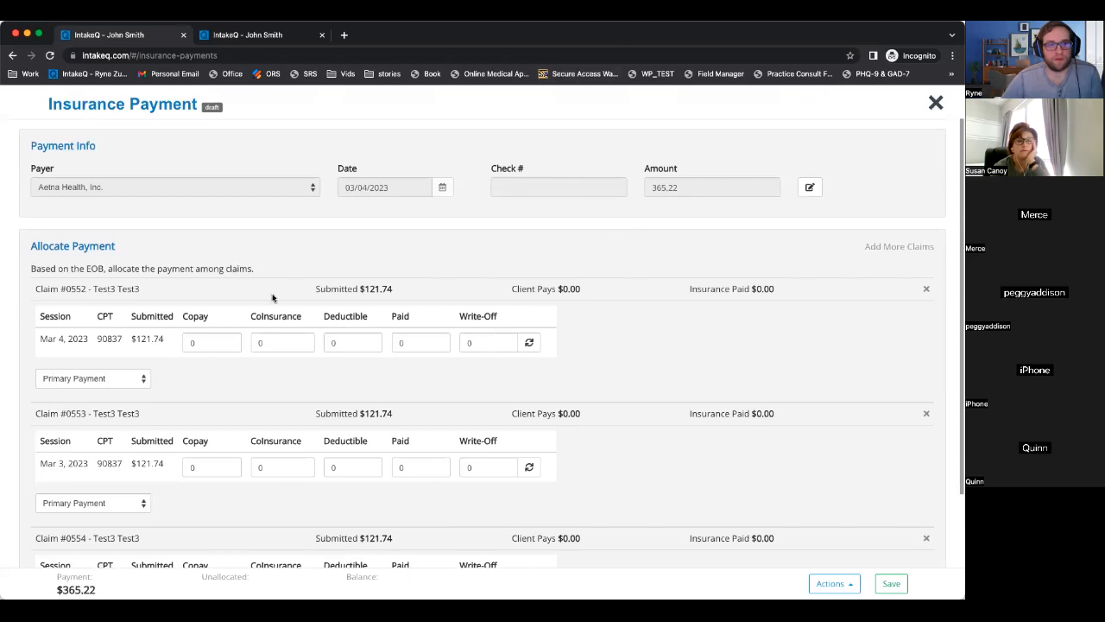
{"action": "scroll", "coordinate": [148, 271], "scroll_direction": "down", "scroll_amount": 3}
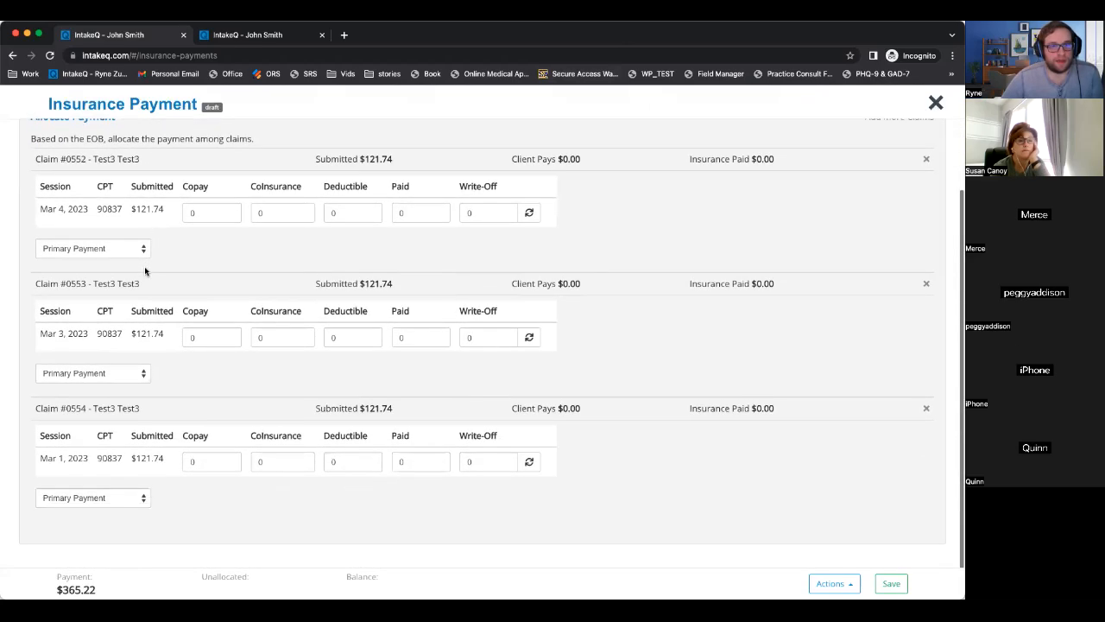
{"action": "scroll", "coordinate": [178, 228], "scroll_direction": "up", "scroll_amount": 3}
{"action": "scroll", "coordinate": [178, 229], "scroll_direction": "down", "scroll_amount": 3}
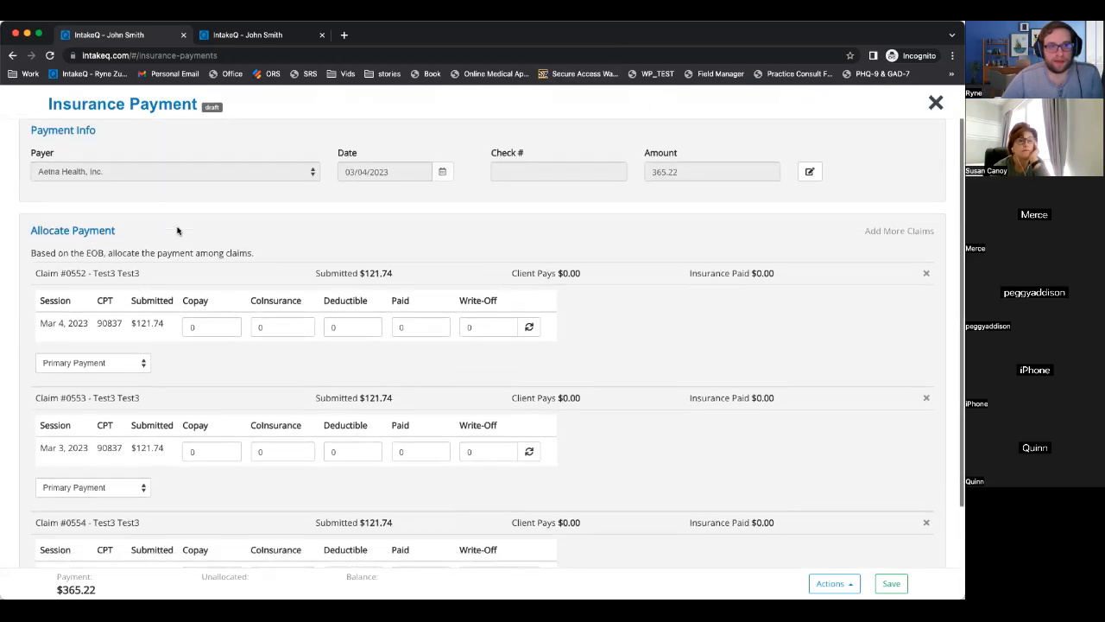
{"action": "scroll", "coordinate": [34, 144], "scroll_direction": "down", "scroll_amount": 1}
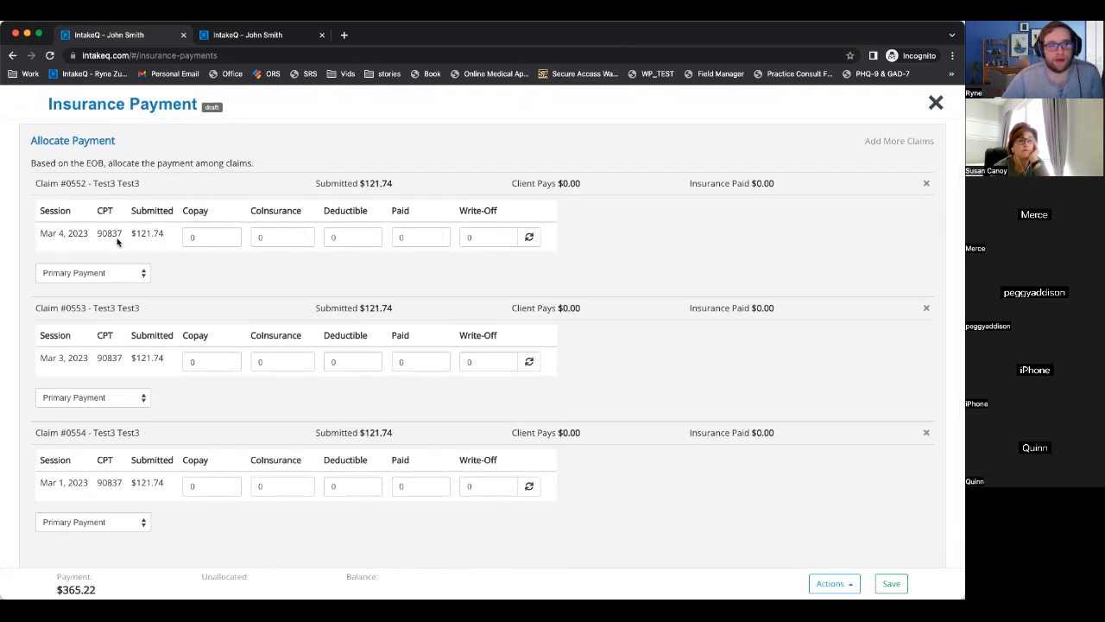
{"action": "left_click_drag", "start_coordinate": [34, 234], "coordinate": [530, 210]}
{"action": "left_click", "coordinate": [420, 237]}
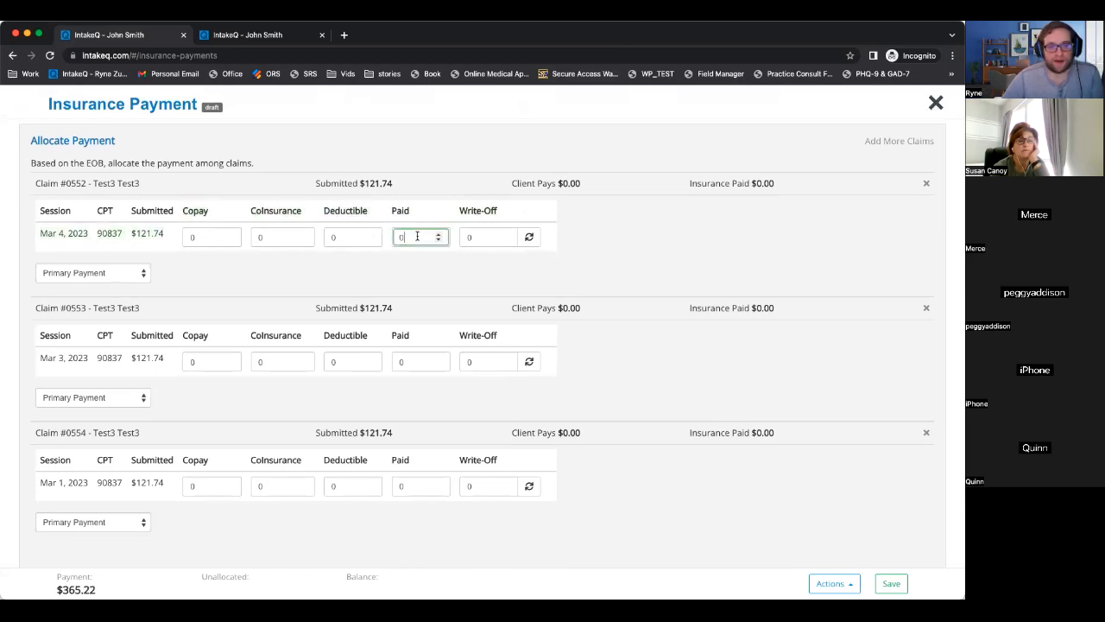
{"action": "type", "text": "121.74"}
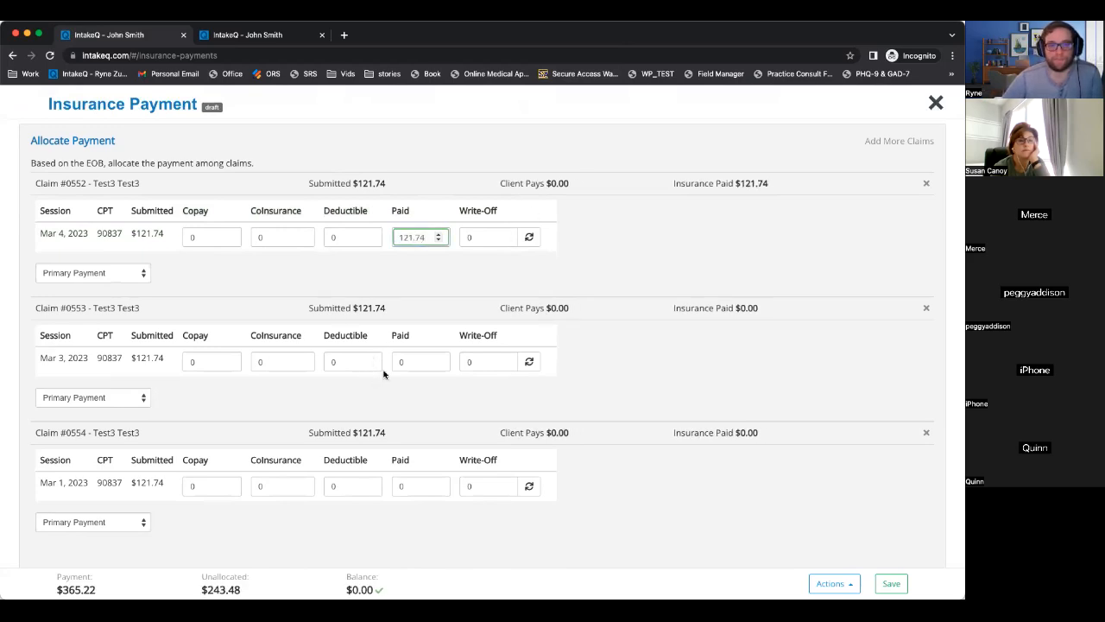
{"action": "left_click", "coordinate": [436, 361]}
{"action": "type", "text": "121.74"}
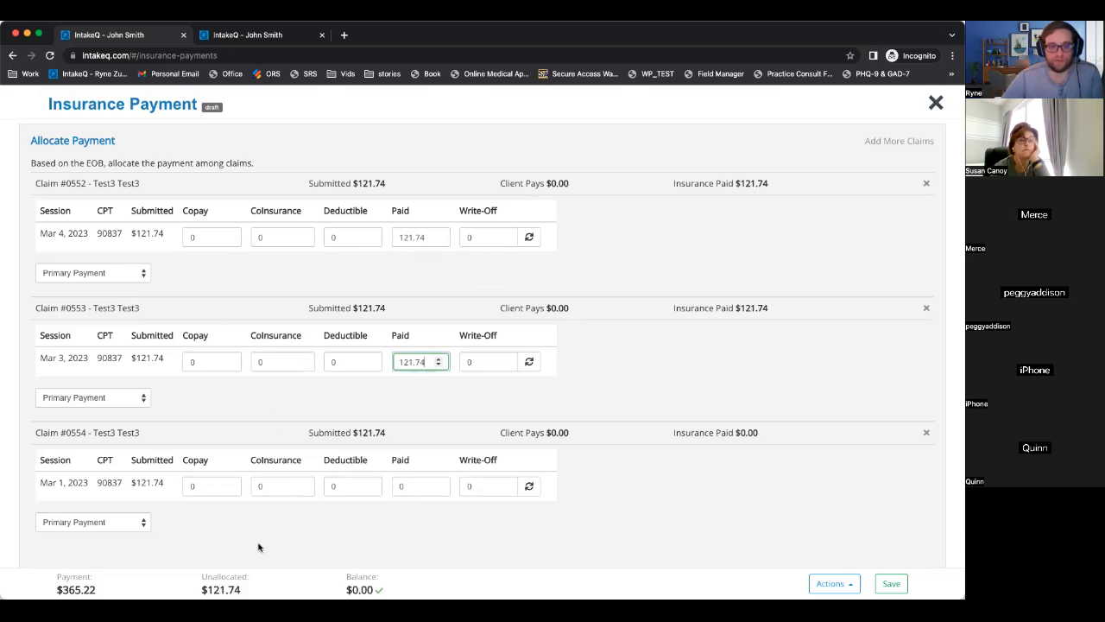
{"action": "scroll", "coordinate": [259, 535], "scroll_direction": "down", "scroll_amount": 1}
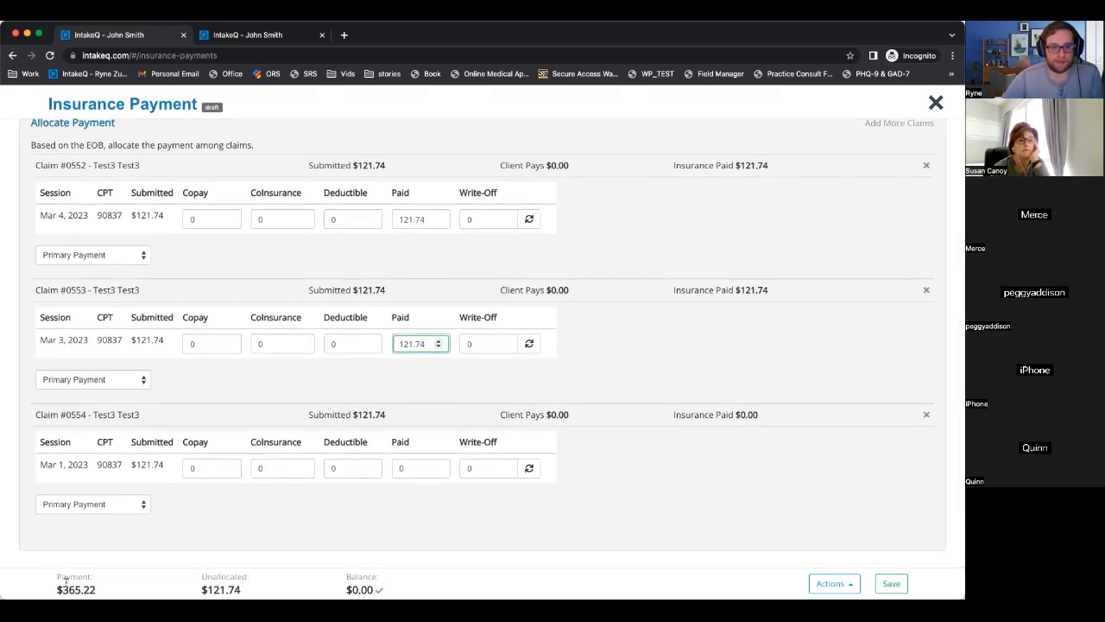
{"action": "left_click_drag", "start_coordinate": [201, 579], "coordinate": [362, 579]}
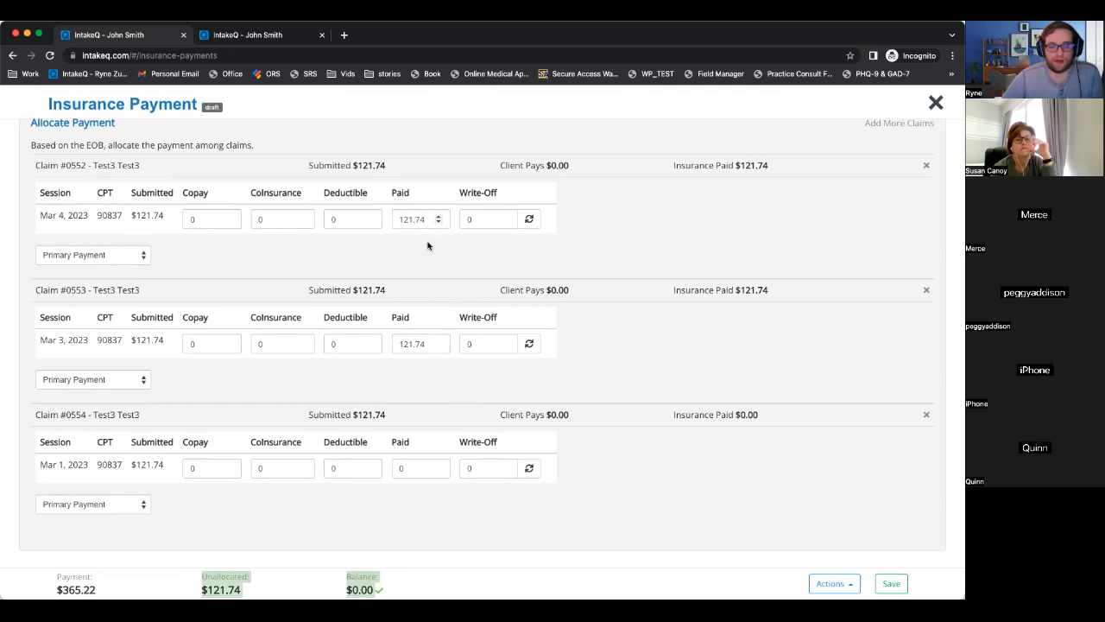
{"action": "scroll", "coordinate": [389, 527], "scroll_direction": "up", "scroll_amount": 1}
{"action": "scroll", "coordinate": [389, 527], "scroll_direction": "down", "scroll_amount": 1}
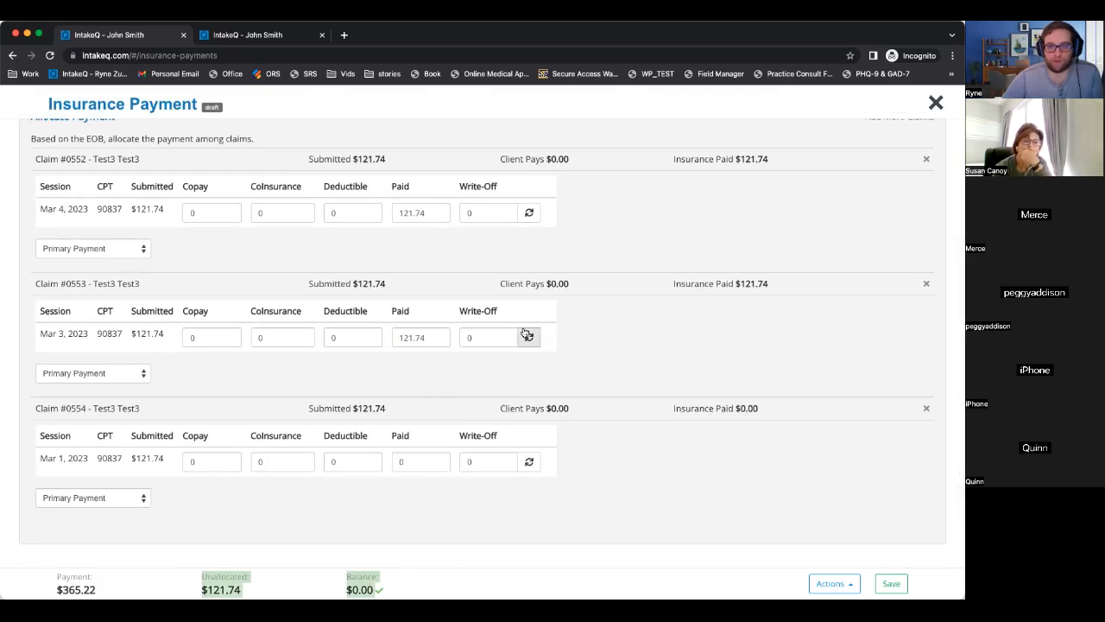
Enter 105 paid on claim #0554, which leaves $16.74 unallocated and as balance.
{"action": "left_click", "coordinate": [422, 461]}
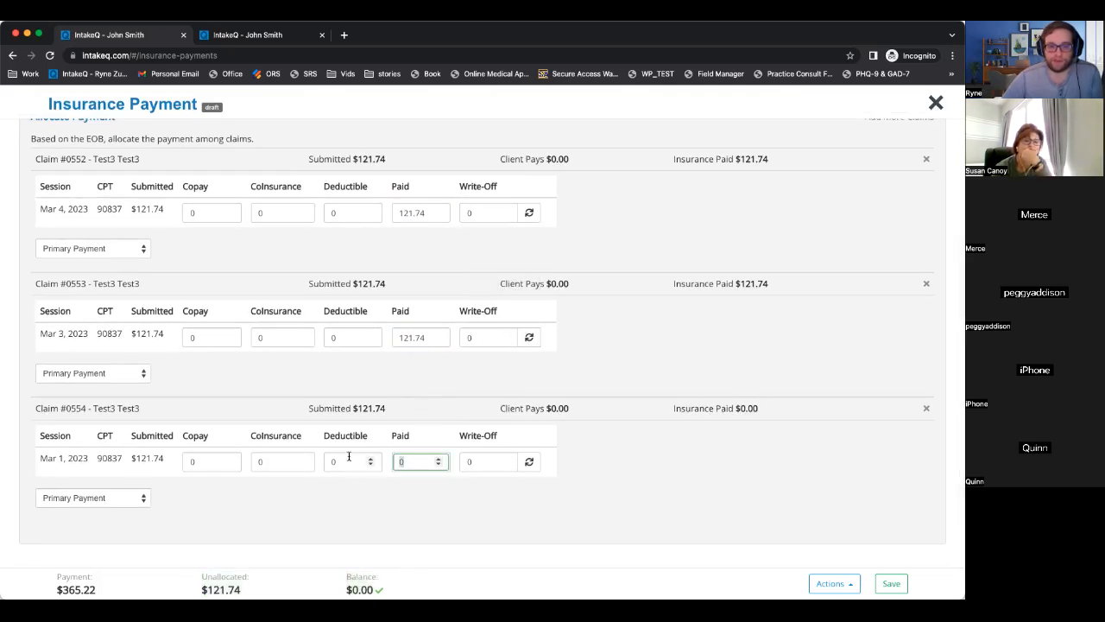
{"action": "type", "text": "105"}
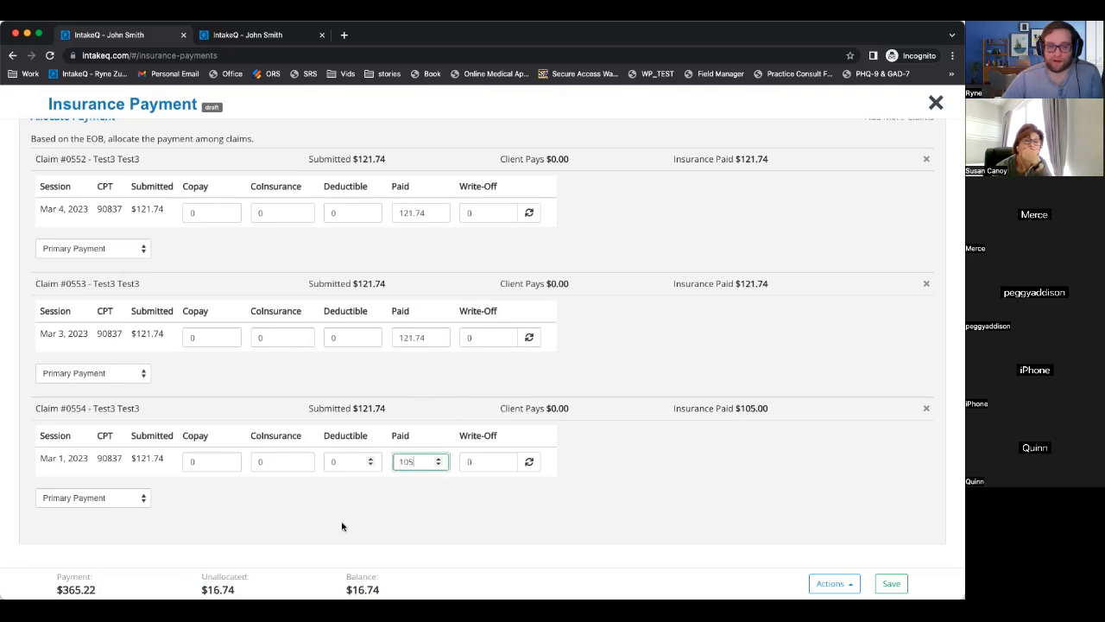
{"action": "scroll", "coordinate": [378, 550], "scroll_direction": "up", "scroll_amount": 1}
{"action": "scroll", "coordinate": [361, 510], "scroll_direction": "down", "scroll_amount": 1}
{"action": "mouse_move", "coordinate": [413, 578]}
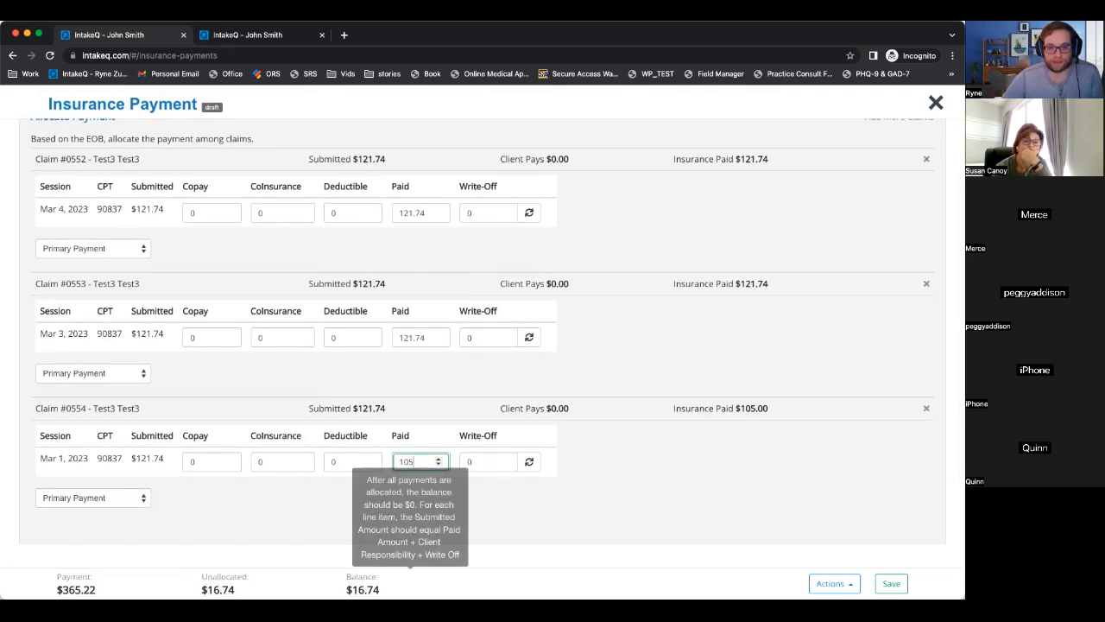
{"action": "left_click_drag", "start_coordinate": [383, 588], "coordinate": [346, 575]}
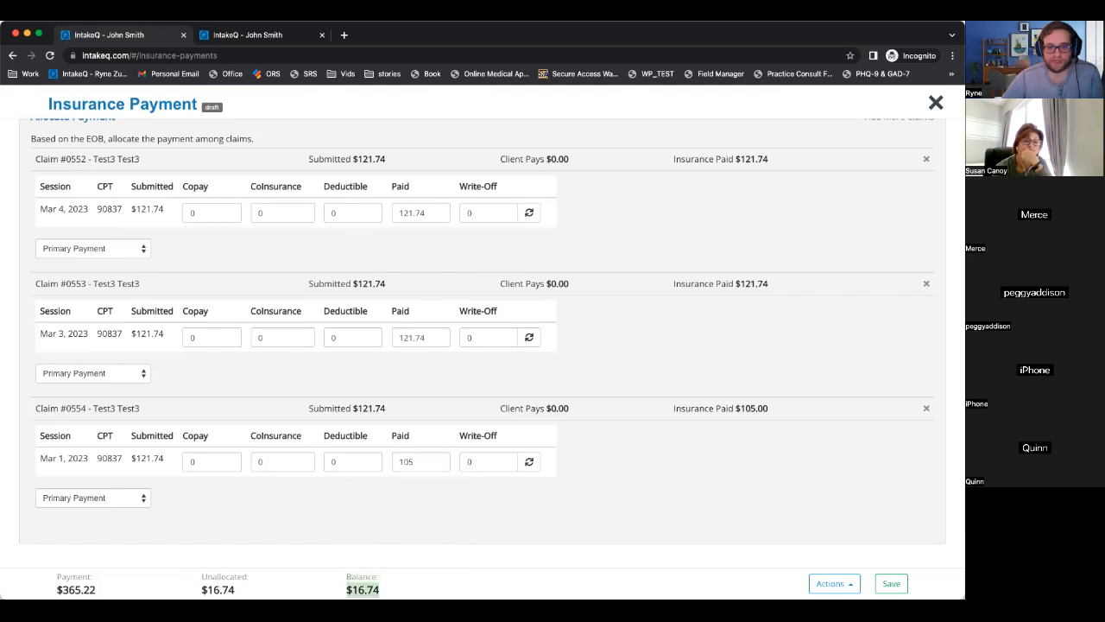
{"action": "left_click", "coordinate": [360, 530]}
{"action": "left_click_drag", "start_coordinate": [361, 530], "coordinate": [370, 521]}
{"action": "left_click", "coordinate": [371, 521]}
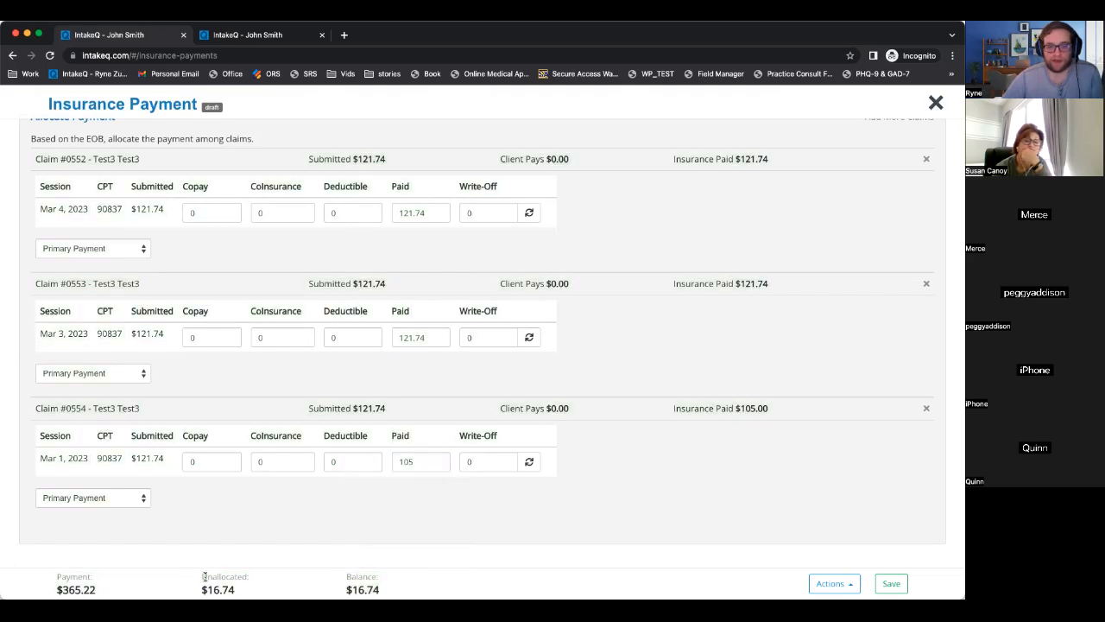
{"action": "left_click_drag", "start_coordinate": [203, 576], "coordinate": [235, 591]}
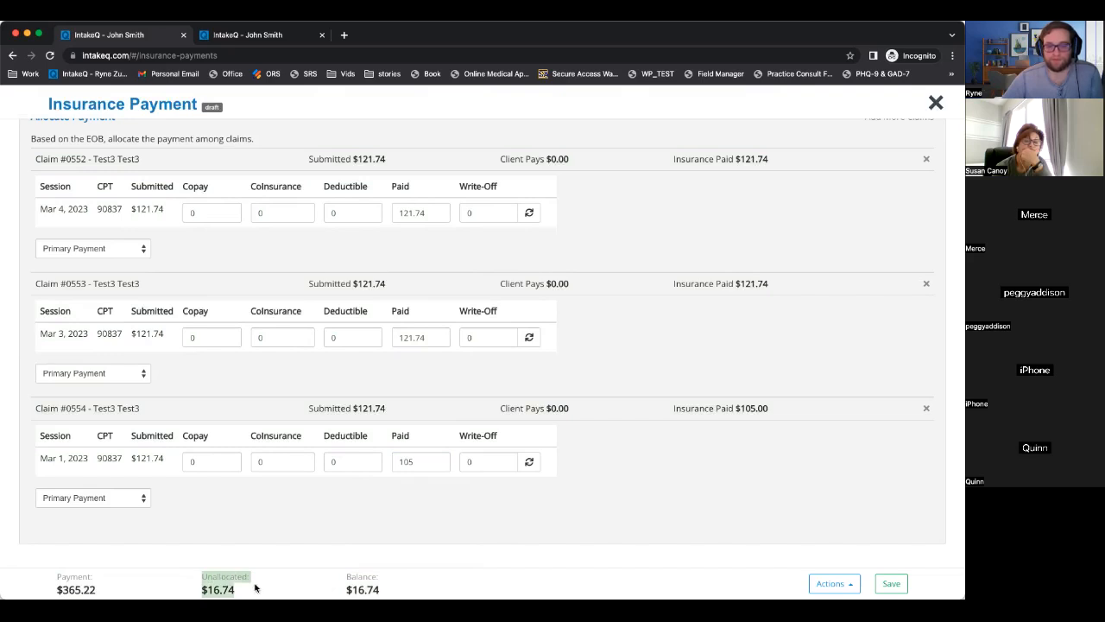
Set claim #0554's paid amount to 121.74 so $0.00 remains, then close the payment.
{"action": "double_click", "coordinate": [410, 461]}
{"action": "type", "text": "121.74"}
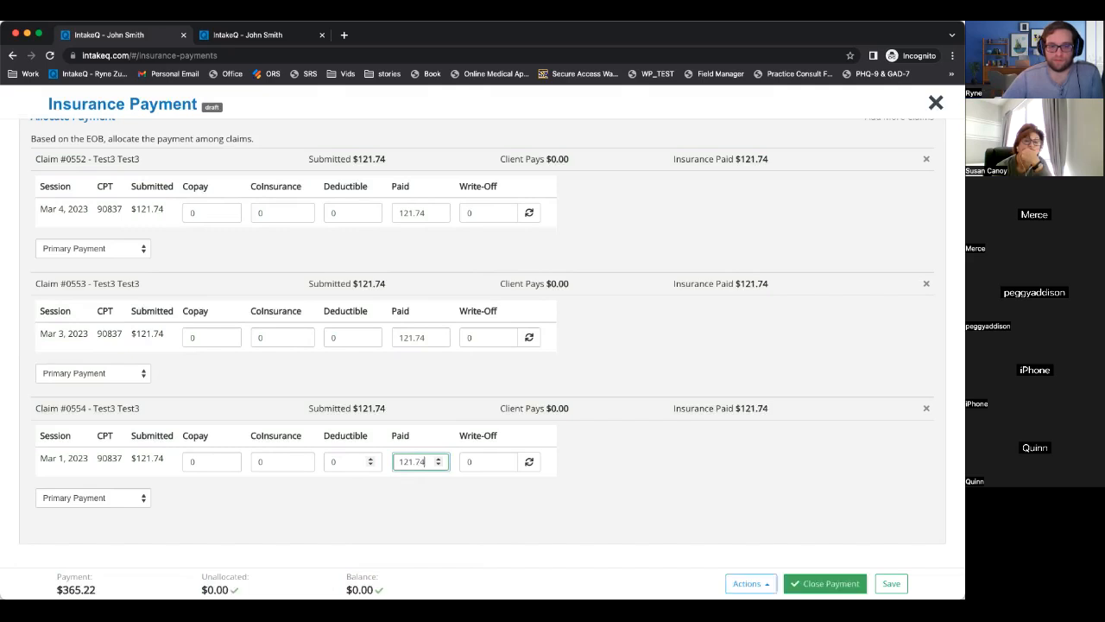
{"action": "left_click", "coordinate": [353, 523]}
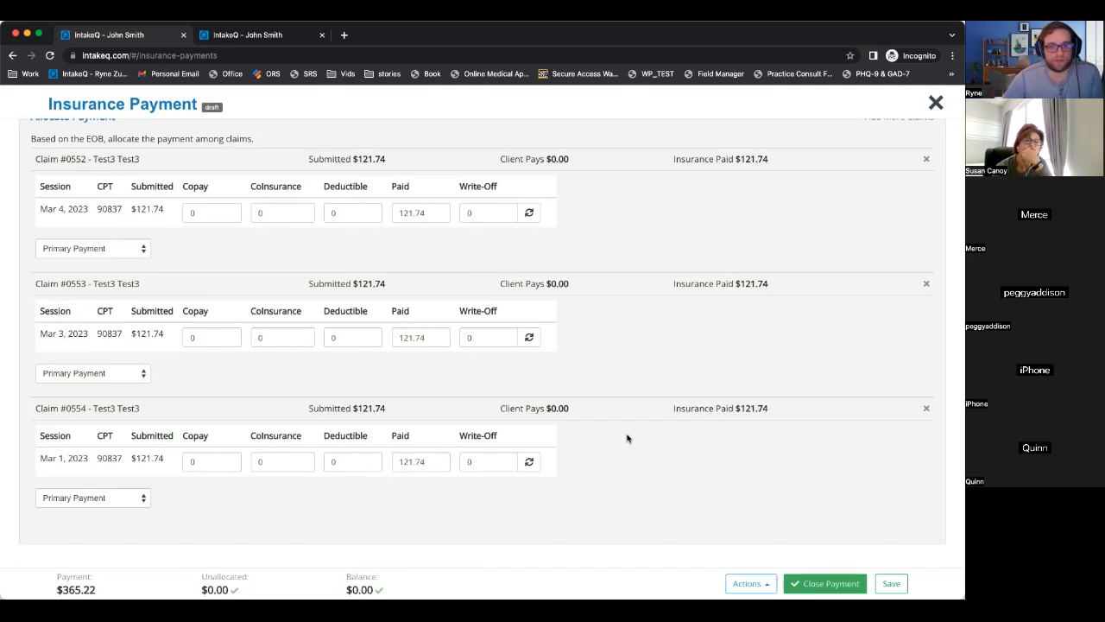
{"action": "scroll", "coordinate": [631, 434], "scroll_direction": "up", "scroll_amount": 3}
{"action": "scroll", "coordinate": [486, 467], "scroll_direction": "down", "scroll_amount": 3}
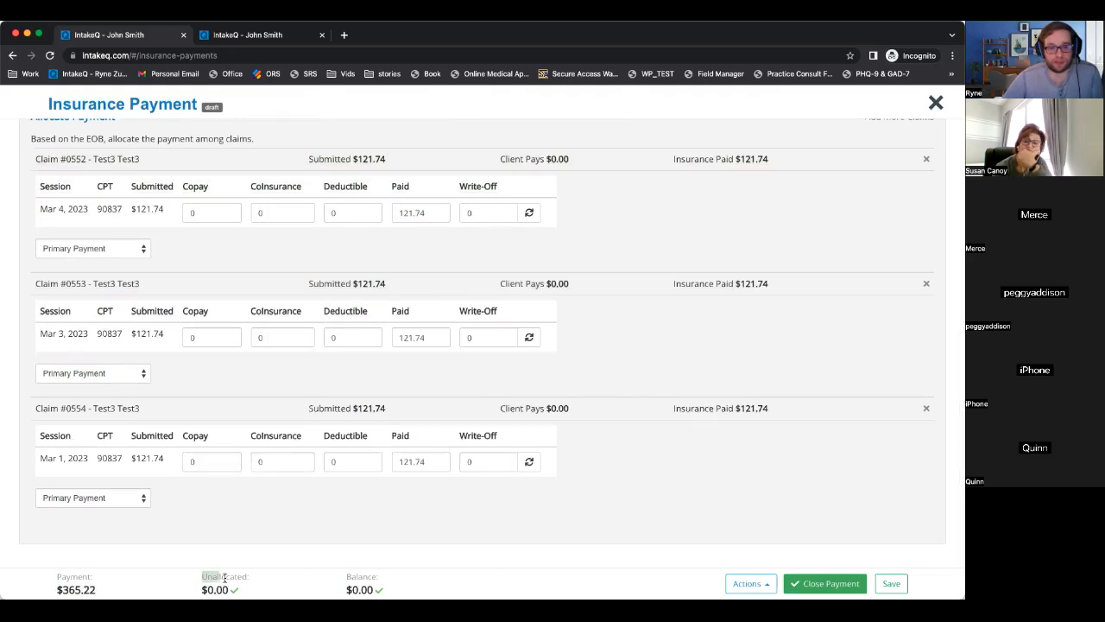
{"action": "mouse_move", "coordinate": [400, 582]}
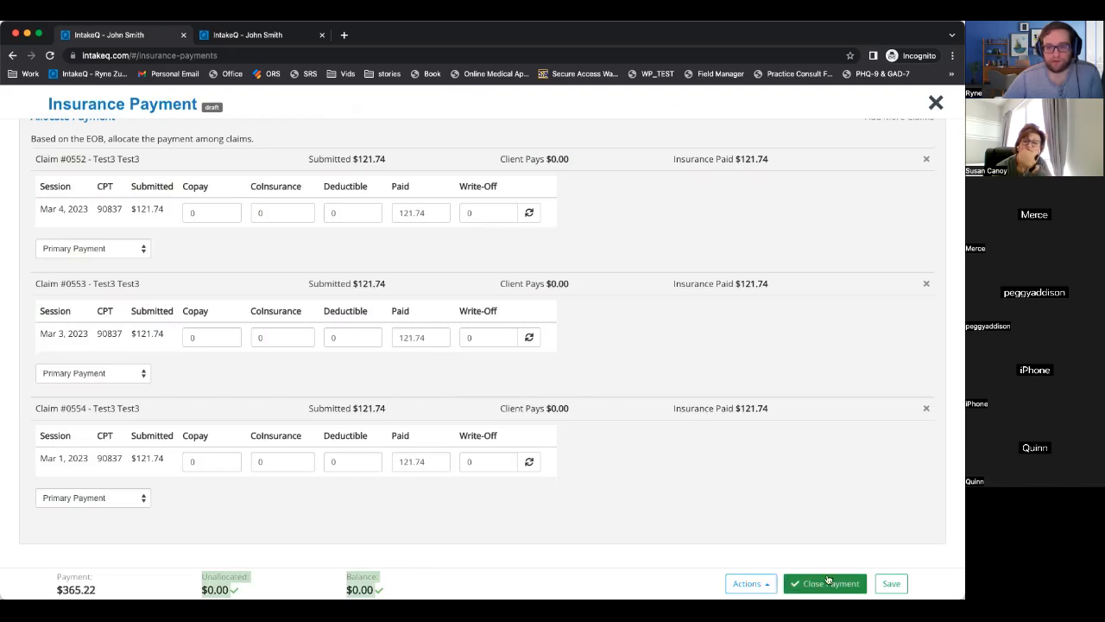
{"action": "double_click", "coordinate": [424, 461]}
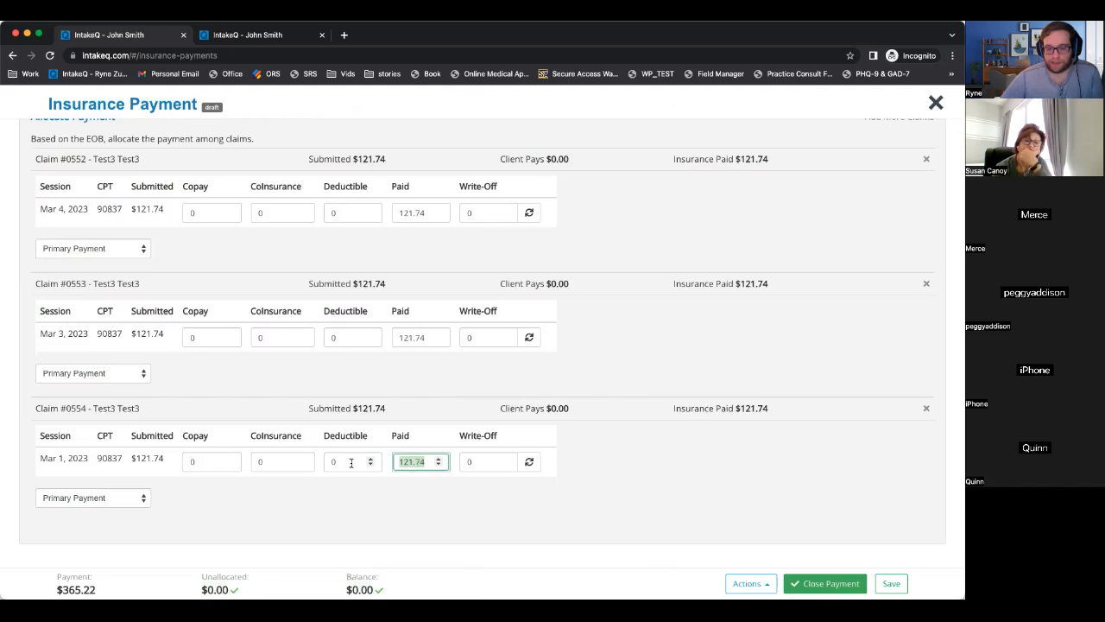
{"action": "type", "text": "120"}
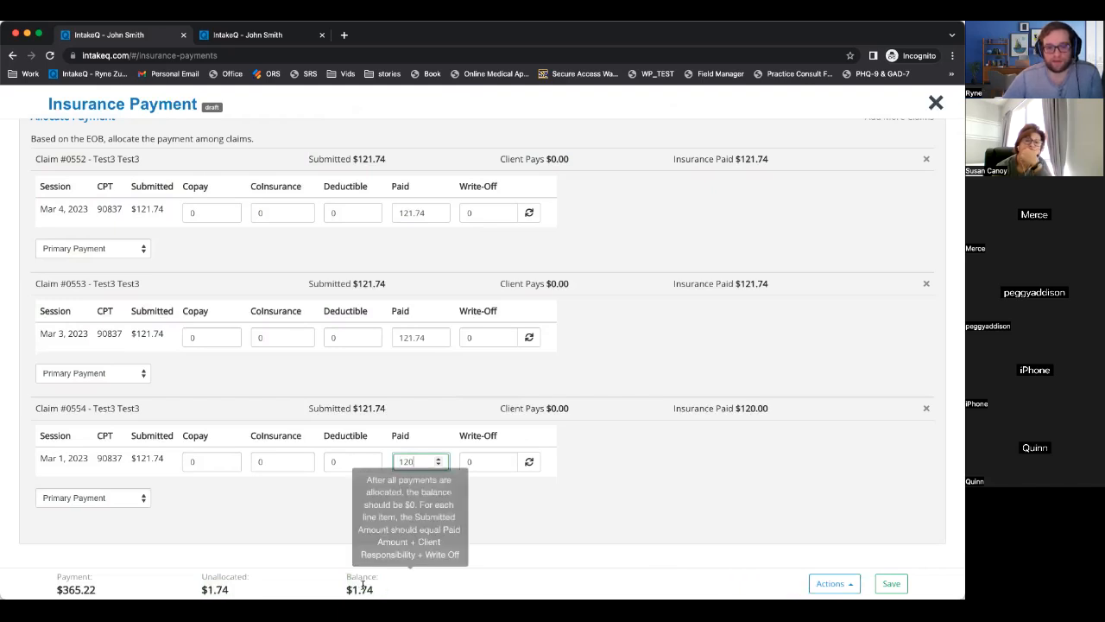
{"action": "left_click_drag", "start_coordinate": [198, 578], "coordinate": [399, 583]}
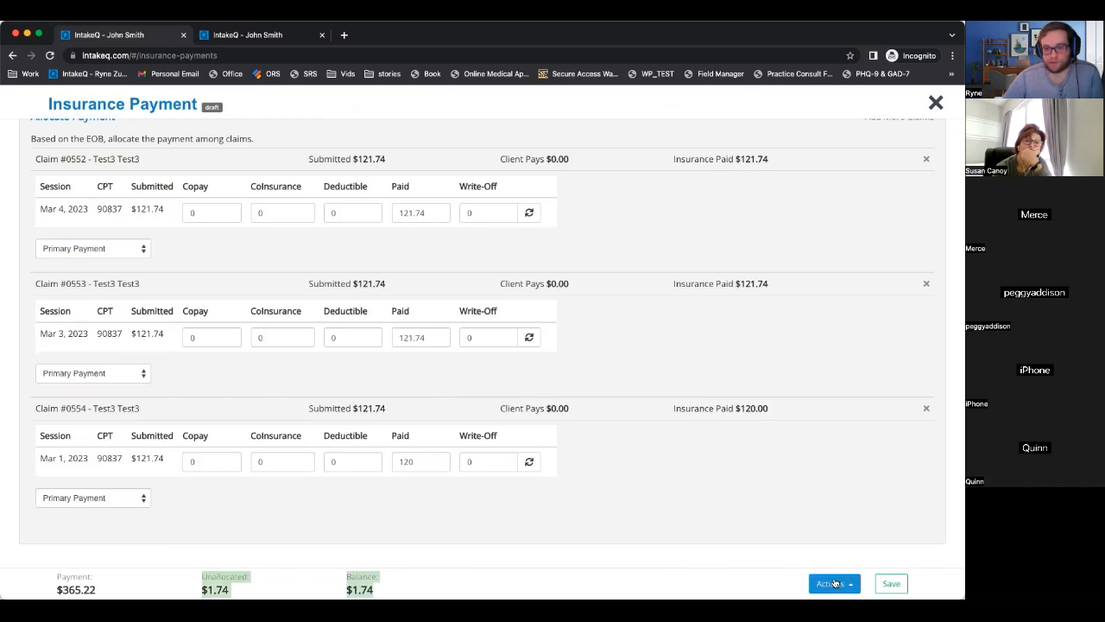
{"action": "mouse_move", "coordinate": [367, 585]}
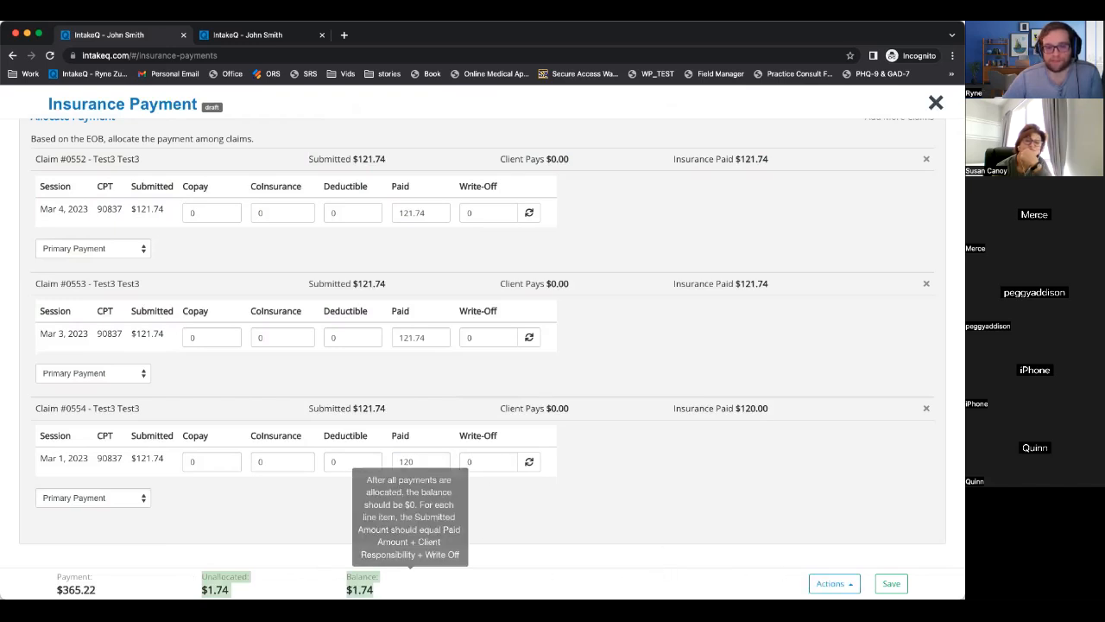
{"action": "left_click_drag", "start_coordinate": [428, 461], "coordinate": [308, 453]}
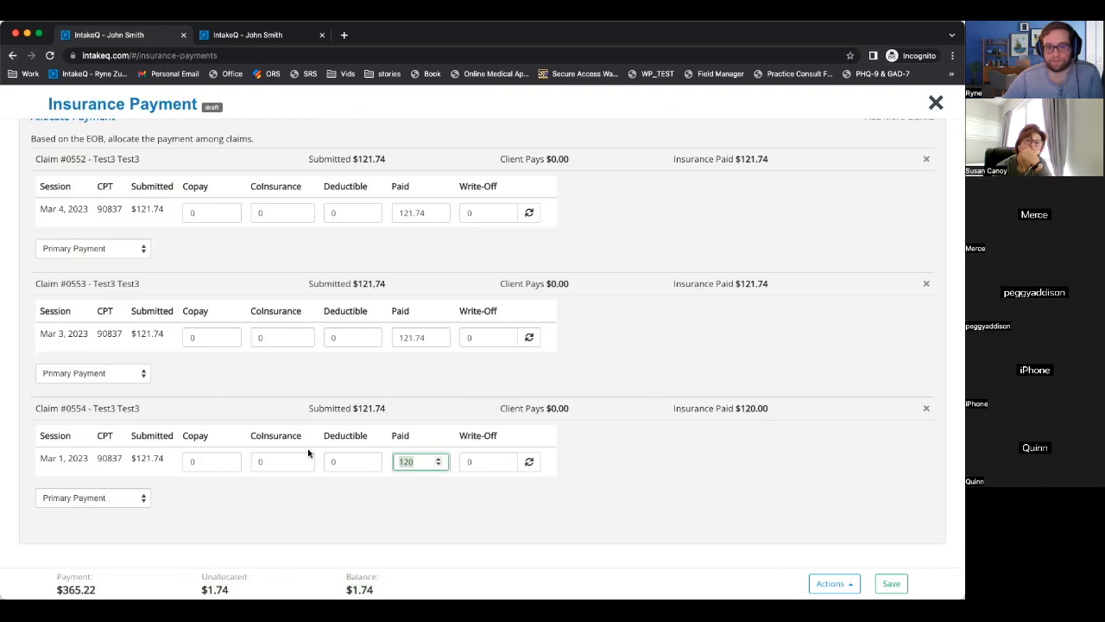
{"action": "type", "text": "121.74"}
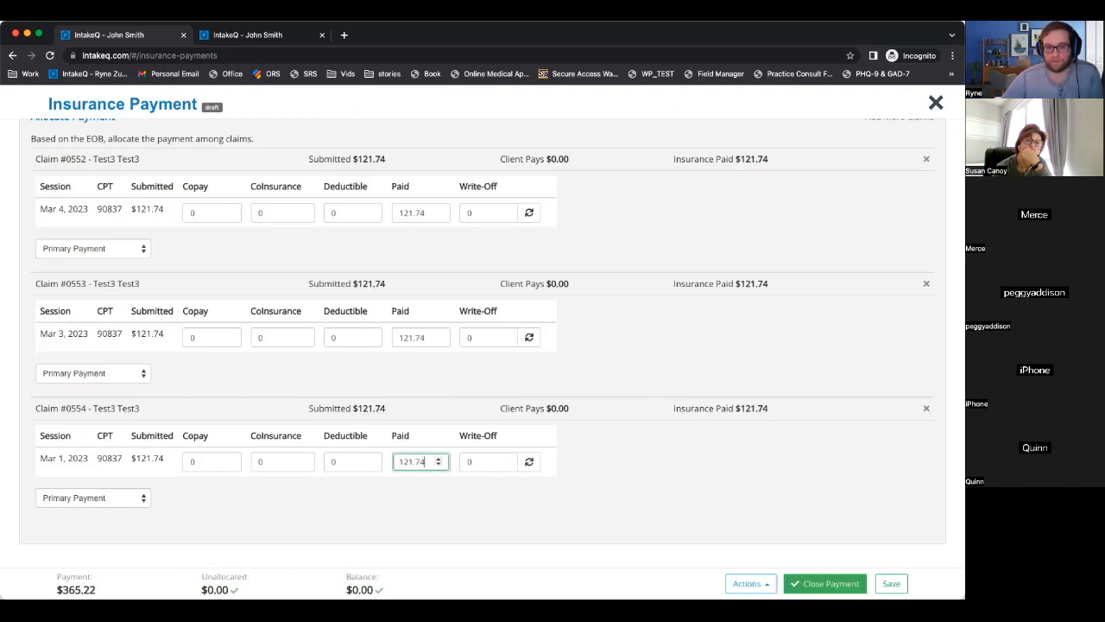
{"action": "left_click", "coordinate": [809, 586]}
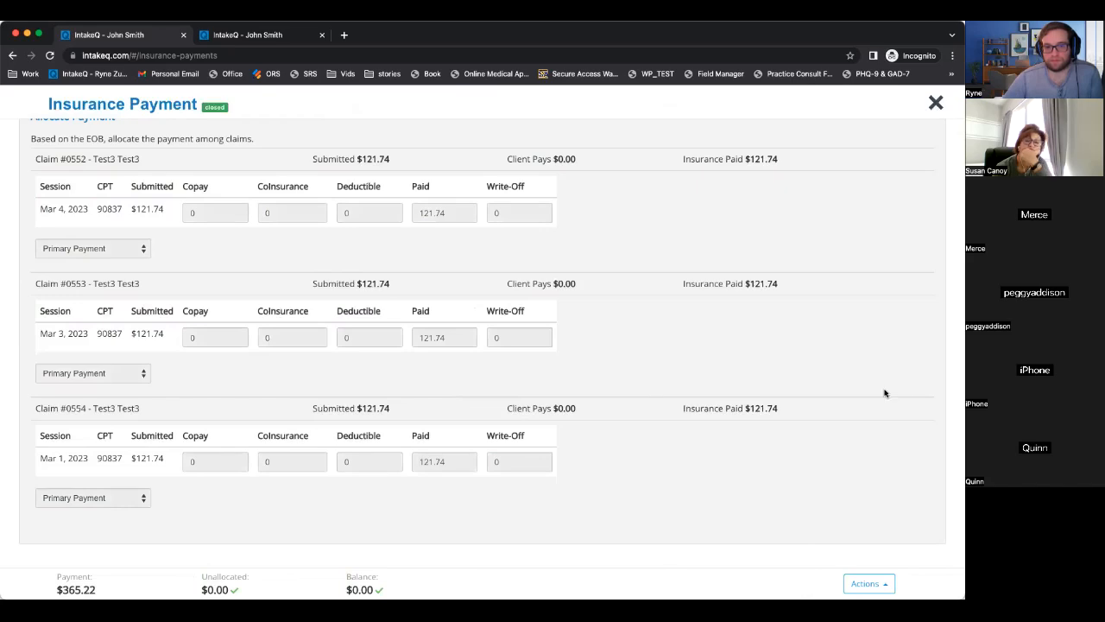
Expand the closed $365.22 Aetna payment to review claims #0552–#0554, then switch to Claims.
{"action": "scroll", "coordinate": [890, 386], "scroll_direction": "up", "scroll_amount": 3}
{"action": "left_click", "coordinate": [936, 103]}
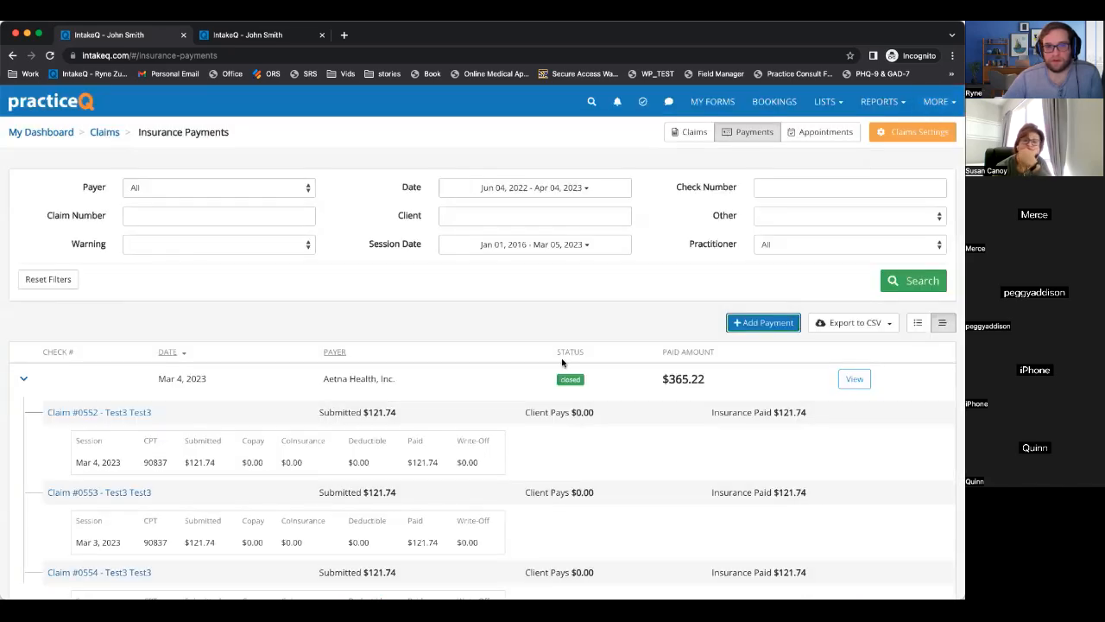
{"action": "scroll", "coordinate": [563, 358], "scroll_direction": "down", "scroll_amount": 2}
{"action": "scroll", "coordinate": [553, 299], "scroll_direction": "up", "scroll_amount": 2}
{"action": "scroll", "coordinate": [372, 299], "scroll_direction": "down", "scroll_amount": 2}
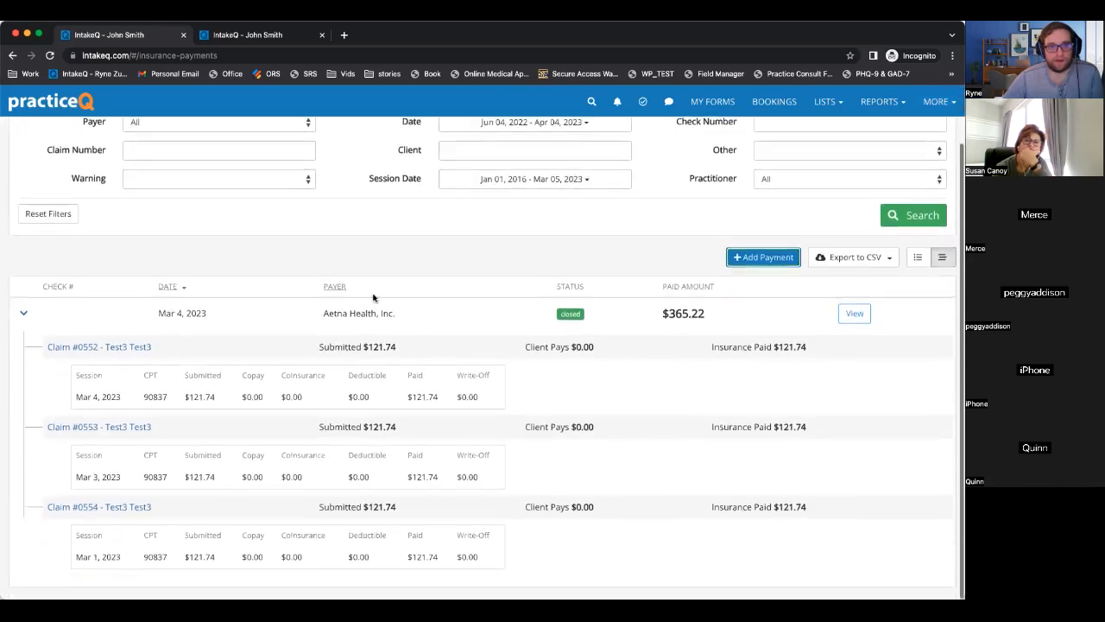
{"action": "left_click", "coordinate": [23, 315]}
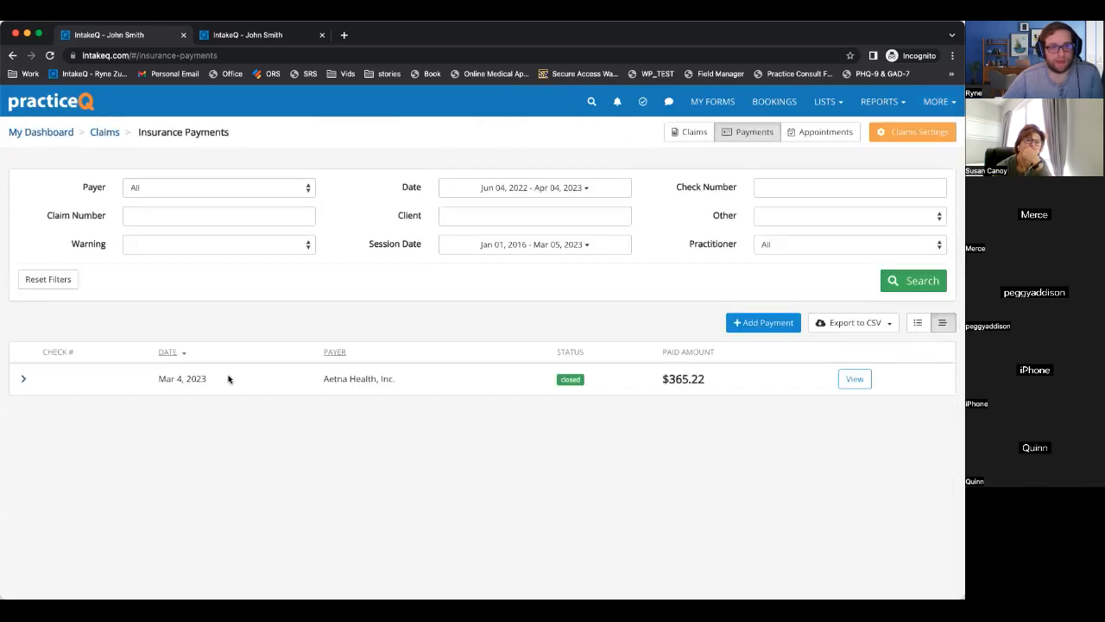
{"action": "scroll", "coordinate": [23, 378], "scroll_direction": "down", "scroll_amount": 1}
{"action": "left_click", "coordinate": [23, 377]}
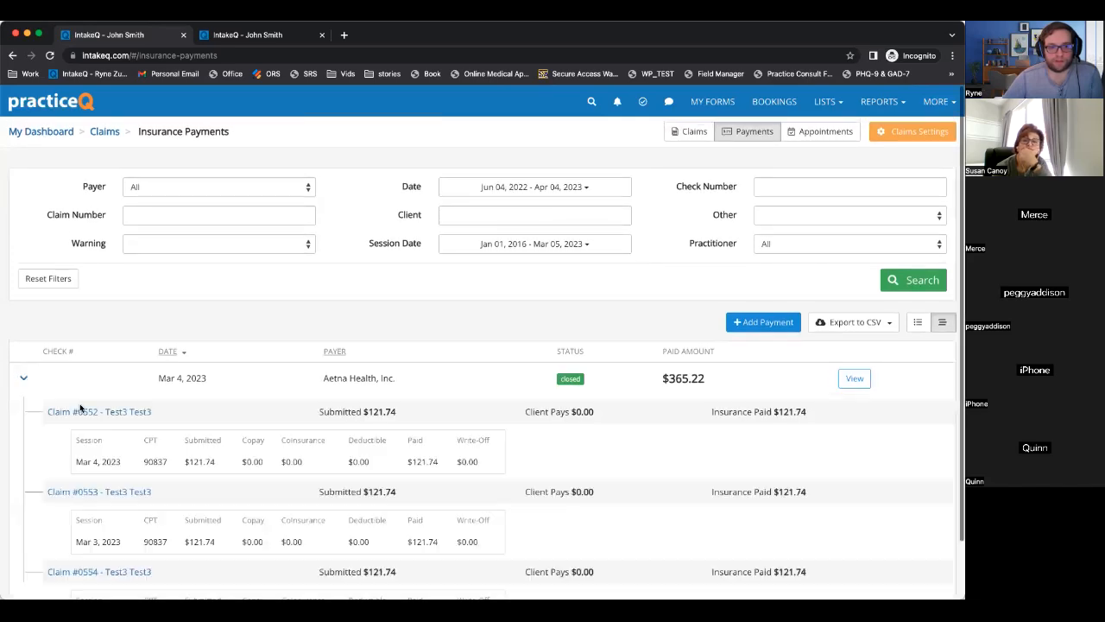
{"action": "scroll", "coordinate": [89, 406], "scroll_direction": "down", "scroll_amount": 2}
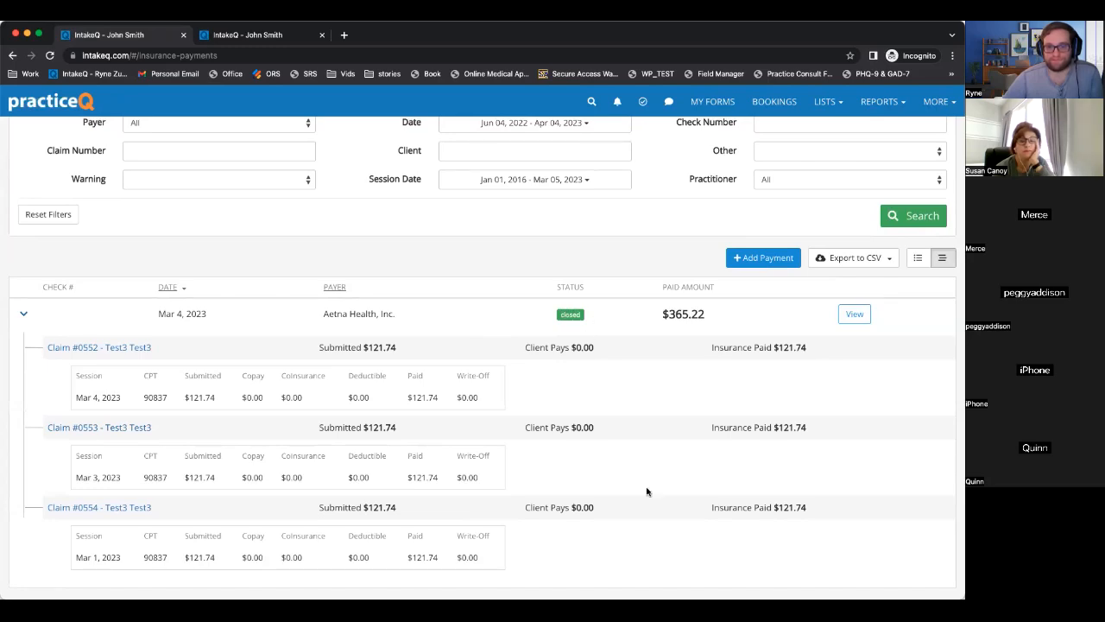
{"action": "scroll", "coordinate": [646, 481], "scroll_direction": "down", "scroll_amount": 1}
{"action": "scroll", "coordinate": [646, 481], "scroll_direction": "up", "scroll_amount": 3}
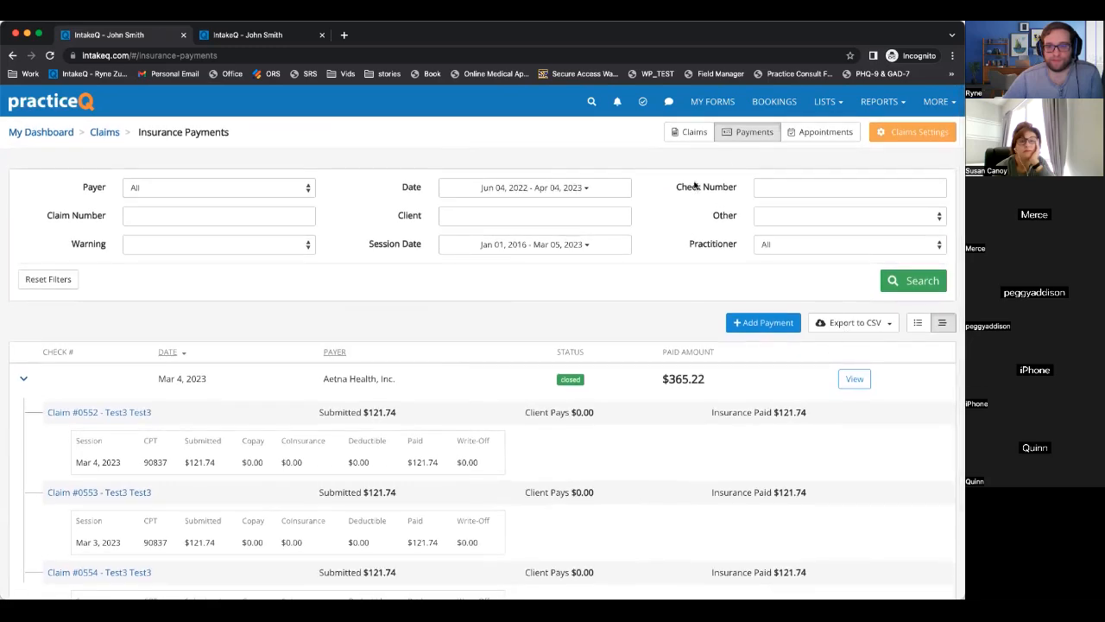
{"action": "left_click", "coordinate": [703, 139]}
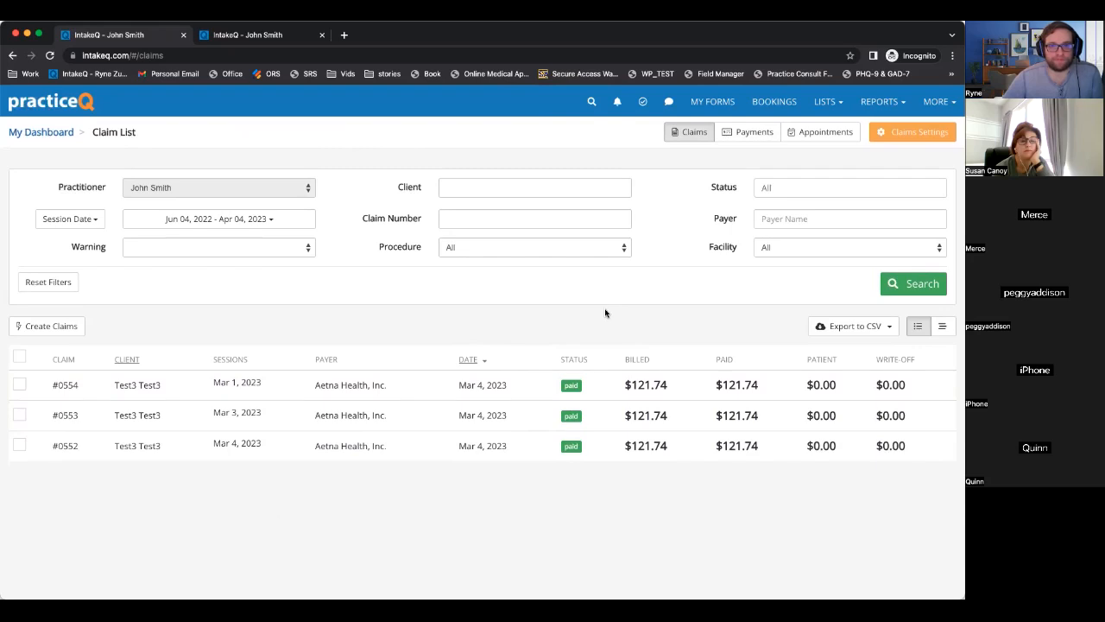
From Payments, start a new insurance payment and abandon it without choosing a payer.
{"action": "left_click", "coordinate": [753, 132]}
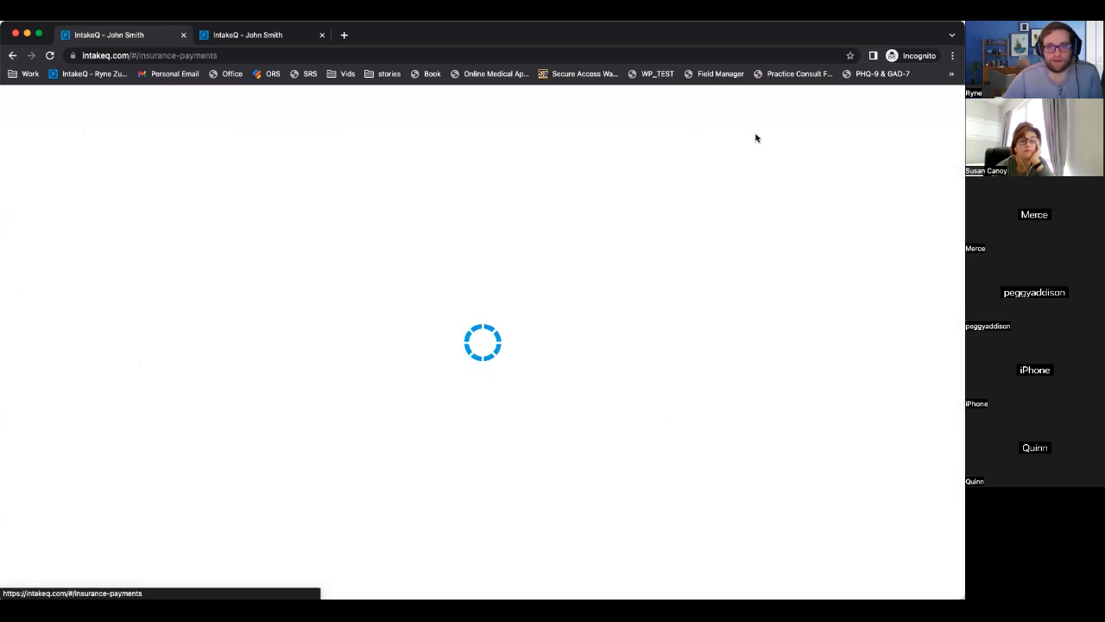
{"action": "left_click", "coordinate": [759, 326]}
{"action": "left_click", "coordinate": [186, 189]}
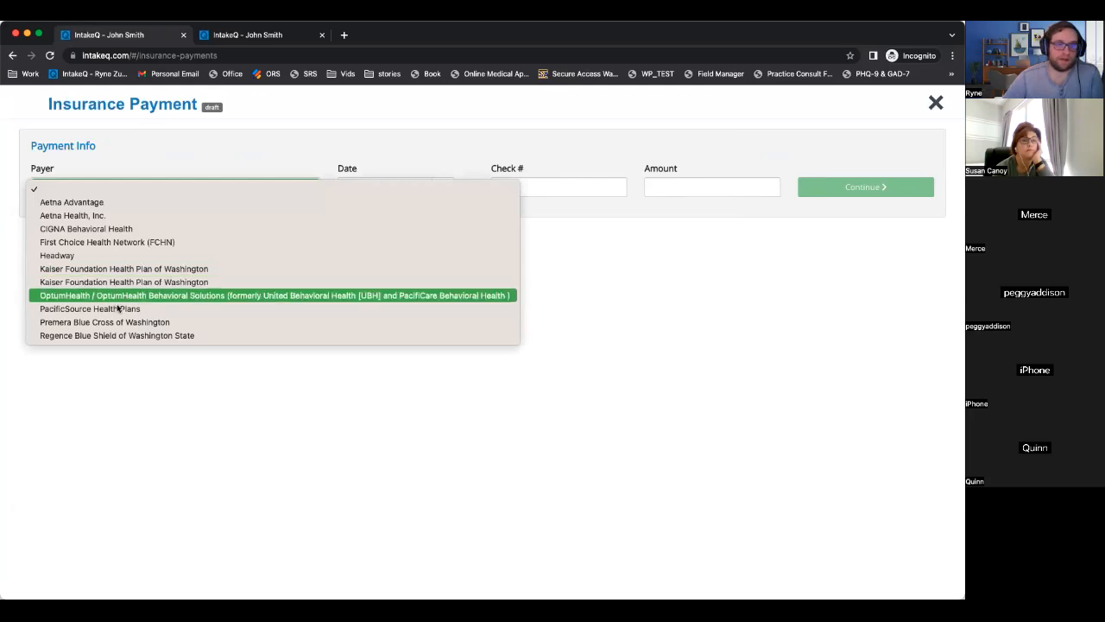
{"action": "left_click", "coordinate": [165, 383]}
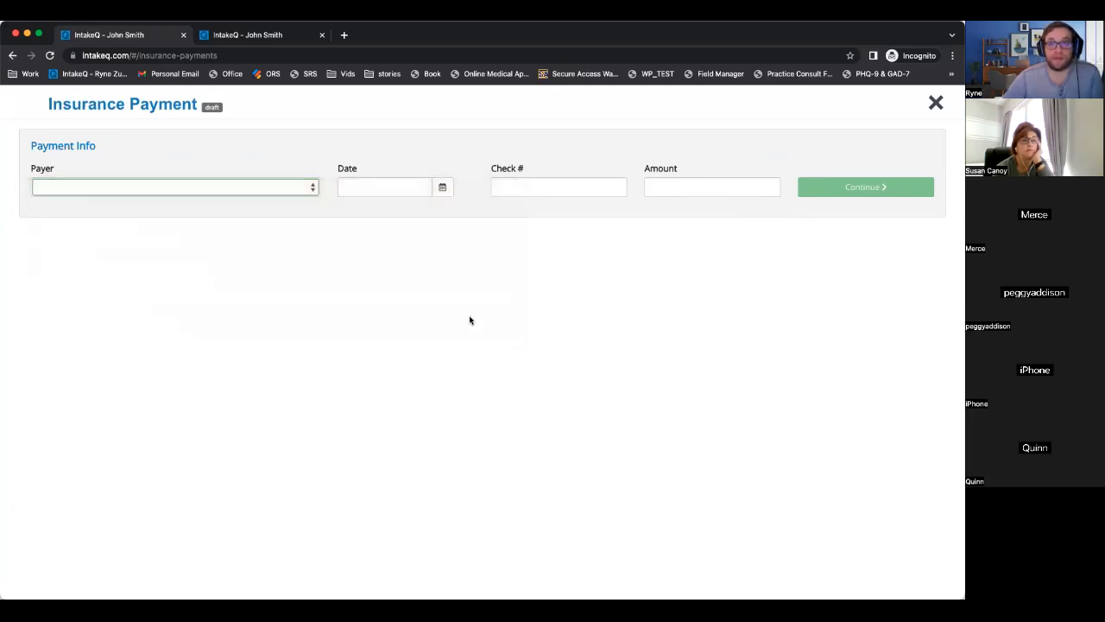
{"action": "left_click", "coordinate": [936, 102]}
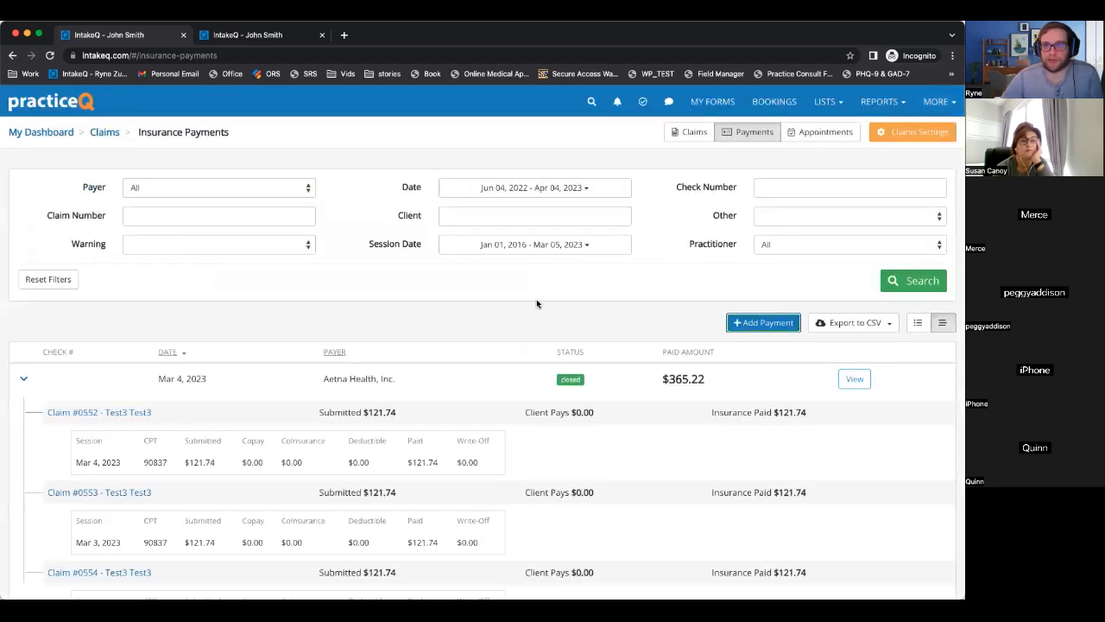
{"action": "scroll", "coordinate": [534, 306], "scroll_direction": "down", "scroll_amount": 2}
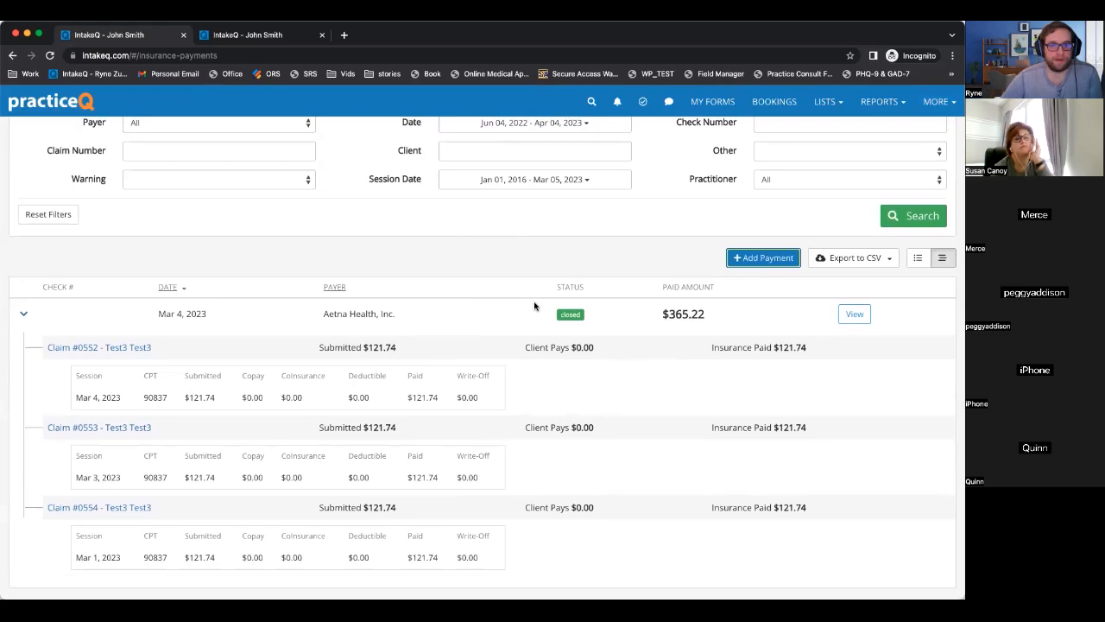
{"action": "scroll", "coordinate": [533, 306], "scroll_direction": "up", "scroll_amount": 2}
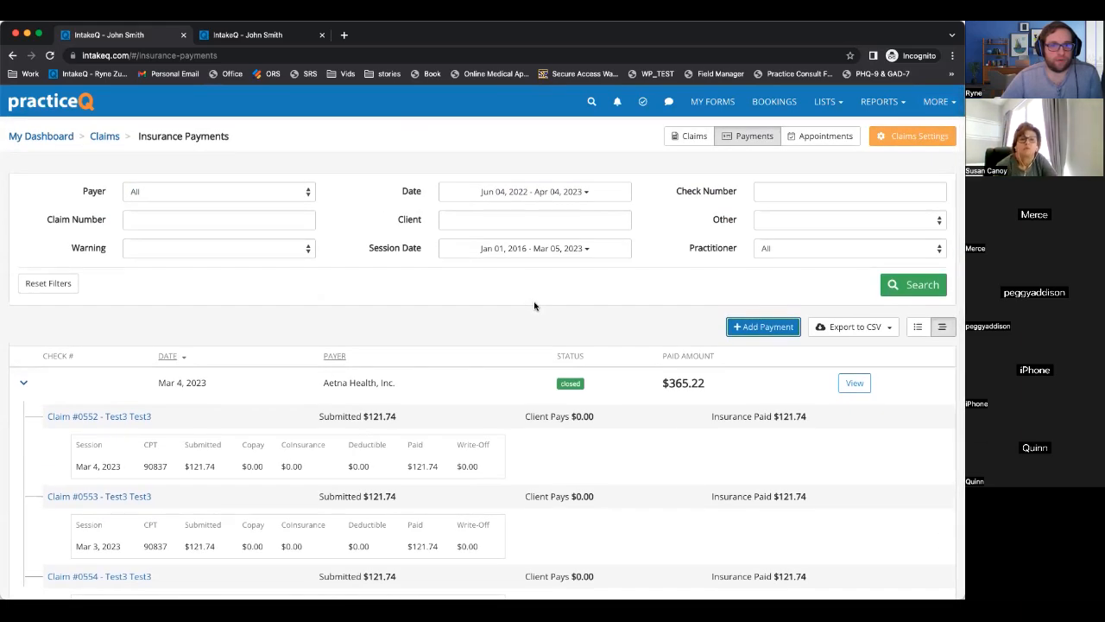
{"action": "scroll", "coordinate": [534, 306], "scroll_direction": "down", "scroll_amount": 1}
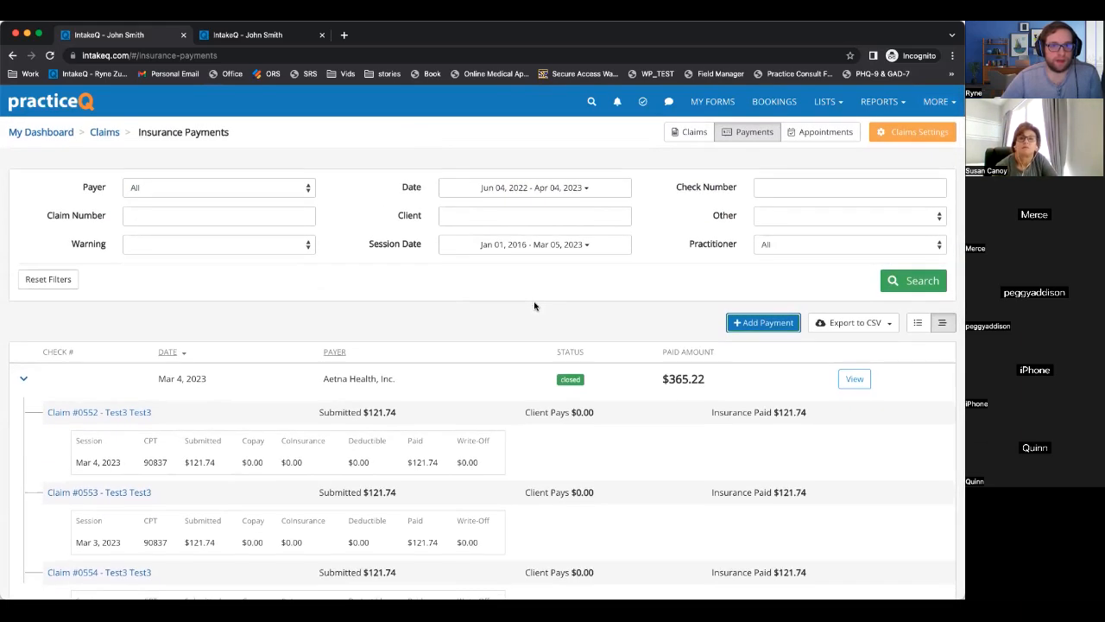
{"action": "scroll", "coordinate": [534, 305], "scroll_direction": "down", "scroll_amount": 2}
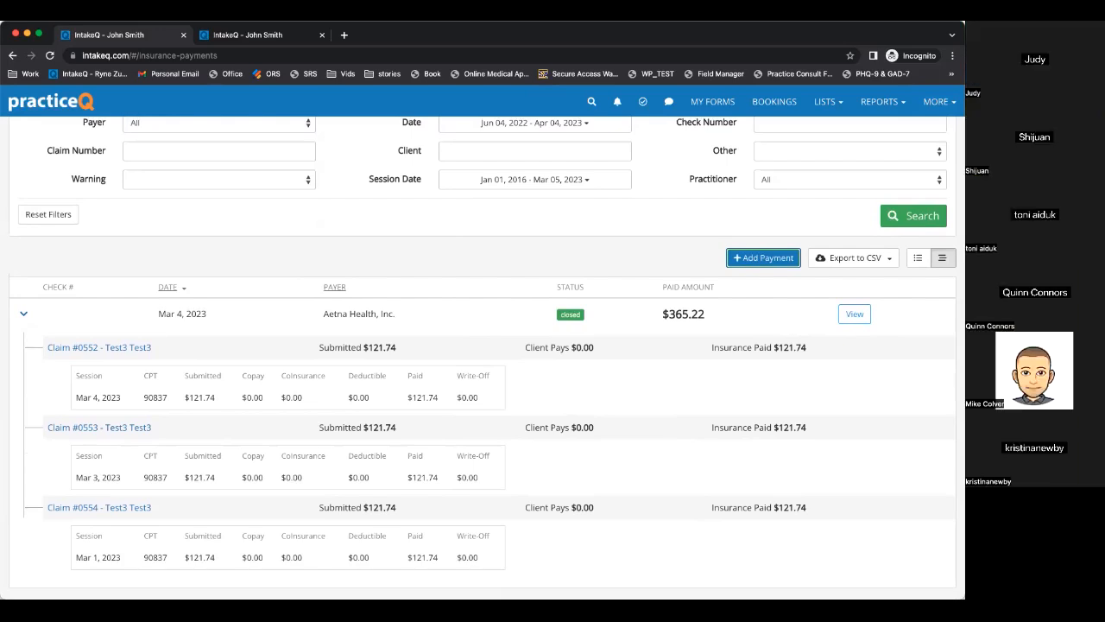
{"action": "left_click", "coordinate": [569, 257]}
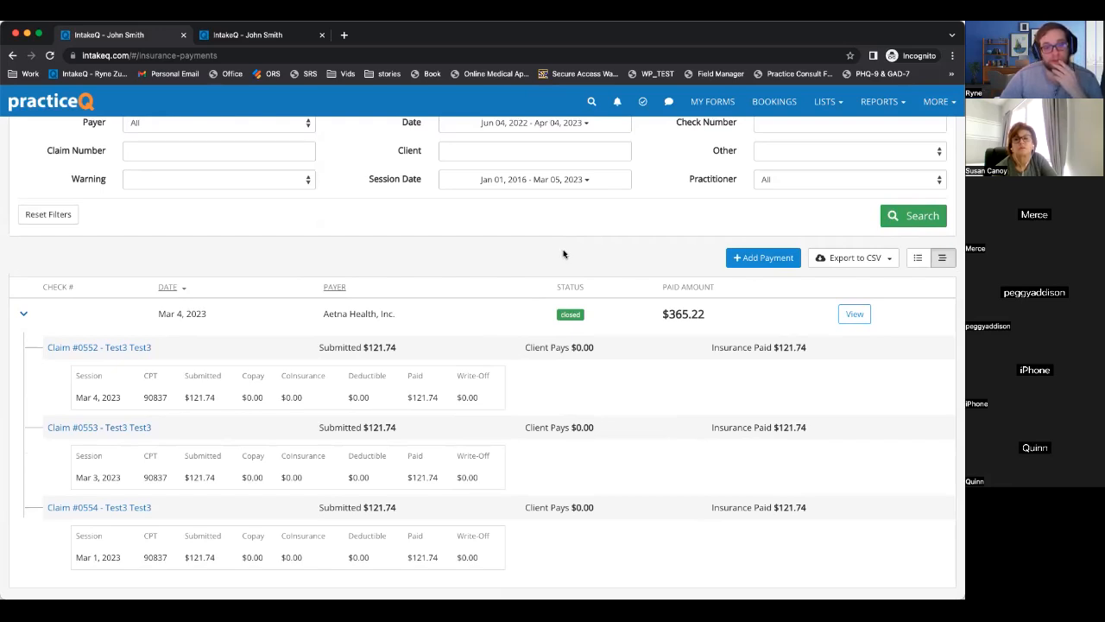
{"action": "scroll", "coordinate": [563, 254], "scroll_direction": "up", "scroll_amount": 2}
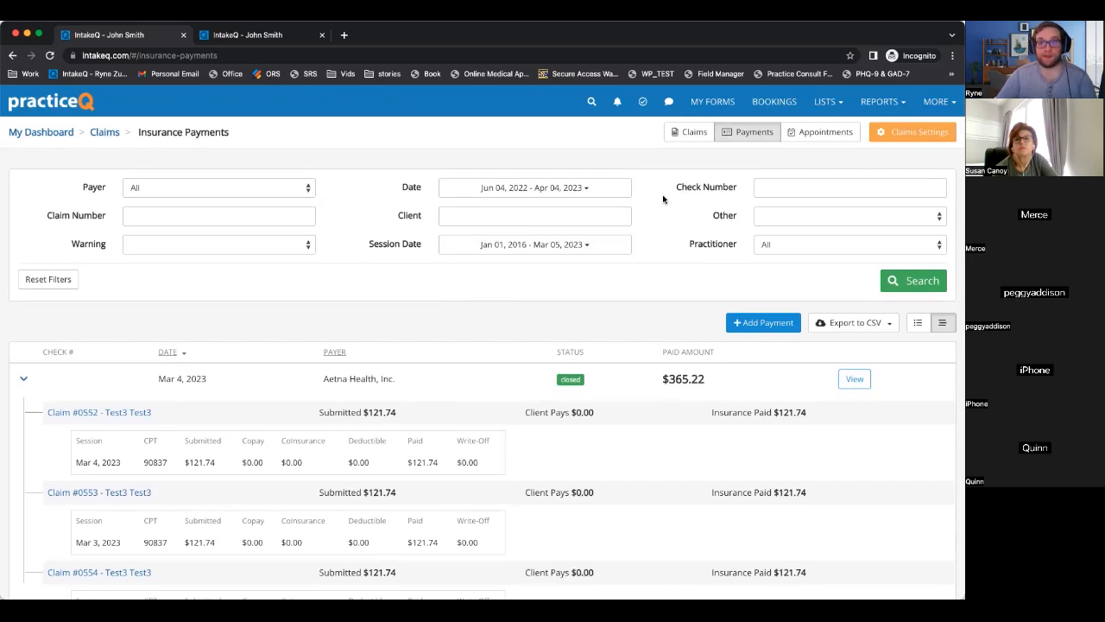
{"action": "left_click", "coordinate": [874, 102]}
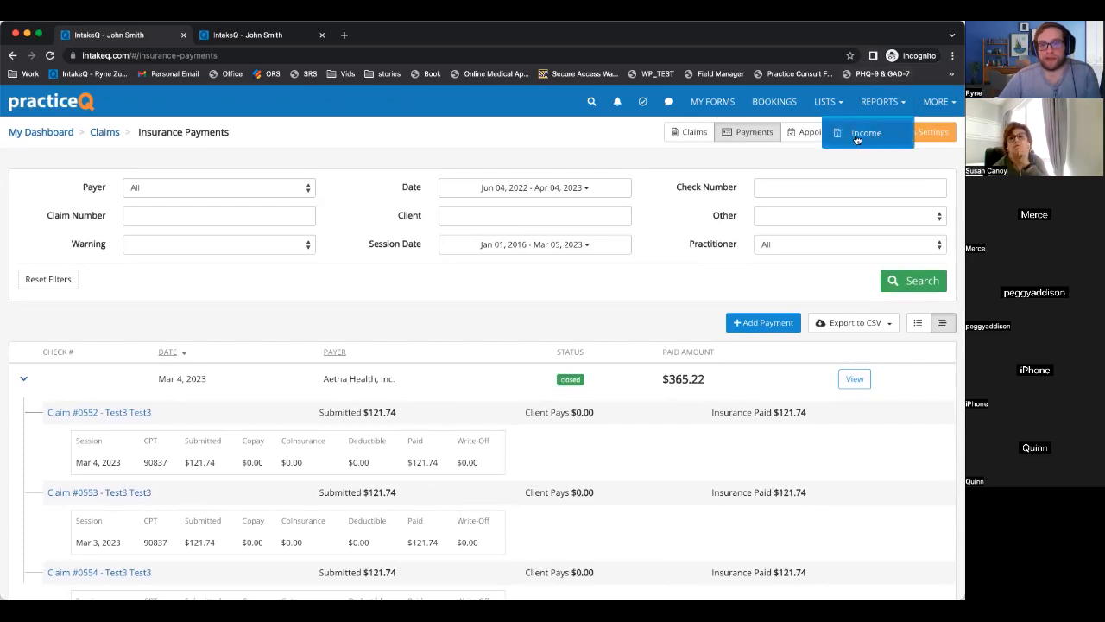
Generate the Income Report for Last Month (March 2023), showing $365.22 insurance and $60.00 client payments.
{"action": "left_click", "coordinate": [857, 139]}
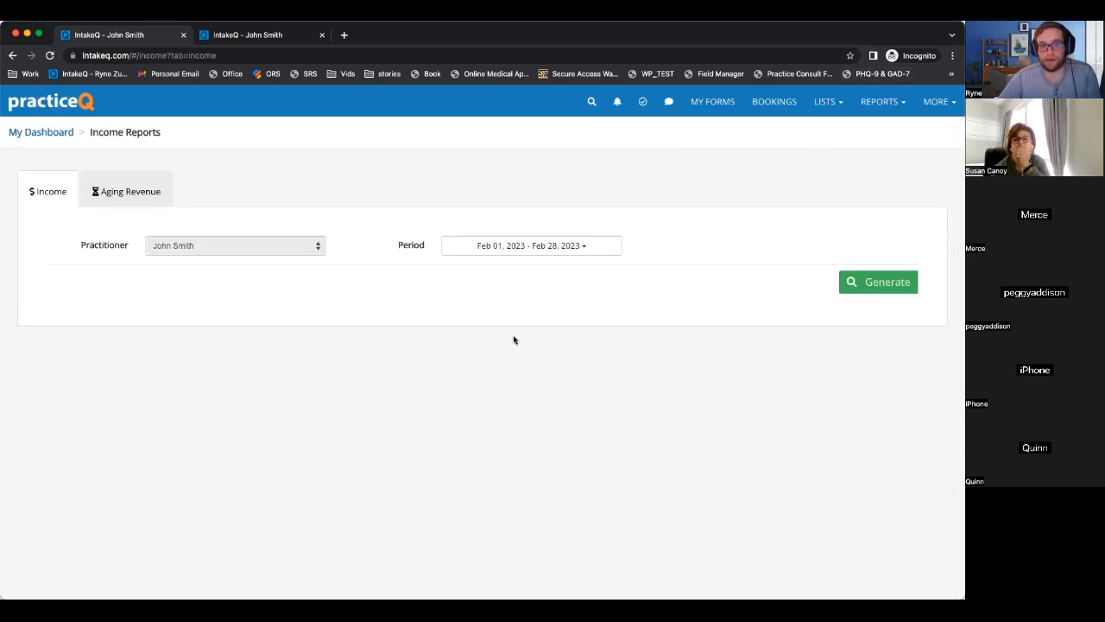
{"action": "left_click", "coordinate": [874, 282]}
{"action": "scroll", "coordinate": [409, 295], "scroll_direction": "down", "scroll_amount": 3}
{"action": "scroll", "coordinate": [409, 296], "scroll_direction": "up", "scroll_amount": 3}
{"action": "left_click", "coordinate": [516, 245]}
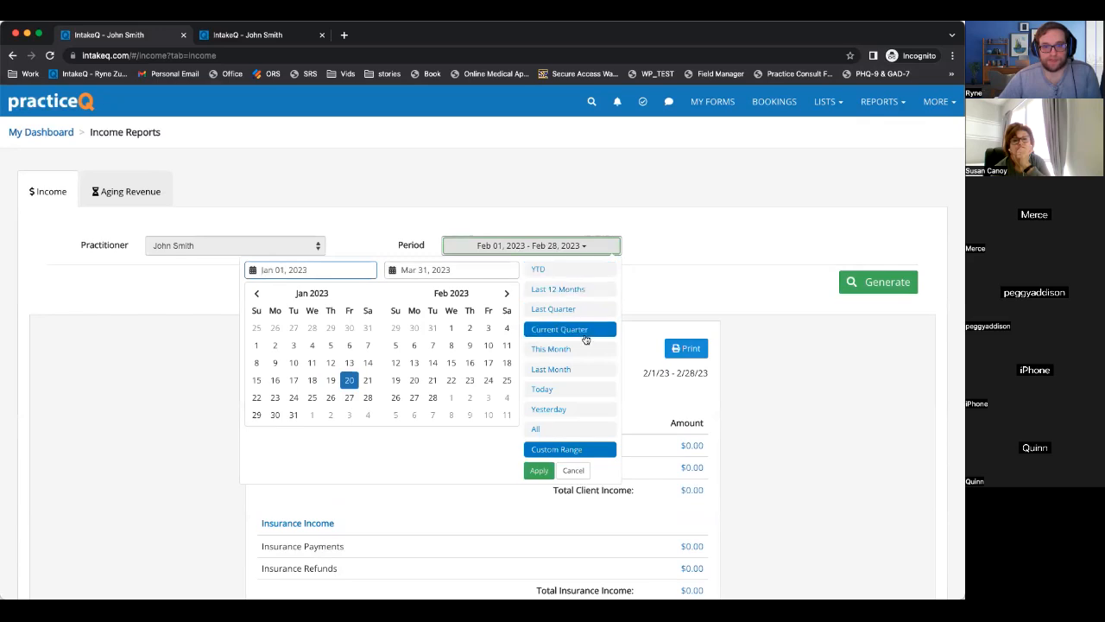
{"action": "left_click", "coordinate": [563, 369]}
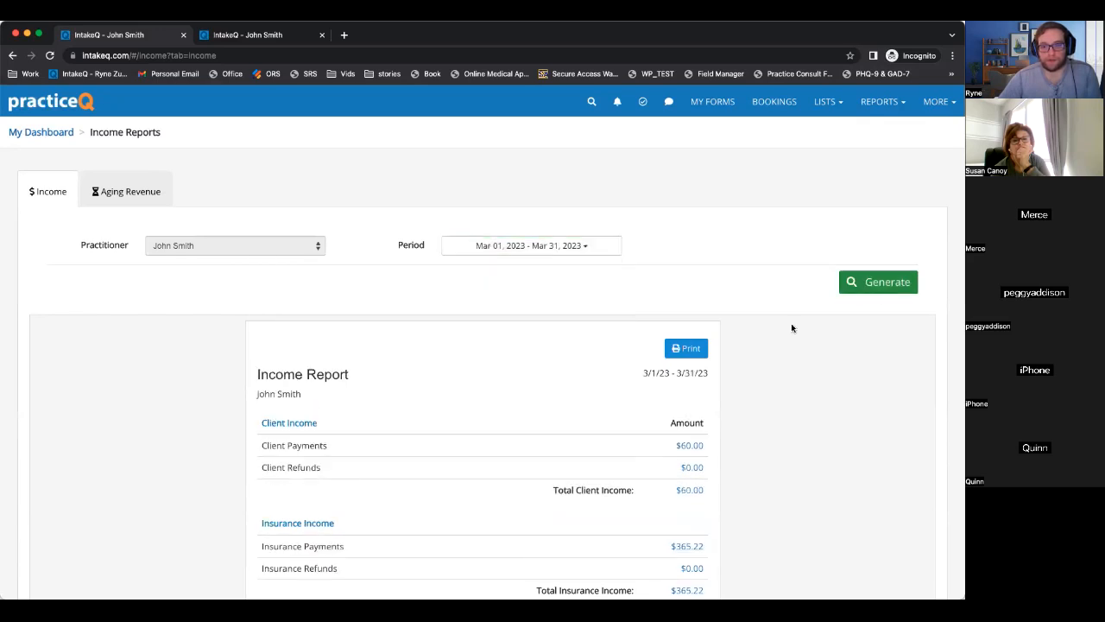
{"action": "scroll", "coordinate": [747, 383], "scroll_direction": "down", "scroll_amount": 3}
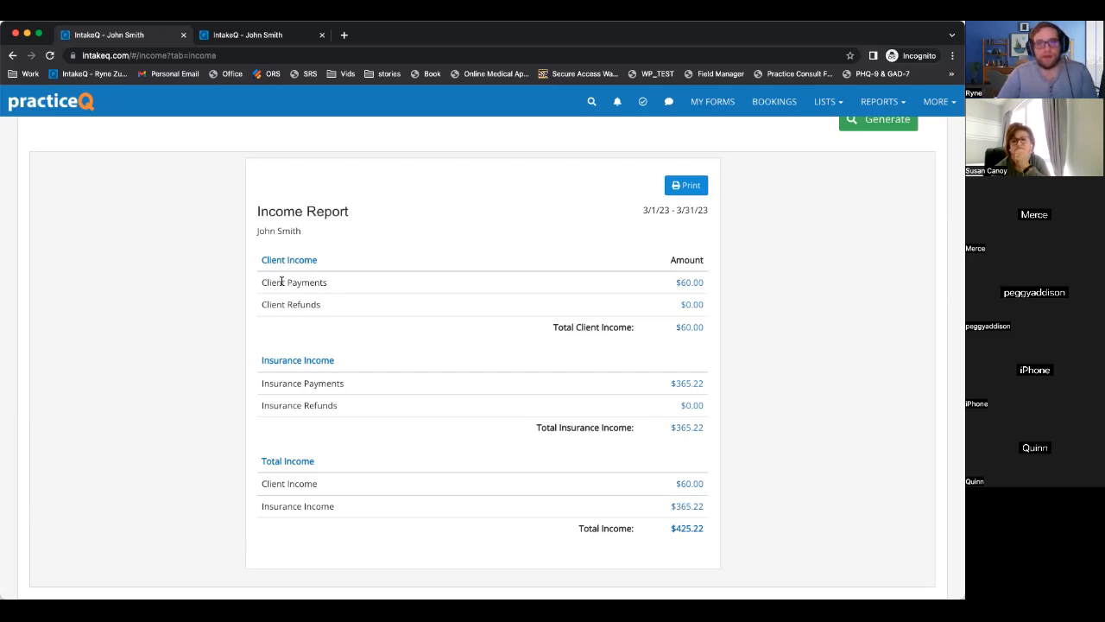
{"action": "scroll", "coordinate": [775, 281], "scroll_direction": "up", "scroll_amount": 4}
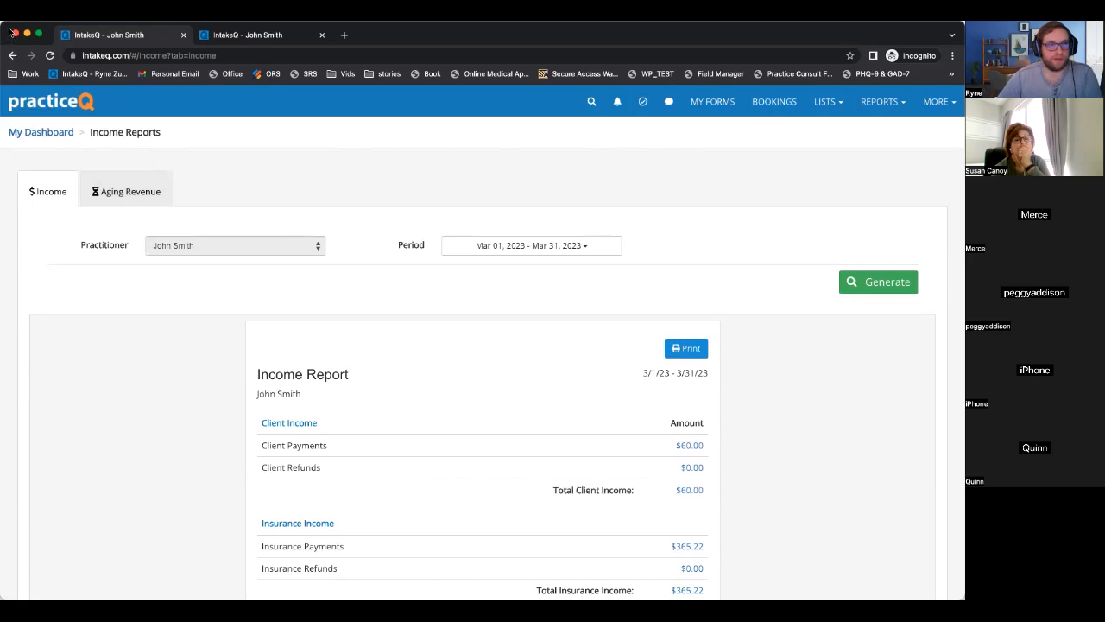
{"action": "left_click_drag", "start_coordinate": [12, 30], "coordinate": [27, 41]}
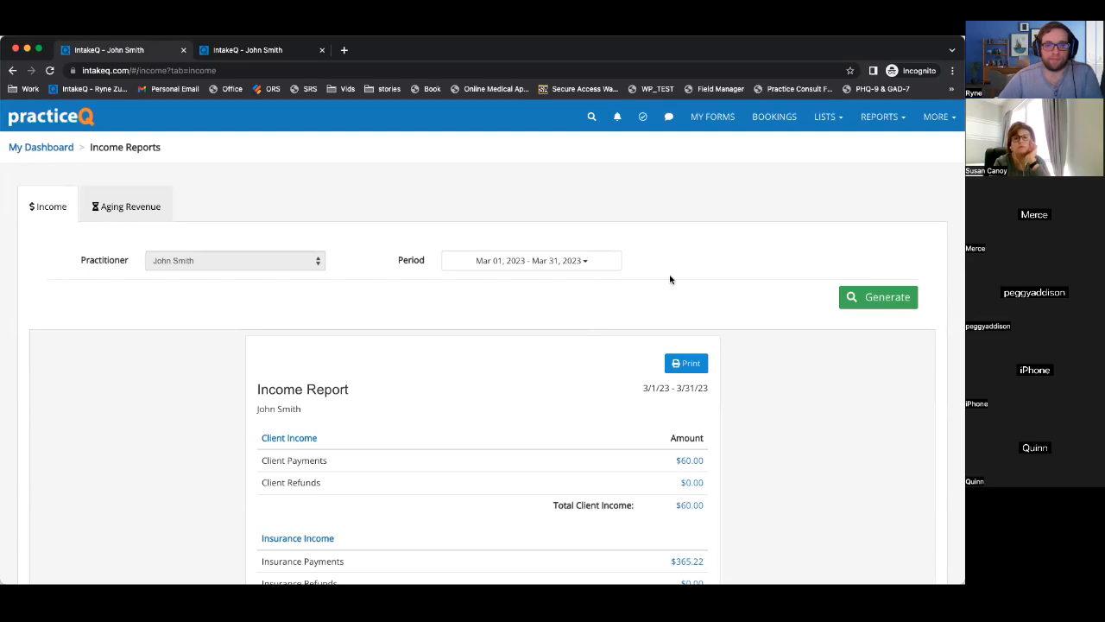
{"action": "scroll", "coordinate": [844, 118], "scroll_direction": "down", "scroll_amount": 1}
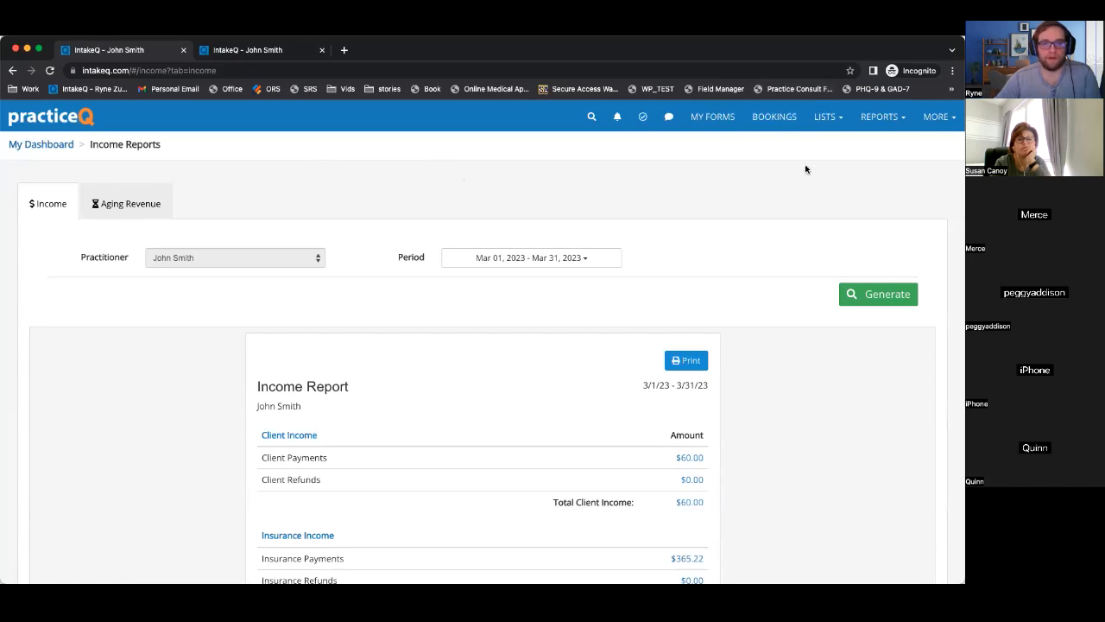
{"action": "left_click", "coordinate": [829, 121]}
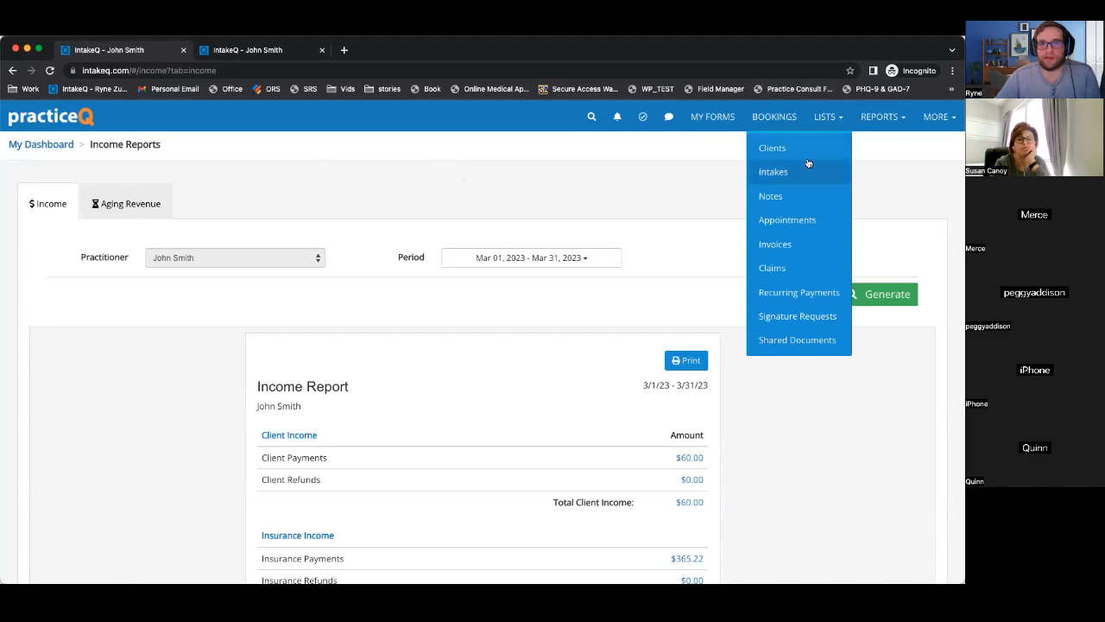
Open the Clients list of 10 active clients, then the account and support options.
{"action": "left_click", "coordinate": [788, 152]}
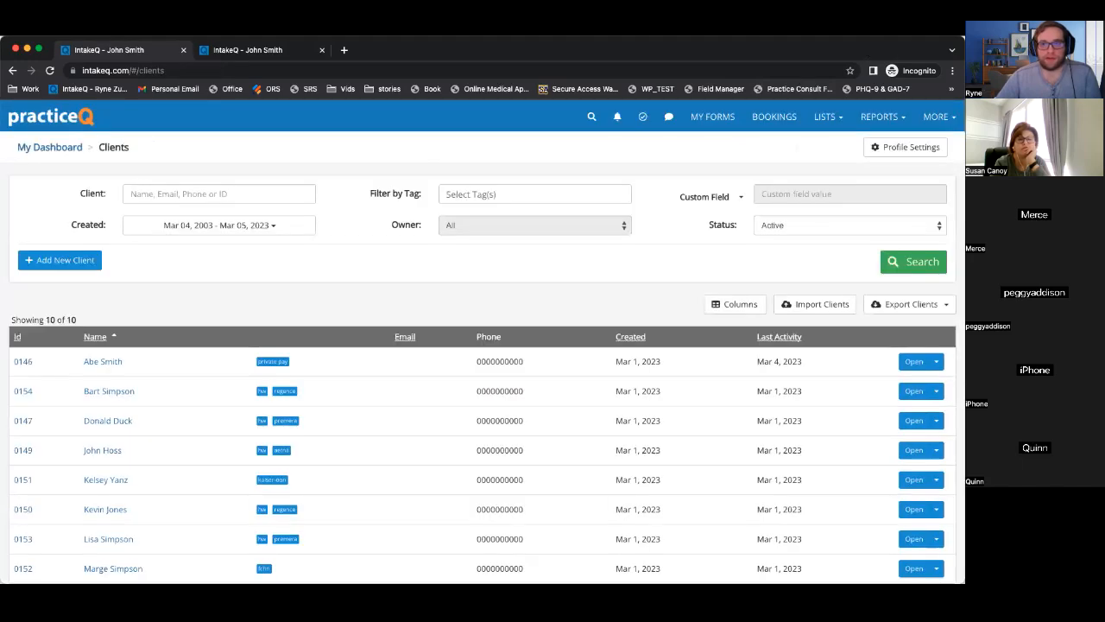
{"action": "left_click", "coordinate": [928, 119]}
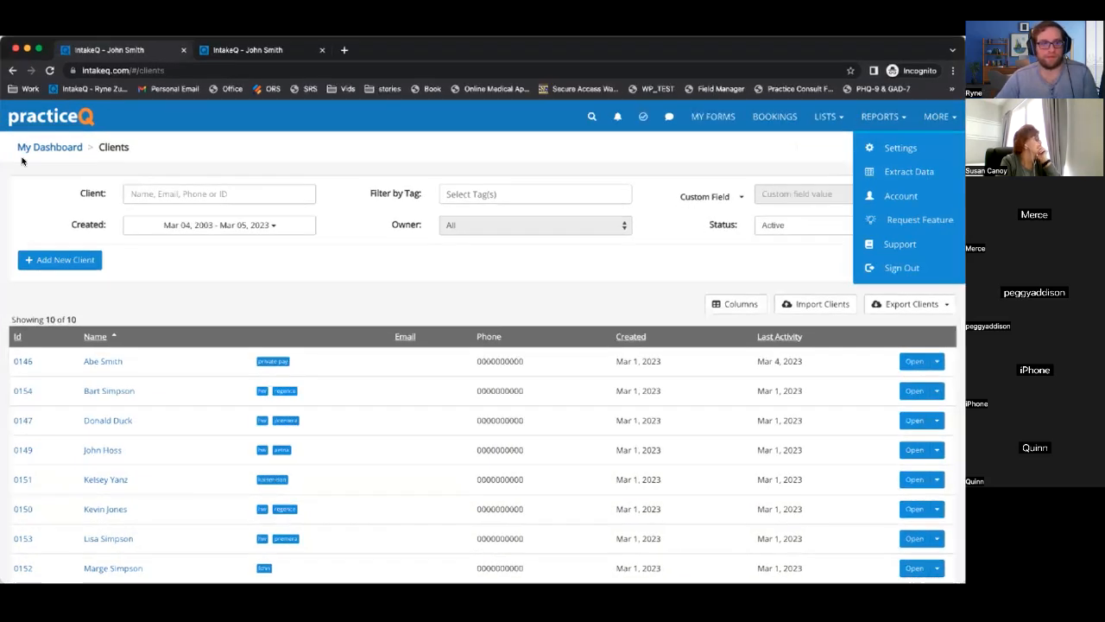
{"action": "left_click", "coordinate": [784, 80]}
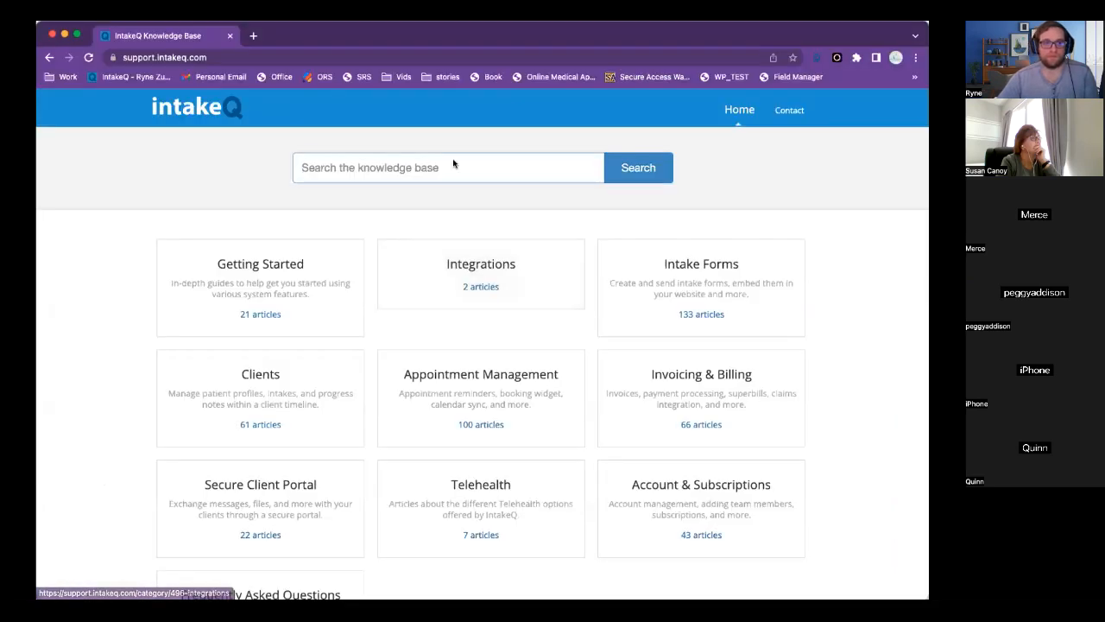
Search the knowledge base for 'office ally' and open the Electronic Claims - Office Ally article.
{"action": "left_click", "coordinate": [454, 163]}
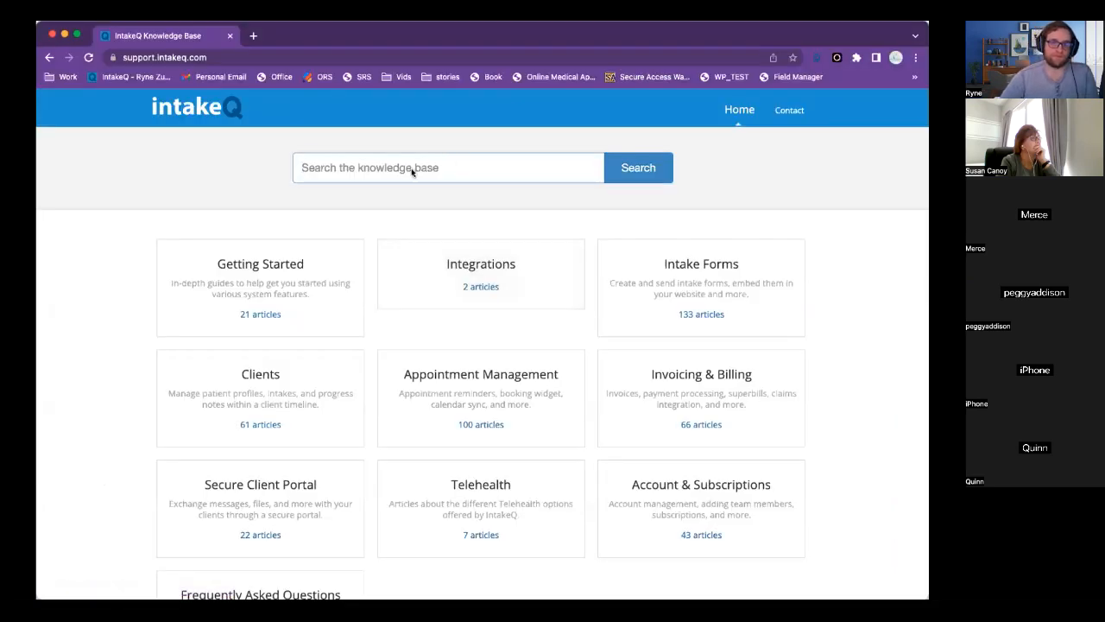
{"action": "type", "text": "office ally"}
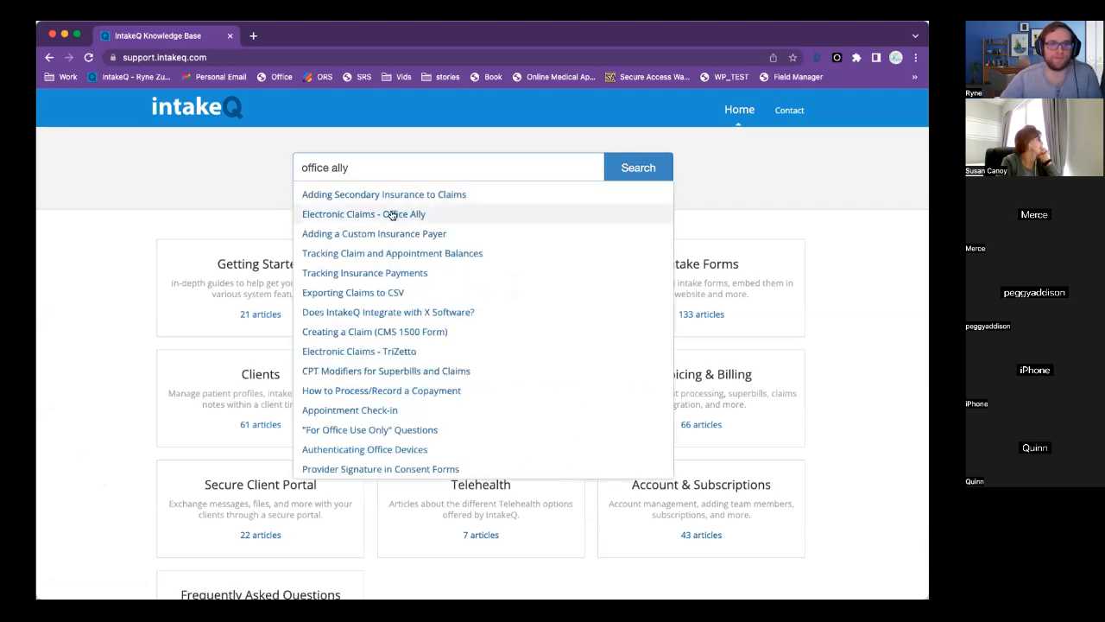
{"action": "left_click", "coordinate": [392, 214]}
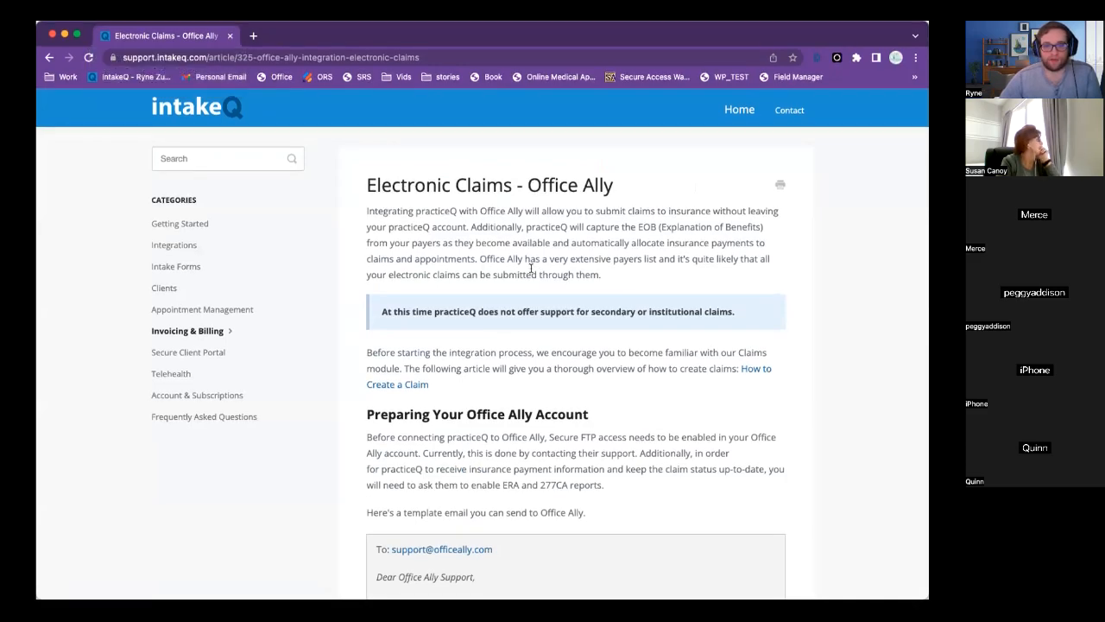
Read through the article, highlighting the template email to Office Ally support, then return to the search results.
{"action": "scroll", "coordinate": [531, 269], "scroll_direction": "down", "scroll_amount": 5}
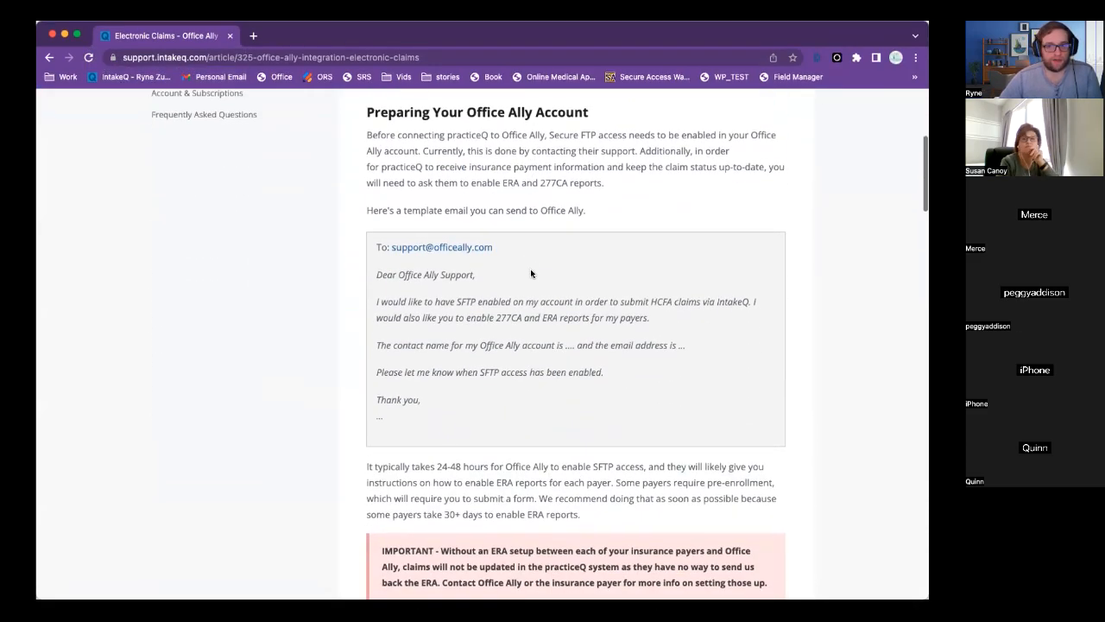
{"action": "scroll", "coordinate": [531, 269], "scroll_direction": "down", "scroll_amount": 1}
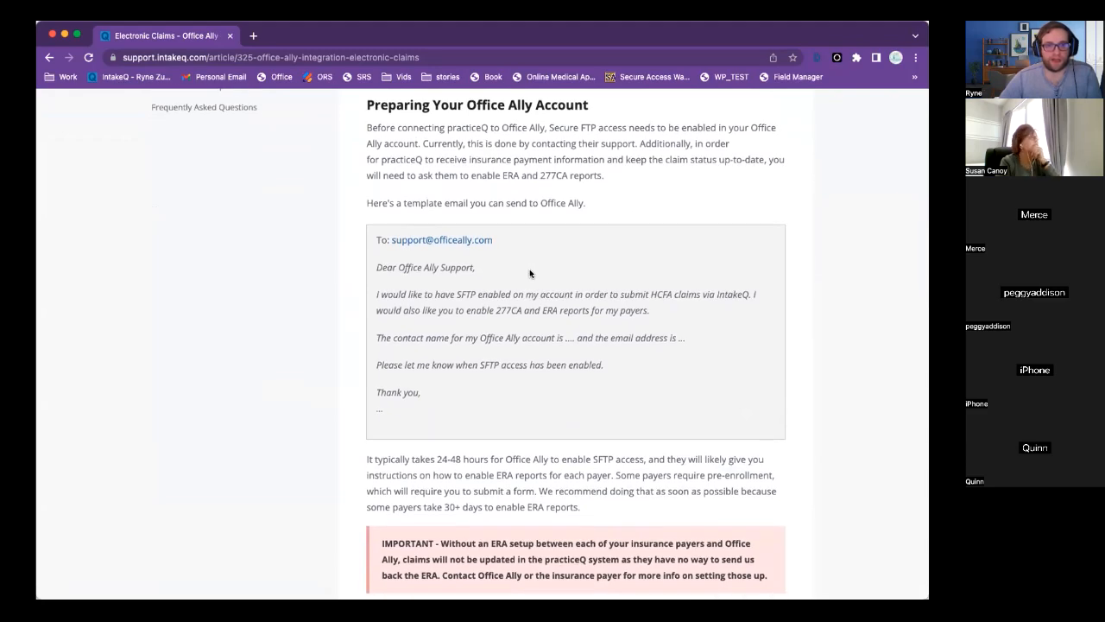
{"action": "scroll", "coordinate": [531, 274], "scroll_direction": "down", "scroll_amount": 4}
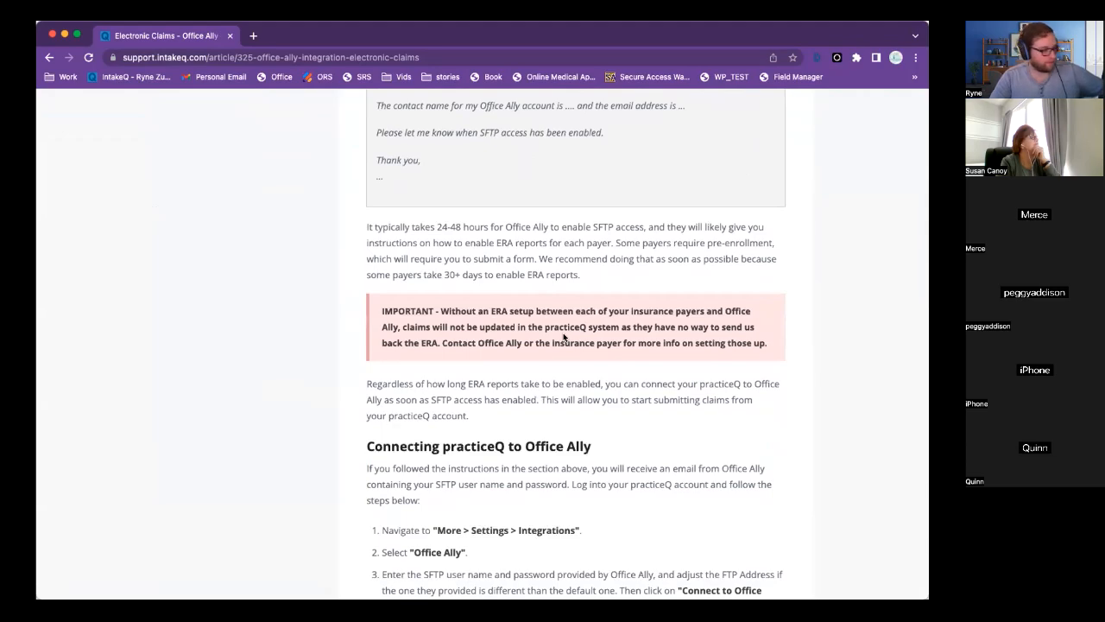
{"action": "scroll", "coordinate": [579, 354], "scroll_direction": "down", "scroll_amount": 3}
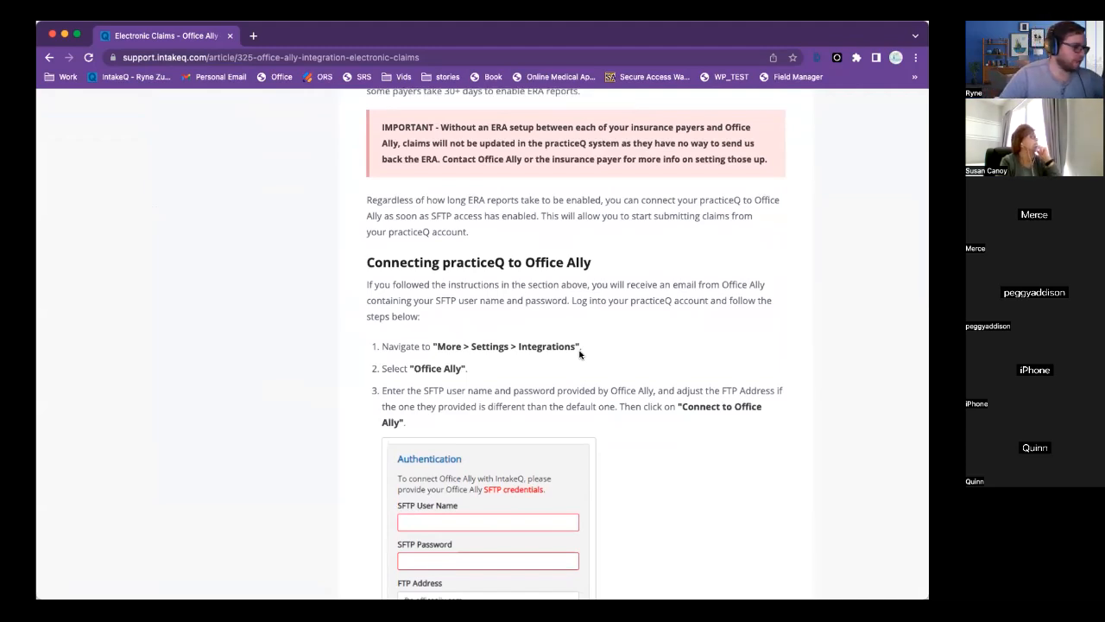
{"action": "scroll", "coordinate": [581, 349], "scroll_direction": "down", "scroll_amount": 10}
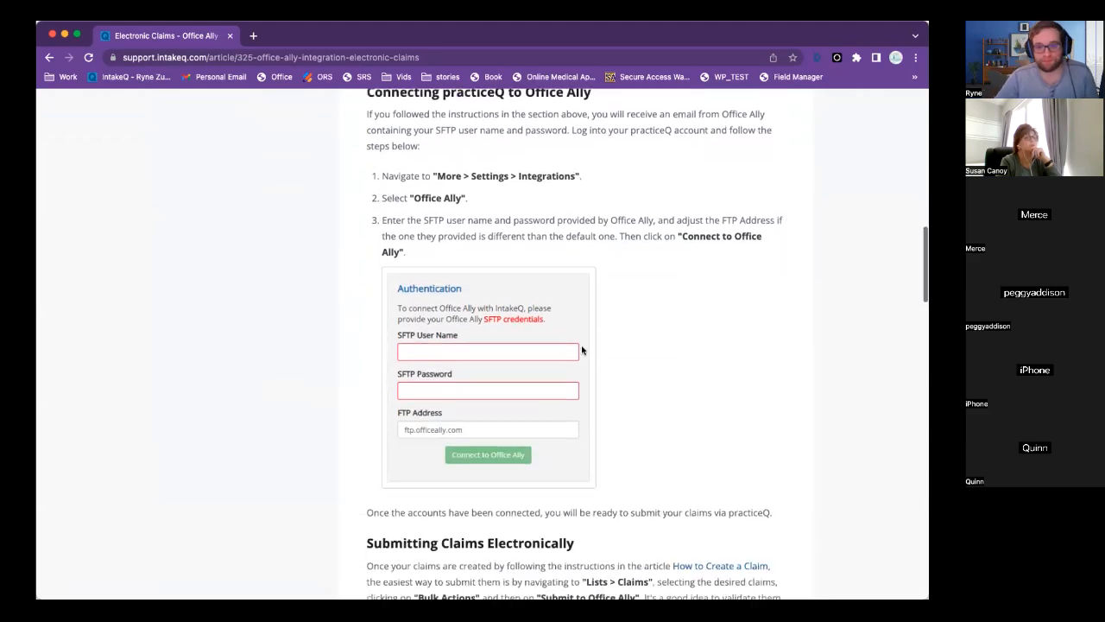
{"action": "scroll", "coordinate": [581, 349], "scroll_direction": "up", "scroll_amount": 20}
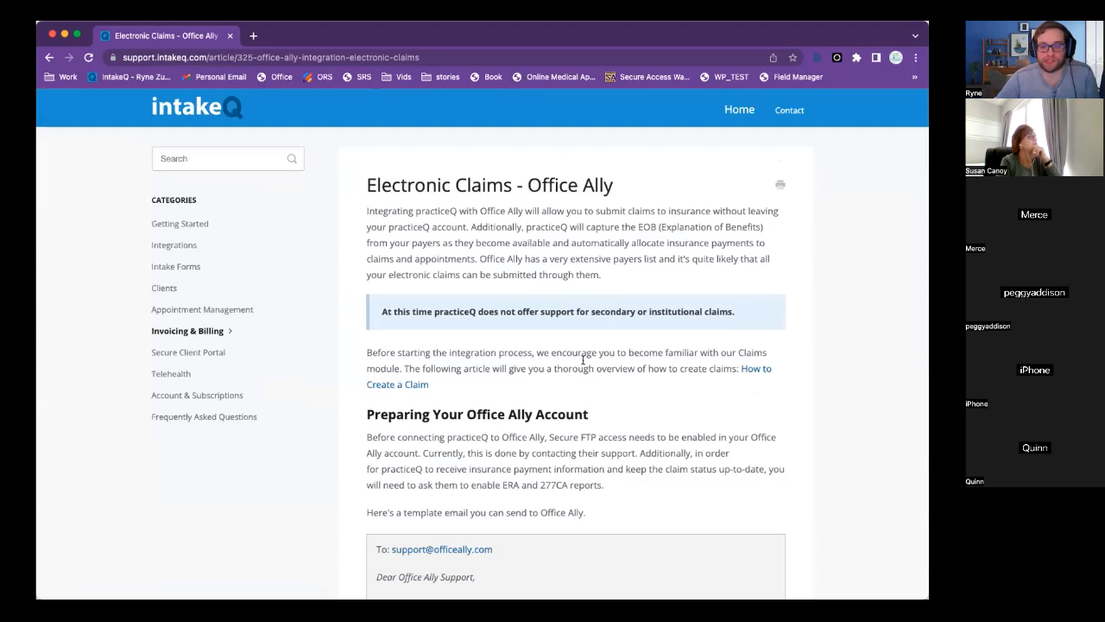
{"action": "scroll", "coordinate": [583, 360], "scroll_direction": "down", "scroll_amount": 6}
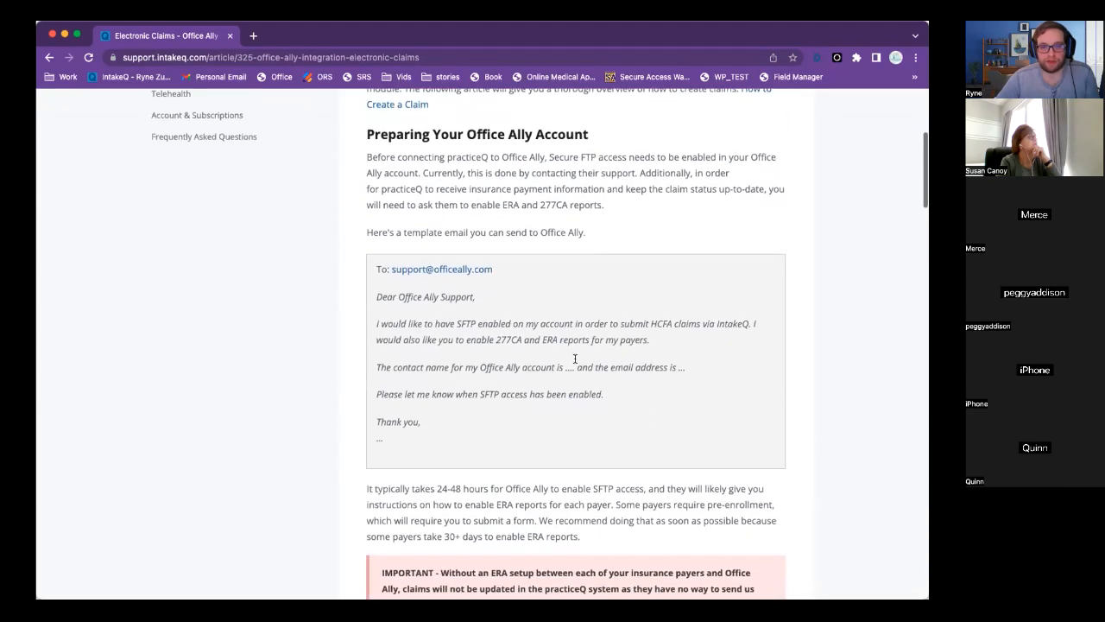
{"action": "scroll", "coordinate": [574, 359], "scroll_direction": "down", "scroll_amount": 8}
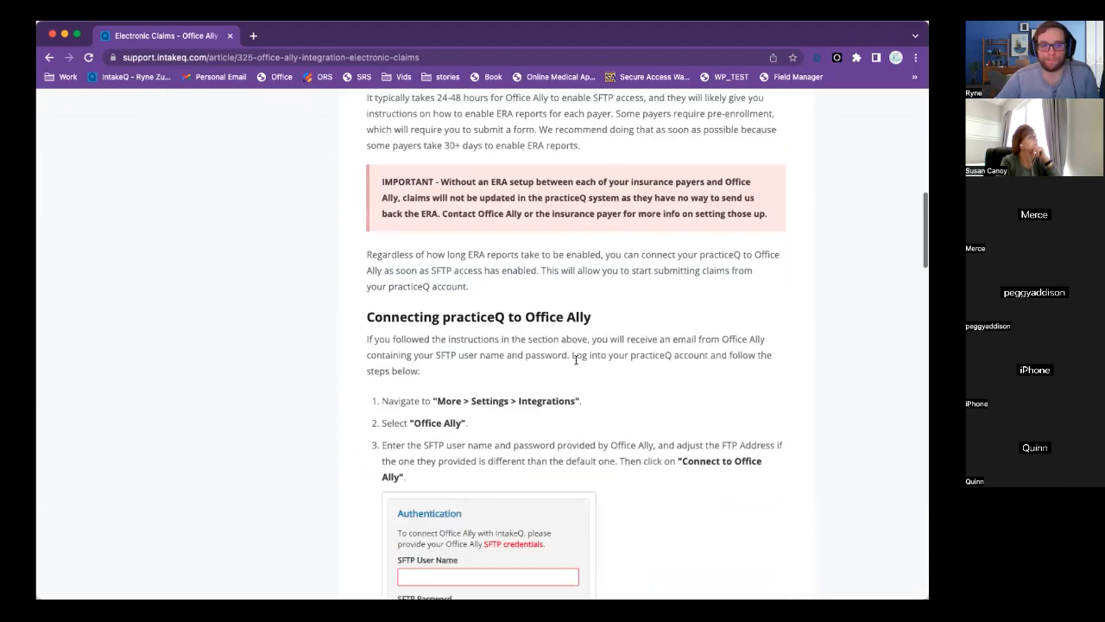
{"action": "scroll", "coordinate": [575, 363], "scroll_direction": "up", "scroll_amount": 6}
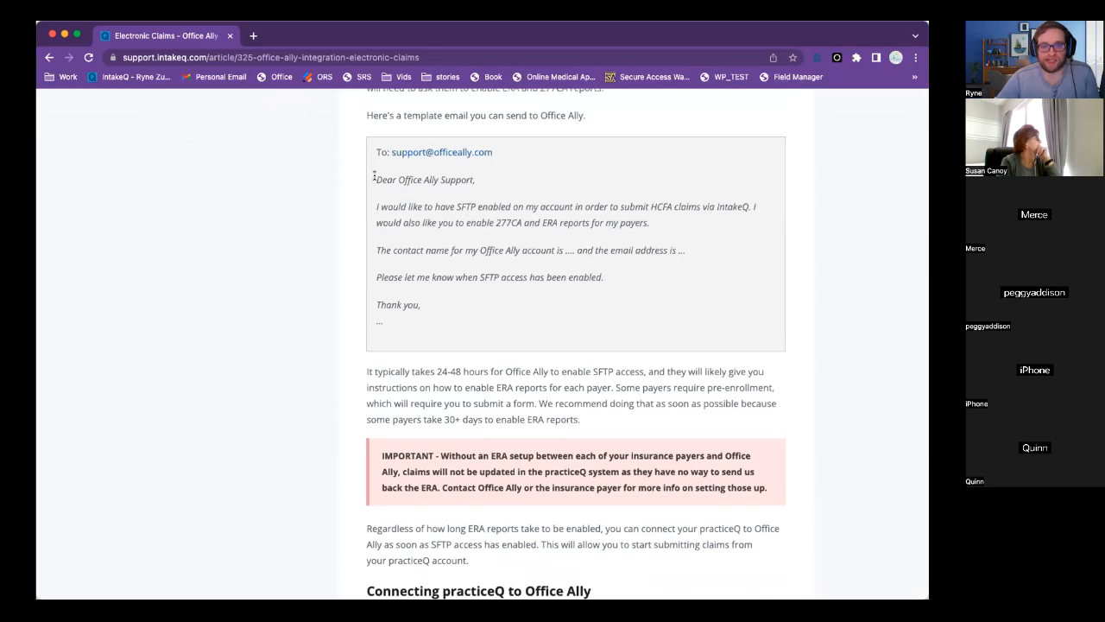
{"action": "left_click_drag", "start_coordinate": [372, 179], "coordinate": [501, 351]}
{"action": "scroll", "coordinate": [499, 350], "scroll_direction": "down", "scroll_amount": 12}
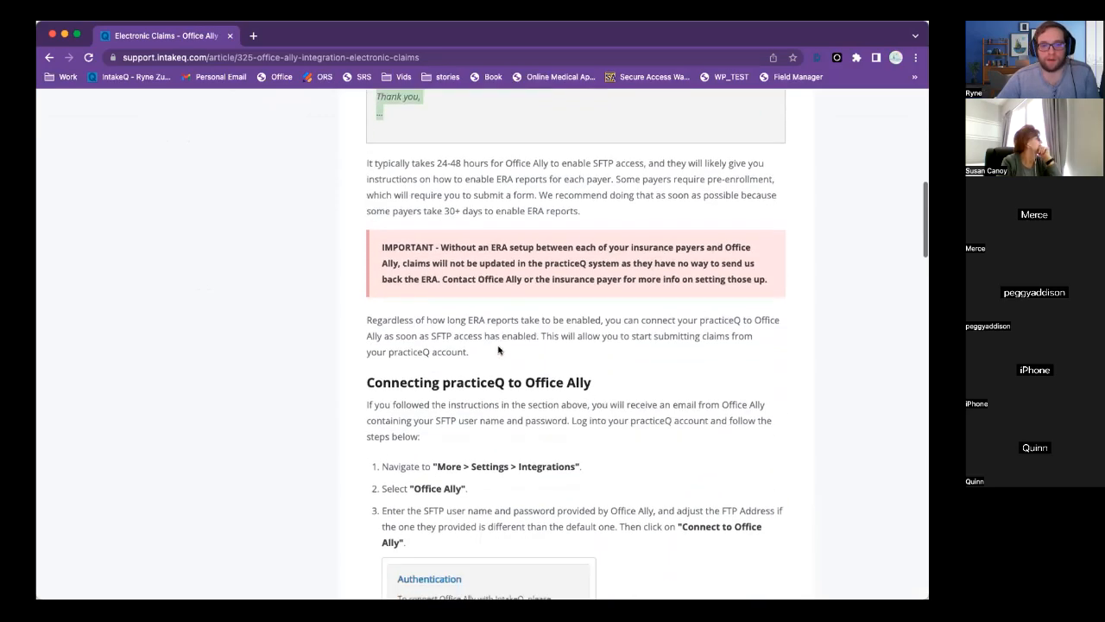
{"action": "scroll", "coordinate": [498, 350], "scroll_direction": "down", "scroll_amount": 8}
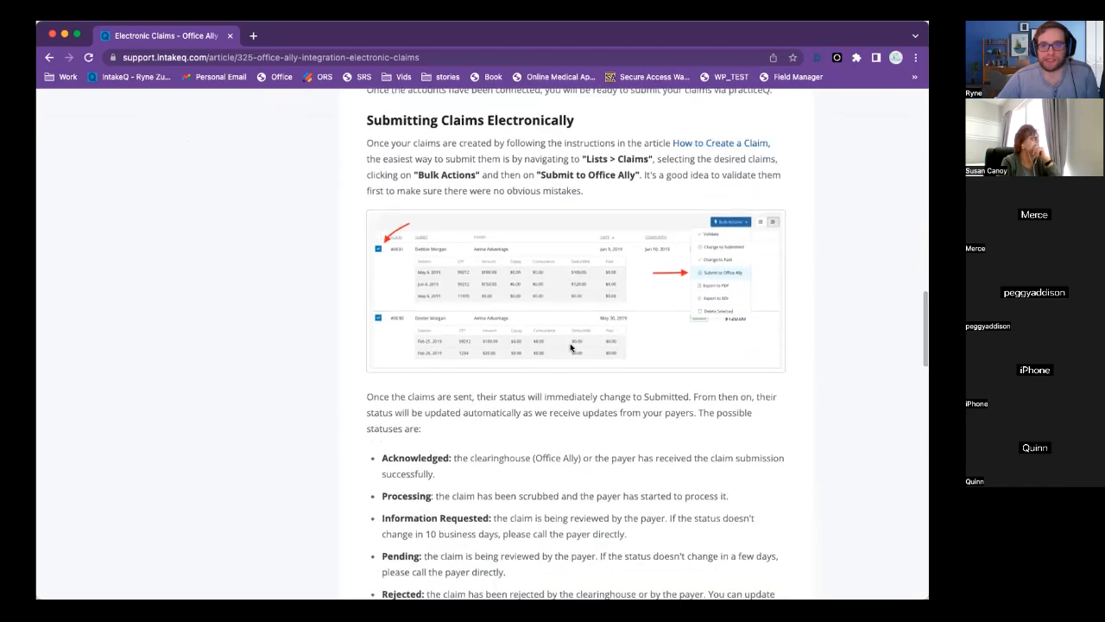
{"action": "scroll", "coordinate": [553, 366], "scroll_direction": "down", "scroll_amount": 20}
{"action": "scroll", "coordinate": [552, 367], "scroll_direction": "down", "scroll_amount": 15}
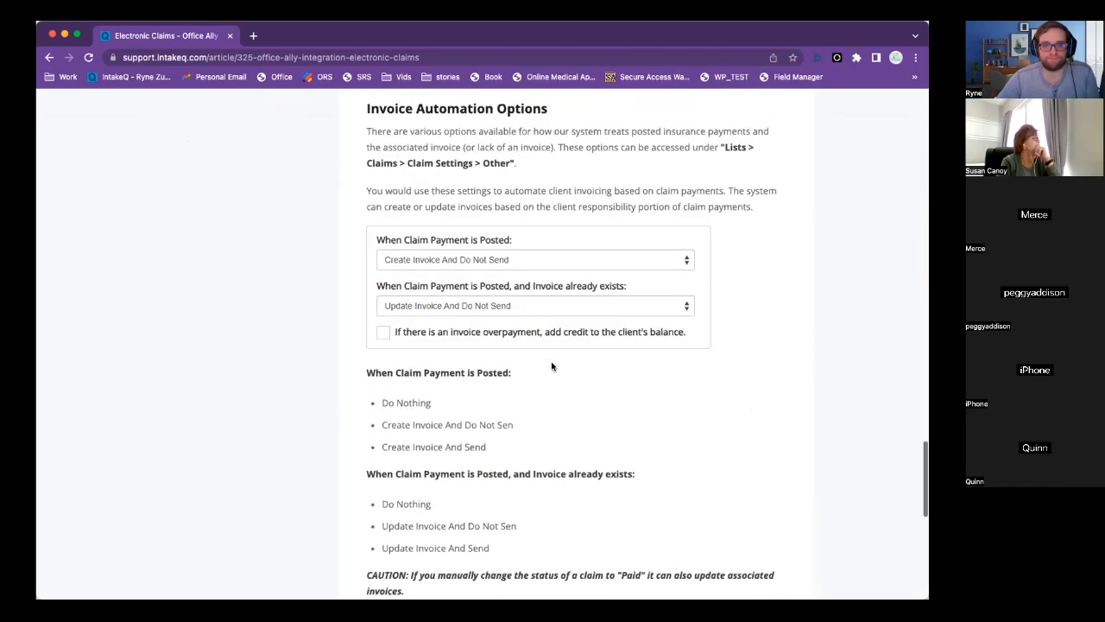
{"action": "scroll", "coordinate": [551, 366], "scroll_direction": "up", "scroll_amount": 20}
{"action": "scroll", "coordinate": [552, 367], "scroll_direction": "up", "scroll_amount": 15}
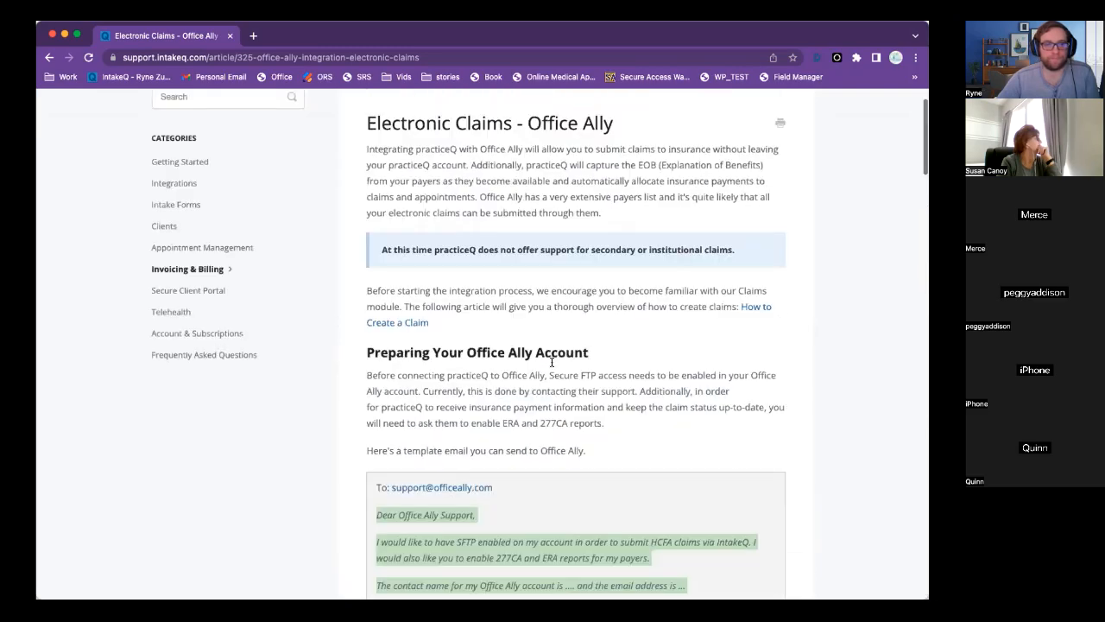
{"action": "left_click", "coordinate": [49, 57]}
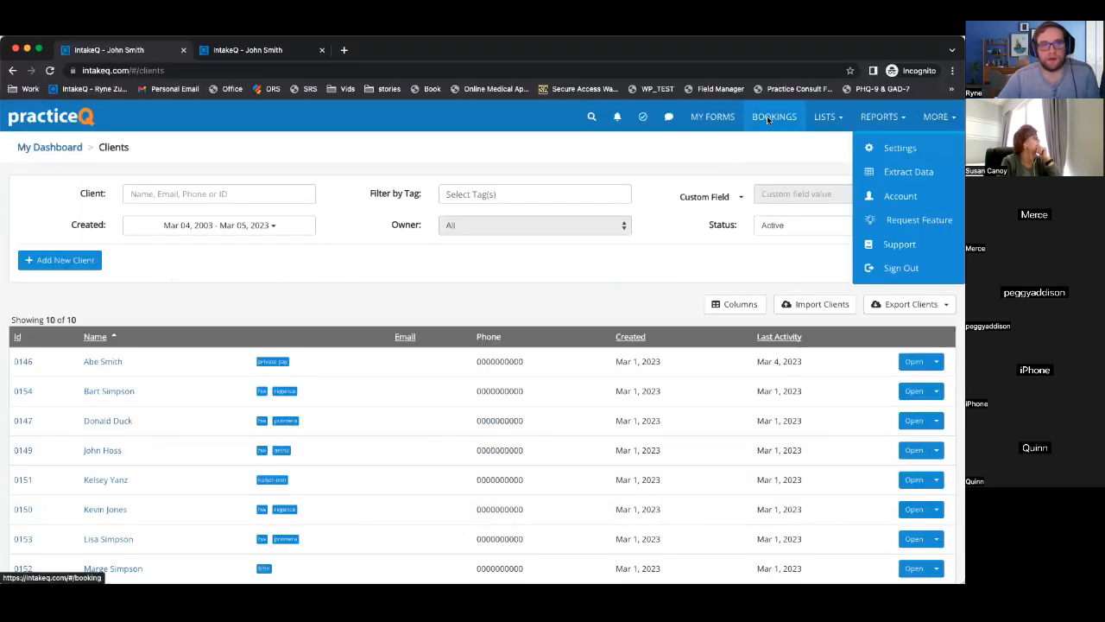
Go from Bookings to the Clients list and open the insurance-billed client's profile.
{"action": "left_click", "coordinate": [766, 116]}
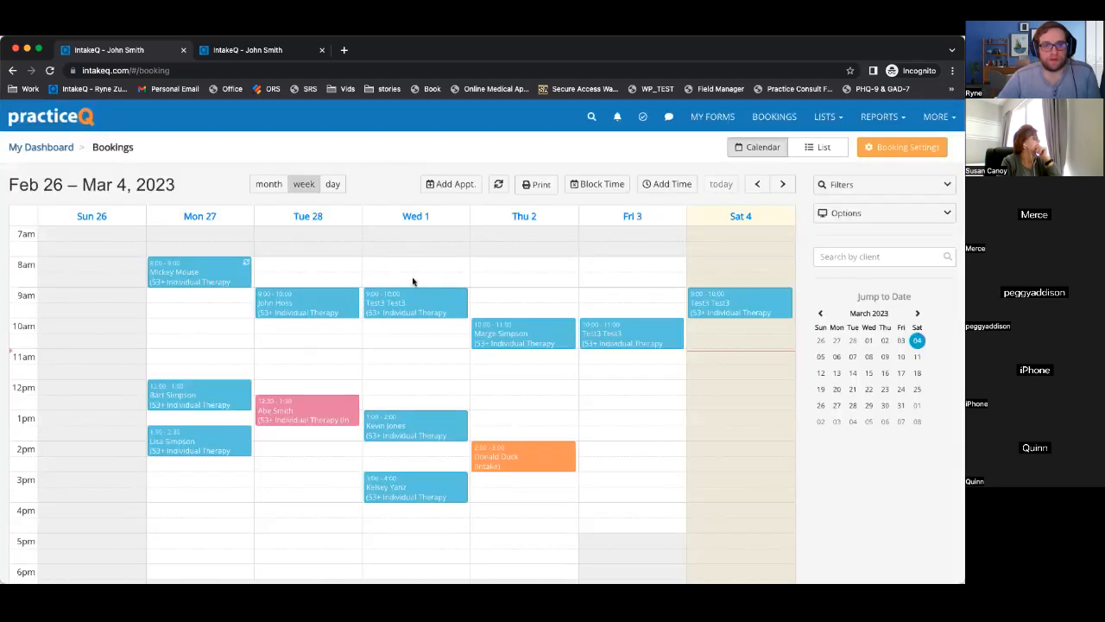
{"action": "left_click", "coordinate": [824, 116]}
{"action": "left_click", "coordinate": [804, 150]}
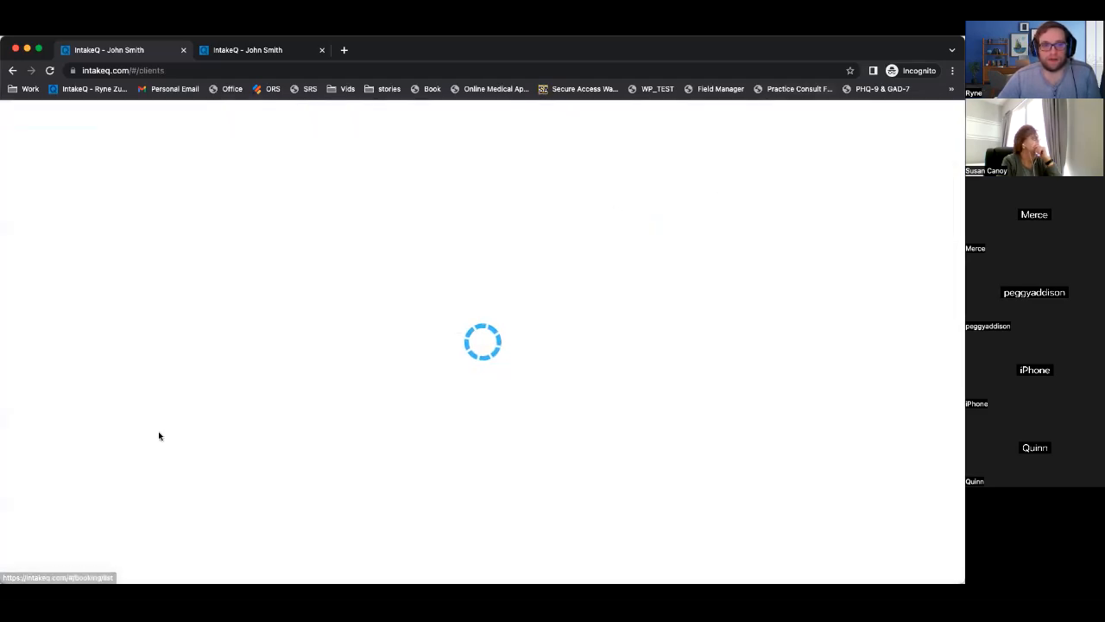
{"action": "scroll", "coordinate": [148, 439], "scroll_direction": "down", "scroll_amount": 2}
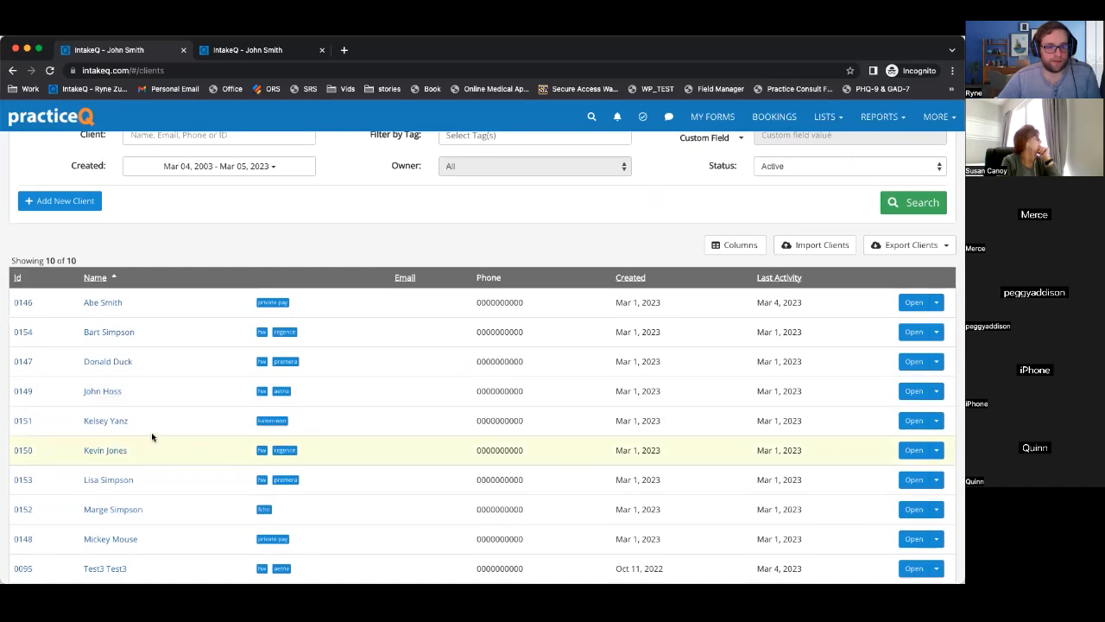
{"action": "left_click", "coordinate": [95, 422]}
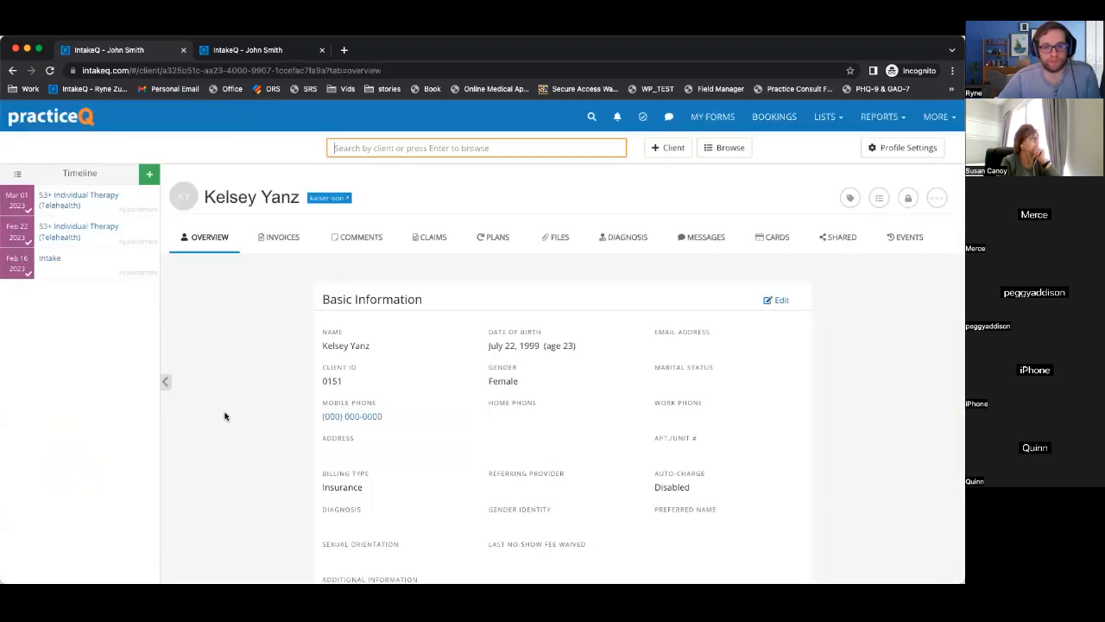
Review the client's overview, noting the name and Disabled auto-charge, down to Primary Insurance.
{"action": "scroll", "coordinate": [225, 417], "scroll_direction": "down", "scroll_amount": 3}
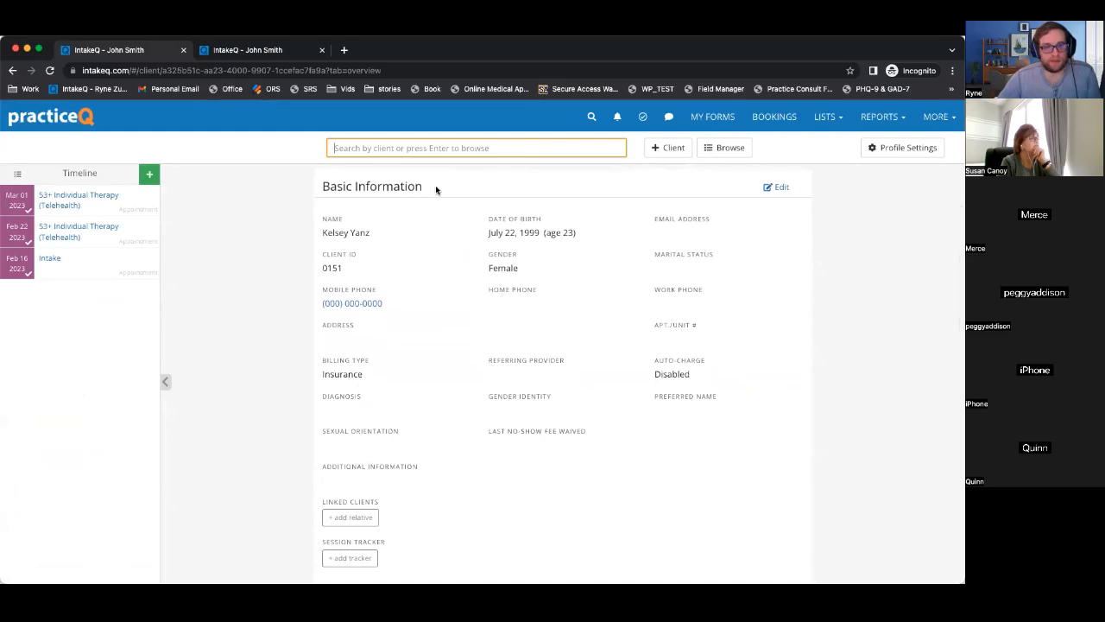
{"action": "left_click_drag", "start_coordinate": [321, 233], "coordinate": [424, 242]}
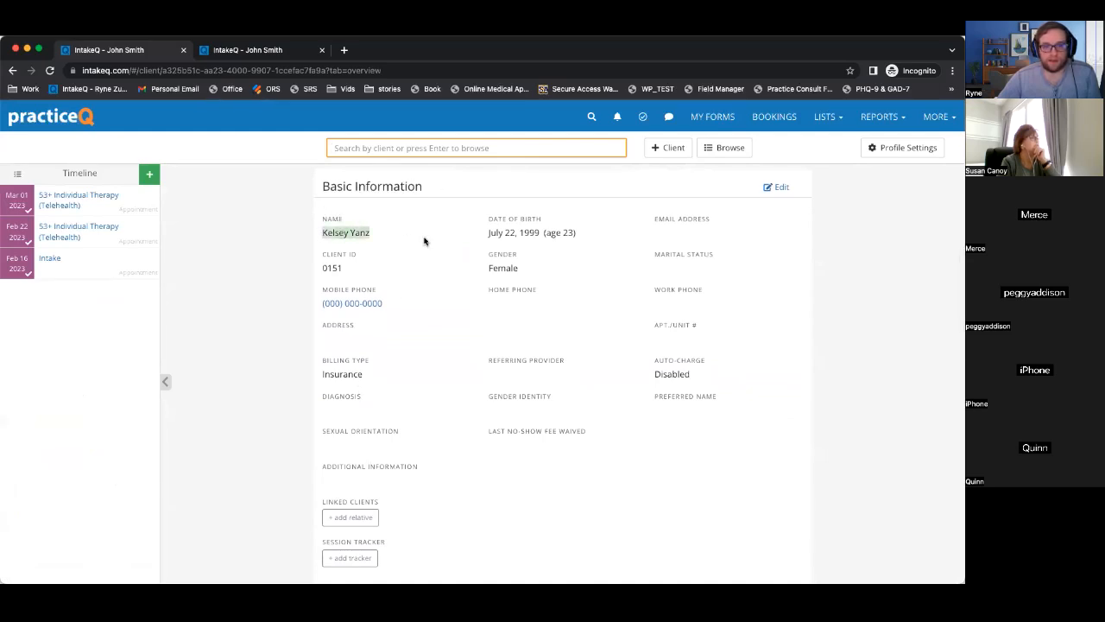
{"action": "scroll", "coordinate": [422, 281], "scroll_direction": "down", "scroll_amount": 1}
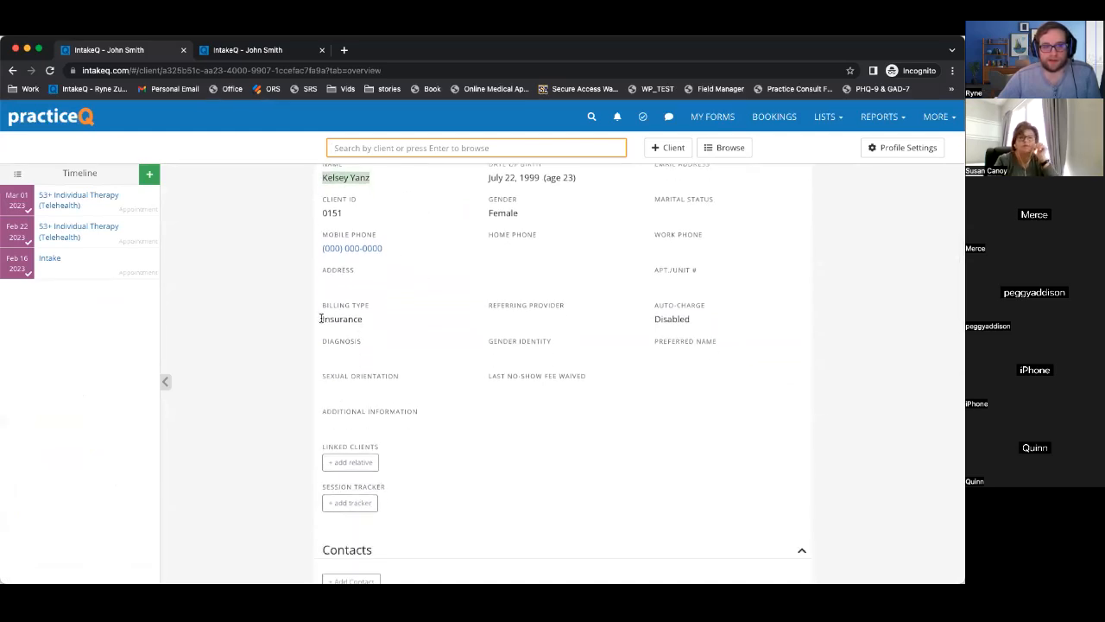
{"action": "left_click_drag", "start_coordinate": [321, 318], "coordinate": [391, 323]}
{"action": "left_click_drag", "start_coordinate": [654, 318], "coordinate": [703, 318]}
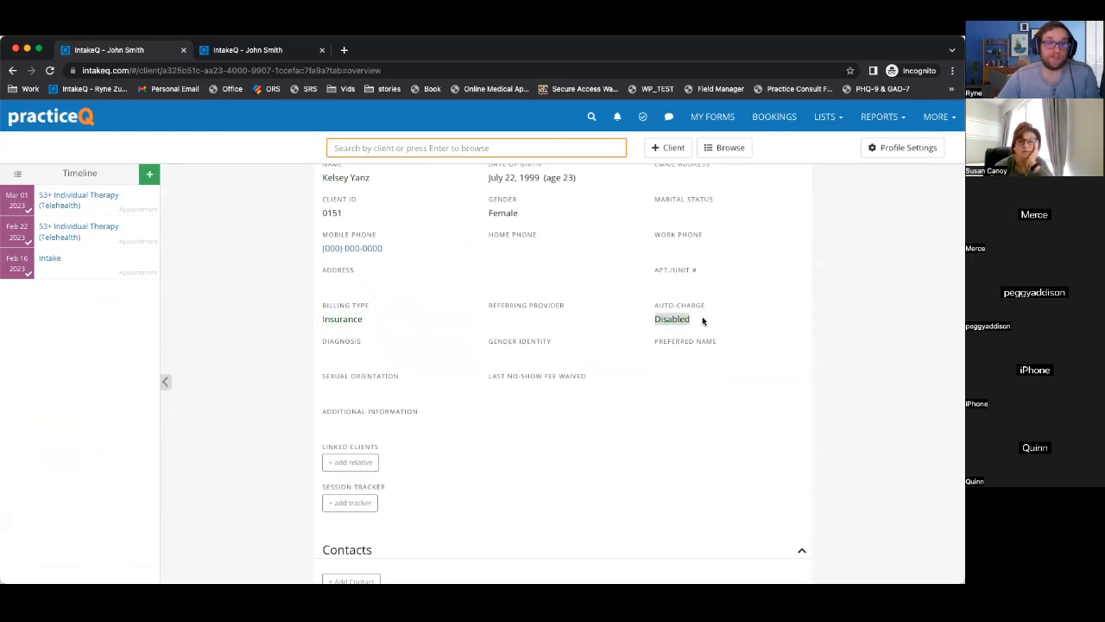
{"action": "scroll", "coordinate": [703, 320], "scroll_direction": "down", "scroll_amount": 4}
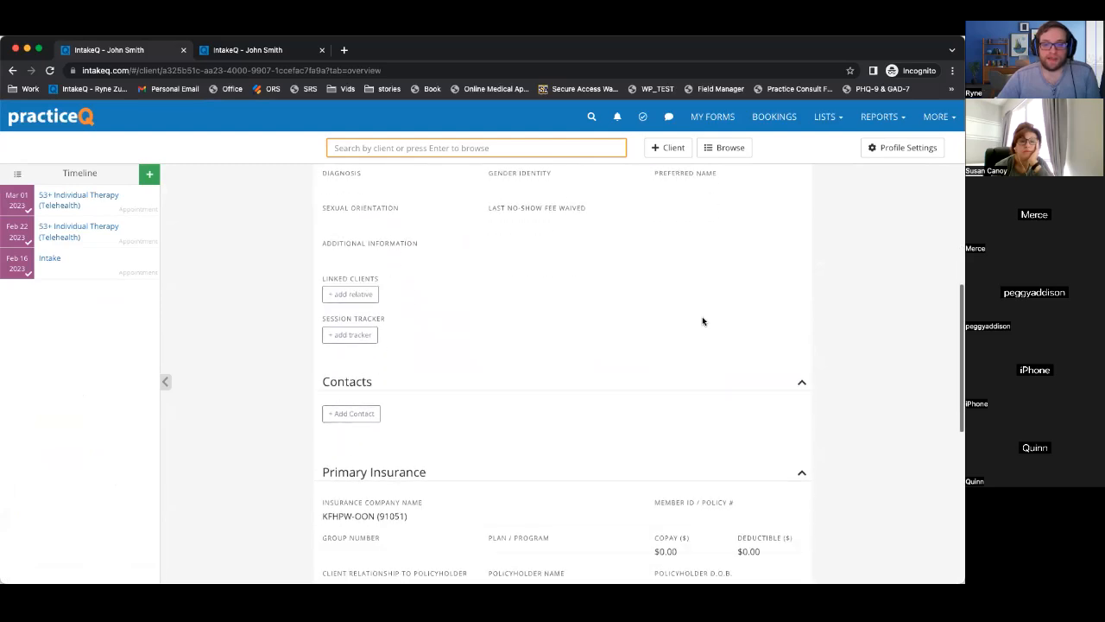
{"action": "scroll", "coordinate": [710, 484], "scroll_direction": "up", "scroll_amount": 2}
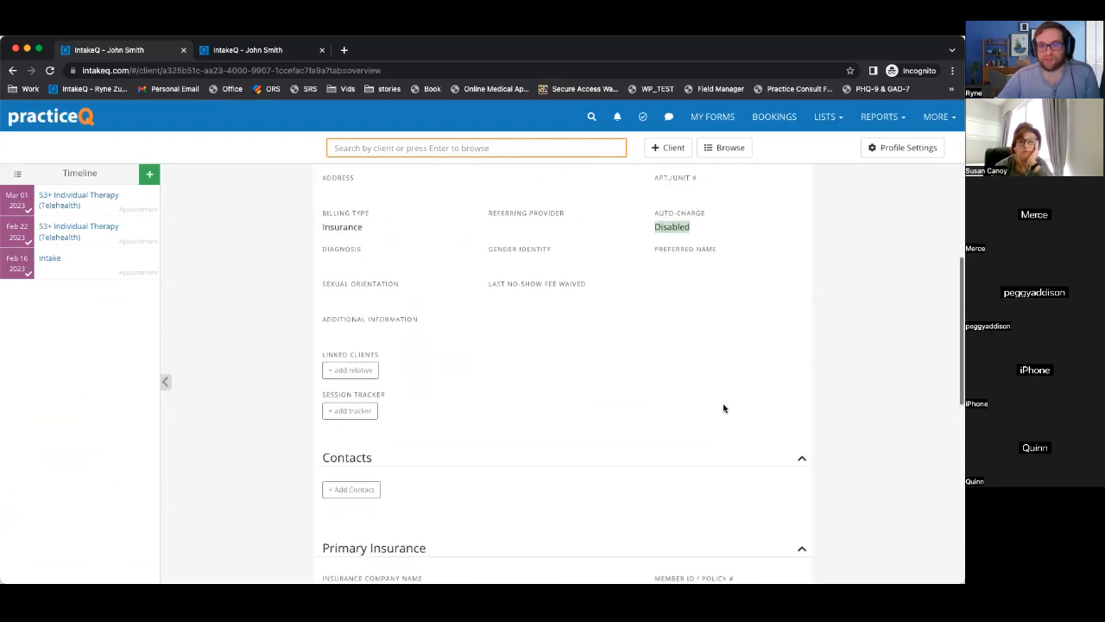
{"action": "scroll", "coordinate": [724, 408], "scroll_direction": "down", "scroll_amount": 1}
{"action": "scroll", "coordinate": [722, 405], "scroll_direction": "up", "scroll_amount": 1}
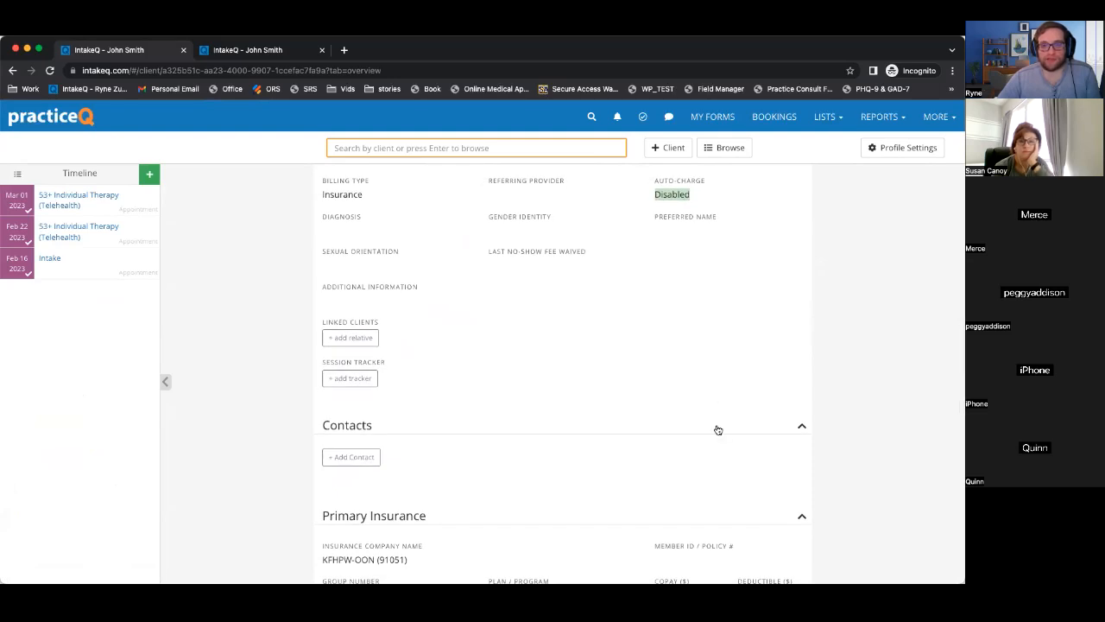
{"action": "scroll", "coordinate": [716, 429], "scroll_direction": "down", "scroll_amount": 5}
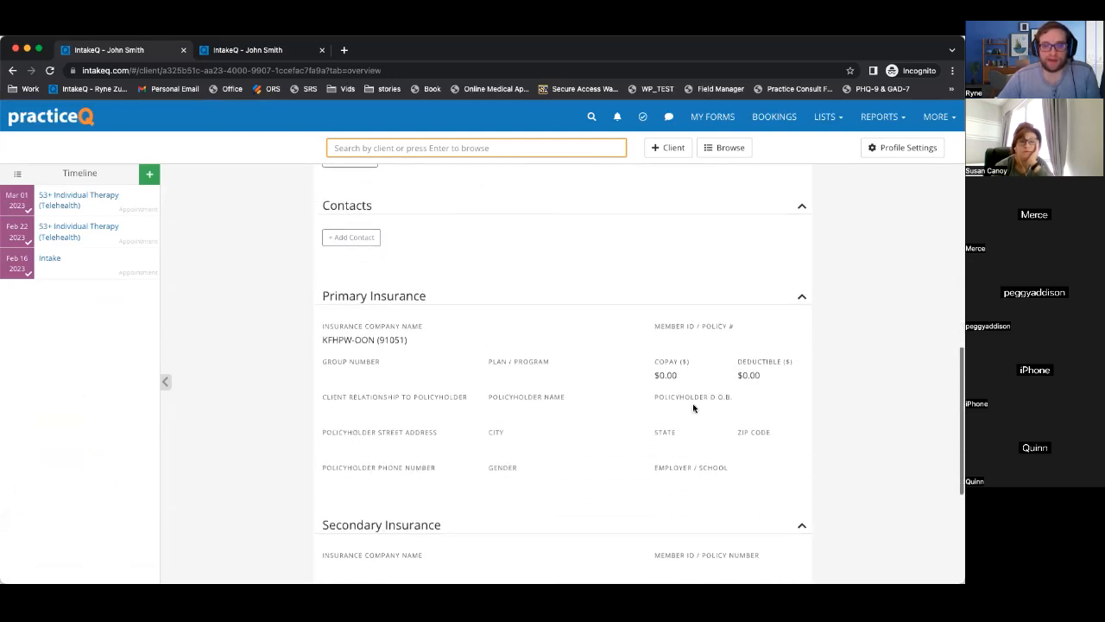
{"action": "scroll", "coordinate": [683, 348], "scroll_direction": "up", "scroll_amount": 8}
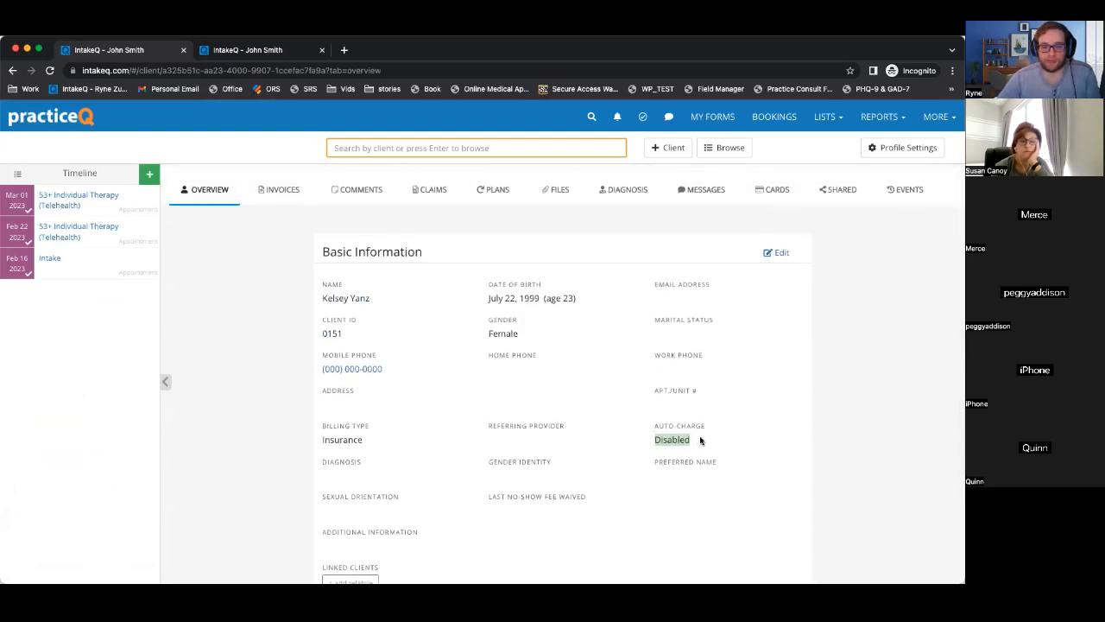
{"action": "scroll", "coordinate": [700, 441], "scroll_direction": "down", "scroll_amount": 5}
{"action": "scroll", "coordinate": [701, 440], "scroll_direction": "down", "scroll_amount": 5}
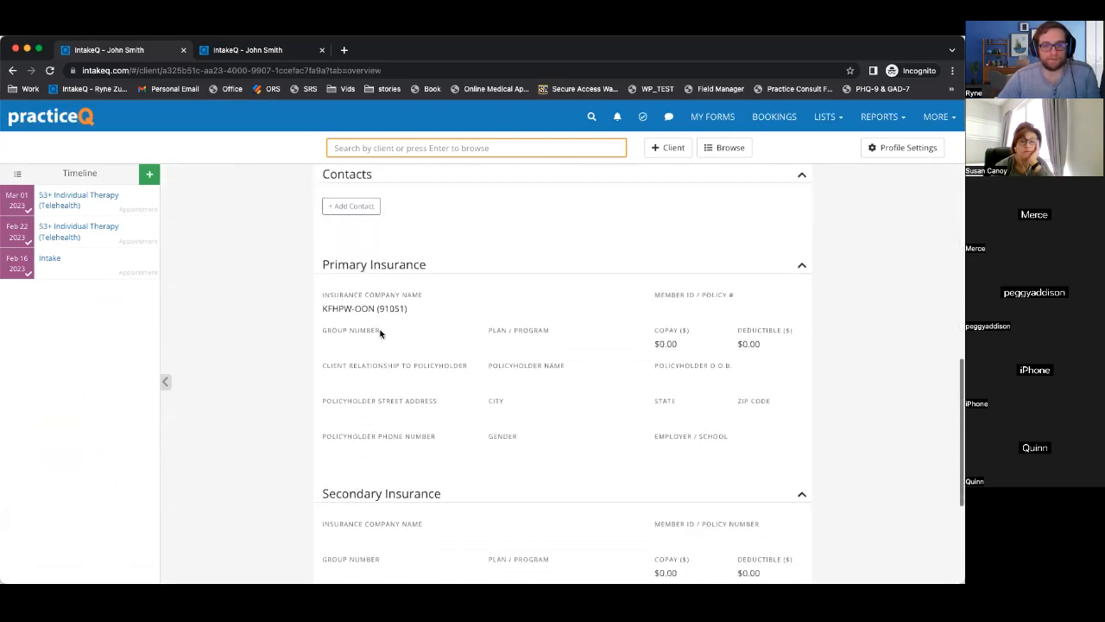
{"action": "scroll", "coordinate": [696, 316], "scroll_direction": "up", "scroll_amount": 10}
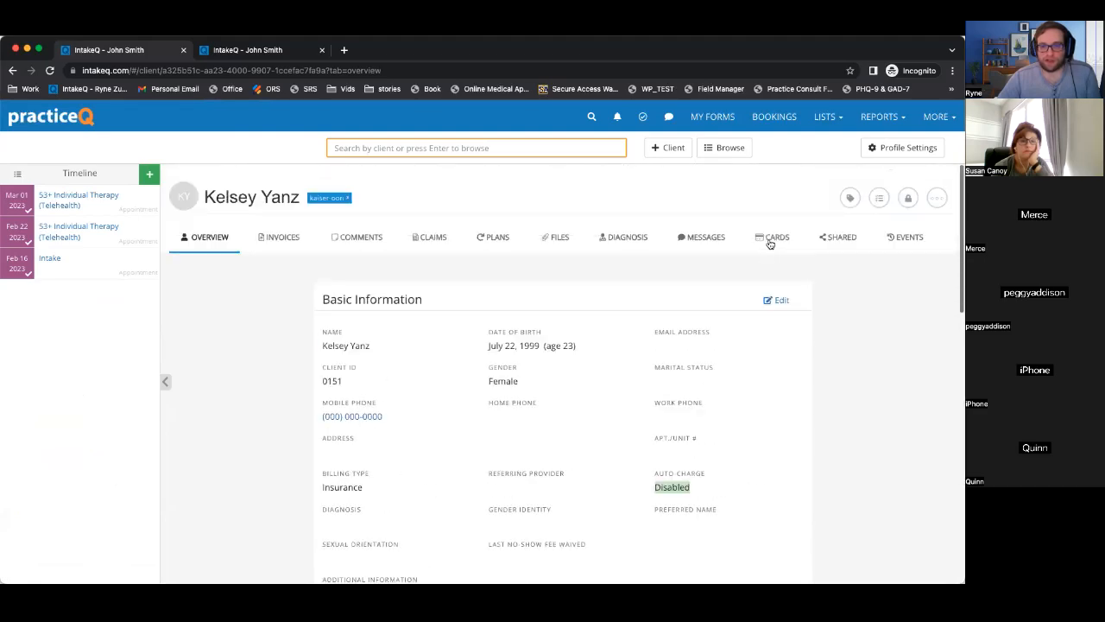
Edit the primary insurance, entering a member ID and setting the relationship to policyholder to Self.
{"action": "left_click", "coordinate": [782, 300]}
{"action": "scroll", "coordinate": [787, 299], "scroll_direction": "down", "scroll_amount": 10}
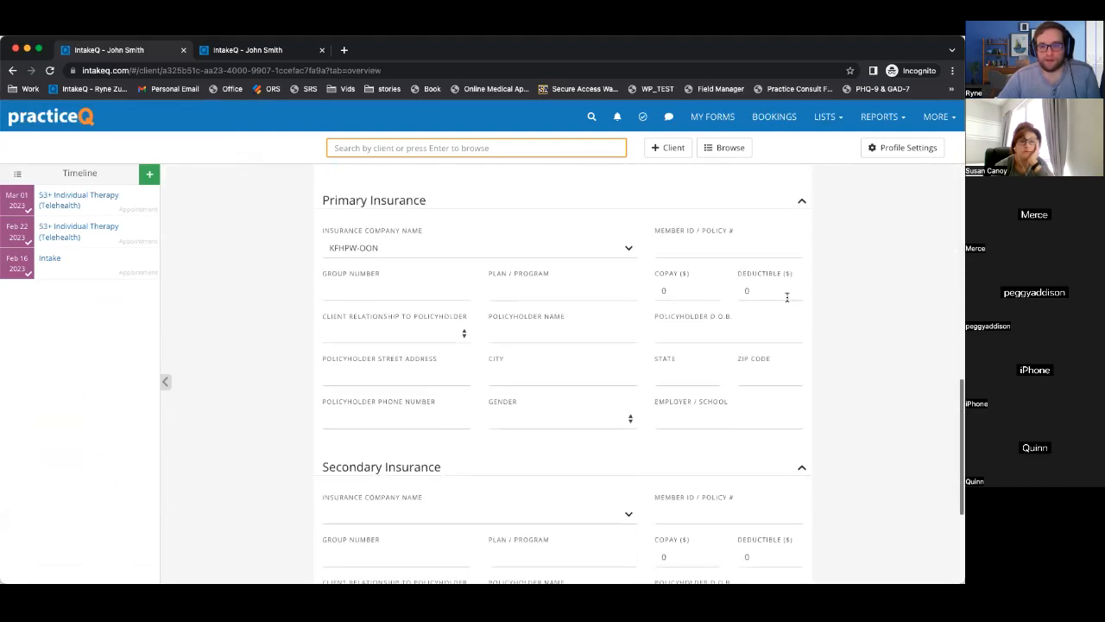
{"action": "left_click", "coordinate": [704, 246]}
{"action": "type", "text": "000"}
{"action": "left_click", "coordinate": [386, 284]}
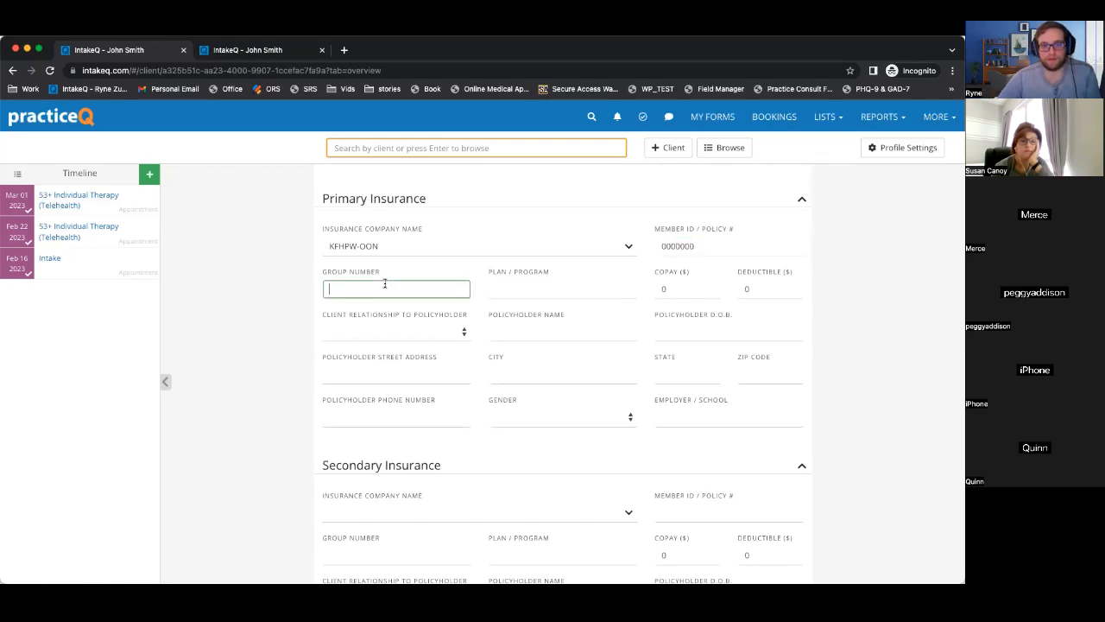
{"action": "left_click", "coordinate": [391, 328]}
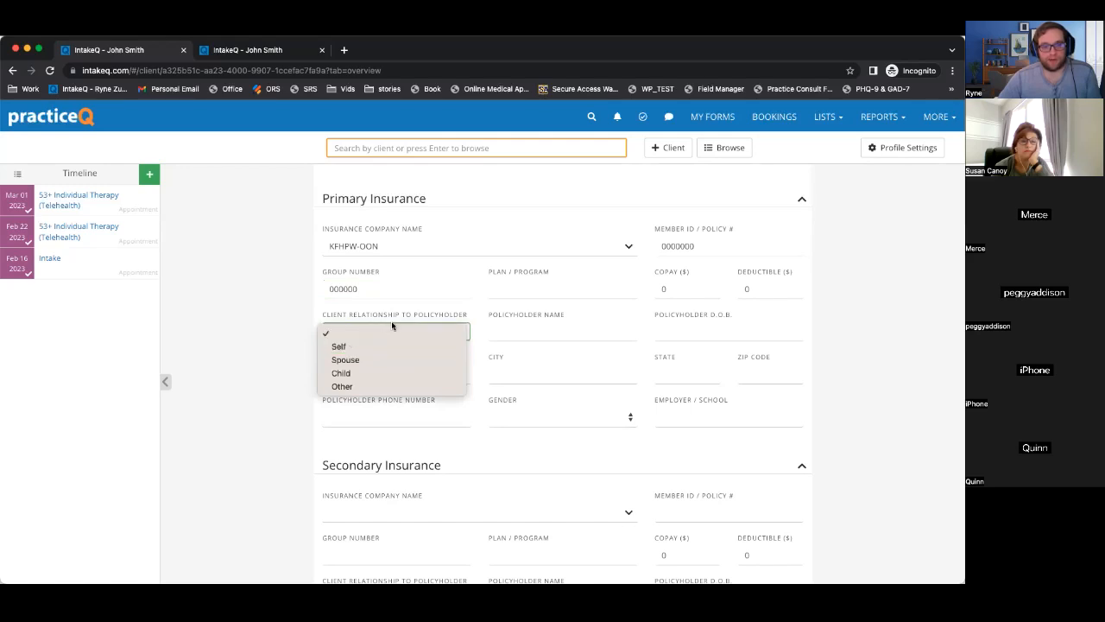
{"action": "left_click", "coordinate": [359, 319]}
{"action": "left_click", "coordinate": [361, 331]}
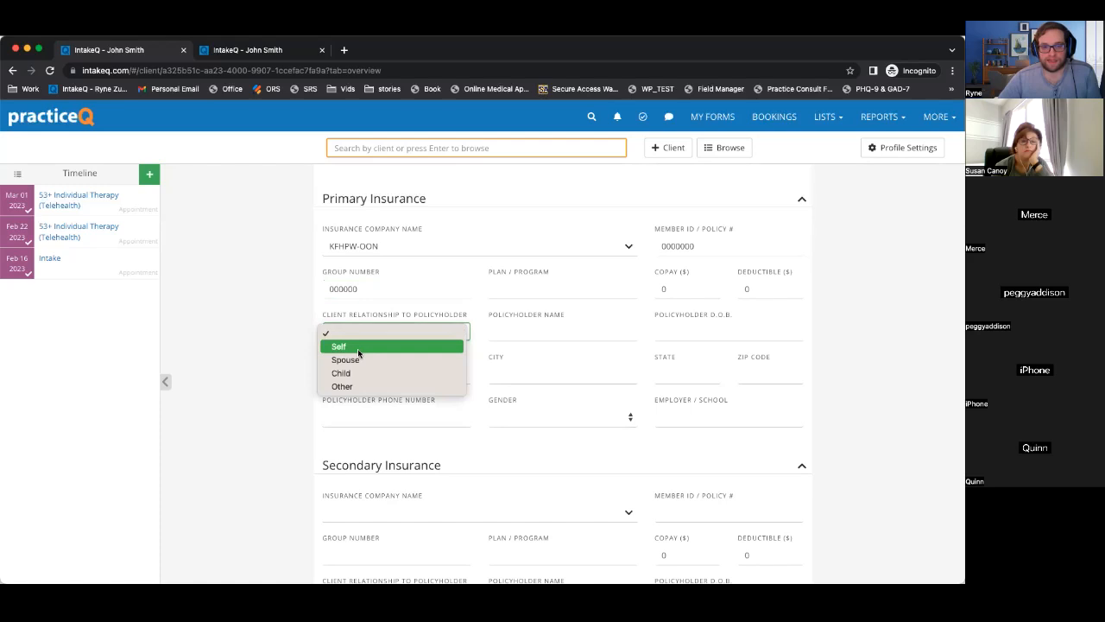
{"action": "left_click", "coordinate": [357, 349]}
Fill in the policyholder's street address, city, state and ZIP, then save the primary insurance.
{"action": "left_click", "coordinate": [397, 371]}
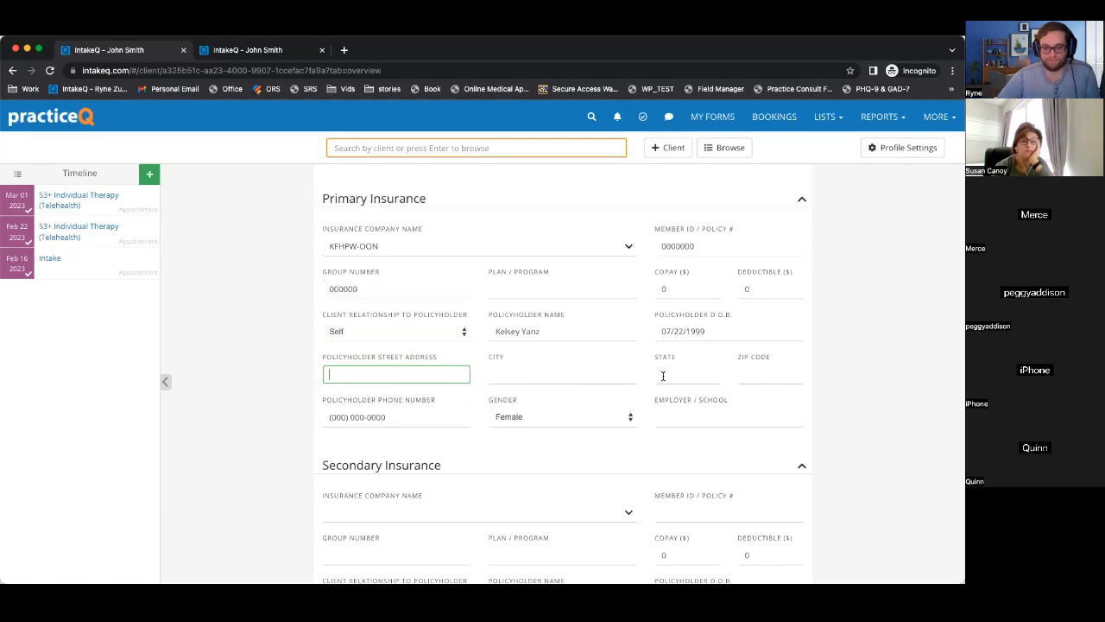
{"action": "type", "text": "11111 1st St"}
{"action": "key", "text": "Tab"}
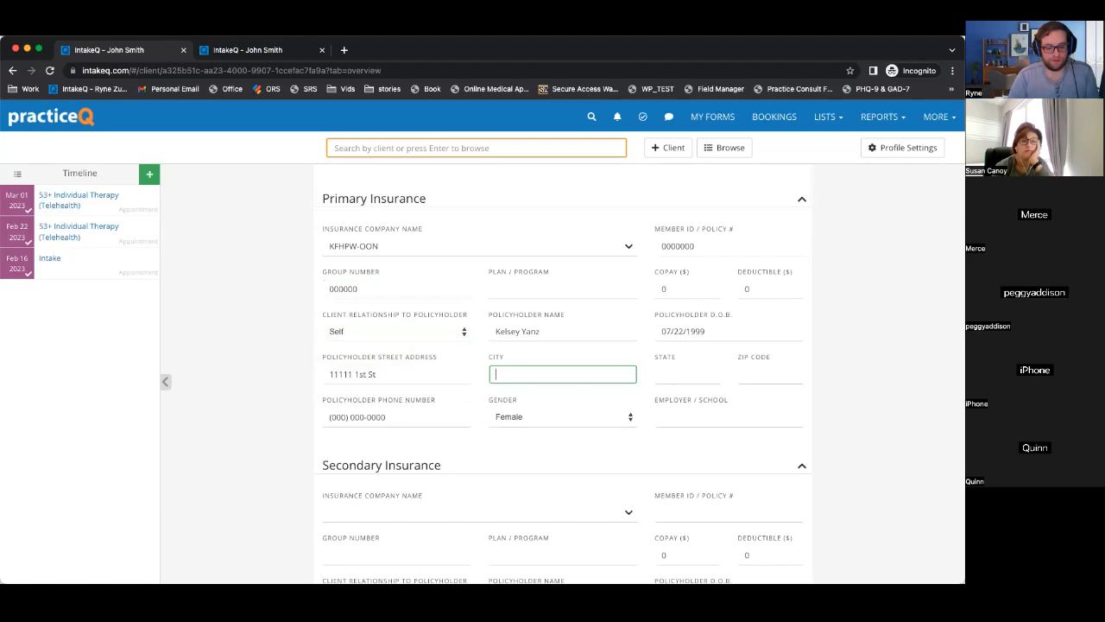
{"action": "key", "text": "Tab"}
{"action": "key", "text": "Tab"}
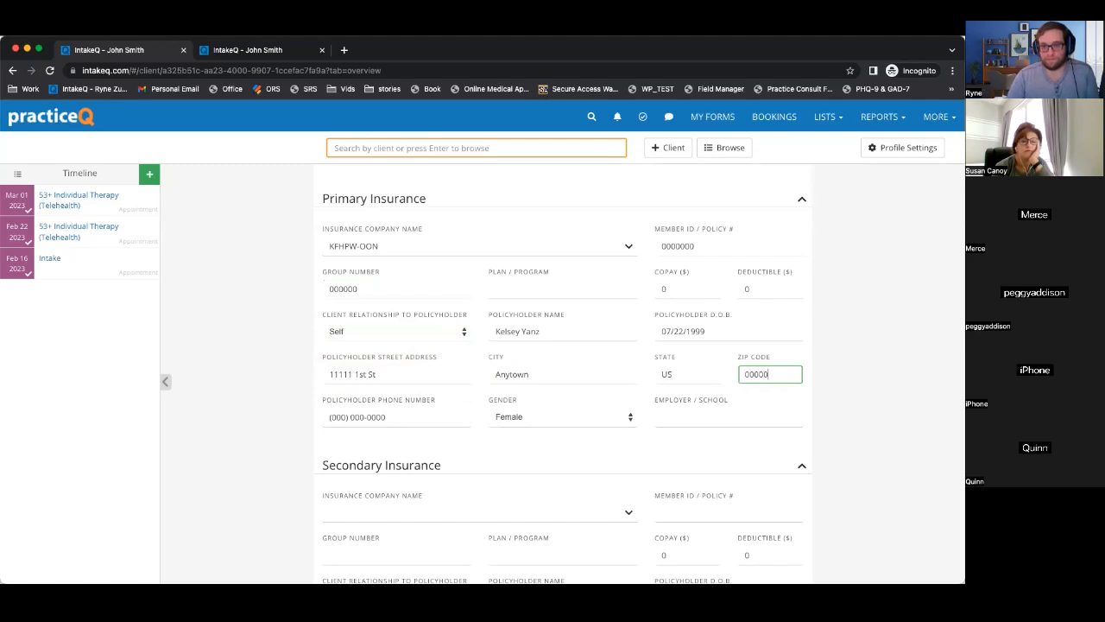
{"action": "left_click", "coordinate": [842, 367]}
{"action": "scroll", "coordinate": [841, 362], "scroll_direction": "up", "scroll_amount": 10}
{"action": "left_click", "coordinate": [784, 306]}
{"action": "scroll", "coordinate": [822, 358], "scroll_direction": "down", "scroll_amount": 10}
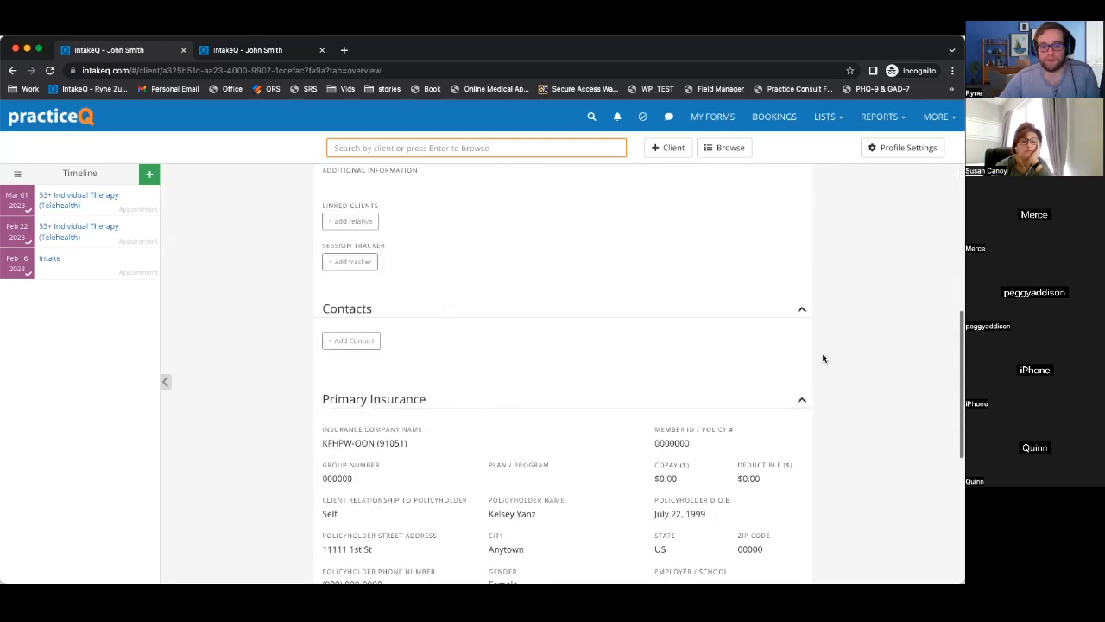
Add the client's street address, city and ZIP to Basic Information, save, then open the Feb 16 Intake appointment.
{"action": "left_click_drag", "start_coordinate": [331, 226], "coordinate": [710, 382]}
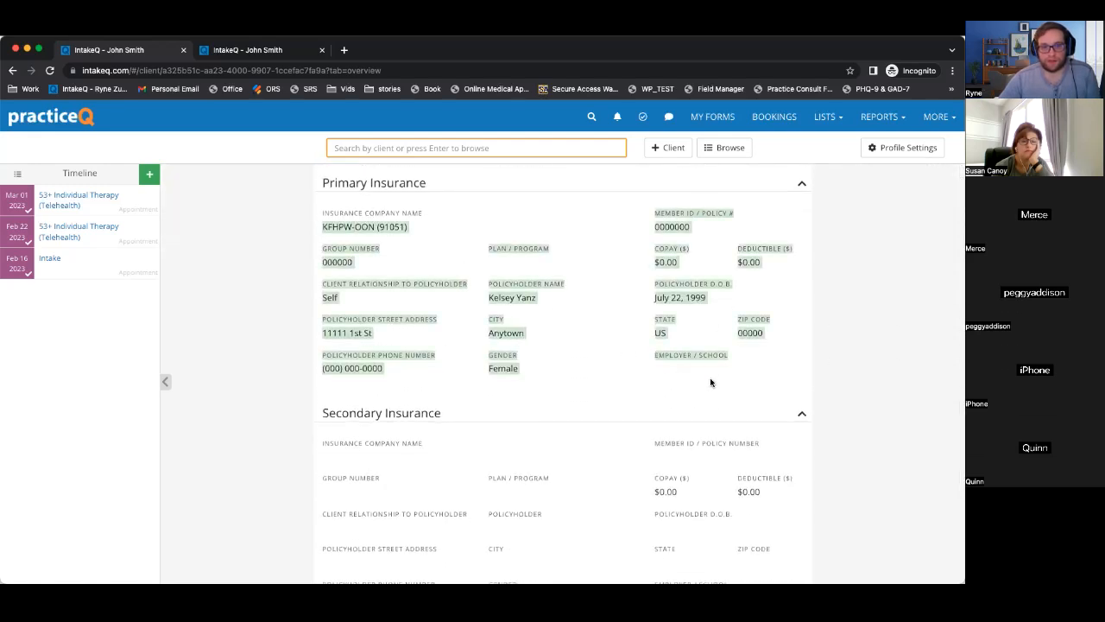
{"action": "scroll", "coordinate": [833, 348], "scroll_direction": "up", "scroll_amount": 10}
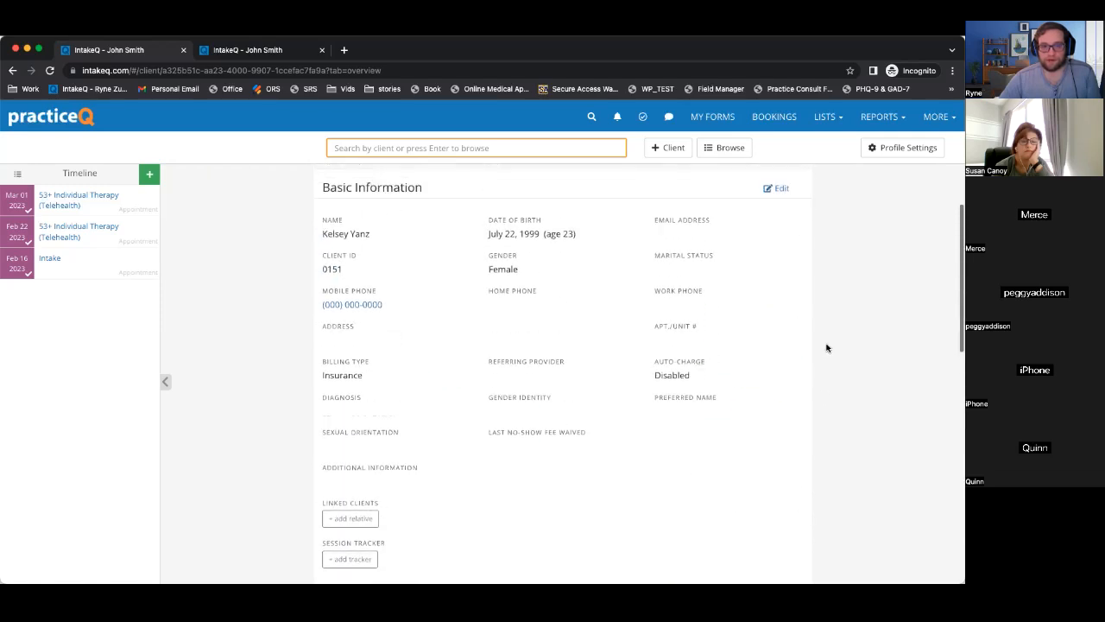
{"action": "left_click", "coordinate": [782, 220]}
{"action": "left_click", "coordinate": [383, 396]}
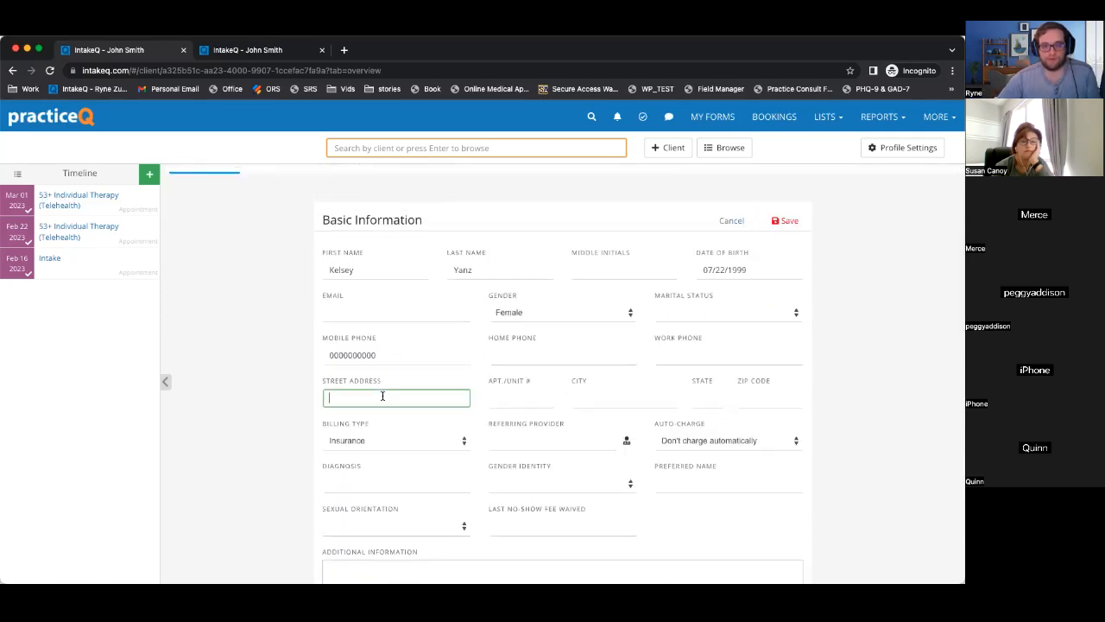
{"action": "type", "text": "11111 1st S"}
{"action": "key", "text": "Tab"}
{"action": "key", "text": "Tab"}
{"action": "key", "text": "Tab"}
{"action": "type", "text": "US"}
{"action": "key", "text": "Tab"}
{"action": "type", "text": "0"}
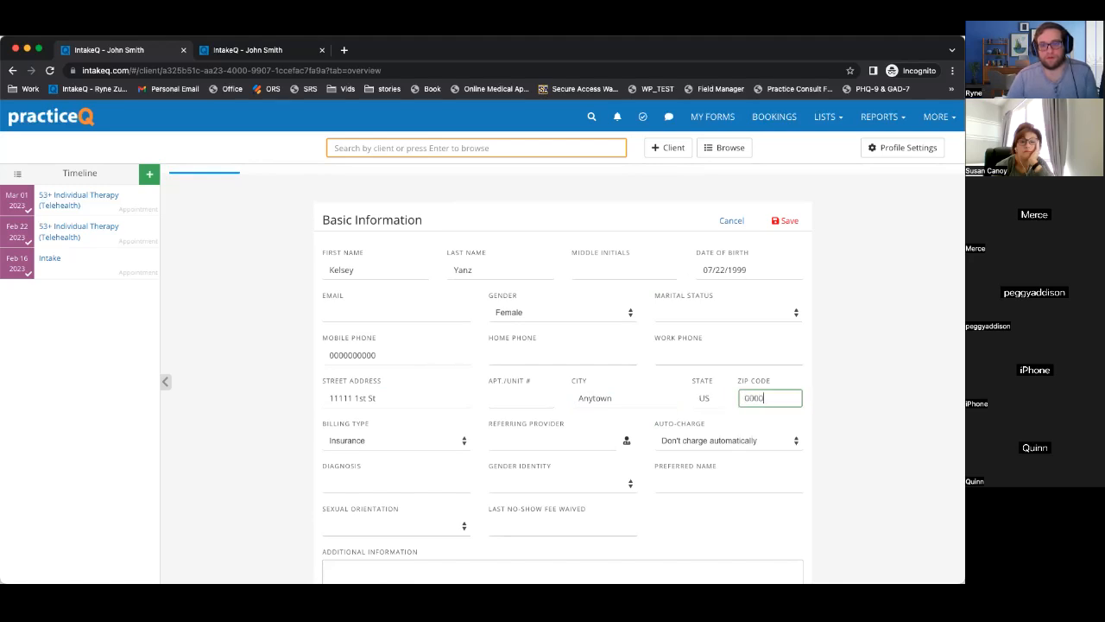
{"action": "type", "text": "00-00"}
{"action": "left_click", "coordinate": [789, 221]}
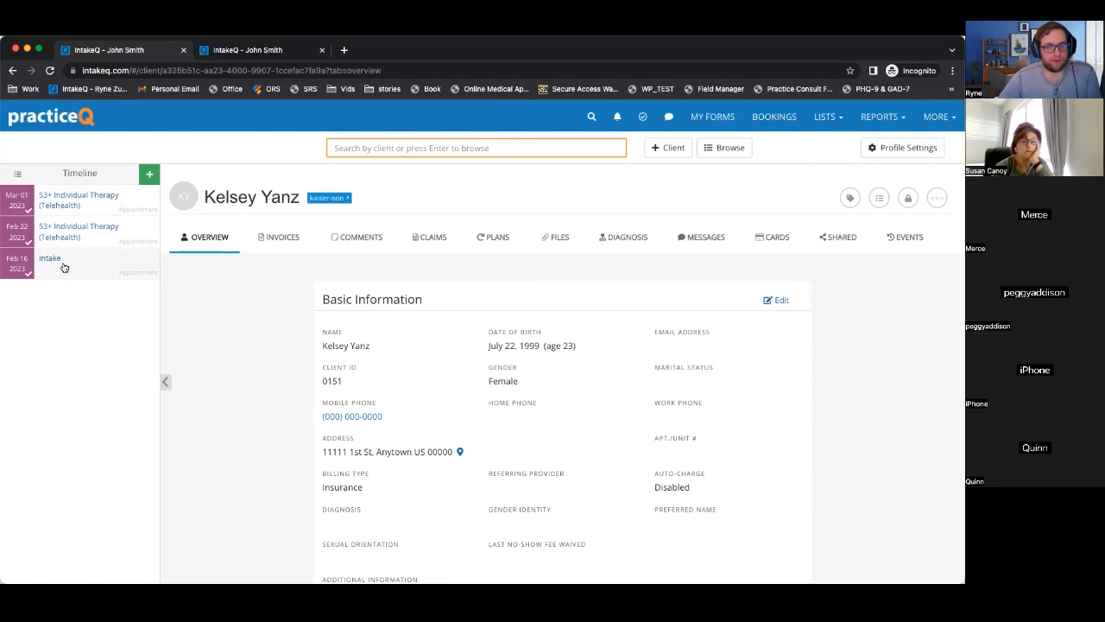
{"action": "left_click", "coordinate": [56, 267]}
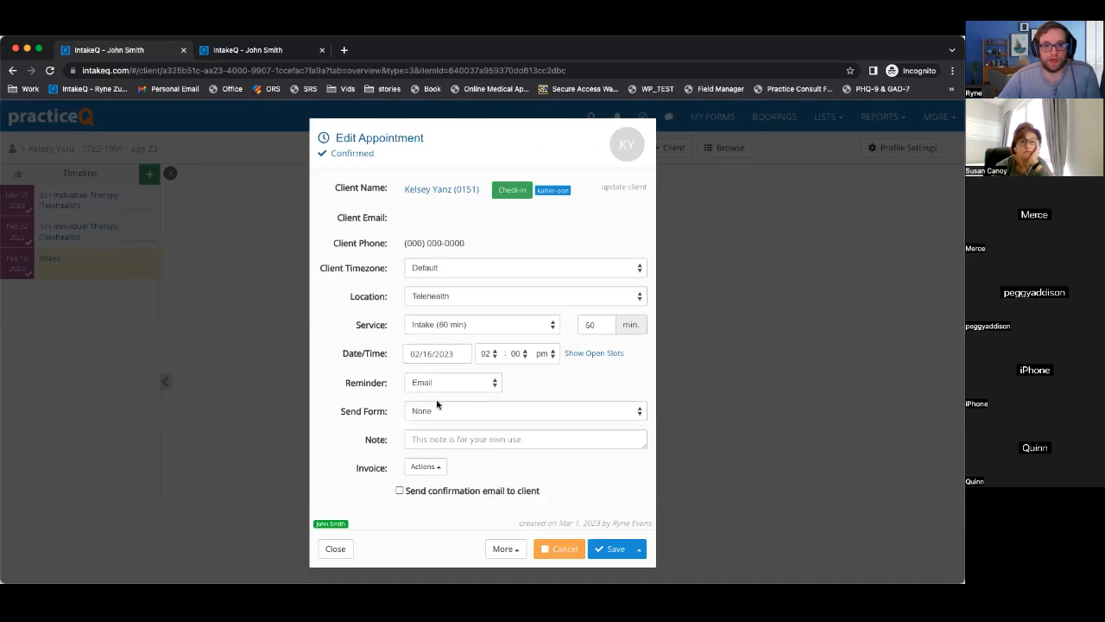
Start a claim from the appointment's More menu, then leave the claim page without creating it.
{"action": "left_click", "coordinate": [503, 550]}
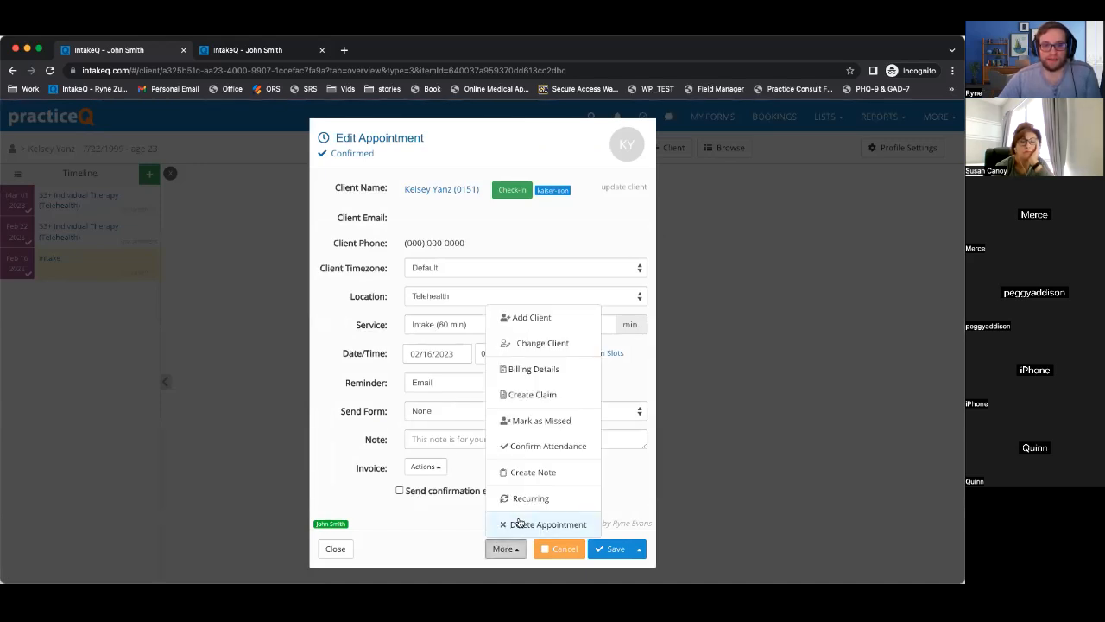
{"action": "left_click", "coordinate": [532, 395]}
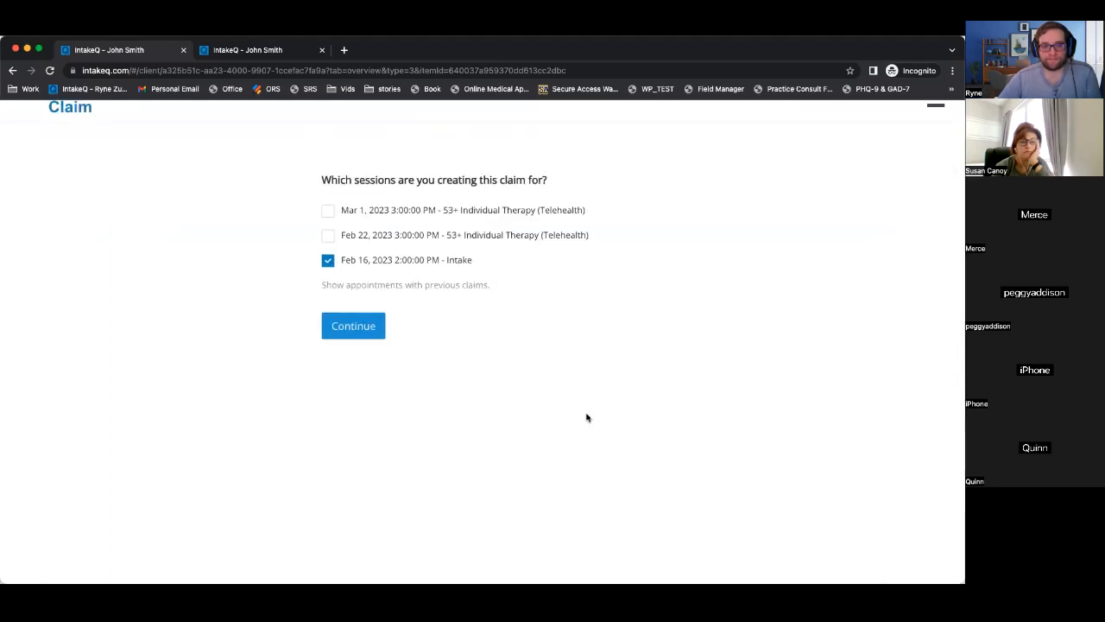
{"action": "left_click", "coordinate": [936, 117]}
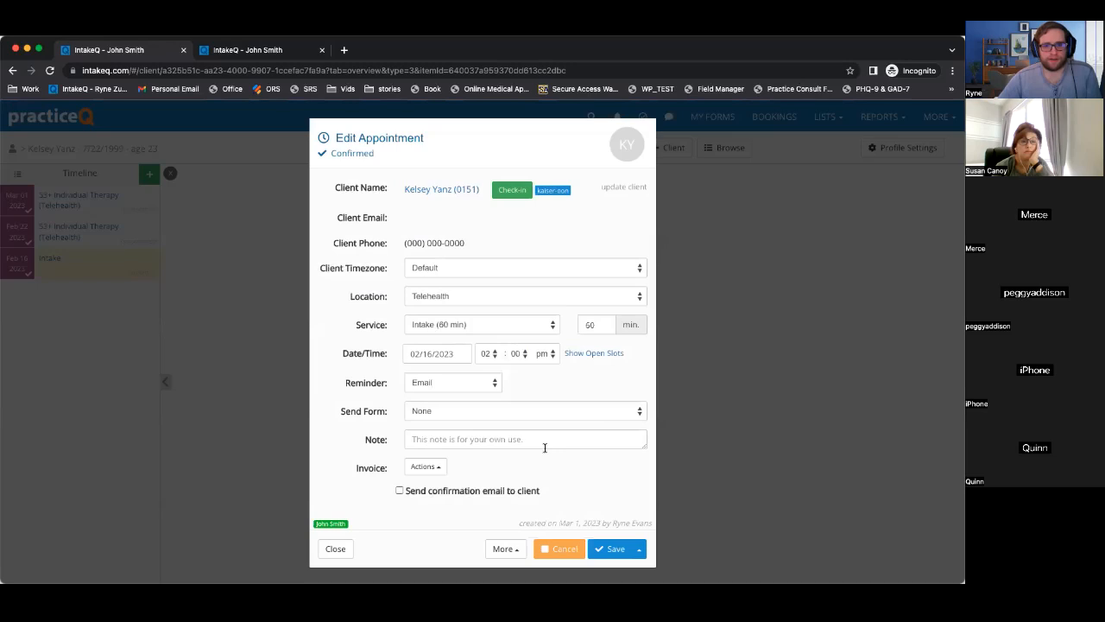
{"action": "left_click", "coordinate": [505, 548]}
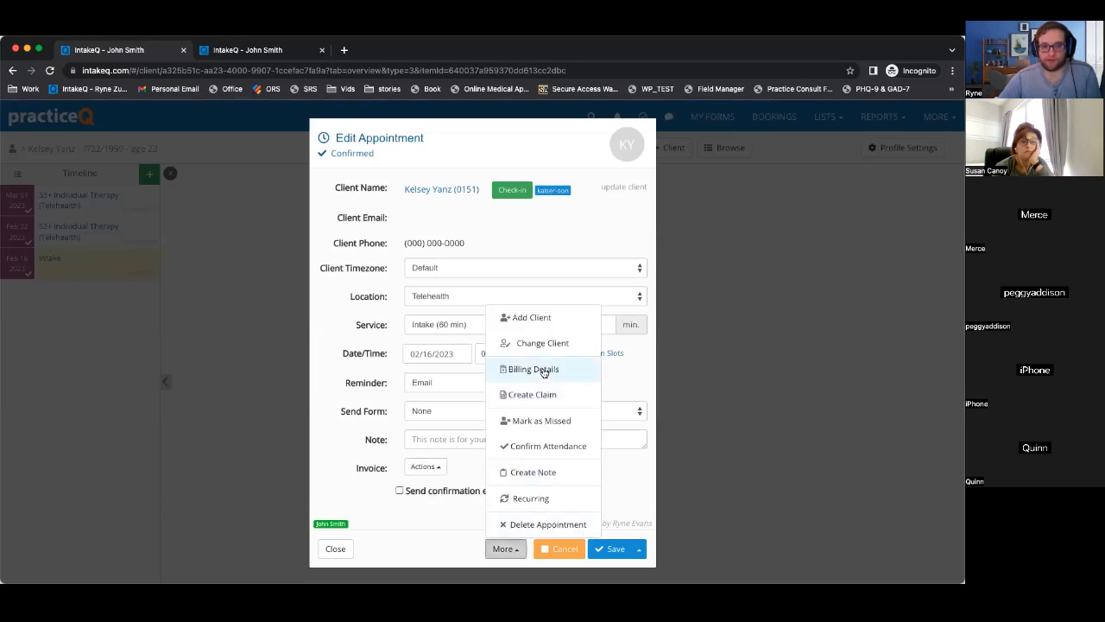
Create a session note for the Intake appointment using the Newest Assessment template.
{"action": "left_click", "coordinate": [532, 472]}
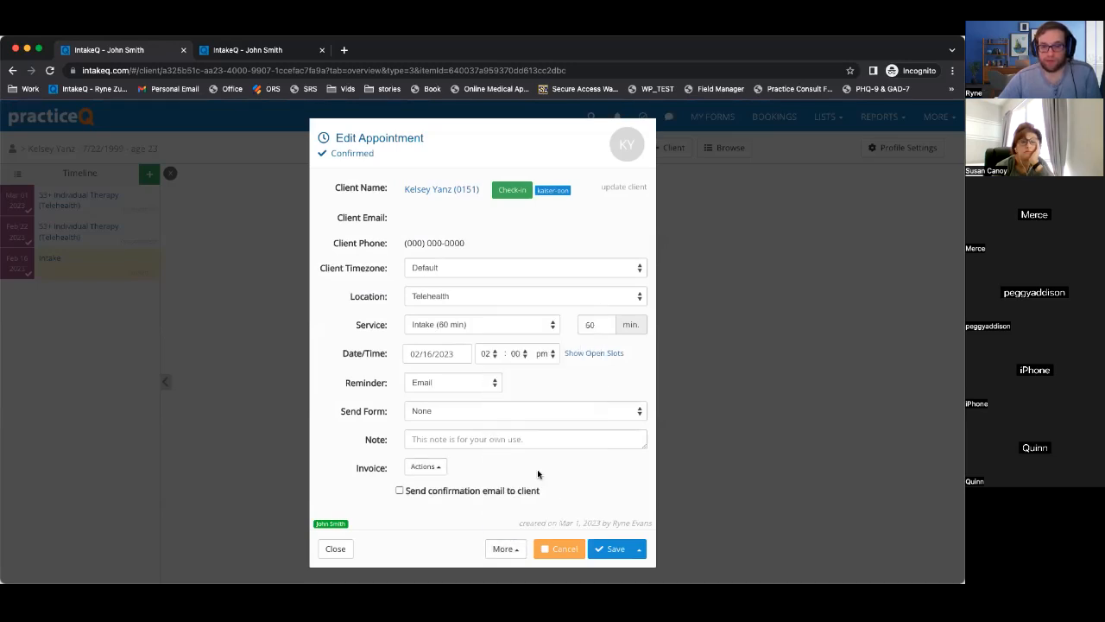
{"action": "left_click", "coordinate": [452, 190]}
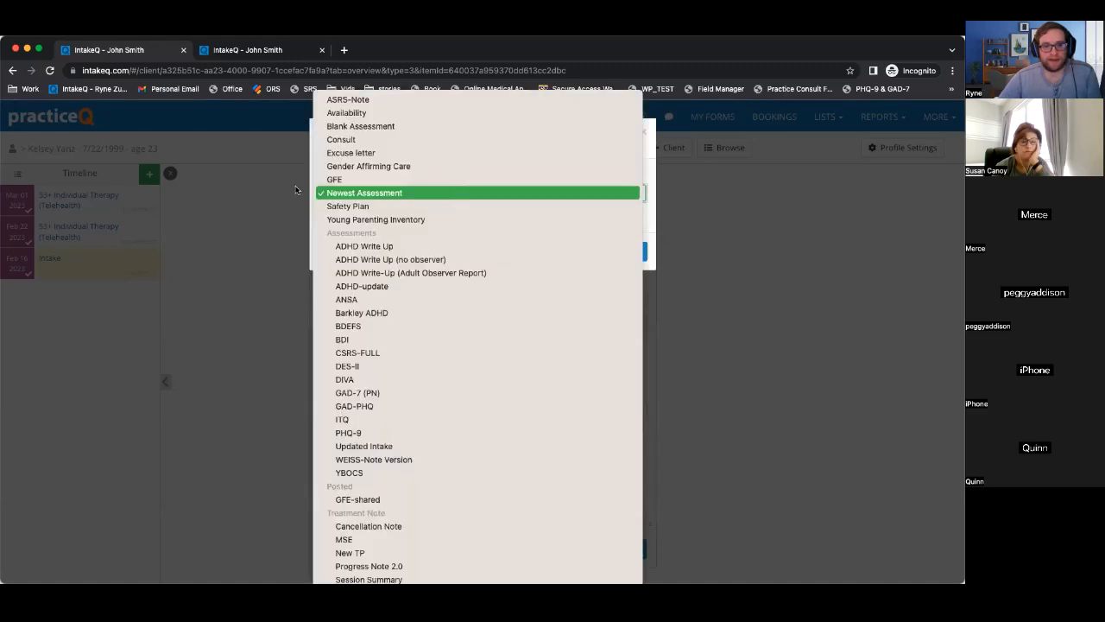
{"action": "left_click", "coordinate": [655, 158]}
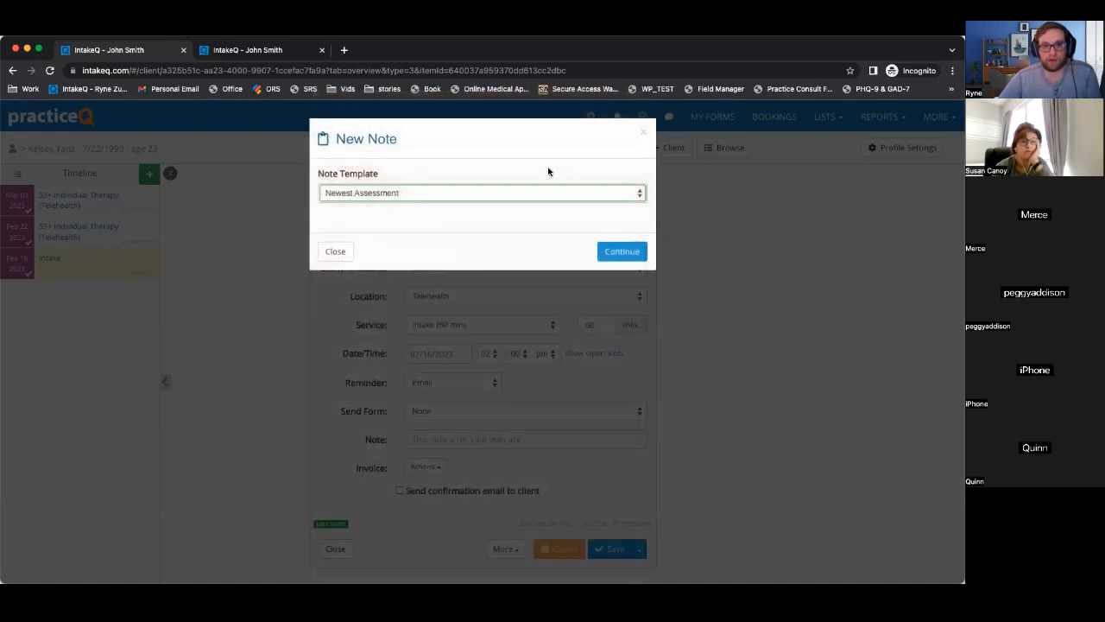
{"action": "left_click", "coordinate": [510, 191]}
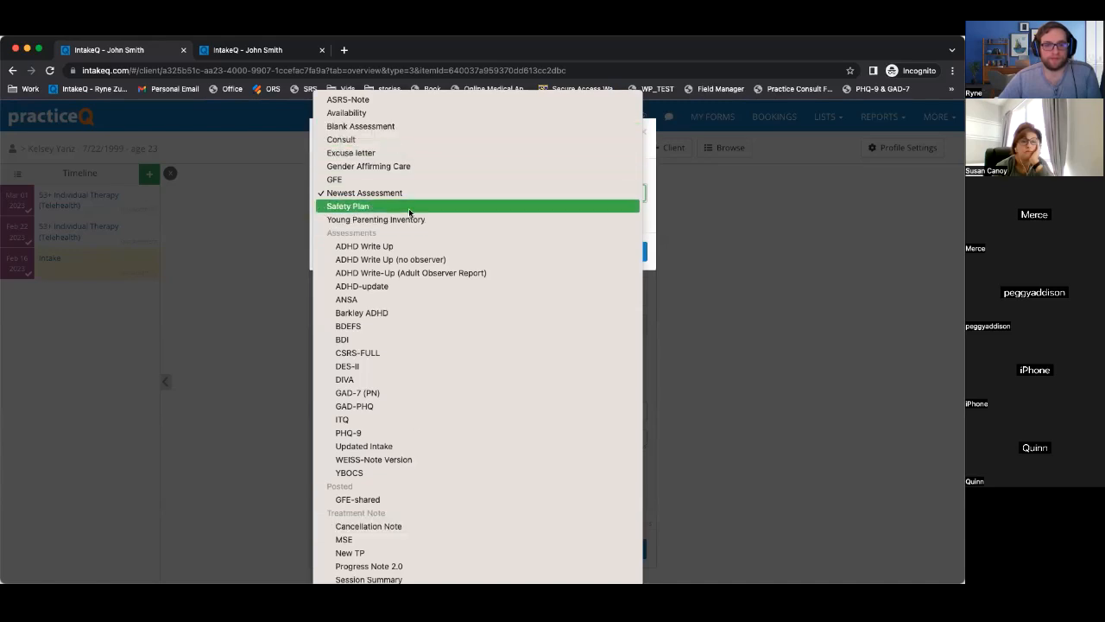
{"action": "left_click", "coordinate": [385, 193]}
{"action": "left_click", "coordinate": [622, 251]}
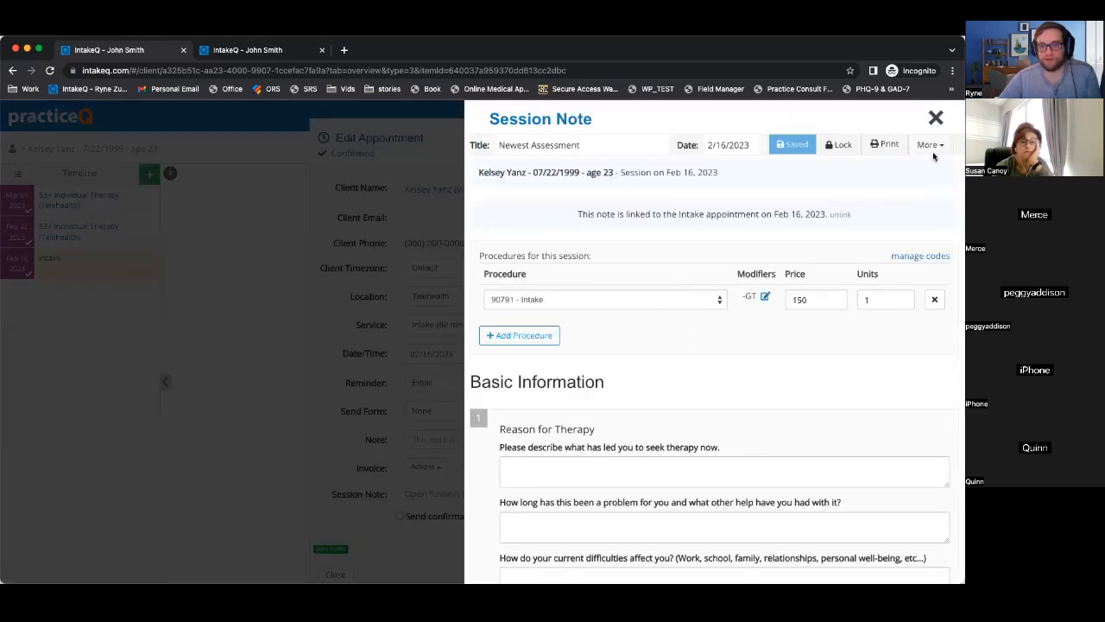
Attach diagnosis code F31.62 to the Newest Assessment note.
{"action": "left_click", "coordinate": [934, 145]}
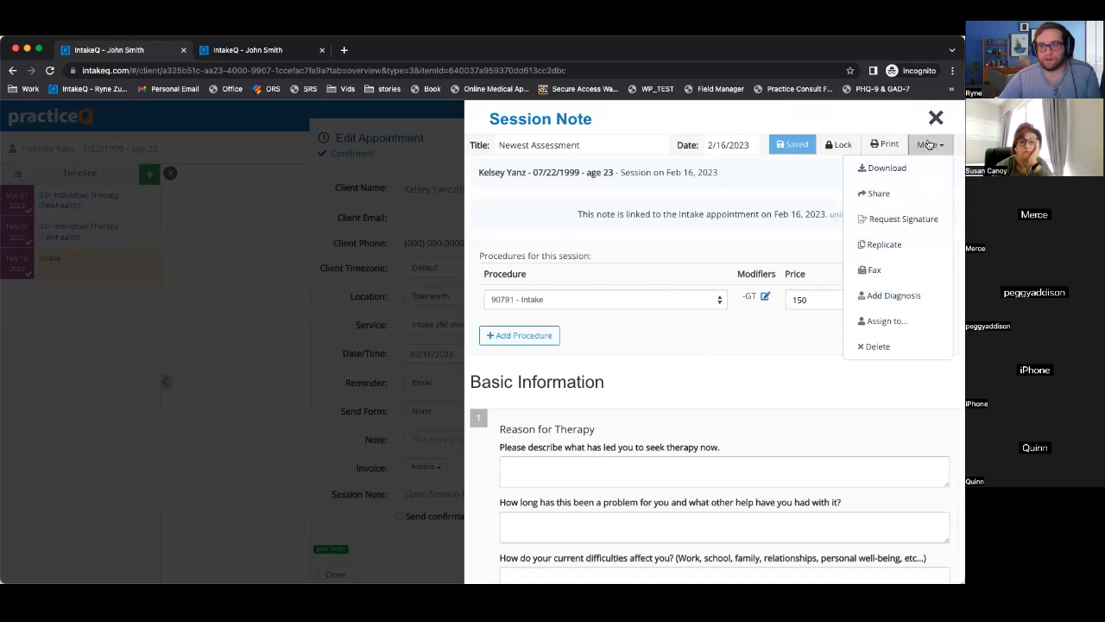
{"action": "left_click", "coordinate": [727, 218]}
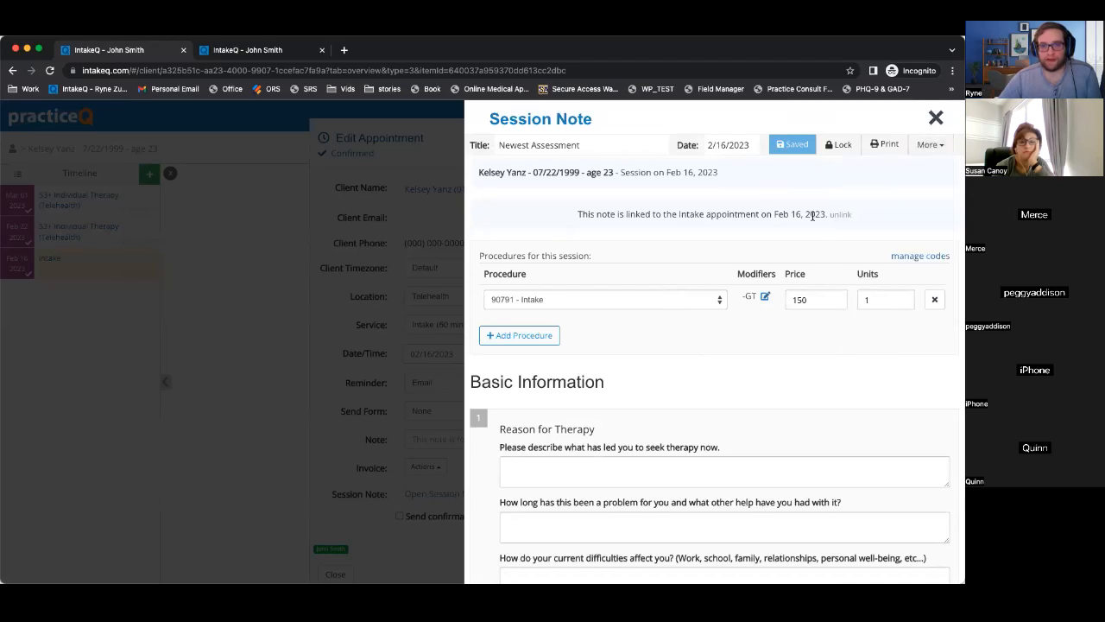
{"action": "left_click", "coordinate": [931, 145]}
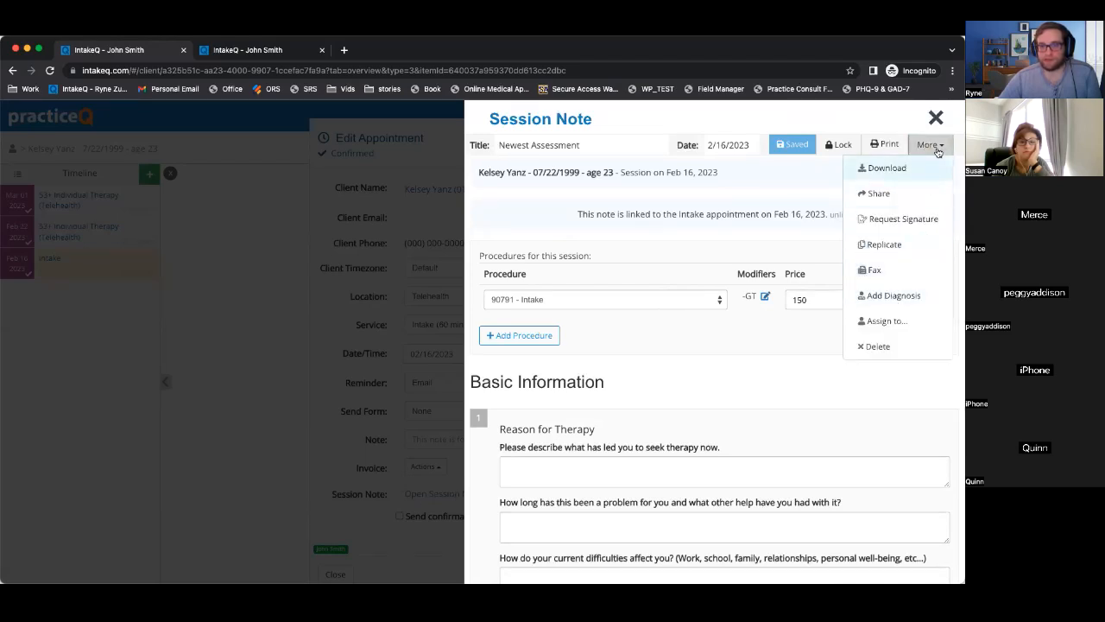
{"action": "left_click", "coordinate": [921, 295]}
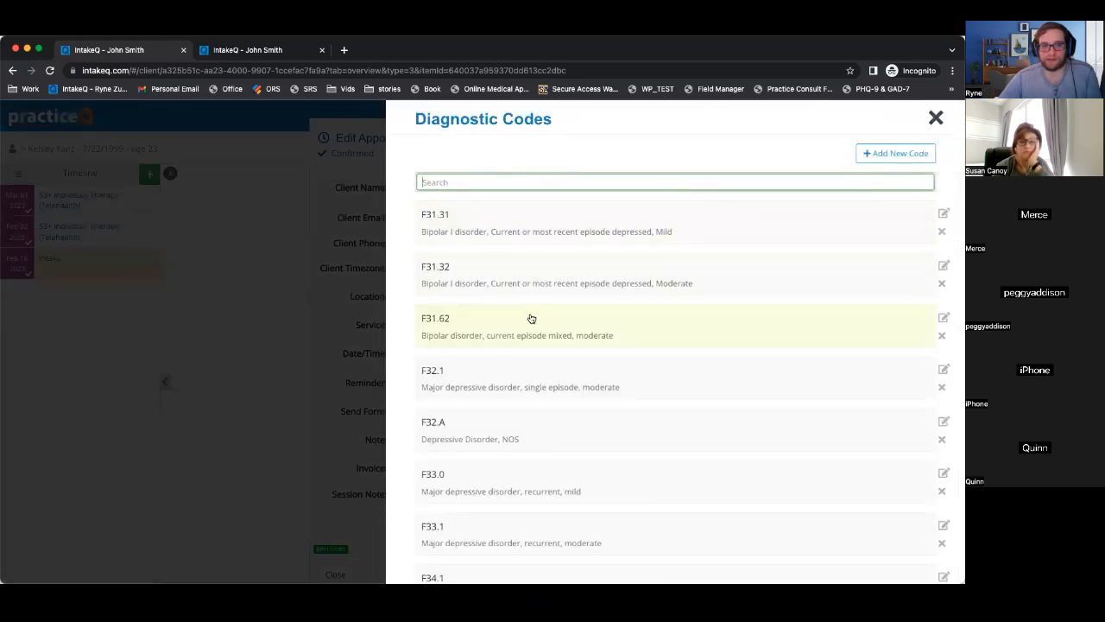
{"action": "left_click", "coordinate": [523, 345]}
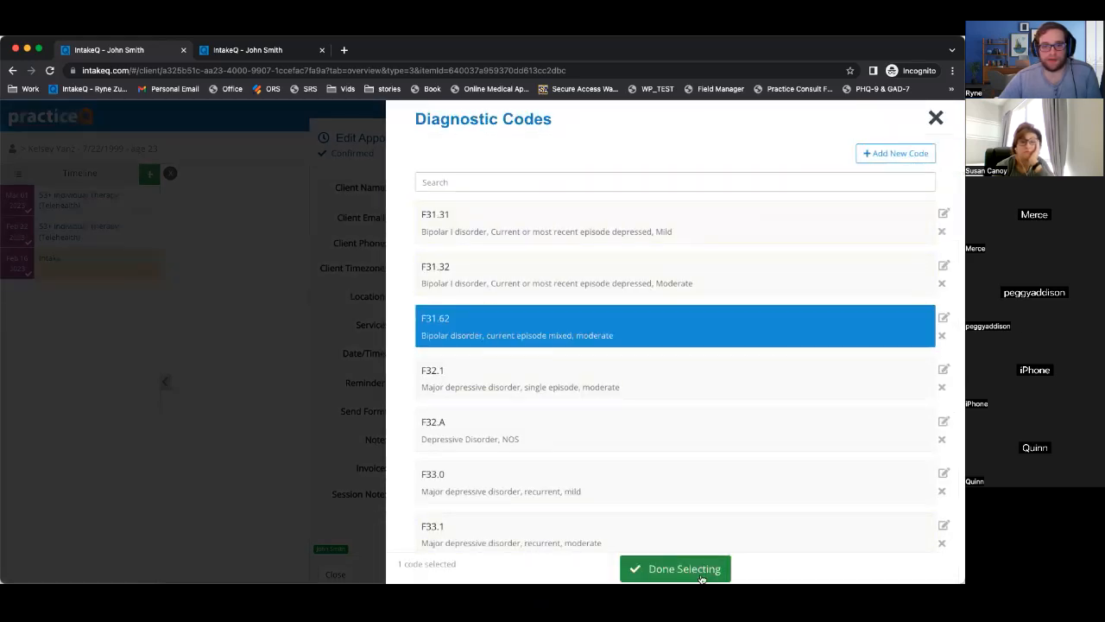
{"action": "left_click", "coordinate": [708, 568]}
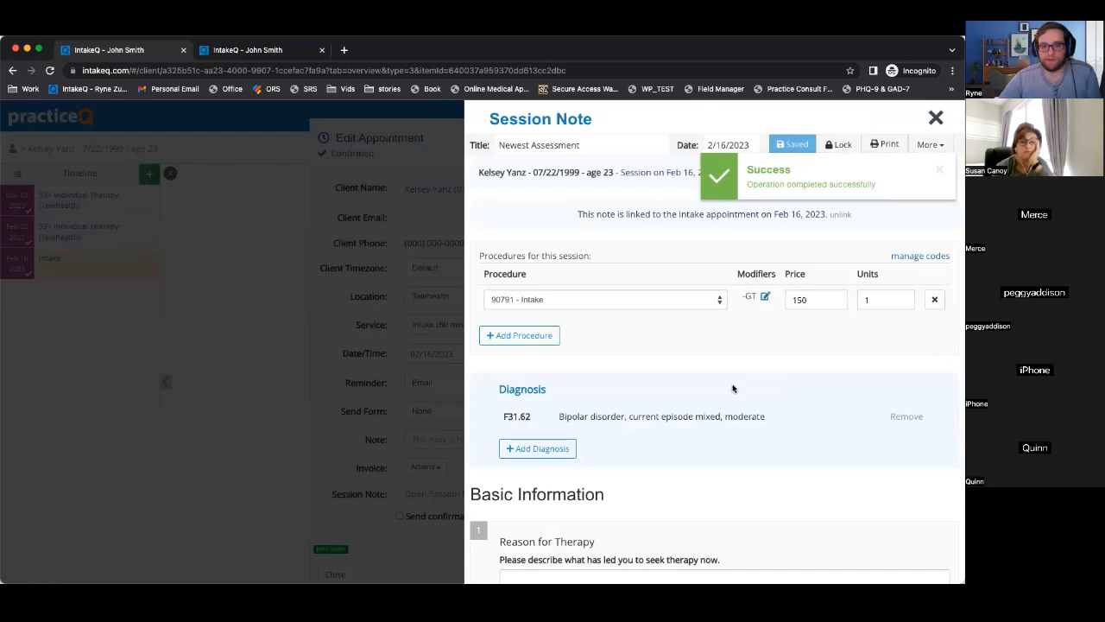
{"action": "scroll", "coordinate": [732, 389], "scroll_direction": "down", "scroll_amount": 5}
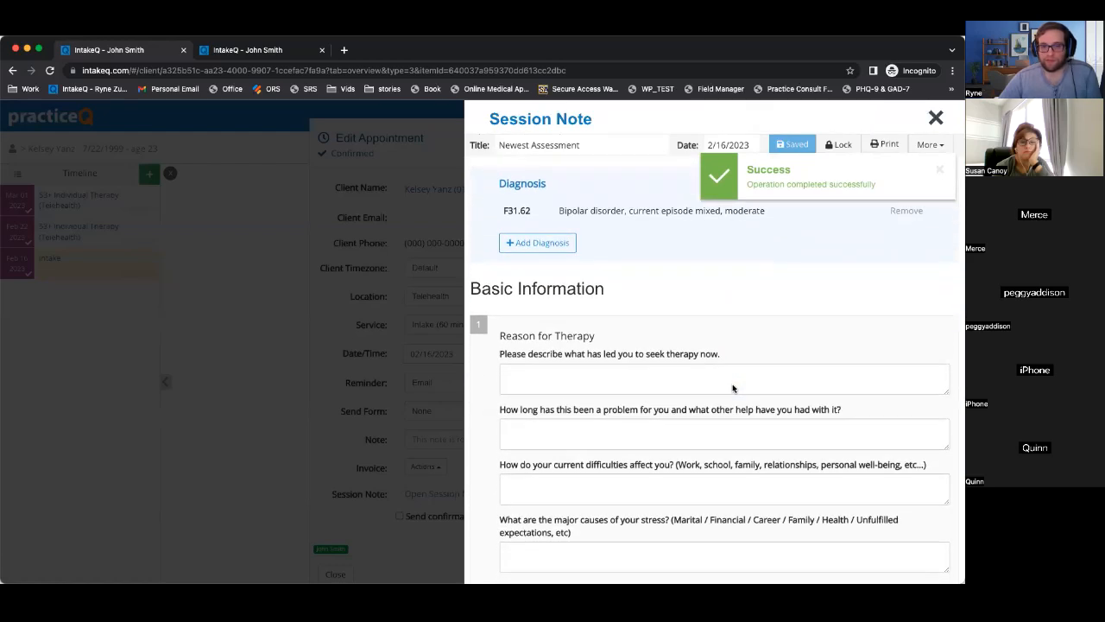
{"action": "scroll", "coordinate": [903, 223], "scroll_direction": "up", "scroll_amount": 5}
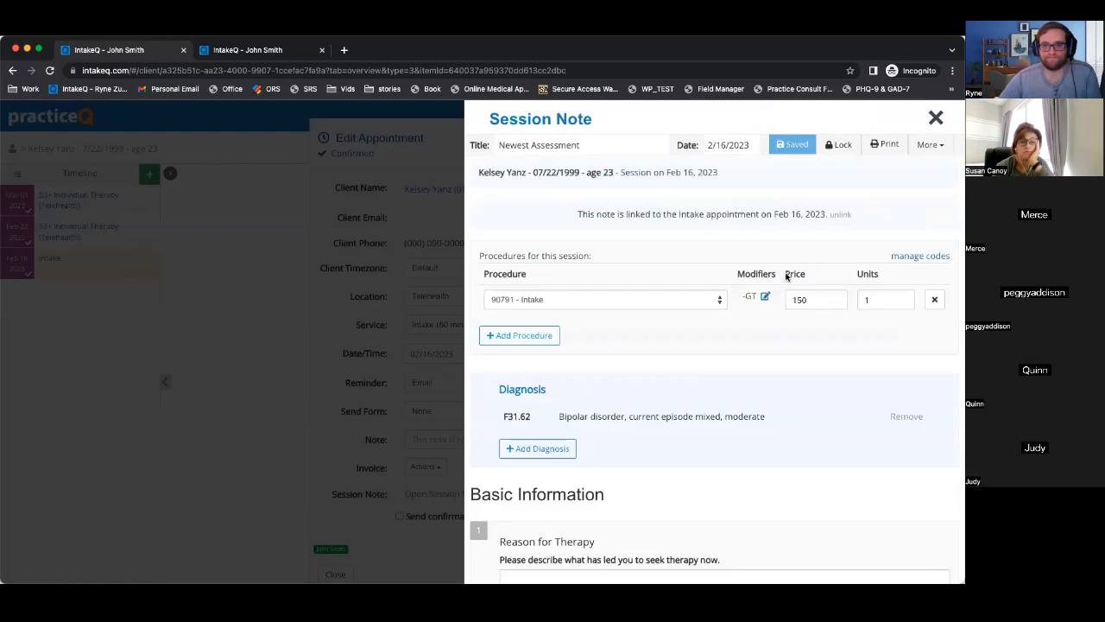
Try locking the note, dismiss the unanswered-questions warning, and close the note.
{"action": "left_click", "coordinate": [930, 147]}
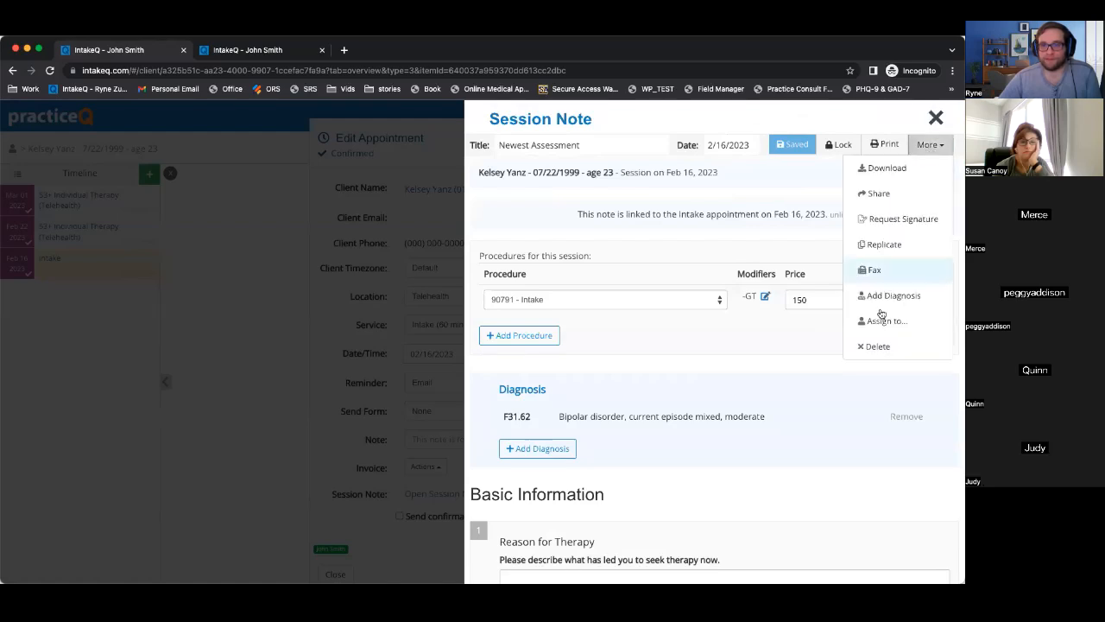
{"action": "left_click", "coordinate": [781, 226]}
{"action": "left_click", "coordinate": [828, 154]}
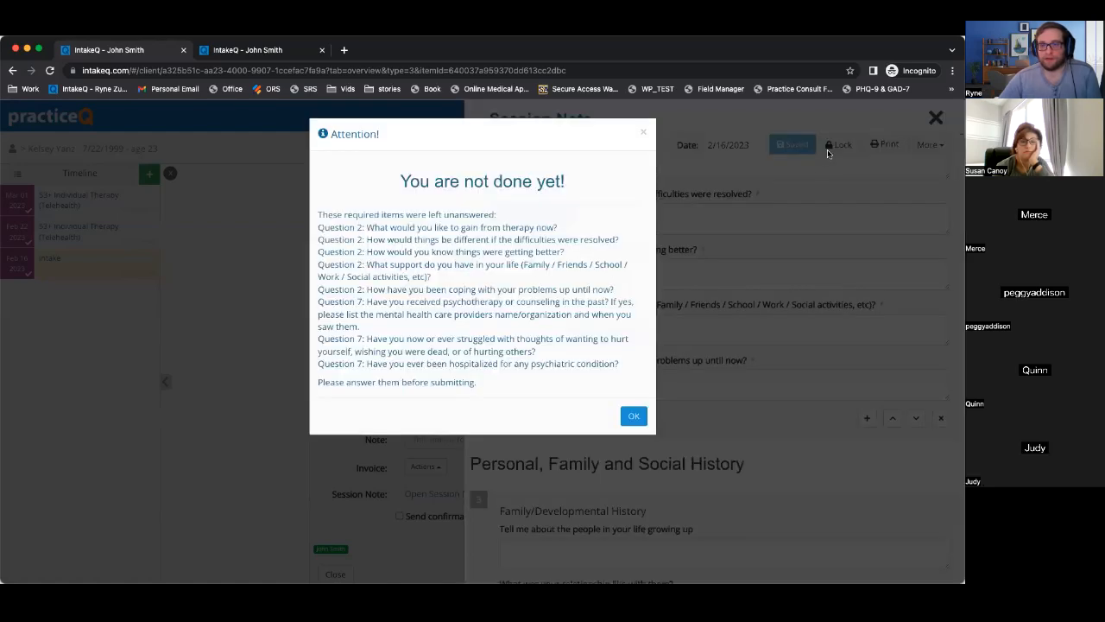
{"action": "left_click", "coordinate": [633, 416]}
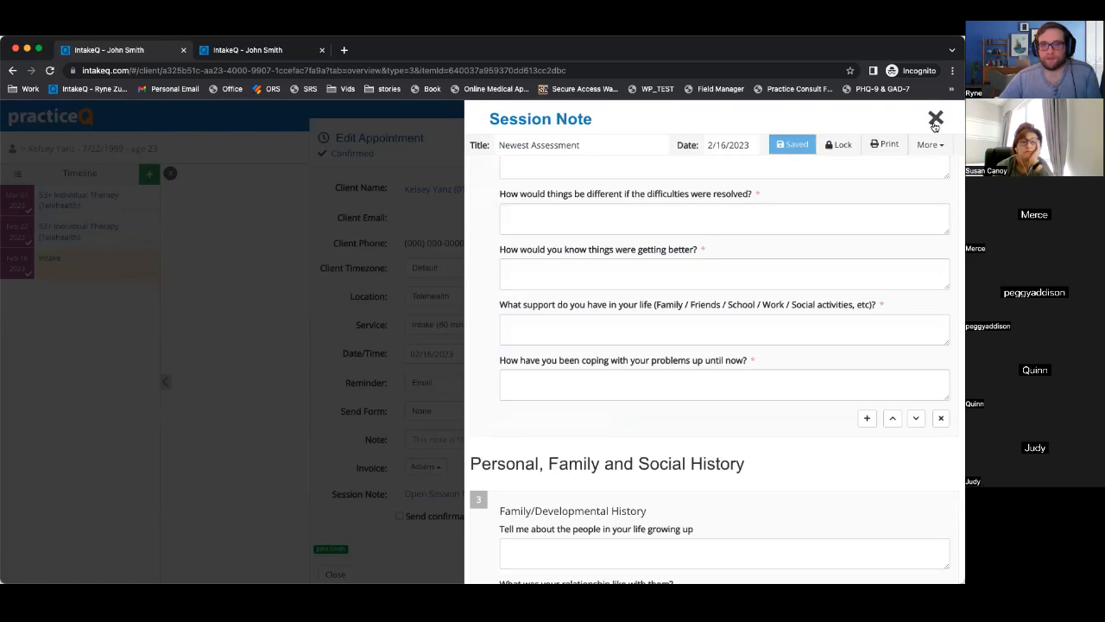
{"action": "left_click", "coordinate": [936, 117]}
{"action": "scroll", "coordinate": [493, 515], "scroll_direction": "down", "scroll_amount": 1}
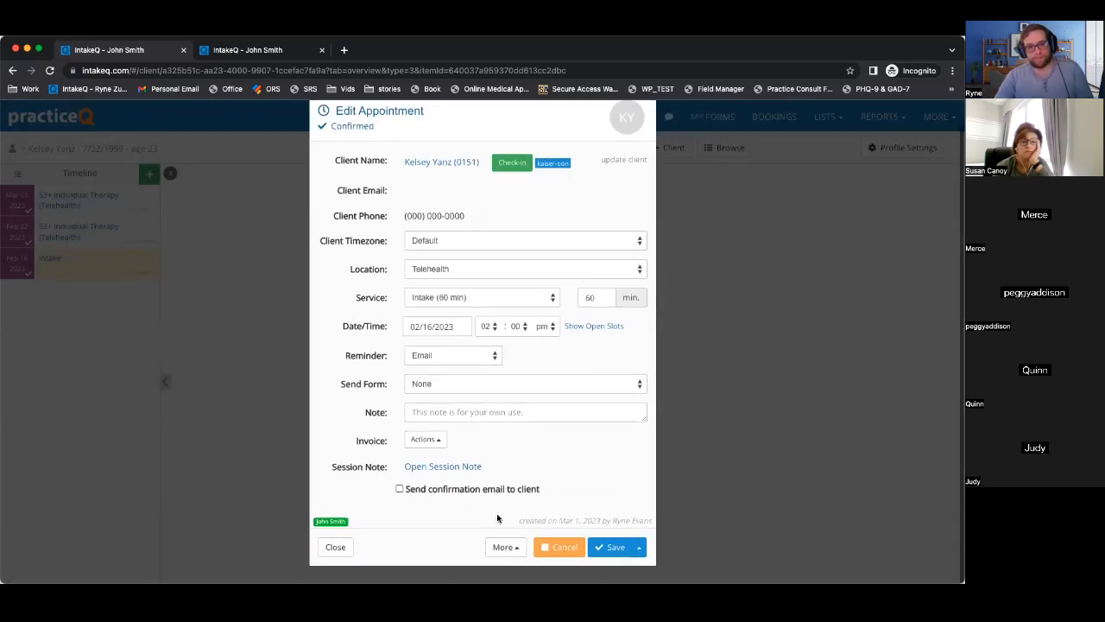
Create a claim from the appointment for the Feb 16 Intake session.
{"action": "left_click", "coordinate": [506, 548]}
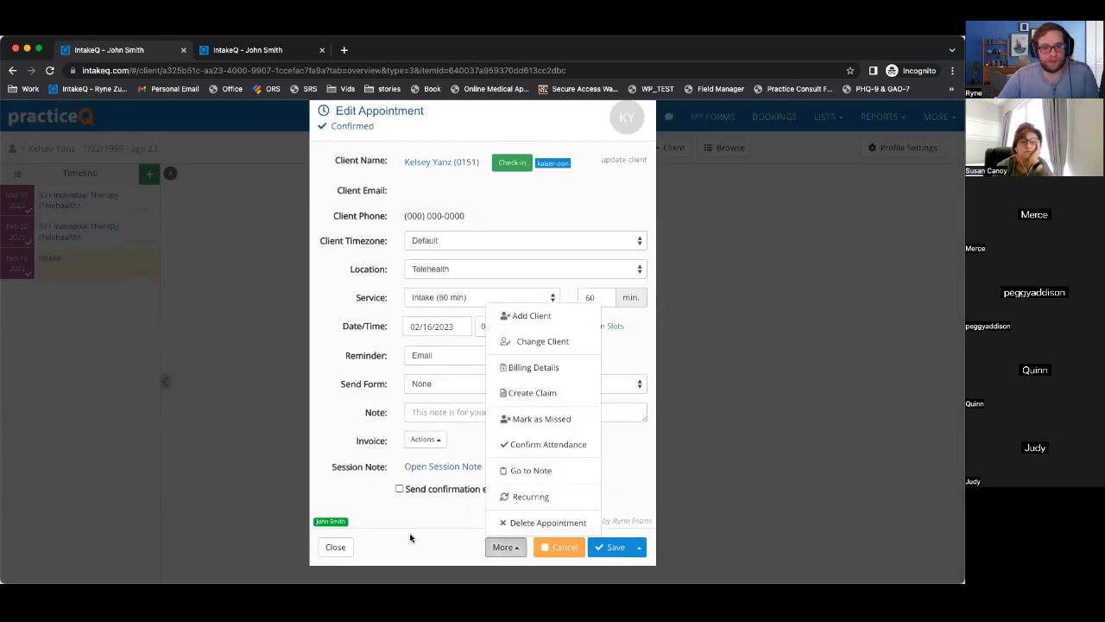
{"action": "left_click", "coordinate": [537, 395]}
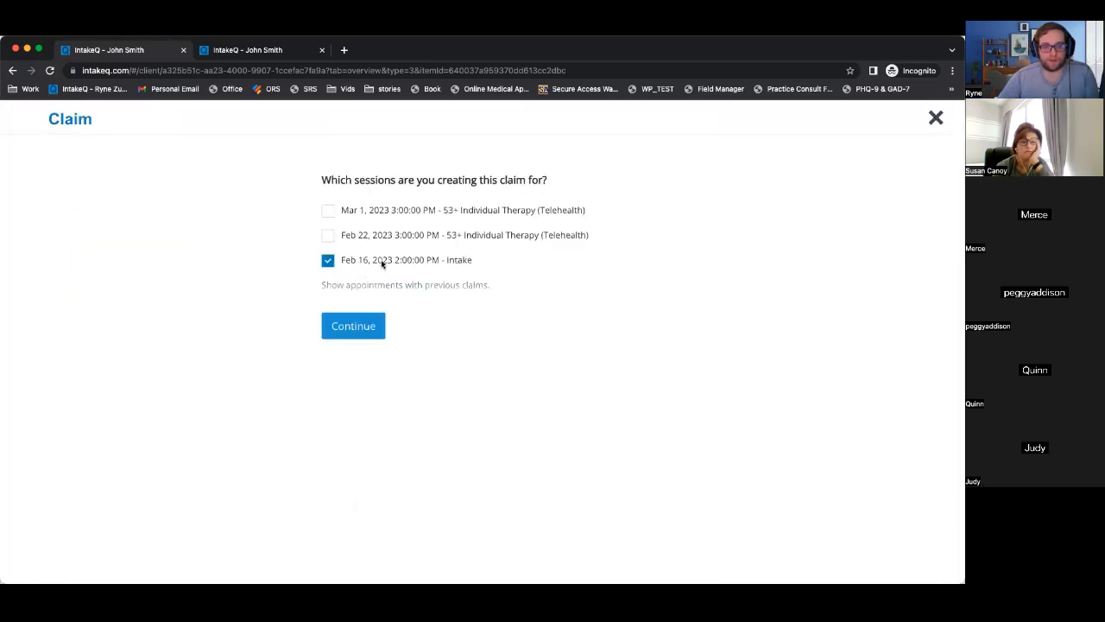
{"action": "left_click", "coordinate": [355, 325]}
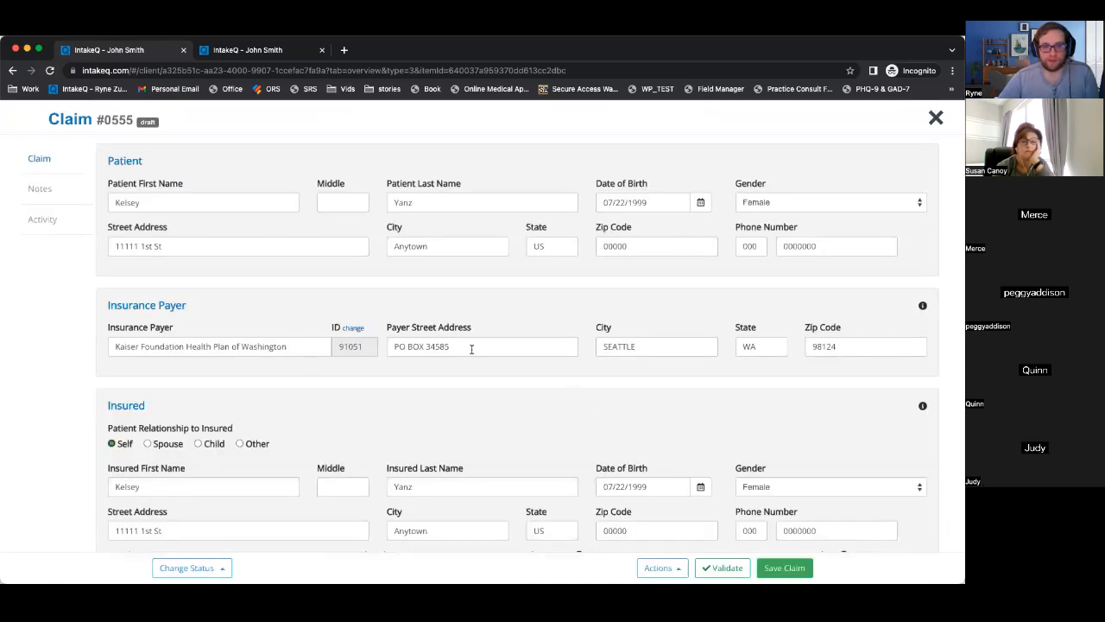
Review the payer name, street address and city/state/ZIP 98124 on claim #0555.
{"action": "left_click_drag", "start_coordinate": [113, 346], "coordinate": [318, 346]}
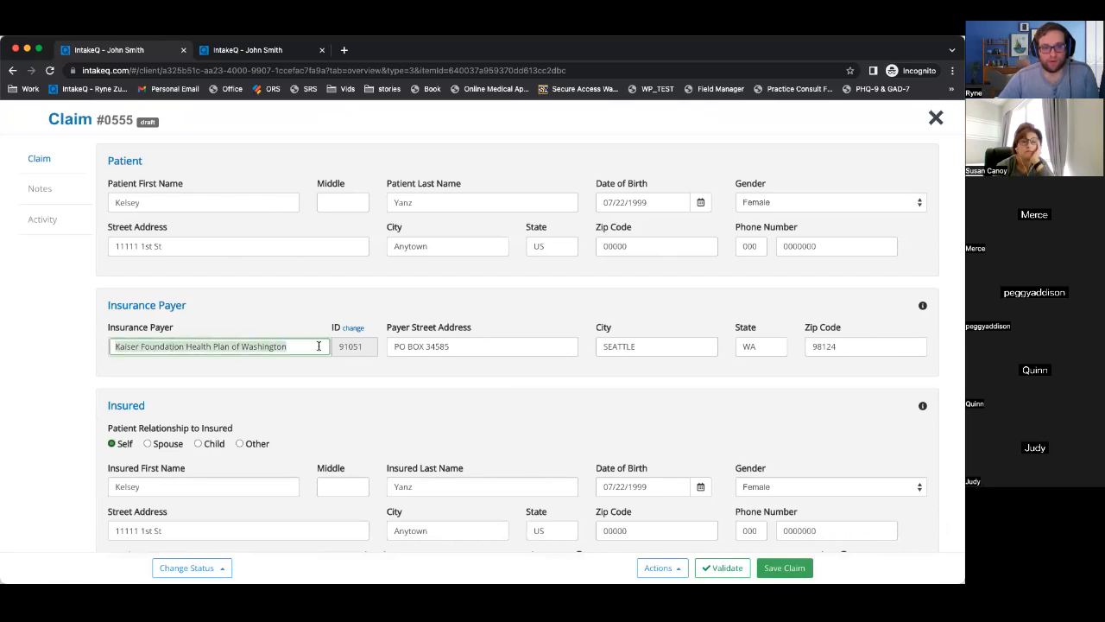
{"action": "left_click_drag", "start_coordinate": [389, 346], "coordinate": [505, 346]}
{"action": "left_click_drag", "start_coordinate": [608, 346], "coordinate": [782, 346]}
{"action": "left_click", "coordinate": [863, 346]}
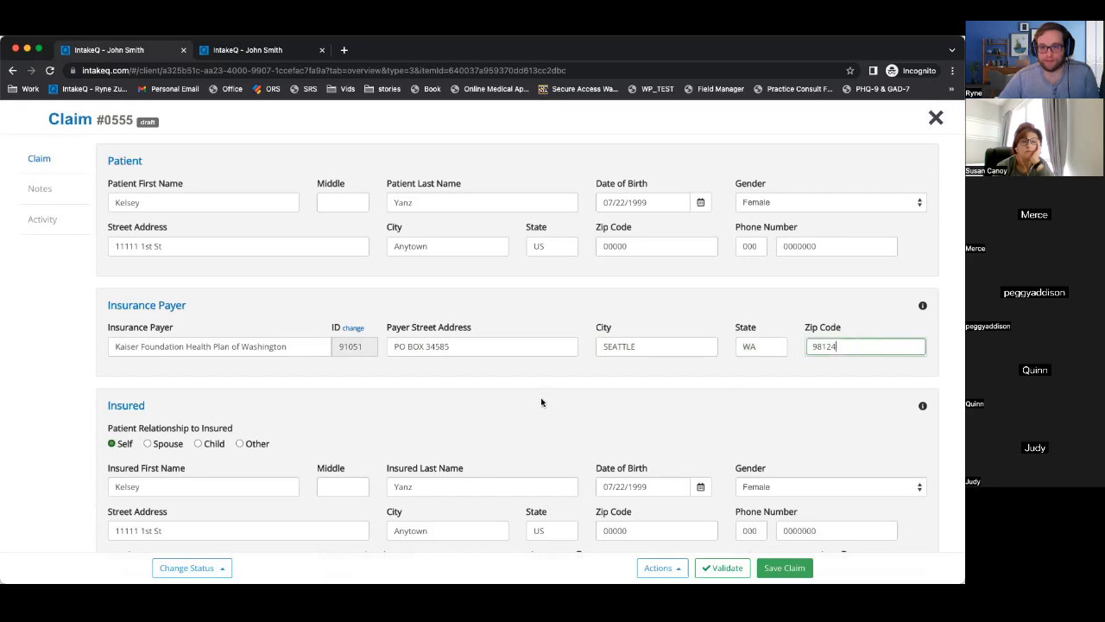
{"action": "scroll", "coordinate": [455, 410], "scroll_direction": "down", "scroll_amount": 4}
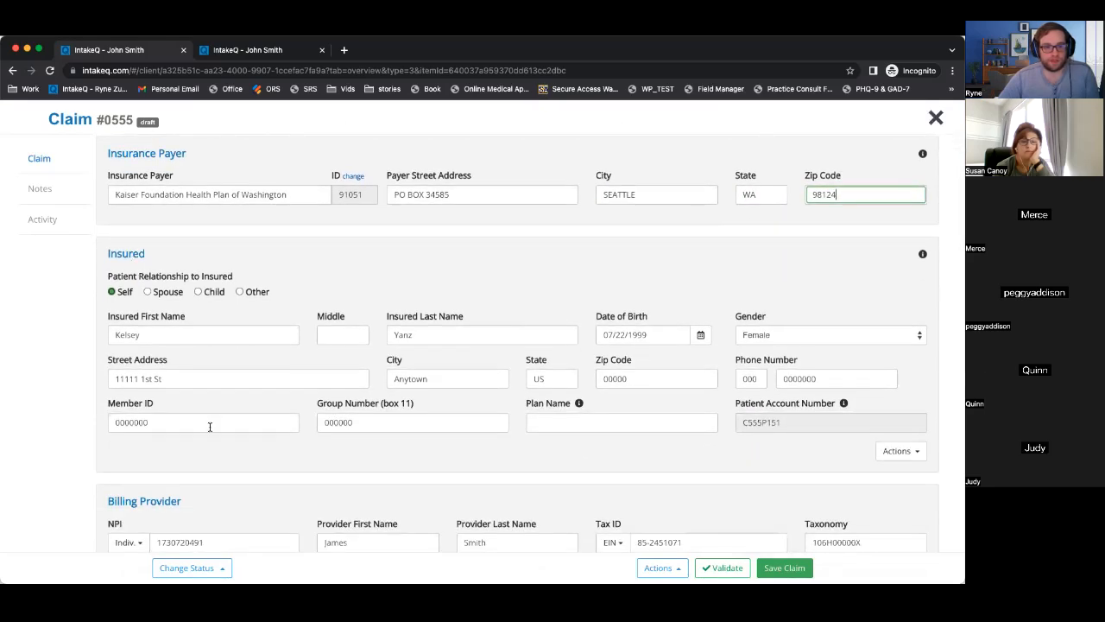
{"action": "scroll", "coordinate": [209, 425], "scroll_direction": "down", "scroll_amount": 5}
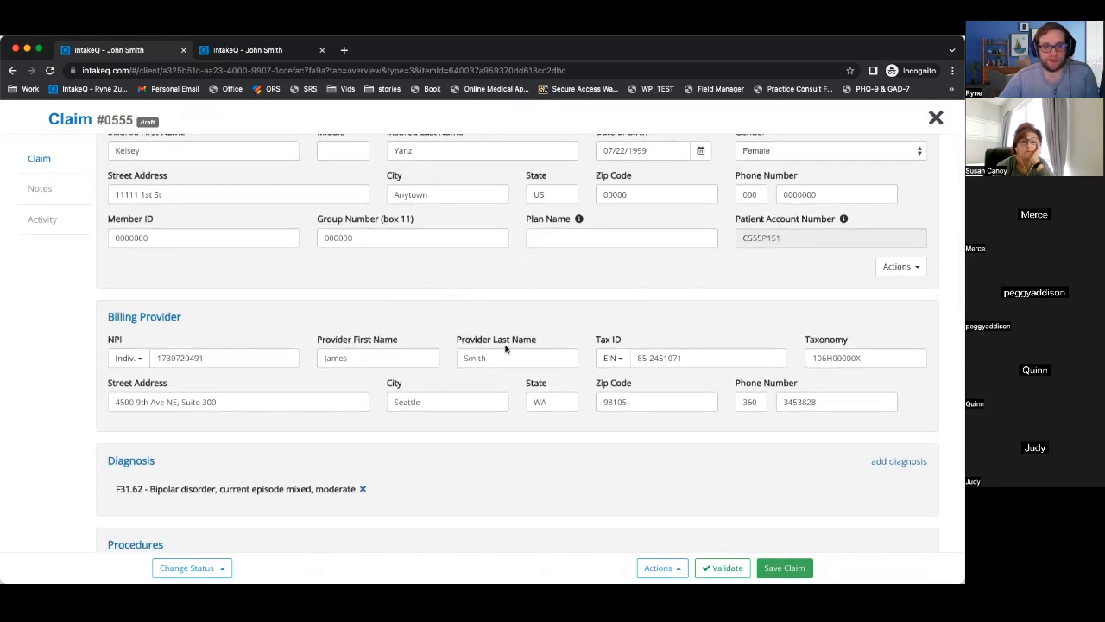
{"action": "scroll", "coordinate": [425, 411], "scroll_direction": "down", "scroll_amount": 6}
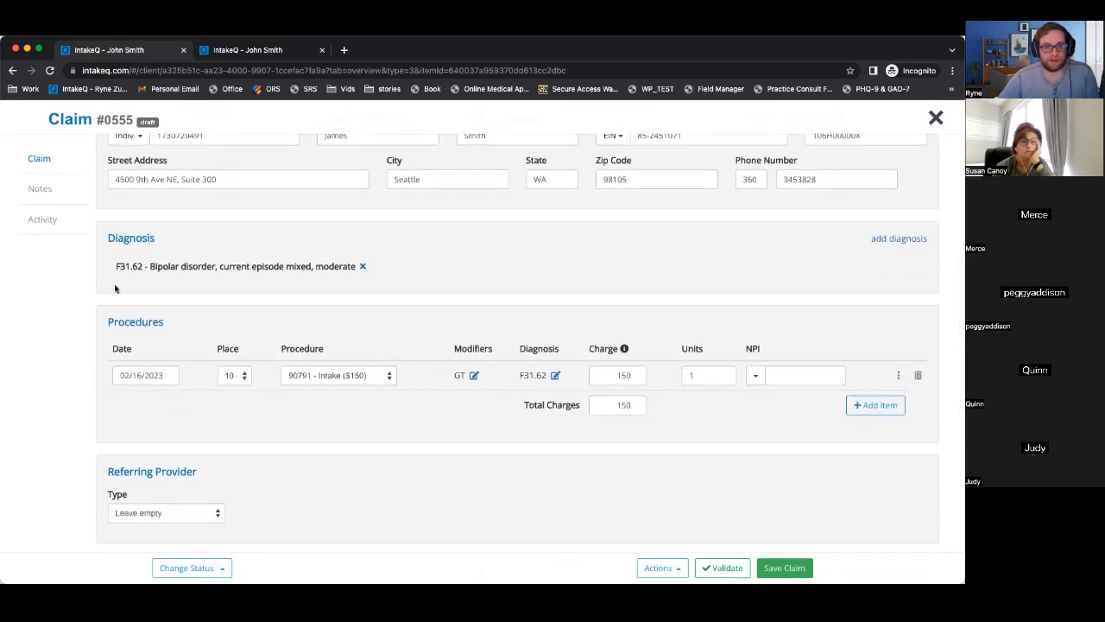
Review the claim's F31.62 diagnosis and the procedure charge of 150, leaving it unchanged.
{"action": "left_click_drag", "start_coordinate": [118, 267], "coordinate": [362, 273]}
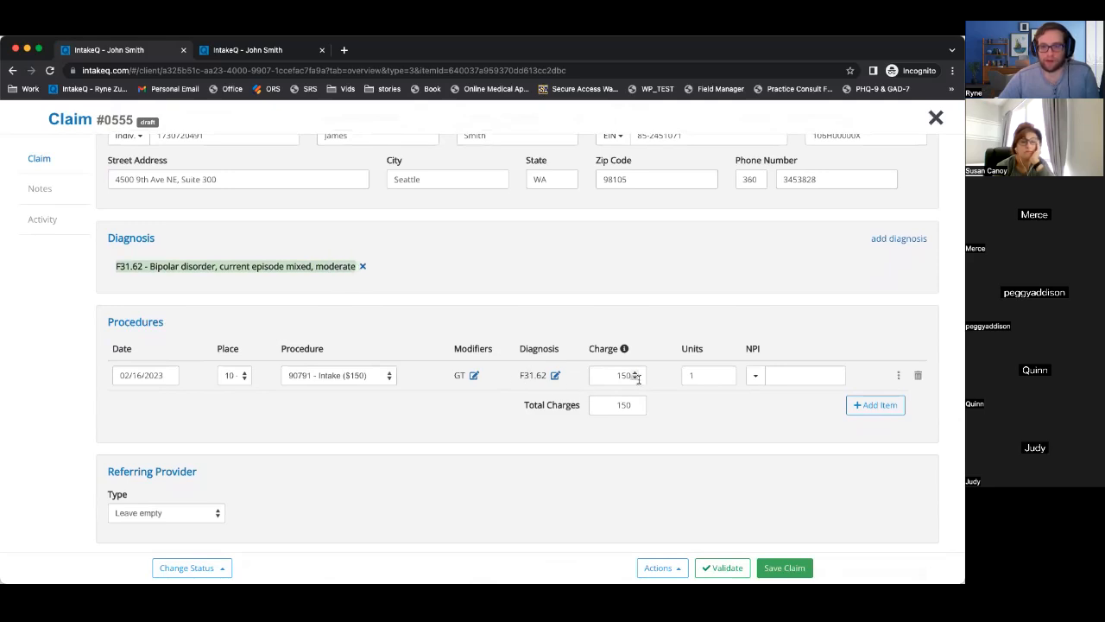
{"action": "scroll", "coordinate": [491, 417], "scroll_direction": "down", "scroll_amount": 3}
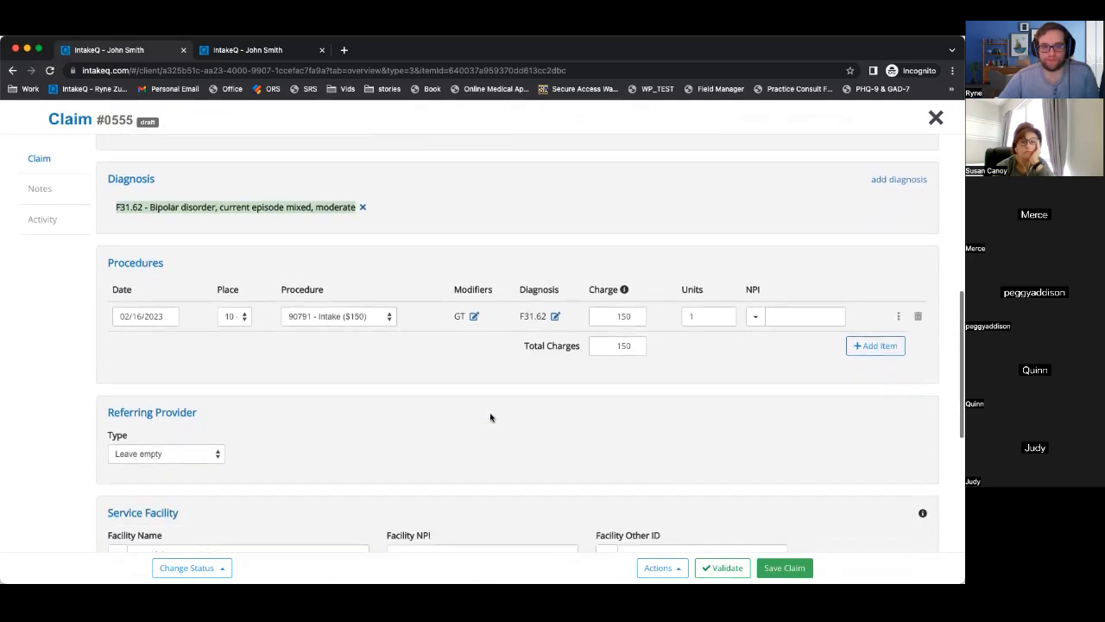
{"action": "scroll", "coordinate": [458, 289], "scroll_direction": "down", "scroll_amount": 2}
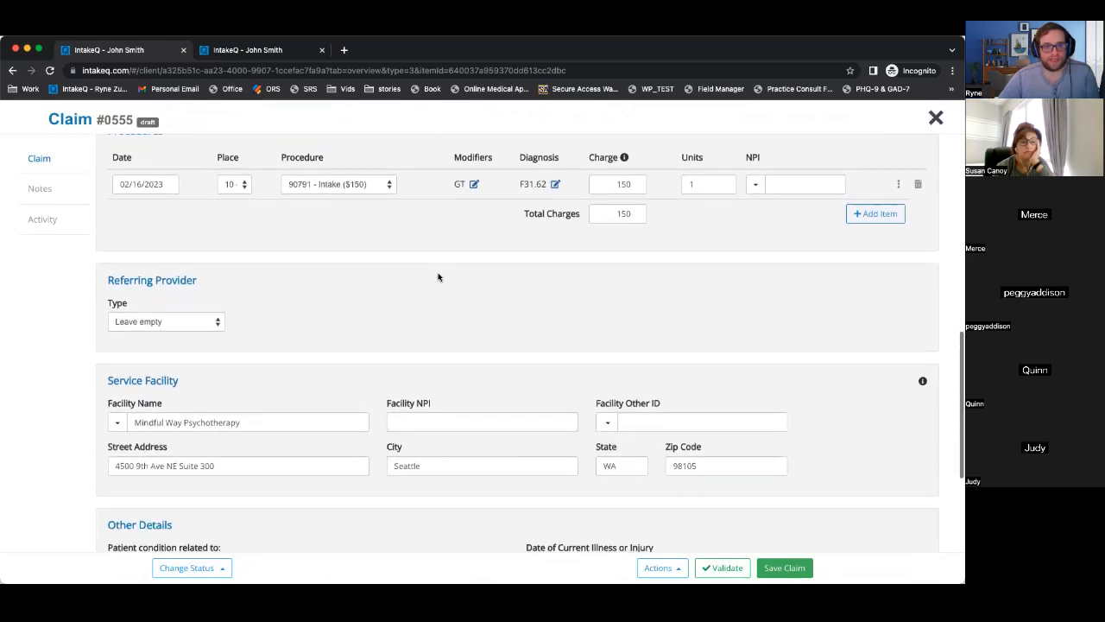
{"action": "scroll", "coordinate": [443, 276], "scroll_direction": "up", "scroll_amount": 2}
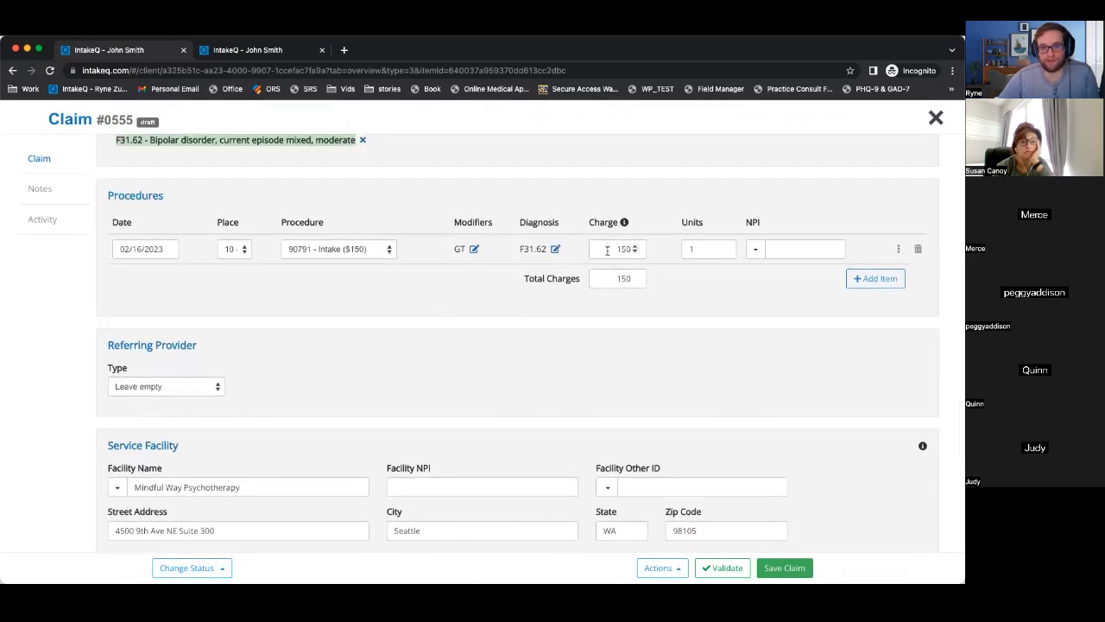
{"action": "left_click", "coordinate": [605, 249]}
{"action": "left_click", "coordinate": [661, 268]}
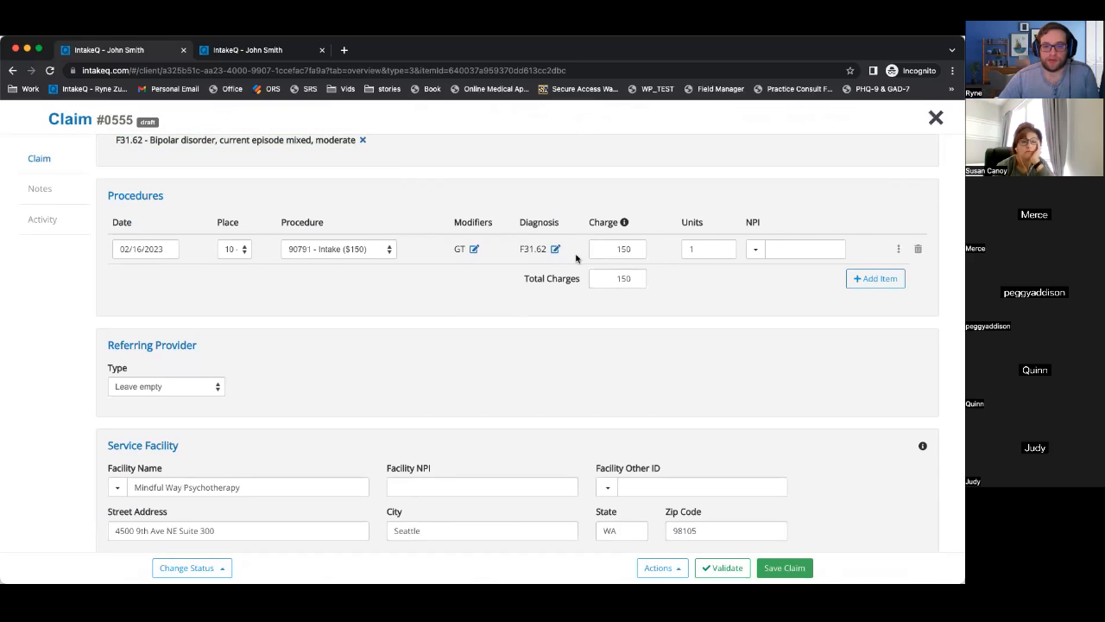
Review the Other Details fields, including Prior Authorization Number and Accept Assignment.
{"action": "scroll", "coordinate": [552, 305], "scroll_direction": "down", "scroll_amount": 4}
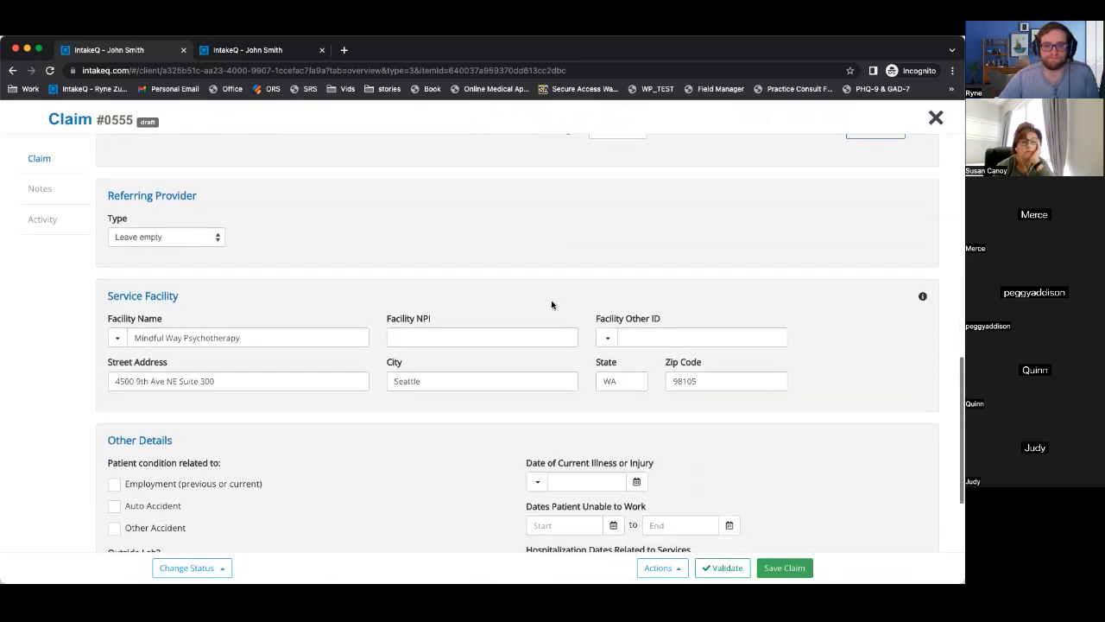
{"action": "scroll", "coordinate": [325, 331], "scroll_direction": "down", "scroll_amount": 4}
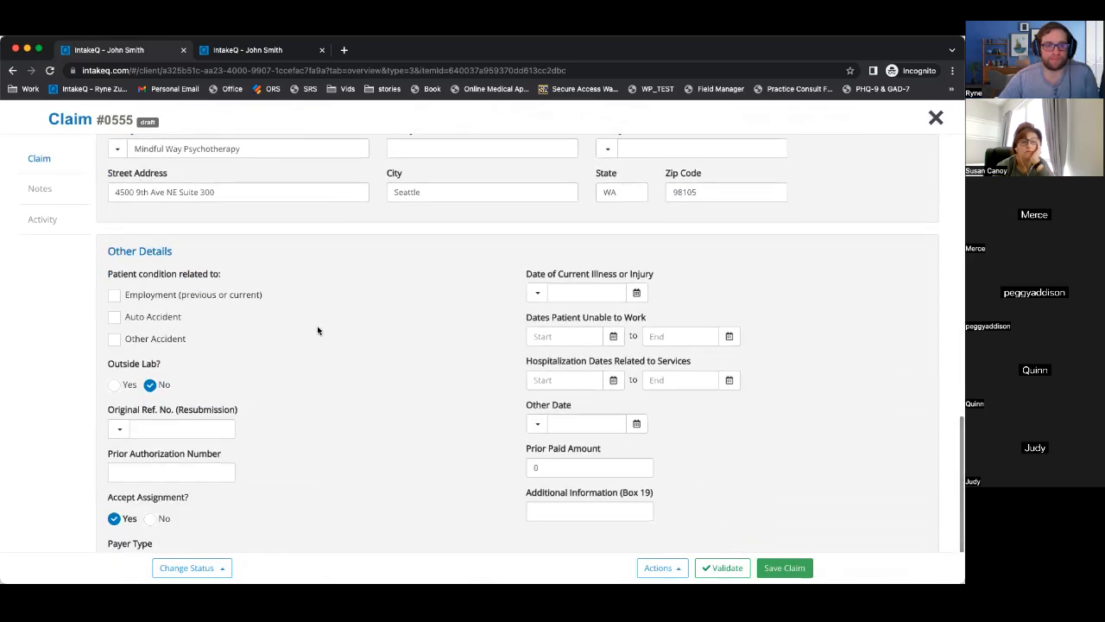
{"action": "scroll", "coordinate": [317, 329], "scroll_direction": "down", "scroll_amount": 2}
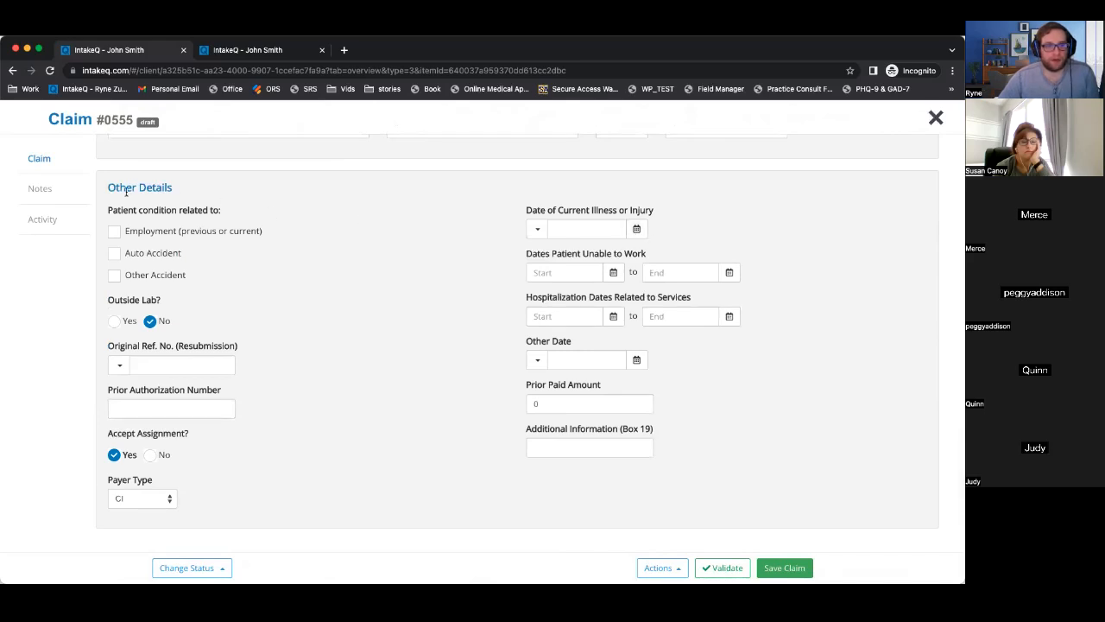
{"action": "left_click_drag", "start_coordinate": [110, 186], "coordinate": [342, 338]}
{"action": "left_click", "coordinate": [342, 337]}
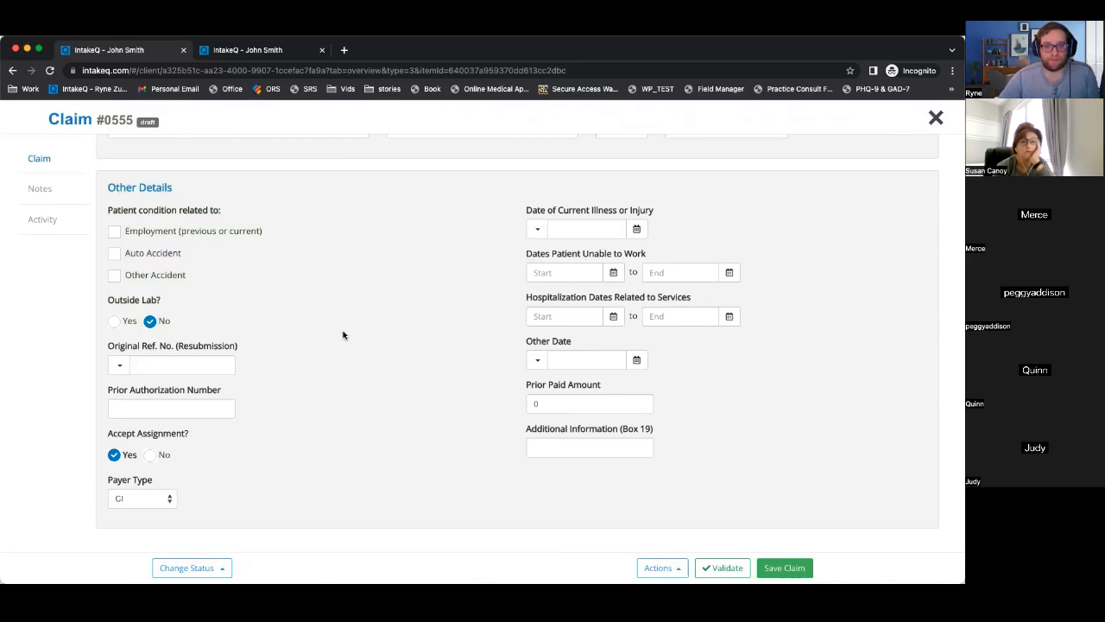
{"action": "left_click_drag", "start_coordinate": [700, 449], "coordinate": [491, 439]}
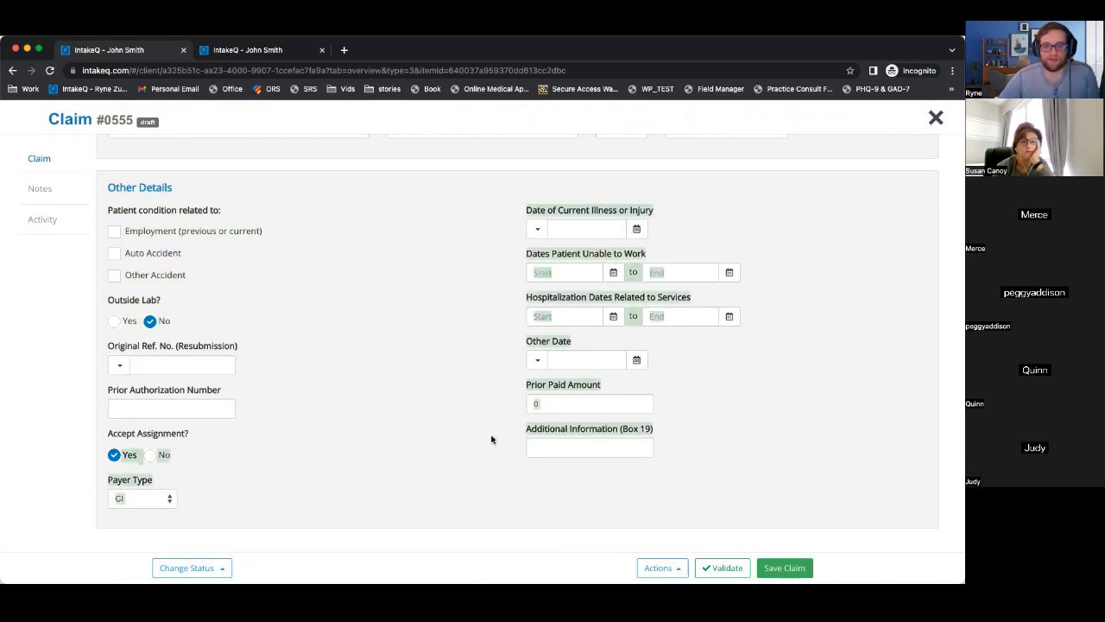
{"action": "left_click", "coordinate": [379, 429]}
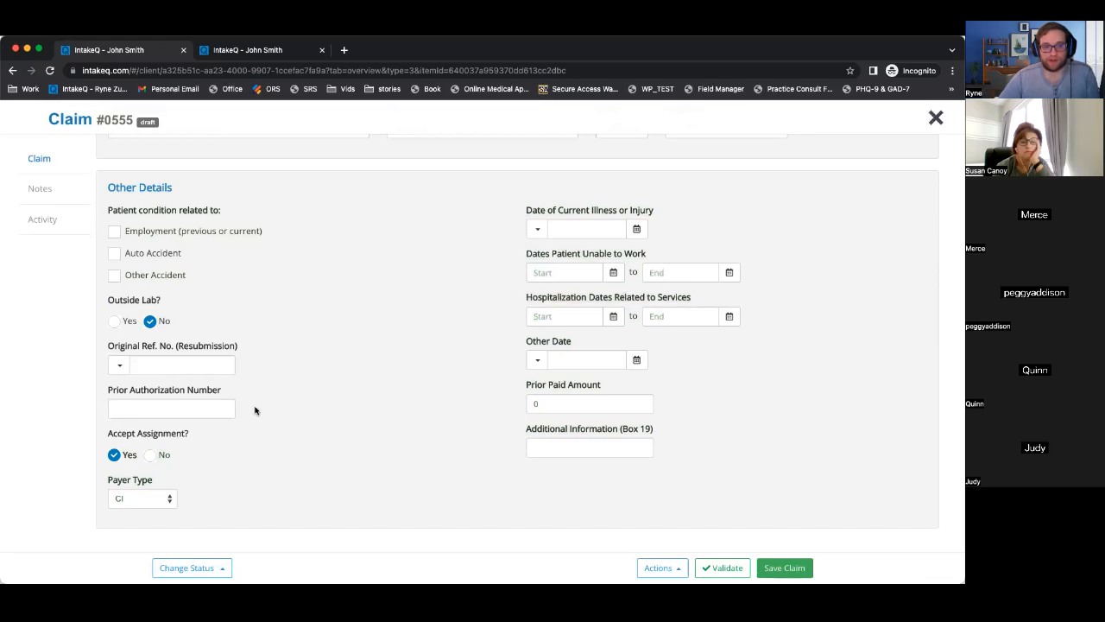
{"action": "triple_click", "coordinate": [113, 396]}
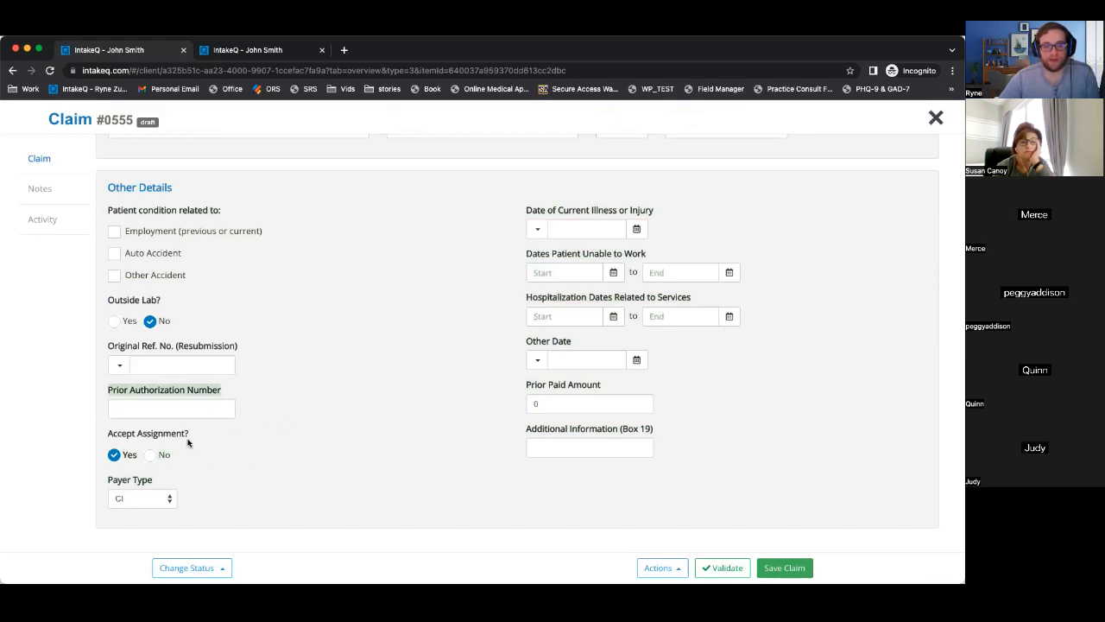
{"action": "left_click_drag", "start_coordinate": [192, 435], "coordinate": [105, 435]}
{"action": "left_click", "coordinate": [231, 490]}
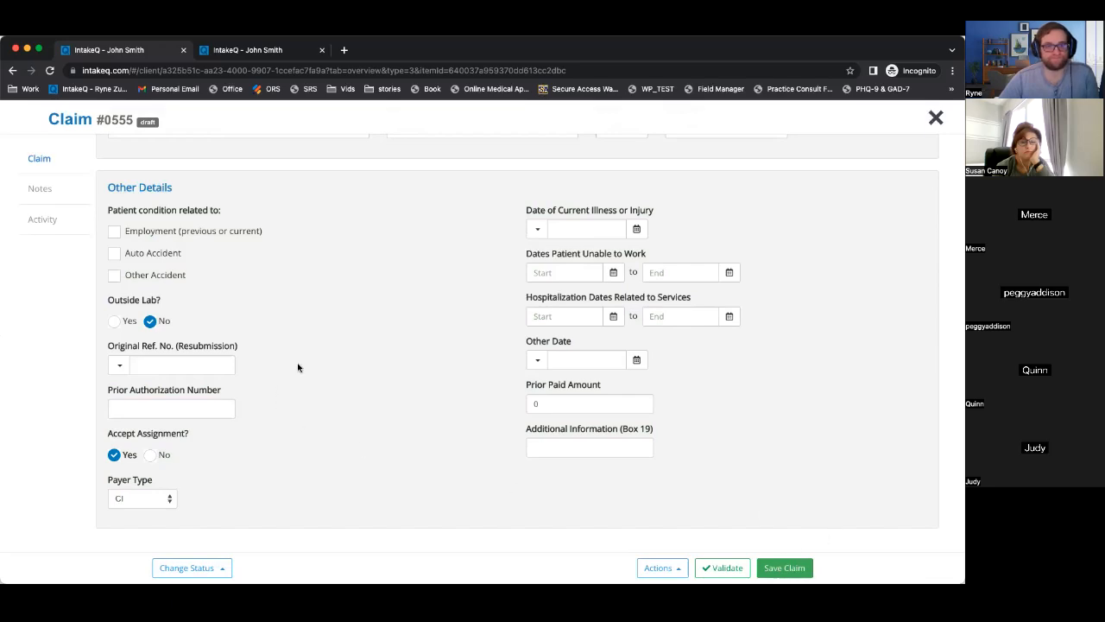
{"action": "scroll", "coordinate": [320, 364], "scroll_direction": "up", "scroll_amount": 15}
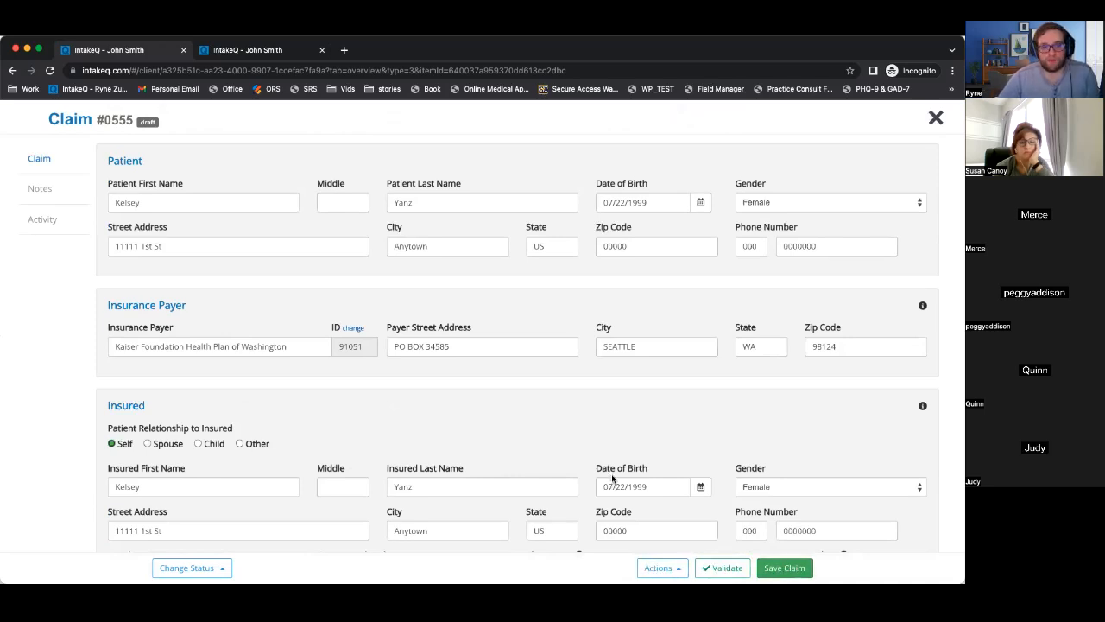
Mark claim #0555 as validated and check its actions list without choosing one.
{"action": "left_click", "coordinate": [727, 570]}
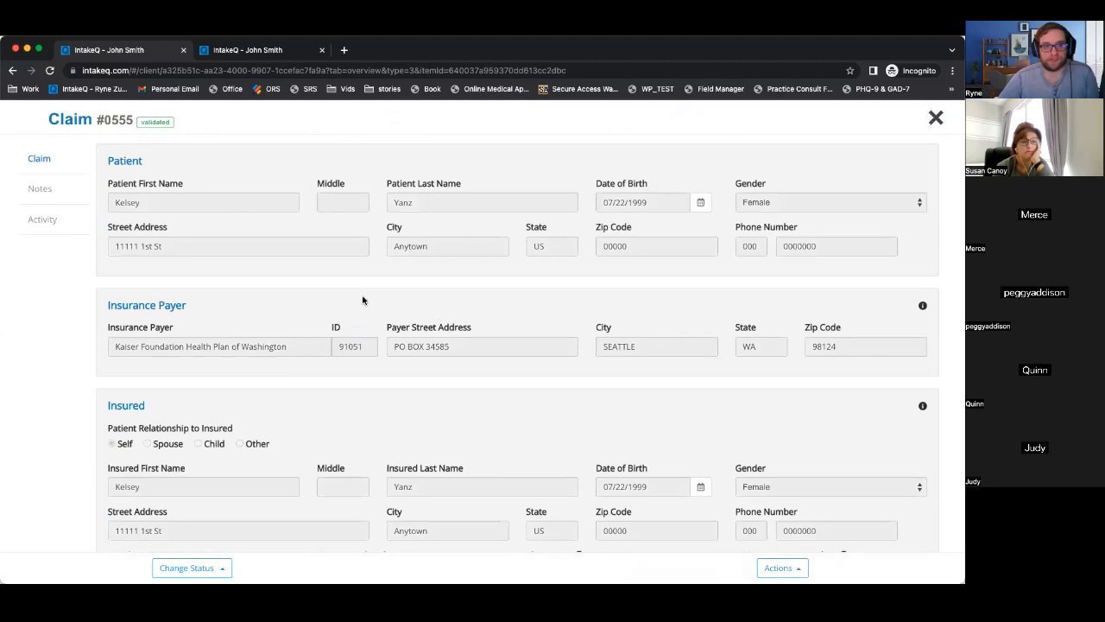
{"action": "scroll", "coordinate": [517, 411], "scroll_direction": "down", "scroll_amount": 10}
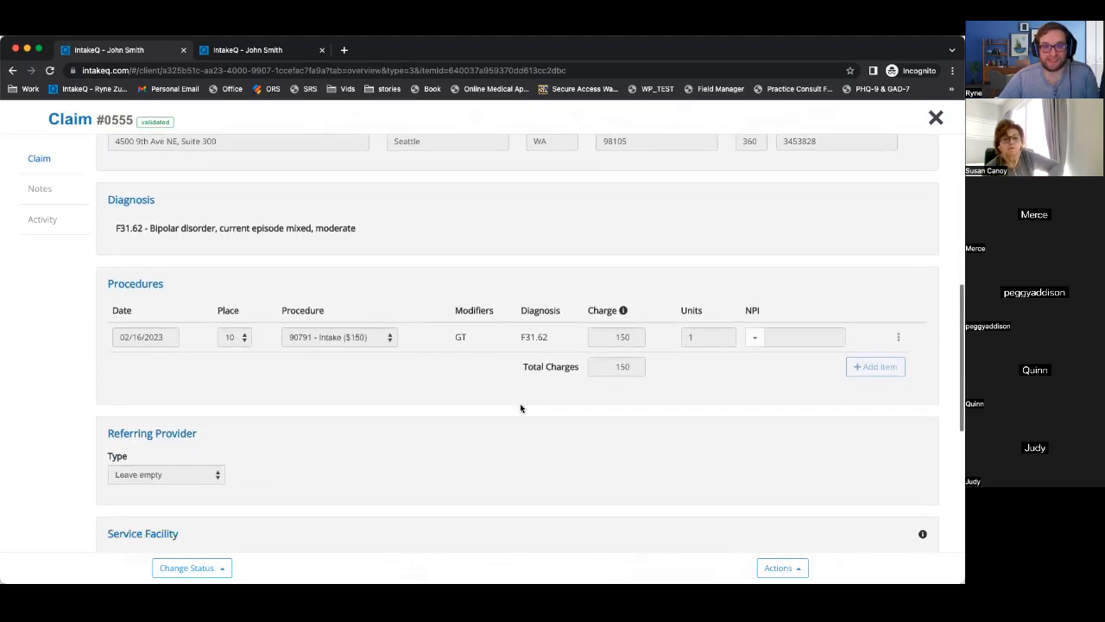
{"action": "scroll", "coordinate": [521, 406], "scroll_direction": "down", "scroll_amount": 5}
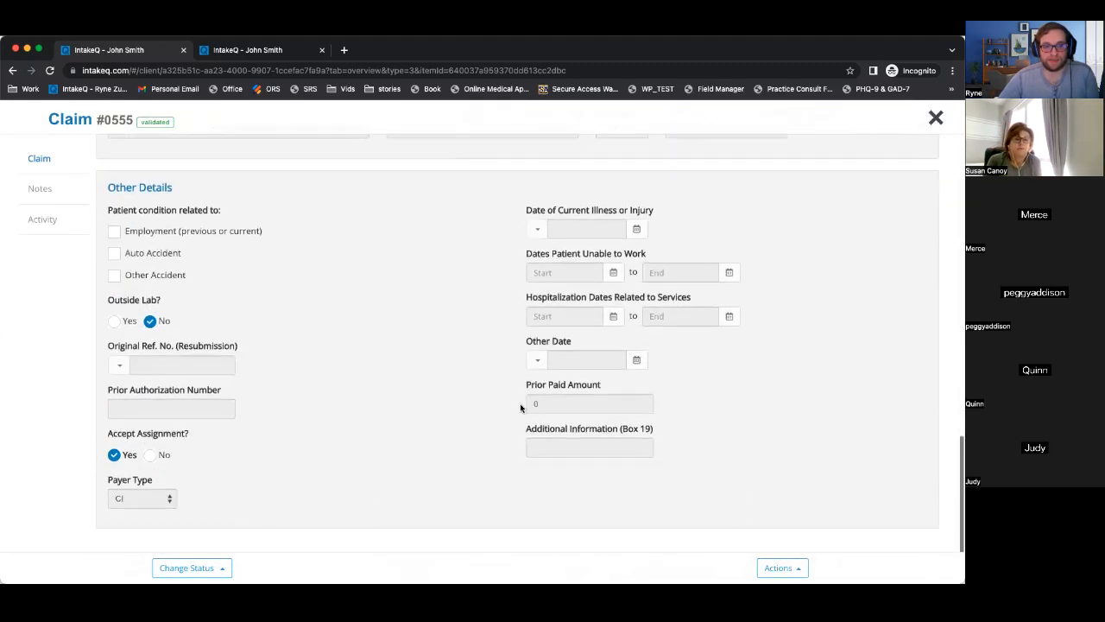
{"action": "scroll", "coordinate": [768, 541], "scroll_direction": "up", "scroll_amount": 15}
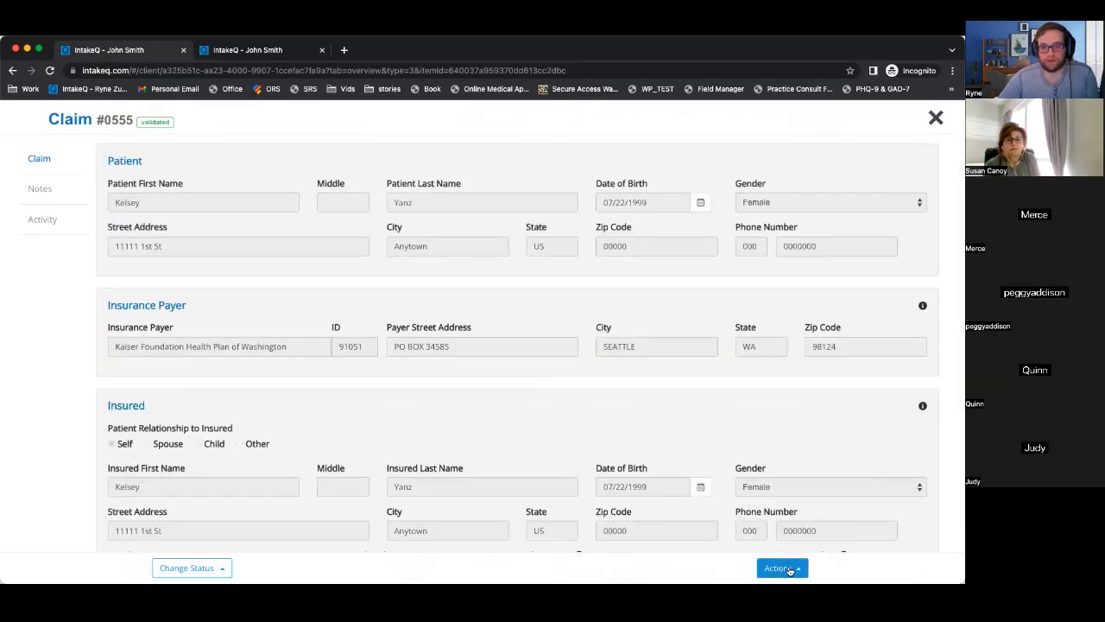
{"action": "left_click", "coordinate": [780, 568]}
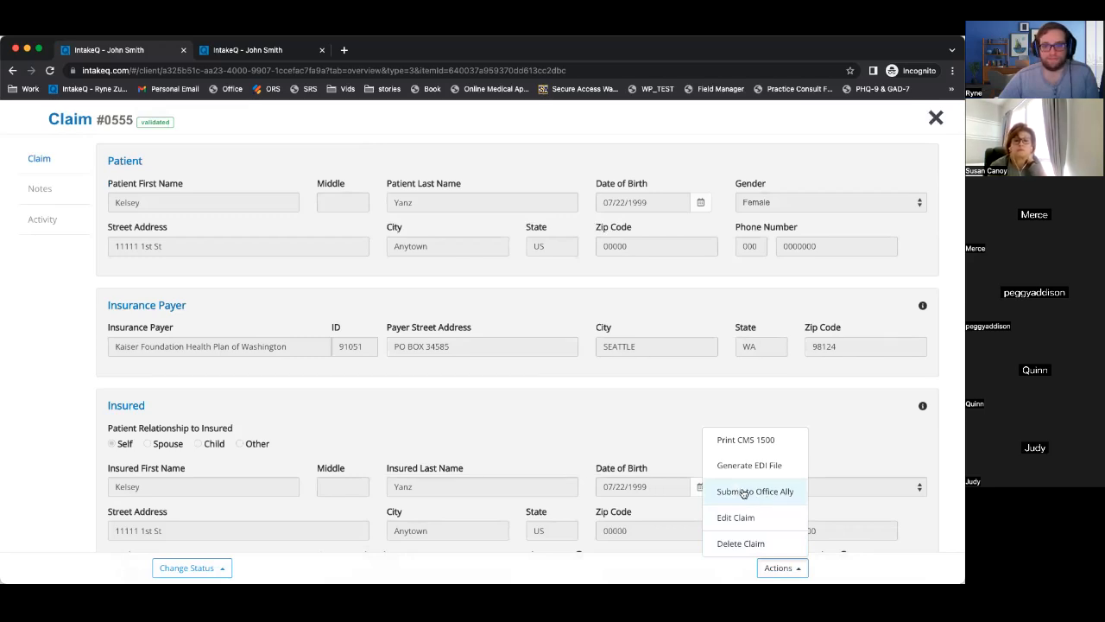
{"action": "left_click", "coordinate": [630, 420]}
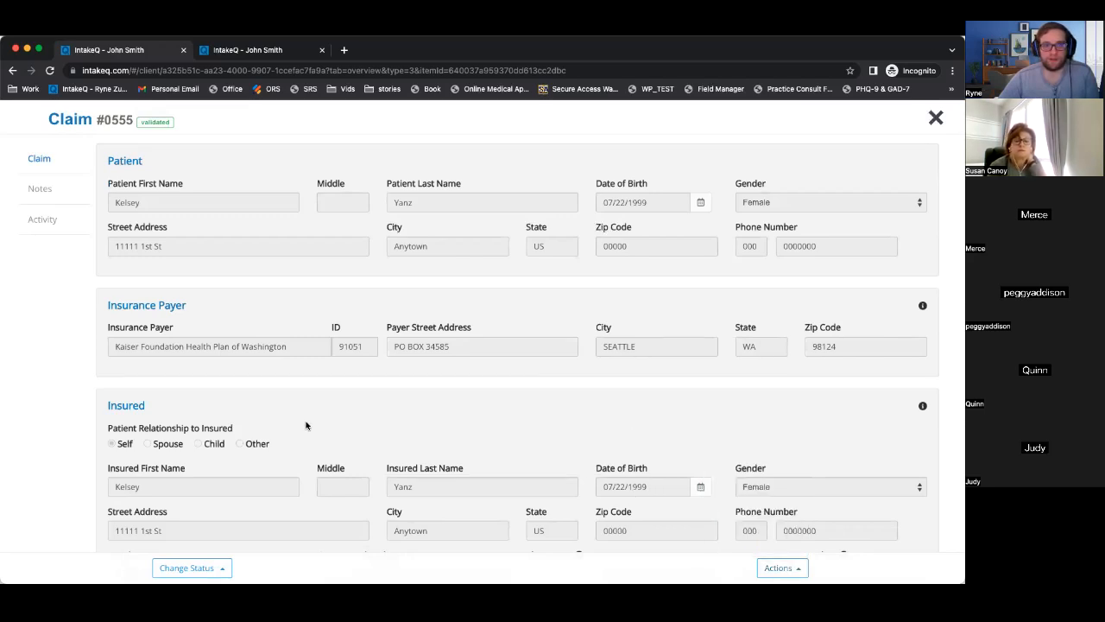
Set the claim status to Submitted and look over the review status options.
{"action": "left_click", "coordinate": [204, 568]}
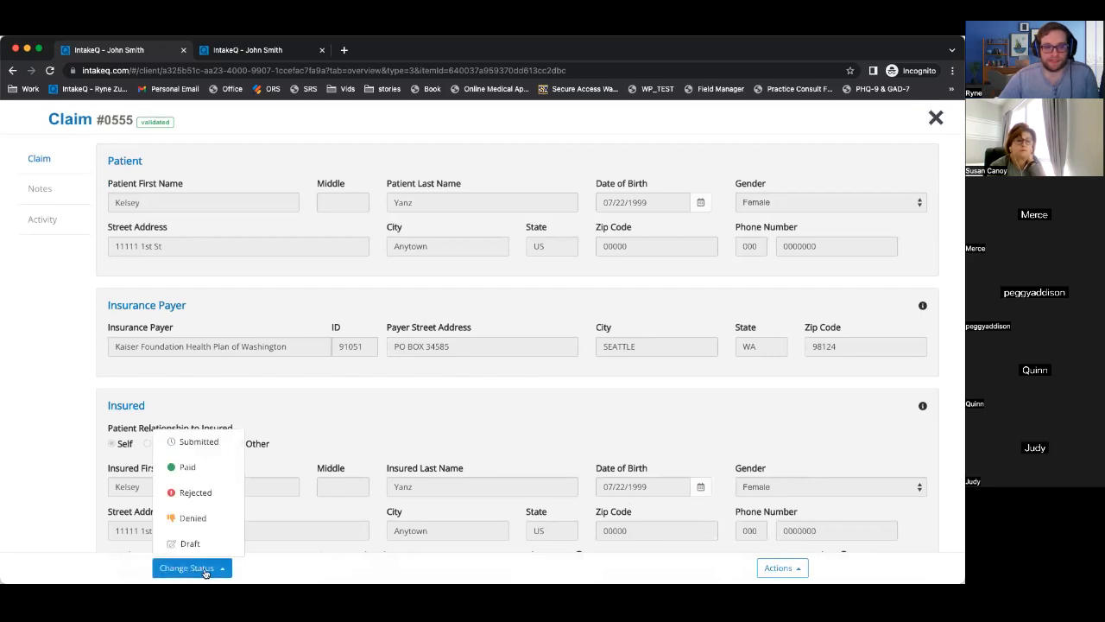
{"action": "left_click", "coordinate": [212, 443]}
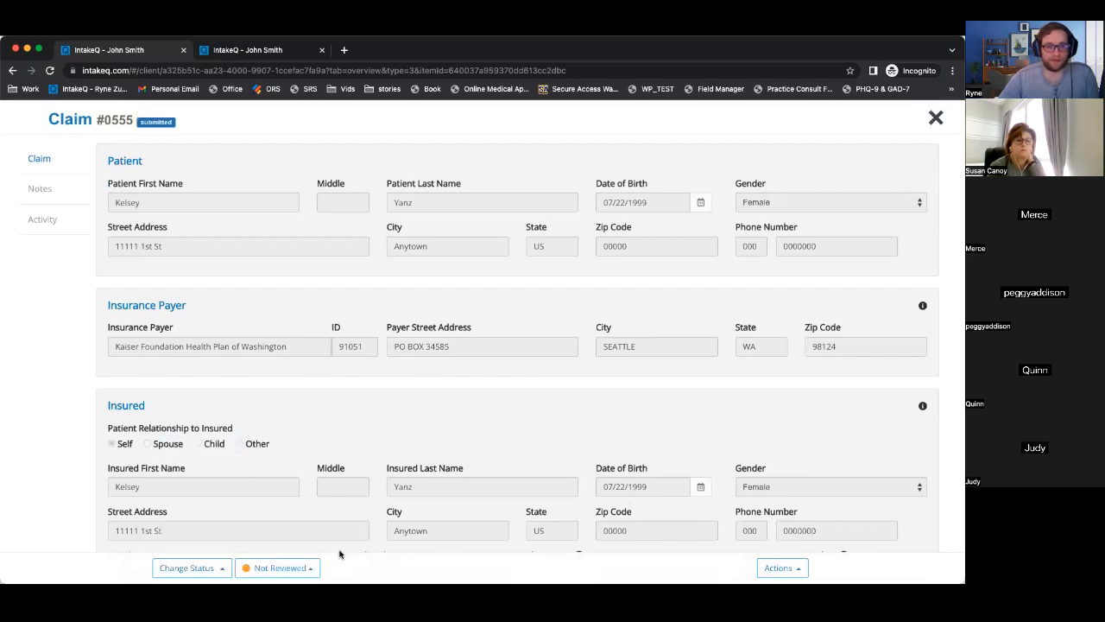
{"action": "left_click", "coordinate": [281, 567]}
{"action": "left_click", "coordinate": [281, 568]}
{"action": "left_click", "coordinate": [200, 568]}
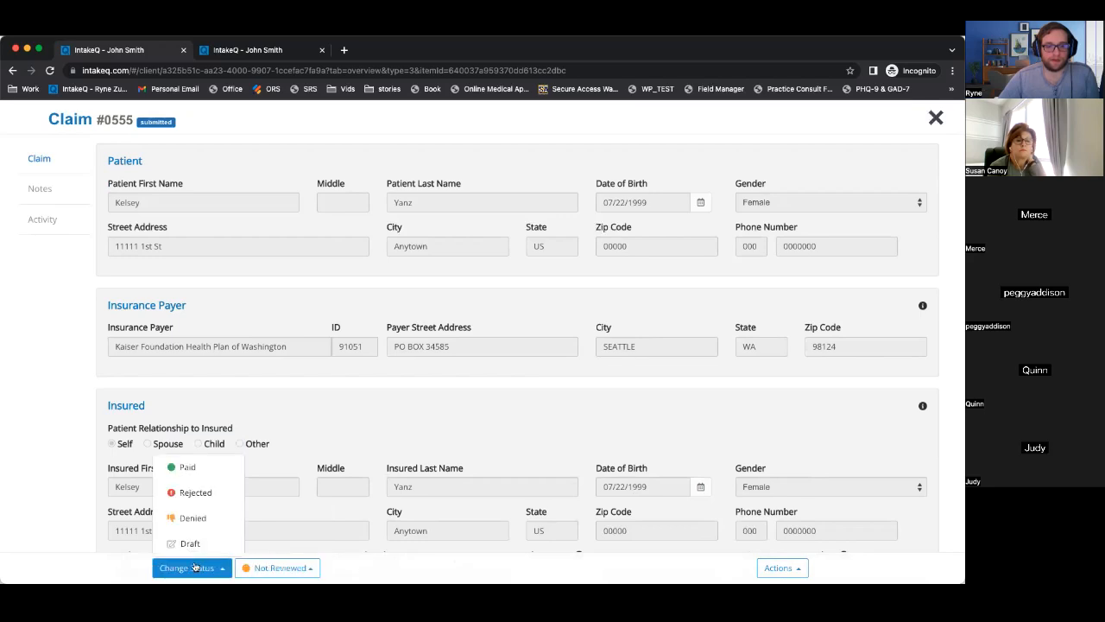
{"action": "left_click", "coordinate": [95, 562]}
Close claim #0555 and the Feb 16 Intake appointment details.
{"action": "left_click", "coordinate": [935, 120]}
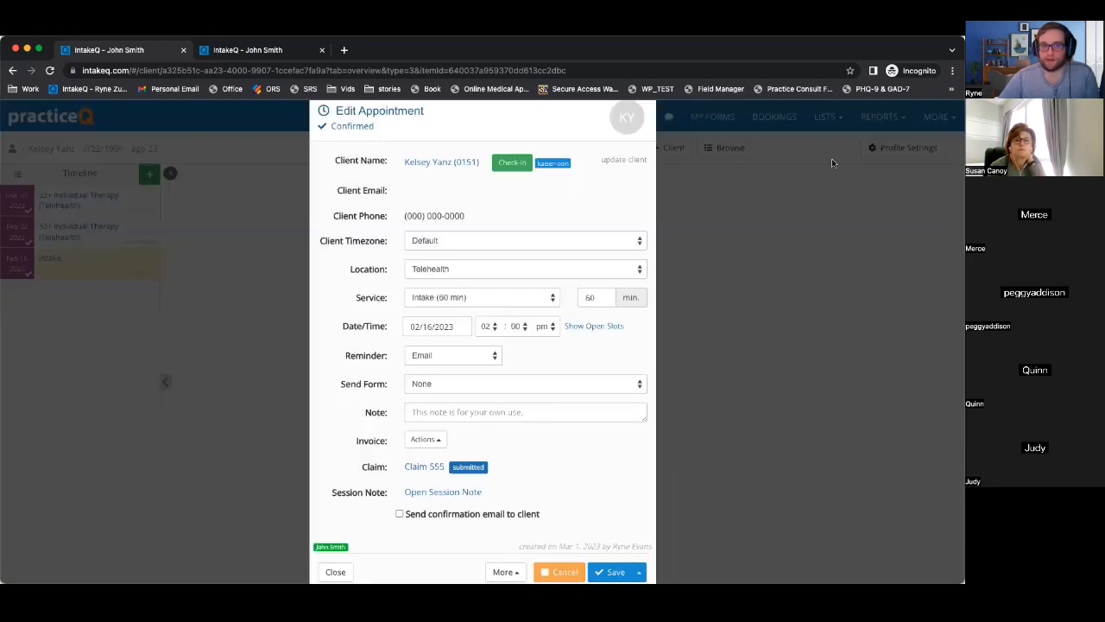
{"action": "scroll", "coordinate": [676, 462], "scroll_direction": "down", "scroll_amount": 1}
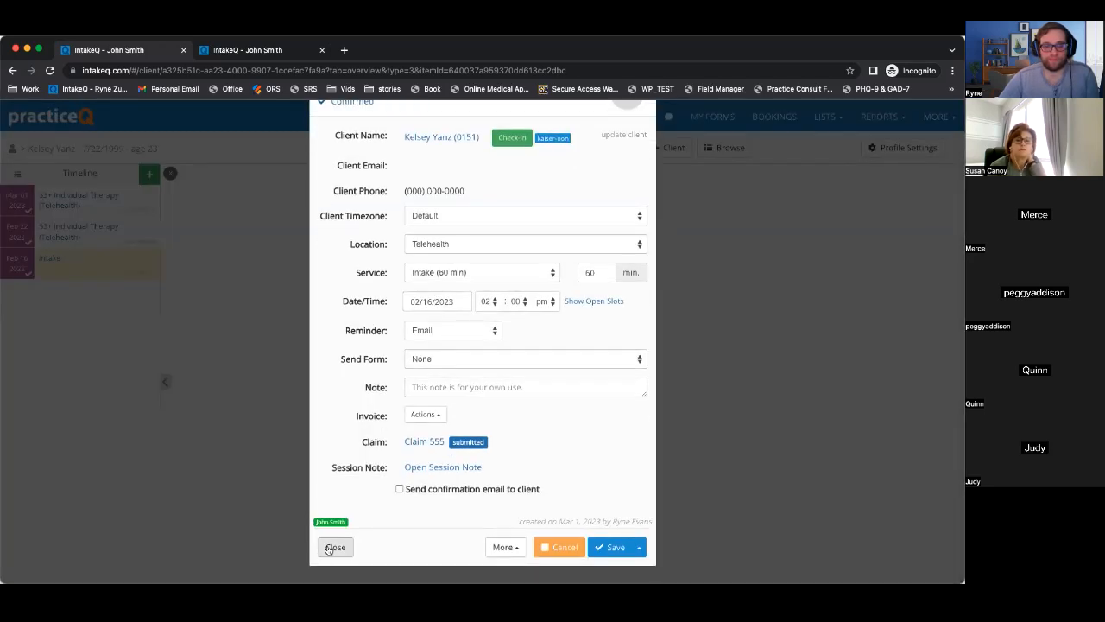
{"action": "left_click", "coordinate": [333, 547]}
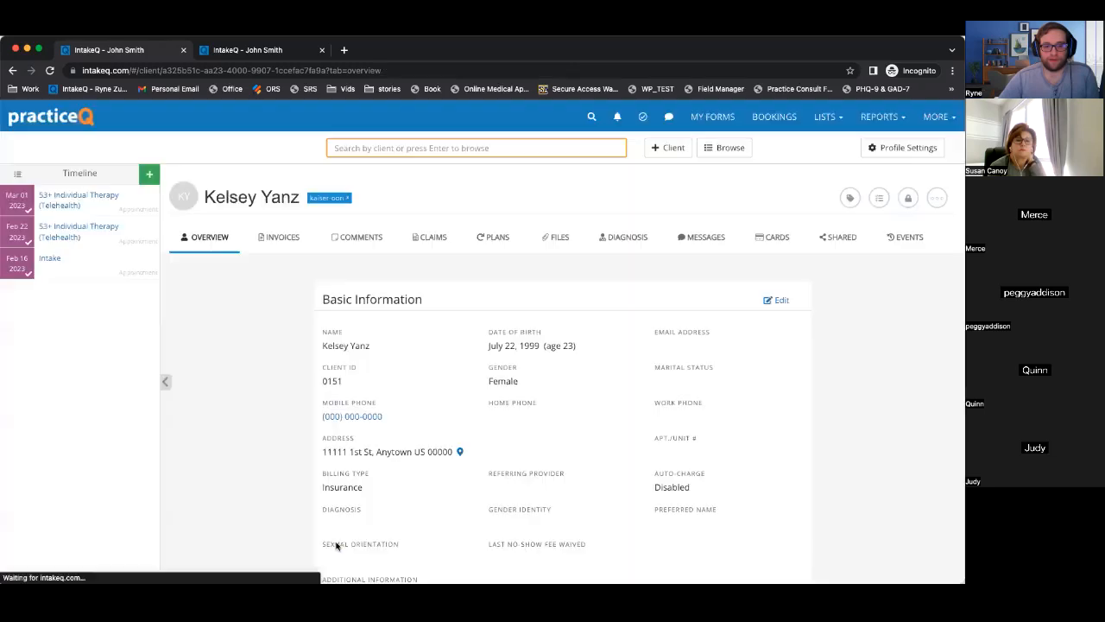
Open and close the Feb 22 therapy appointment, then go to LISTS > Claims.
{"action": "left_click", "coordinate": [82, 231]}
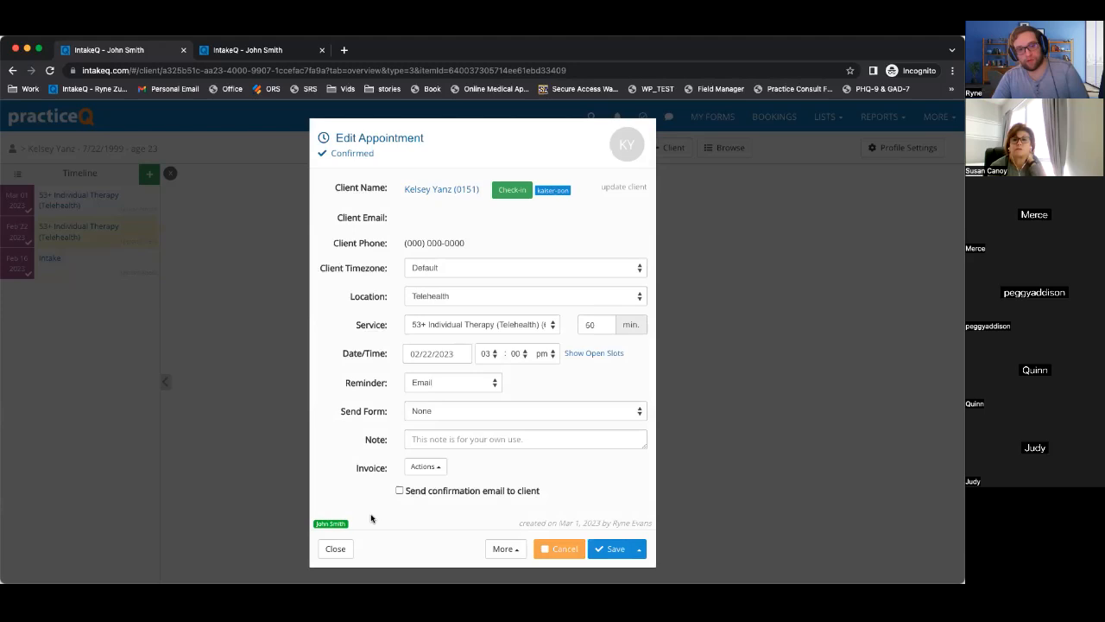
{"action": "left_click", "coordinate": [334, 553]}
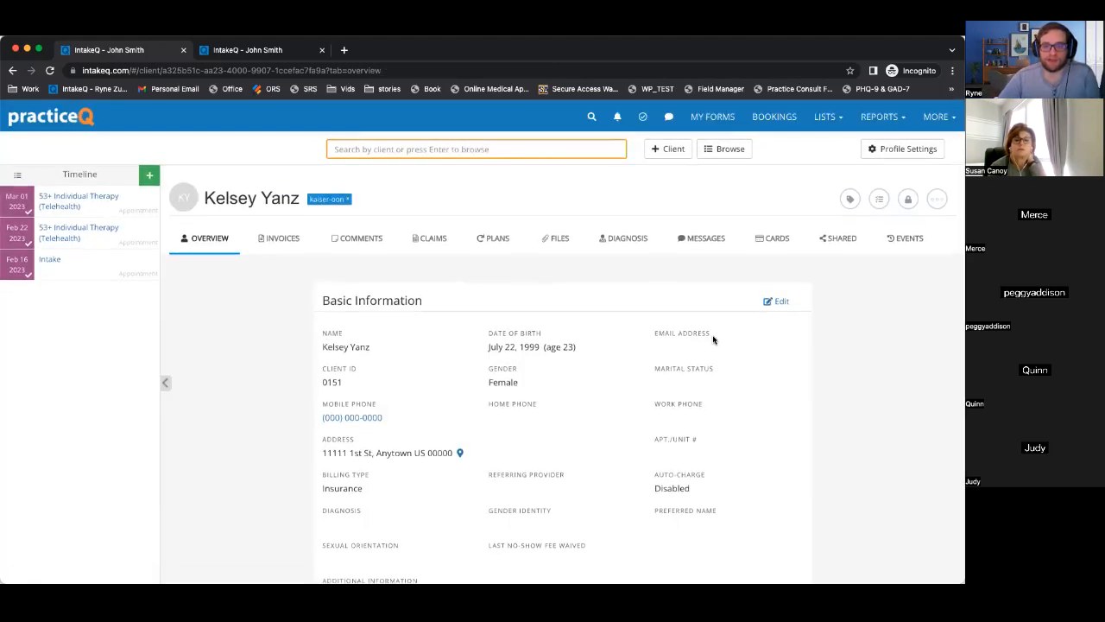
{"action": "left_click", "coordinate": [827, 118]}
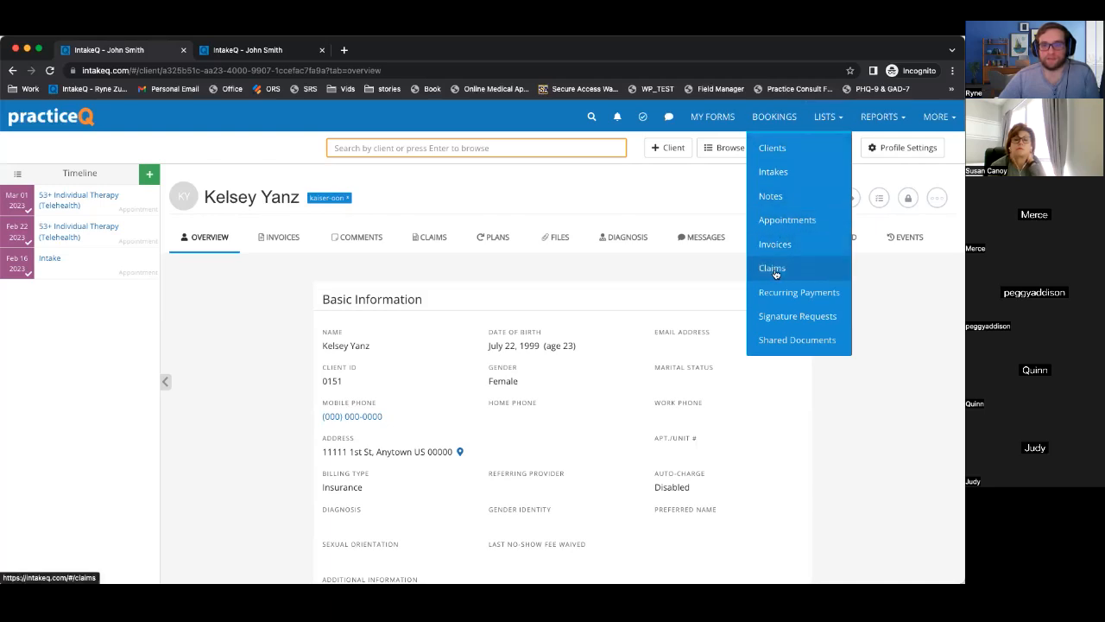
{"action": "left_click", "coordinate": [773, 269]}
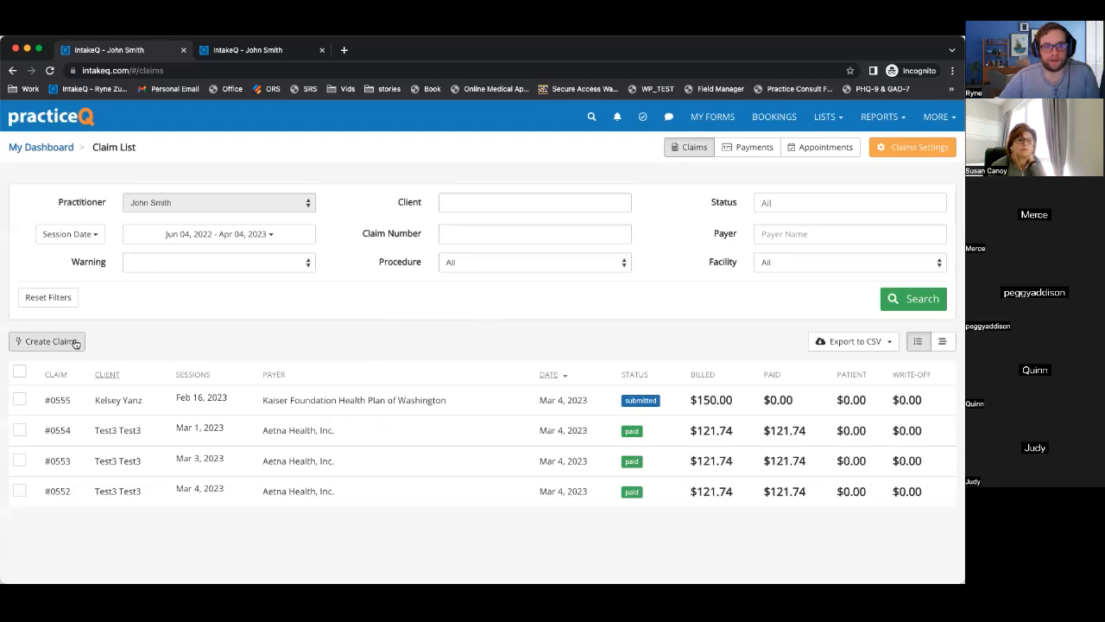
Open Create Claims and scroll the Eligible Appointments table, noting the Billing Type filter.
{"action": "left_click", "coordinate": [71, 342]}
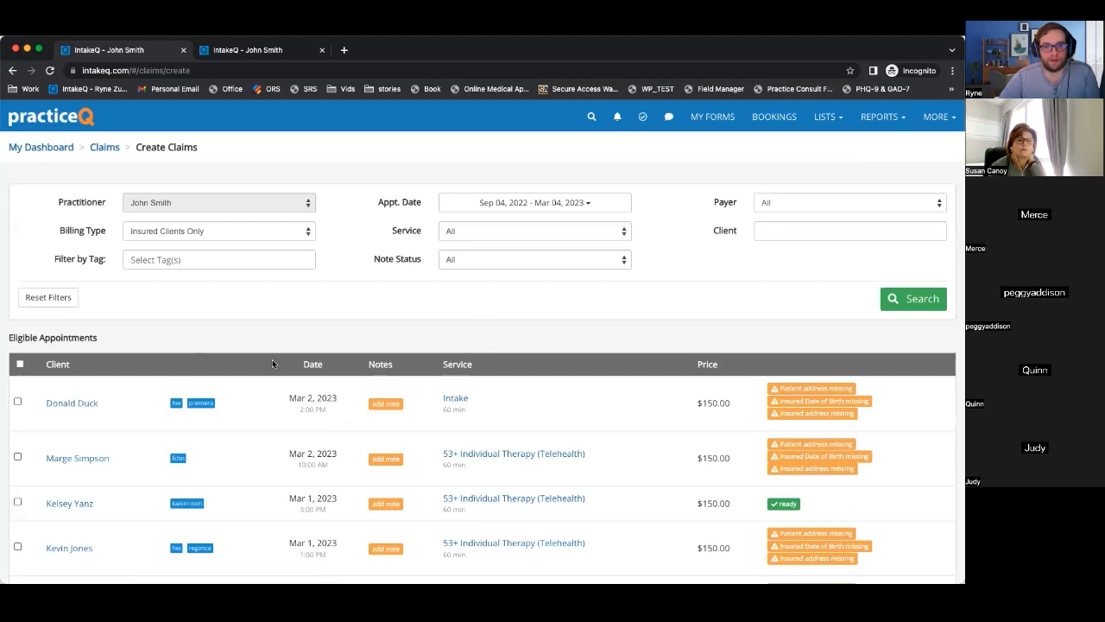
{"action": "scroll", "coordinate": [272, 359], "scroll_direction": "down", "scroll_amount": 5}
{"action": "scroll", "coordinate": [272, 364], "scroll_direction": "down", "scroll_amount": 3}
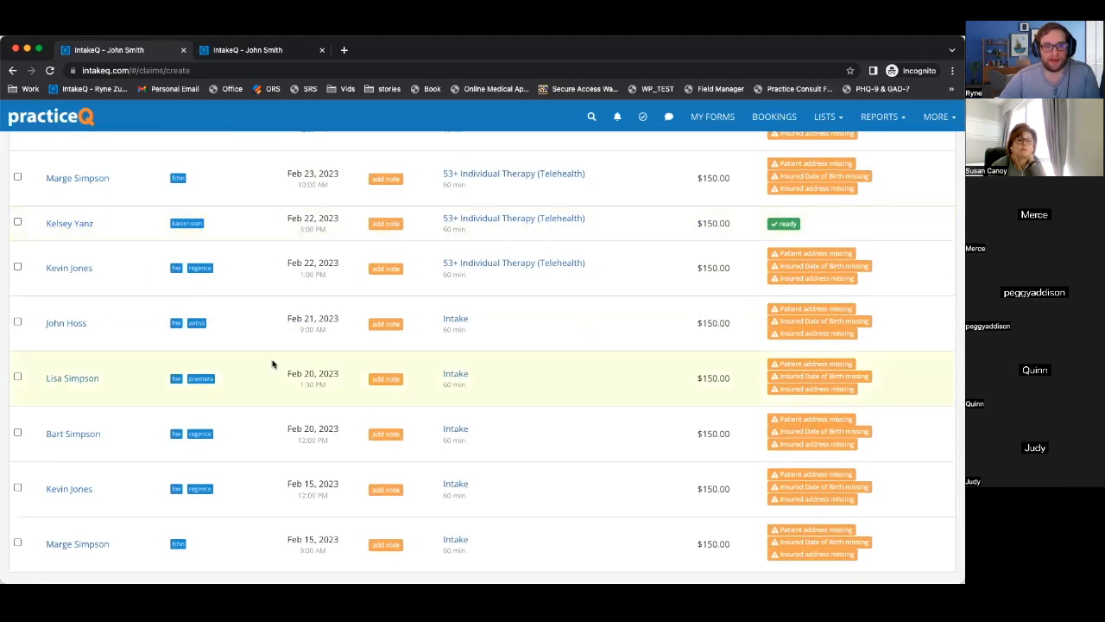
{"action": "scroll", "coordinate": [272, 364], "scroll_direction": "up", "scroll_amount": 8}
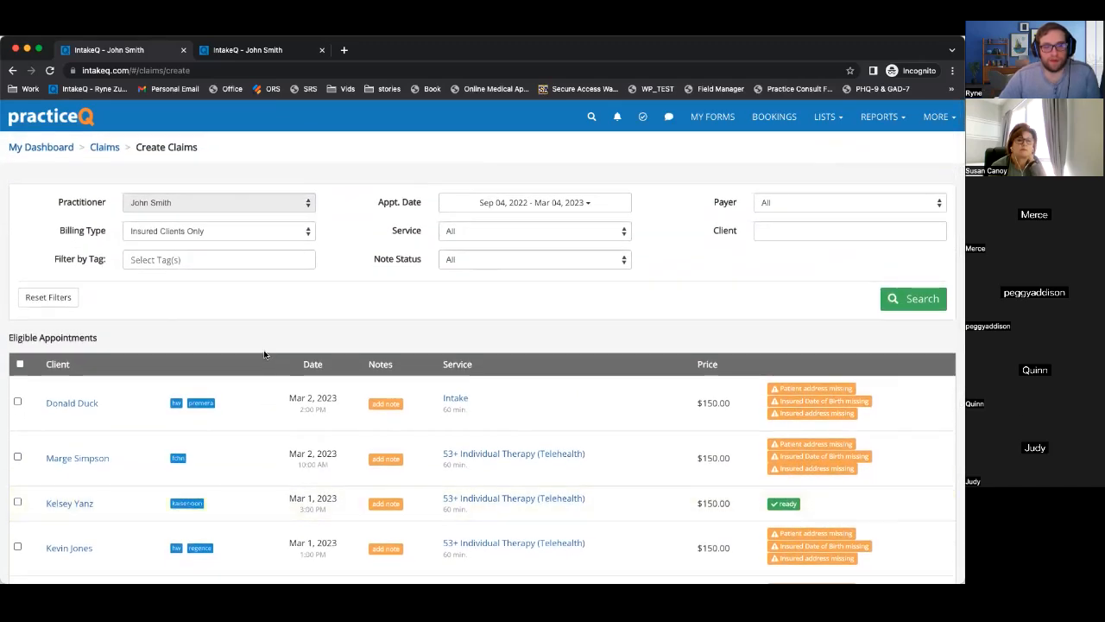
{"action": "left_click_drag", "start_coordinate": [61, 232], "coordinate": [106, 232]}
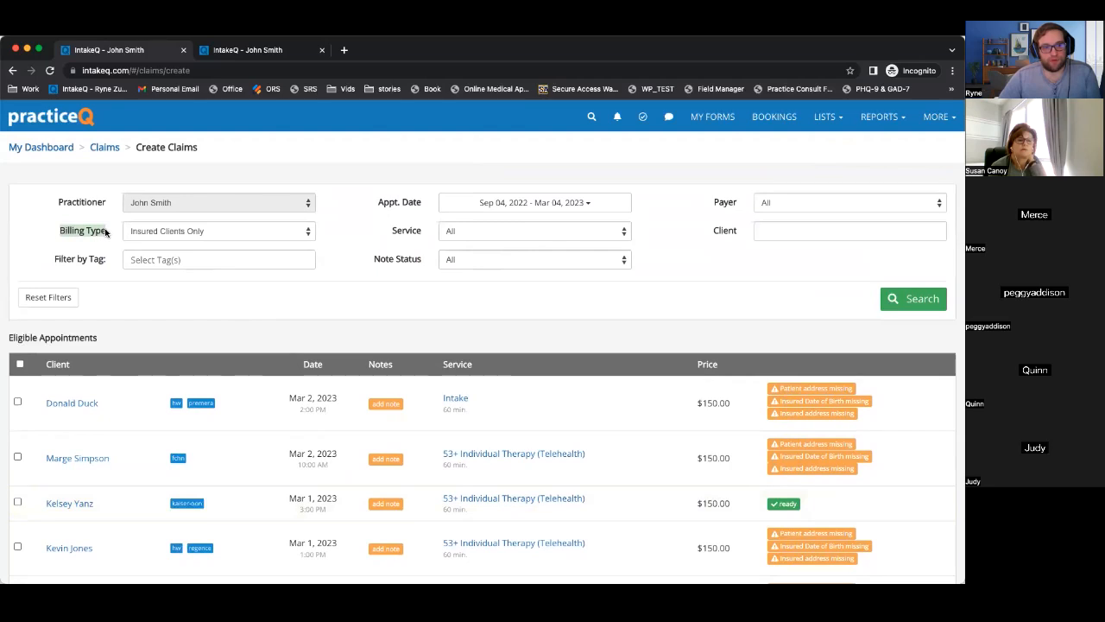
Set Billing Type to All and scroll through the appointments showing Self-Pay warnings.
{"action": "left_click", "coordinate": [158, 233]}
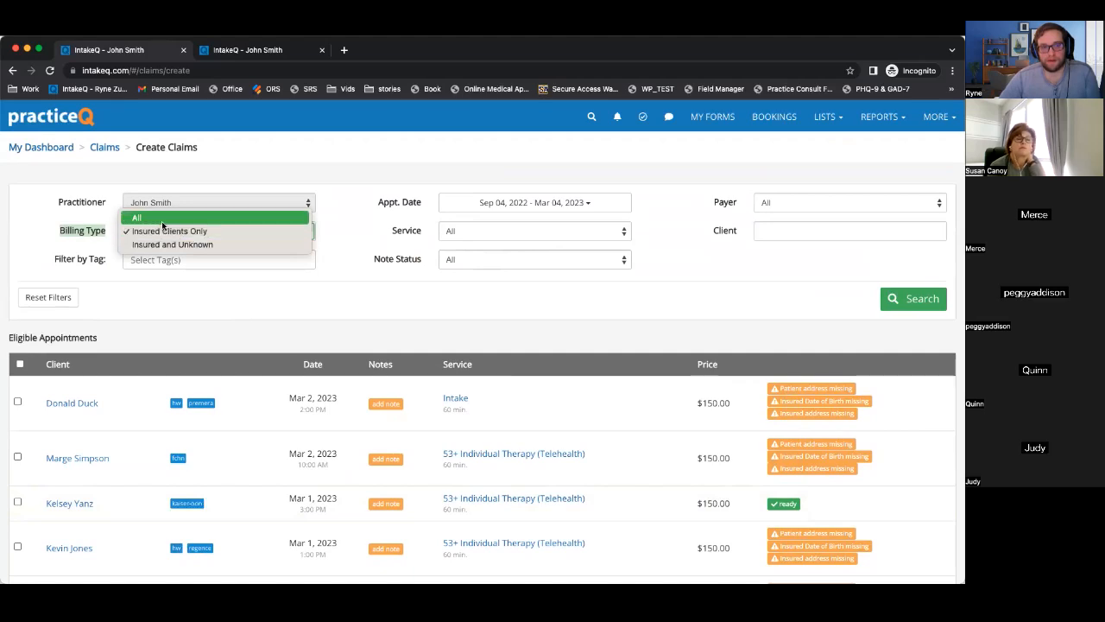
{"action": "left_click", "coordinate": [159, 218]}
{"action": "scroll", "coordinate": [205, 316], "scroll_direction": "down", "scroll_amount": 15}
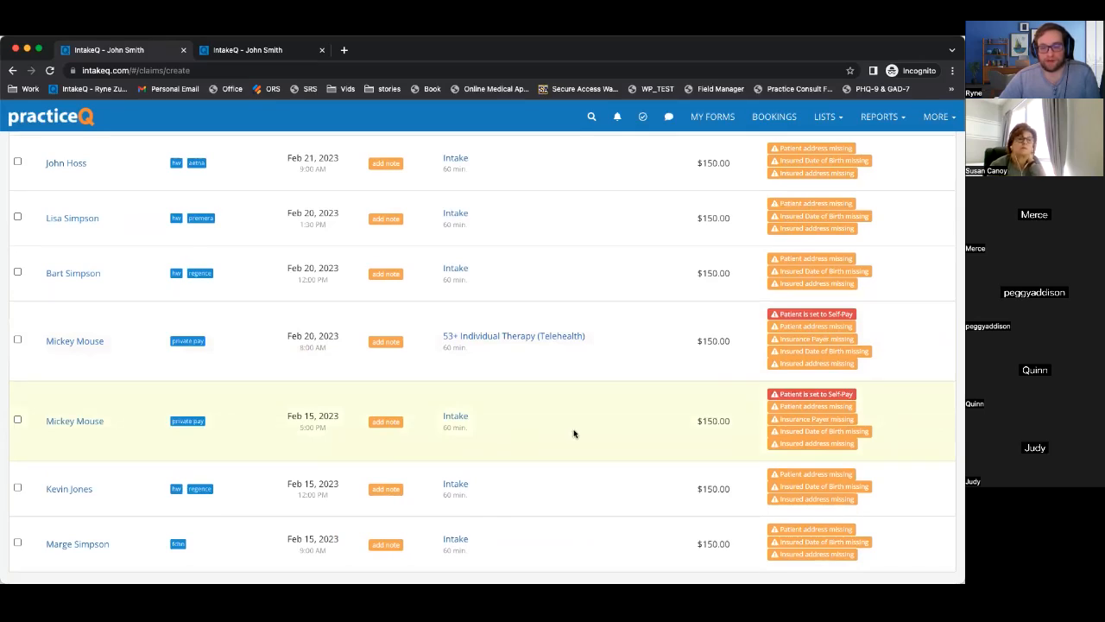
{"action": "left_click_drag", "start_coordinate": [852, 396], "coordinate": [778, 397]}
{"action": "scroll", "coordinate": [778, 394], "scroll_direction": "up", "scroll_amount": 1}
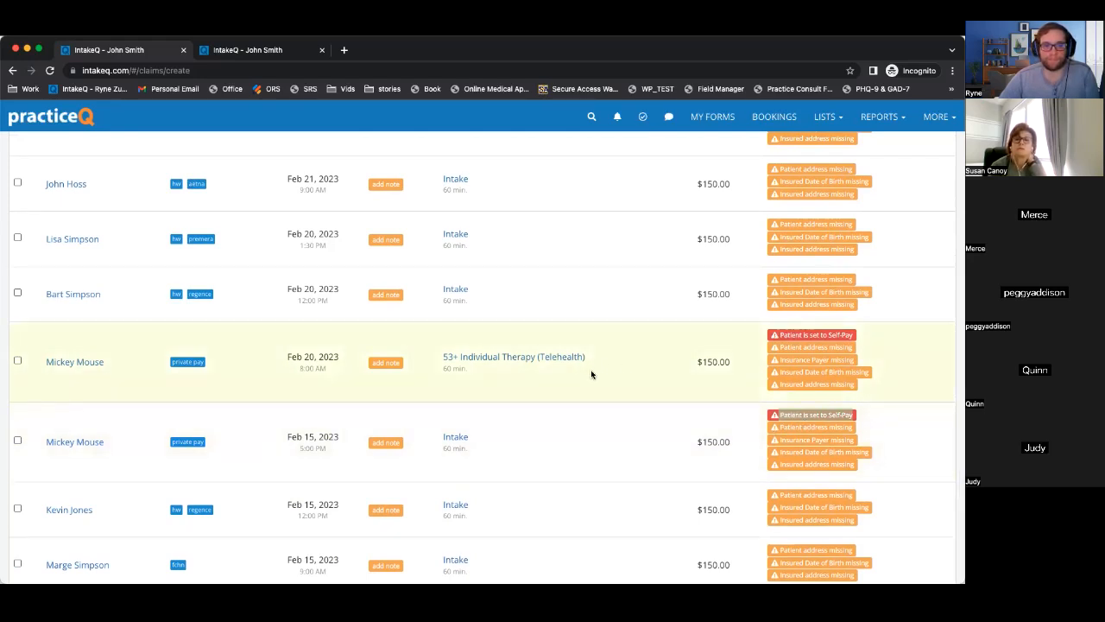
{"action": "scroll", "coordinate": [649, 367], "scroll_direction": "up", "scroll_amount": 5}
{"action": "scroll", "coordinate": [786, 378], "scroll_direction": "up", "scroll_amount": 10}
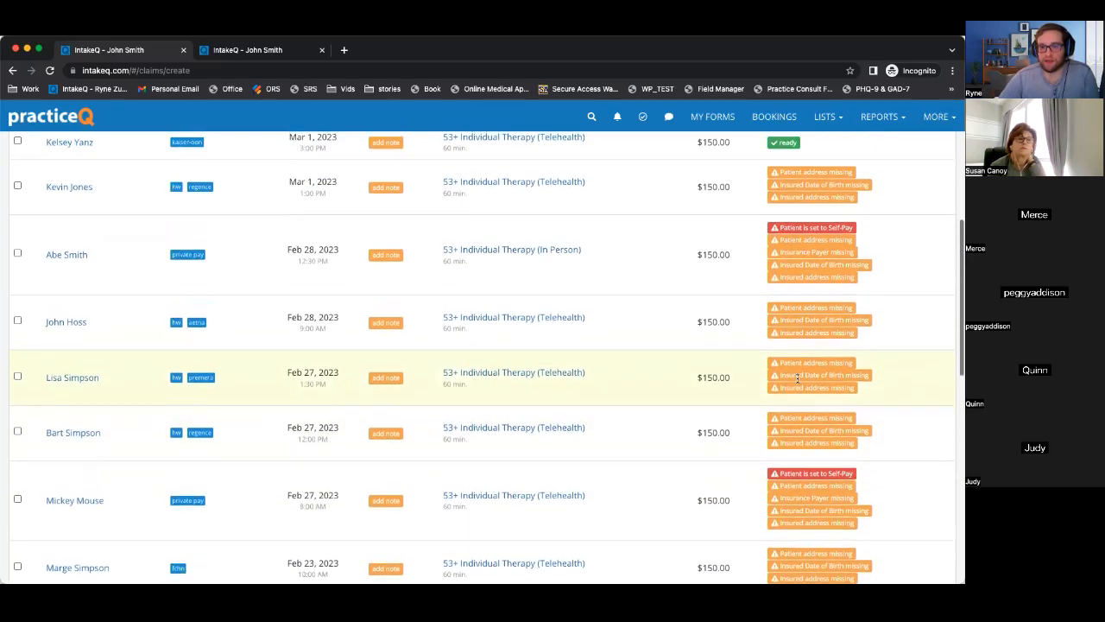
{"action": "scroll", "coordinate": [797, 377], "scroll_direction": "down", "scroll_amount": 5}
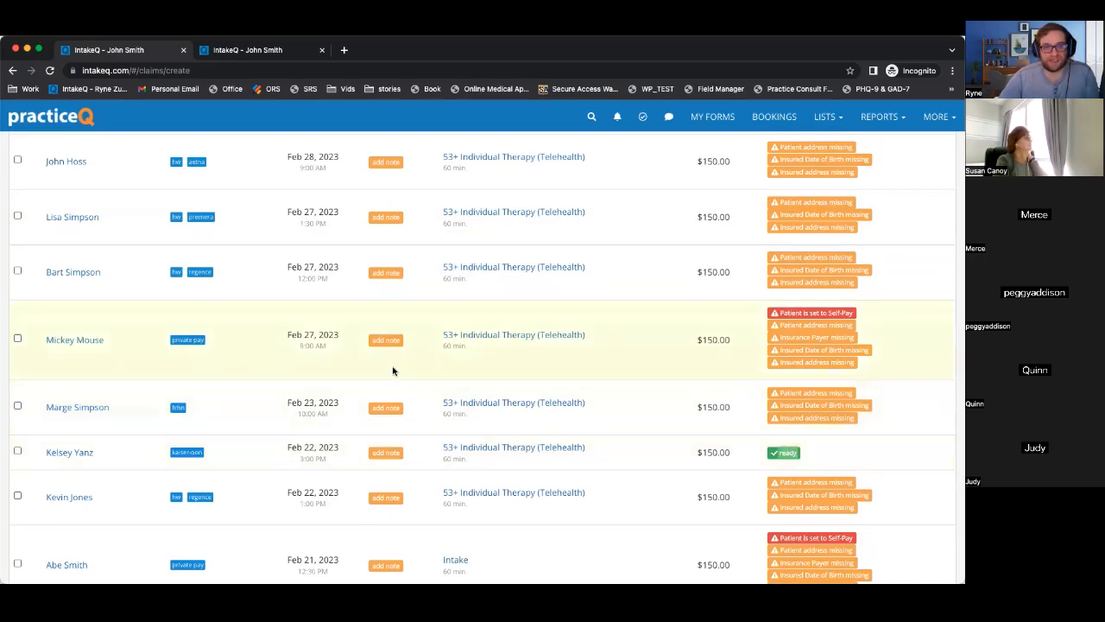
{"action": "scroll", "coordinate": [394, 372], "scroll_direction": "up", "scroll_amount": 12}
{"action": "scroll", "coordinate": [393, 371], "scroll_direction": "down", "scroll_amount": 2}
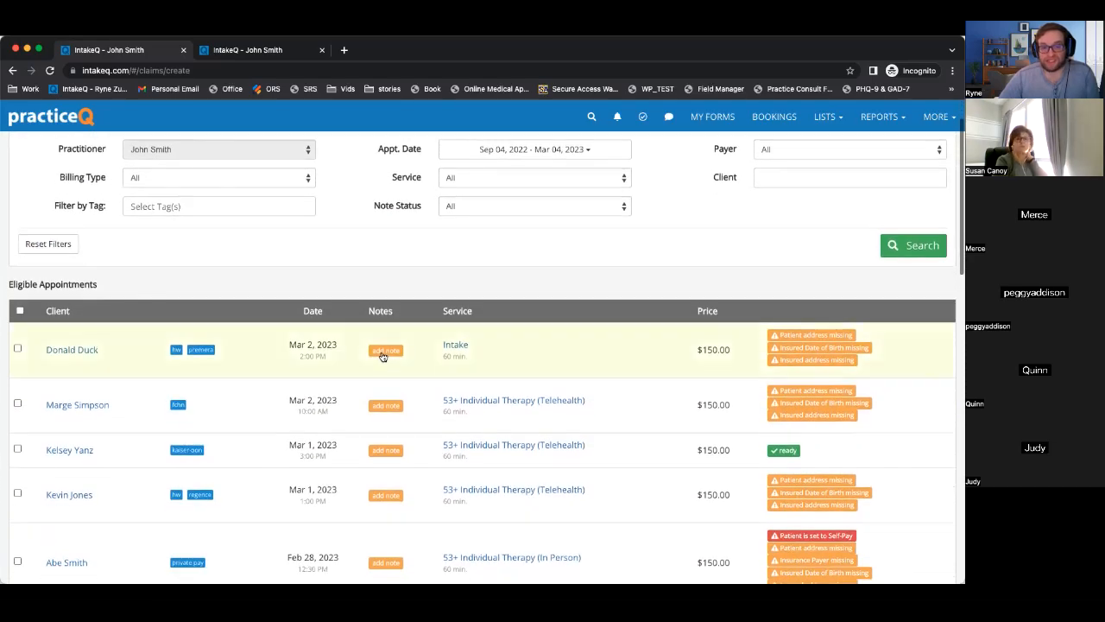
{"action": "scroll", "coordinate": [394, 410], "scroll_direction": "down", "scroll_amount": 5}
{"action": "scroll", "coordinate": [395, 415], "scroll_direction": "down", "scroll_amount": 8}
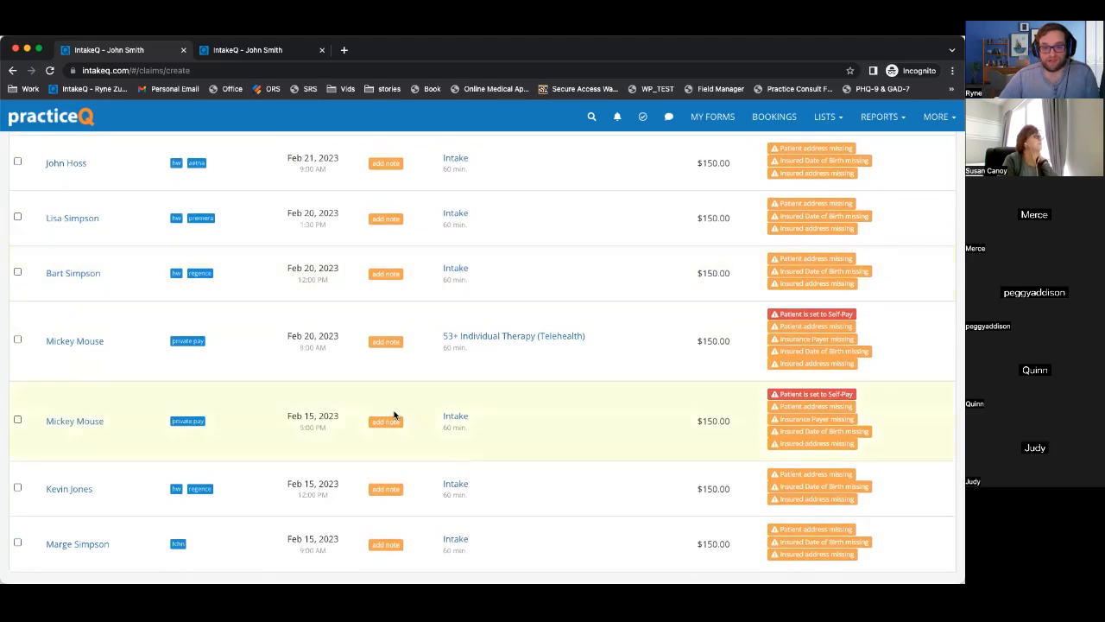
{"action": "scroll", "coordinate": [394, 415], "scroll_direction": "up", "scroll_amount": 15}
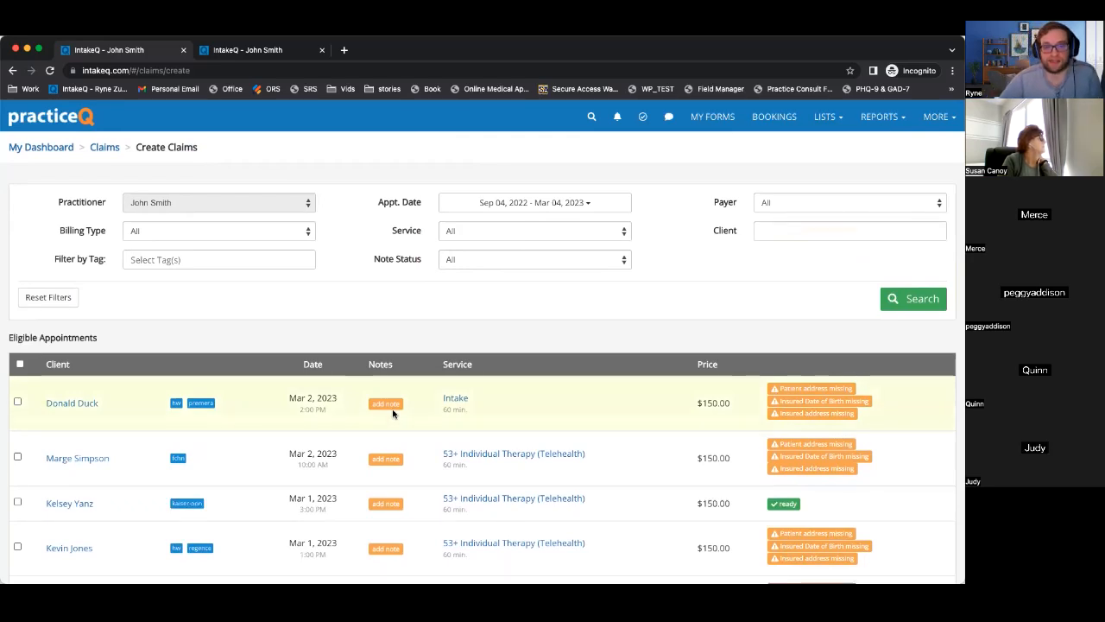
{"action": "left_click", "coordinate": [470, 259]}
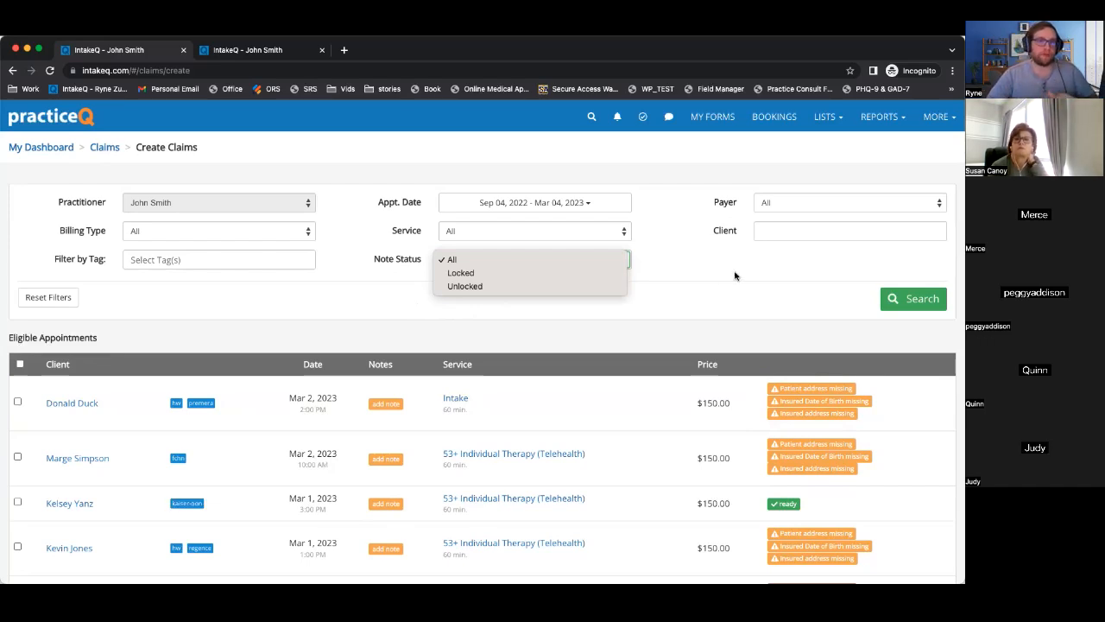
{"action": "left_click", "coordinate": [809, 208]}
{"action": "left_click", "coordinate": [809, 206]}
{"action": "left_click", "coordinate": [757, 164]}
{"action": "left_click", "coordinate": [786, 231]}
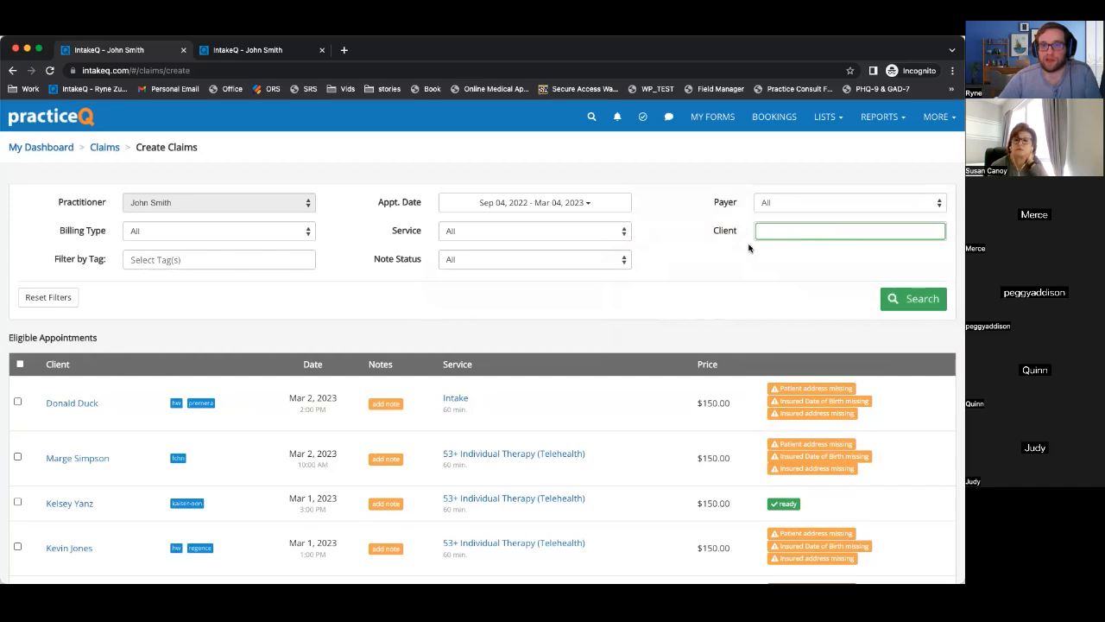
{"action": "scroll", "coordinate": [124, 323], "scroll_direction": "down", "scroll_amount": 2}
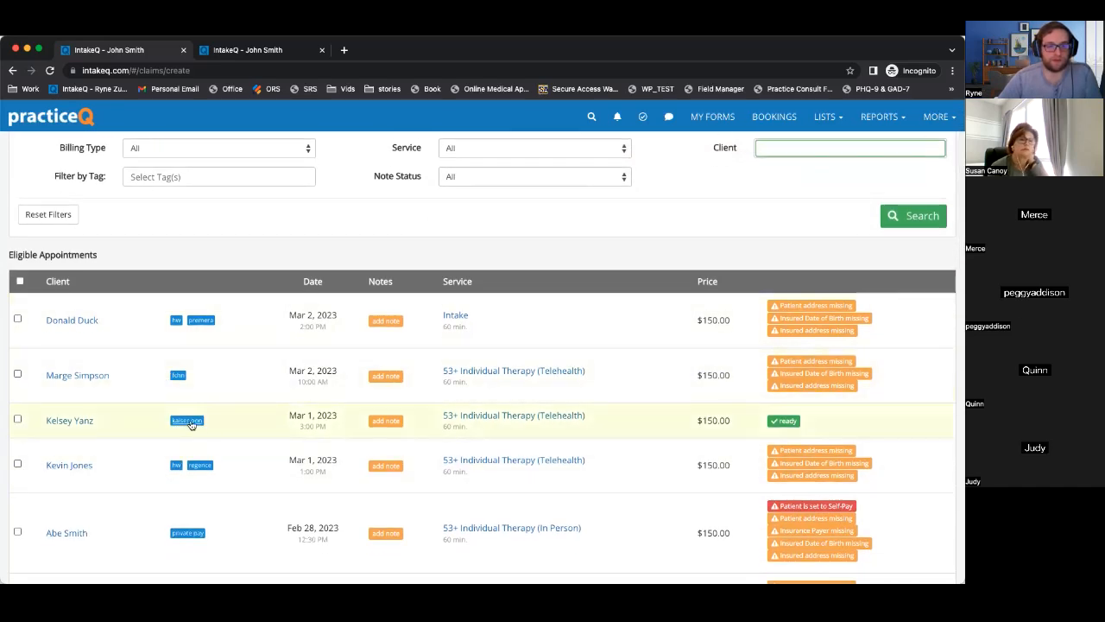
Tick the ready Mar 1 therapy appointment in the eligible list.
{"action": "left_click", "coordinate": [18, 420]}
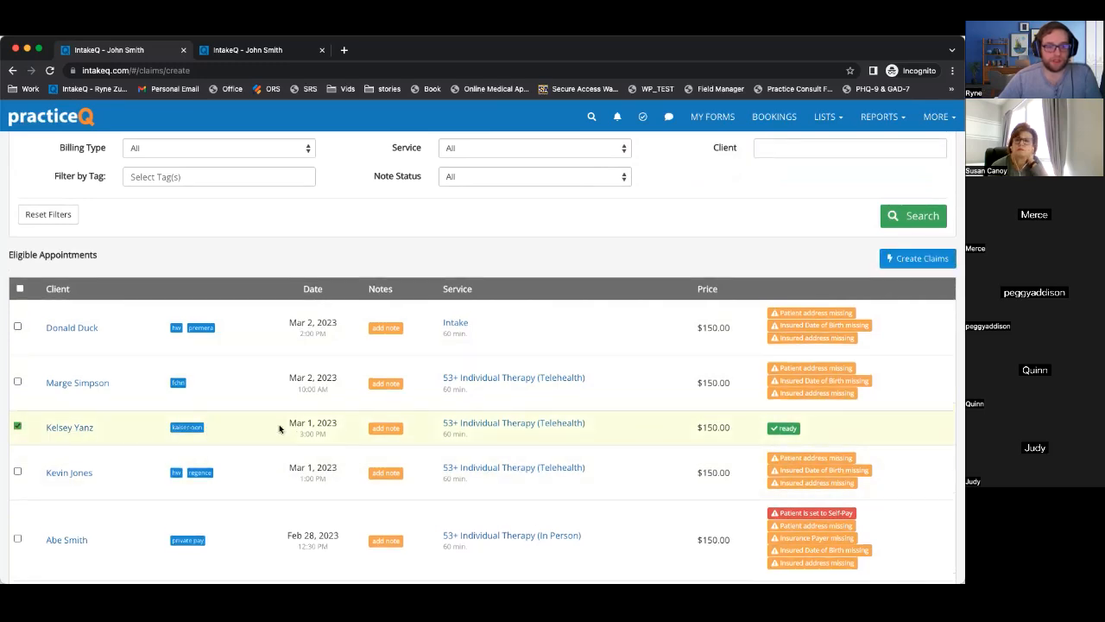
{"action": "scroll", "coordinate": [279, 428], "scroll_direction": "down", "scroll_amount": 5}
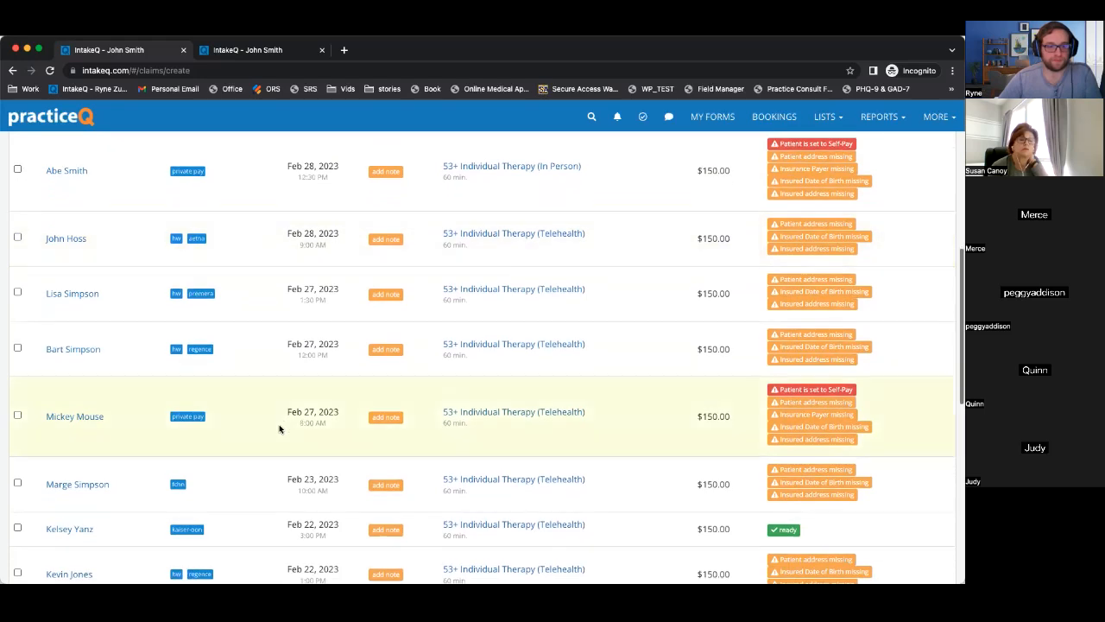
{"action": "left_click", "coordinate": [17, 525]}
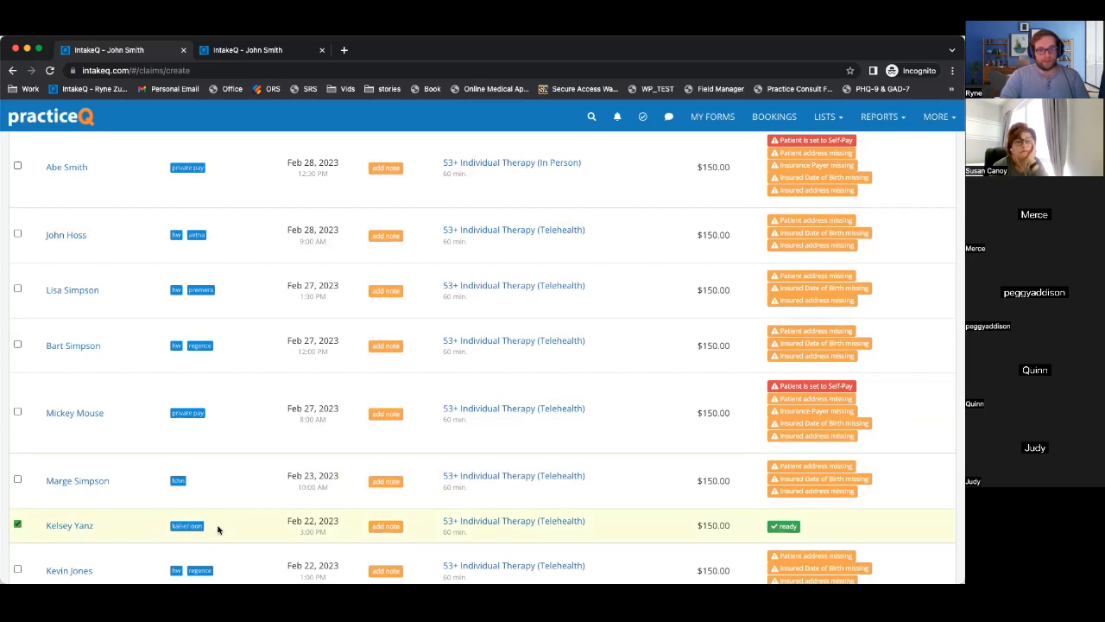
{"action": "scroll", "coordinate": [144, 515], "scroll_direction": "up", "scroll_amount": 5}
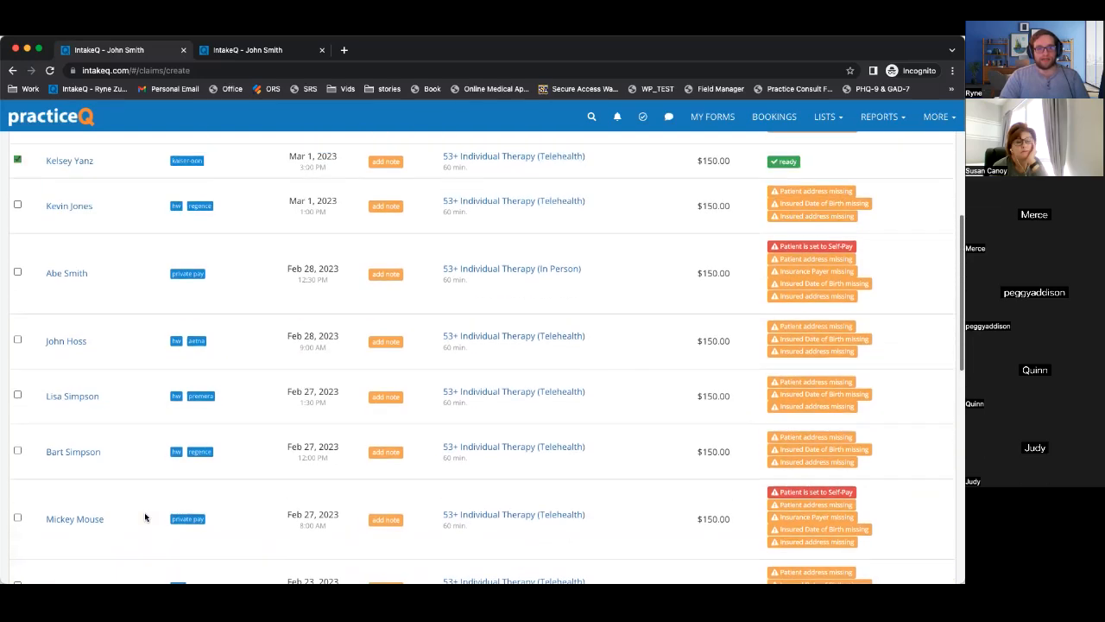
{"action": "scroll", "coordinate": [125, 304], "scroll_direction": "up", "scroll_amount": 2}
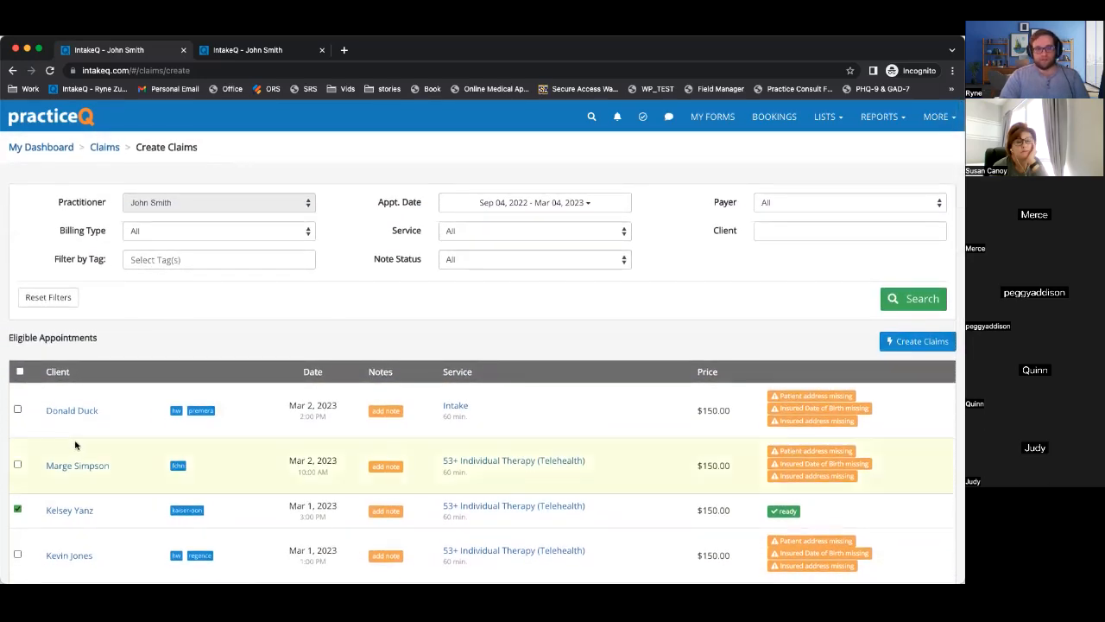
{"action": "scroll", "coordinate": [72, 445], "scroll_direction": "down", "scroll_amount": 2}
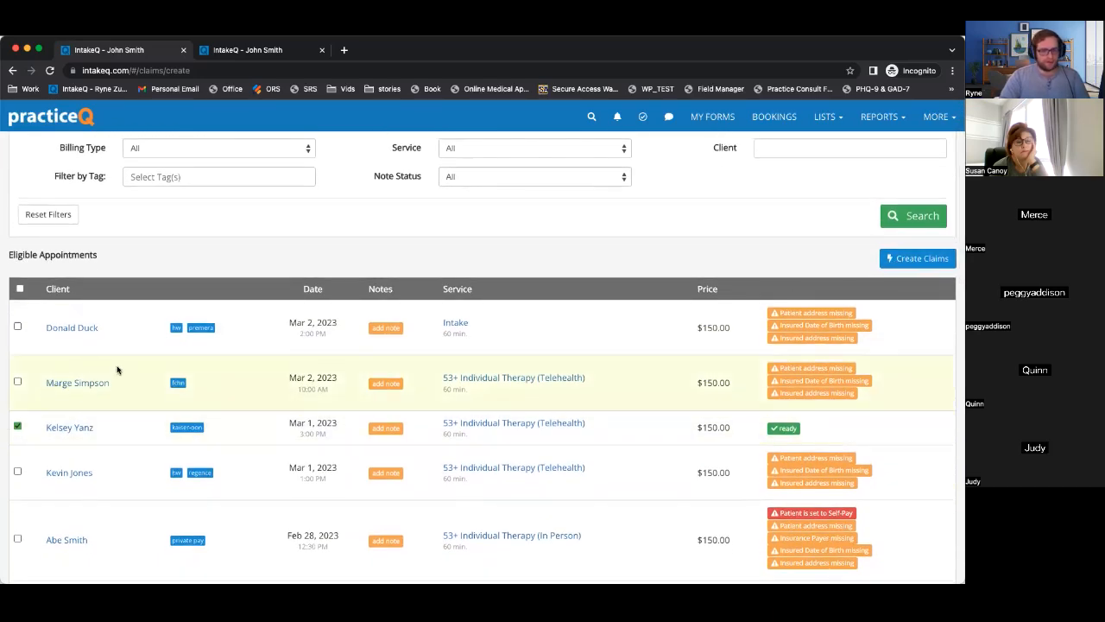
{"action": "scroll", "coordinate": [83, 359], "scroll_direction": "down", "scroll_amount": 1}
Tick the Mar 2 and Feb 23 therapy appointments and create claims for the checked ones.
{"action": "left_click", "coordinate": [18, 333]}
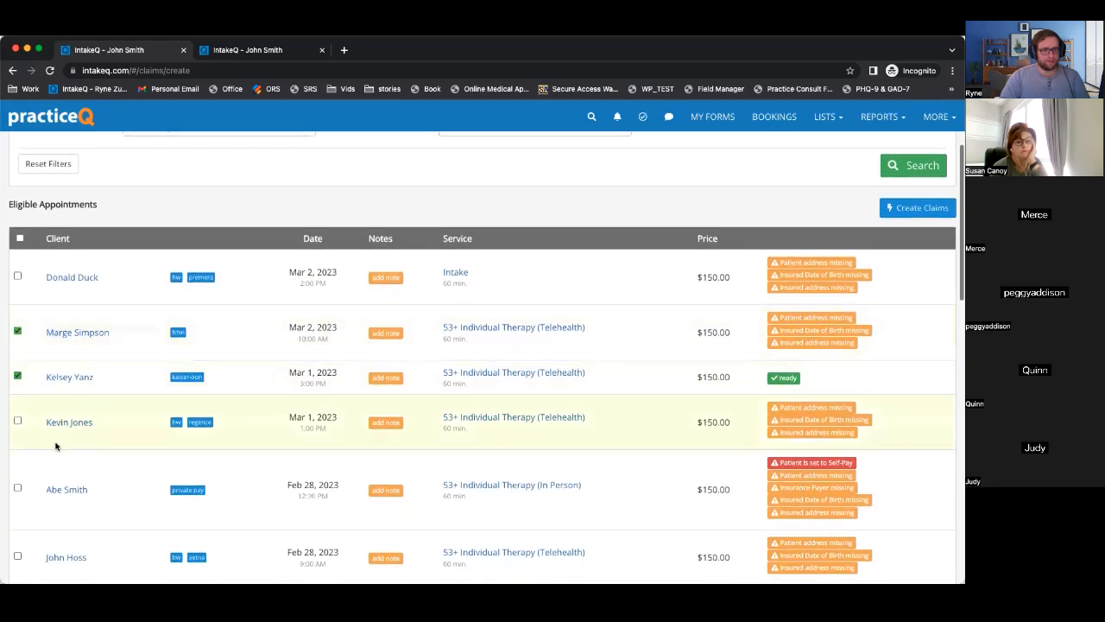
{"action": "scroll", "coordinate": [55, 445], "scroll_direction": "down", "scroll_amount": 1}
{"action": "scroll", "coordinate": [55, 446], "scroll_direction": "down", "scroll_amount": 7}
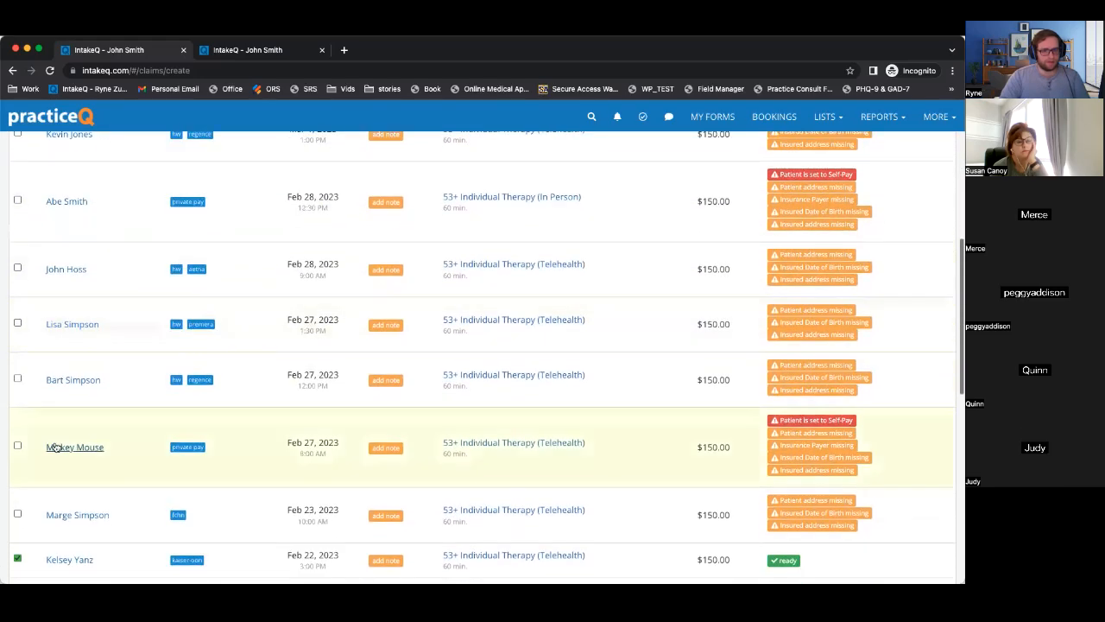
{"action": "left_click", "coordinate": [18, 431]}
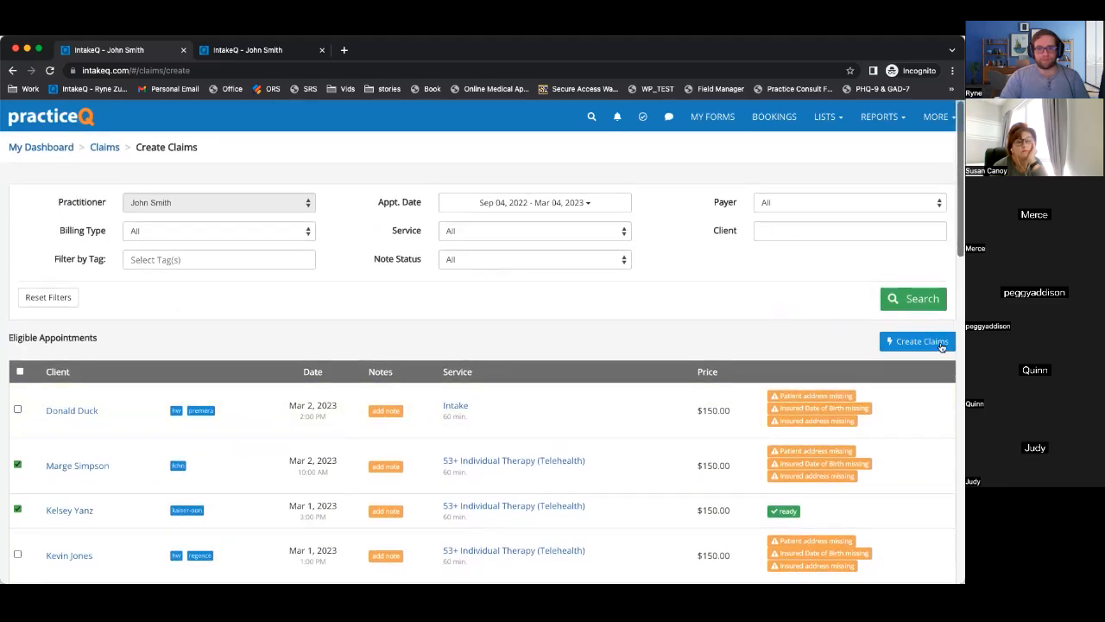
{"action": "left_click", "coordinate": [918, 342]}
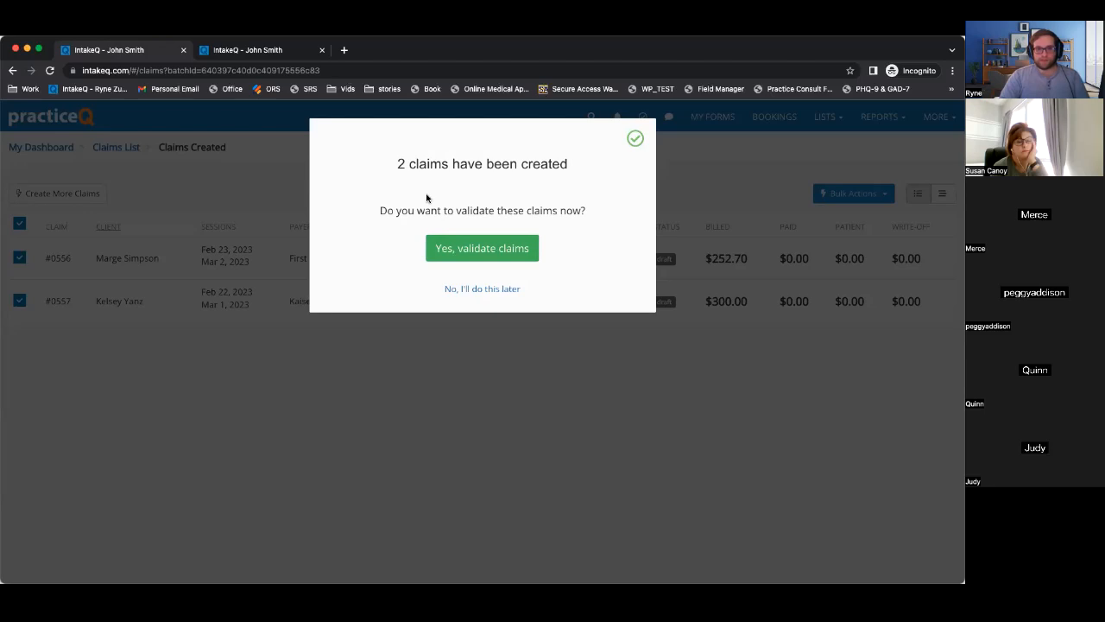
Validate claims #0556 and #0557, review #0556's missing insured fields, and open that draft.
{"action": "left_click", "coordinate": [485, 249]}
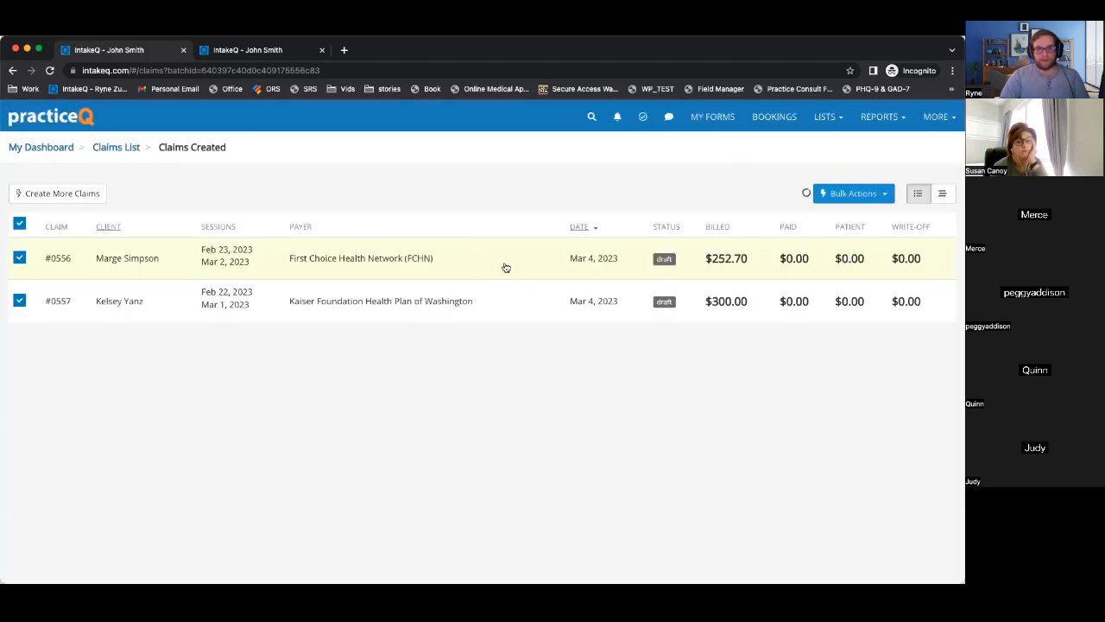
{"action": "left_click_drag", "start_coordinate": [200, 347], "coordinate": [34, 243]}
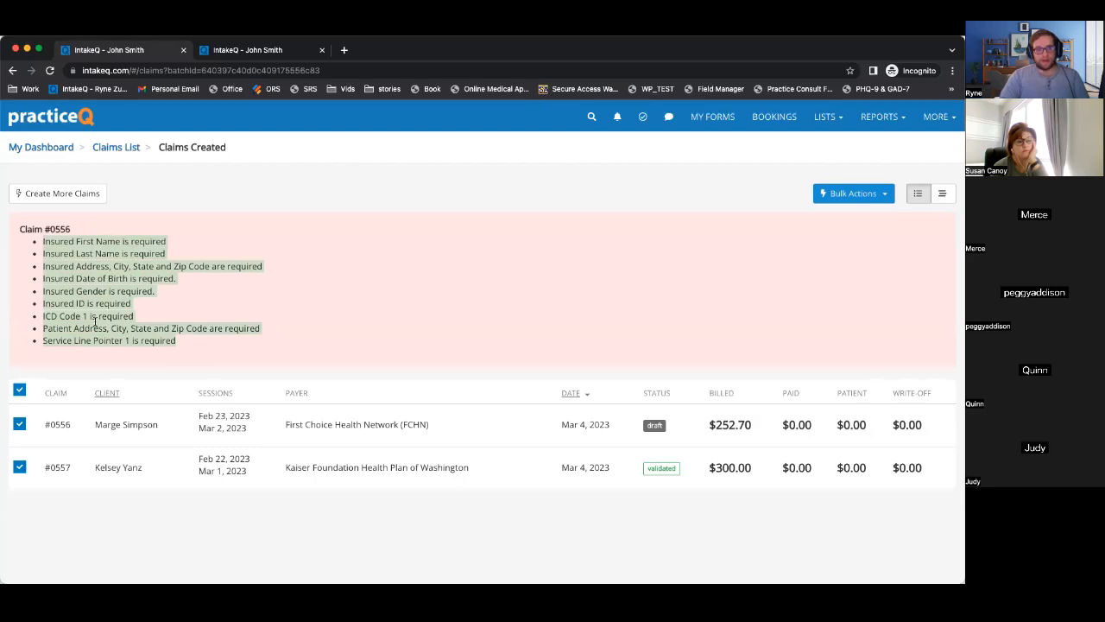
{"action": "left_click", "coordinate": [43, 242]}
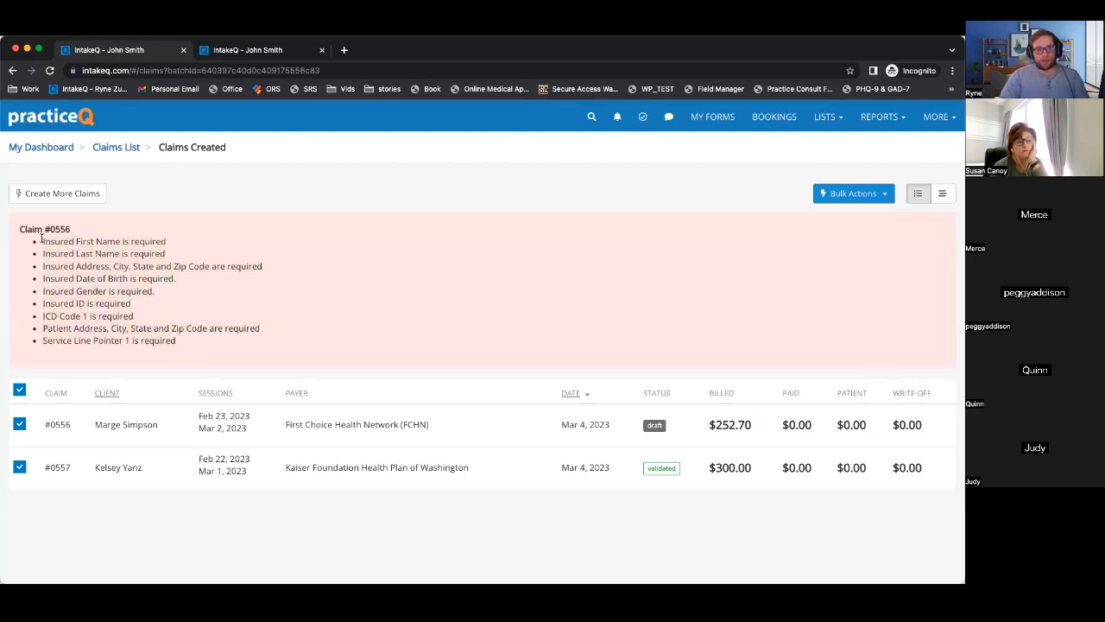
{"action": "left_click_drag", "start_coordinate": [43, 240], "coordinate": [31, 317]}
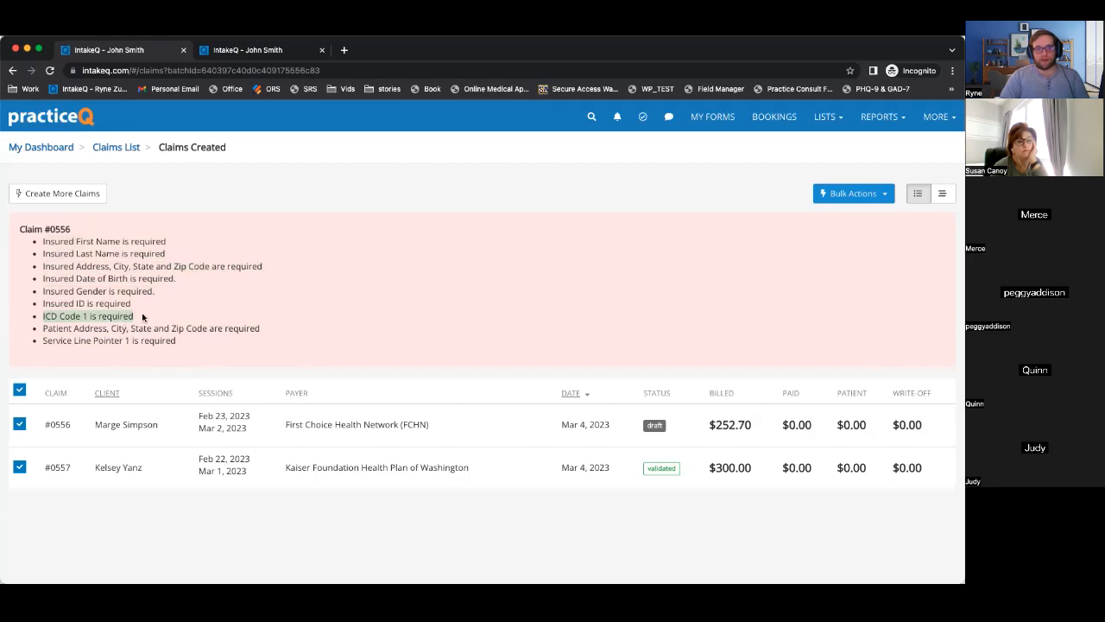
{"action": "left_click", "coordinate": [134, 429]}
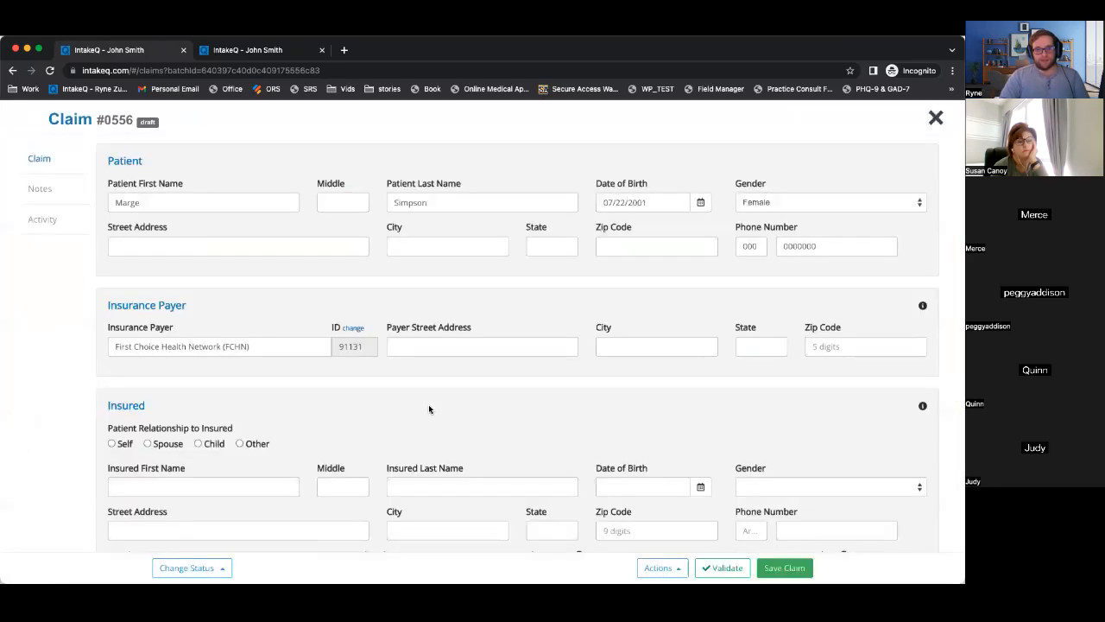
Add diagnosis code F31.31 to the First Choice Health Network claim.
{"action": "scroll", "coordinate": [429, 404], "scroll_direction": "down", "scroll_amount": 6}
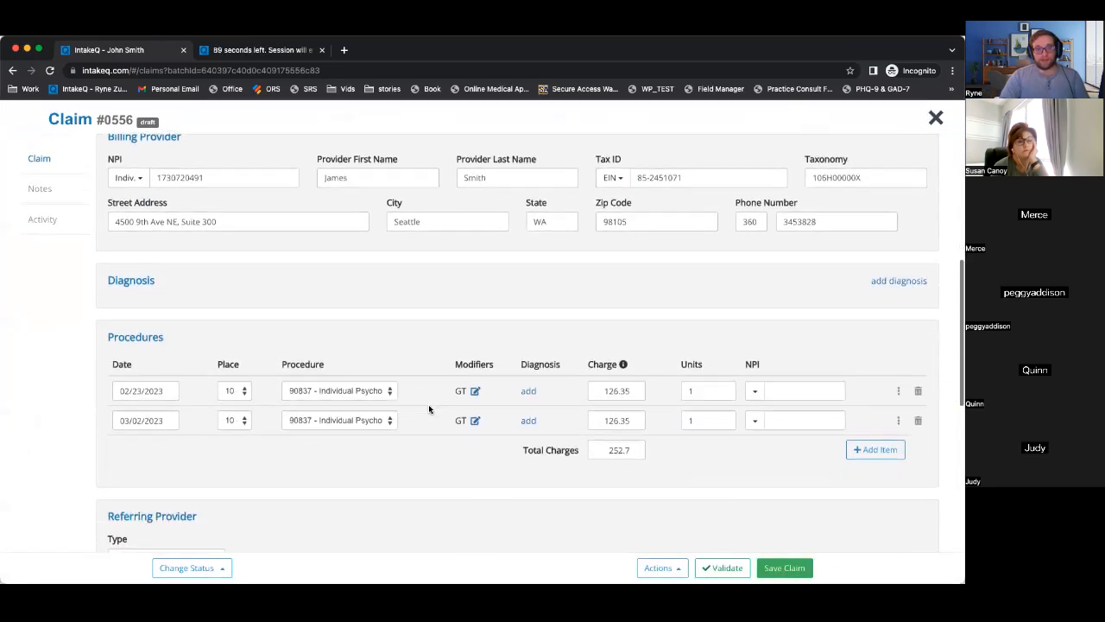
{"action": "left_click", "coordinate": [899, 283]}
{"action": "left_click", "coordinate": [557, 235]}
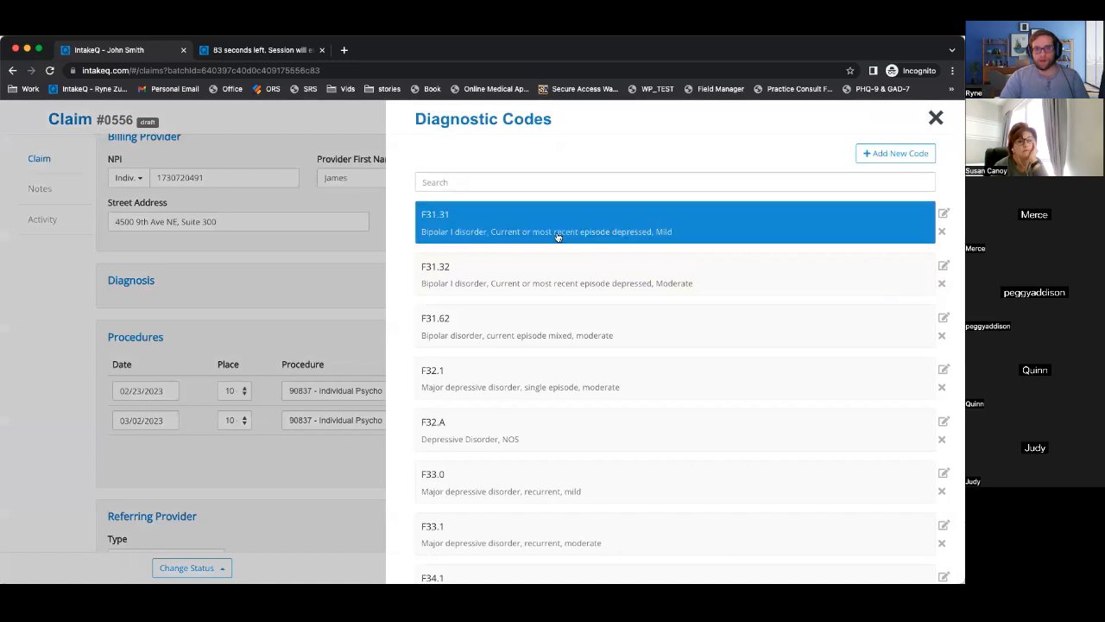
{"action": "left_click", "coordinate": [713, 571]}
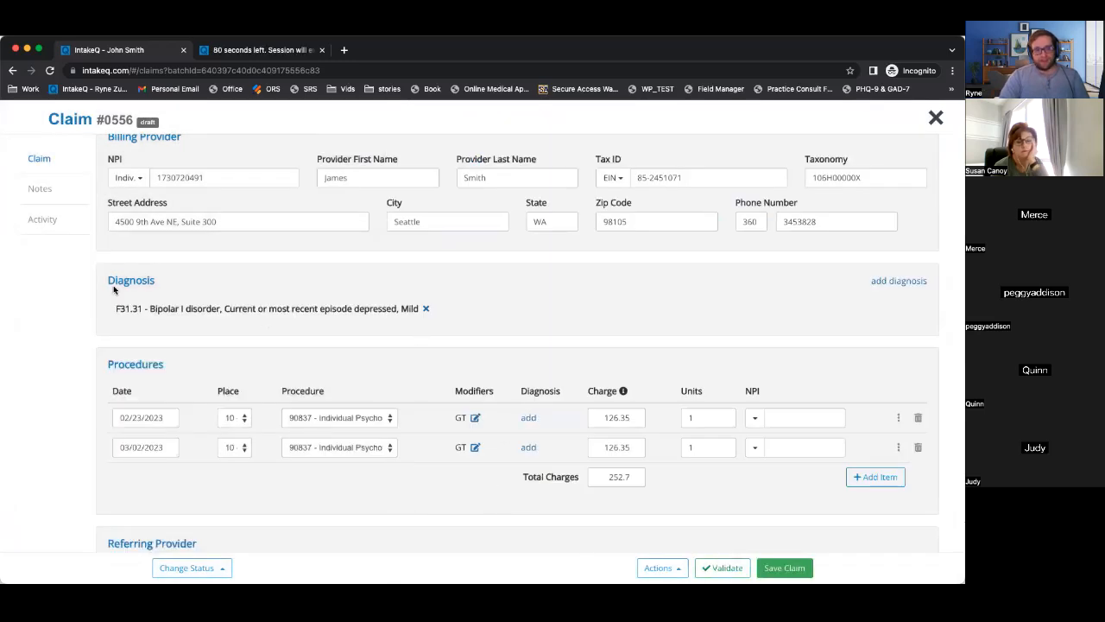
Link F31.31 to both 90837 procedure lines, then close the claim form.
{"action": "left_click", "coordinate": [528, 418]}
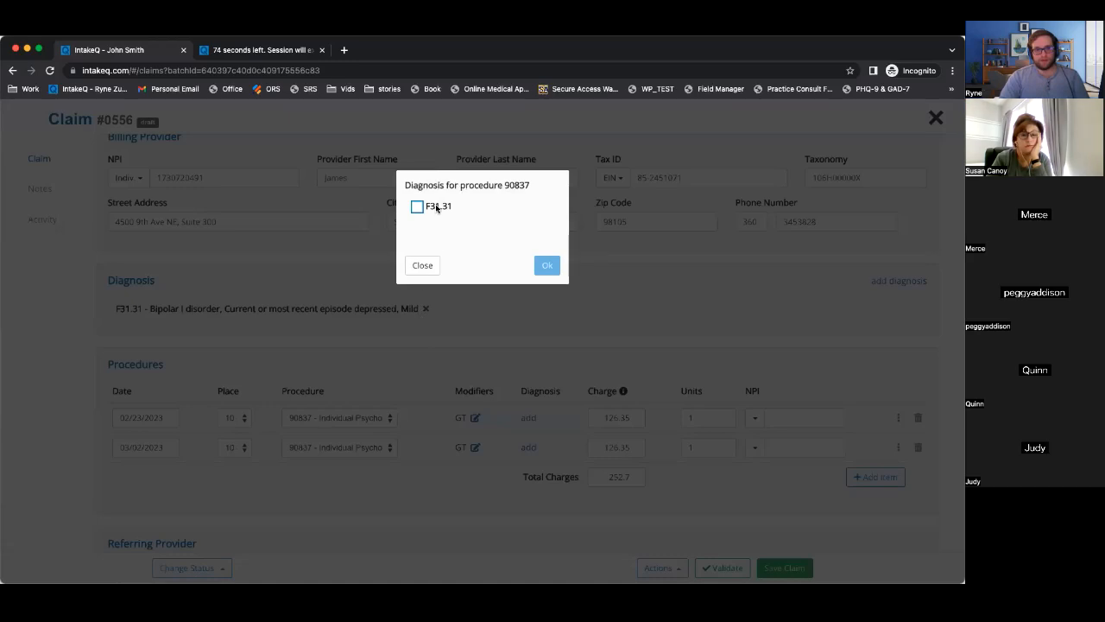
{"action": "left_click", "coordinate": [436, 207]}
{"action": "left_click", "coordinate": [547, 265]}
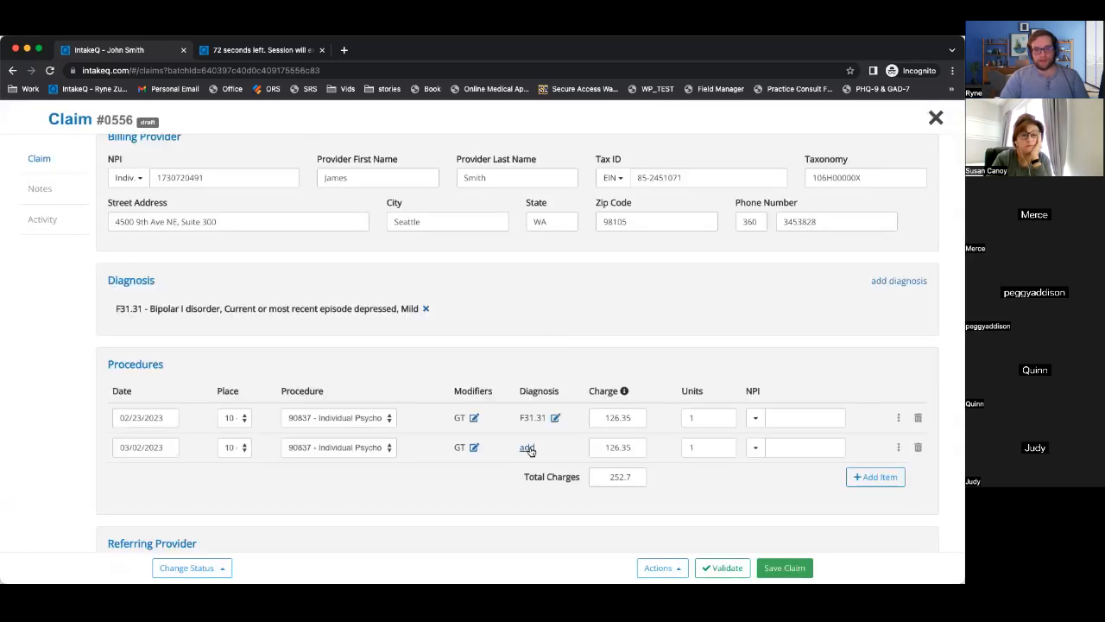
{"action": "left_click", "coordinate": [528, 448]}
{"action": "left_click", "coordinate": [441, 207]}
{"action": "left_click", "coordinate": [547, 266]}
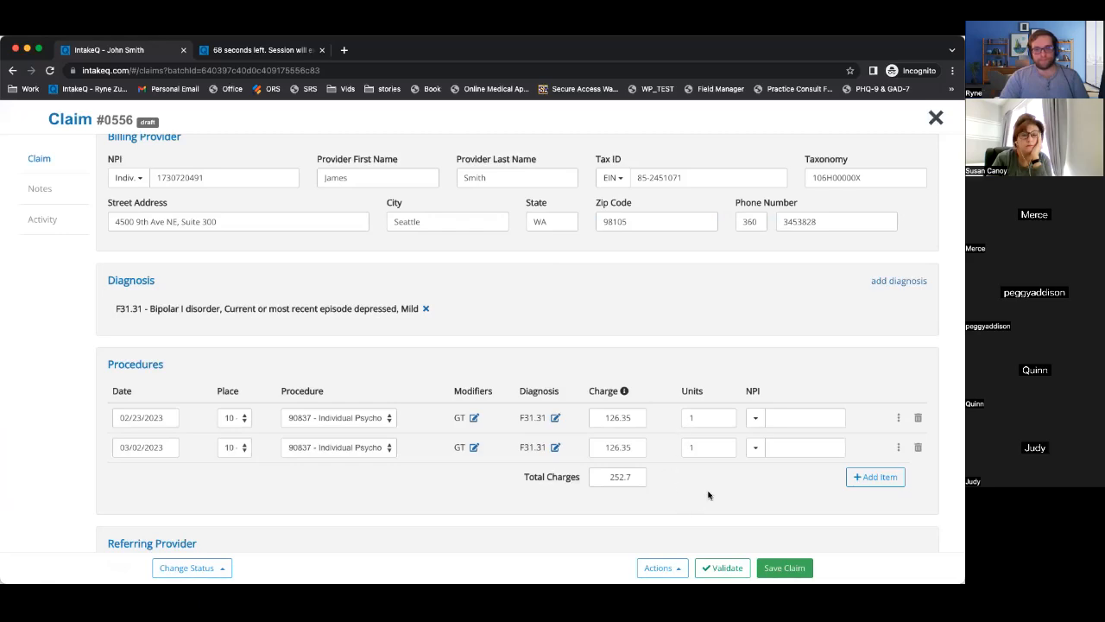
{"action": "scroll", "coordinate": [708, 495], "scroll_direction": "down", "scroll_amount": 5}
{"action": "scroll", "coordinate": [708, 495], "scroll_direction": "up", "scroll_amount": 2}
{"action": "scroll", "coordinate": [708, 495], "scroll_direction": "up", "scroll_amount": 5}
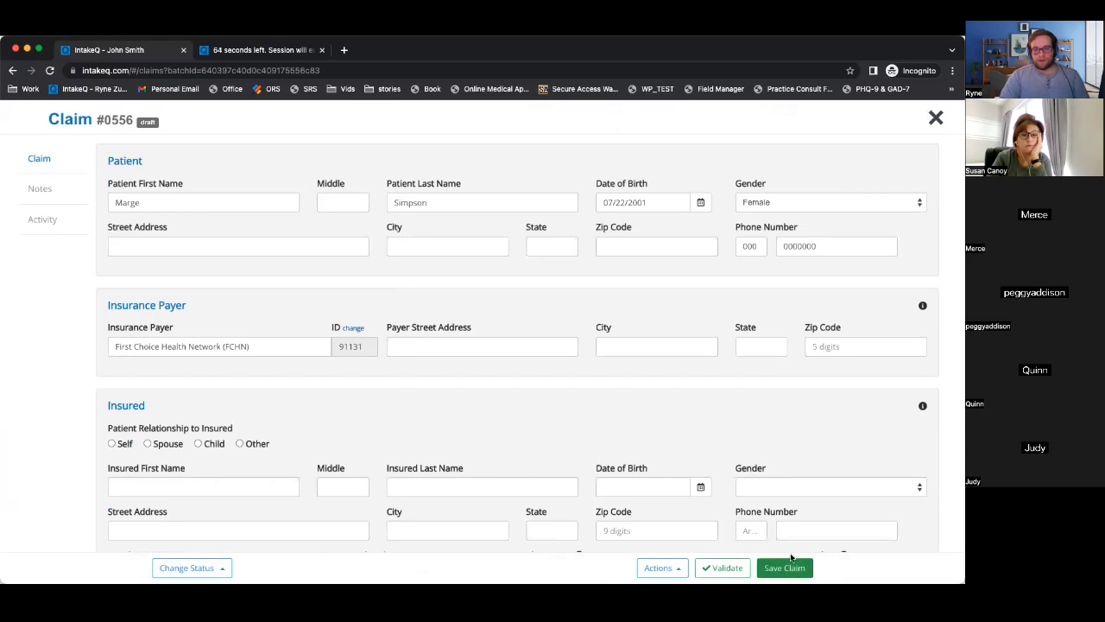
{"action": "left_click", "coordinate": [935, 118]}
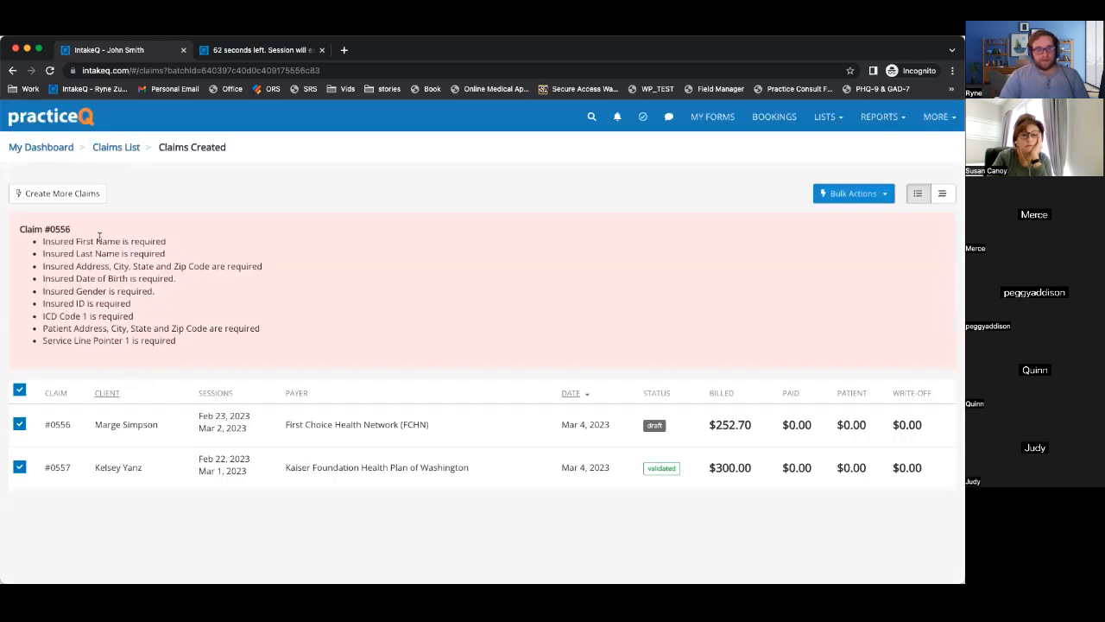
Clear the claim error text, bulk-mark claims #0556 and #0557 Submitted, and return to the Claim List.
{"action": "mouse_move", "coordinate": [20, 229]}
{"action": "left_mouse_down"}
{"action": "mouse_move", "coordinate": [84, 243]}
{"action": "mouse_move", "coordinate": [202, 351]}
{"action": "mouse_move", "coordinate": [19, 226]}
{"action": "left_mouse_up"}
{"action": "left_click", "coordinate": [202, 352]}
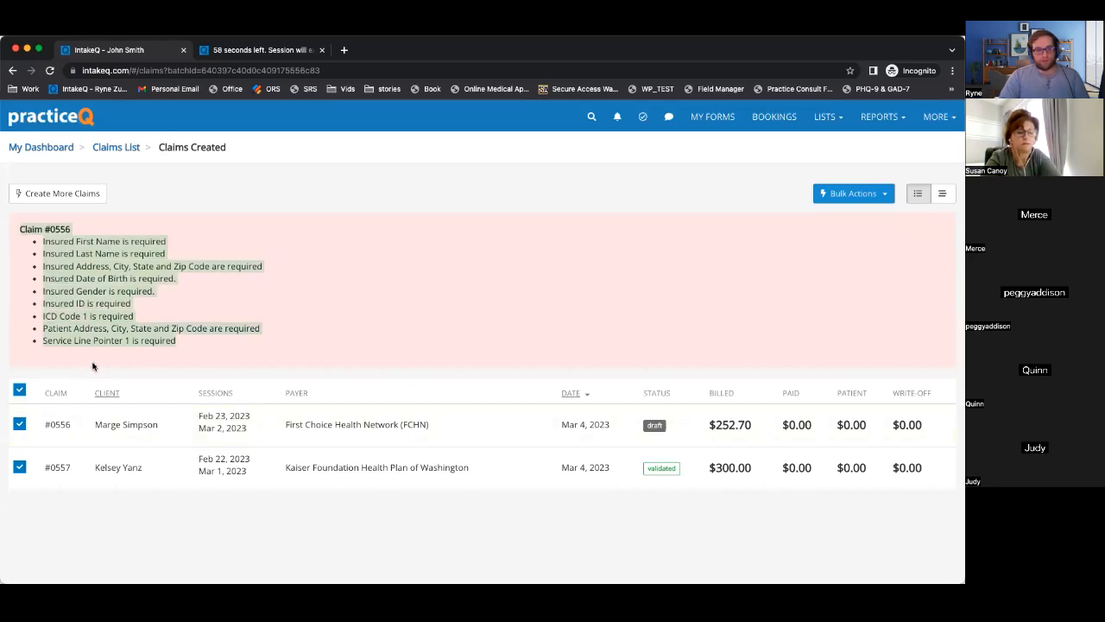
{"action": "left_click", "coordinate": [137, 361]}
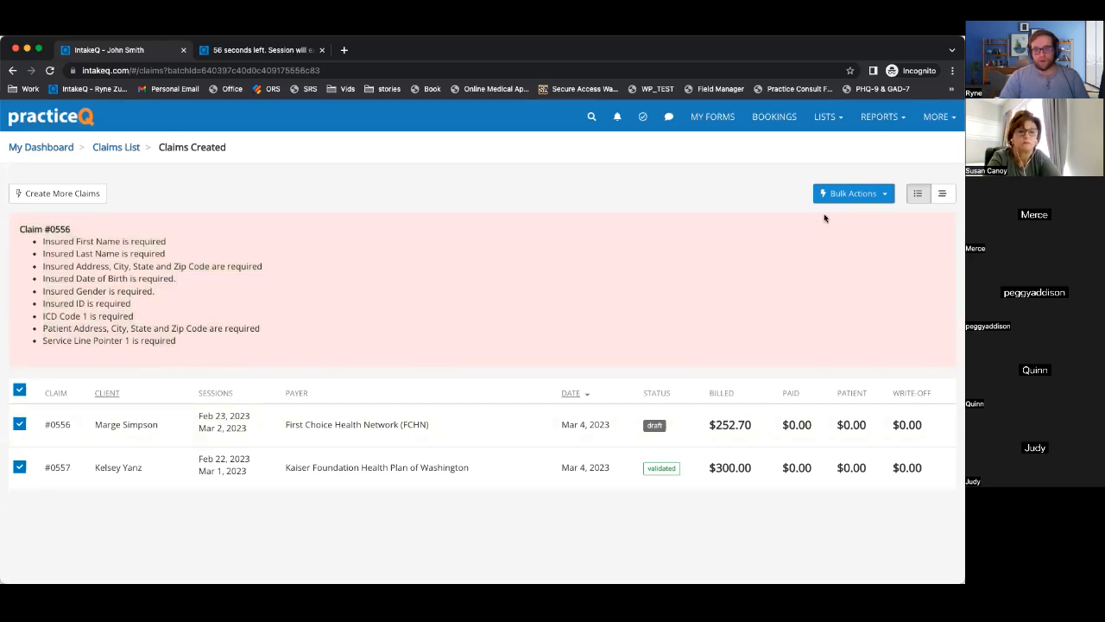
{"action": "left_click", "coordinate": [877, 197]}
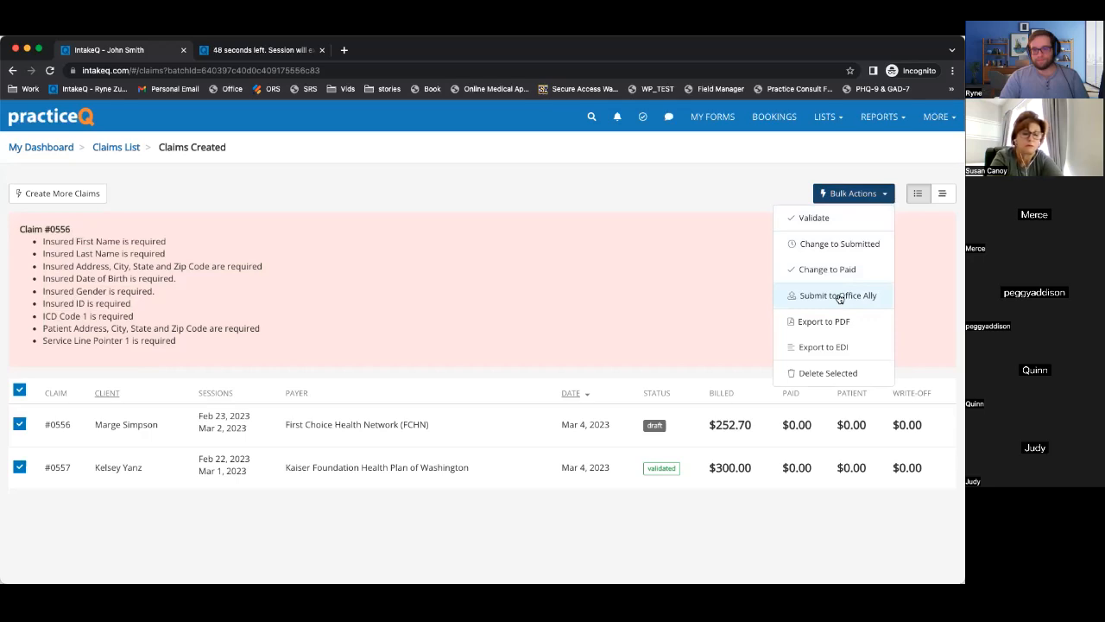
{"action": "left_click", "coordinate": [832, 248]}
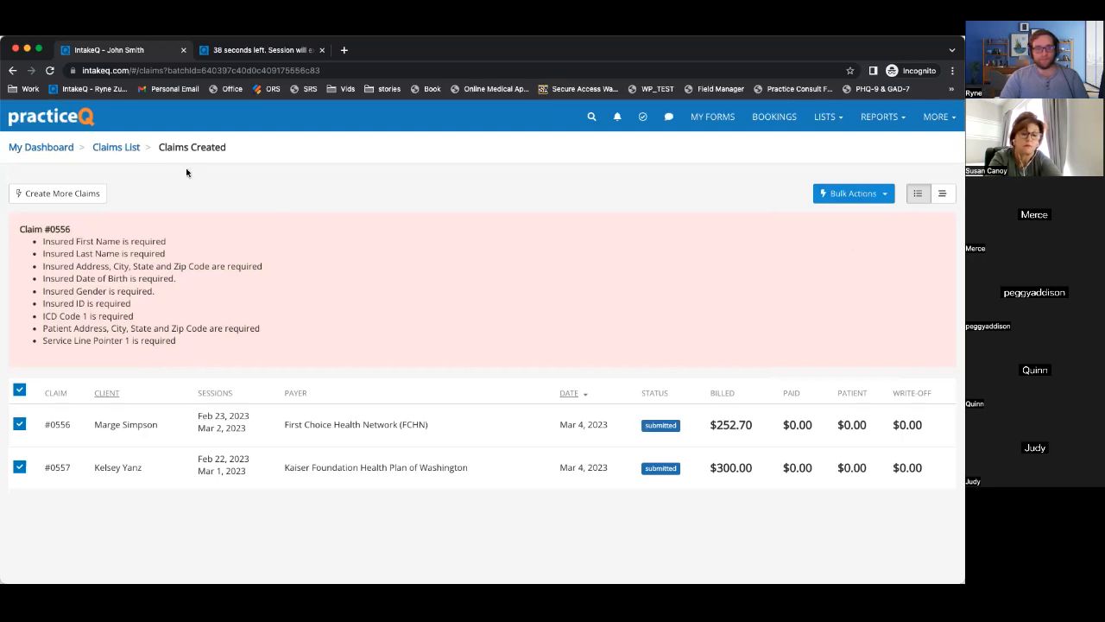
{"action": "left_click", "coordinate": [111, 149]}
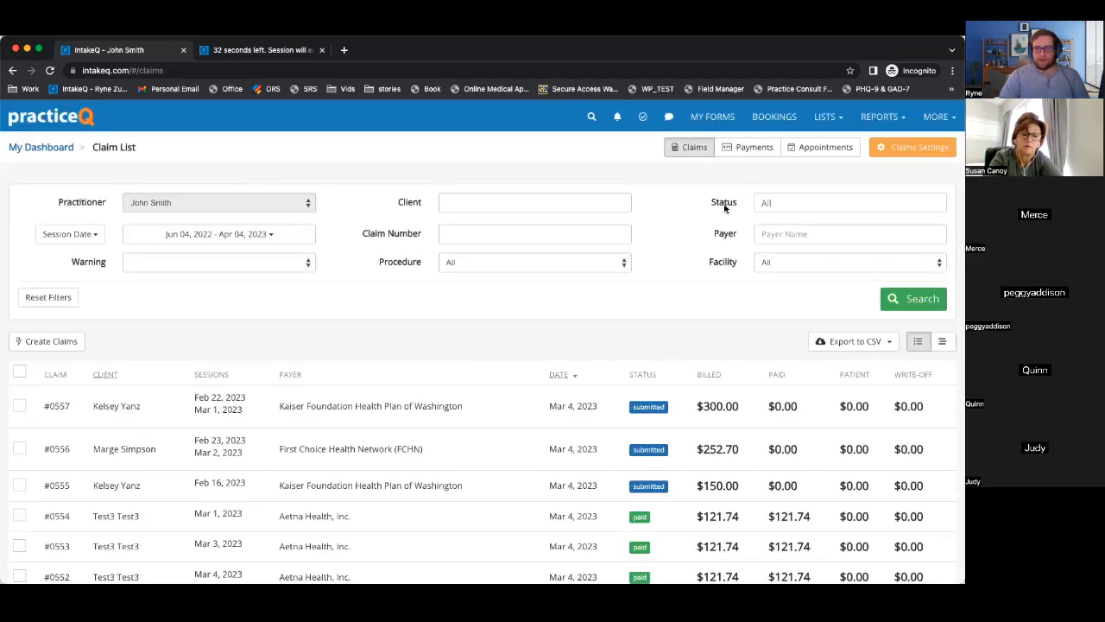
Review insurance payments, then show eligible appointments from Sep 04, 2022 to Mar 04, 2023 on Create Claims.
{"action": "left_click", "coordinate": [739, 154]}
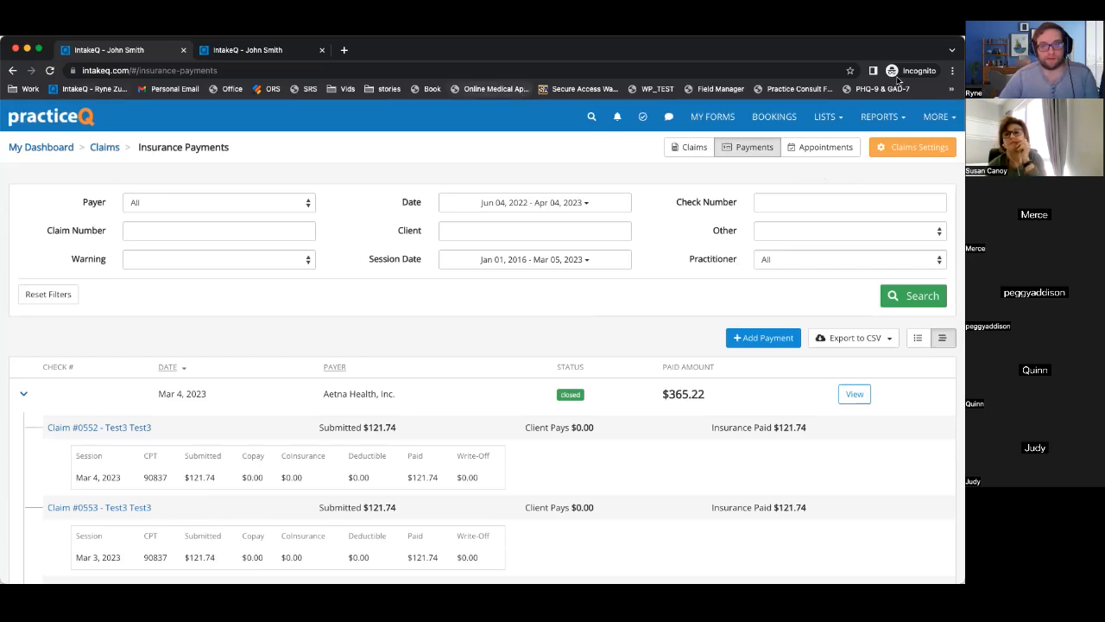
{"action": "left_click", "coordinate": [691, 153]}
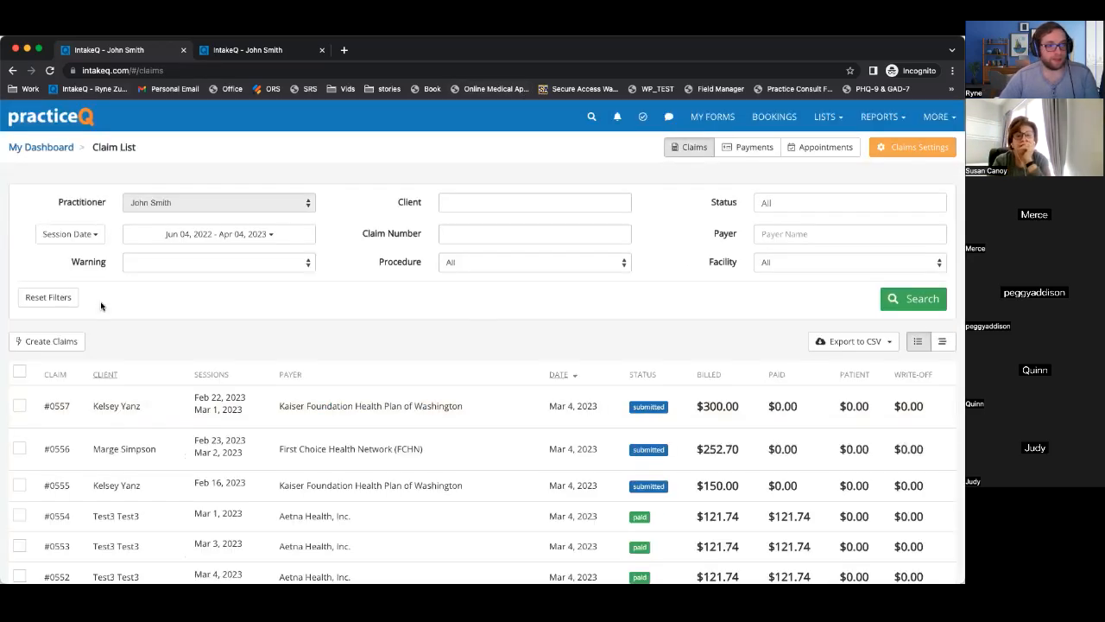
{"action": "left_click", "coordinate": [79, 342]}
{"action": "scroll", "coordinate": [224, 320], "scroll_direction": "down", "scroll_amount": 5}
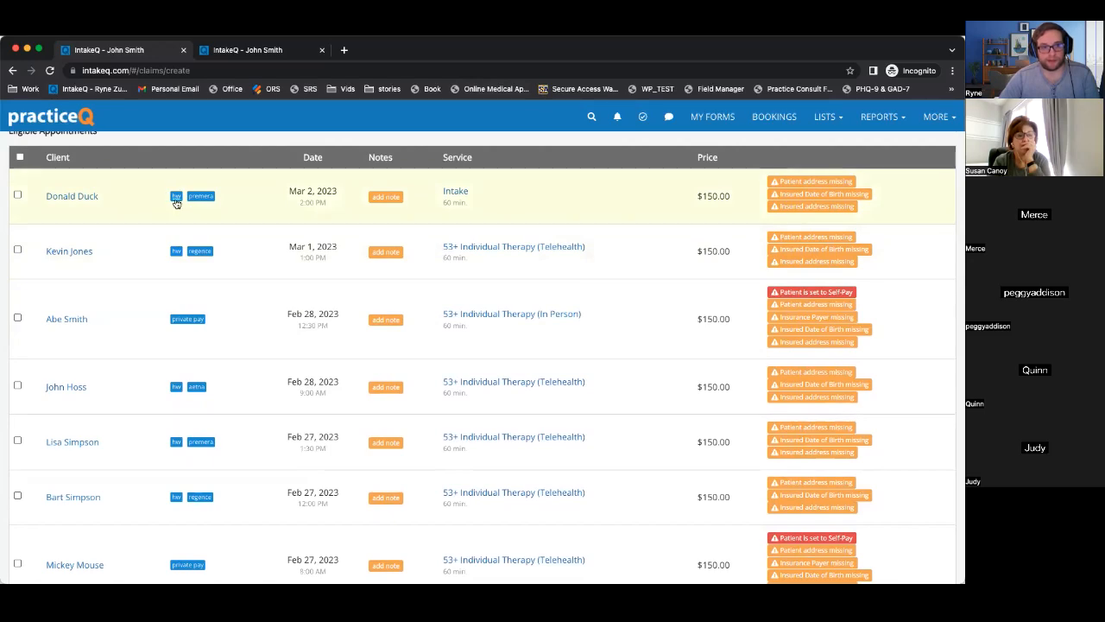
{"action": "scroll", "coordinate": [414, 327], "scroll_direction": "up", "scroll_amount": 5}
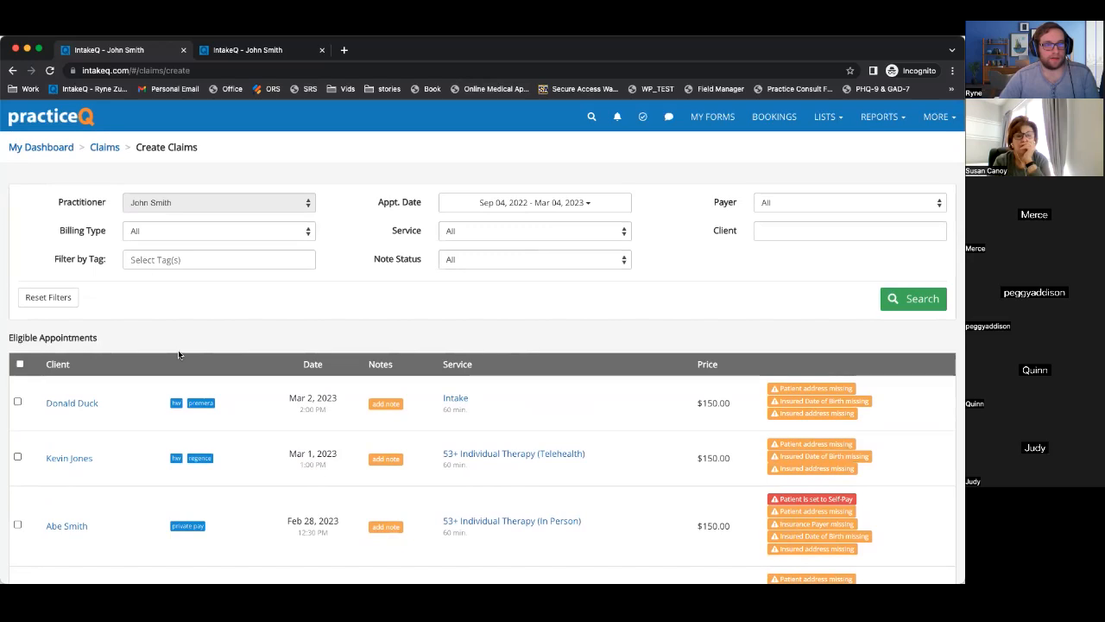
Filter eligible appointments by the hw tag and review the first appointment's client and date.
{"action": "left_click", "coordinate": [148, 257]}
{"action": "type", "text": "hw"}
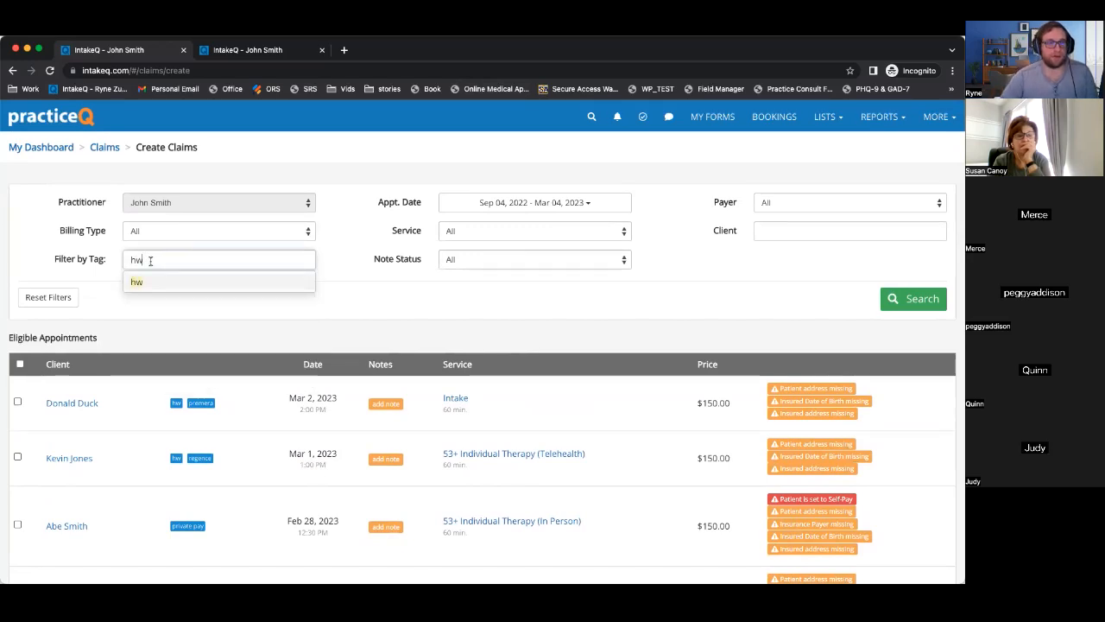
{"action": "left_click", "coordinate": [154, 281]}
{"action": "left_click", "coordinate": [913, 299]}
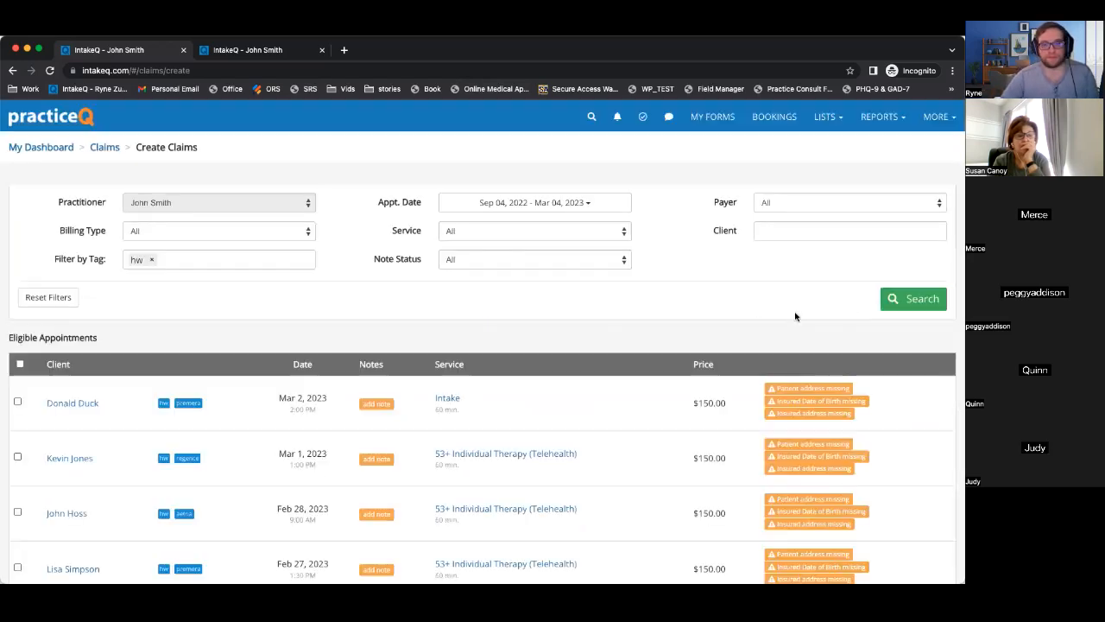
{"action": "scroll", "coordinate": [237, 370], "scroll_direction": "down", "scroll_amount": 3}
{"action": "scroll", "coordinate": [238, 370], "scroll_direction": "down", "scroll_amount": 1}
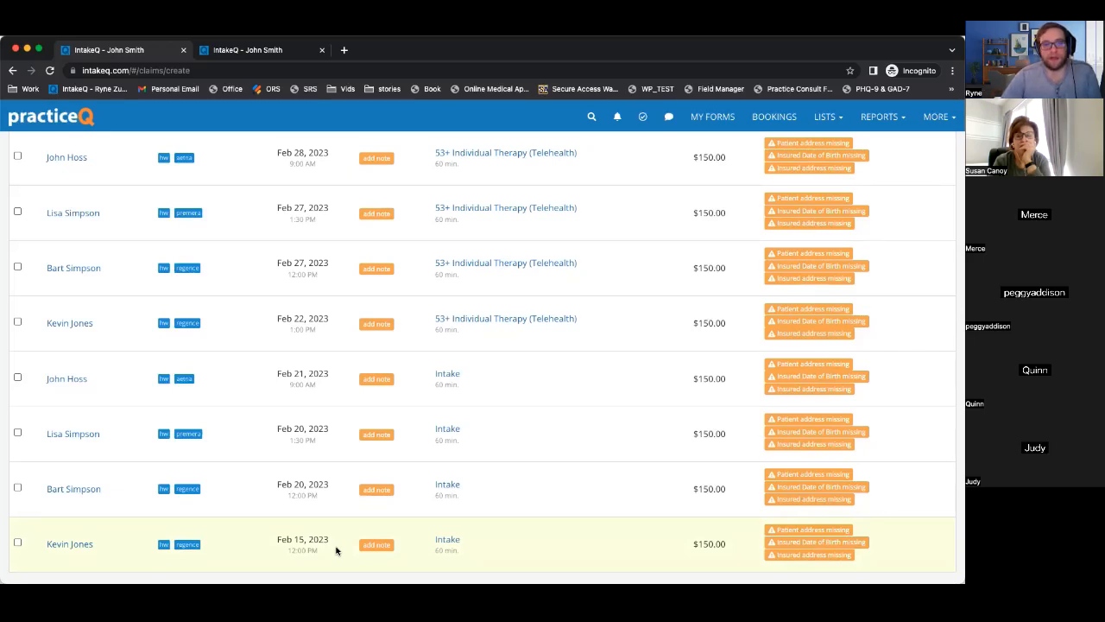
{"action": "scroll", "coordinate": [293, 423], "scroll_direction": "up", "scroll_amount": 10}
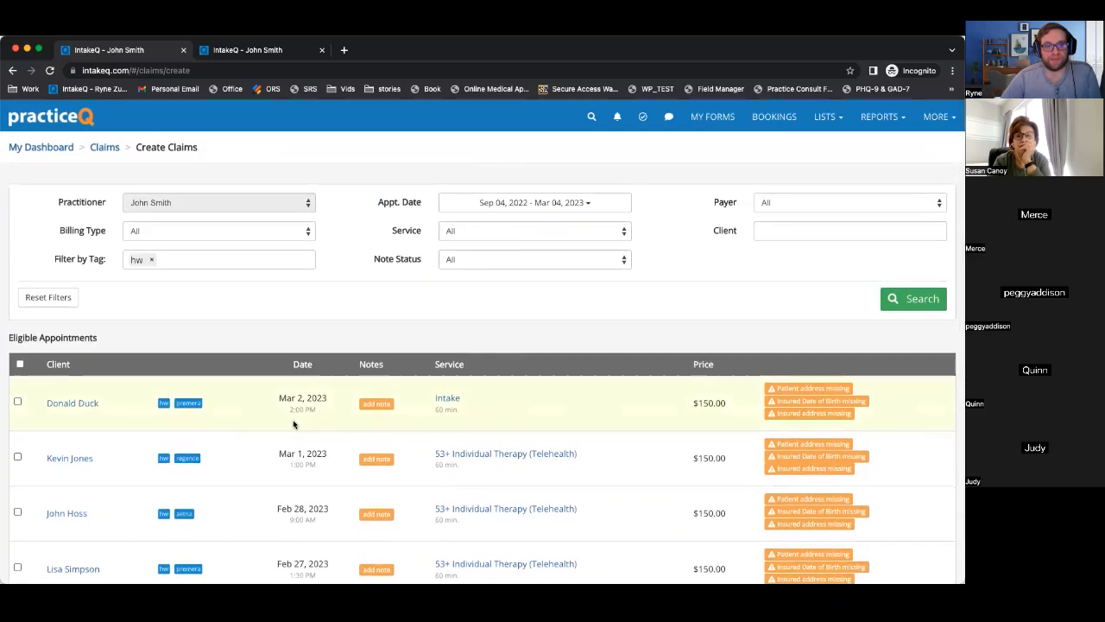
{"action": "scroll", "coordinate": [294, 423], "scroll_direction": "down", "scroll_amount": 1}
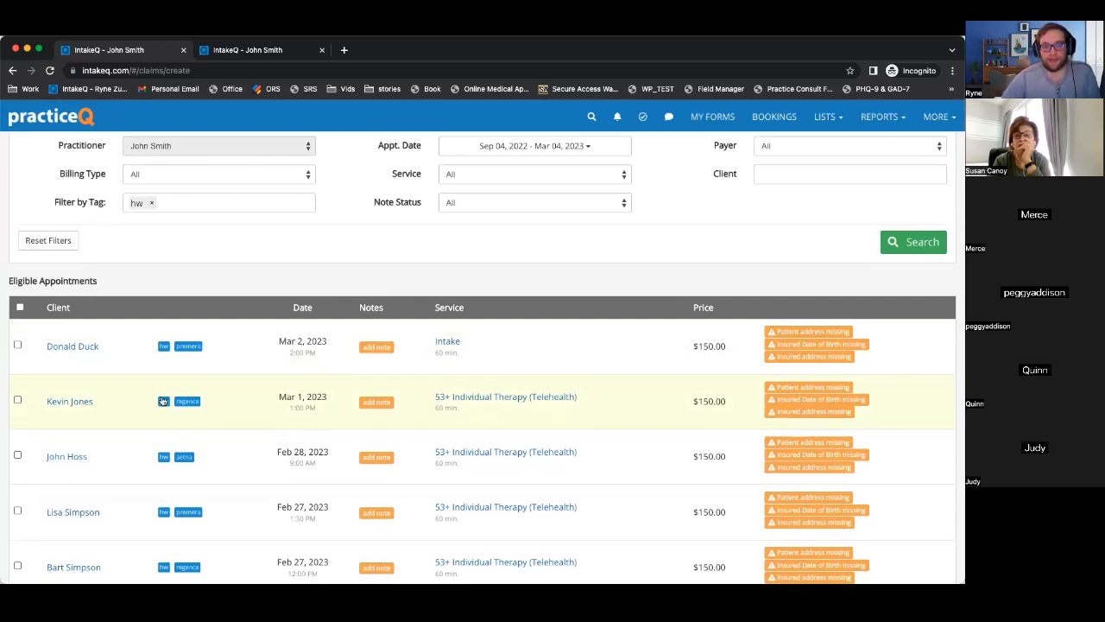
{"action": "left_click_drag", "start_coordinate": [116, 343], "coordinate": [37, 347]}
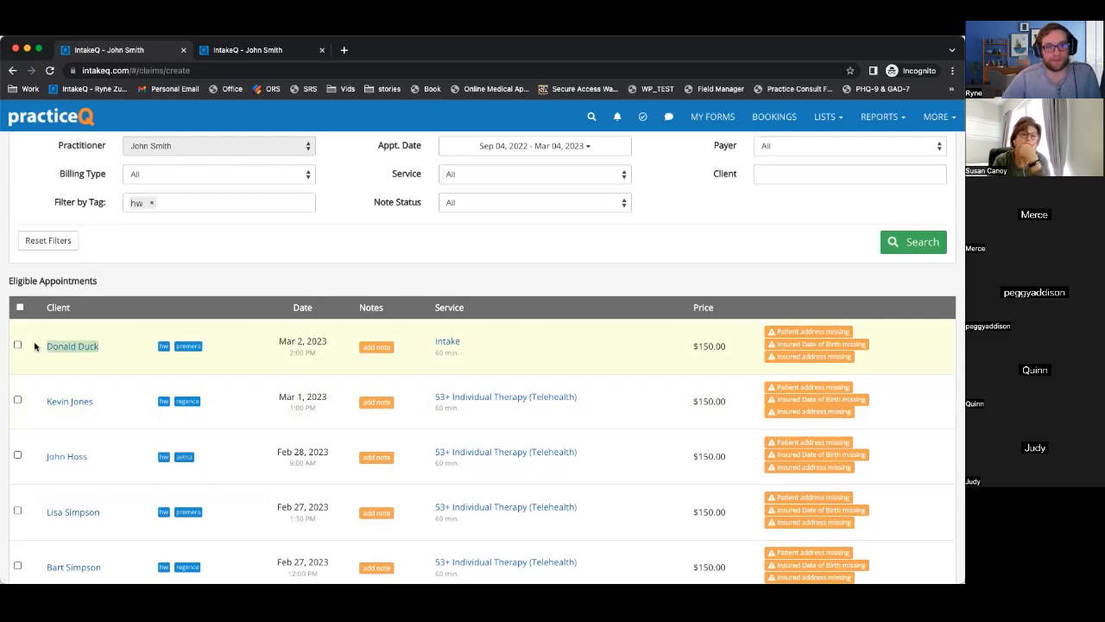
{"action": "left_click_drag", "start_coordinate": [285, 342], "coordinate": [330, 357]}
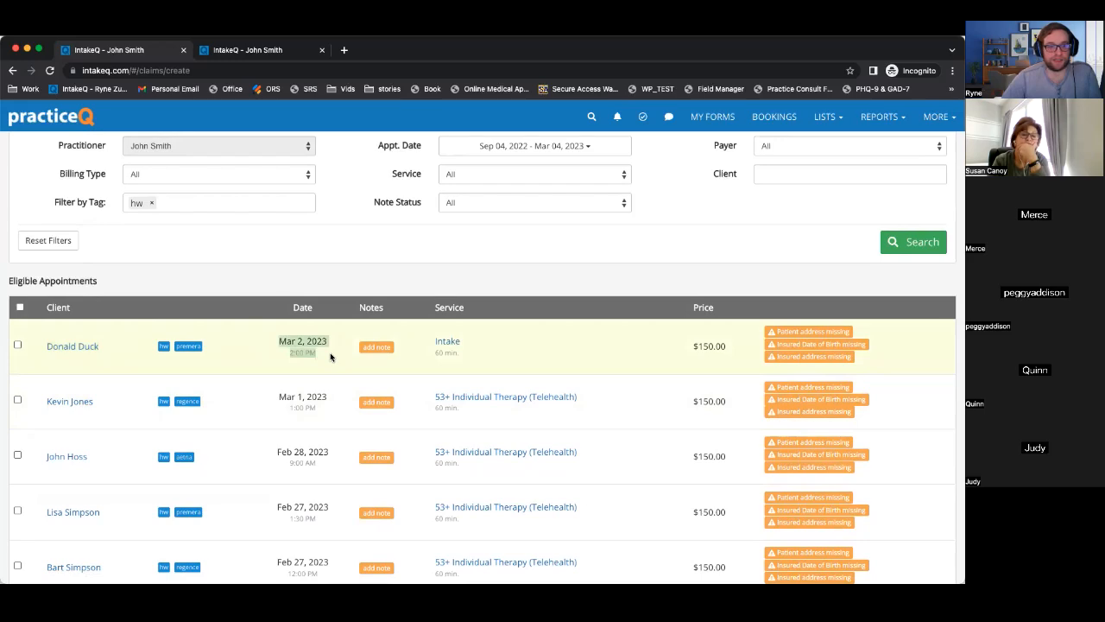
{"action": "scroll", "coordinate": [330, 357], "scroll_direction": "down", "scroll_amount": 5}
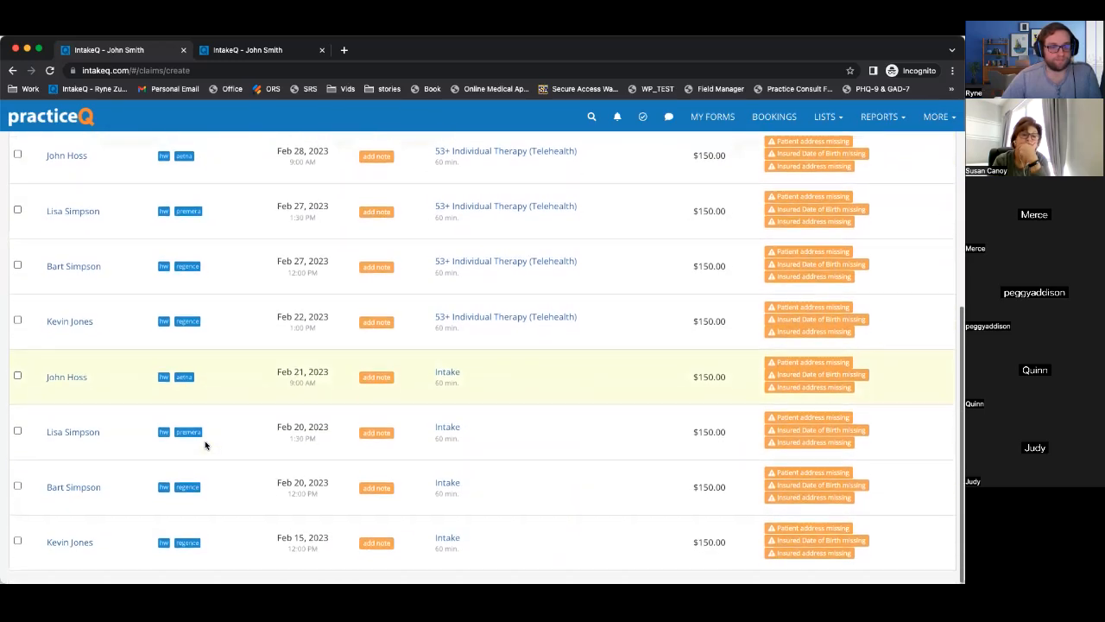
{"action": "scroll", "coordinate": [212, 439], "scroll_direction": "up", "scroll_amount": 5}
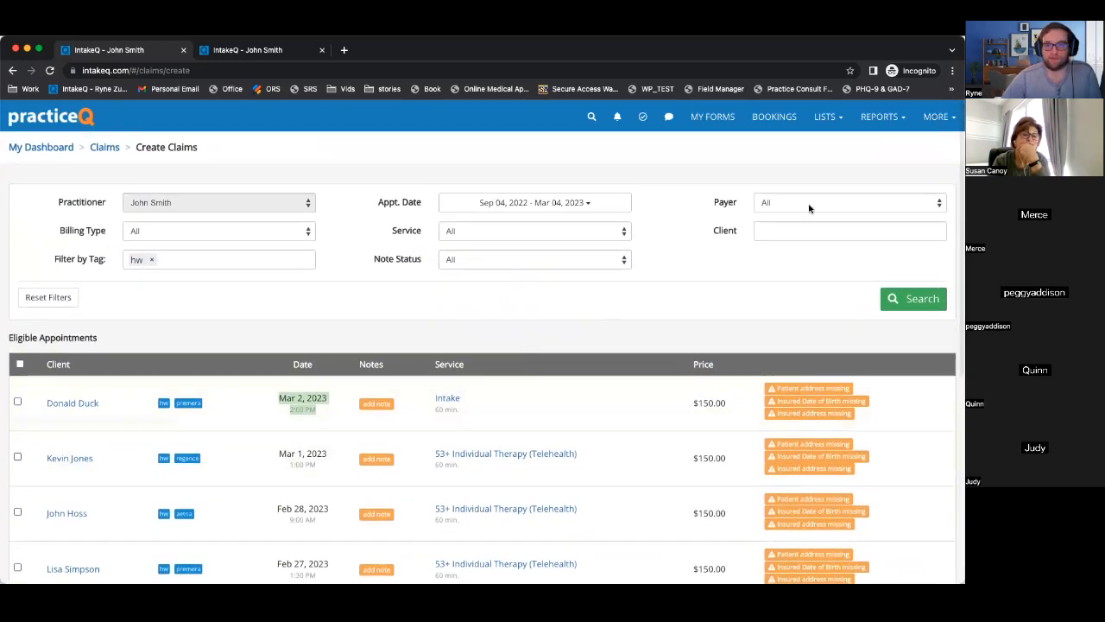
Open the Bookings calendar in a new browser tab and switch to it.
{"action": "right_click", "coordinate": [773, 116]}
{"action": "left_click", "coordinate": [810, 118]}
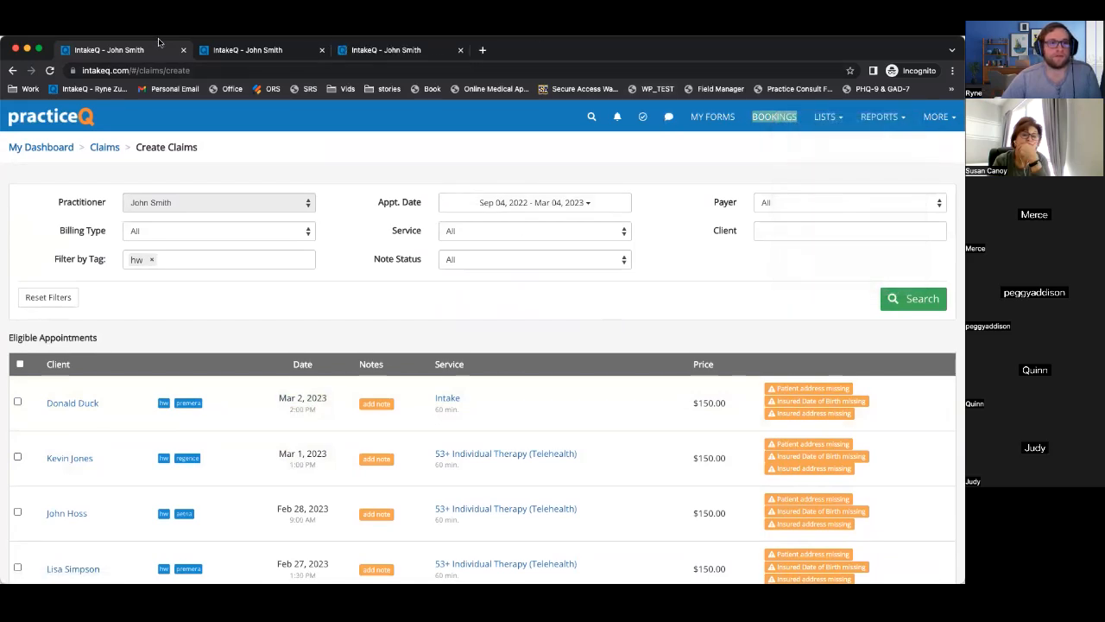
{"action": "left_click", "coordinate": [371, 50]}
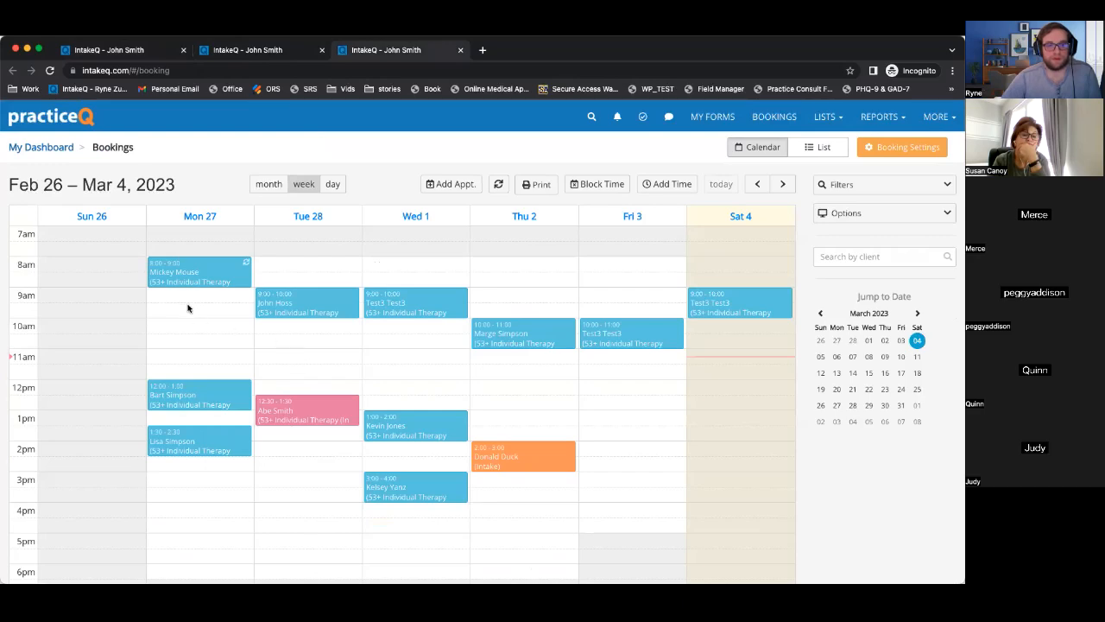
Book the existing client for Mon Feb 27 at 10 am without a confirmation email, then return to Create Claims.
{"action": "left_click", "coordinate": [176, 329]}
{"action": "type", "text": "donald"}
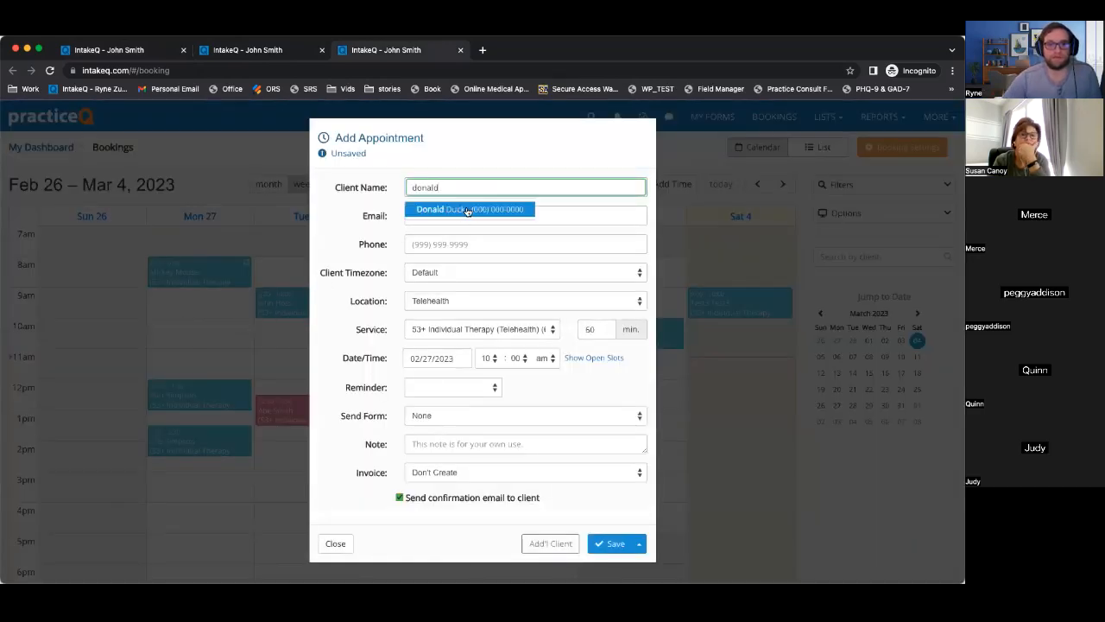
{"action": "left_click", "coordinate": [467, 210]}
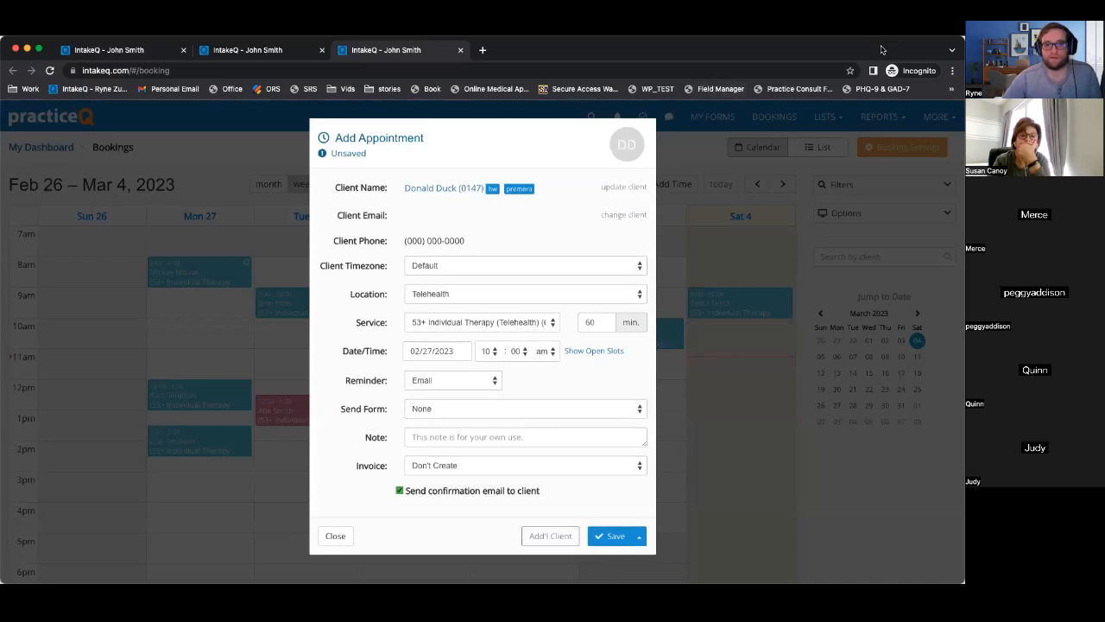
{"action": "left_click", "coordinate": [399, 489]}
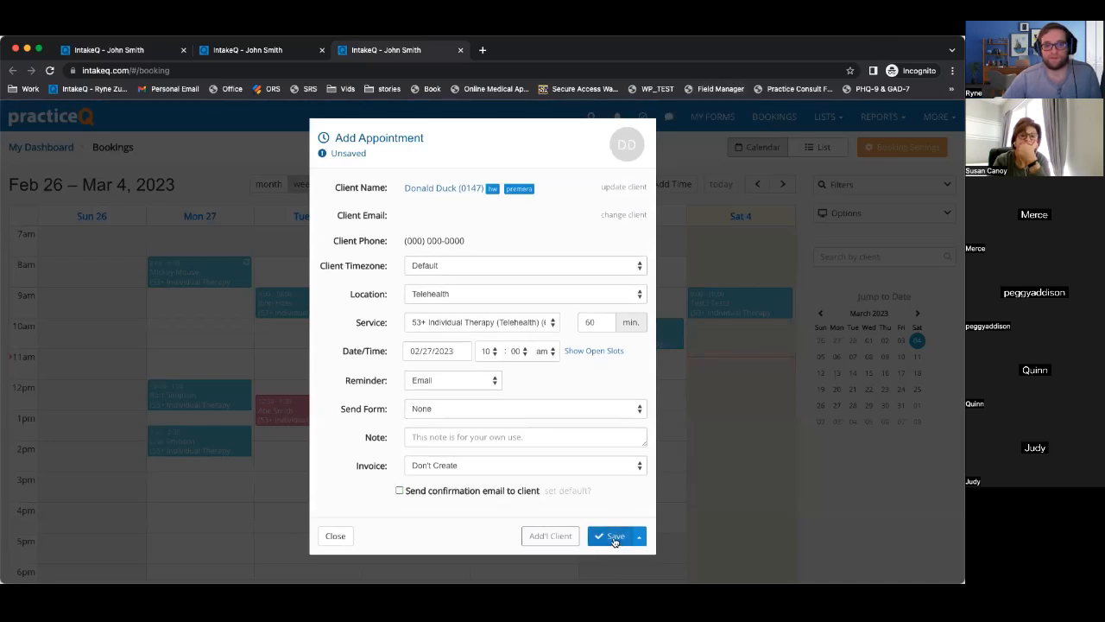
{"action": "left_click", "coordinate": [615, 537]}
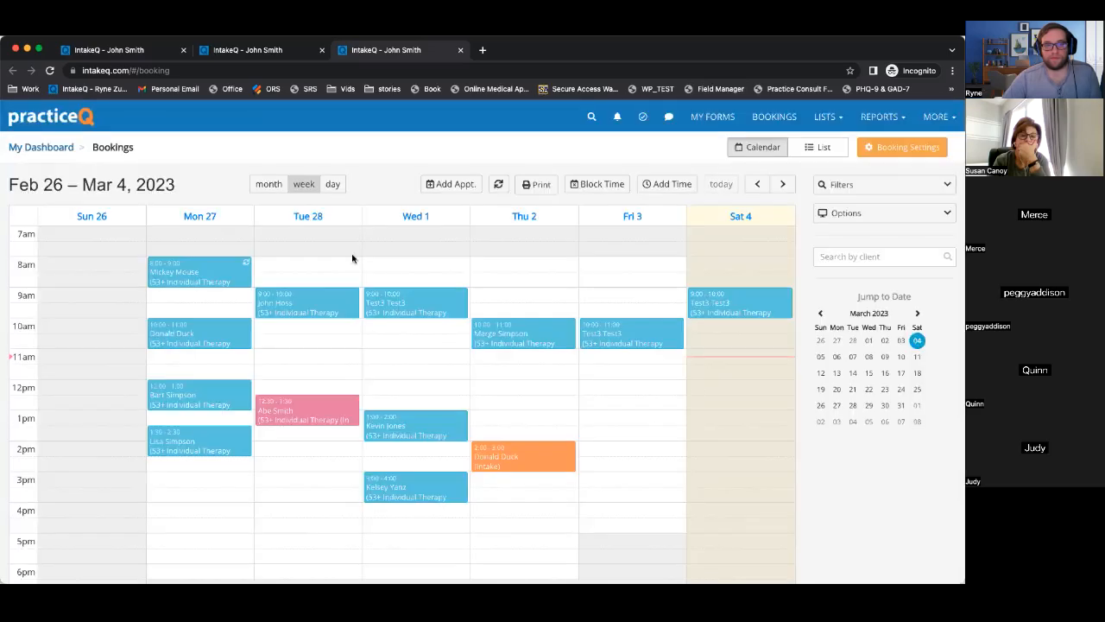
{"action": "left_click", "coordinate": [91, 49]}
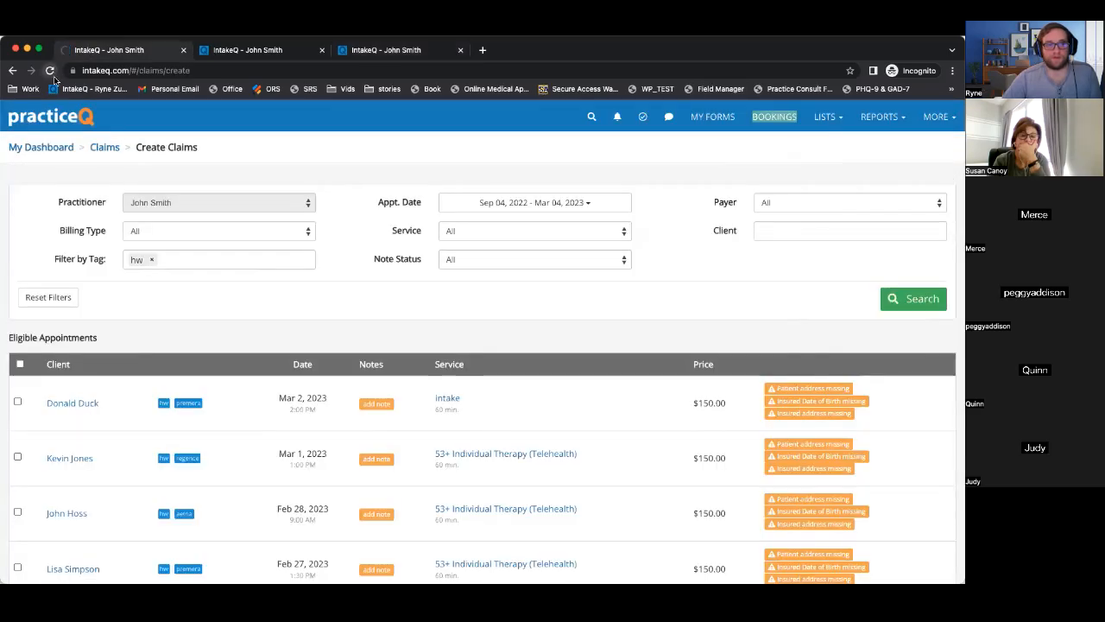
Confirm the Feb 27 10:00 AM session appears as eligible, deselect the Mar 2 Intake, and return to the Claim List.
{"action": "scroll", "coordinate": [251, 400], "scroll_direction": "down", "scroll_amount": 5}
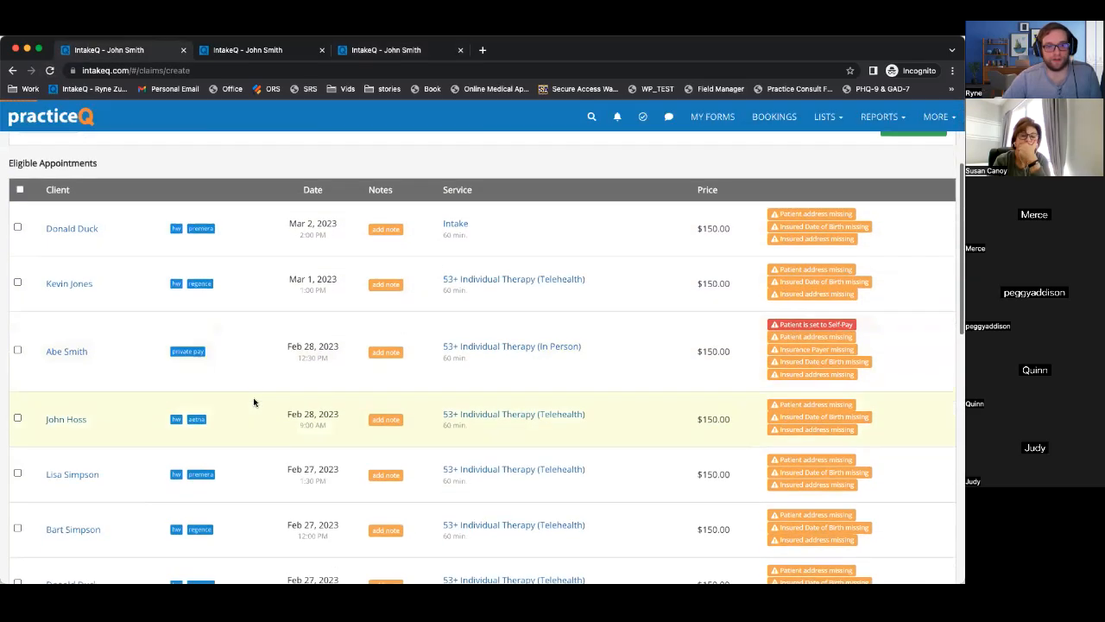
{"action": "scroll", "coordinate": [15, 285], "scroll_direction": "up", "scroll_amount": 3}
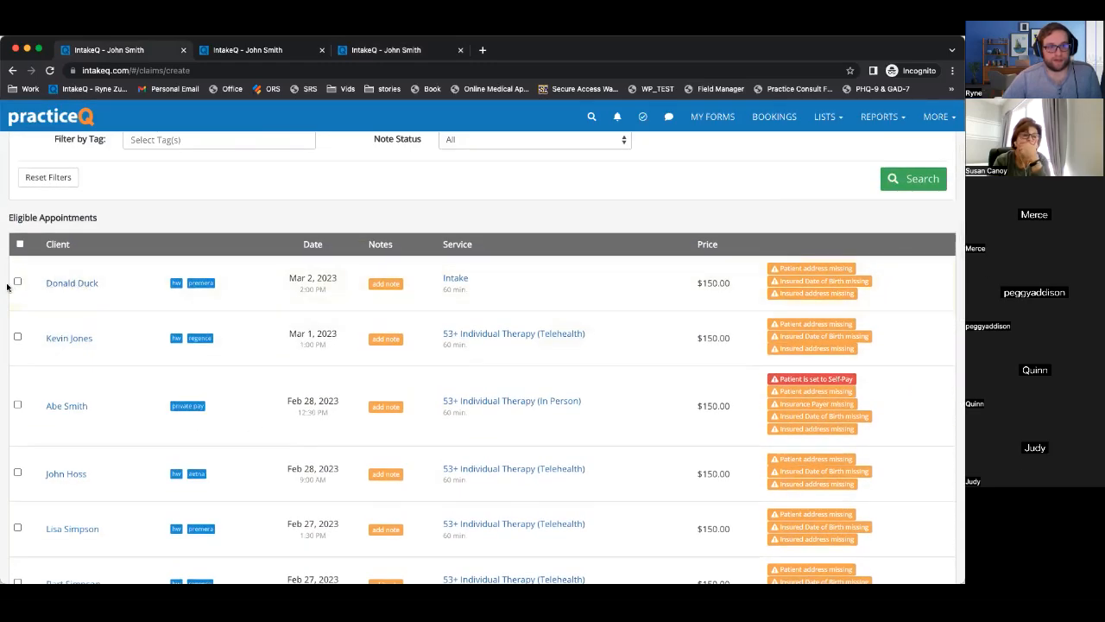
{"action": "left_click", "coordinate": [18, 283]}
{"action": "scroll", "coordinate": [32, 311], "scroll_direction": "down", "scroll_amount": 10}
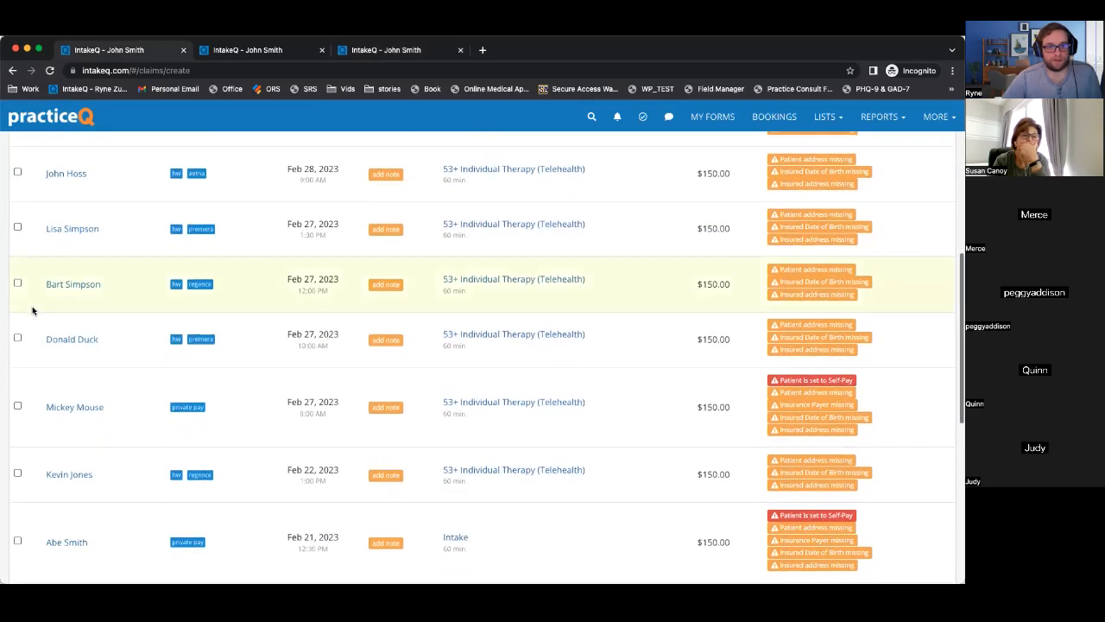
{"action": "scroll", "coordinate": [32, 311], "scroll_direction": "down", "scroll_amount": 5}
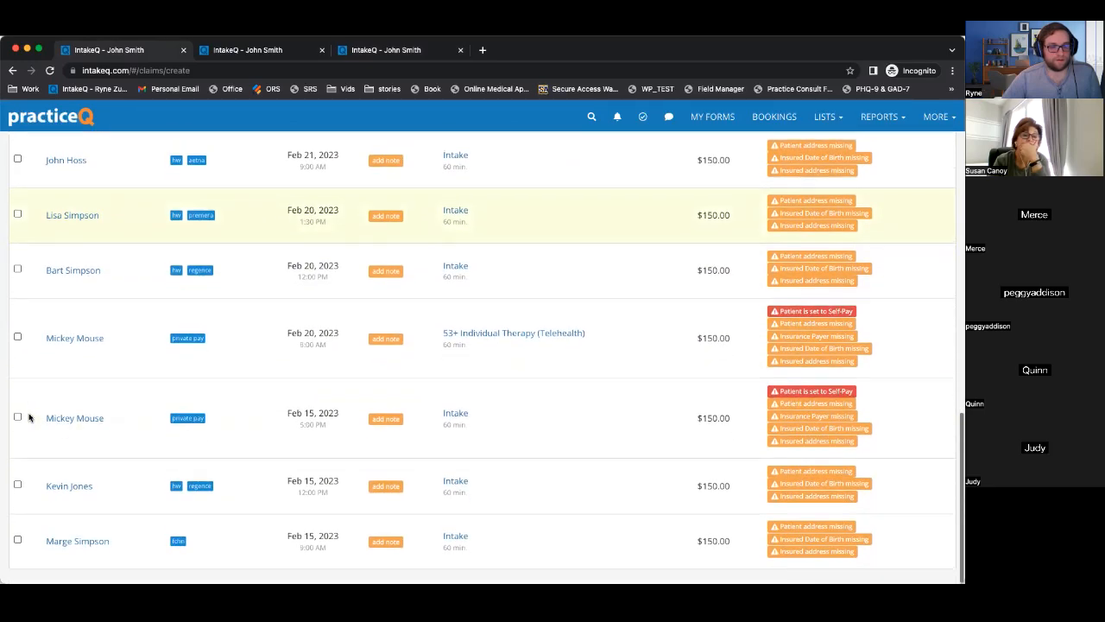
{"action": "scroll", "coordinate": [29, 418], "scroll_direction": "up", "scroll_amount": 10}
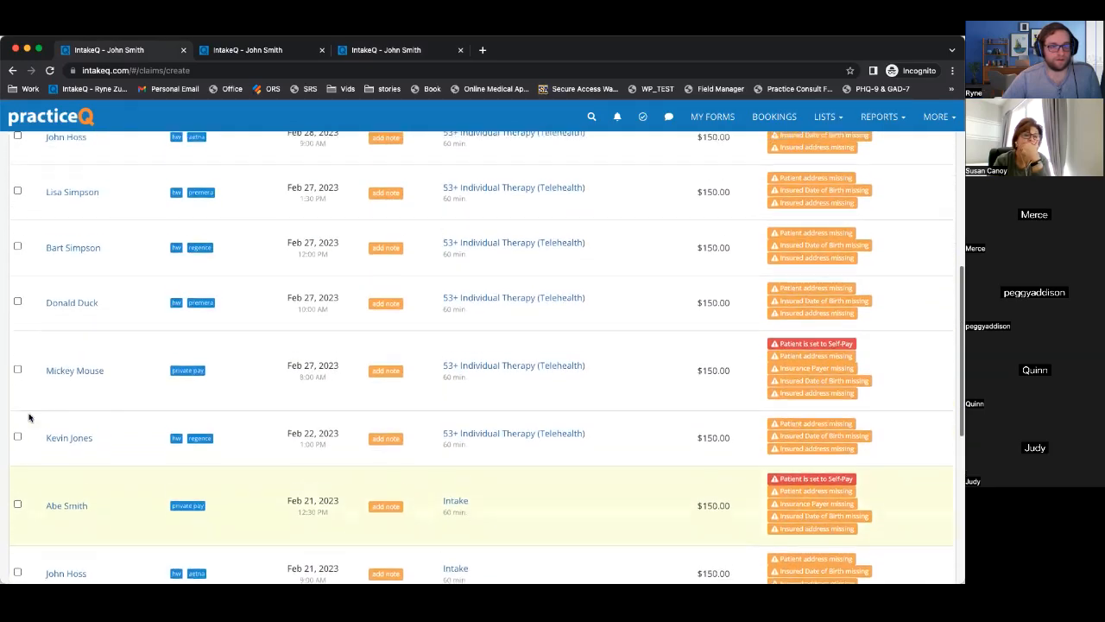
{"action": "left_click_drag", "start_coordinate": [286, 319], "coordinate": [333, 333]}
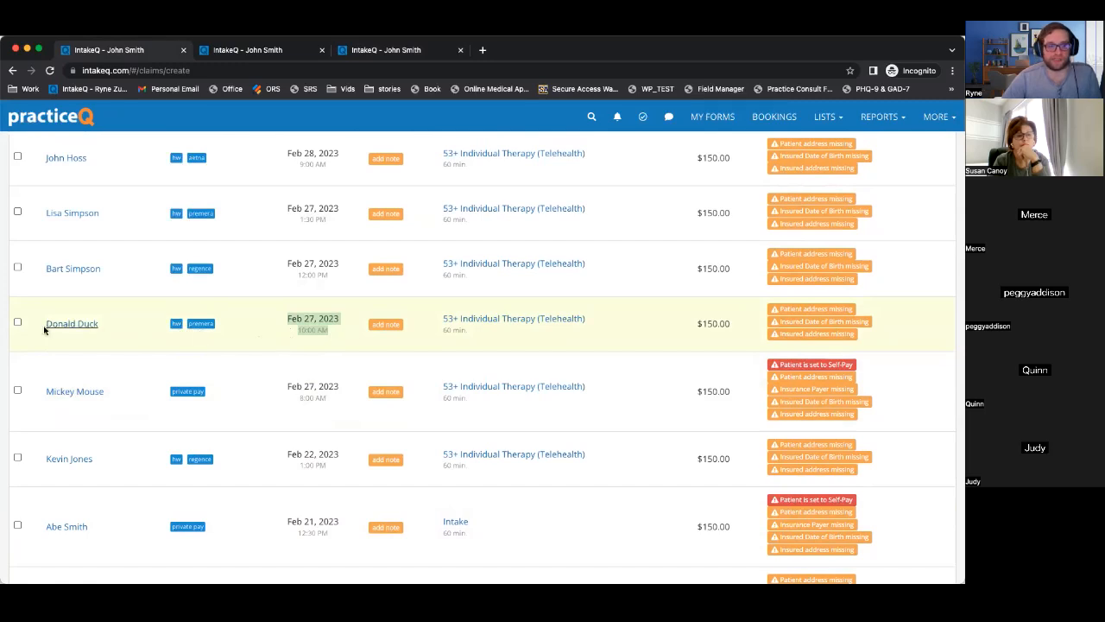
{"action": "left_click", "coordinate": [18, 323]}
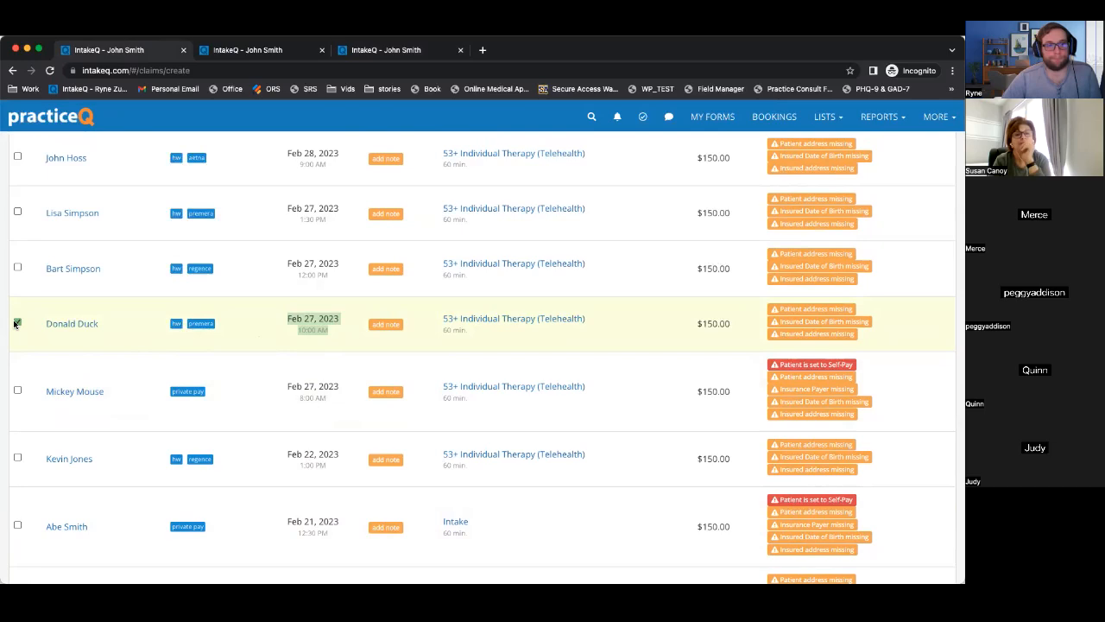
{"action": "scroll", "coordinate": [29, 286], "scroll_direction": "up", "scroll_amount": 10}
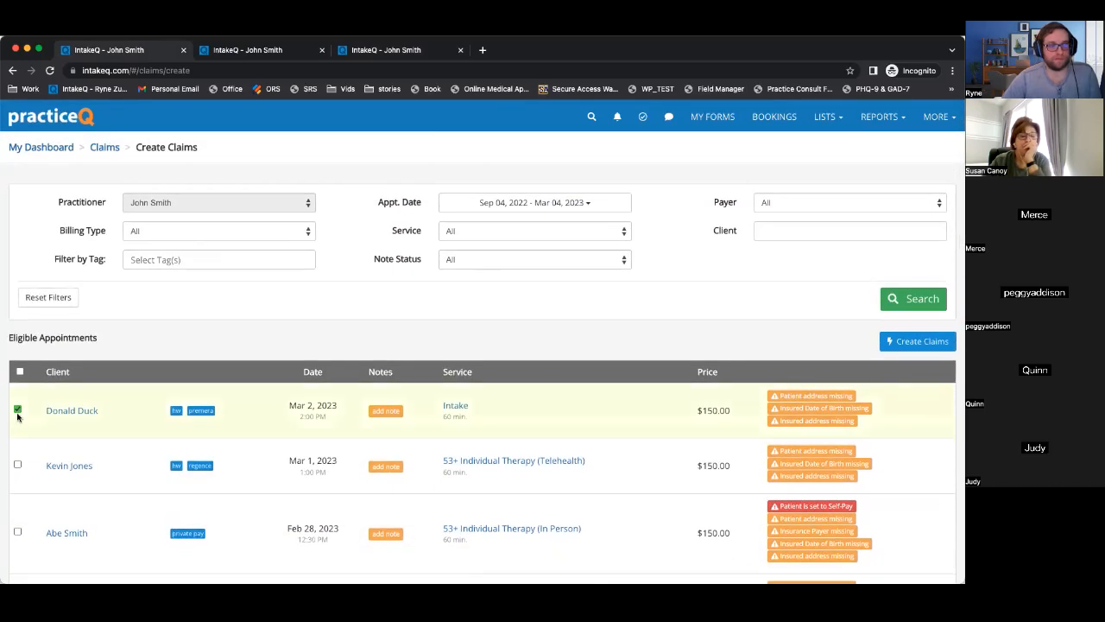
{"action": "left_click", "coordinate": [17, 412]}
{"action": "left_click", "coordinate": [12, 70]}
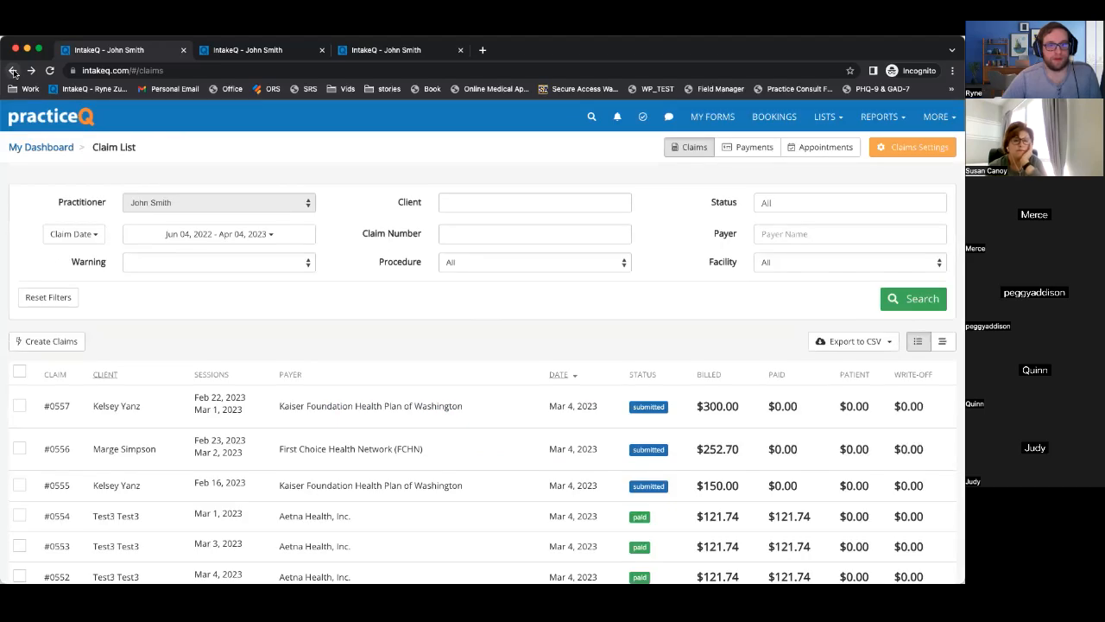
Collapse the Aetna payment's details on Insurance Payments and start a new payment.
{"action": "left_click", "coordinate": [748, 148]}
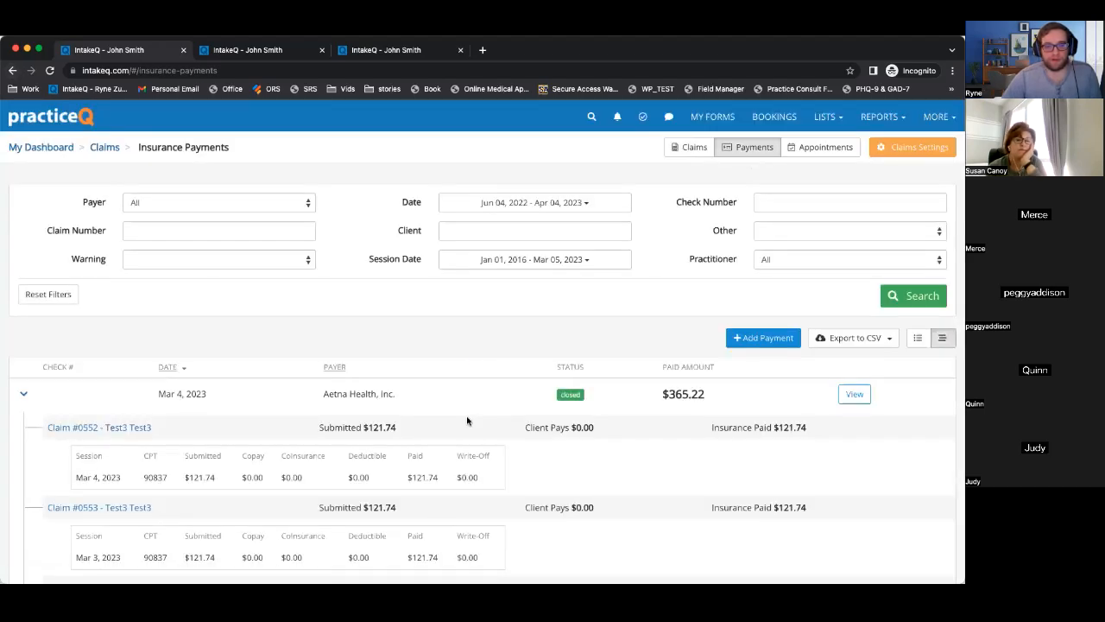
{"action": "left_click", "coordinate": [23, 394]}
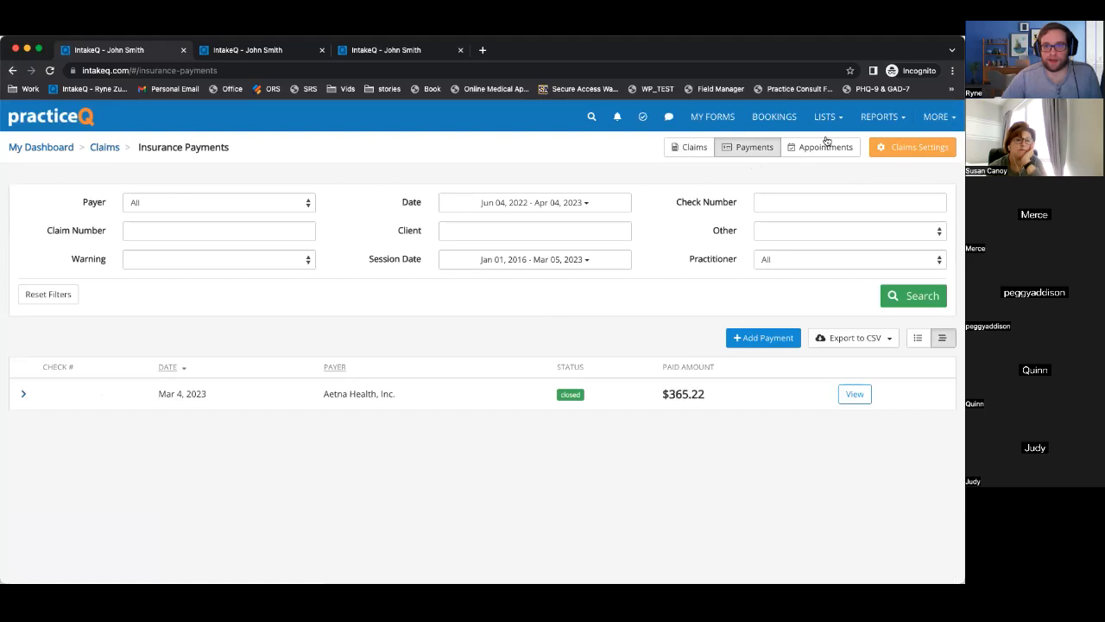
{"action": "left_click", "coordinate": [741, 339]}
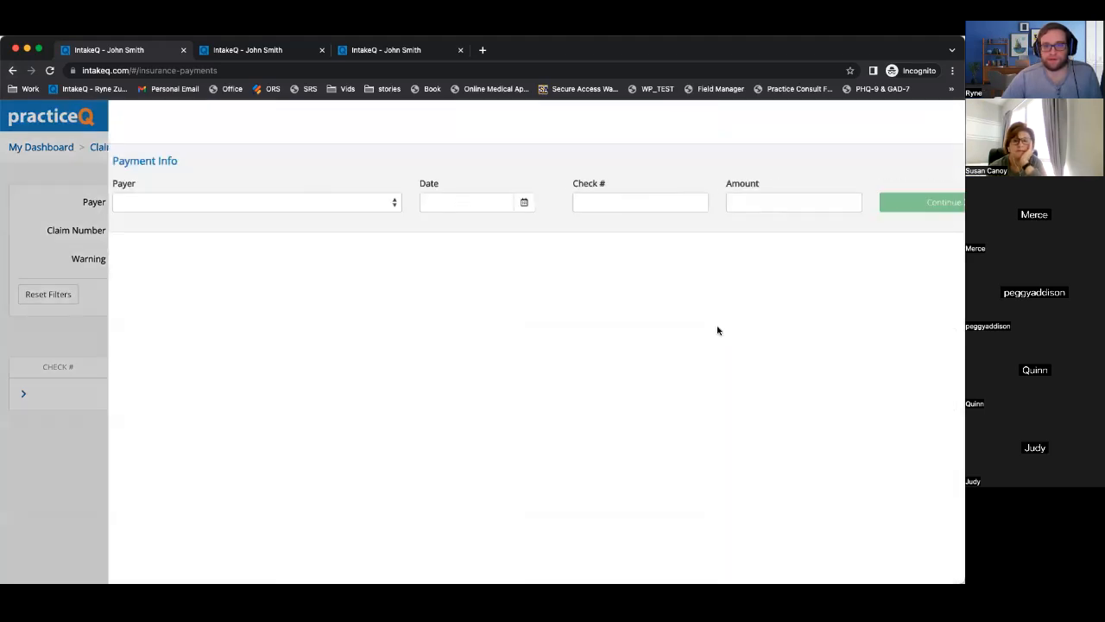
Set payer Kaiser Foundation Health Plan of Washington, date 03/04/2023, the check number, and amount 252.70.
{"action": "left_click", "coordinate": [276, 206]}
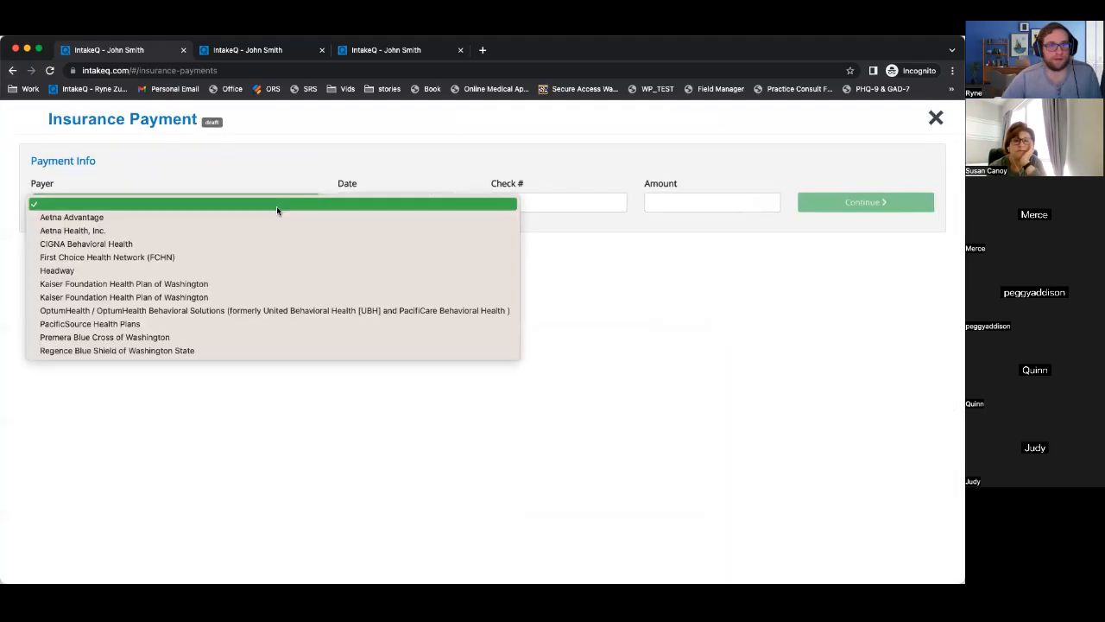
{"action": "left_click", "coordinate": [170, 288]}
{"action": "left_click", "coordinate": [442, 202]}
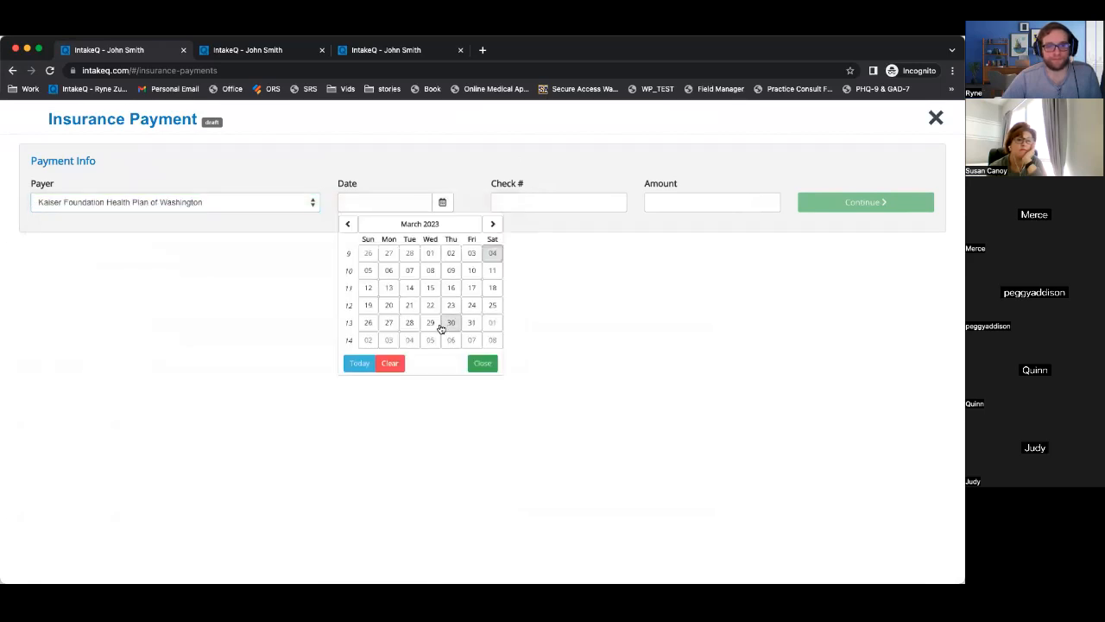
{"action": "left_click", "coordinate": [493, 253]}
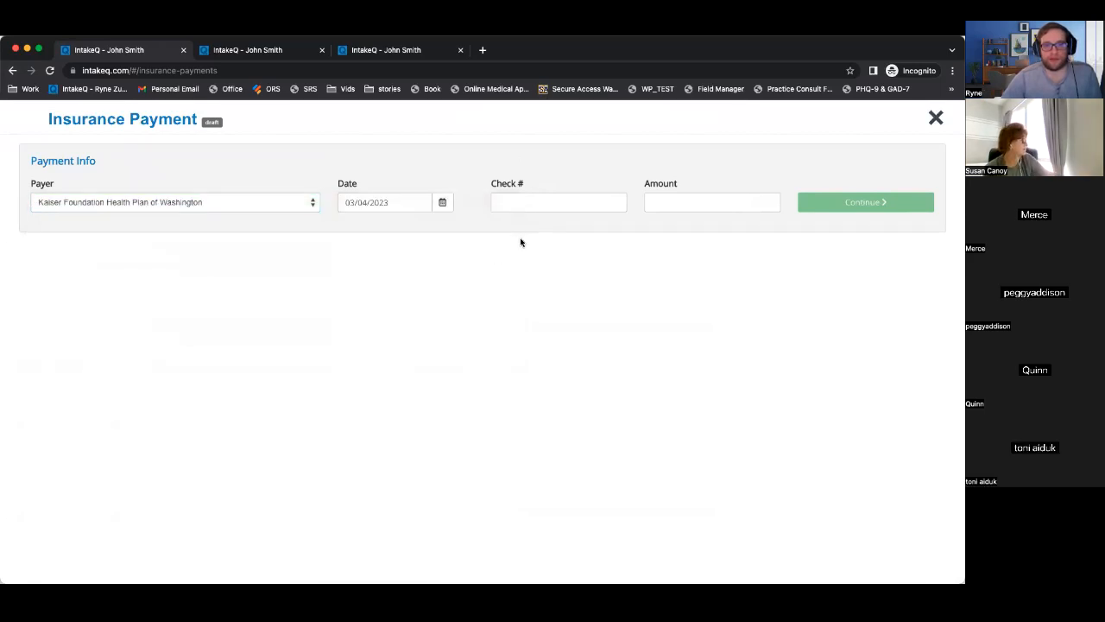
{"action": "left_click", "coordinate": [606, 200]}
{"action": "type", "text": "111111"}
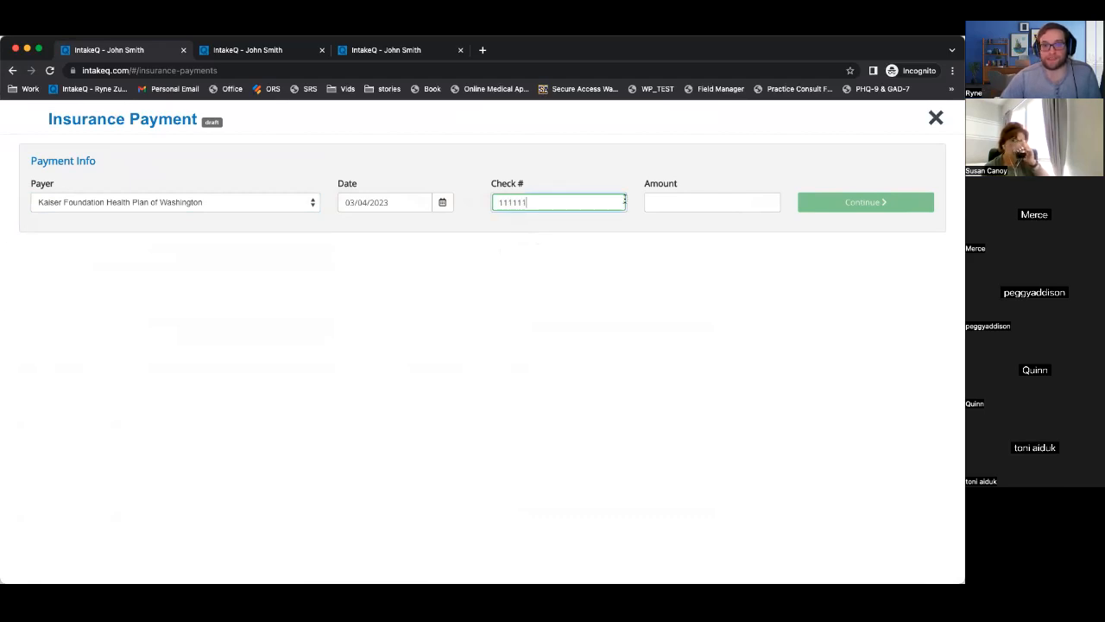
{"action": "left_click", "coordinate": [692, 200]}
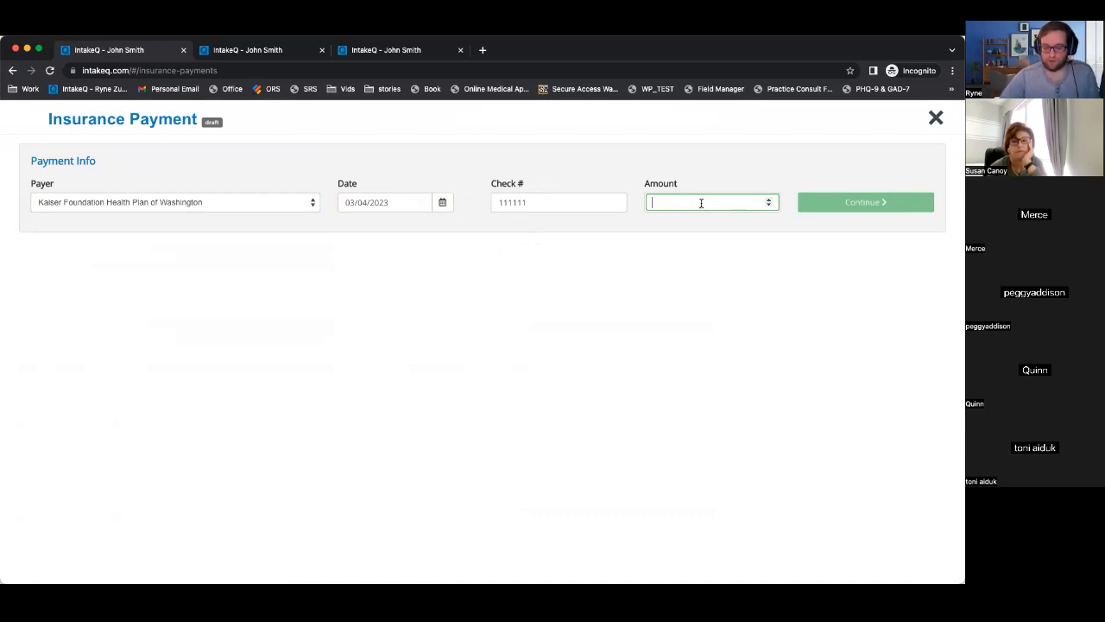
{"action": "type", "text": "252.70"}
{"action": "key", "text": "Return"}
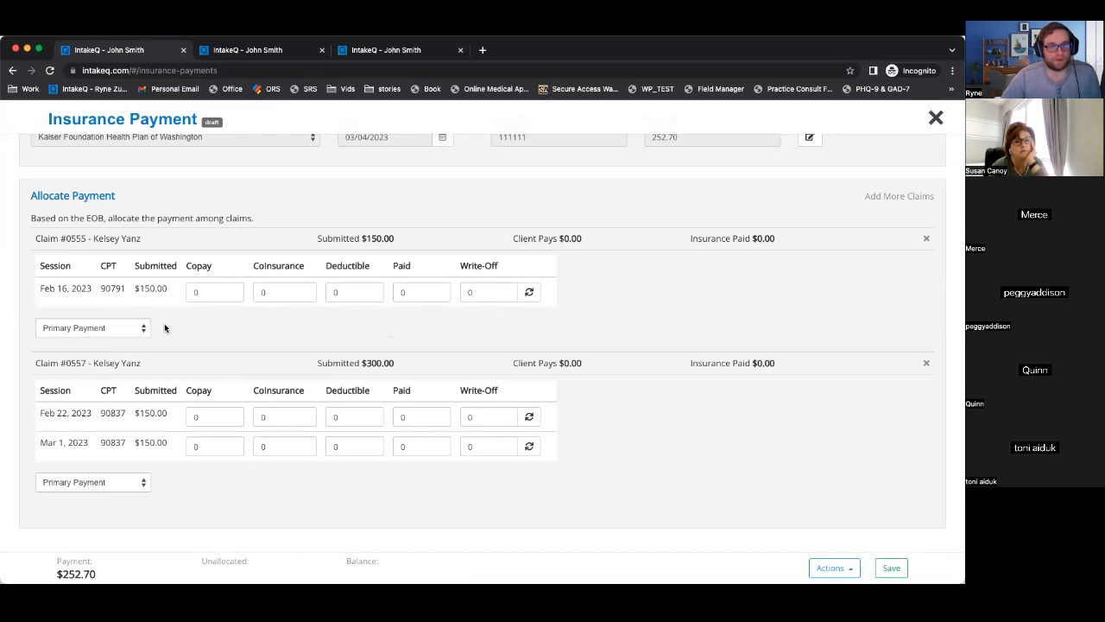
Enter $110 paid for the Feb 16 and Feb 22 sessions, then reopen the payment amount for editing.
{"action": "scroll", "coordinate": [149, 276], "scroll_direction": "up", "scroll_amount": 1}
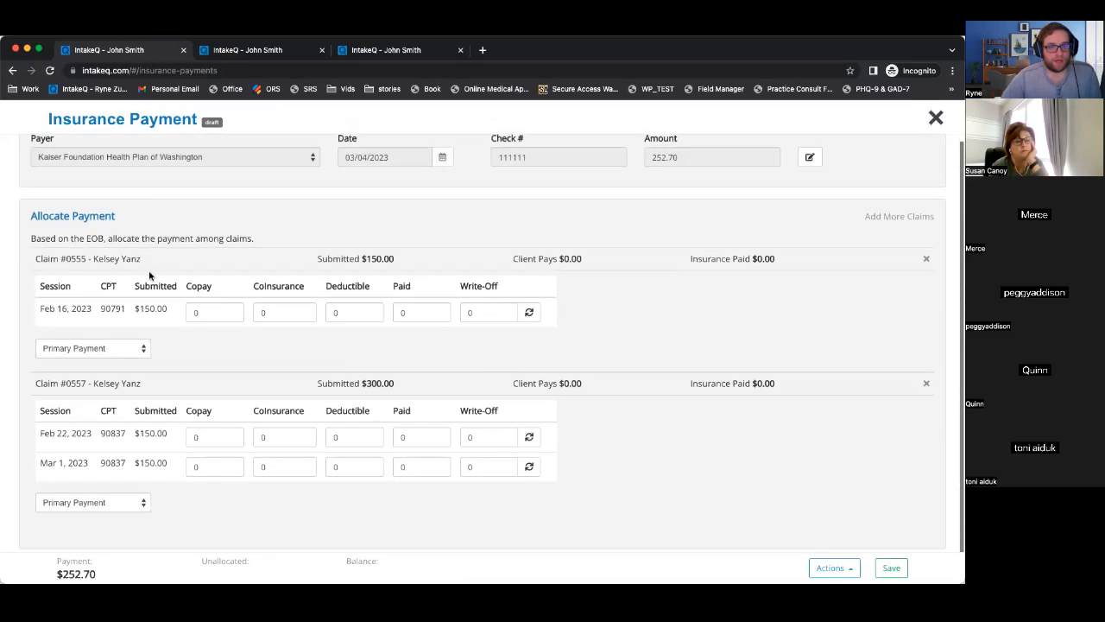
{"action": "scroll", "coordinate": [148, 276], "scroll_direction": "down", "scroll_amount": 1}
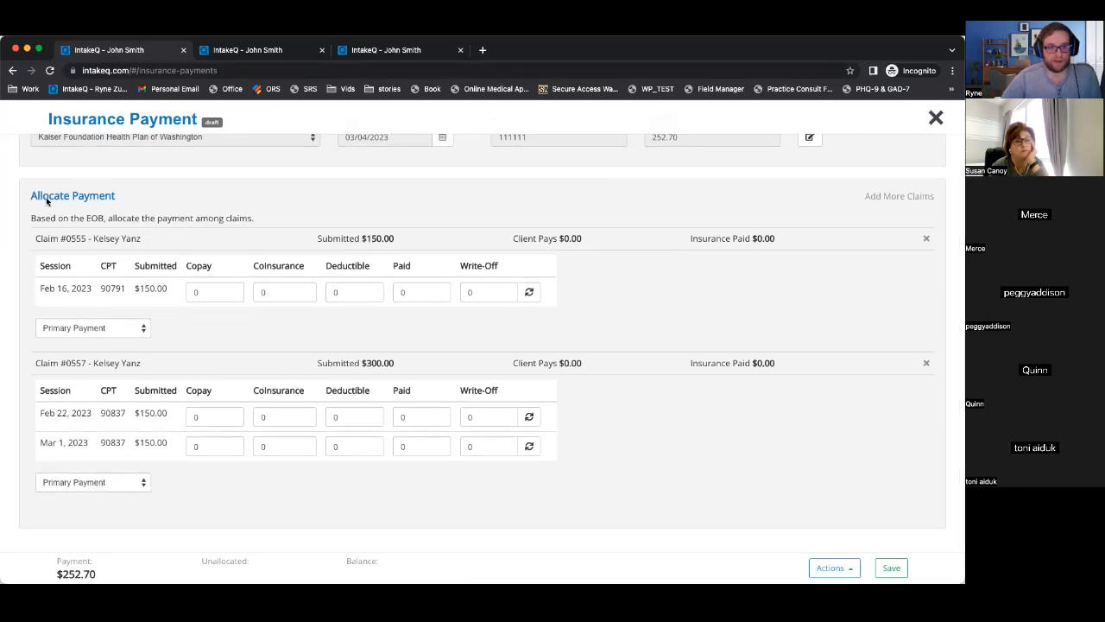
{"action": "left_click_drag", "start_coordinate": [30, 197], "coordinate": [261, 221]}
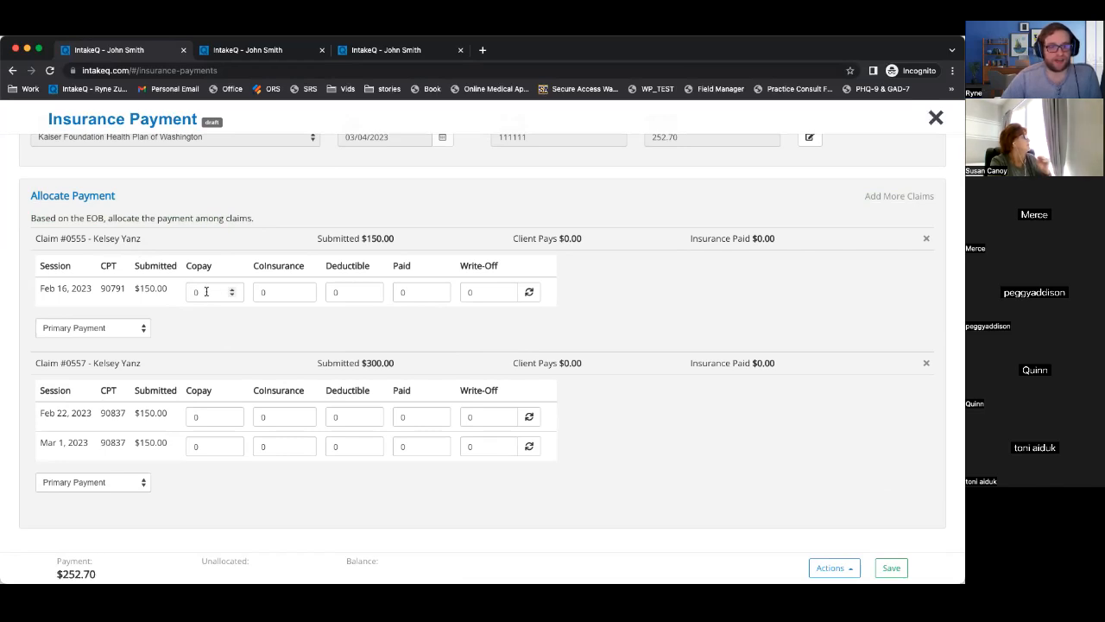
{"action": "scroll", "coordinate": [207, 292], "scroll_direction": "up", "scroll_amount": 1}
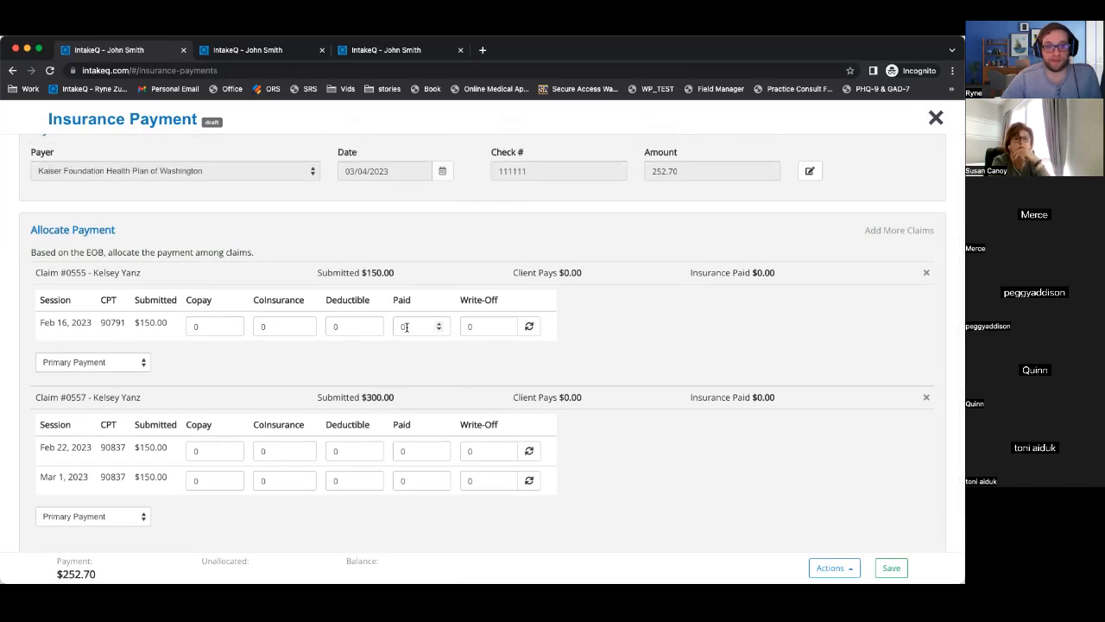
{"action": "left_click", "coordinate": [416, 325]}
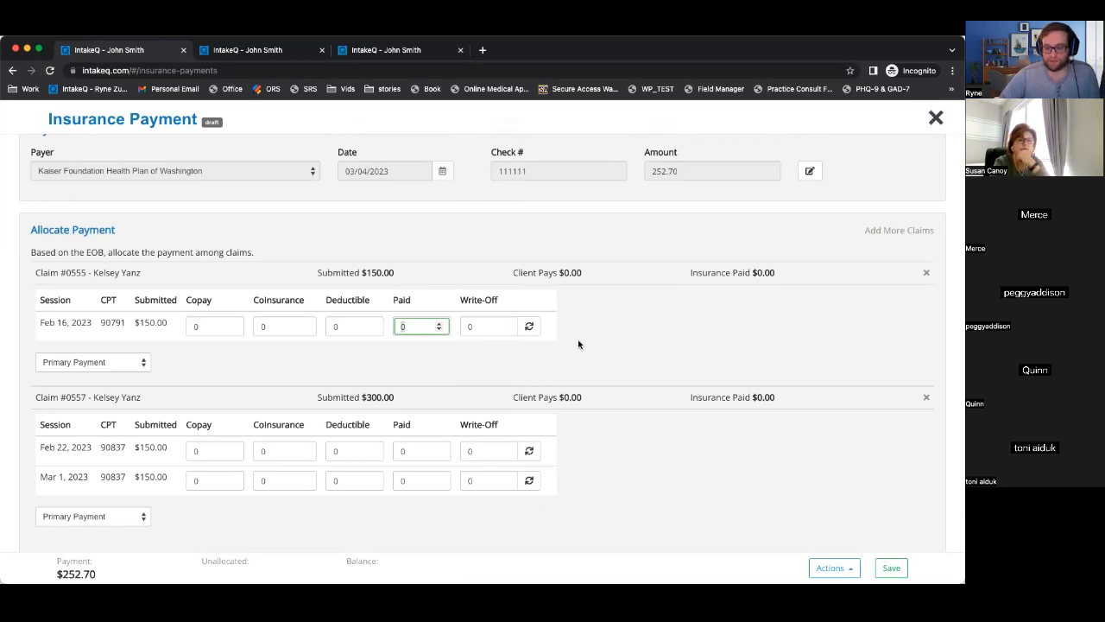
{"action": "type", "text": "110"}
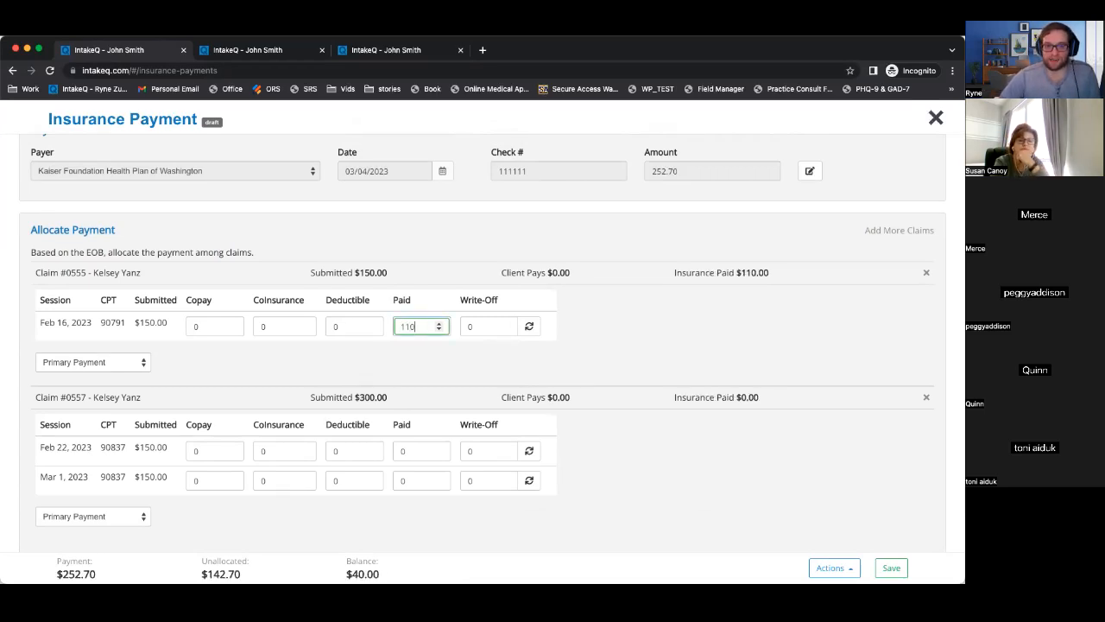
{"action": "left_click", "coordinate": [406, 450]}
{"action": "type", "text": "110"}
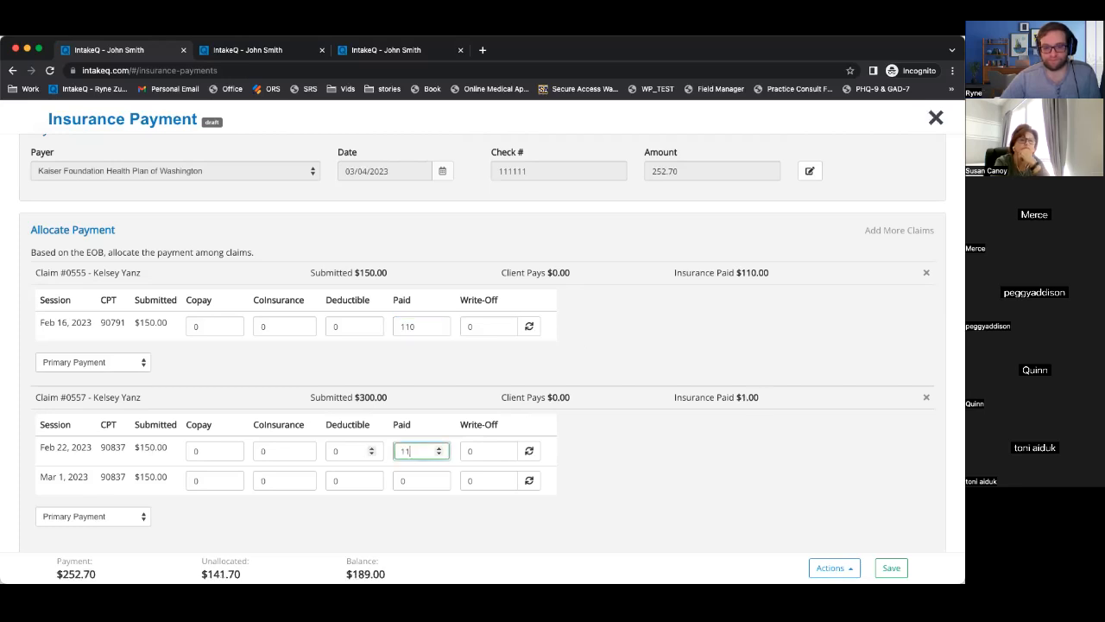
{"action": "left_click", "coordinate": [810, 171]}
{"action": "left_click", "coordinate": [688, 200]}
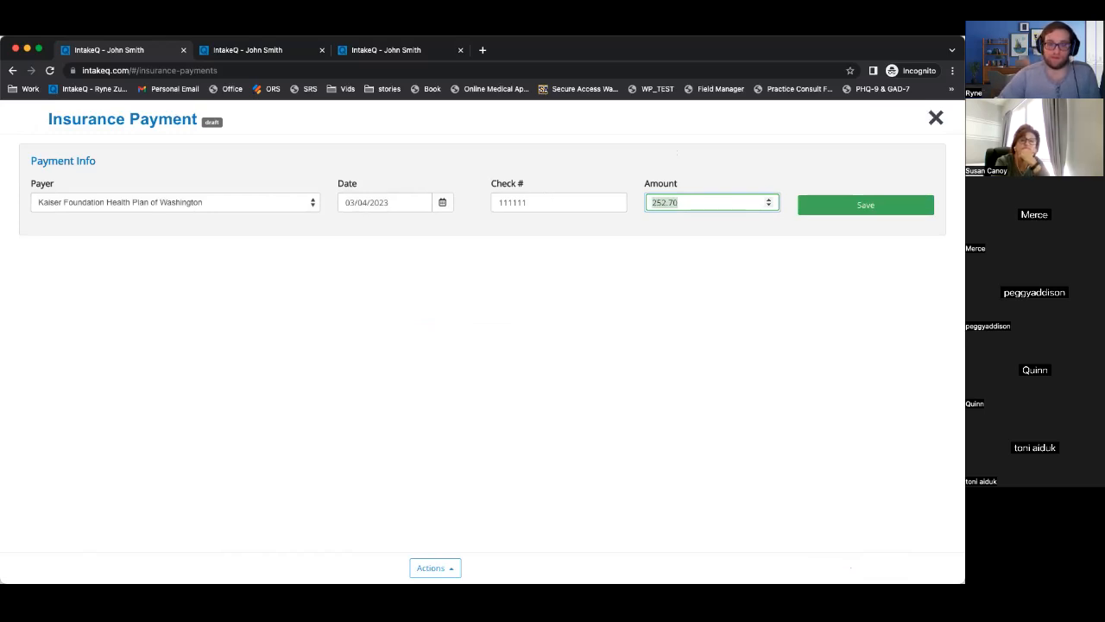
Change the payment amount from 252.70 to 330.
{"action": "left_click", "coordinate": [695, 202]}
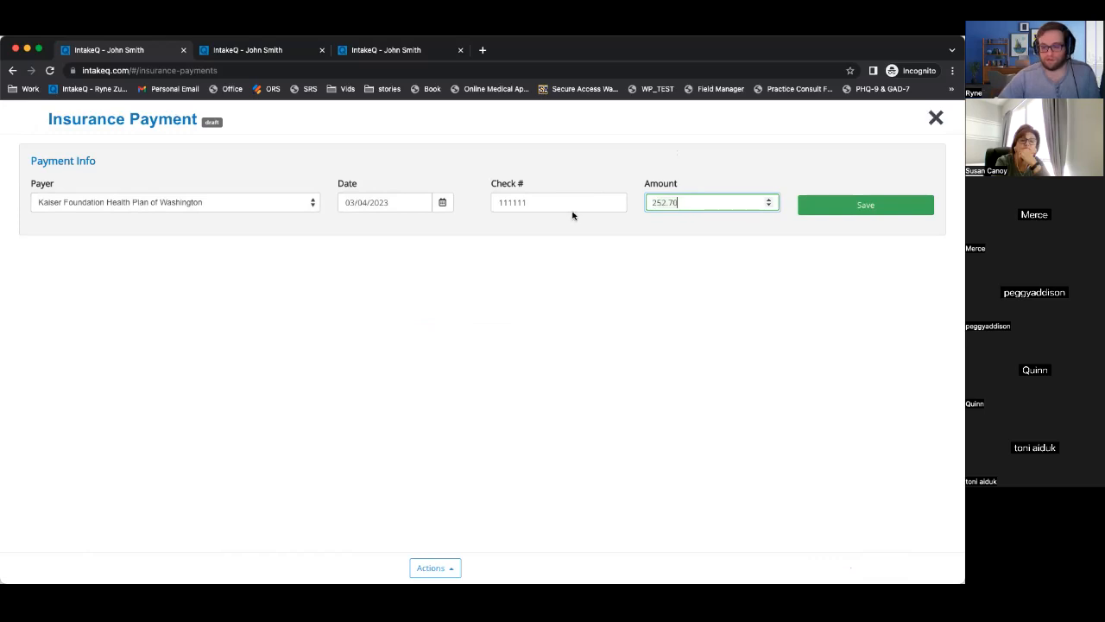
{"action": "key", "text": "ctrl+a"}
{"action": "type", "text": "333"}
{"action": "key", "text": "BackSpace"}
{"action": "type", "text": "0"}
{"action": "key", "text": "Return"}
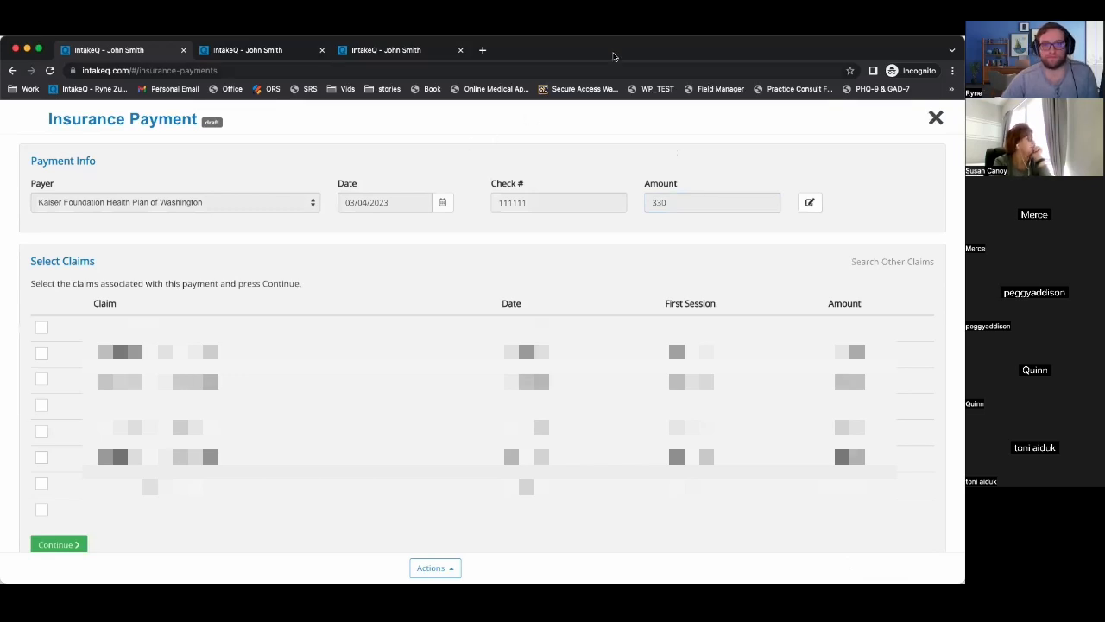
Remove duplicate claims #0555 and #0557 from the payment.
{"action": "scroll", "coordinate": [395, 406], "scroll_direction": "down", "scroll_amount": 3}
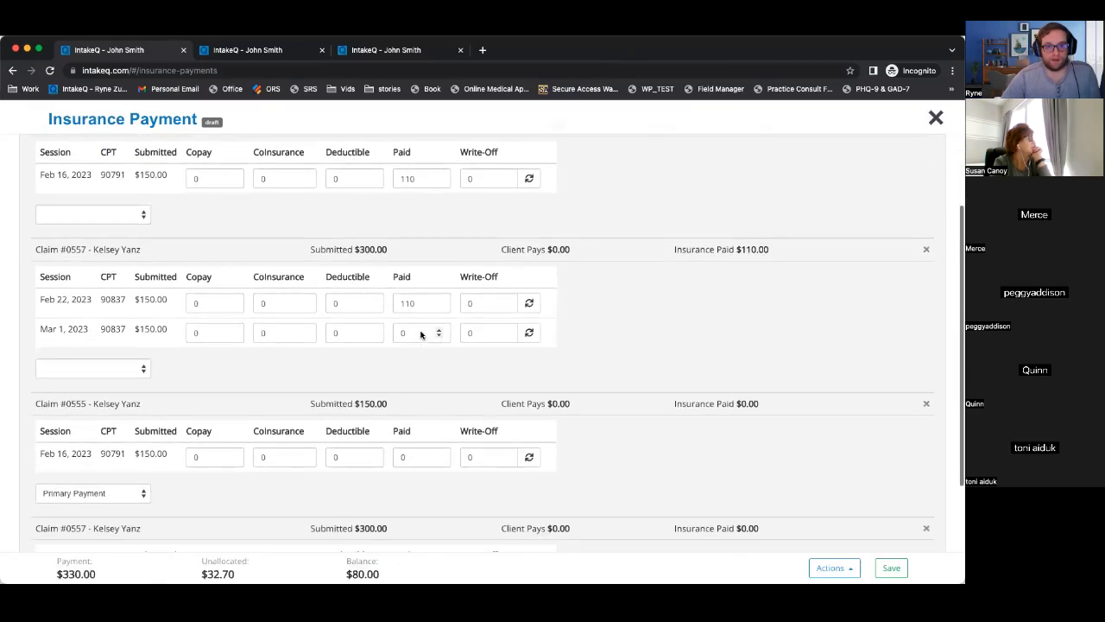
{"action": "scroll", "coordinate": [421, 333], "scroll_direction": "down", "scroll_amount": 1}
{"action": "left_click", "coordinate": [927, 355]}
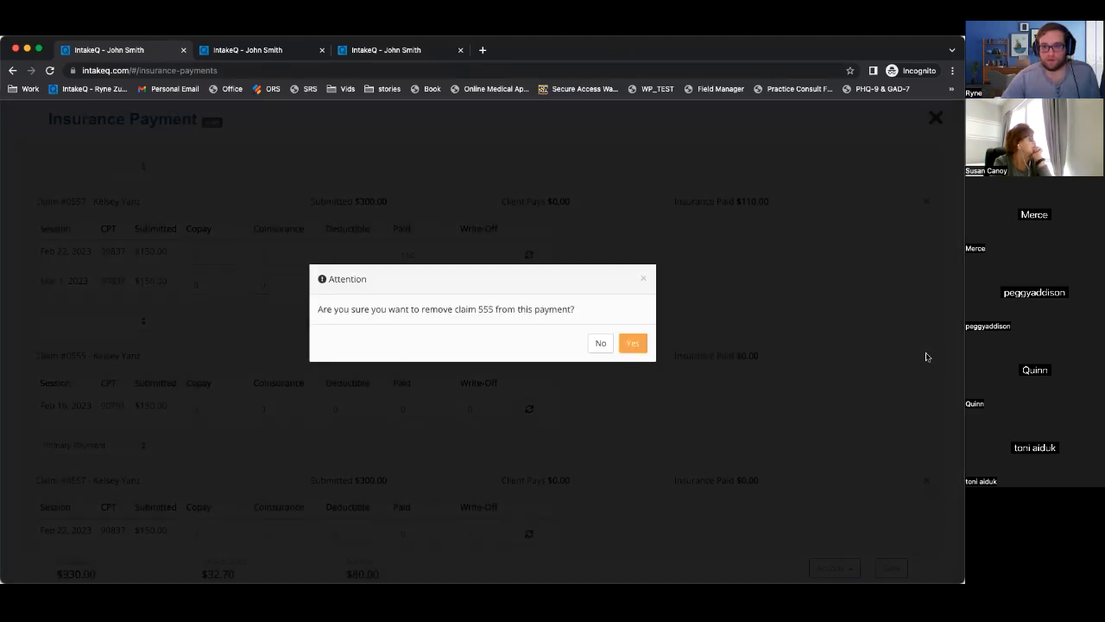
{"action": "left_click", "coordinate": [633, 343]}
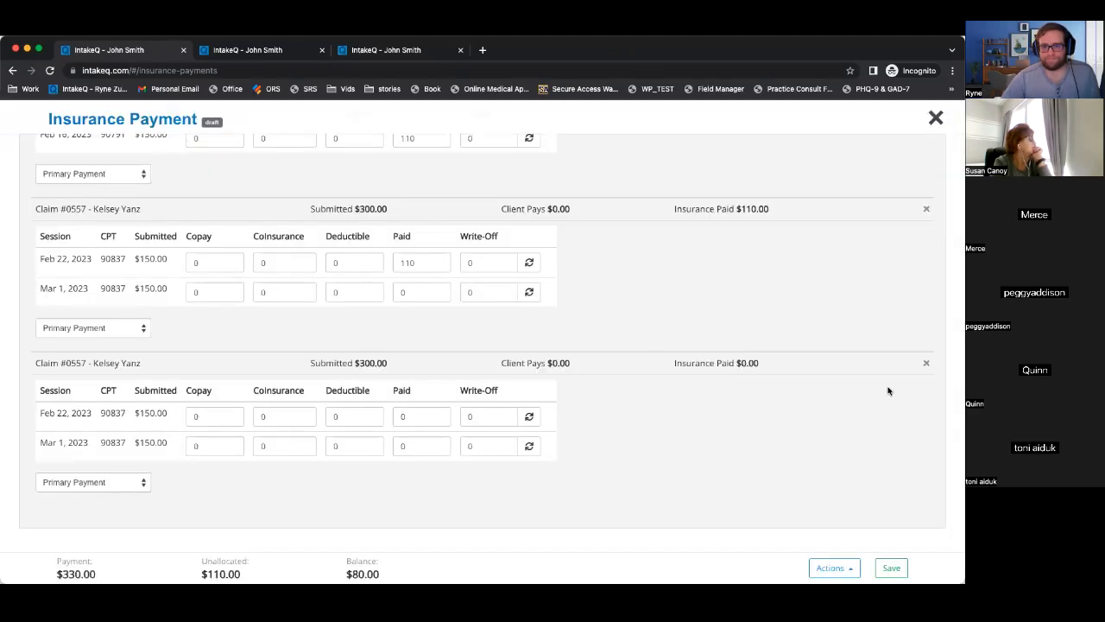
{"action": "left_click", "coordinate": [925, 362]}
{"action": "left_click", "coordinate": [636, 343]}
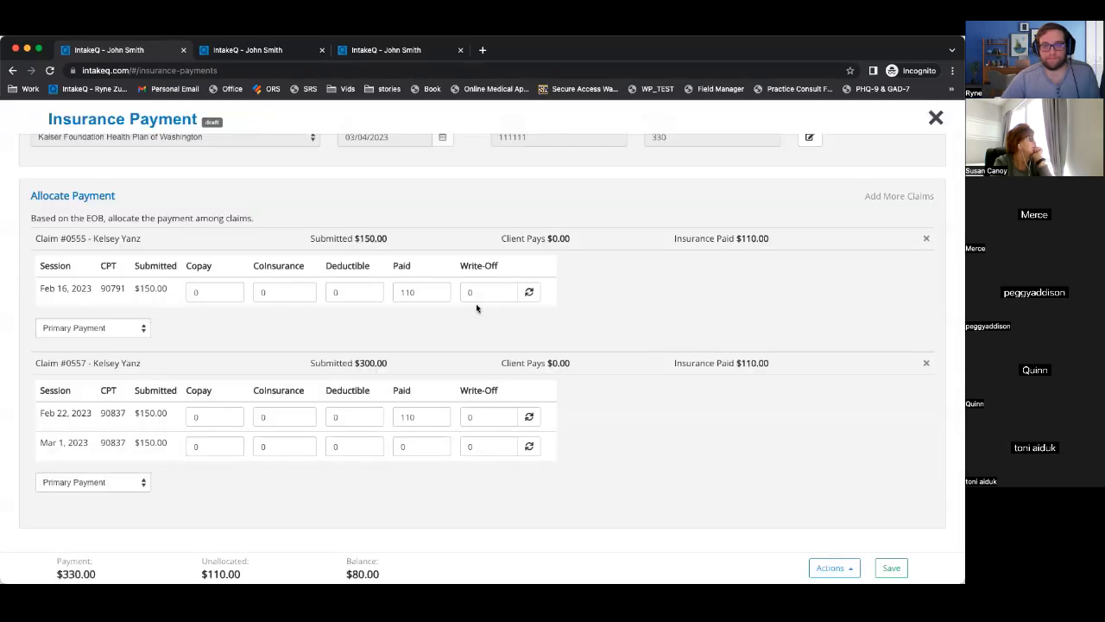
Enter $110 paid for the Mar 1 session, leaving $0.00 unallocated.
{"action": "left_click", "coordinate": [431, 447]}
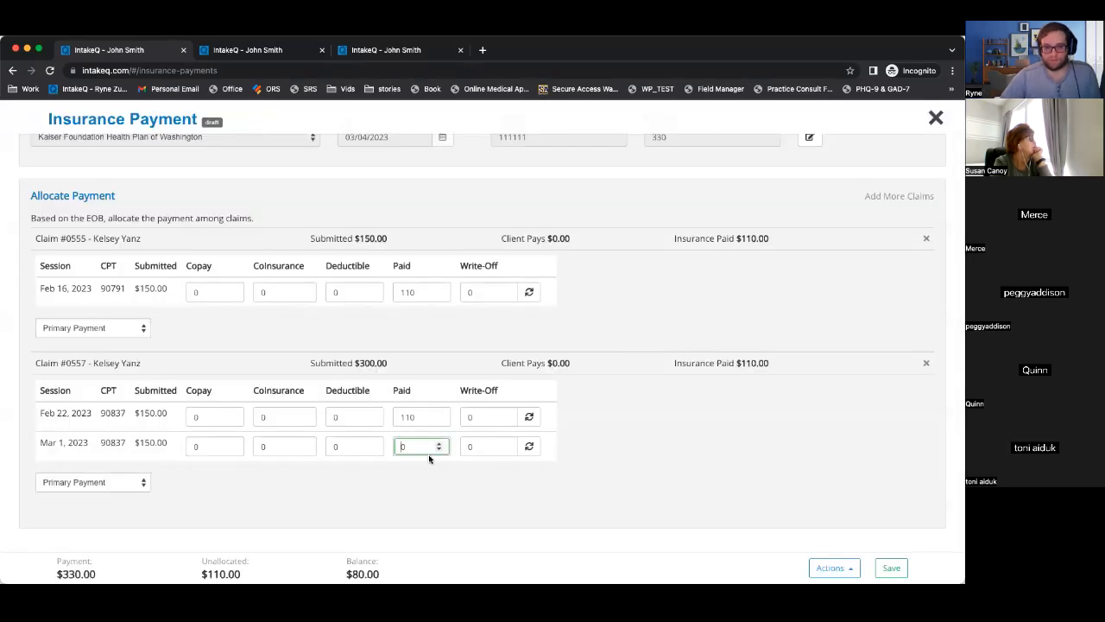
{"action": "type", "text": "110"}
{"action": "left_click", "coordinate": [494, 492]}
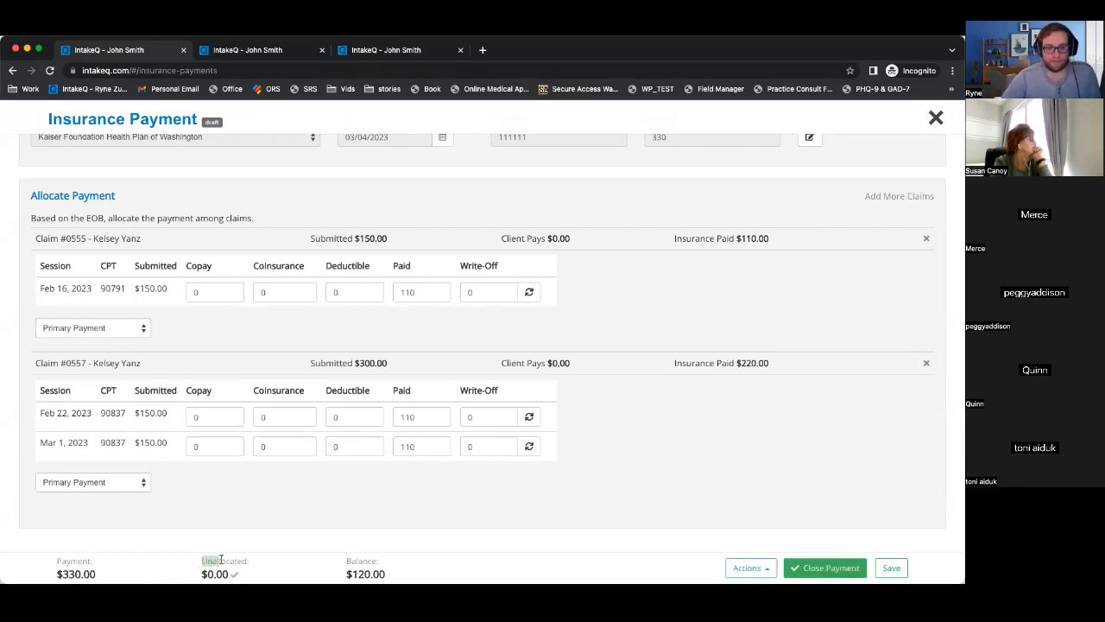
{"action": "mouse_move", "coordinate": [388, 576]}
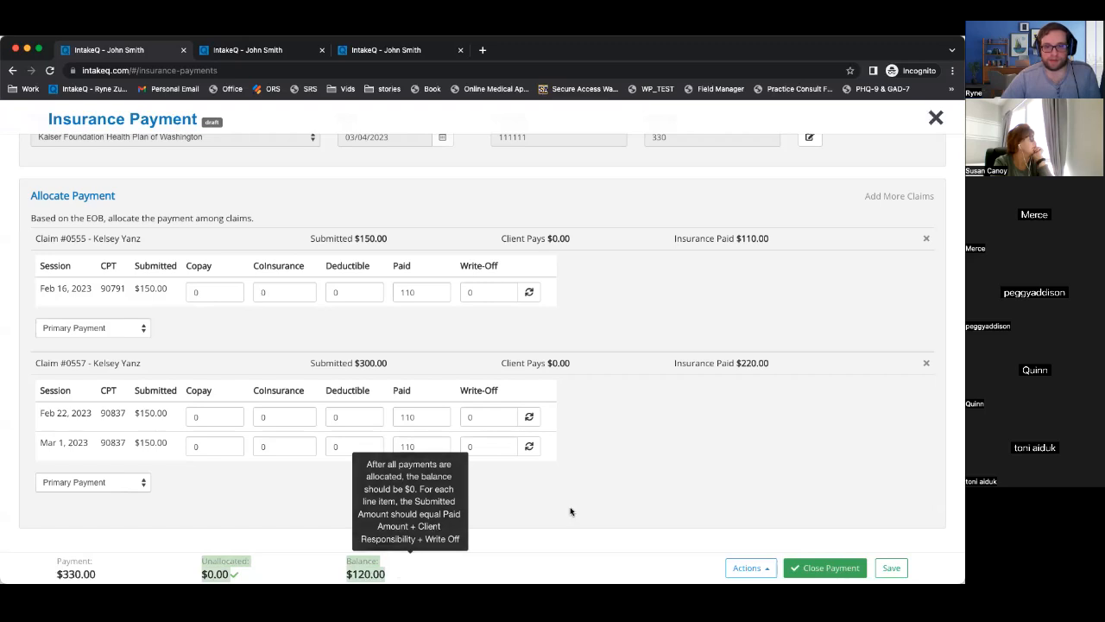
{"action": "scroll", "coordinate": [597, 461], "scroll_direction": "up", "scroll_amount": 1}
{"action": "scroll", "coordinate": [599, 464], "scroll_direction": "down", "scroll_amount": 1}
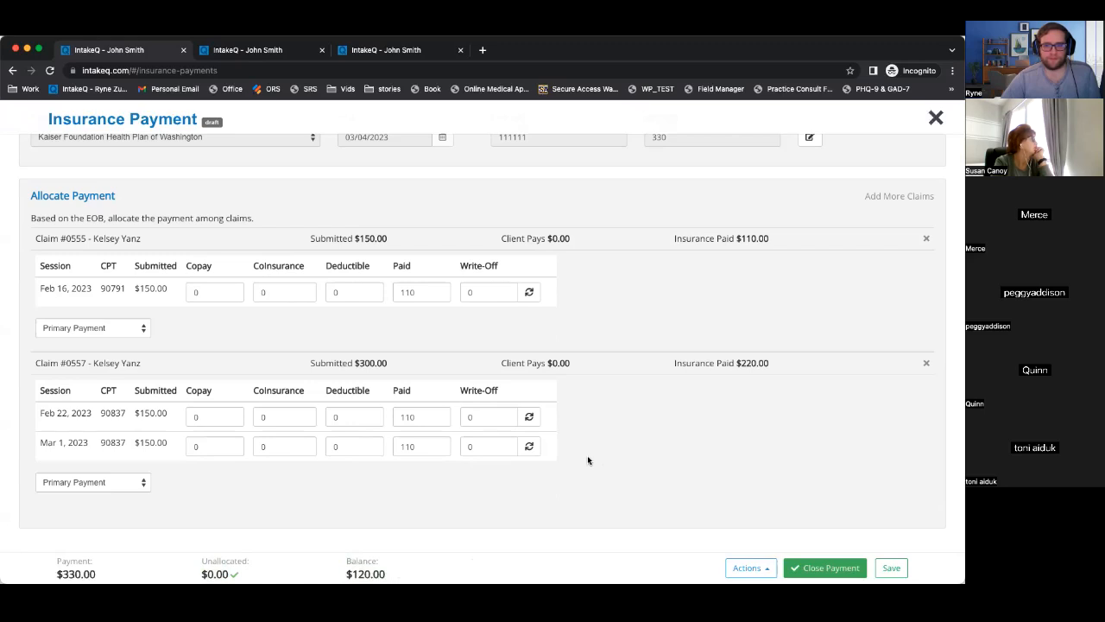
Write off $40 on each of the Feb 16, Feb 22 and Mar 1 sessions.
{"action": "left_click", "coordinate": [475, 293]}
{"action": "type", "text": "40"}
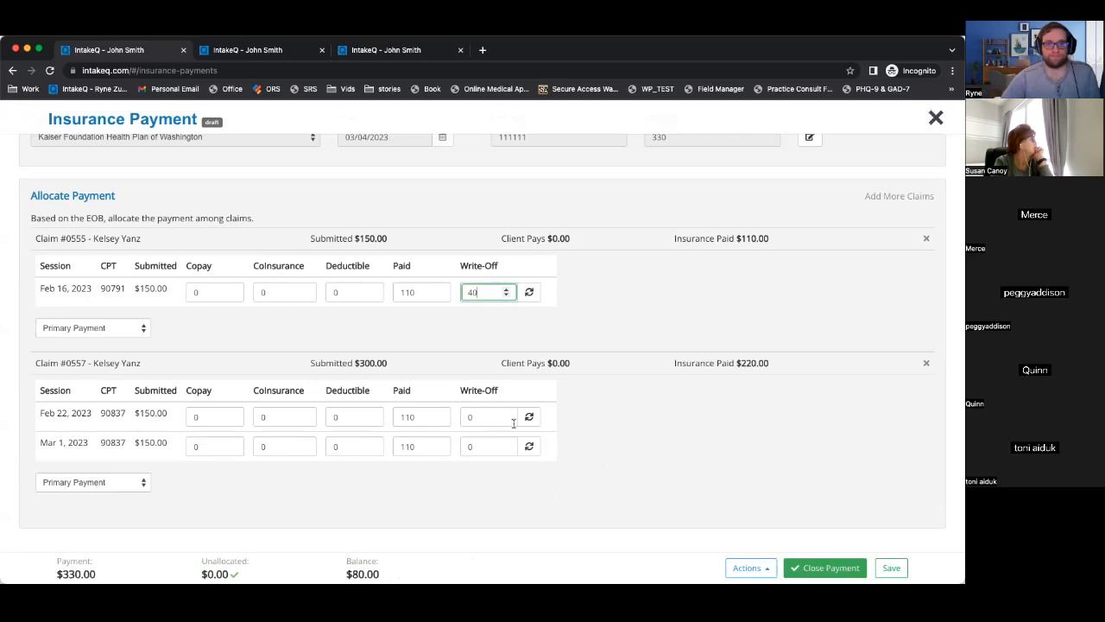
{"action": "left_click", "coordinate": [486, 423]}
{"action": "type", "text": "40"}
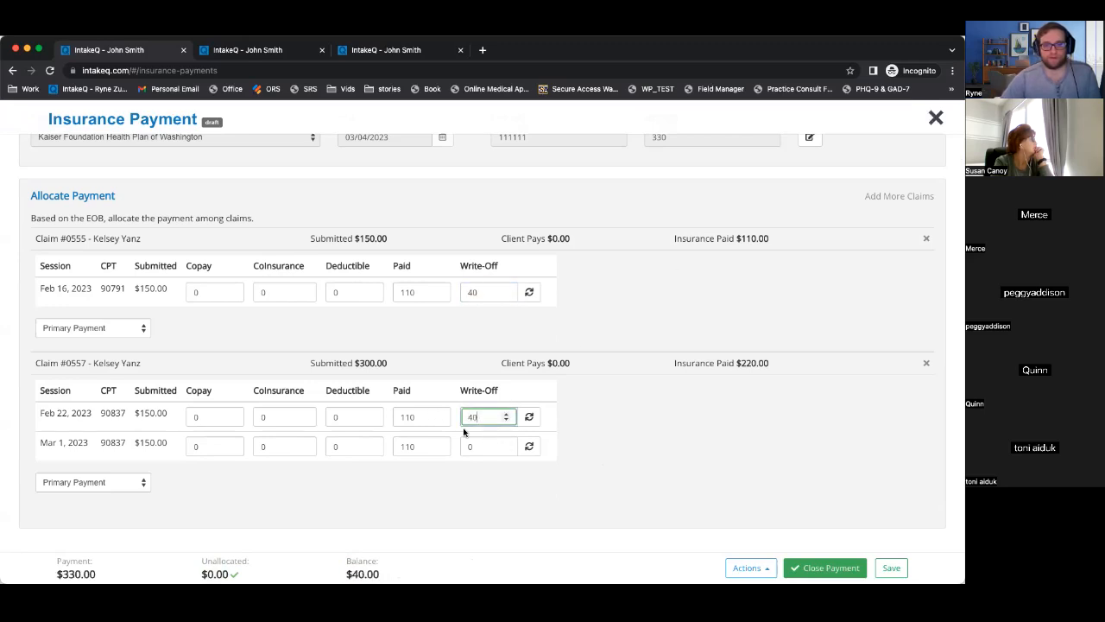
{"action": "left_click", "coordinate": [484, 448]}
{"action": "type", "text": "40"}
{"action": "left_click", "coordinate": [592, 451]}
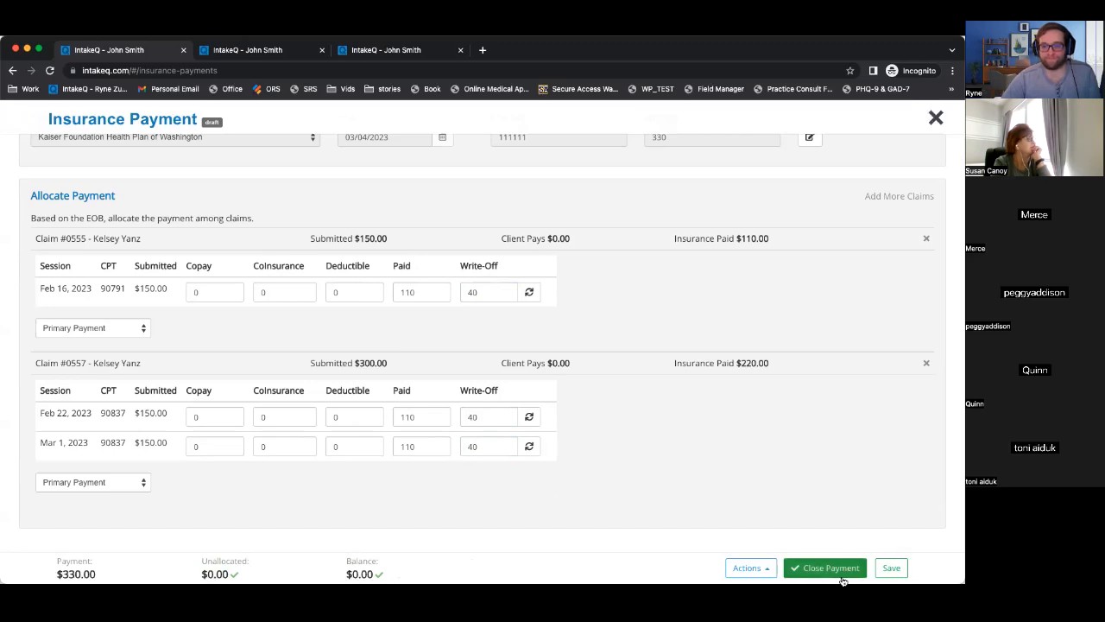
Close the zero-balance $330 Kaiser payment and start a new blank insurance payment.
{"action": "left_click_drag", "start_coordinate": [208, 562], "coordinate": [382, 575]}
{"action": "left_click", "coordinate": [383, 576]}
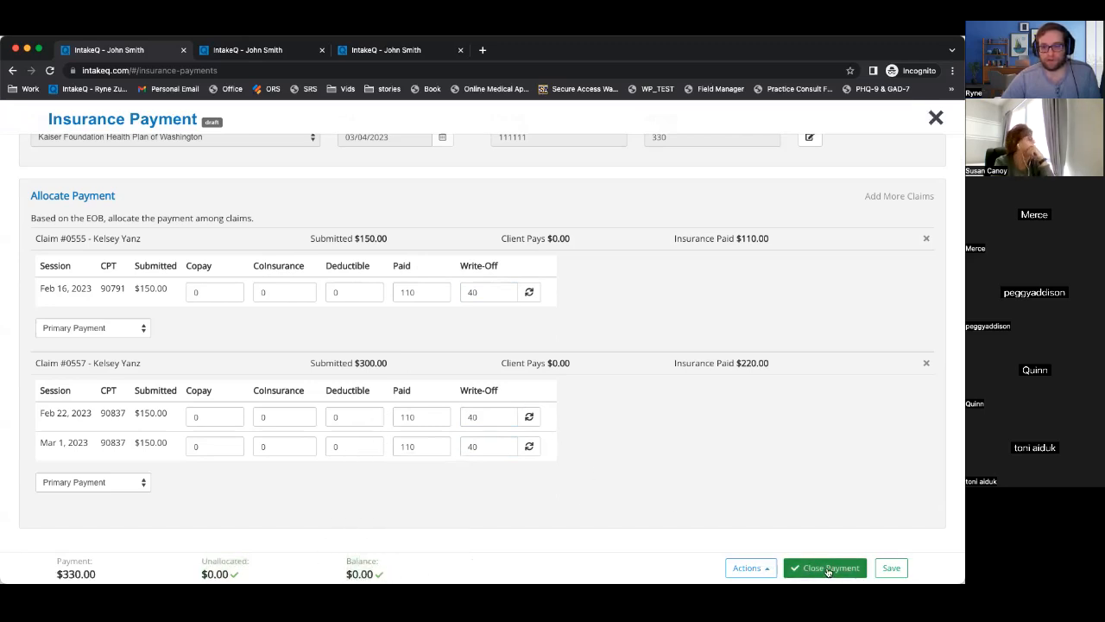
{"action": "left_click", "coordinate": [827, 570]}
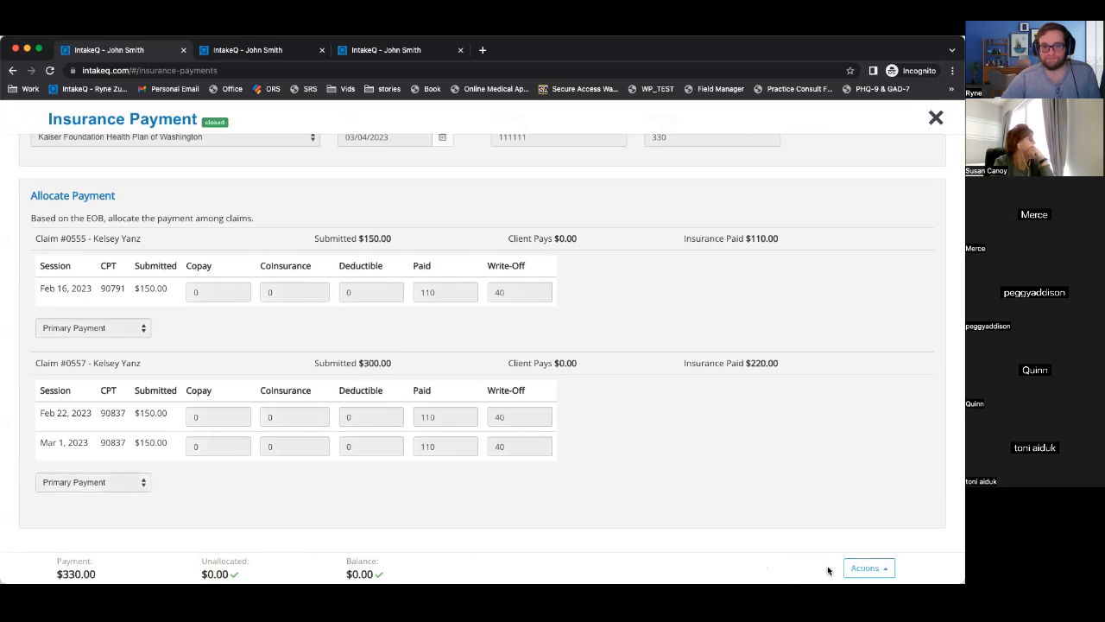
{"action": "left_click", "coordinate": [935, 119]}
{"action": "left_click", "coordinate": [762, 337]}
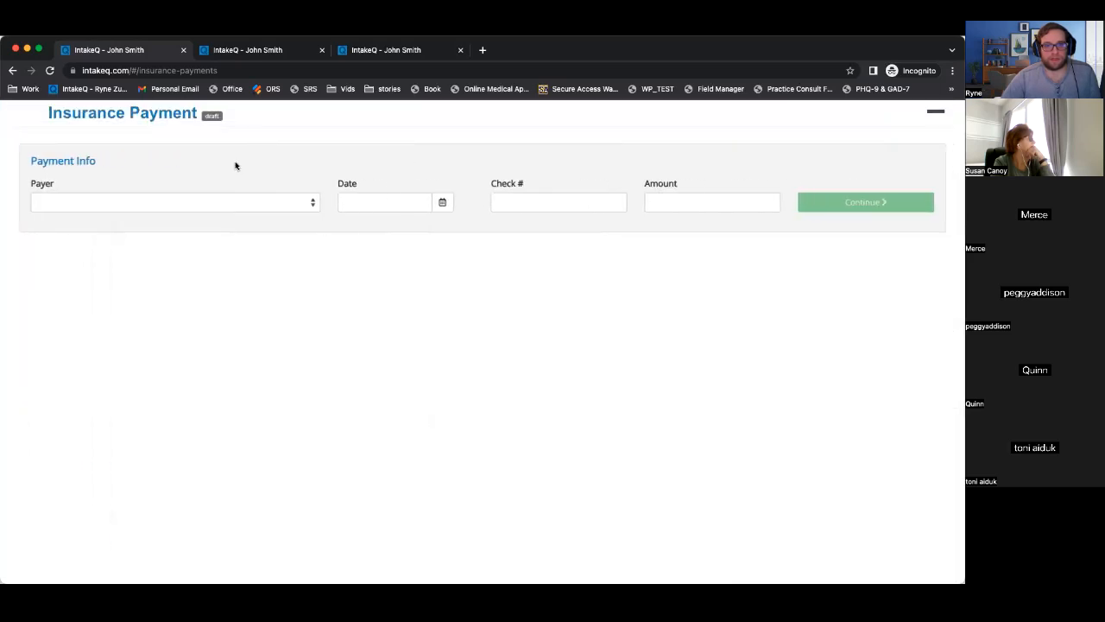
Fill in payer First Choice Health Network (FCHN), date 03/04/2023 and amount 126.35 to list claims.
{"action": "left_click", "coordinate": [185, 203]}
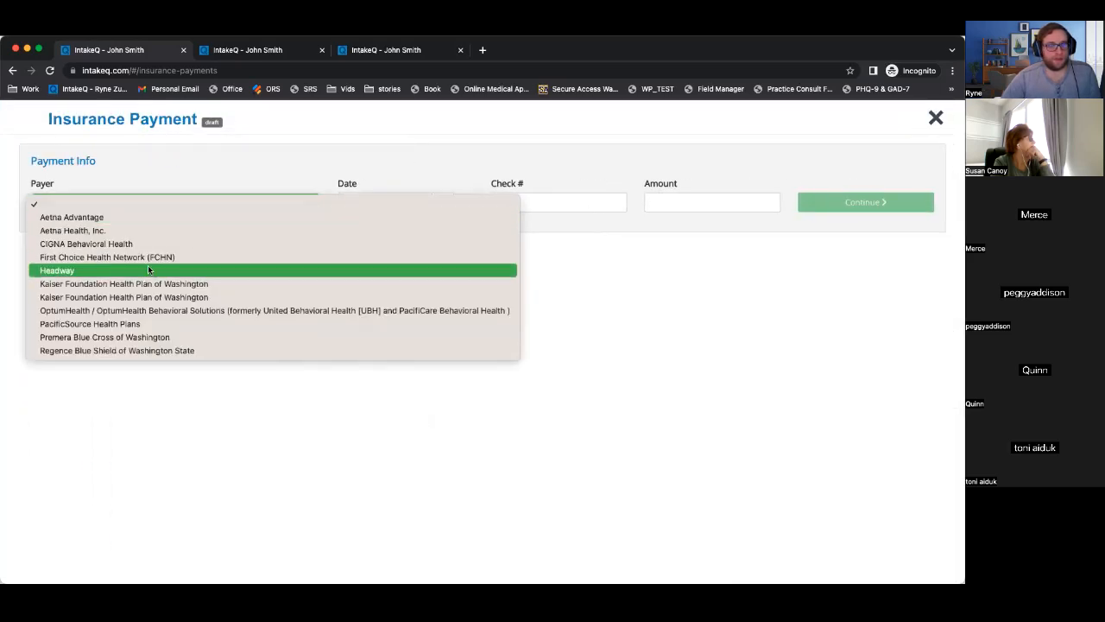
{"action": "left_click", "coordinate": [144, 259]}
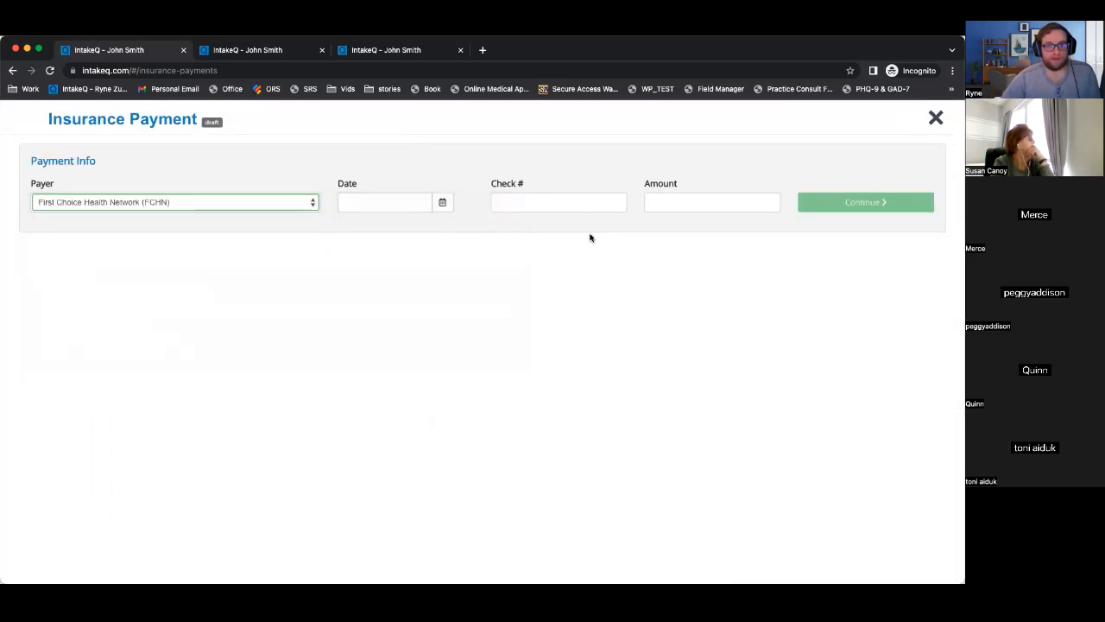
{"action": "left_click", "coordinate": [443, 203]}
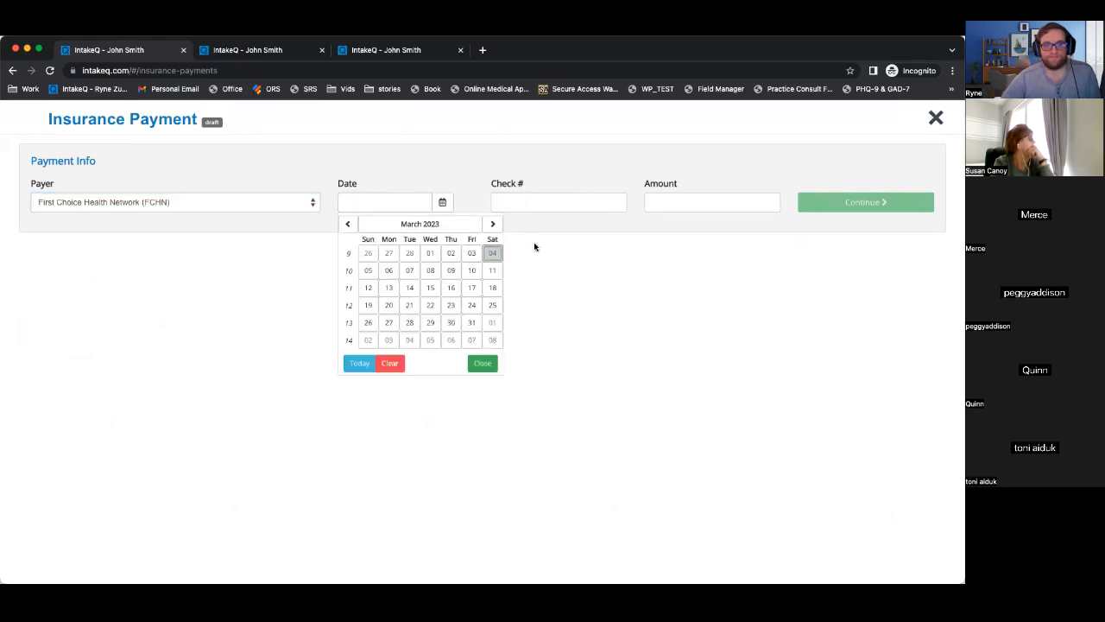
{"action": "left_click", "coordinate": [489, 253]}
{"action": "left_click", "coordinate": [676, 202]}
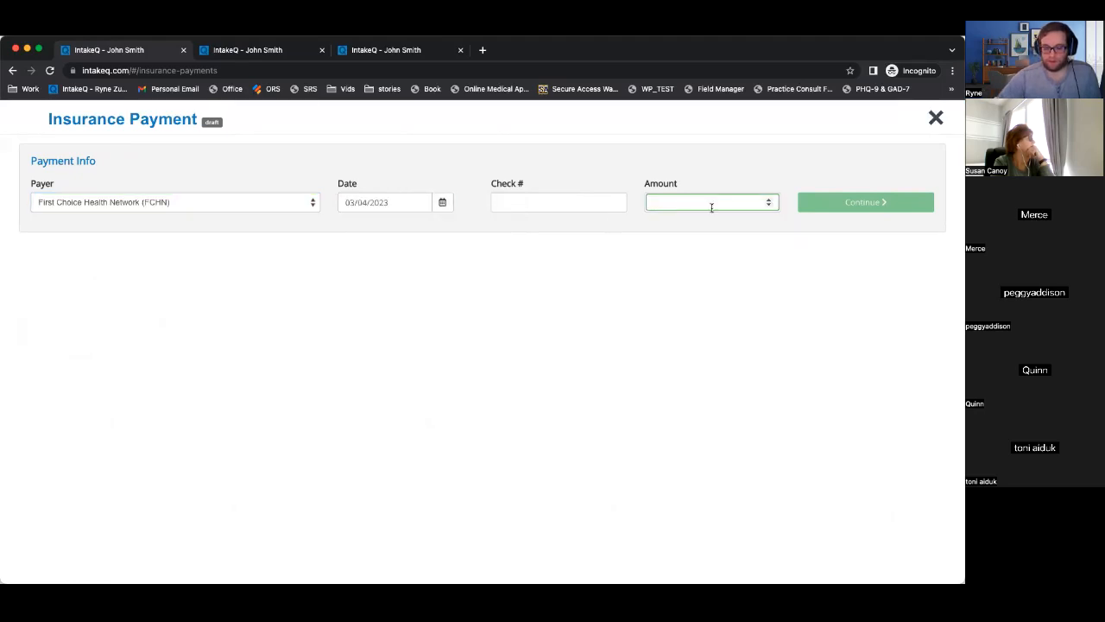
{"action": "type", "text": "126.35"}
{"action": "key", "text": "Return"}
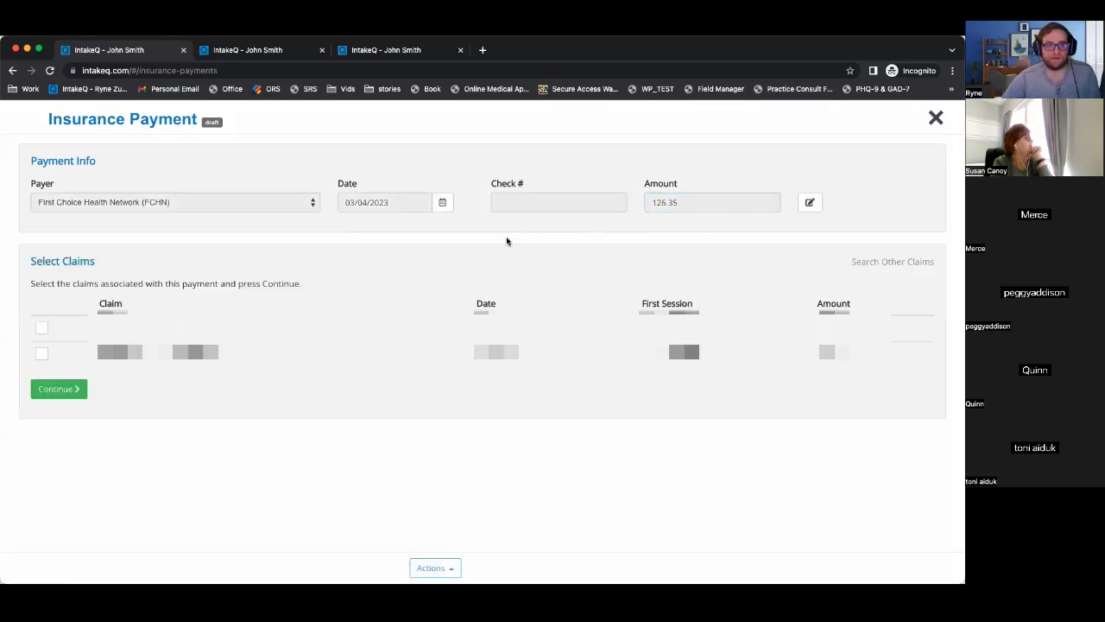
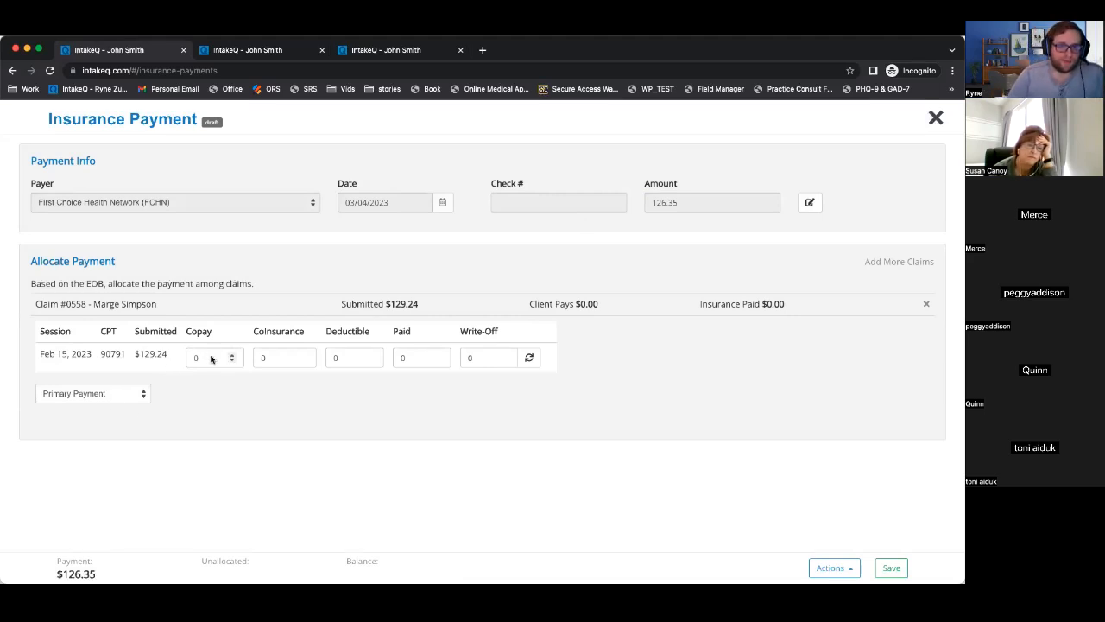
Enter a $15 copay and $114.24 paid on the Feb 15 claim line, then unlock the payment amount.
{"action": "left_click", "coordinate": [285, 358]}
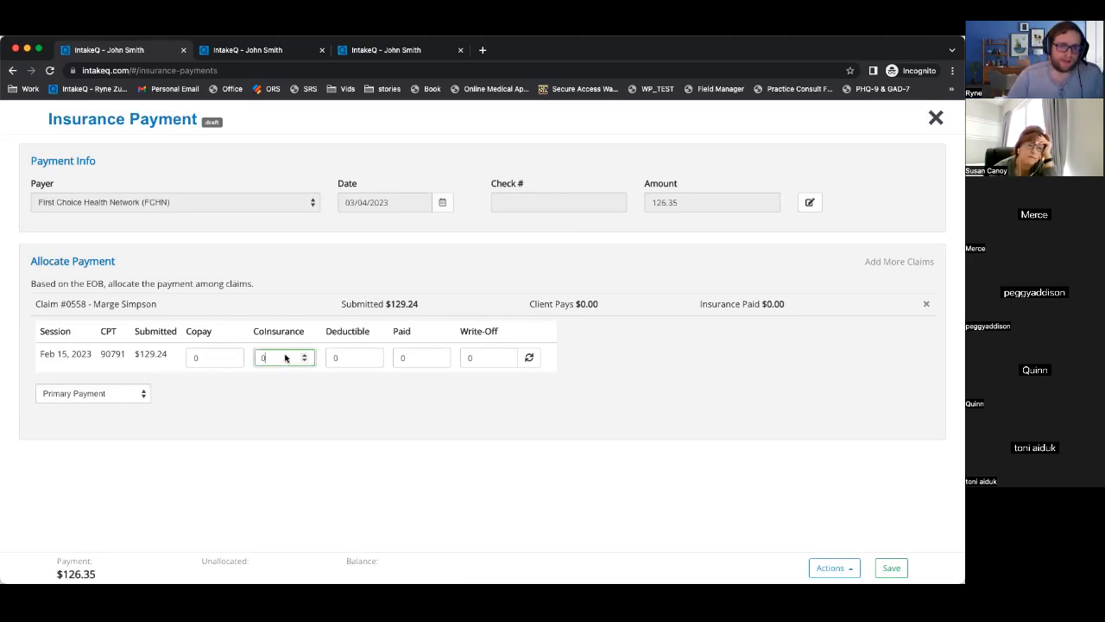
{"action": "left_click", "coordinate": [209, 357]}
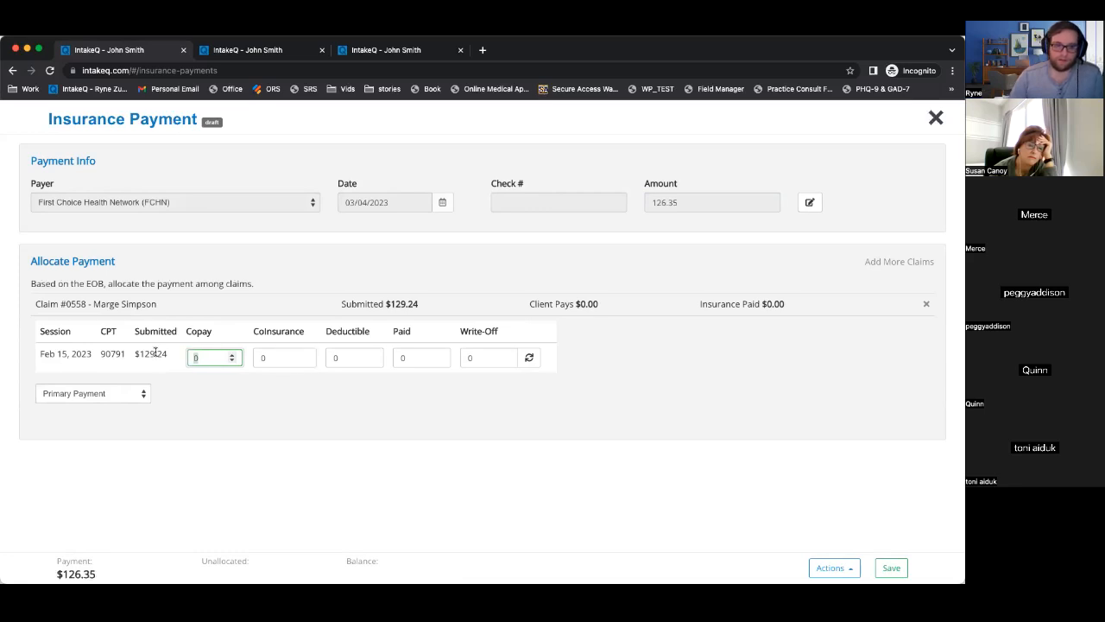
{"action": "type", "text": "15"}
{"action": "left_click", "coordinate": [423, 358]}
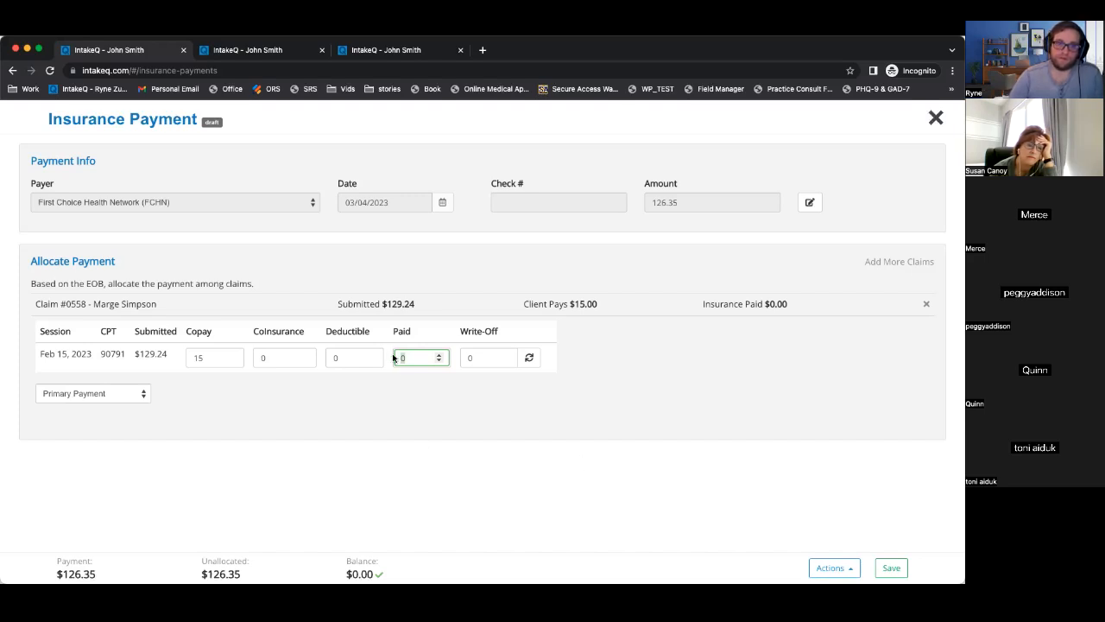
{"action": "type", "text": "114.24"}
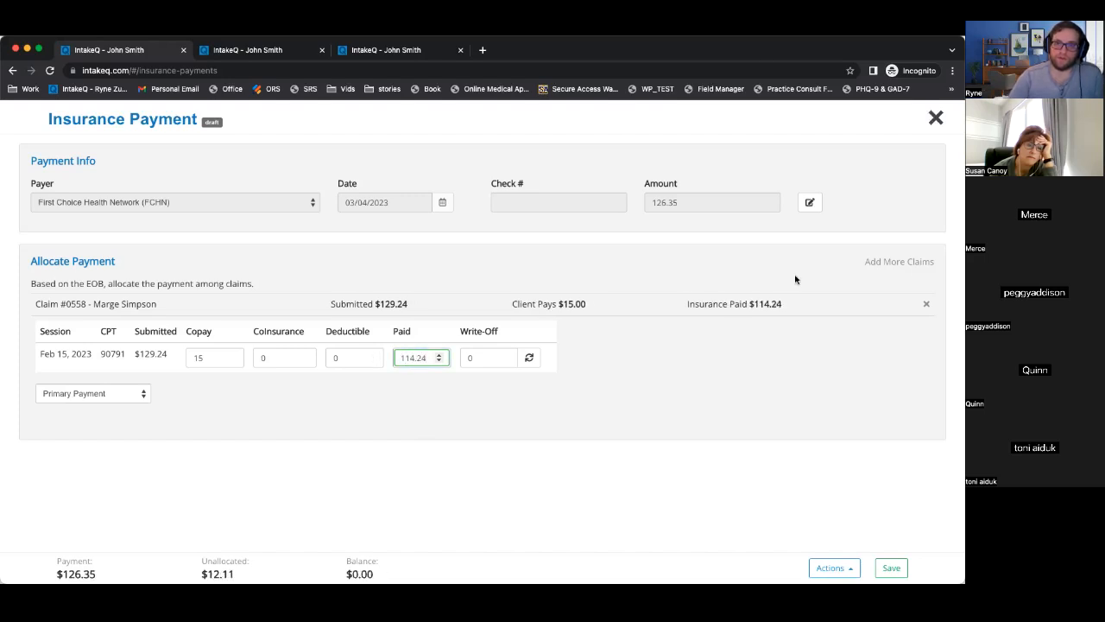
{"action": "left_click", "coordinate": [808, 202]}
Change the payment amount to 114.24 and drop the duplicate second claim from the allocation.
{"action": "type", "text": "114.24"}
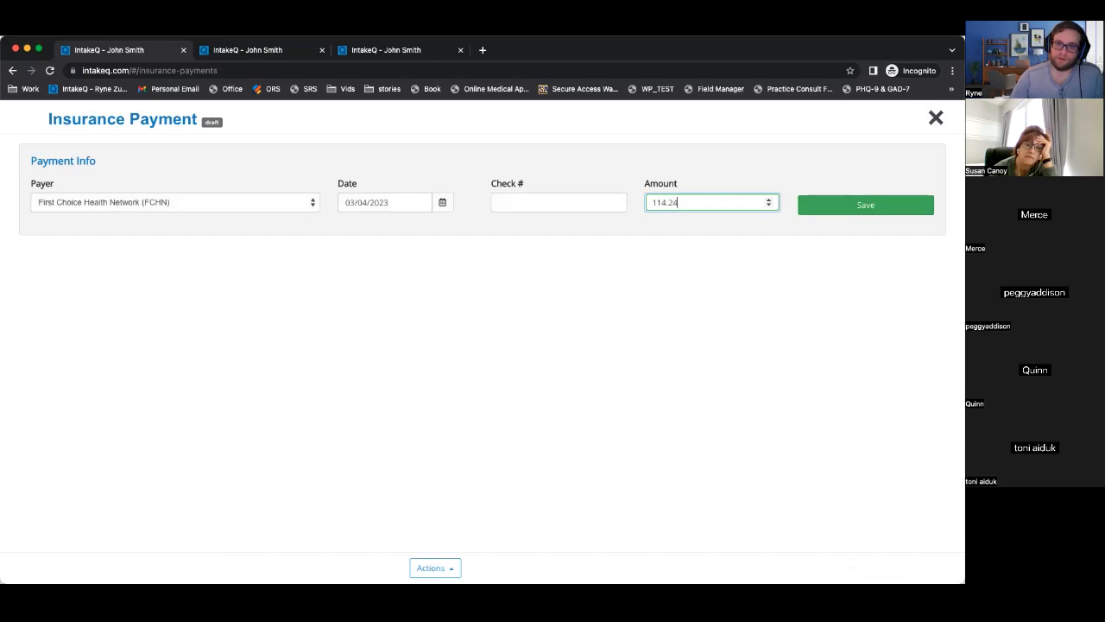
{"action": "key", "text": "Return"}
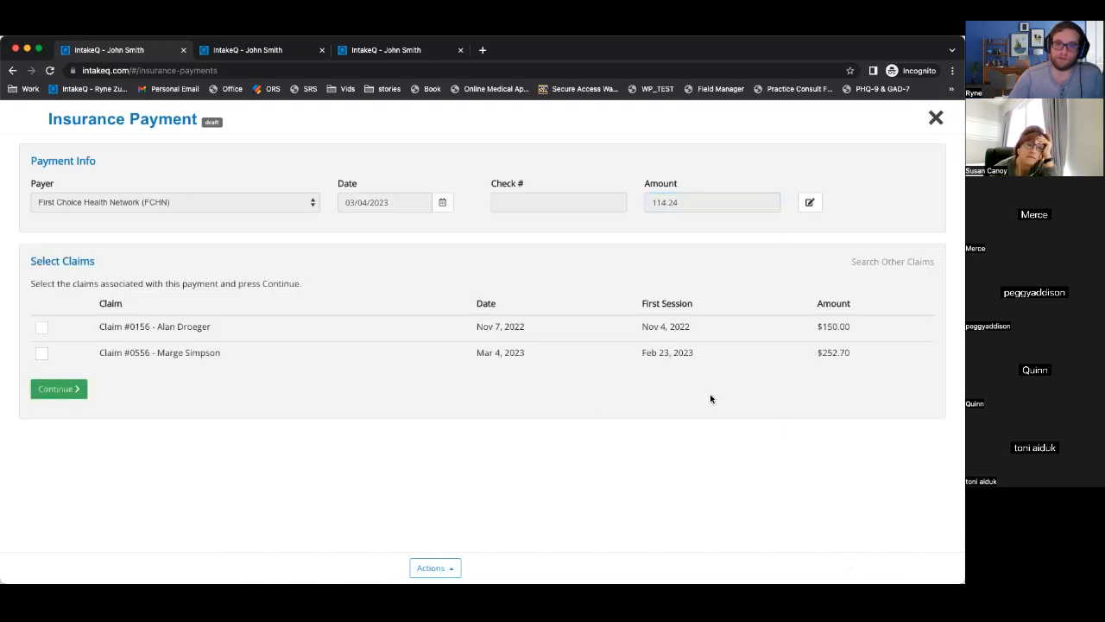
{"action": "left_click", "coordinate": [69, 391]}
{"action": "scroll", "coordinate": [419, 445], "scroll_direction": "down", "scroll_amount": 1}
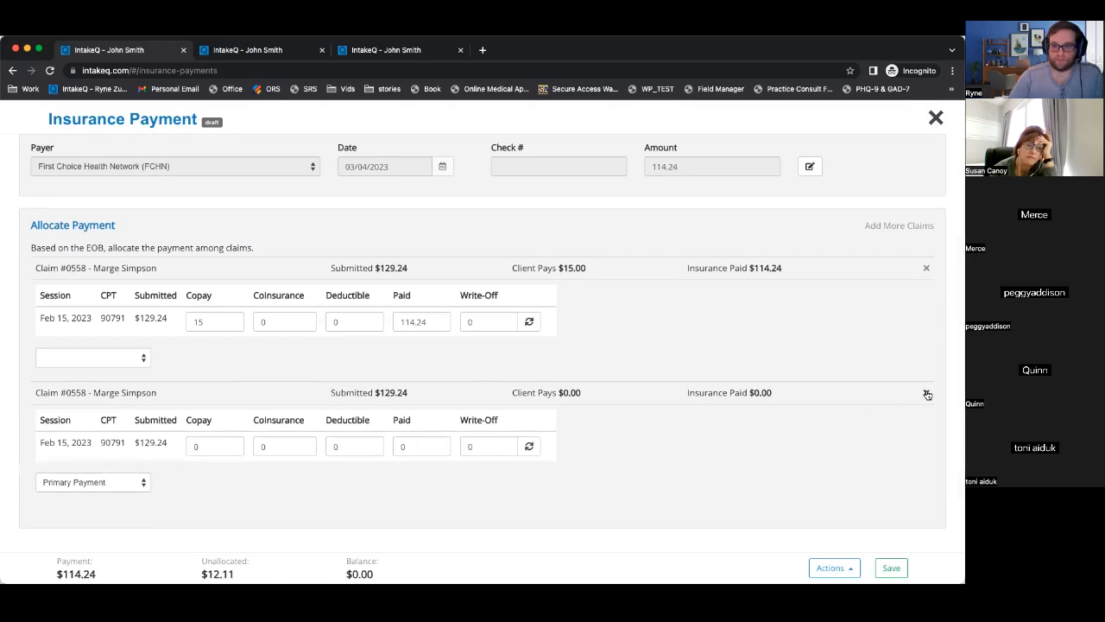
{"action": "left_click", "coordinate": [926, 392]}
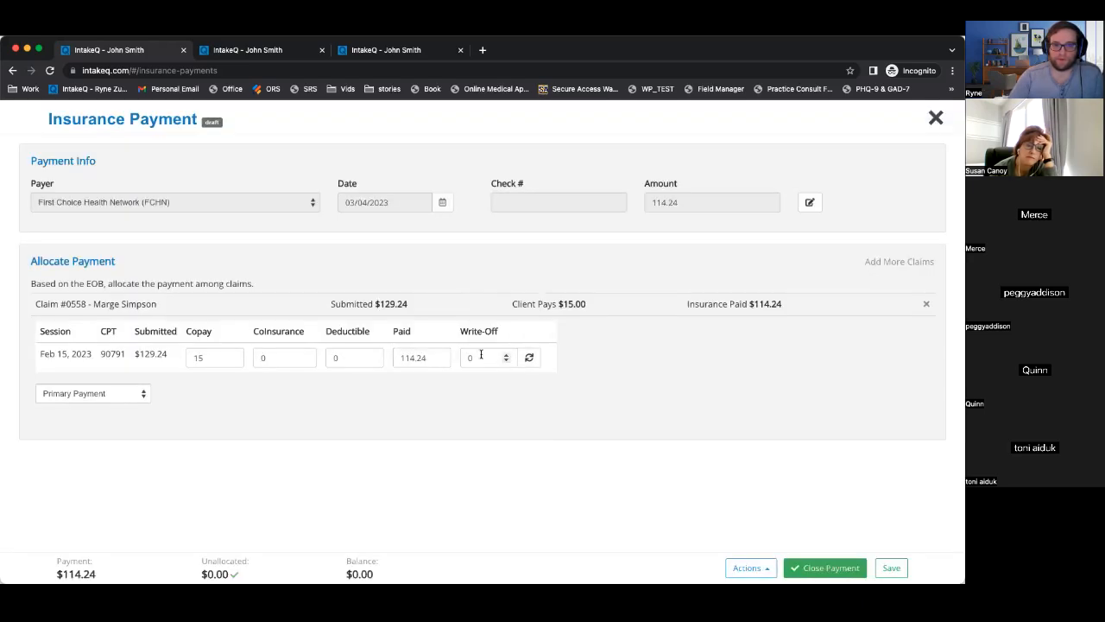
{"action": "left_click", "coordinate": [483, 357]}
{"action": "left_click", "coordinate": [432, 437]}
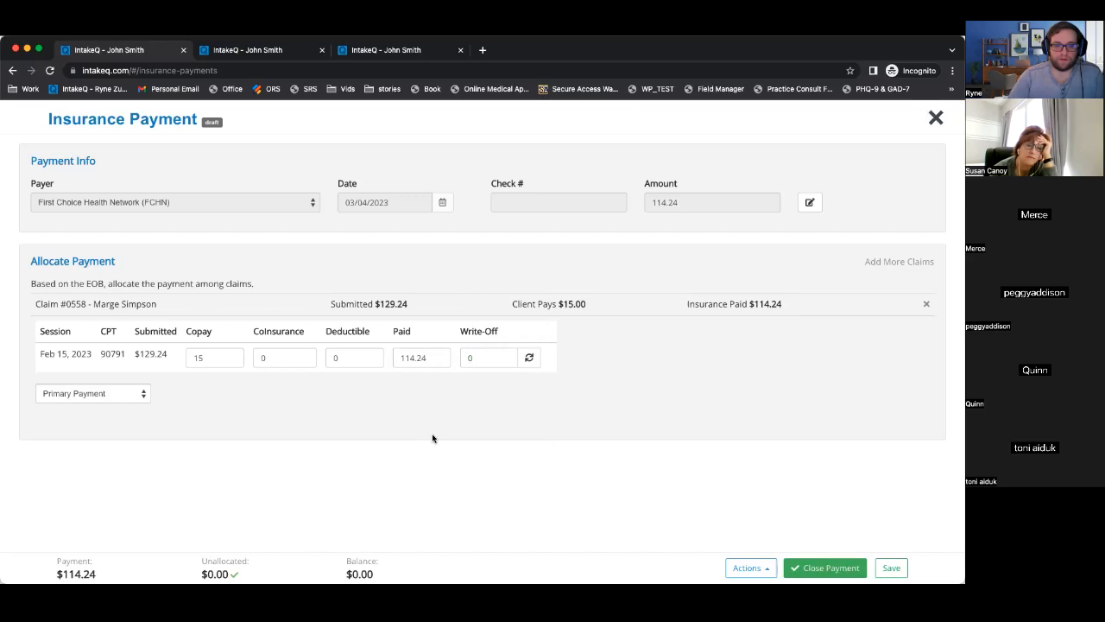
Review the unallocated, balance and $129.24 submitted totals, then close the payment and exit.
{"action": "left_click_drag", "start_coordinate": [196, 566], "coordinate": [389, 572]}
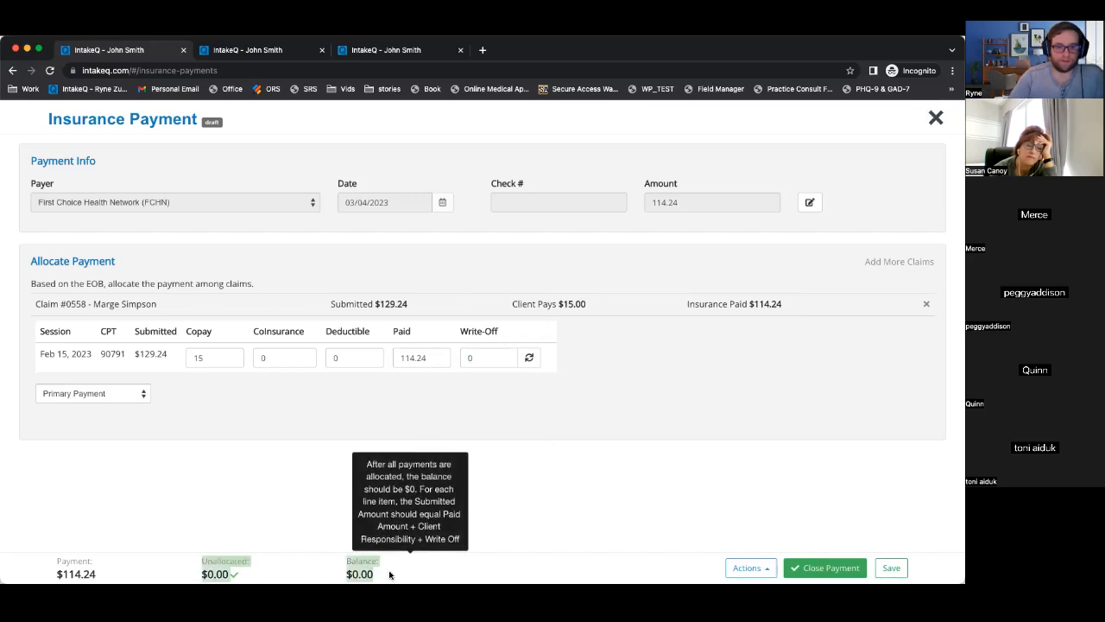
{"action": "left_click", "coordinate": [552, 475]}
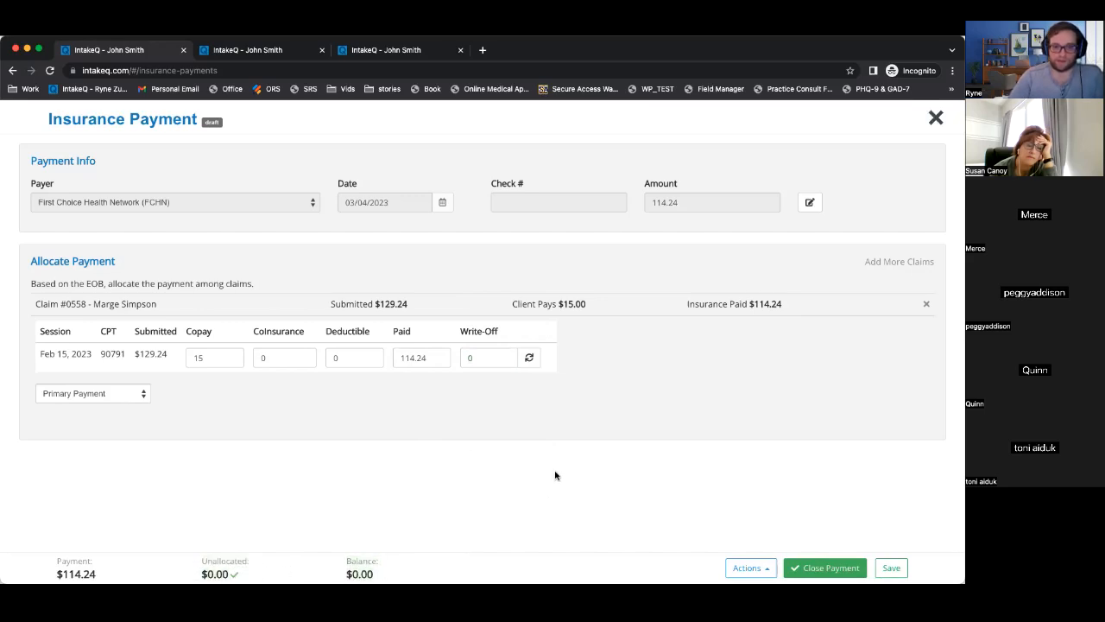
{"action": "left_click", "coordinate": [481, 357]}
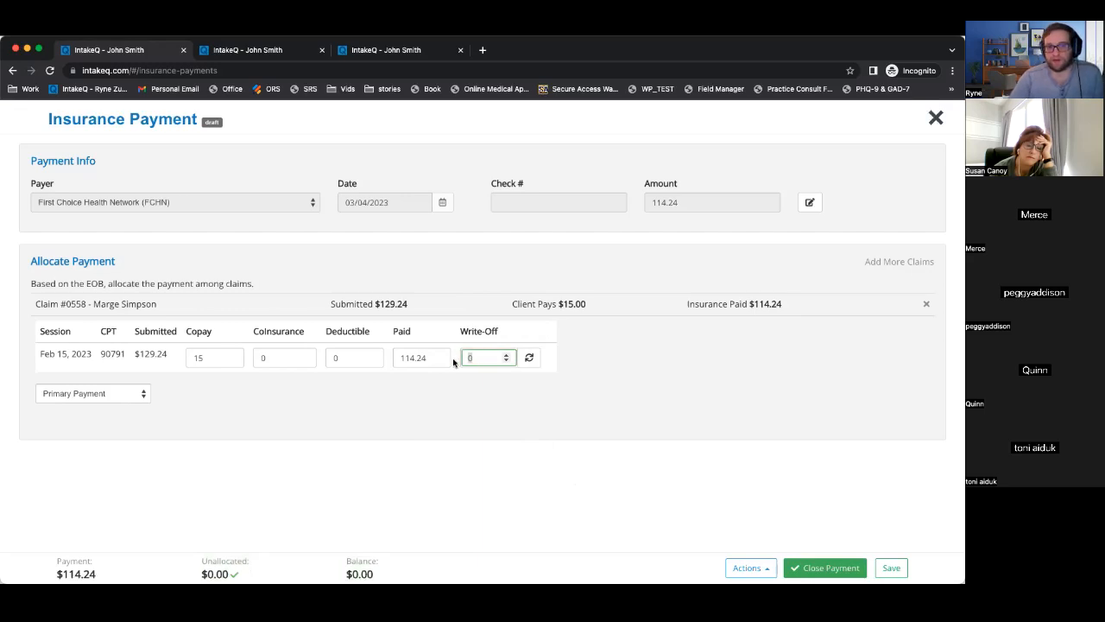
{"action": "left_click_drag", "start_coordinate": [135, 353], "coordinate": [167, 357]}
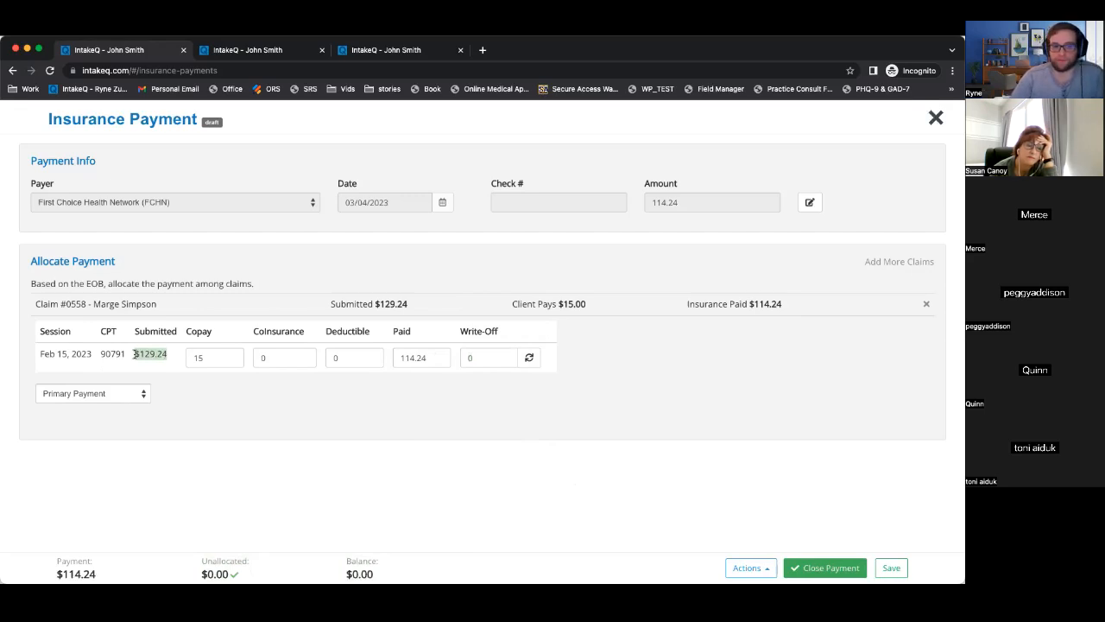
{"action": "left_click", "coordinate": [136, 354]}
{"action": "left_click_drag", "start_coordinate": [136, 354], "coordinate": [166, 355]}
{"action": "left_click", "coordinate": [173, 360]}
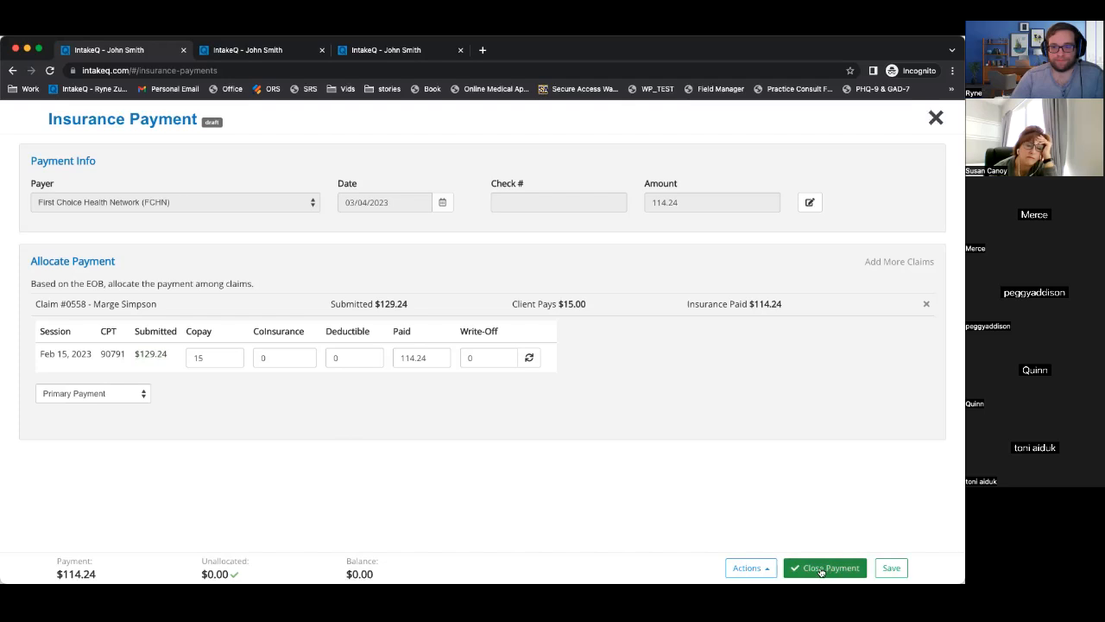
{"action": "left_click", "coordinate": [824, 569]}
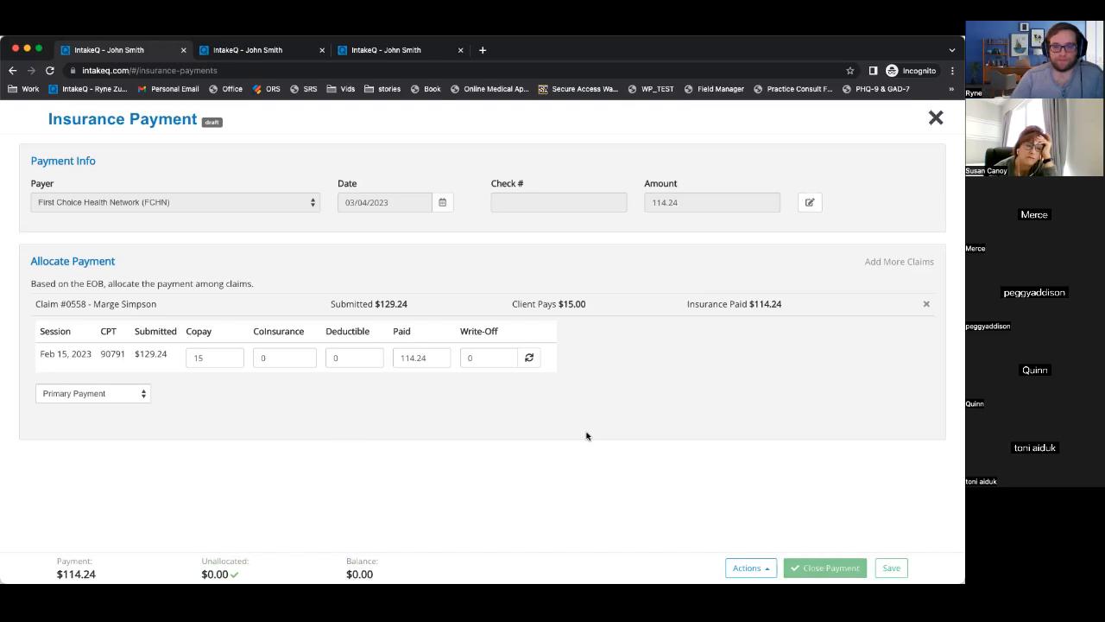
{"action": "left_click", "coordinate": [936, 118]}
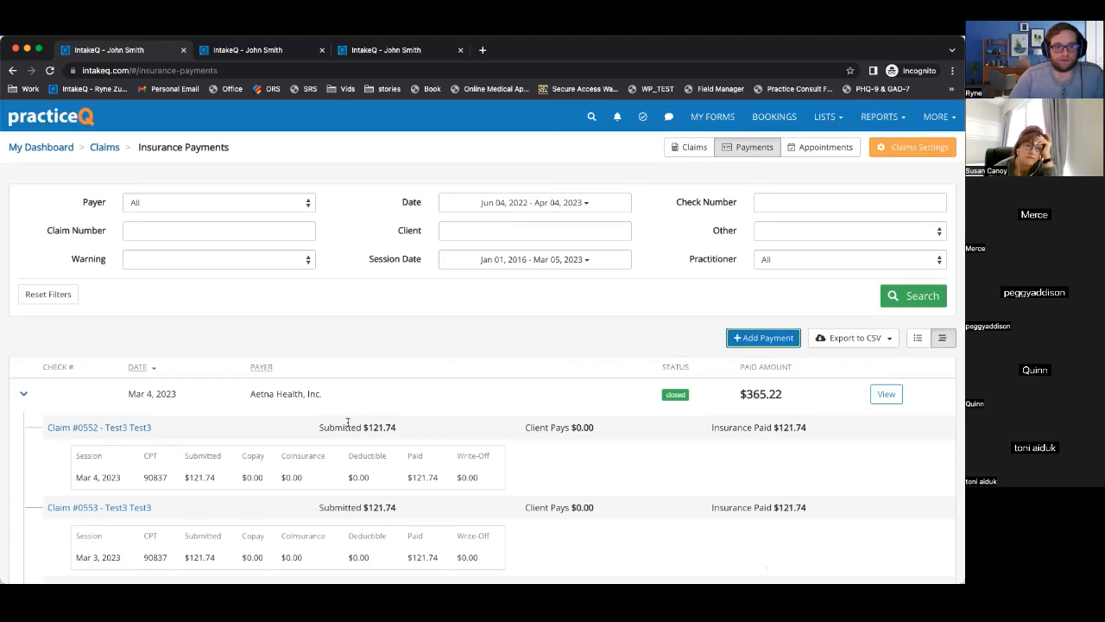
Collapse the Aetna and FCHN payment rows, expand the closed $114.24 FCHN payment, then go to Bookings.
{"action": "scroll", "coordinate": [348, 422], "scroll_direction": "down", "scroll_amount": 5}
{"action": "left_click", "coordinate": [24, 194]}
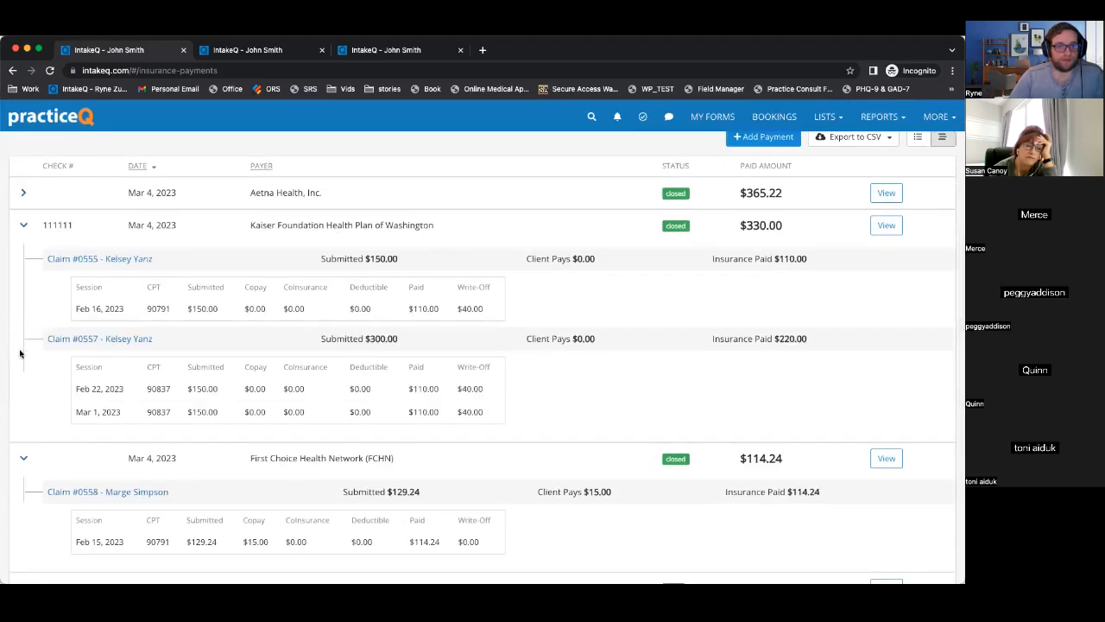
{"action": "left_click", "coordinate": [24, 457]}
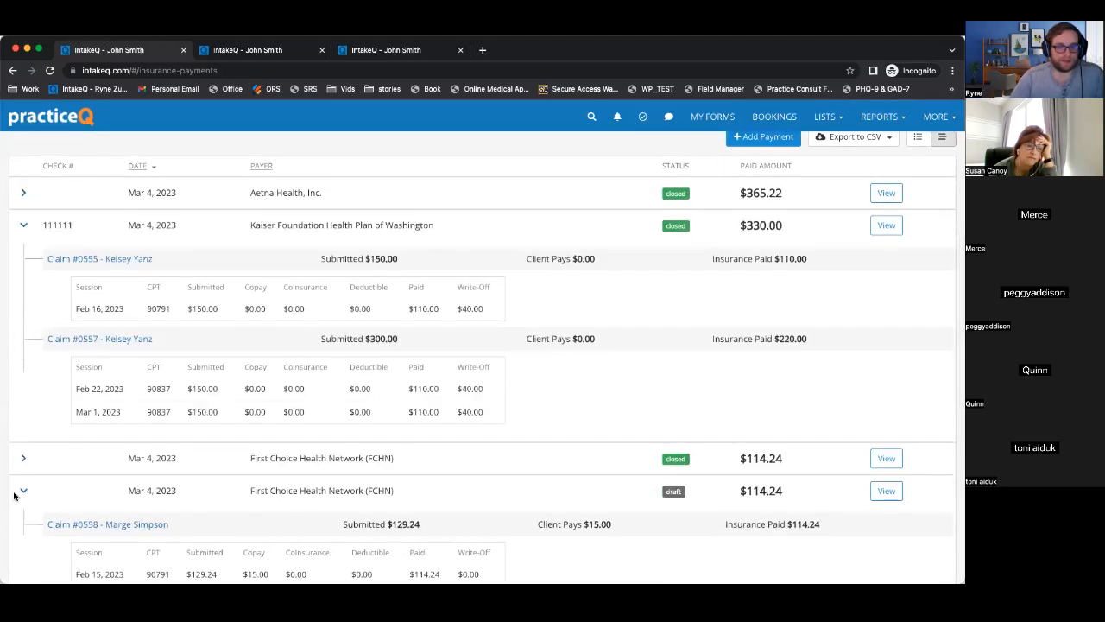
{"action": "left_click", "coordinate": [24, 491]}
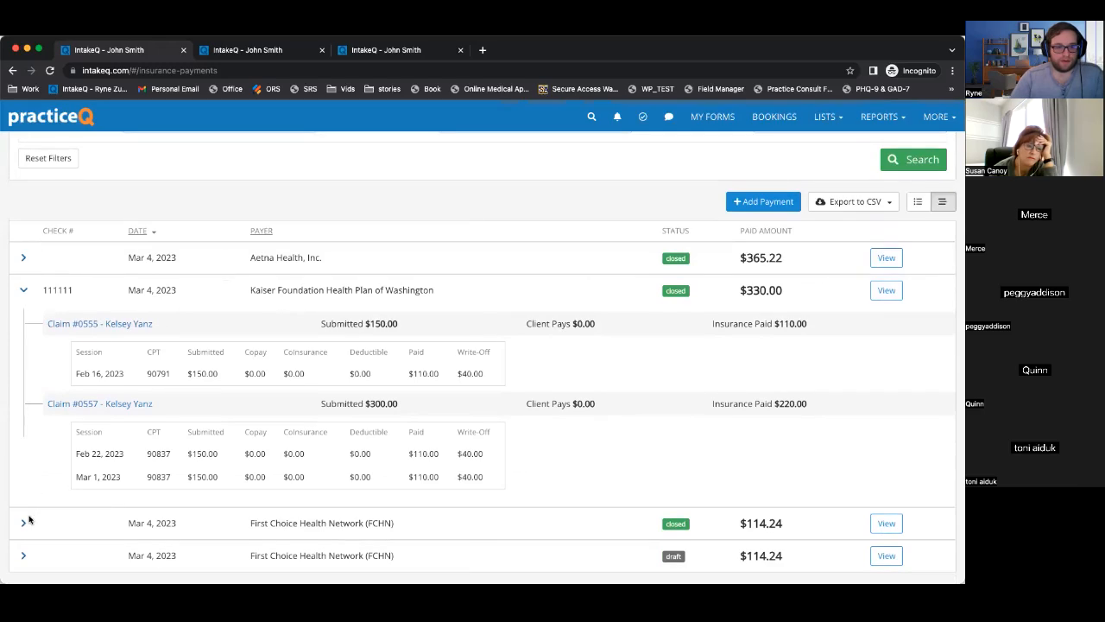
{"action": "left_click", "coordinate": [24, 522]}
{"action": "scroll", "coordinate": [310, 415], "scroll_direction": "down", "scroll_amount": 2}
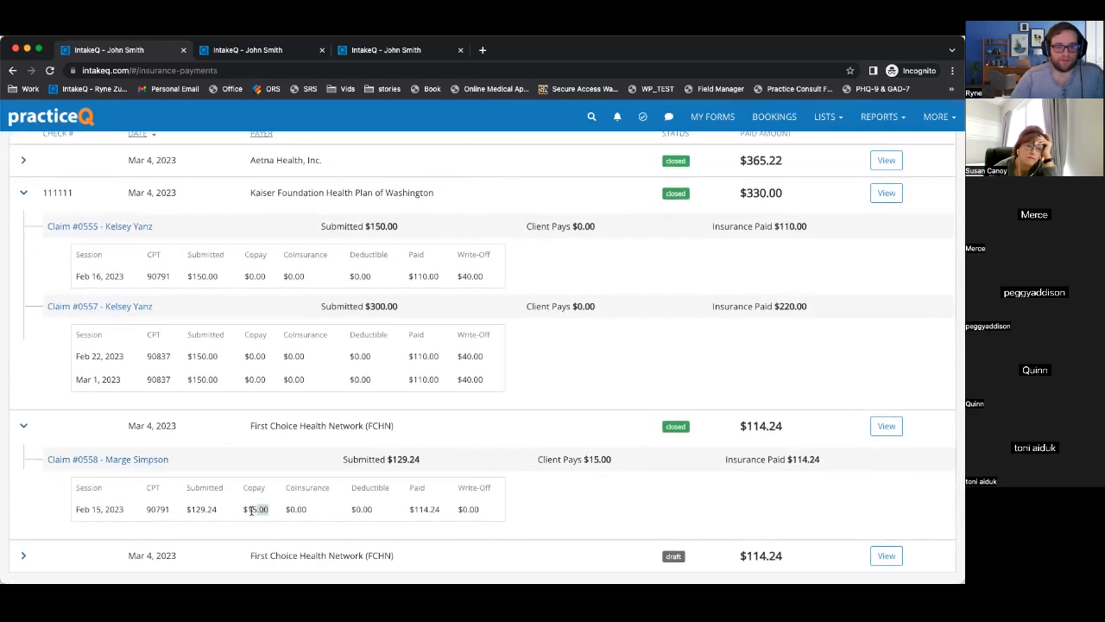
{"action": "left_click", "coordinate": [777, 117]}
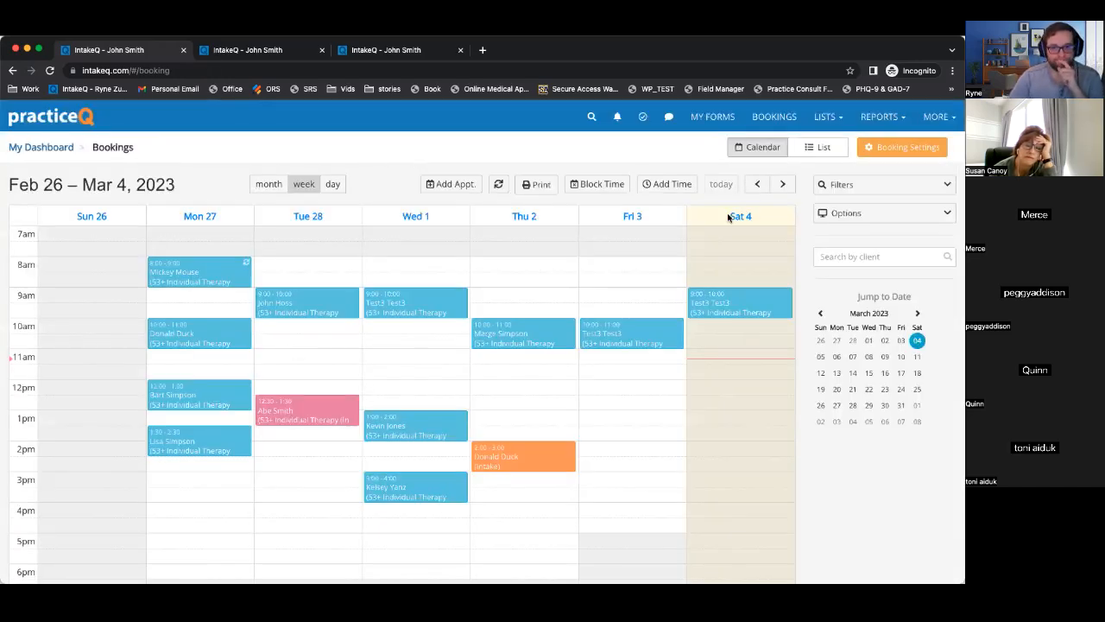
Step the bookings calendar back to Feb 12–18, then forward to Feb 19–25.
{"action": "left_click", "coordinate": [757, 184]}
{"action": "left_click", "coordinate": [757, 185]}
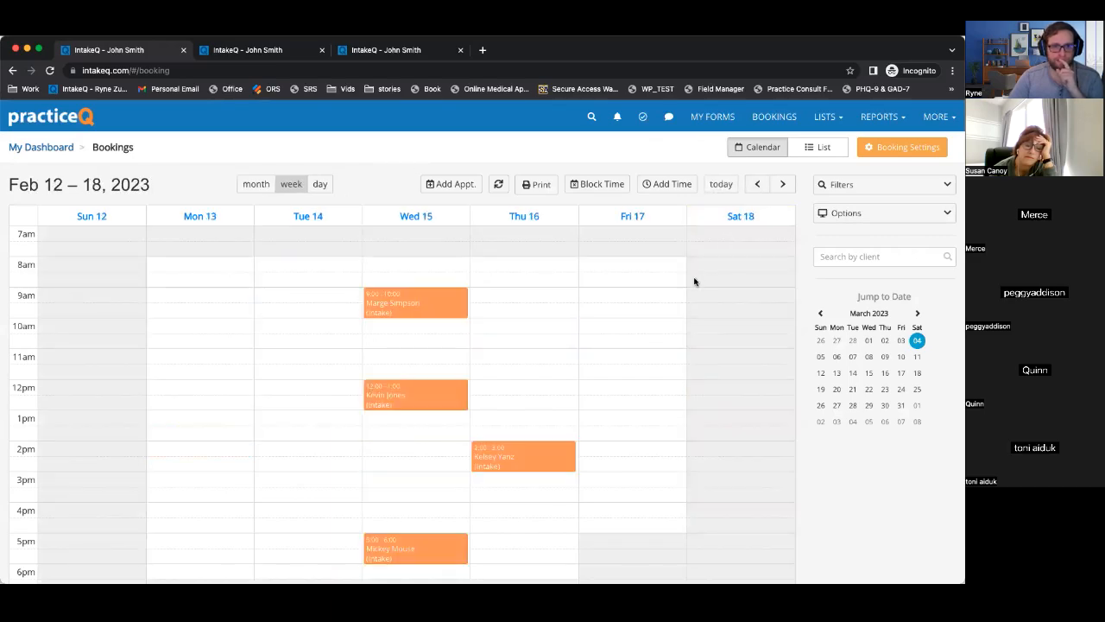
{"action": "scroll", "coordinate": [562, 469], "scroll_direction": "down", "scroll_amount": 1}
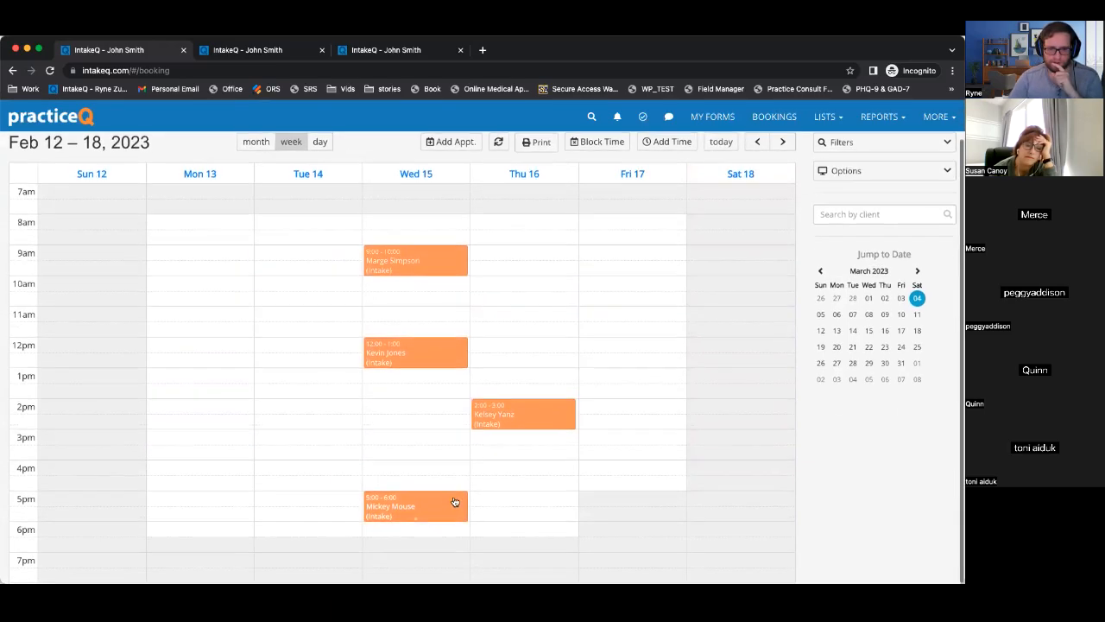
{"action": "left_click", "coordinate": [780, 145]}
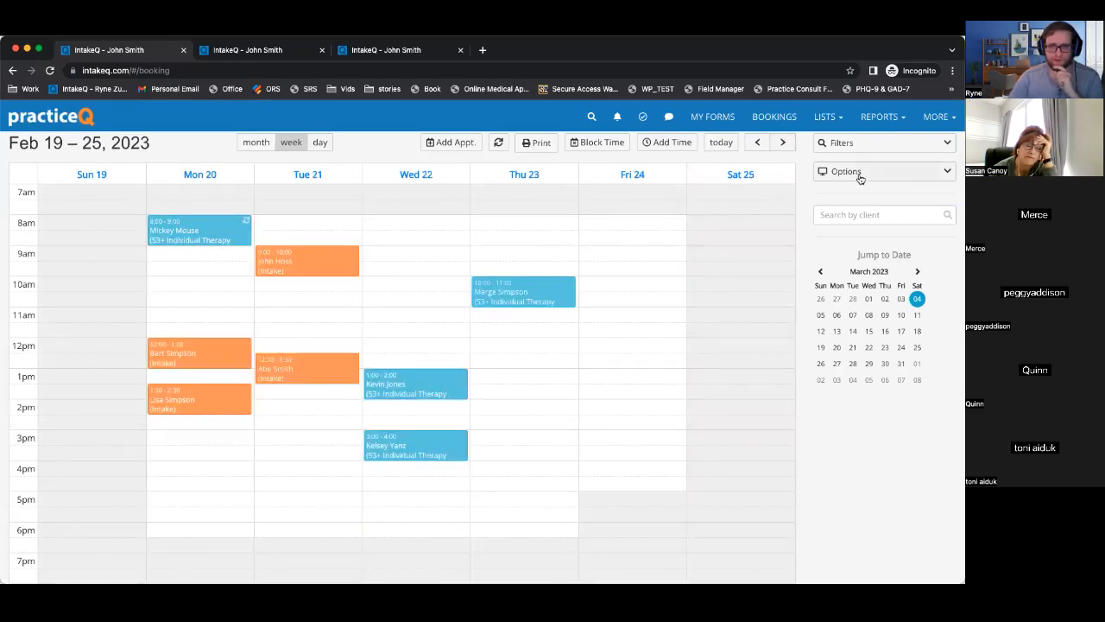
Search appointments by the client's name and view their Feb 27 10:00 appointment.
{"action": "left_click", "coordinate": [866, 216]}
{"action": "type", "text": "donald"}
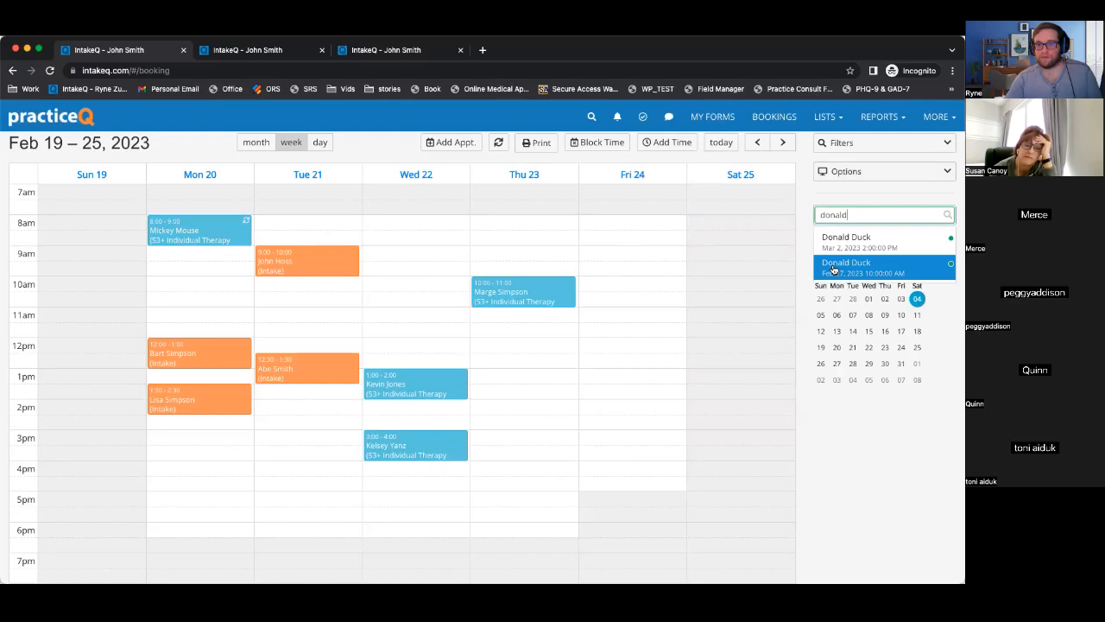
{"action": "left_click", "coordinate": [834, 266]}
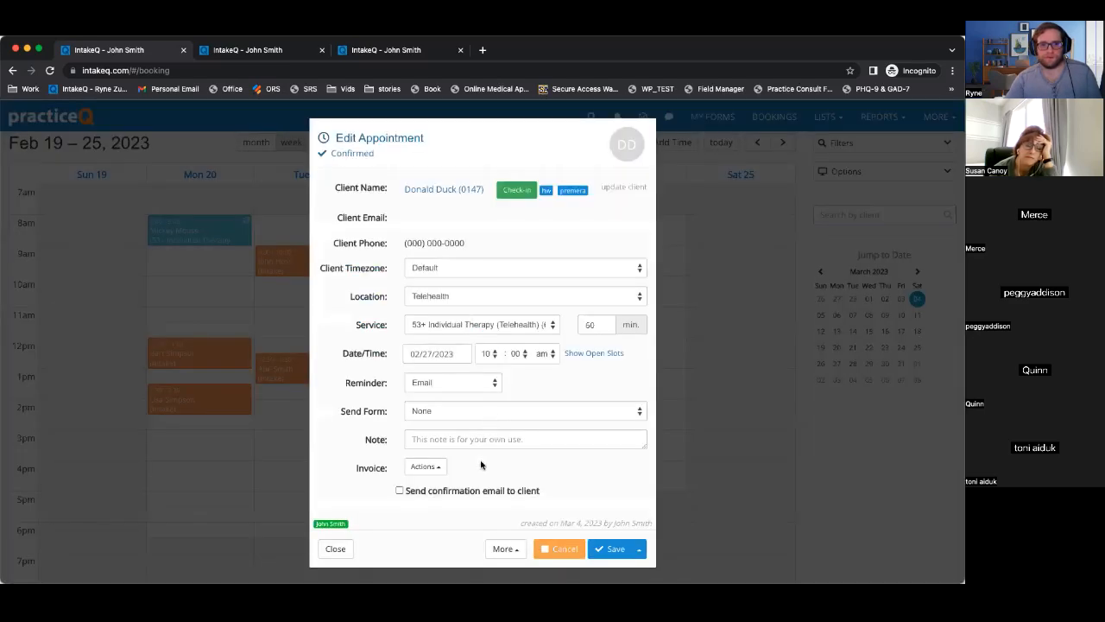
{"action": "left_click", "coordinate": [685, 245]}
Look through the claims and insurance payments lists, then return to the previous bookings week.
{"action": "left_click", "coordinate": [825, 117]}
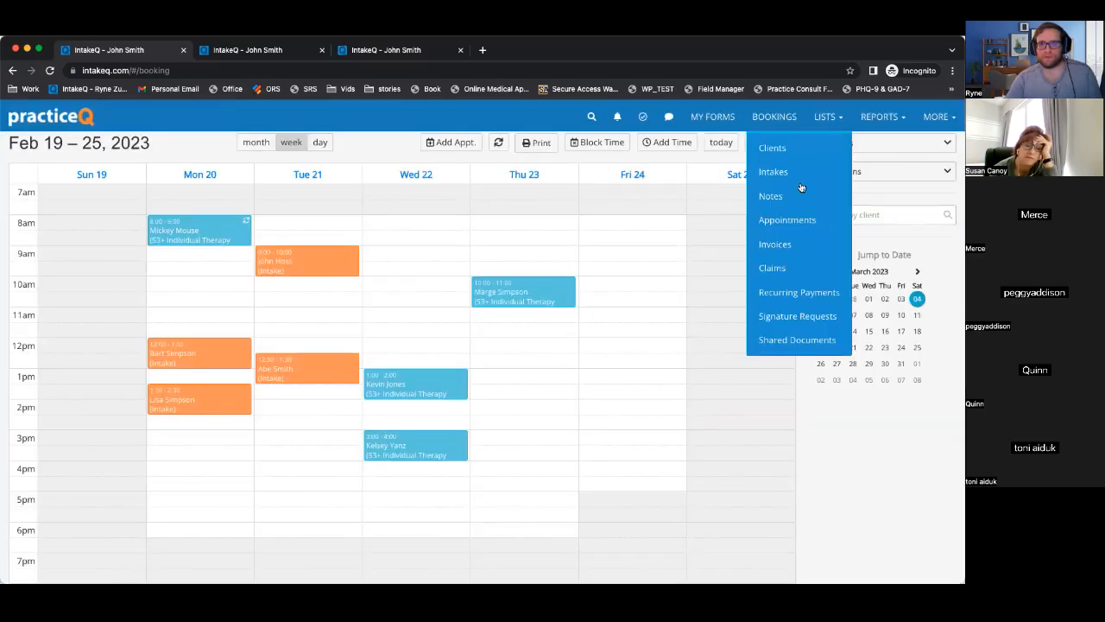
{"action": "left_click", "coordinate": [773, 268]}
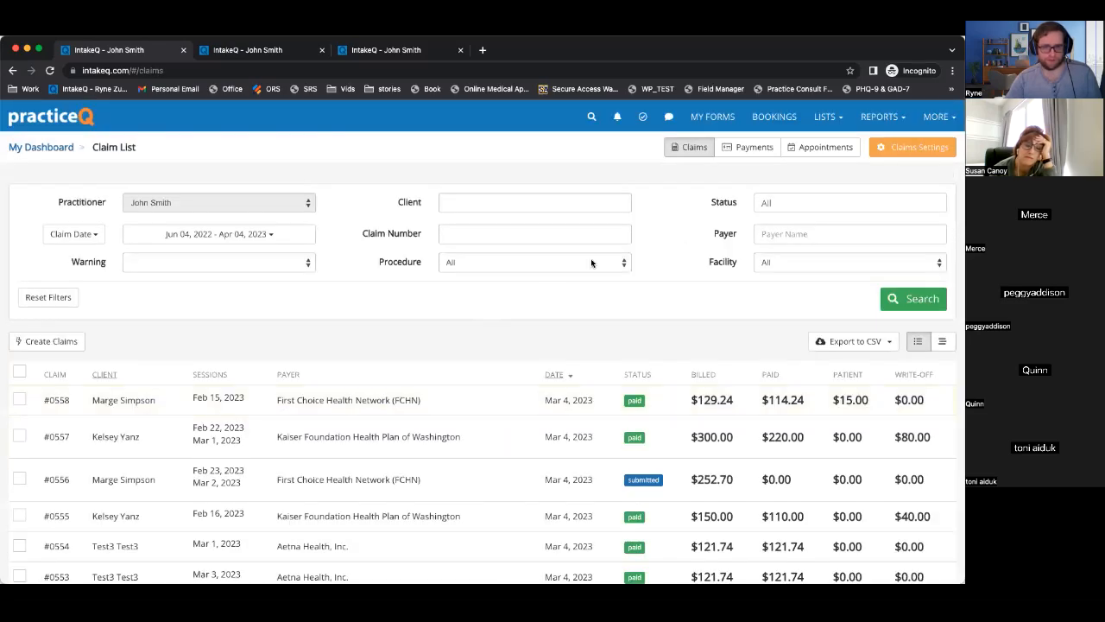
{"action": "scroll", "coordinate": [217, 440], "scroll_direction": "down", "scroll_amount": 1}
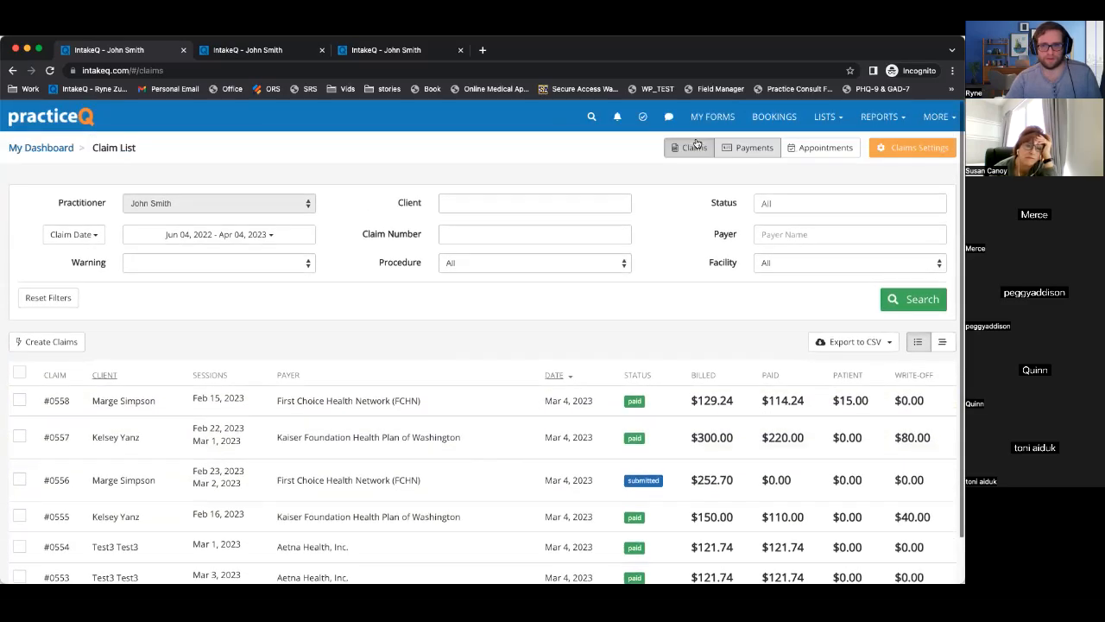
{"action": "left_click", "coordinate": [750, 141]}
{"action": "scroll", "coordinate": [260, 515], "scroll_direction": "down", "scroll_amount": 5}
{"action": "scroll", "coordinate": [259, 513], "scroll_direction": "down", "scroll_amount": 4}
{"action": "left_click", "coordinate": [773, 119]}
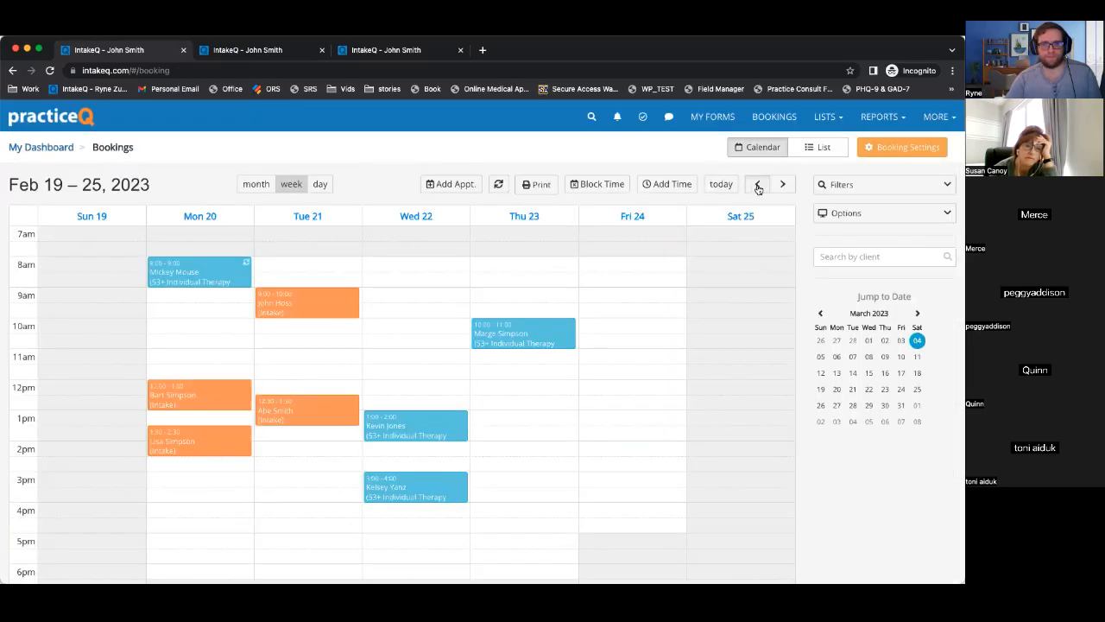
{"action": "left_click", "coordinate": [759, 184]}
Open the Feb 15 intake appointment and point out its unpaid invoice.
{"action": "left_click", "coordinate": [405, 312]}
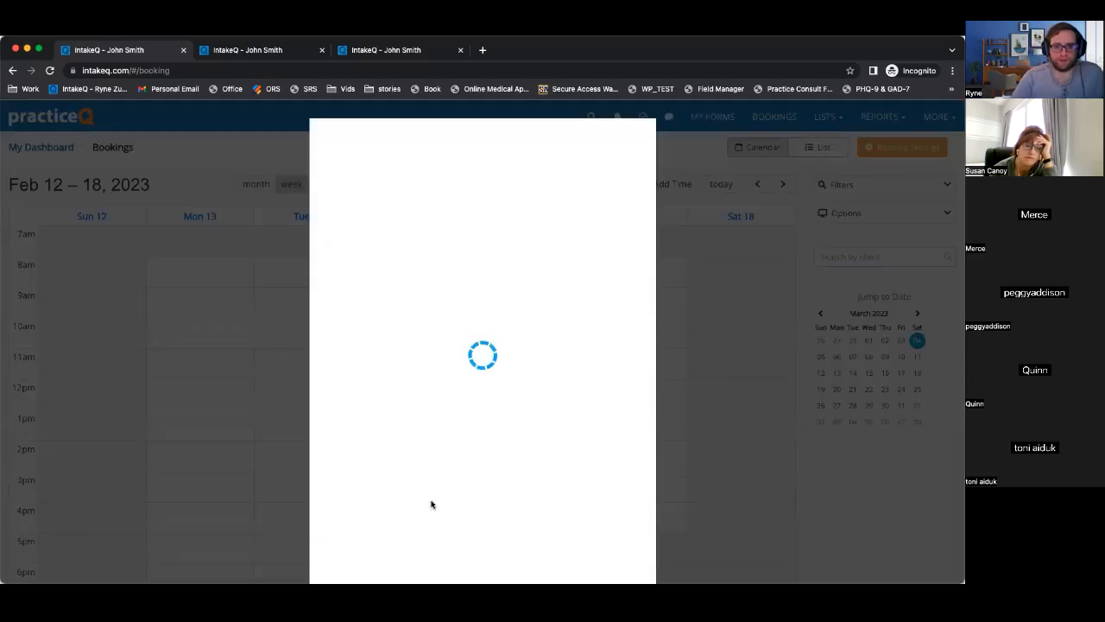
{"action": "left_click_drag", "start_coordinate": [350, 442], "coordinate": [508, 444]}
{"action": "left_click", "coordinate": [508, 445]}
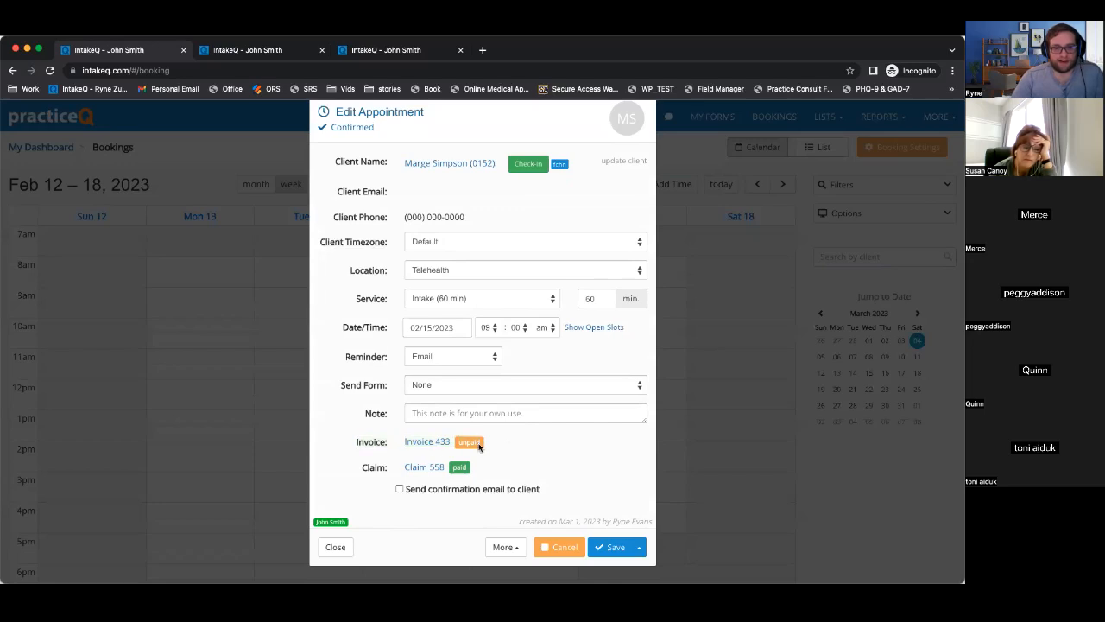
Review invoice #0433's $15.00 total and ERA-created activity, then close back to the calendar.
{"action": "left_click", "coordinate": [432, 442]}
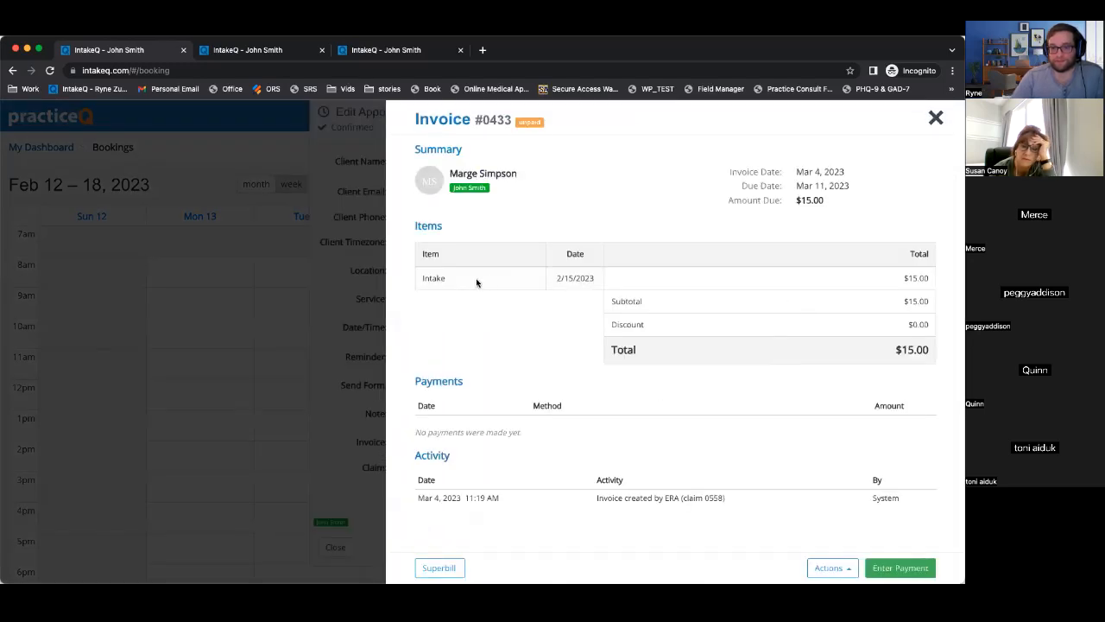
{"action": "left_click_drag", "start_coordinate": [903, 278], "coordinate": [928, 280]}
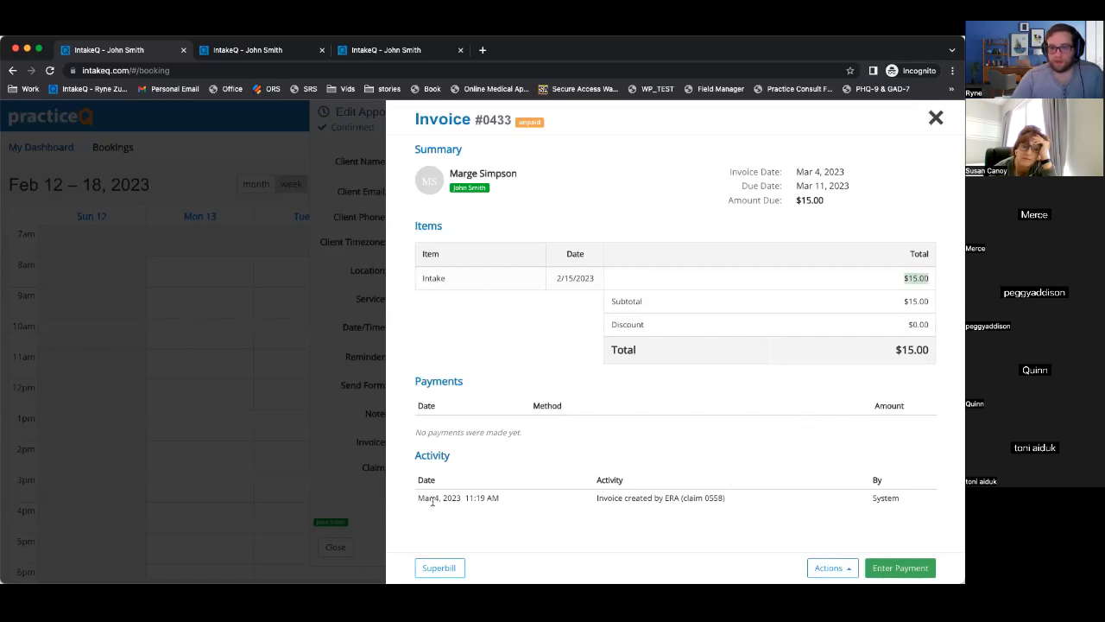
{"action": "left_click_drag", "start_coordinate": [597, 500], "coordinate": [902, 504]}
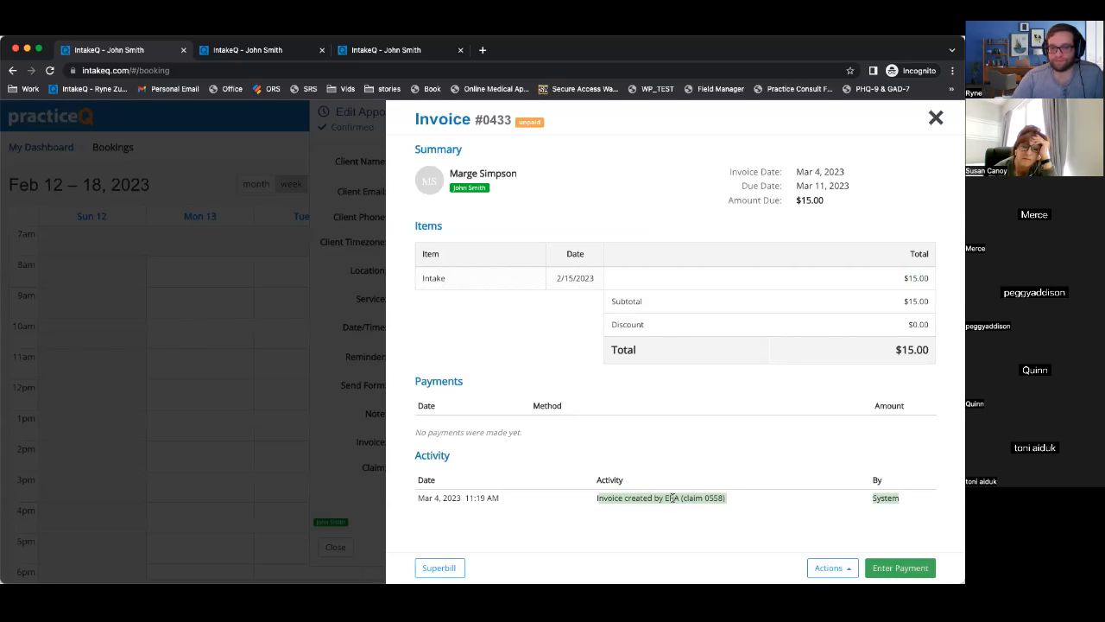
{"action": "left_click", "coordinate": [589, 501]}
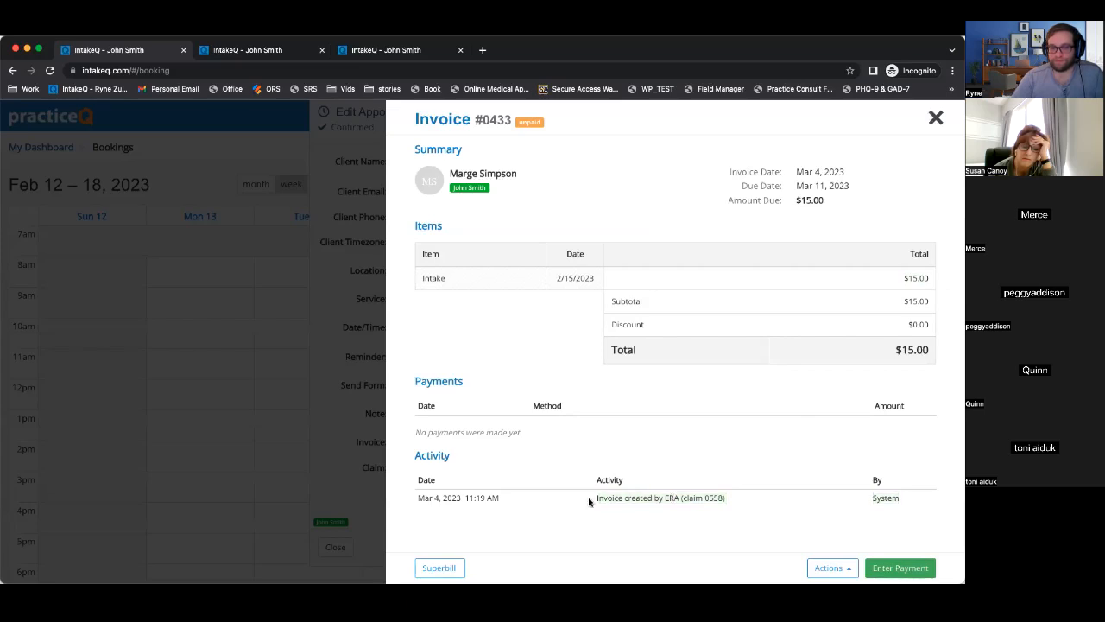
{"action": "left_click_drag", "start_coordinate": [596, 499], "coordinate": [738, 505]}
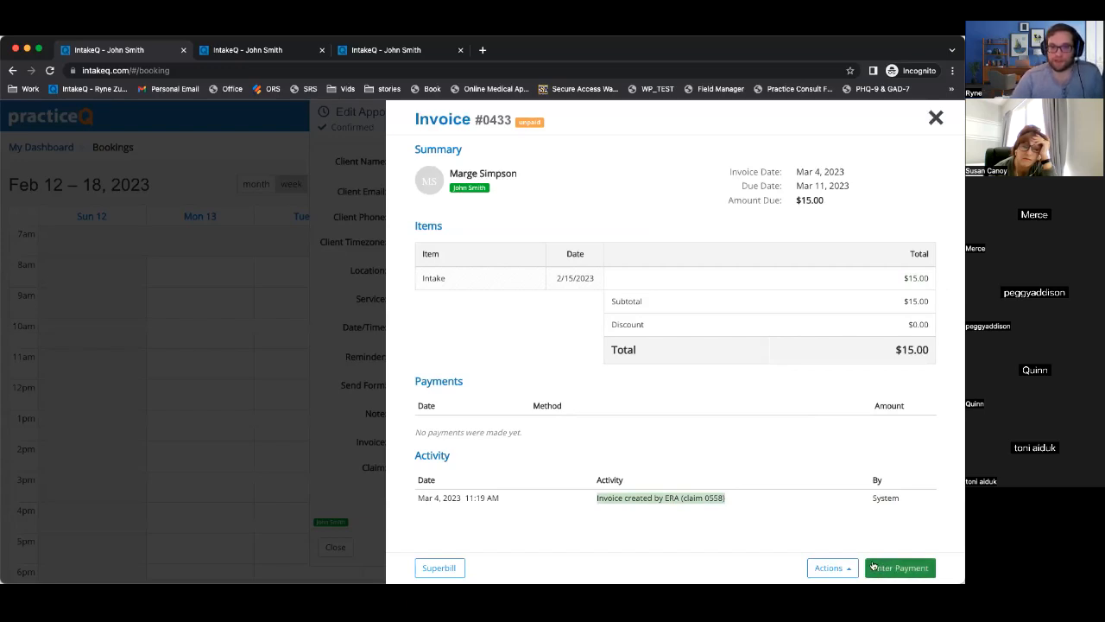
{"action": "left_click", "coordinate": [735, 503]}
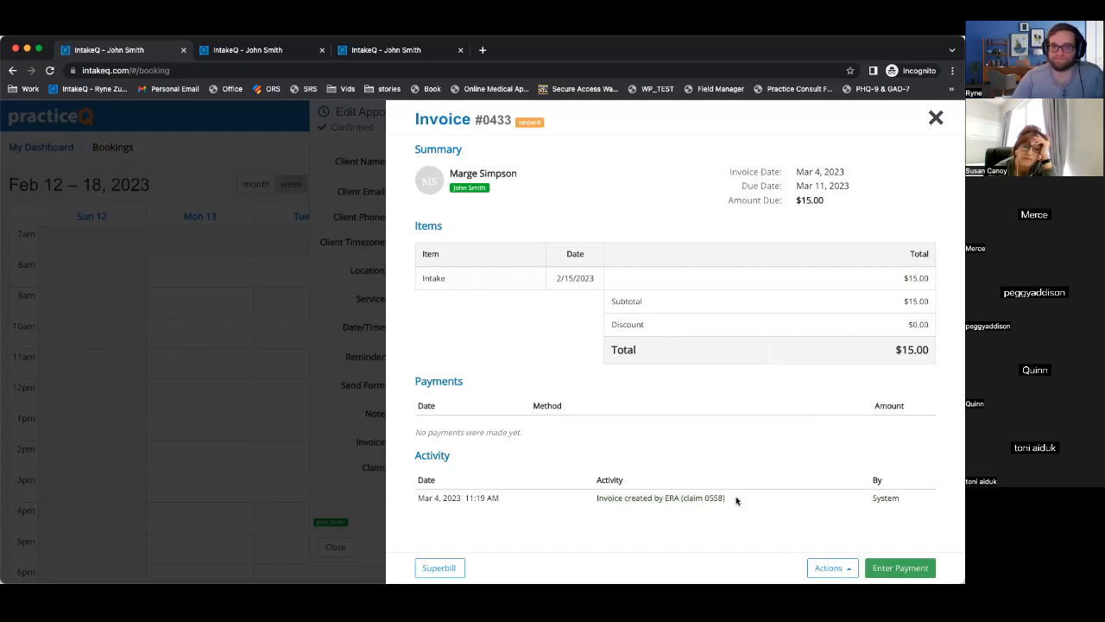
{"action": "left_click", "coordinate": [936, 118]}
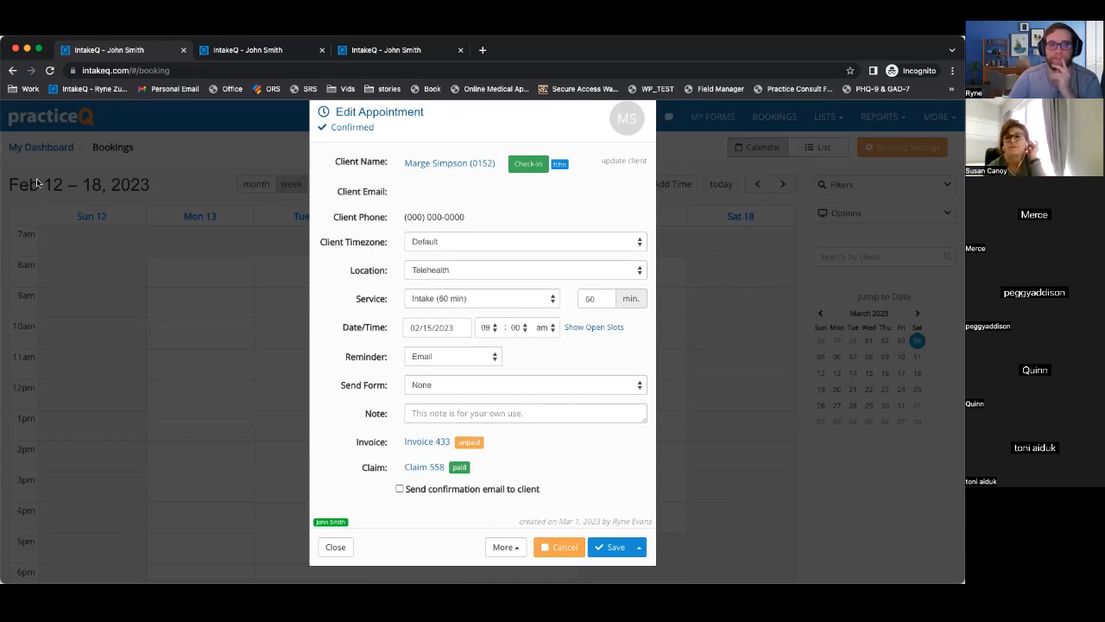
{"action": "left_click", "coordinate": [333, 548]}
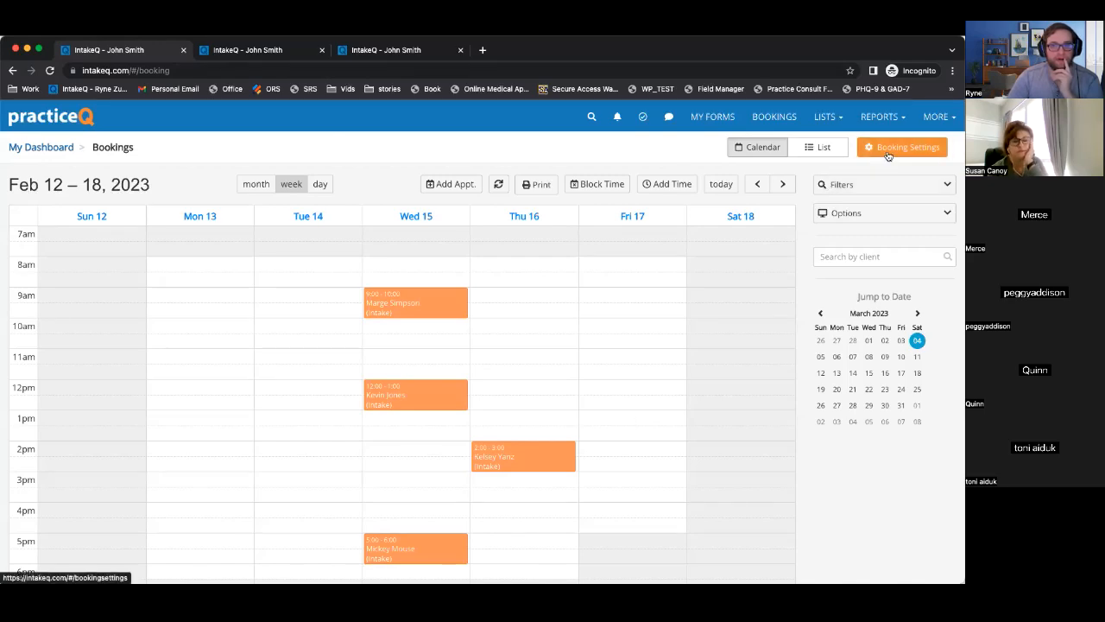
Refocus the browser and open the Clients list from the Lists menu.
{"action": "left_click", "coordinate": [307, 600]}
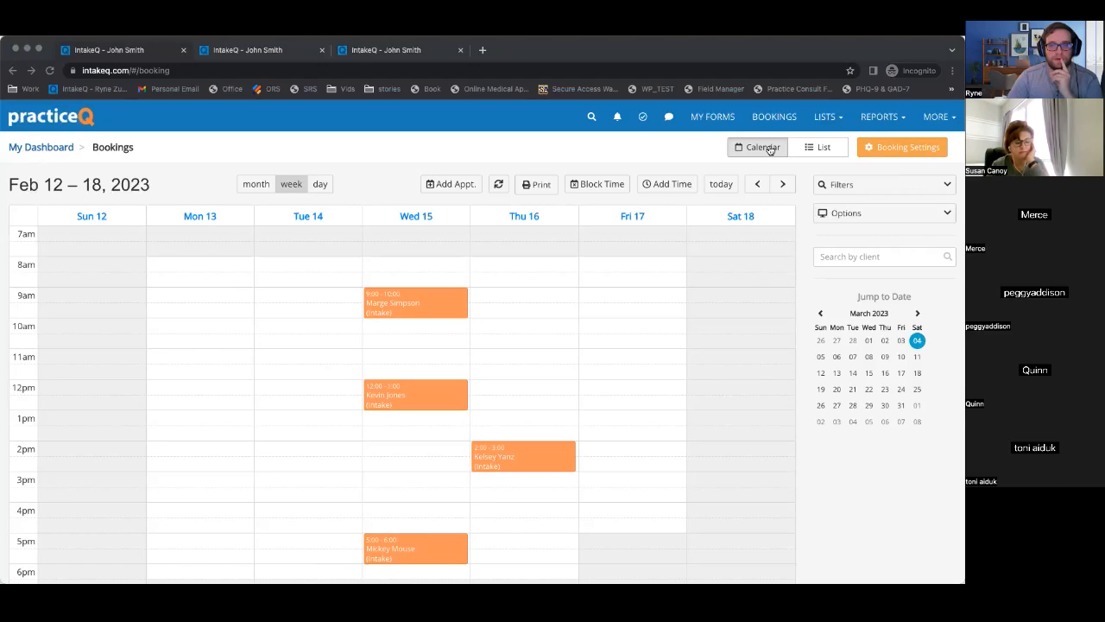
{"action": "left_click", "coordinate": [946, 168]}
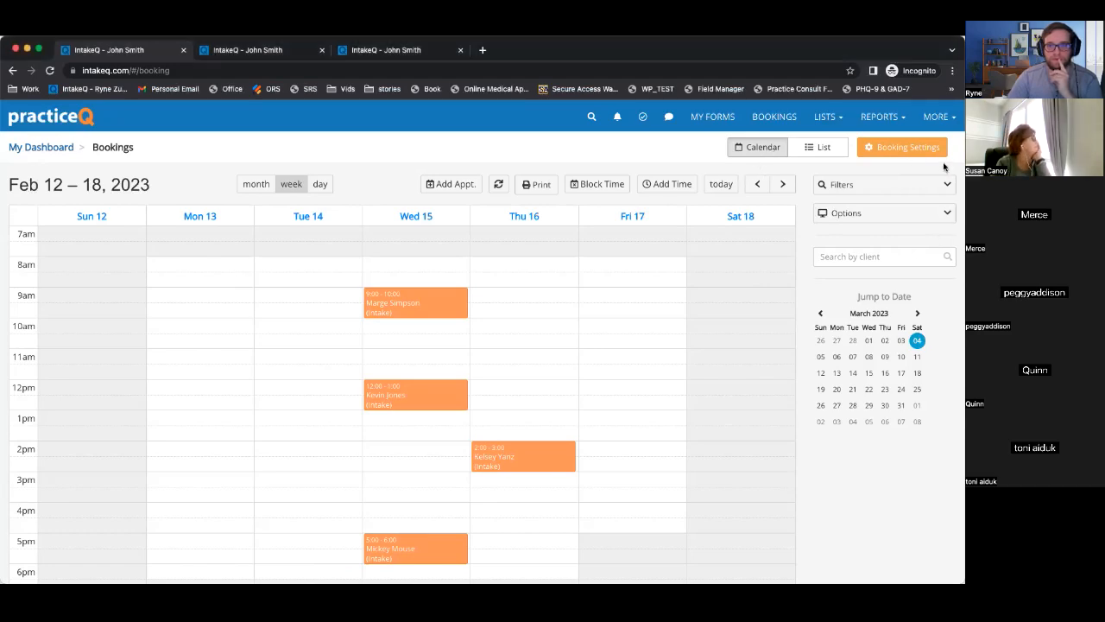
{"action": "left_click", "coordinate": [835, 116]}
{"action": "left_click", "coordinate": [825, 149]}
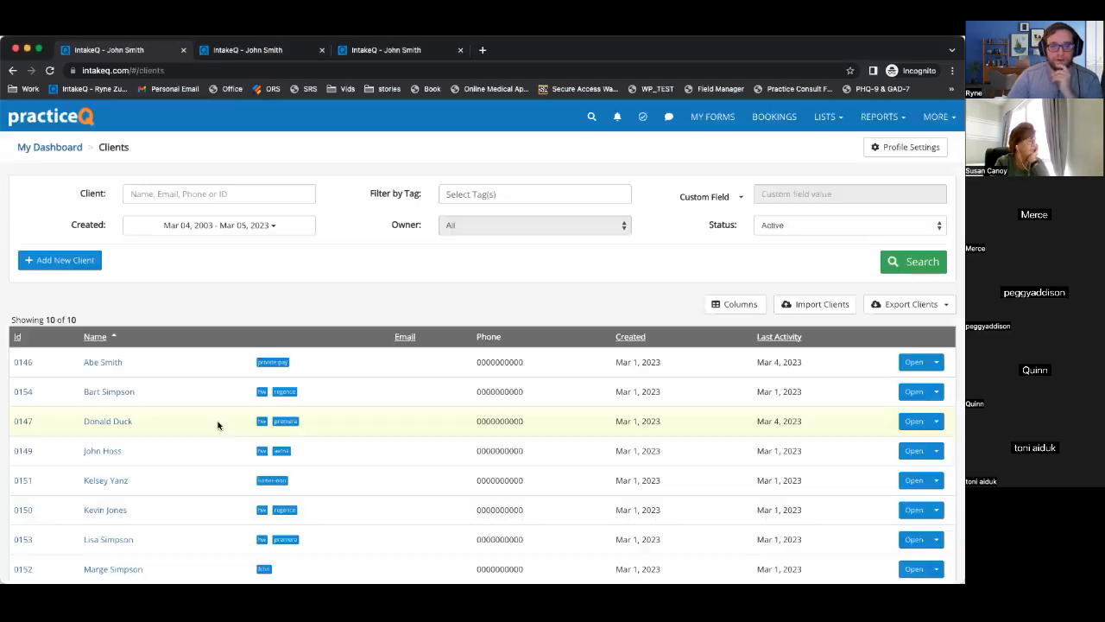
{"action": "scroll", "coordinate": [165, 394], "scroll_direction": "down", "scroll_amount": 1}
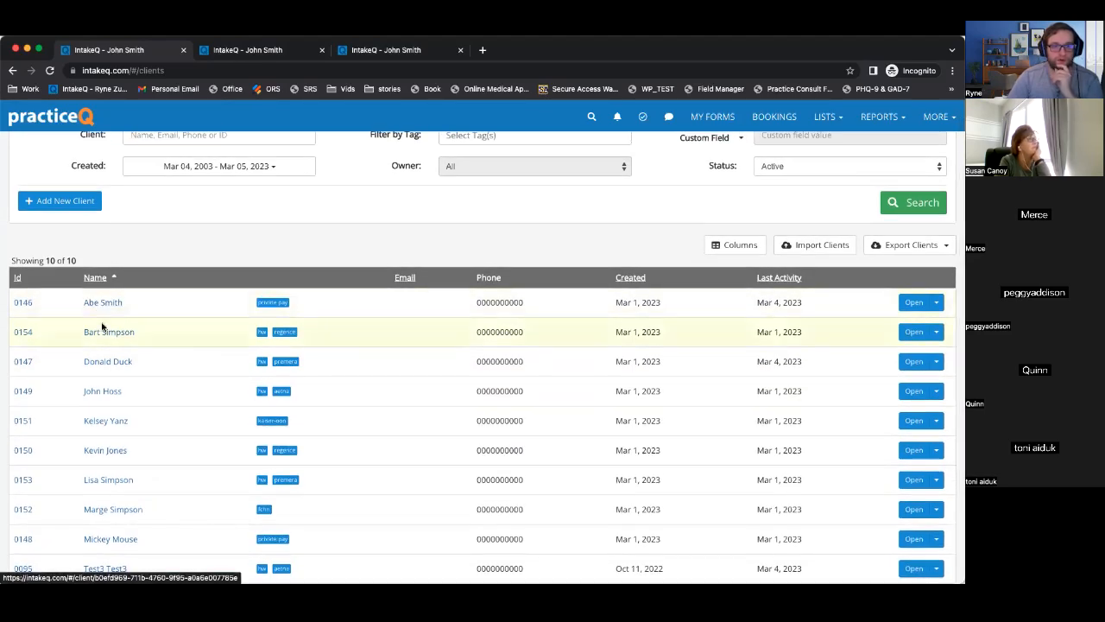
Open the FCHN client's record and show their Claims tab with claims #0558 and #0556.
{"action": "left_click", "coordinate": [113, 509]}
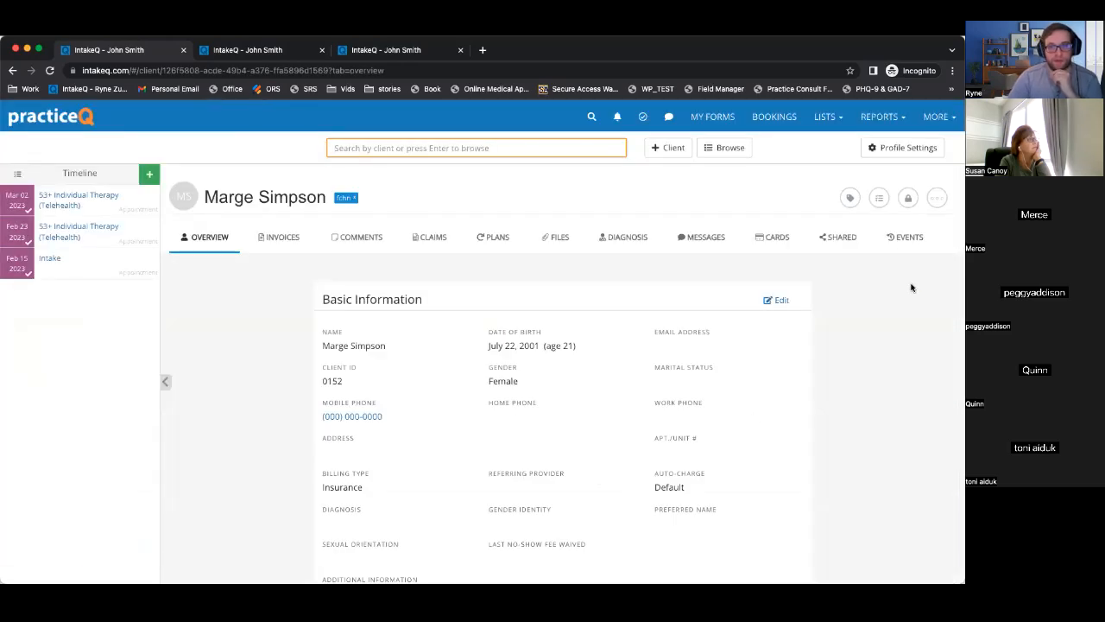
{"action": "scroll", "coordinate": [912, 283], "scroll_direction": "down", "scroll_amount": 2}
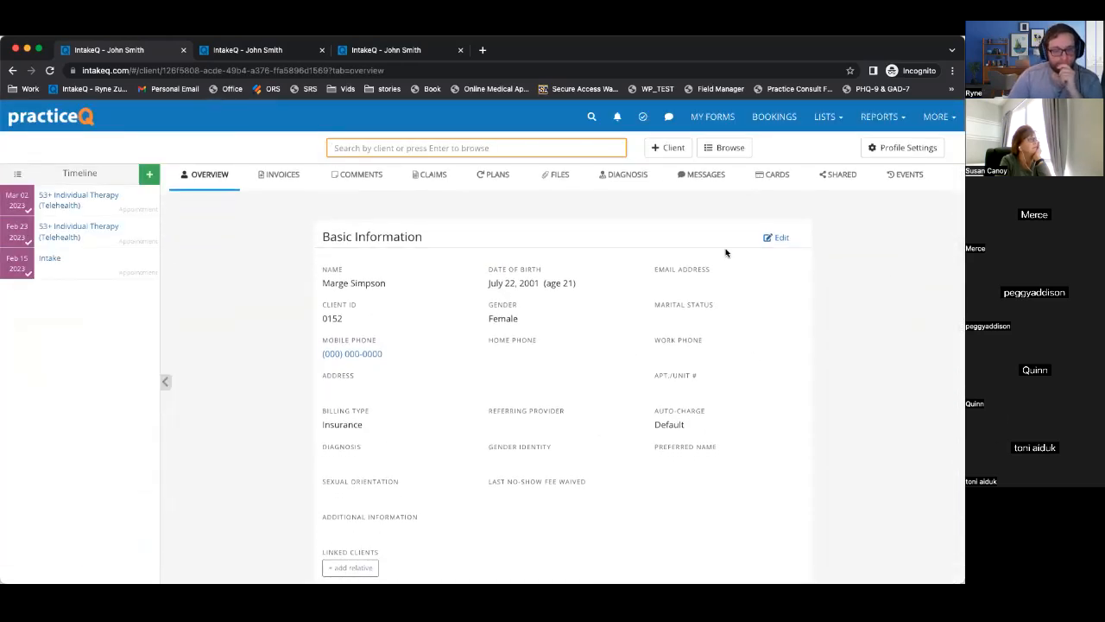
{"action": "scroll", "coordinate": [452, 239], "scroll_direction": "up", "scroll_amount": 2}
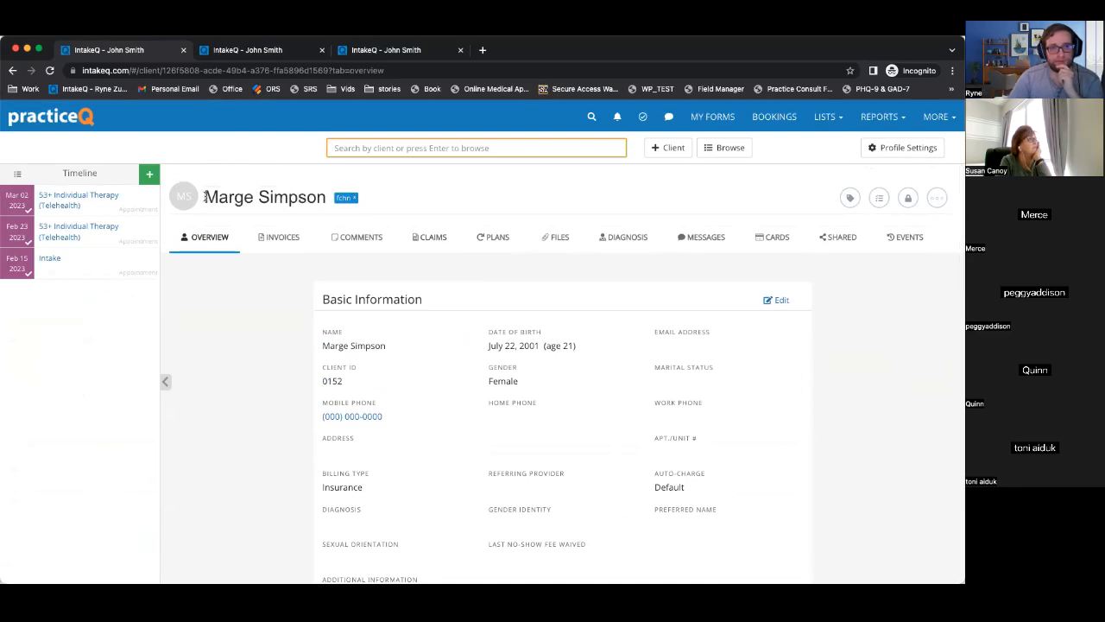
{"action": "left_click_drag", "start_coordinate": [205, 195], "coordinate": [326, 196]}
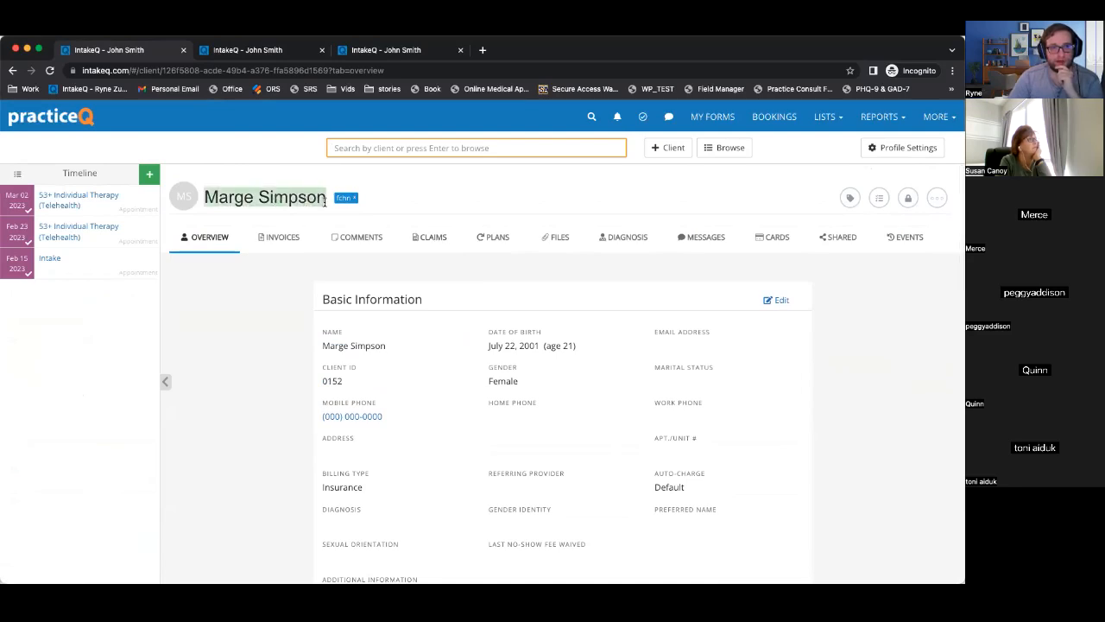
{"action": "left_click", "coordinate": [434, 237]}
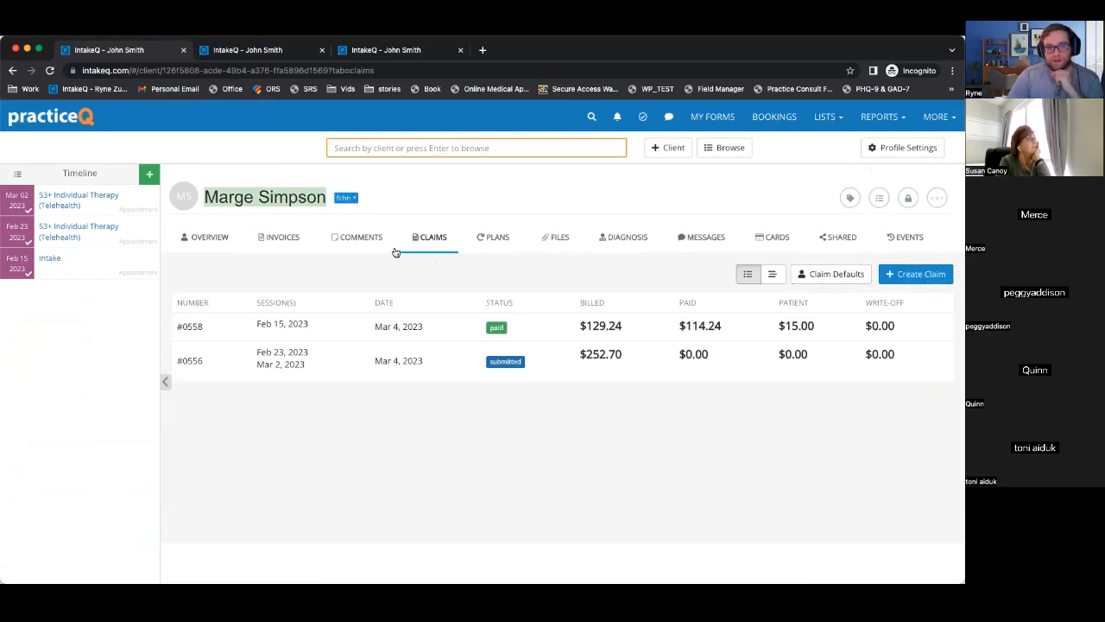
{"action": "left_click", "coordinate": [194, 241]}
{"action": "left_click", "coordinate": [273, 259]}
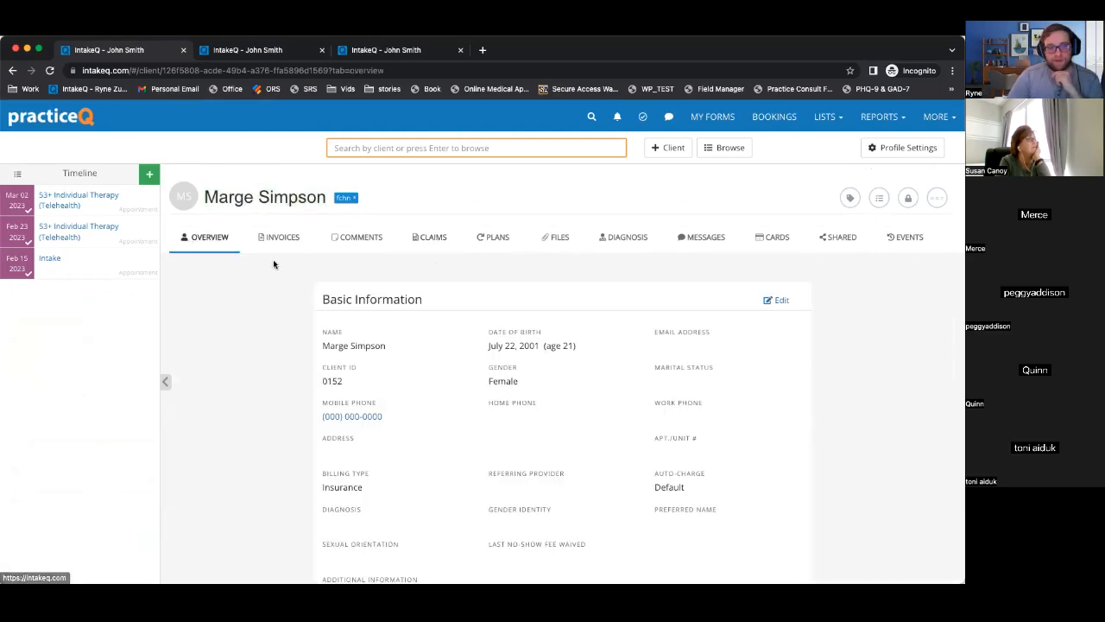
{"action": "left_click", "coordinate": [438, 242]}
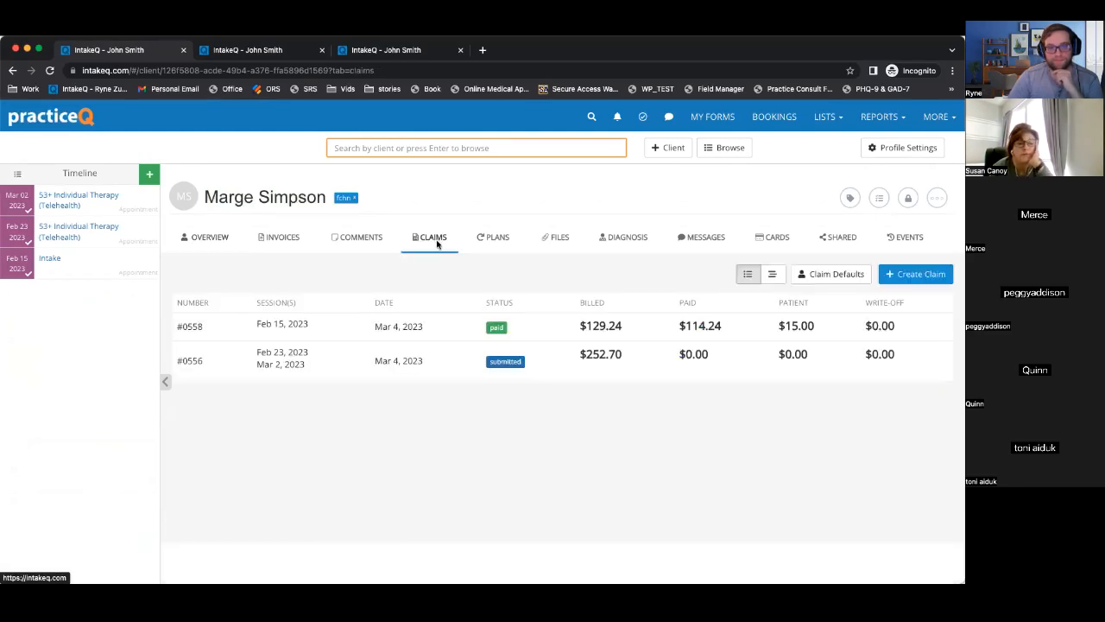
Open Client Claim Defaults and point out the condition, illness date, outside lab and assignment fields.
{"action": "left_click", "coordinate": [818, 275]}
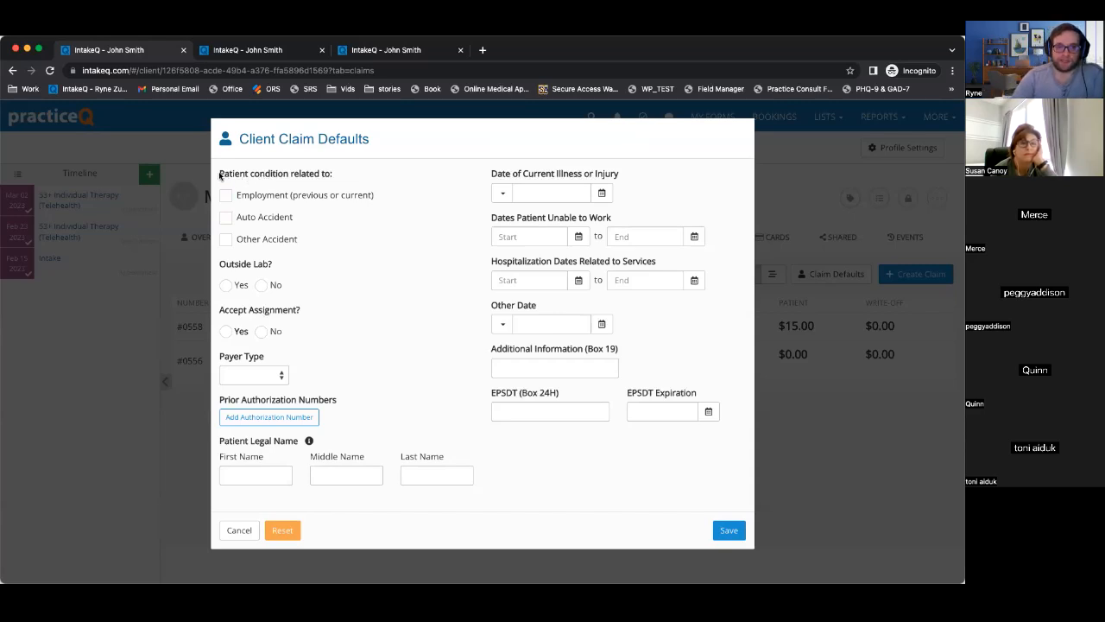
{"action": "left_click_drag", "start_coordinate": [221, 176], "coordinate": [346, 202]}
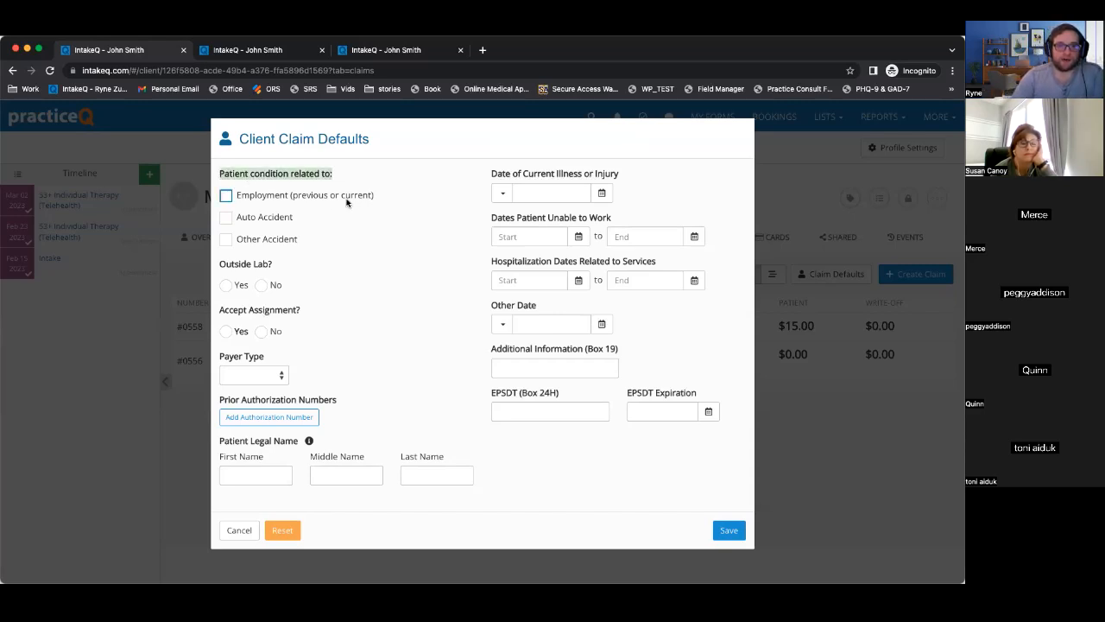
{"action": "left_click", "coordinate": [294, 197]}
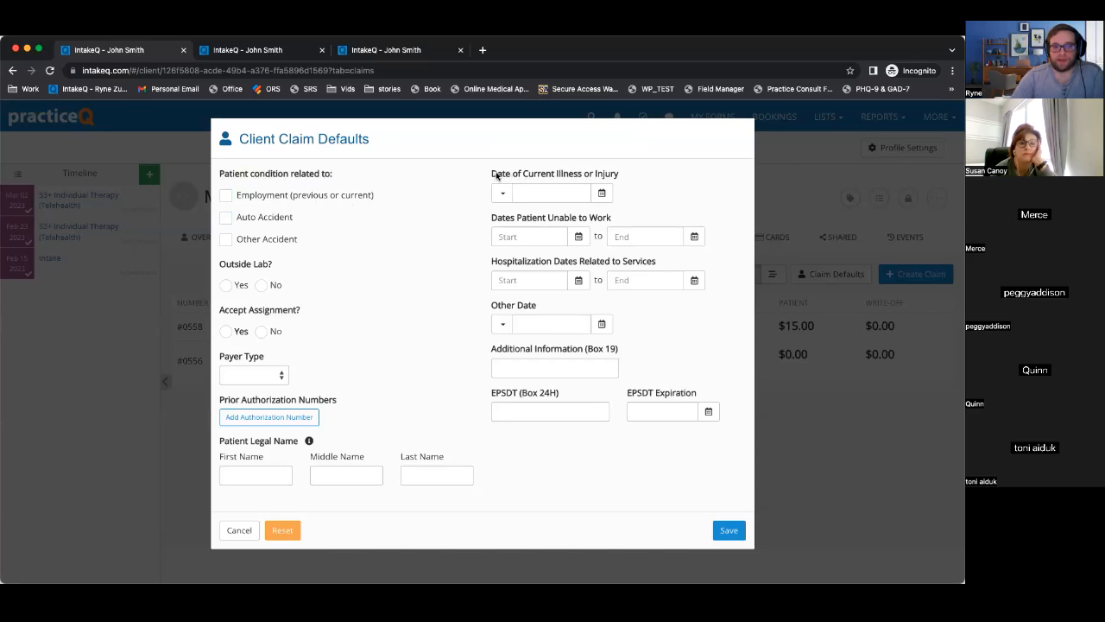
{"action": "left_click_drag", "start_coordinate": [493, 175], "coordinate": [642, 183]}
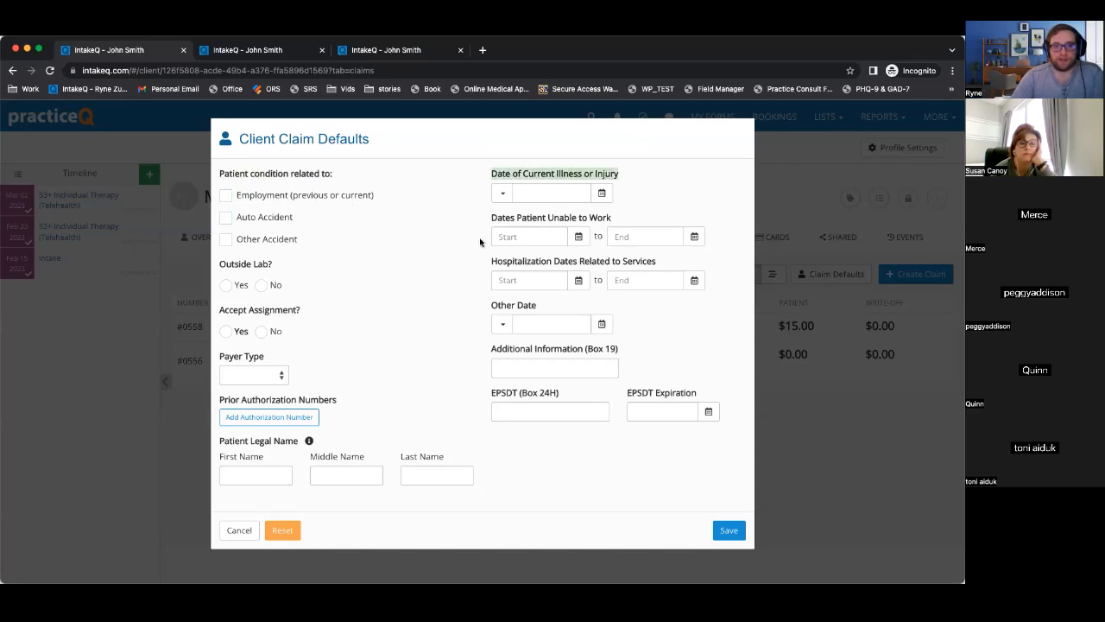
{"action": "left_click_drag", "start_coordinate": [223, 266], "coordinate": [294, 267]}
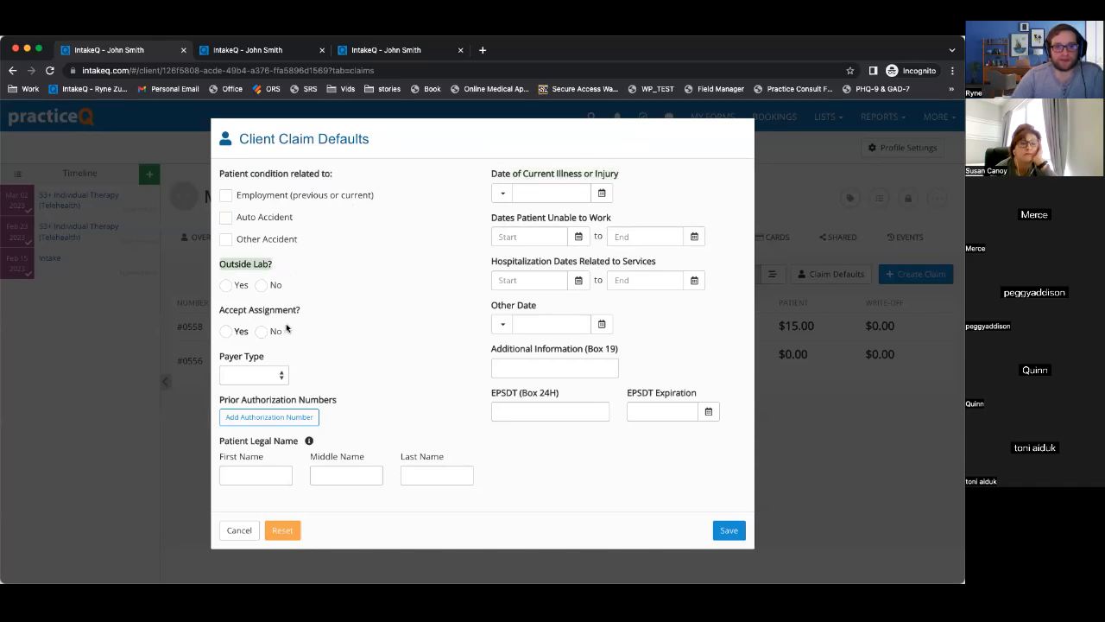
{"action": "left_click_drag", "start_coordinate": [220, 312], "coordinate": [250, 315]}
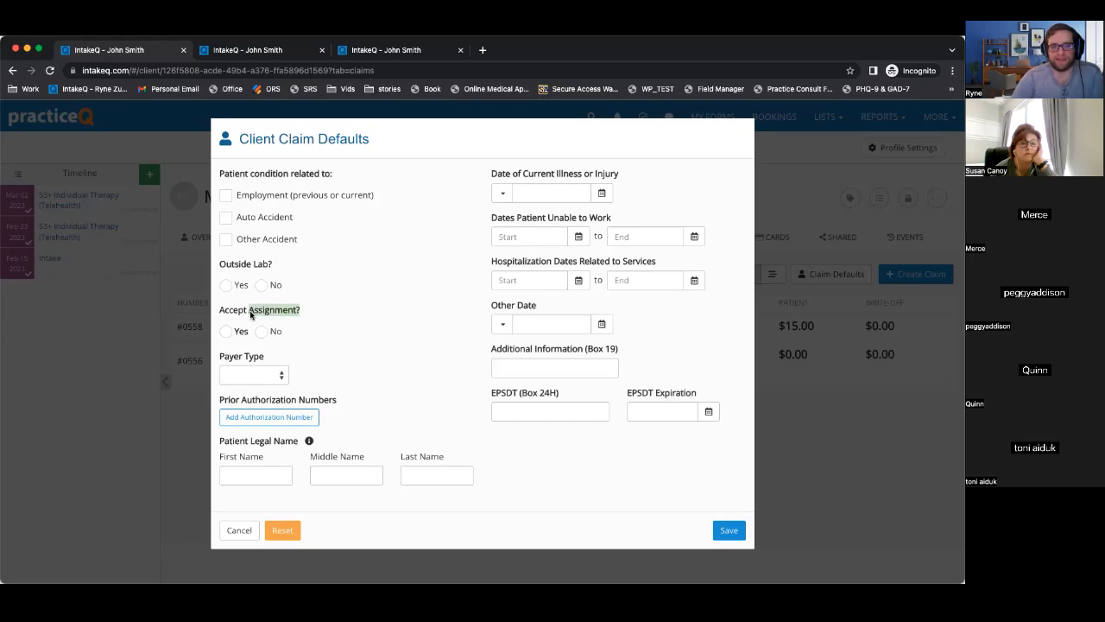
{"action": "left_click", "coordinate": [251, 316]}
{"action": "left_click_drag", "start_coordinate": [251, 315], "coordinate": [315, 315]}
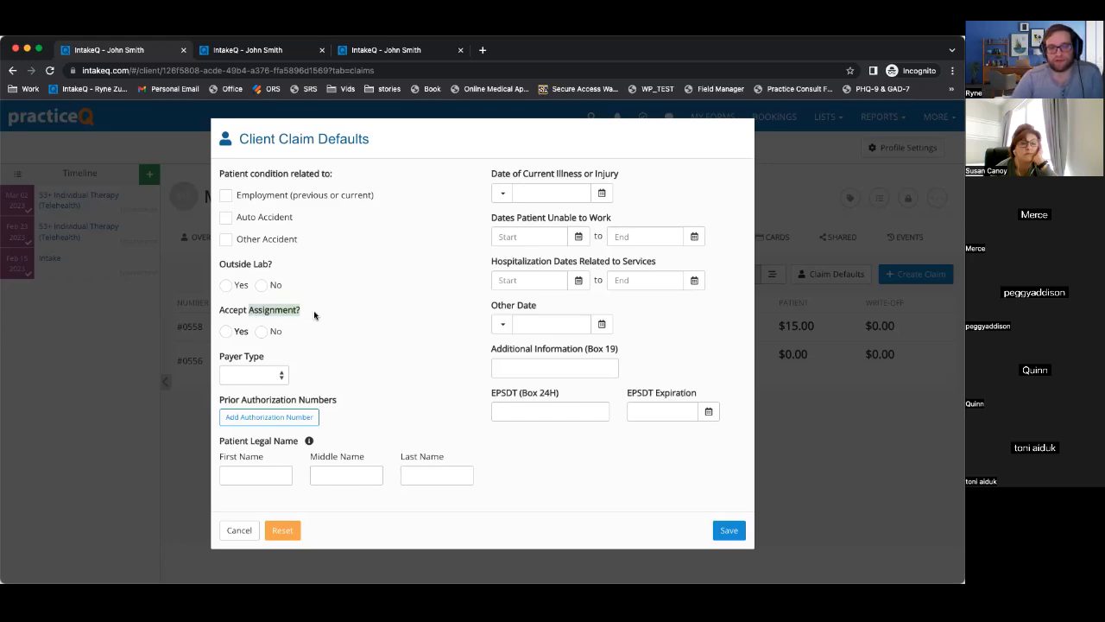
{"action": "left_click", "coordinate": [313, 315]}
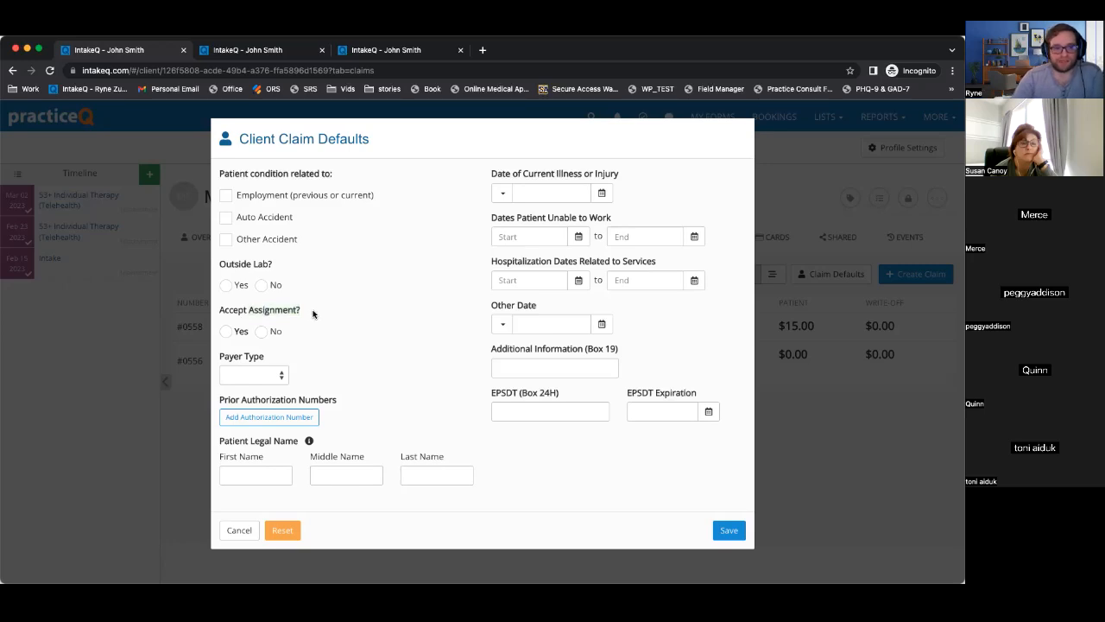
Accept assignment, set payer type CI, and add a prior authorization number entry.
{"action": "left_click", "coordinate": [226, 331]}
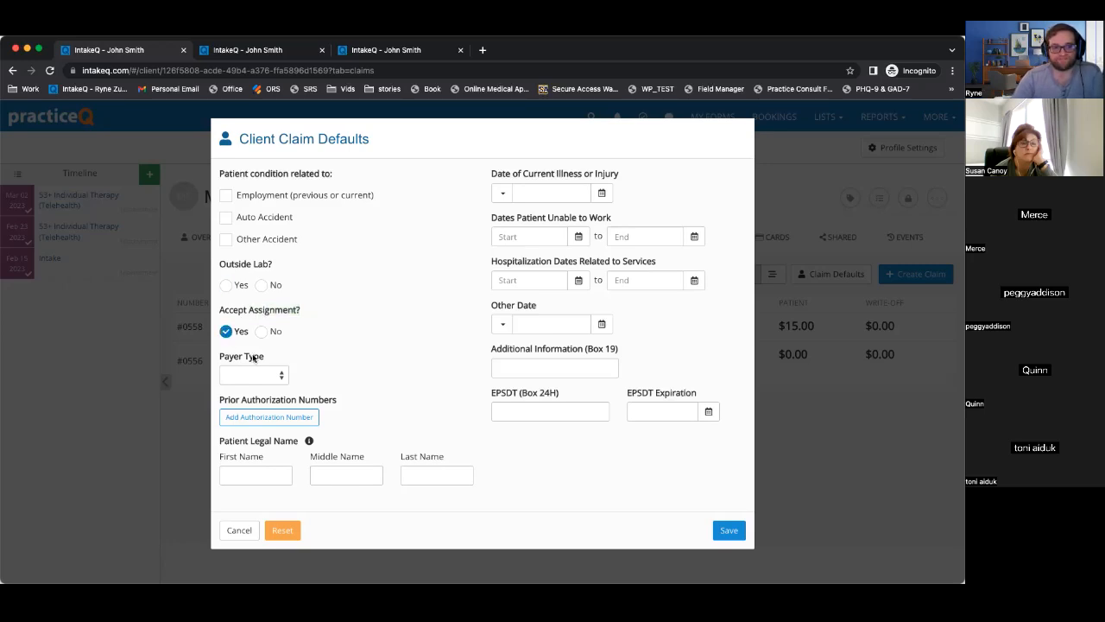
{"action": "left_click", "coordinate": [250, 375]}
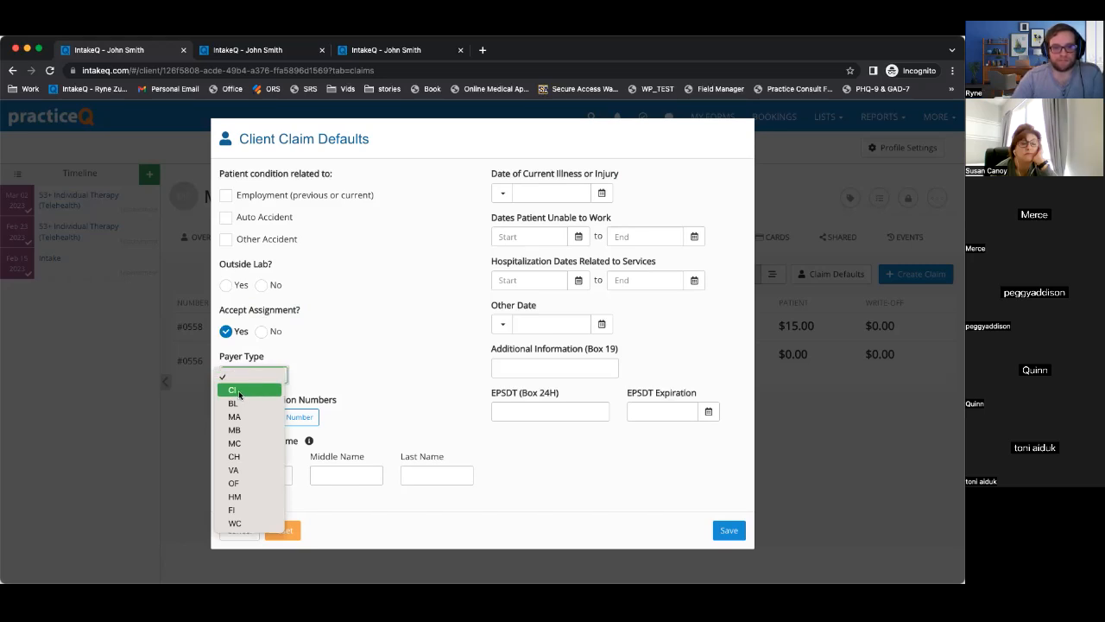
{"action": "left_click", "coordinate": [240, 390]}
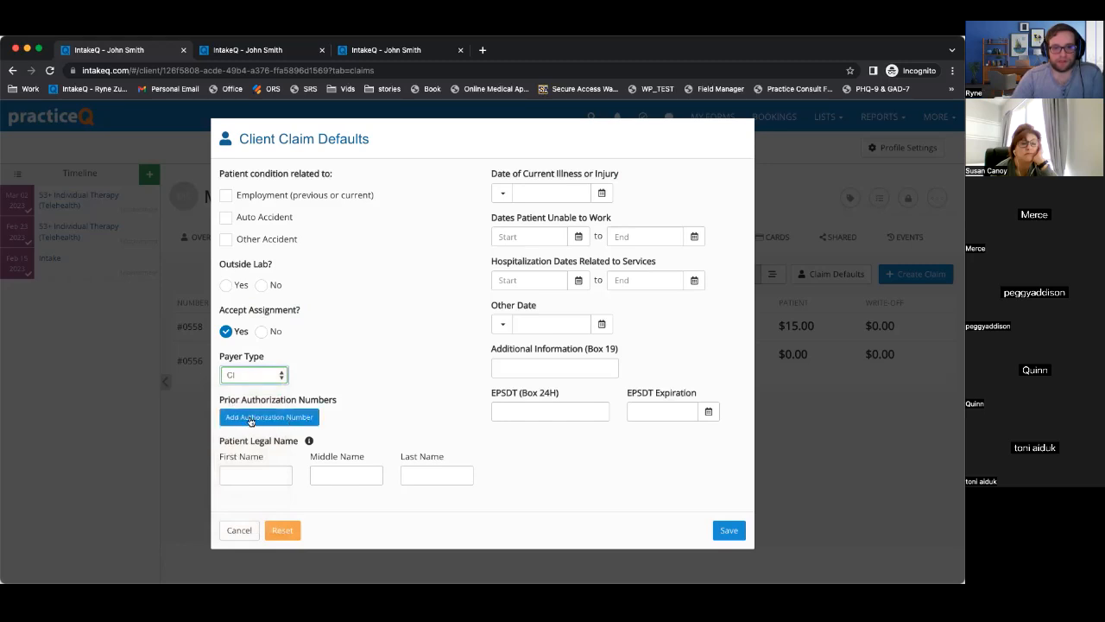
{"action": "left_click_drag", "start_coordinate": [223, 403], "coordinate": [366, 404]}
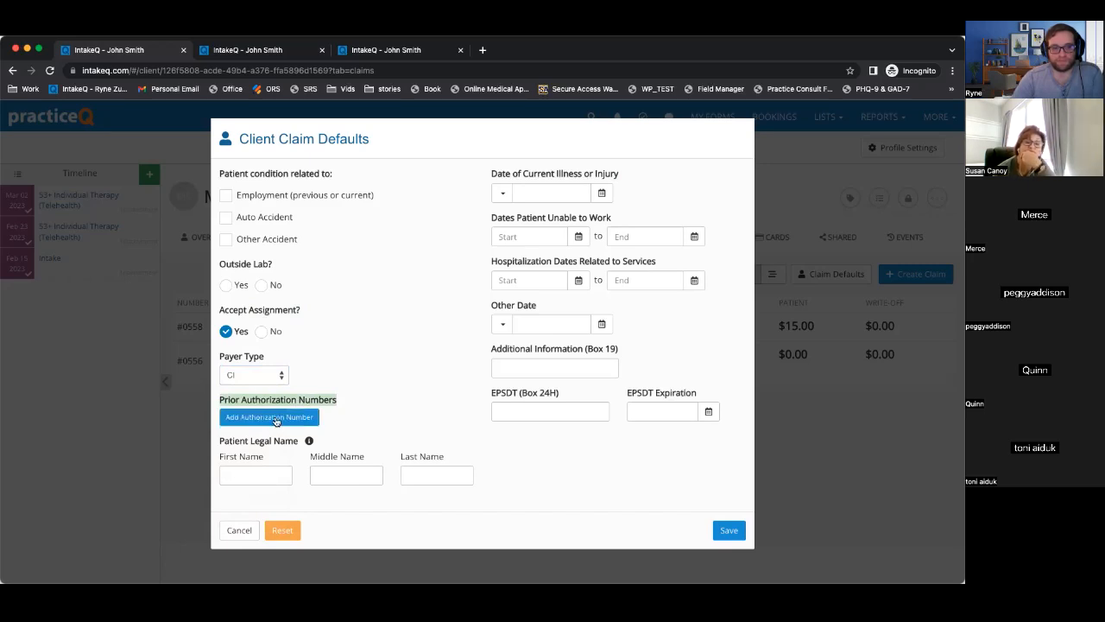
{"action": "left_click", "coordinate": [275, 417]}
Point out the patient legal name fields, then cancel the claim defaults without saving.
{"action": "scroll", "coordinate": [381, 404], "scroll_direction": "down", "scroll_amount": 1}
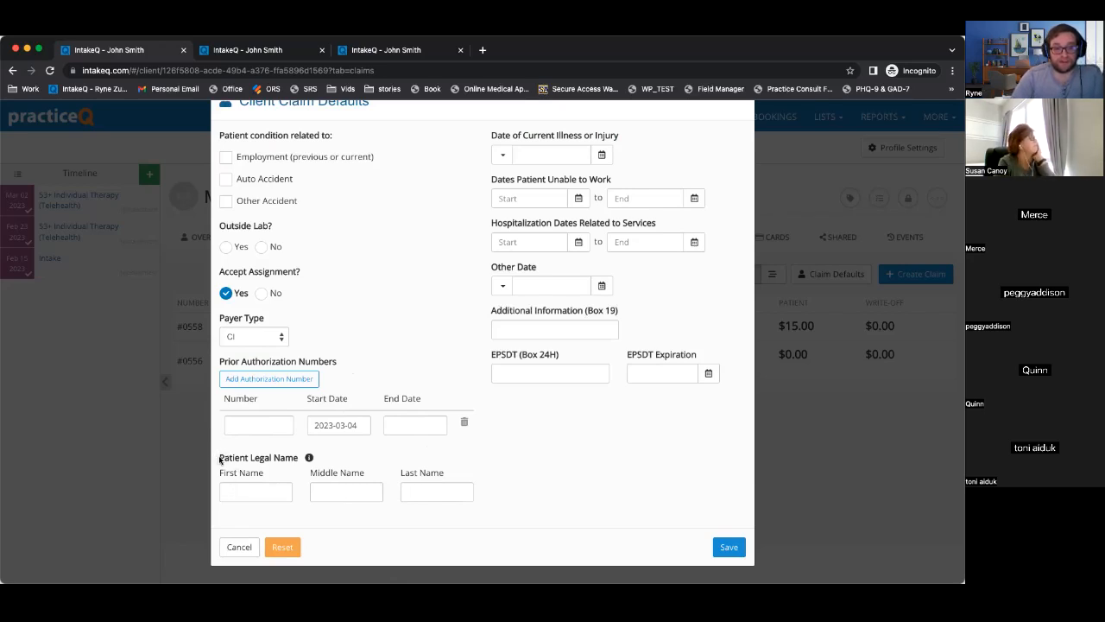
{"action": "left_click_drag", "start_coordinate": [218, 458], "coordinate": [304, 458]}
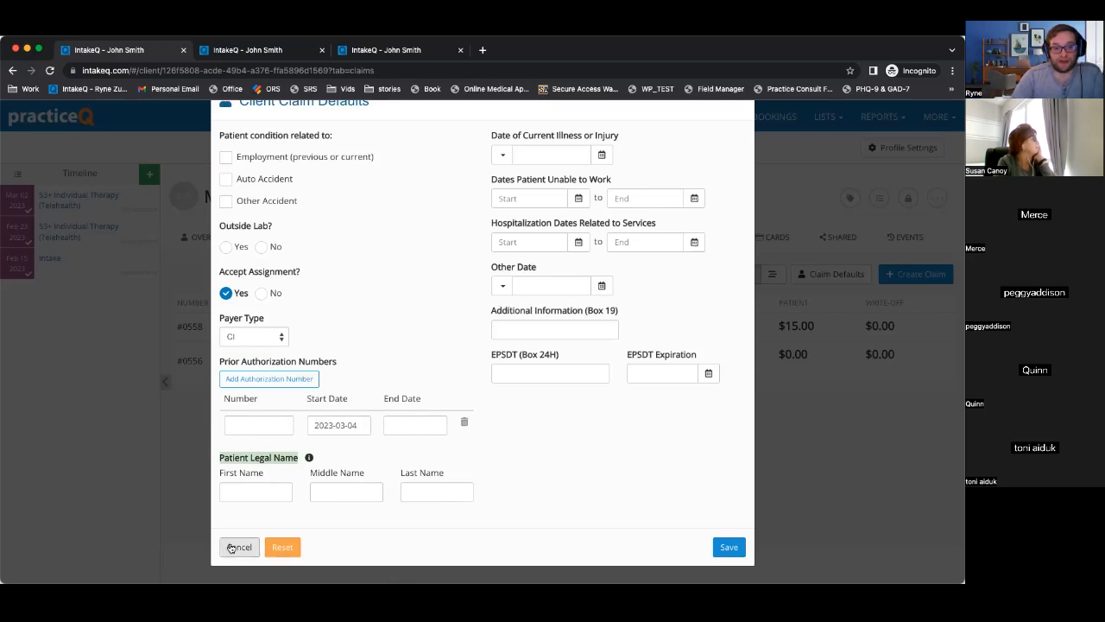
{"action": "left_click", "coordinate": [231, 548]}
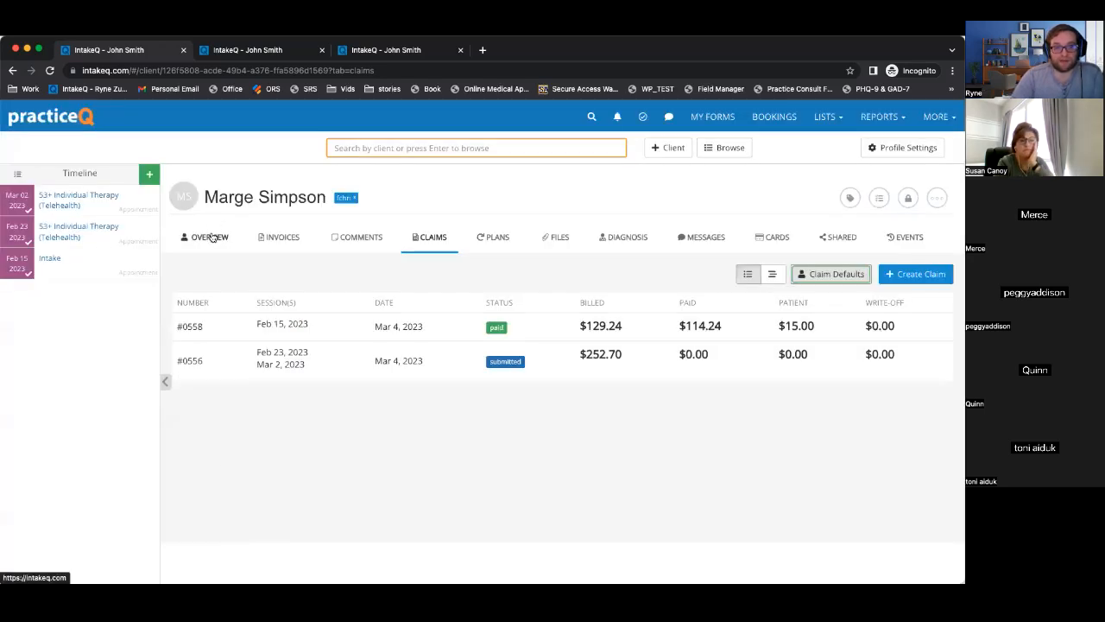
Check the client's name on the Overview, then reopen their claim defaults.
{"action": "left_click", "coordinate": [211, 237]}
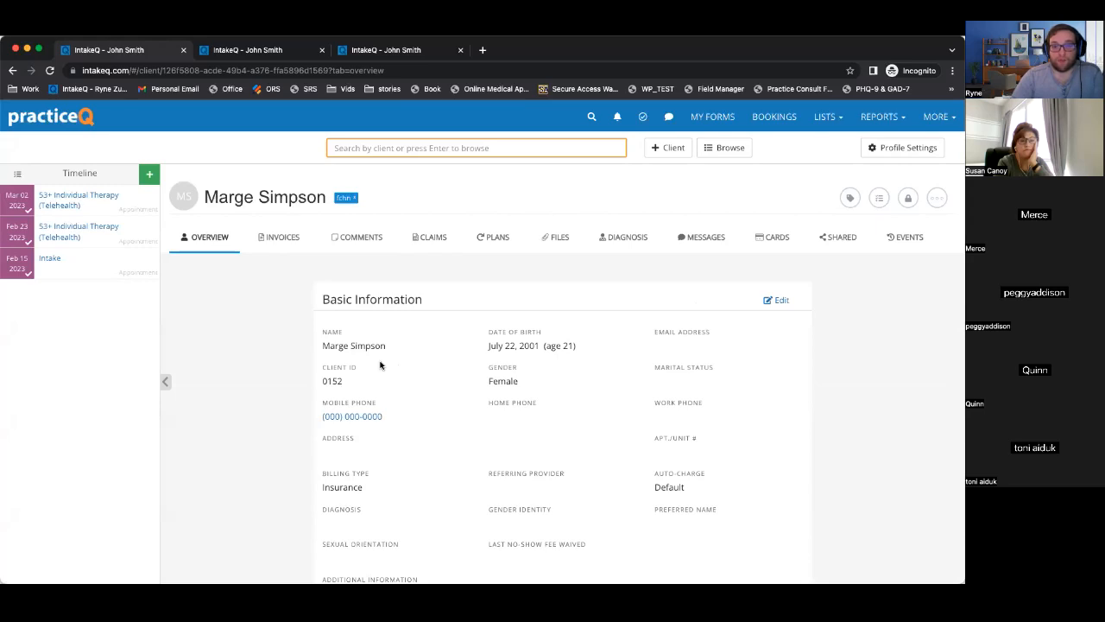
{"action": "scroll", "coordinate": [380, 363], "scroll_direction": "down", "scroll_amount": 1}
{"action": "left_click_drag", "start_coordinate": [324, 313], "coordinate": [387, 328]}
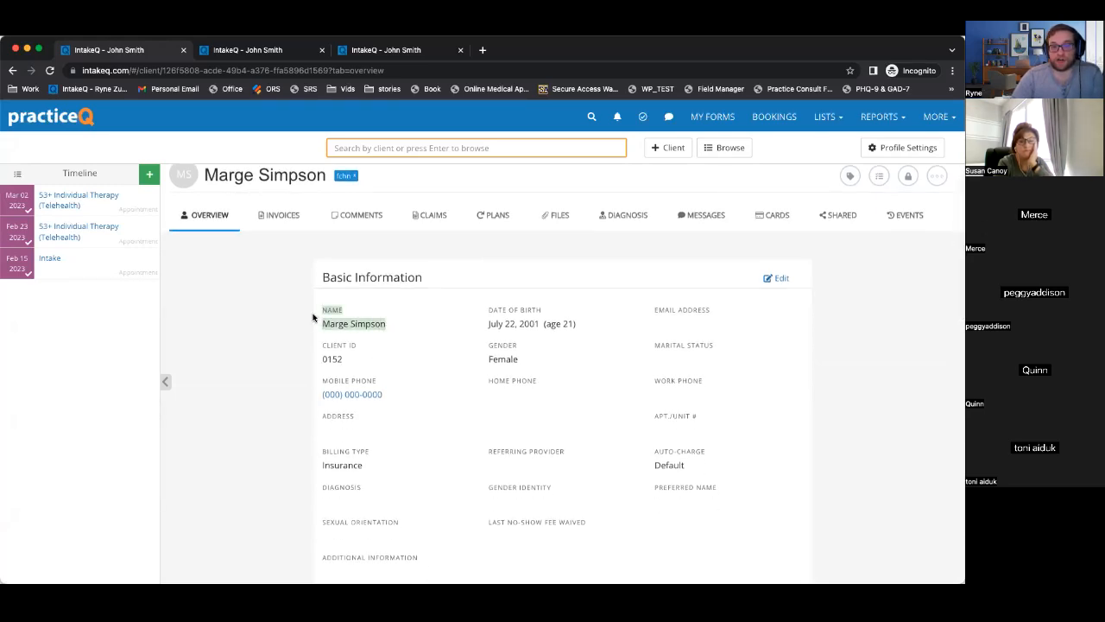
{"action": "left_click", "coordinate": [428, 215]}
{"action": "left_click", "coordinate": [829, 275]}
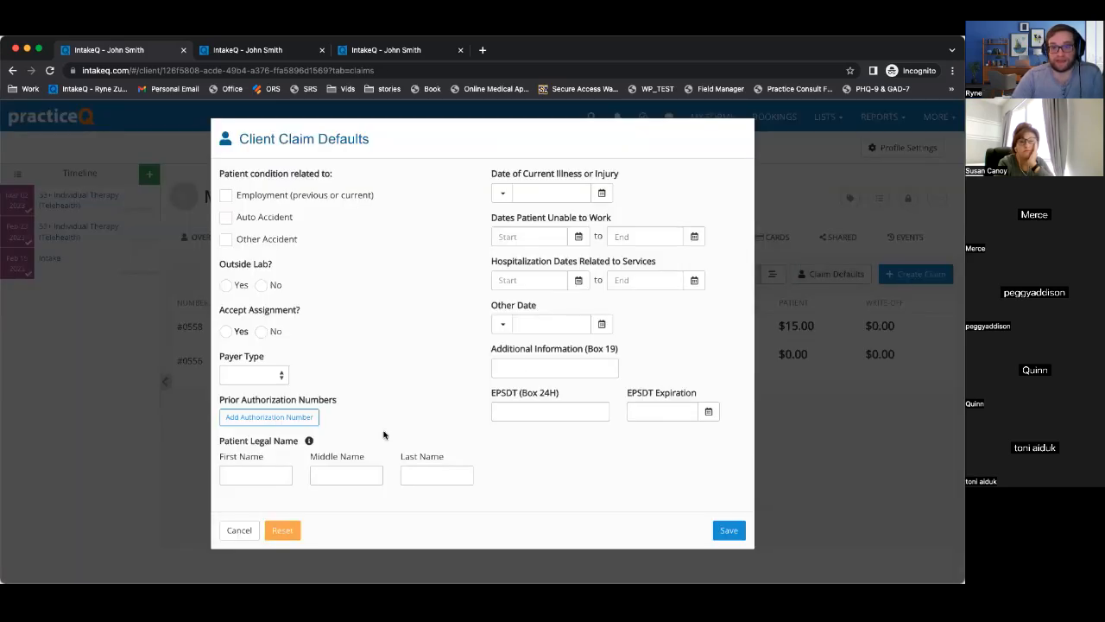
Enter the patient's legal first and last name, accept assignment, choose payer type CI, and save.
{"action": "left_click", "coordinate": [263, 471]}
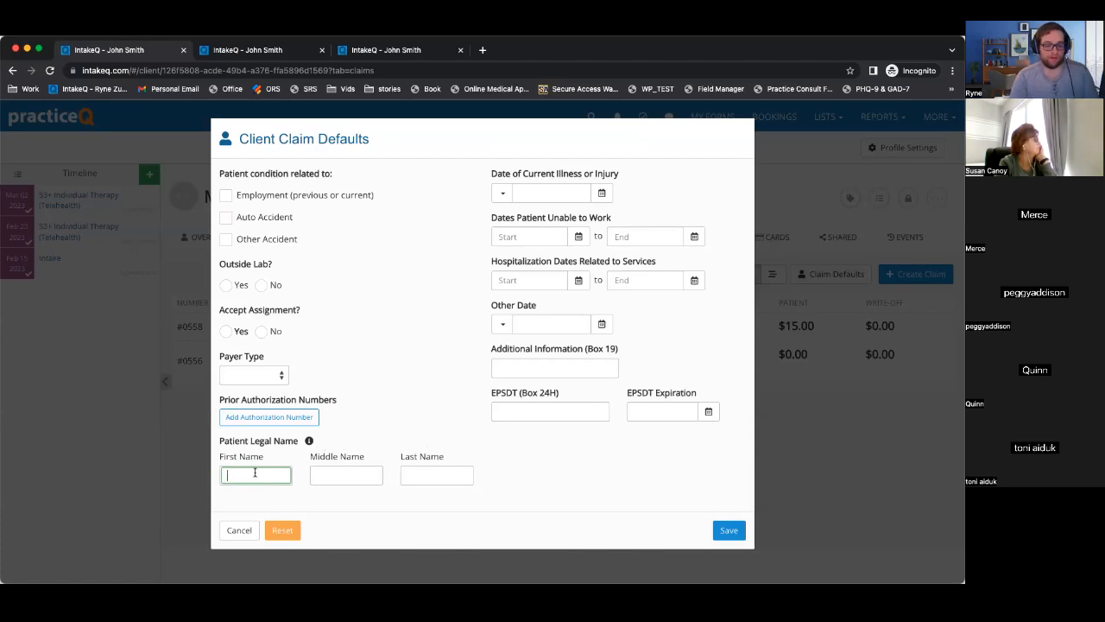
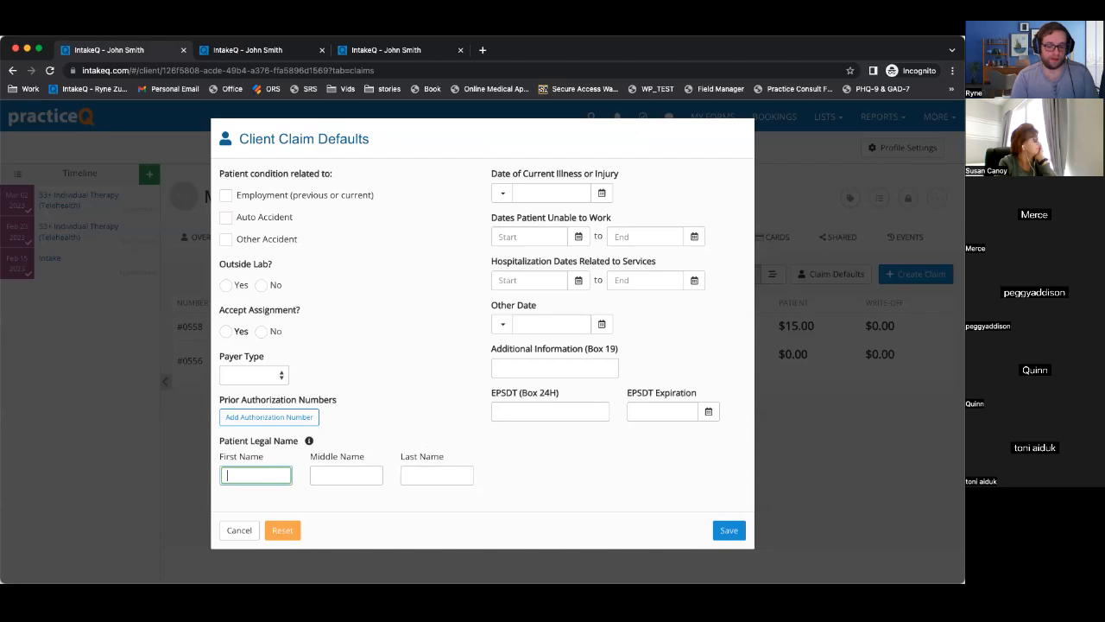
{"action": "key", "text": "Tab"}
{"action": "key", "text": "Tab"}
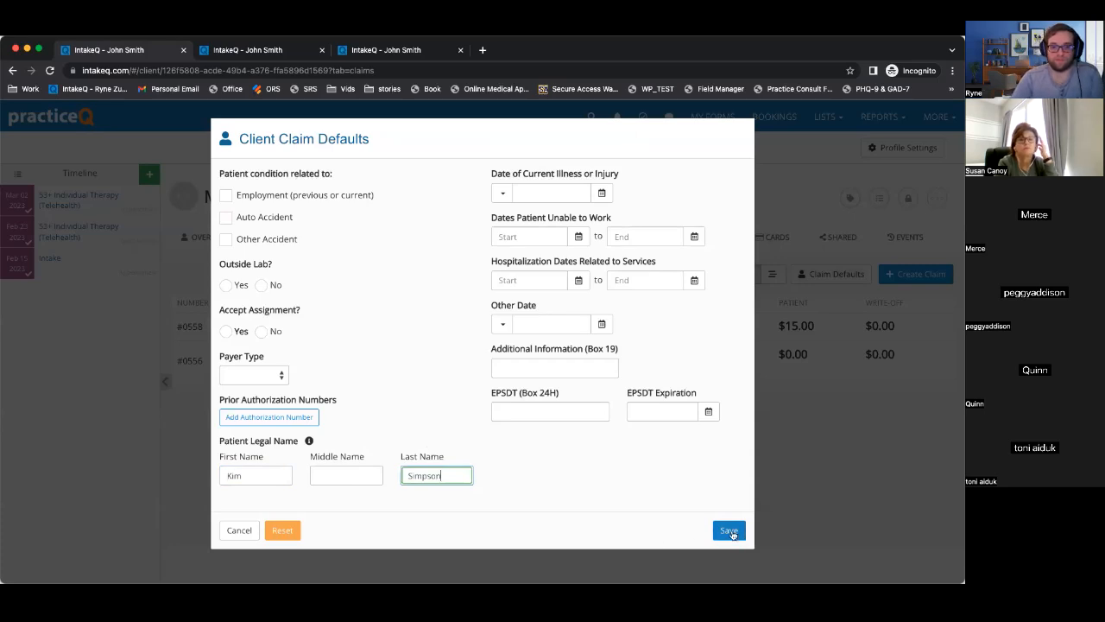
{"action": "left_click", "coordinate": [226, 331]}
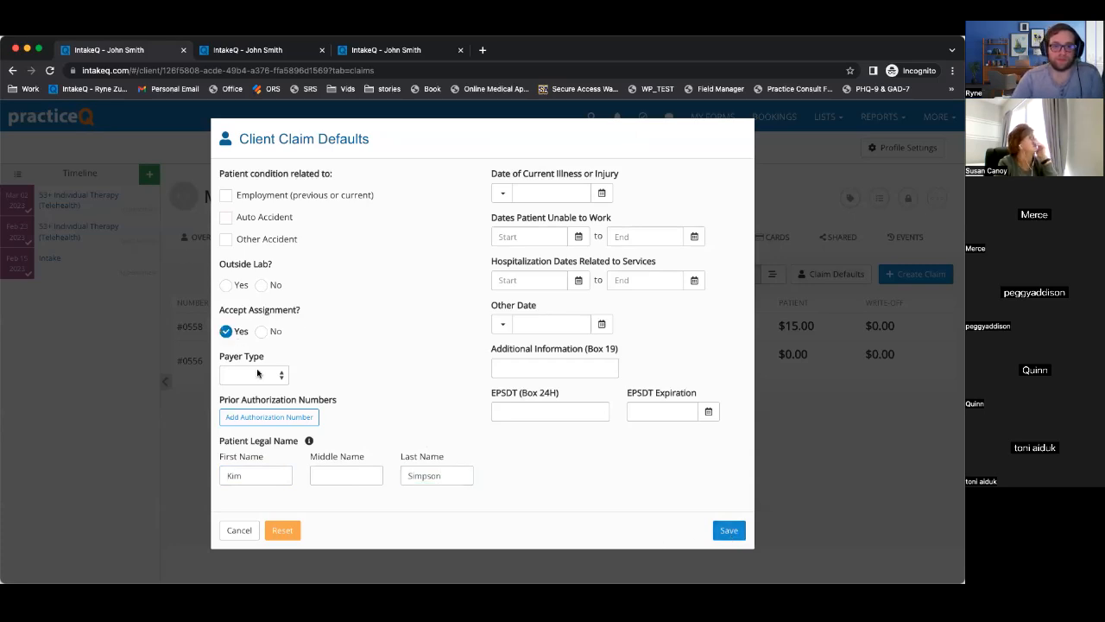
{"action": "left_click", "coordinate": [252, 375]}
{"action": "key", "text": "Return"}
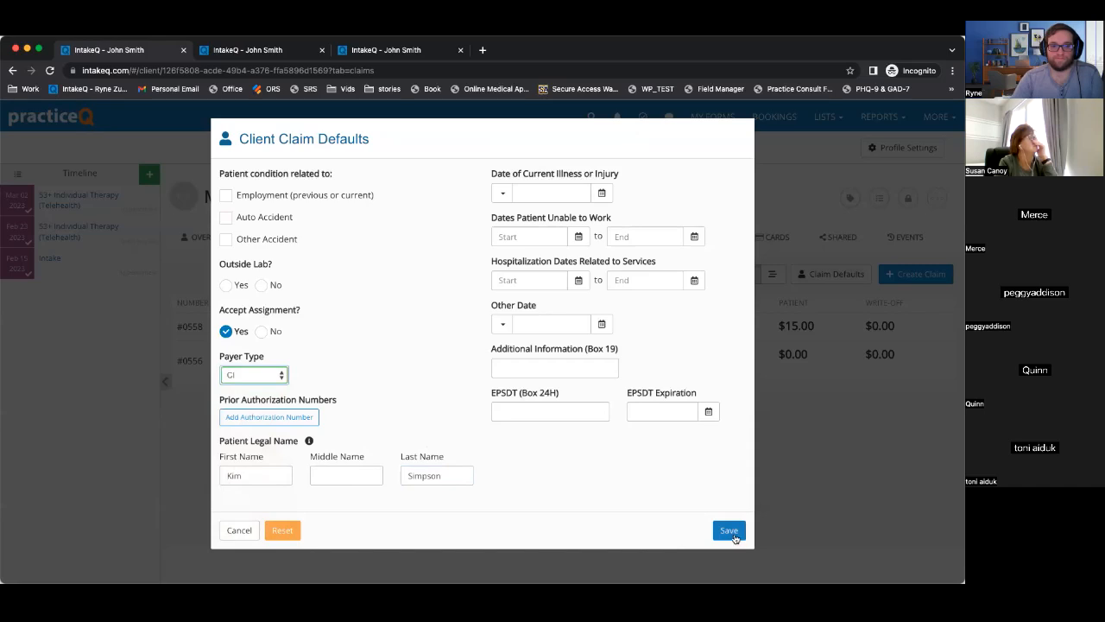
{"action": "left_click", "coordinate": [730, 531]}
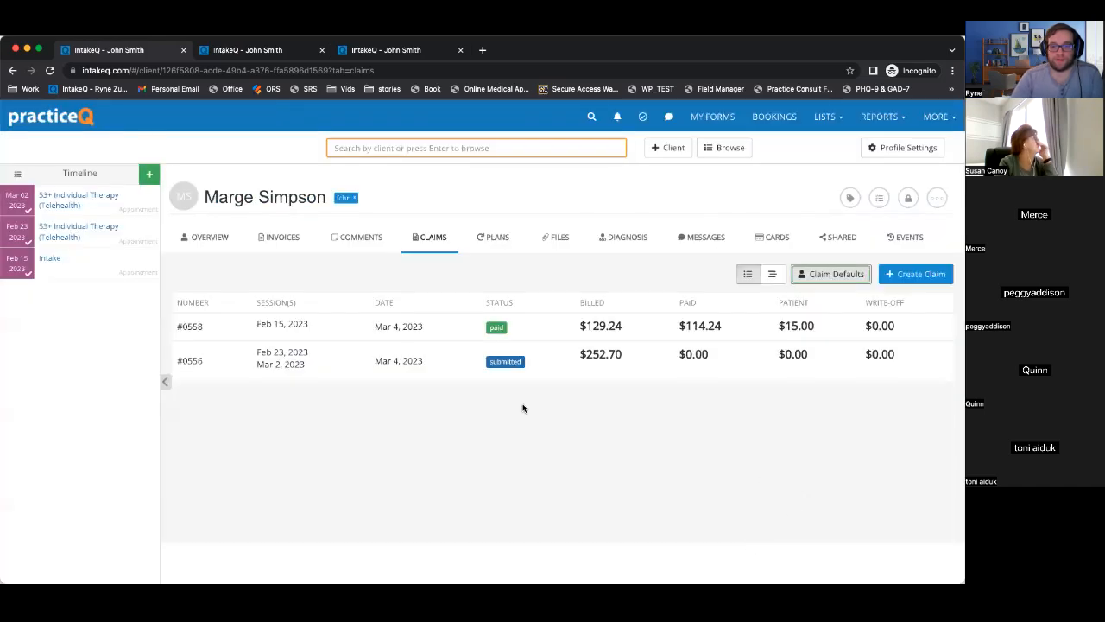
{"action": "left_click", "coordinate": [913, 273]}
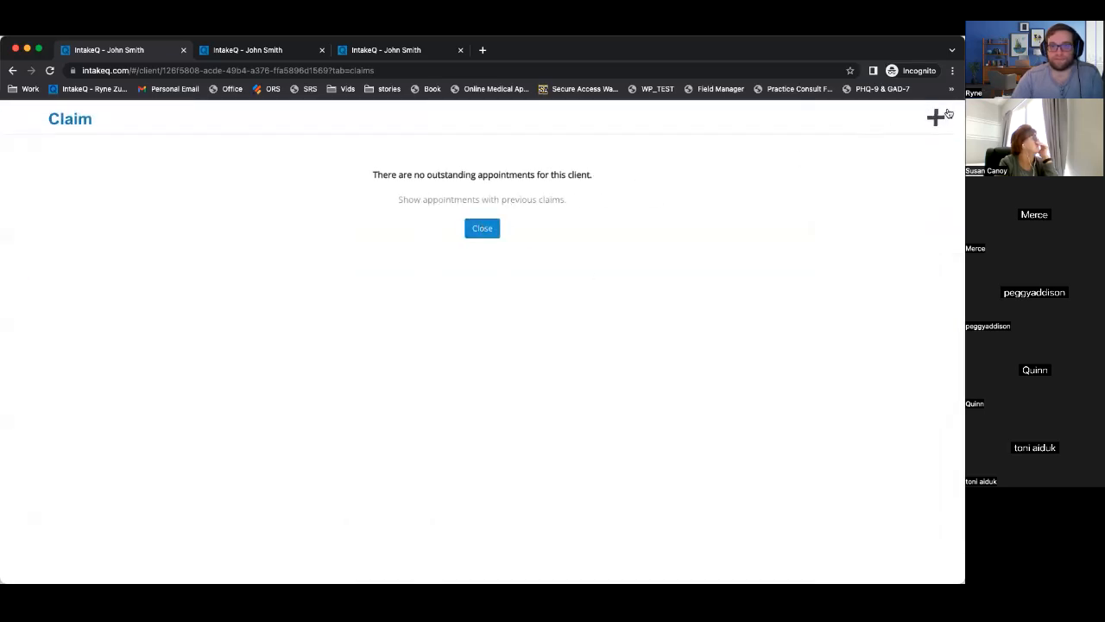
{"action": "left_click", "coordinate": [936, 118]}
{"action": "left_click", "coordinate": [150, 174]}
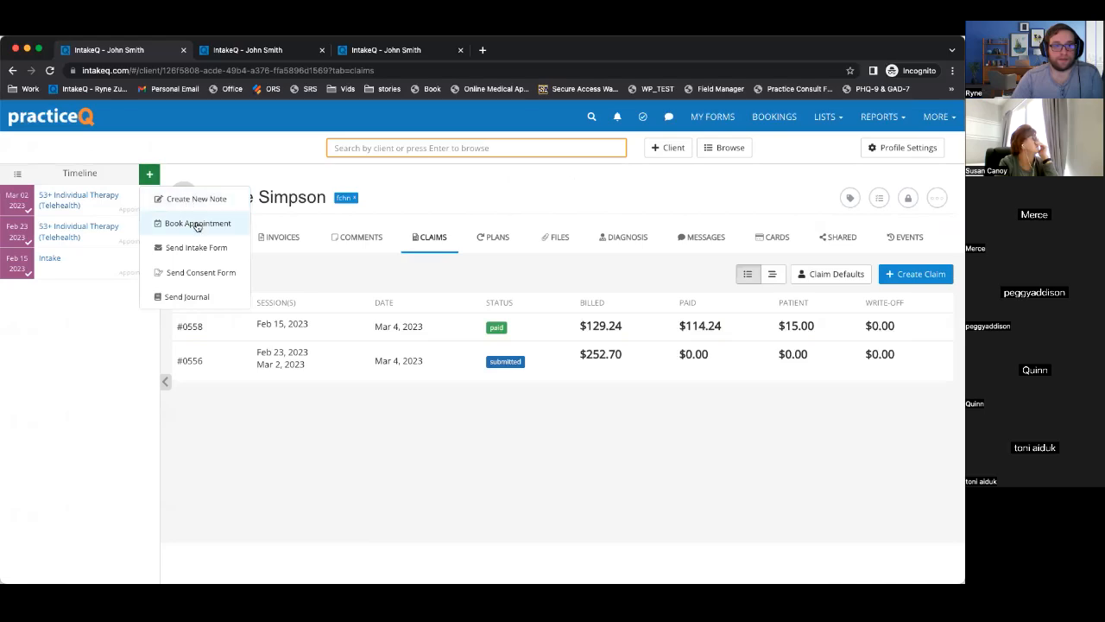
{"action": "left_click", "coordinate": [198, 222]}
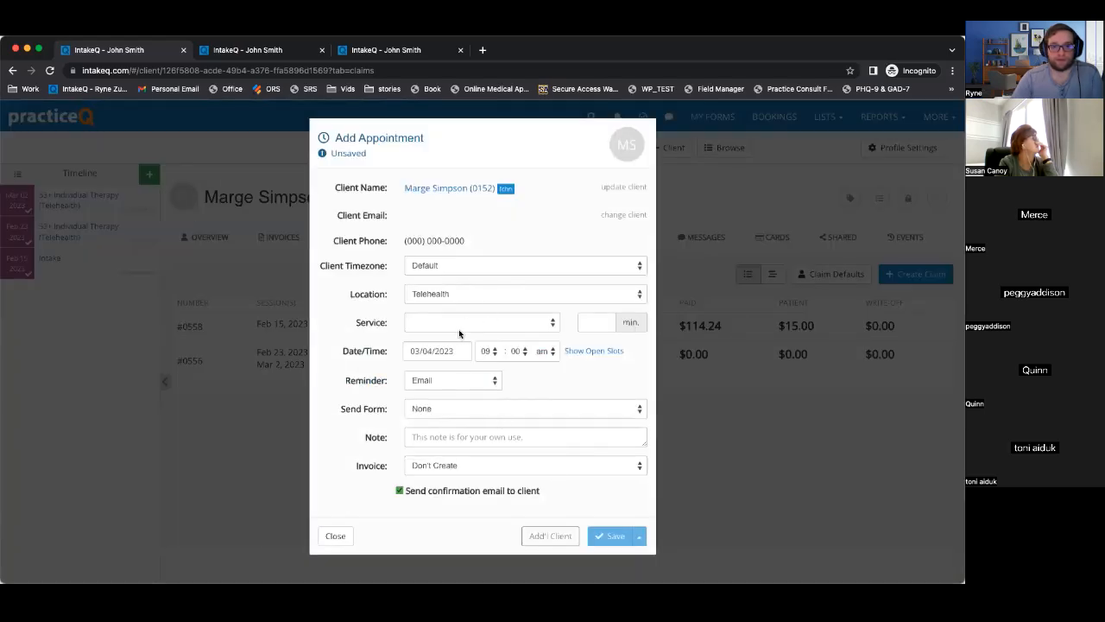
{"action": "left_click", "coordinate": [467, 323]}
{"action": "left_click", "coordinate": [461, 338]}
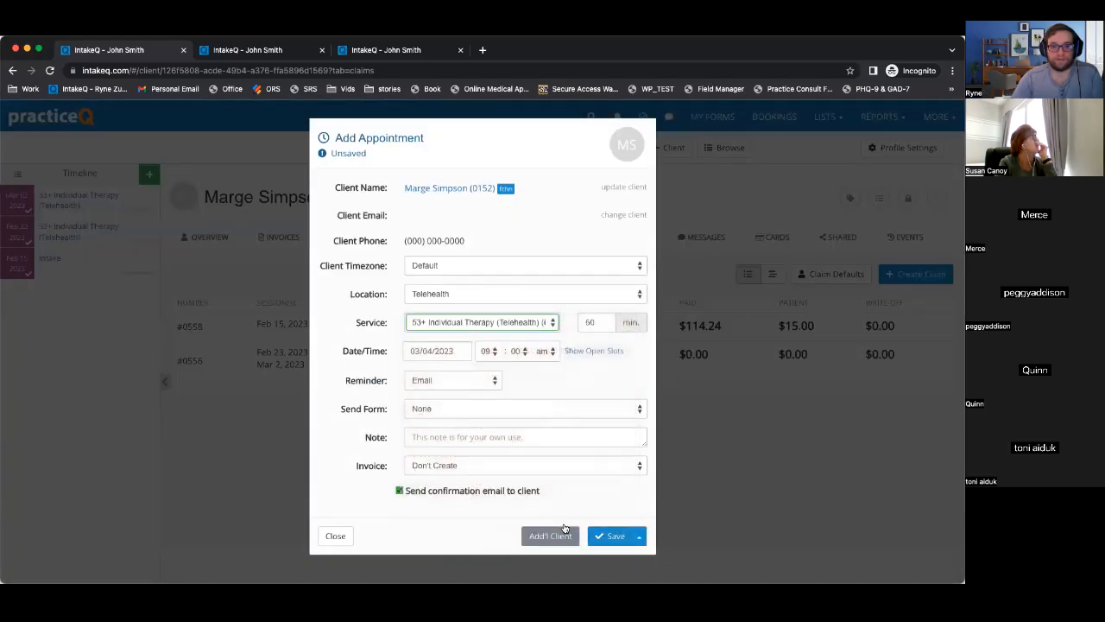
{"action": "left_click", "coordinate": [506, 491]}
{"action": "left_click", "coordinate": [614, 536]}
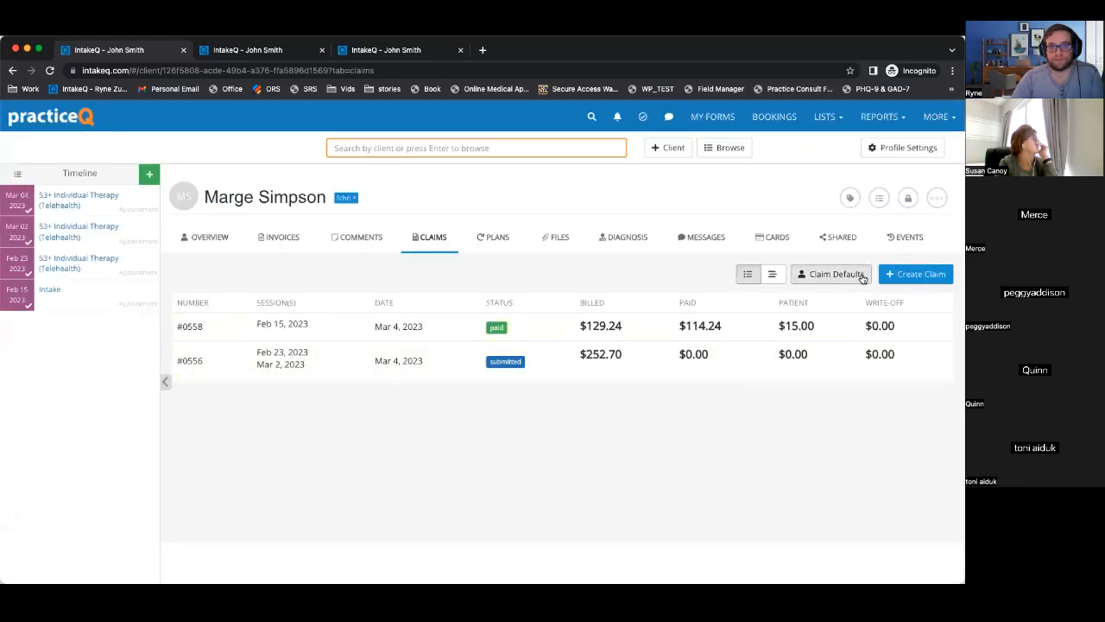
{"action": "left_click", "coordinate": [918, 274]}
{"action": "left_click", "coordinate": [328, 211]}
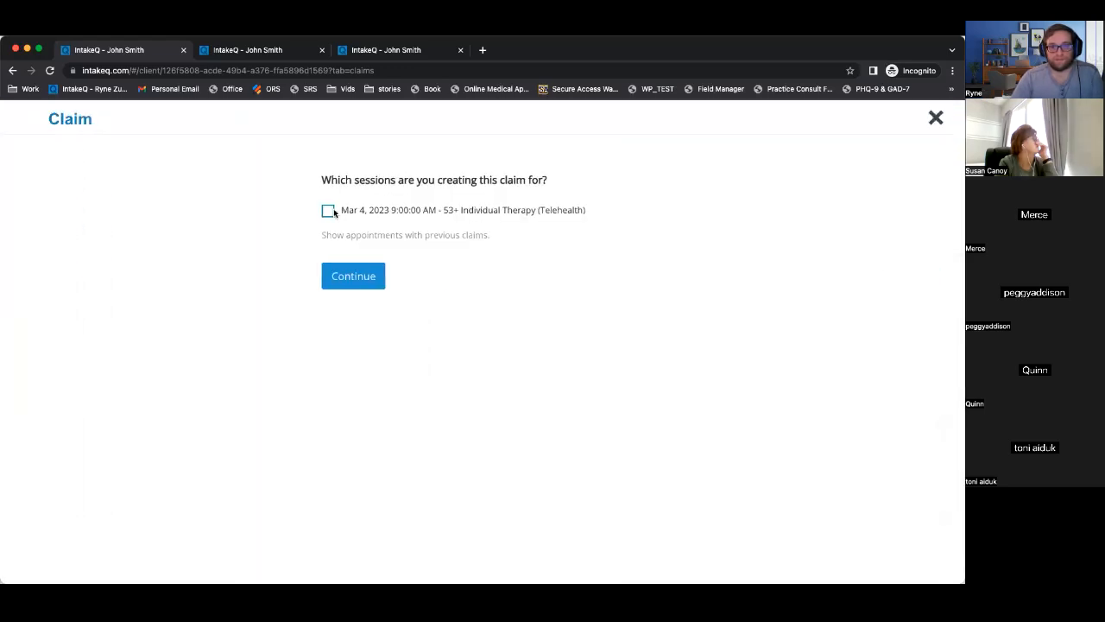
{"action": "left_click", "coordinate": [353, 275]}
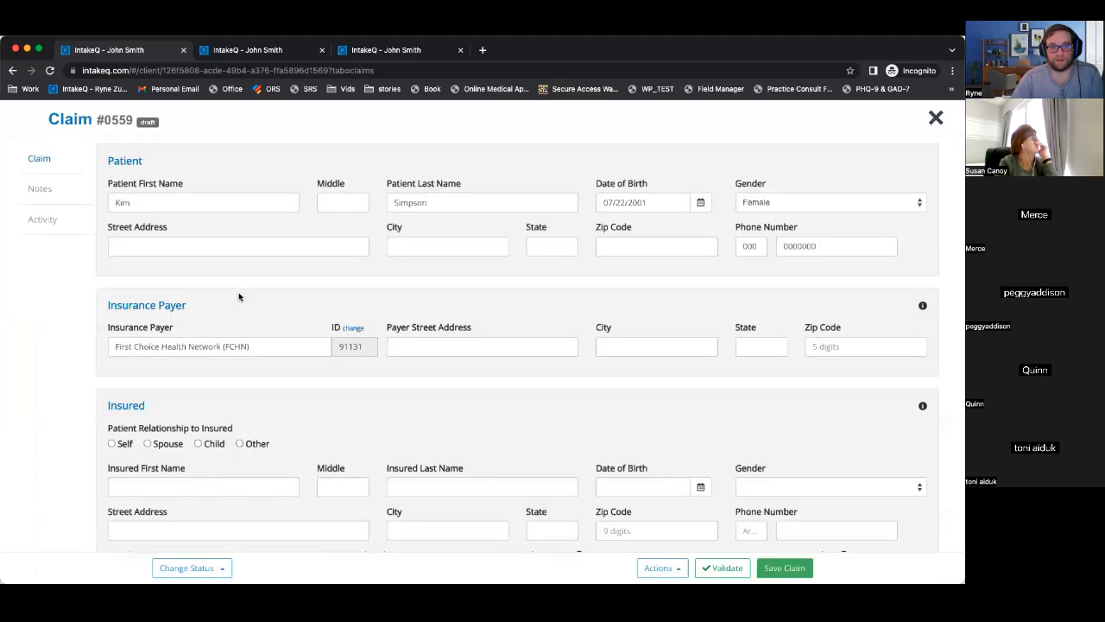
{"action": "left_click_drag", "start_coordinate": [106, 161], "coordinate": [295, 205]}
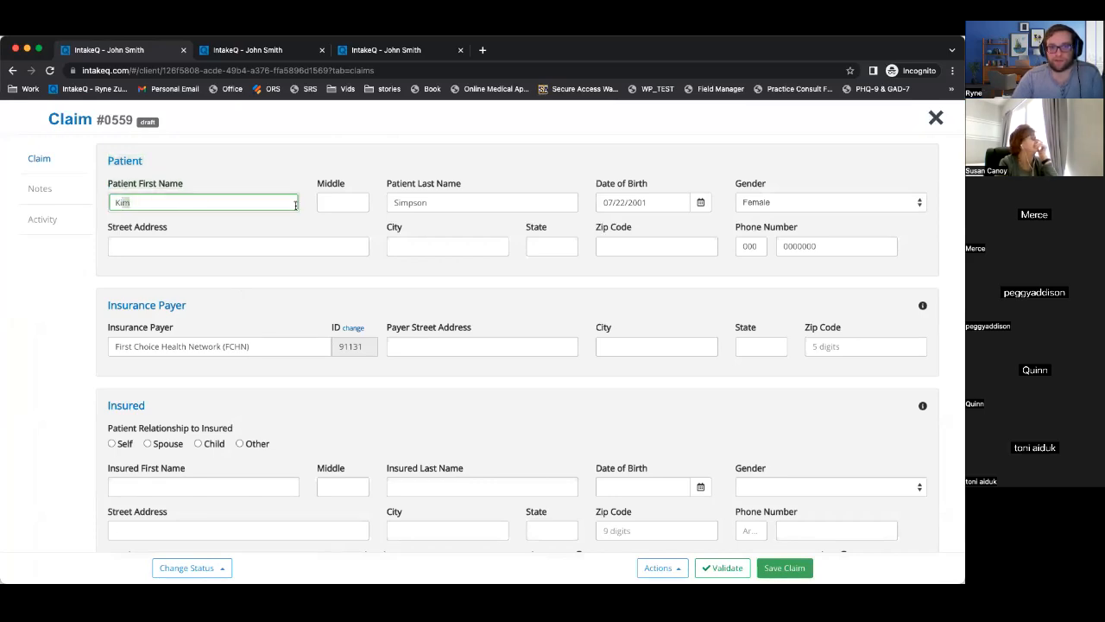
{"action": "left_click_drag", "start_coordinate": [491, 205], "coordinate": [343, 200]}
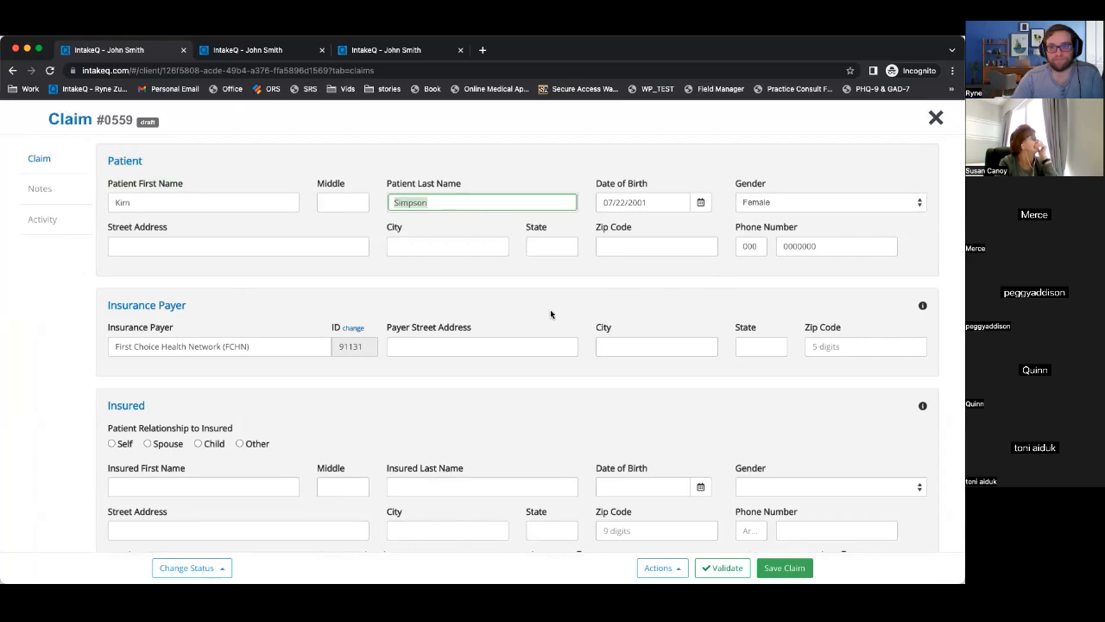
{"action": "scroll", "coordinate": [550, 309], "scroll_direction": "down", "scroll_amount": 5}
{"action": "scroll", "coordinate": [550, 310], "scroll_direction": "down", "scroll_amount": 5}
{"action": "scroll", "coordinate": [550, 314], "scroll_direction": "down", "scroll_amount": 3}
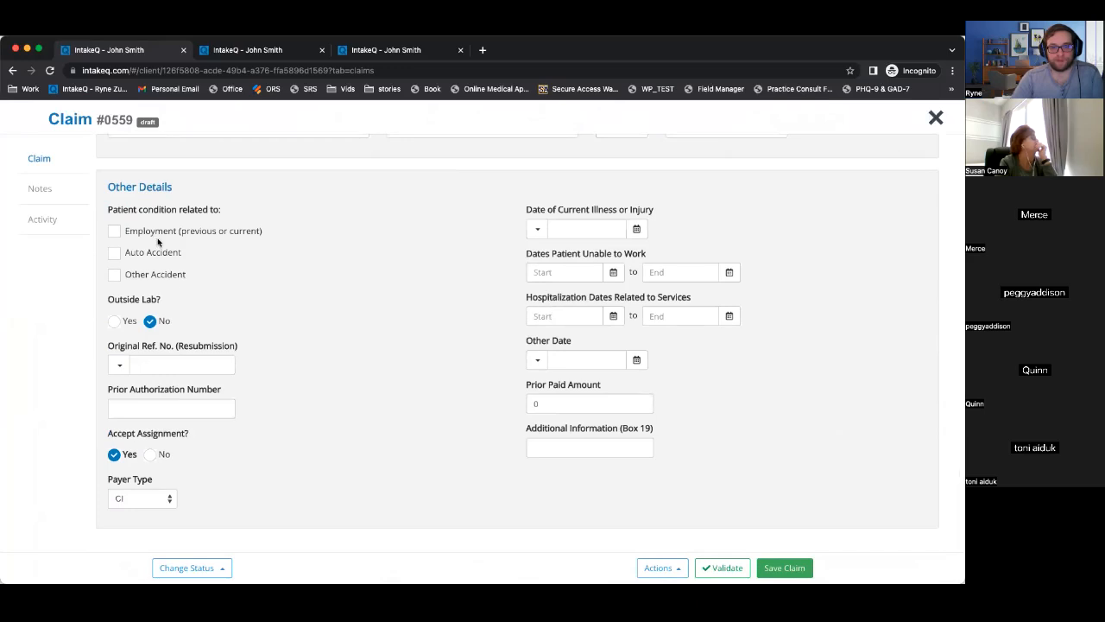
{"action": "left_click_drag", "start_coordinate": [107, 186], "coordinate": [259, 323]}
{"action": "left_click", "coordinate": [135, 307]}
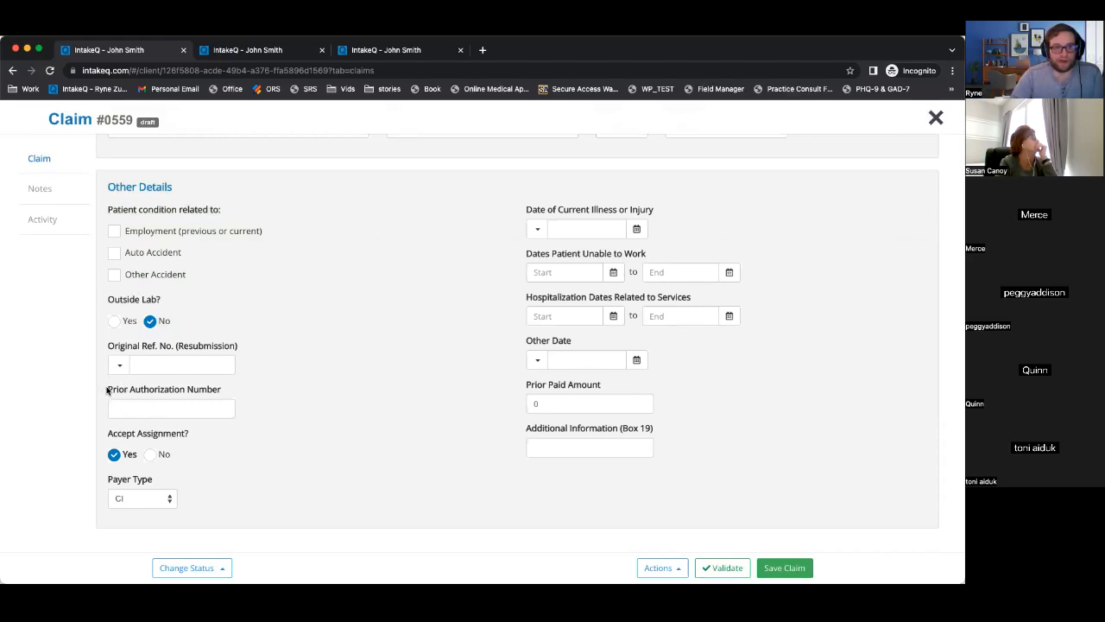
{"action": "left_click_drag", "start_coordinate": [105, 391], "coordinate": [270, 396]}
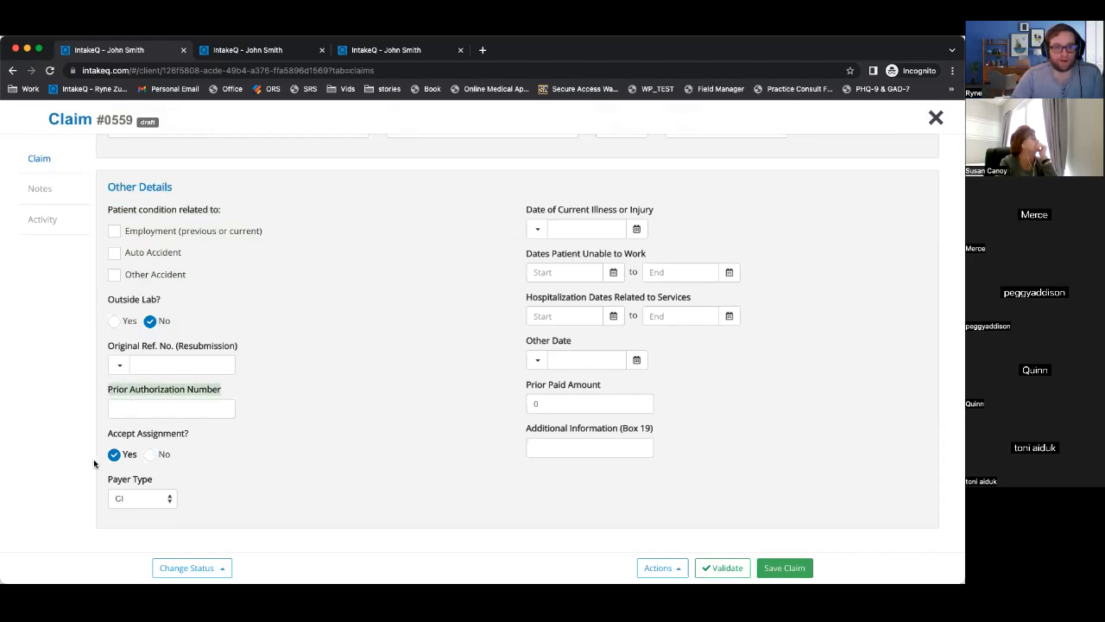
{"action": "scroll", "coordinate": [398, 372], "scroll_direction": "up", "scroll_amount": 15}
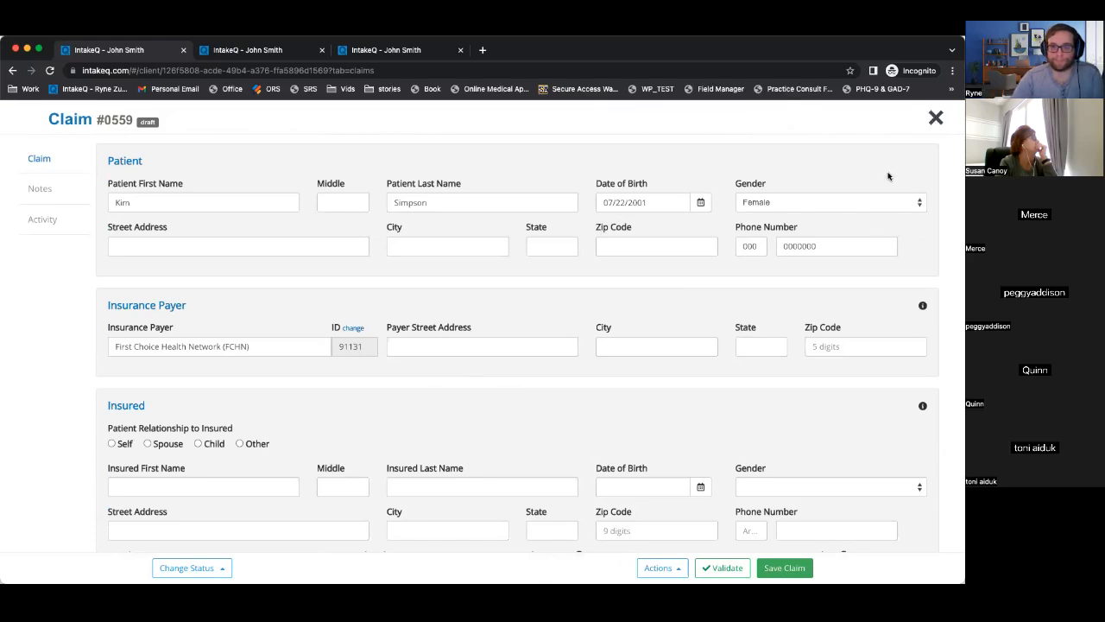
Close the draft claim and review the Bookings payment settings' 24-hour appointment auto-charge.
{"action": "left_click", "coordinate": [935, 118]}
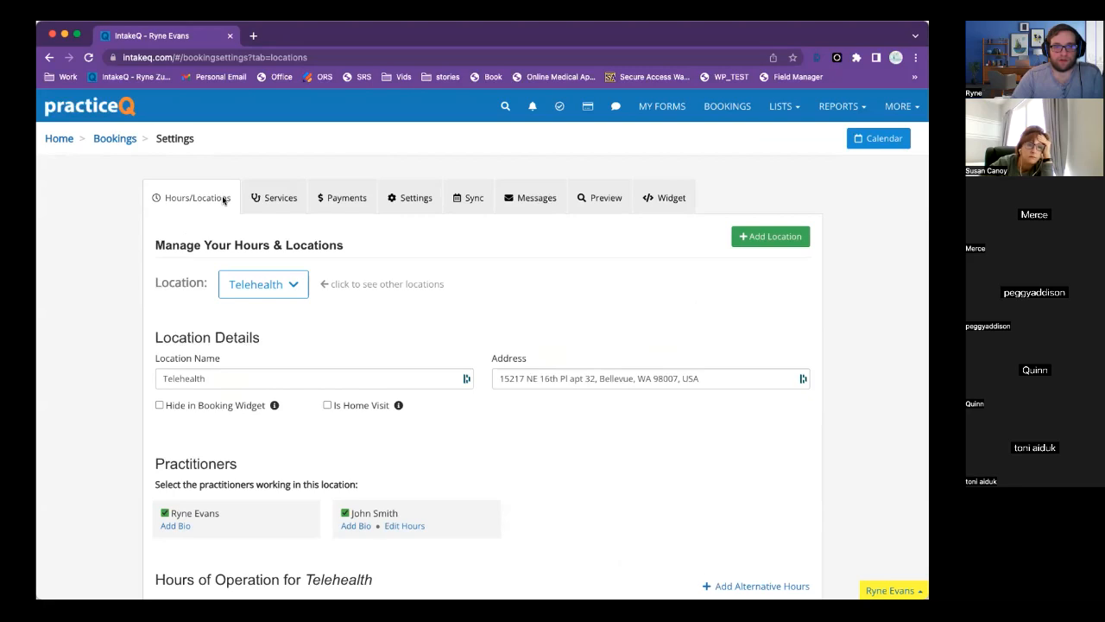
{"action": "left_click", "coordinate": [340, 198]}
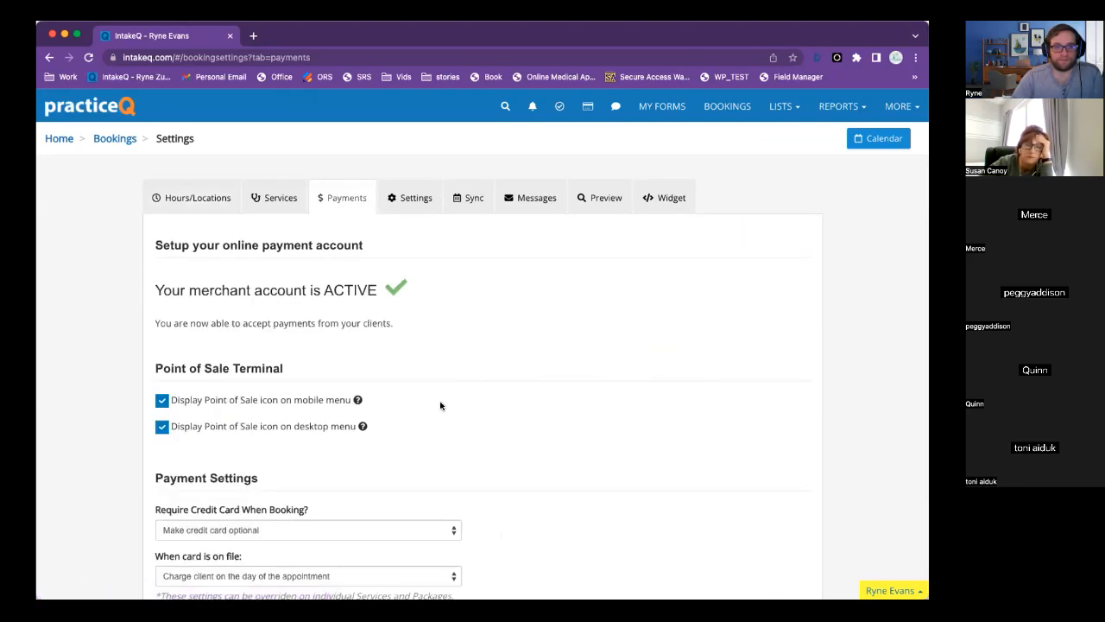
{"action": "scroll", "coordinate": [440, 410], "scroll_direction": "down", "scroll_amount": 5}
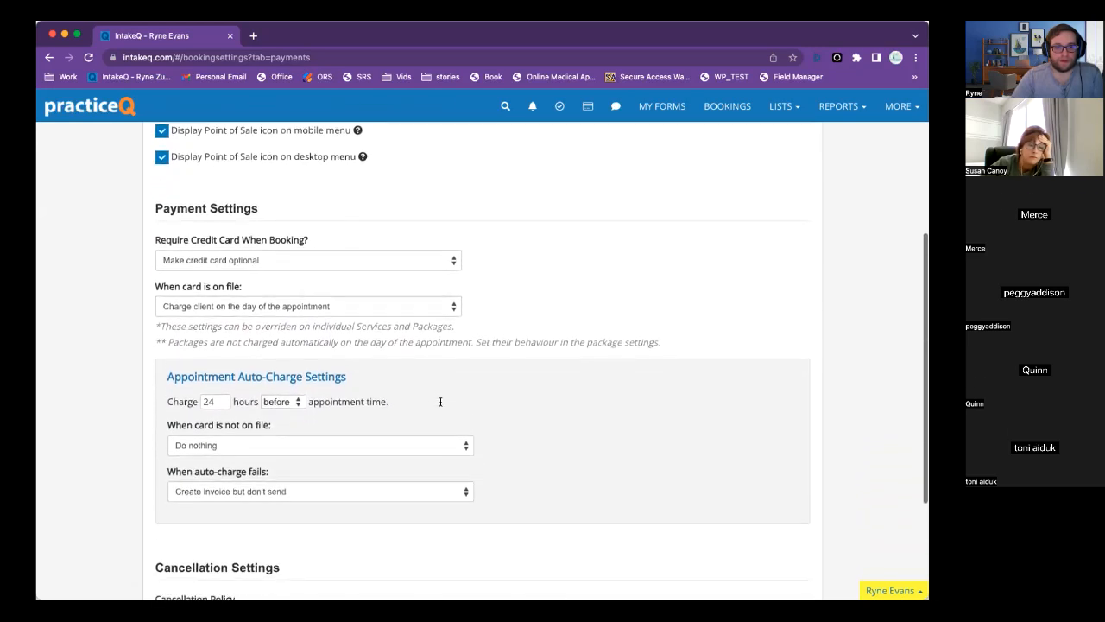
{"action": "scroll", "coordinate": [440, 402], "scroll_direction": "down", "scroll_amount": 1}
{"action": "left_click_drag", "start_coordinate": [165, 360], "coordinate": [392, 360]}
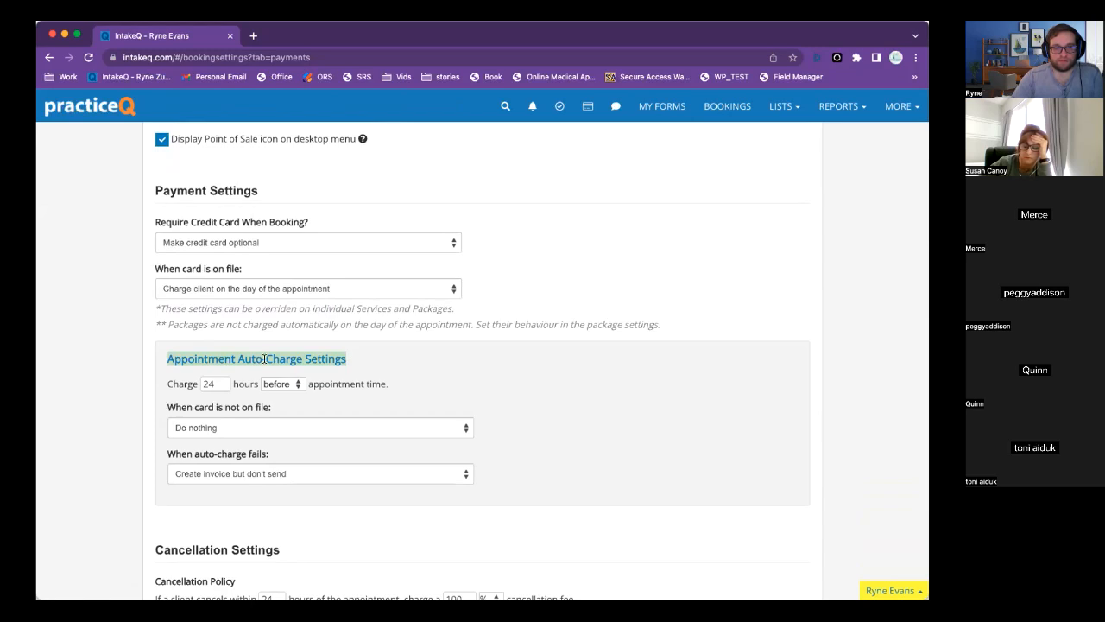
{"action": "left_click_drag", "start_coordinate": [166, 383], "coordinate": [390, 388]}
{"action": "left_click", "coordinate": [395, 387]}
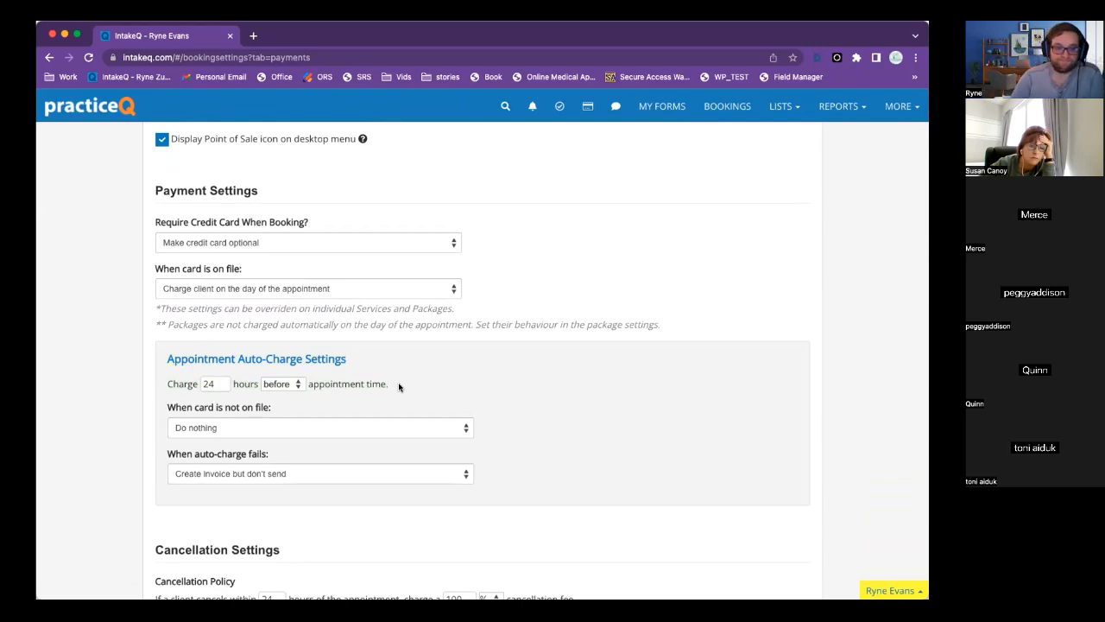
{"action": "scroll", "coordinate": [464, 407], "scroll_direction": "down", "scroll_amount": 3}
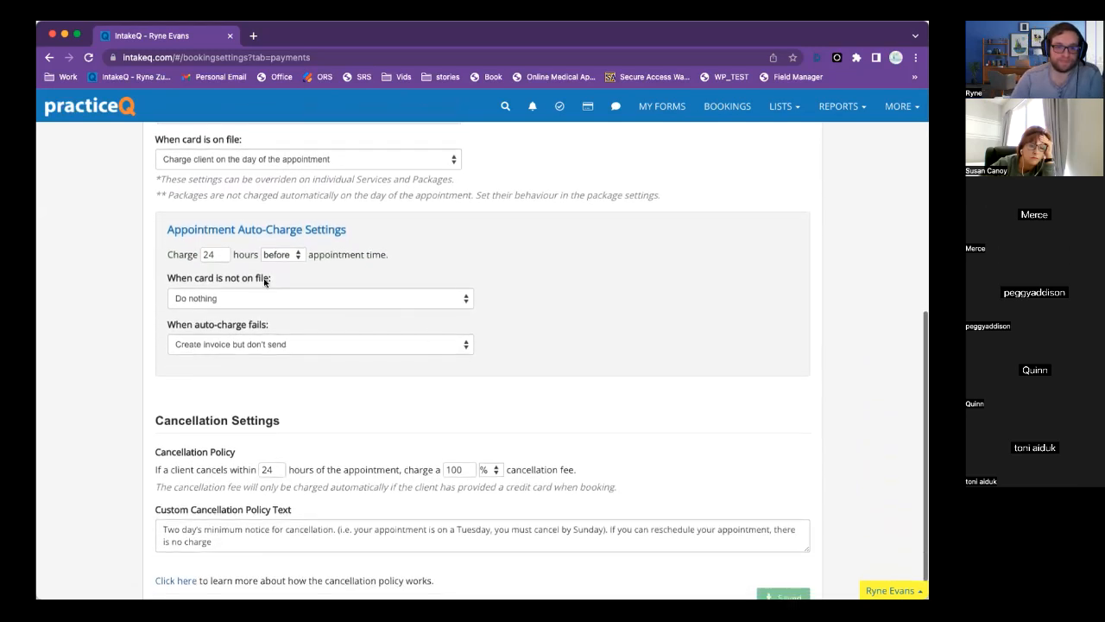
{"action": "left_click", "coordinate": [204, 299]}
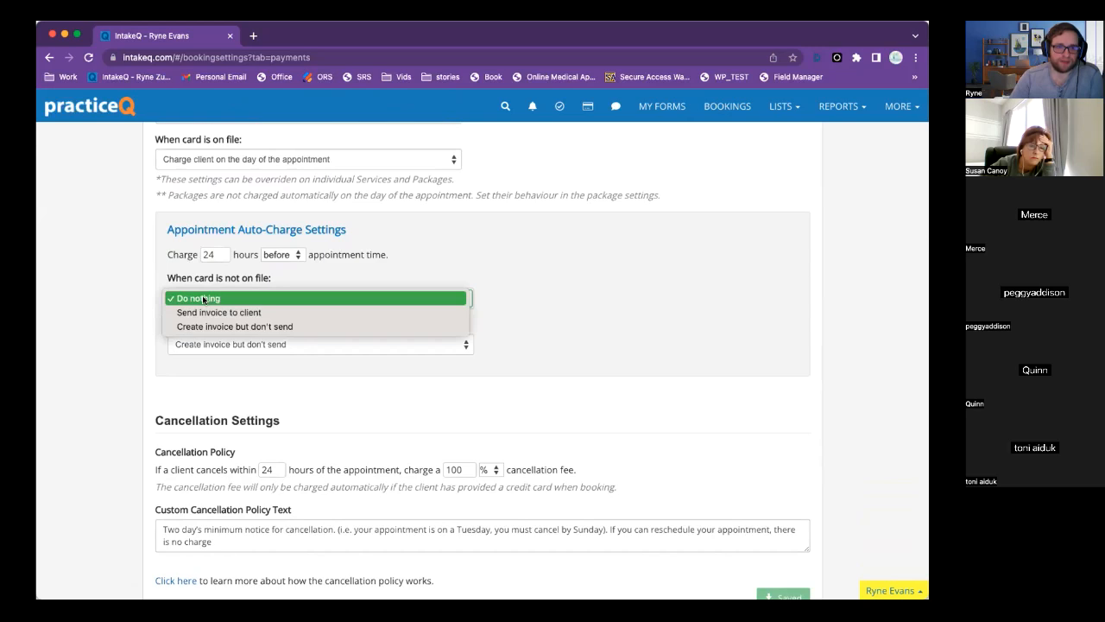
{"action": "left_click", "coordinate": [310, 274]}
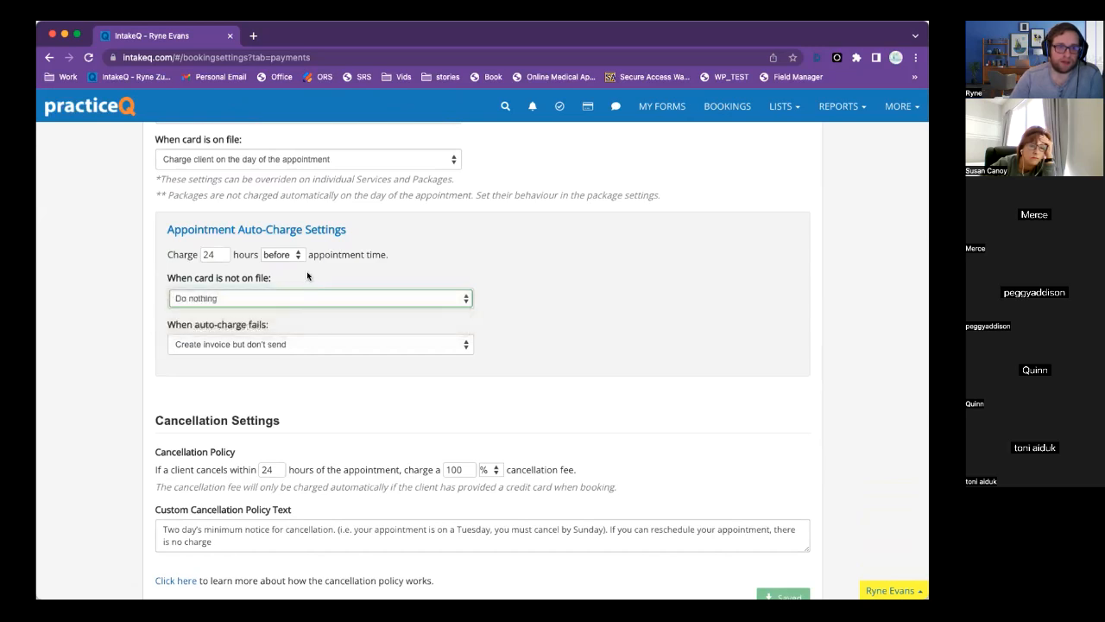
{"action": "left_click", "coordinate": [220, 346]}
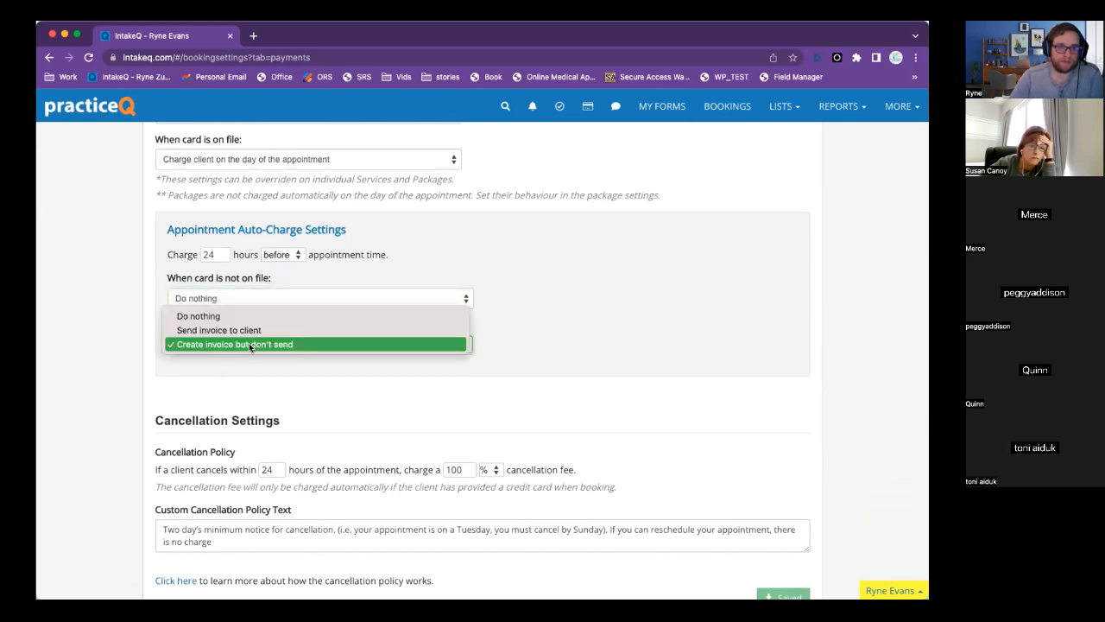
{"action": "left_click", "coordinate": [140, 347]}
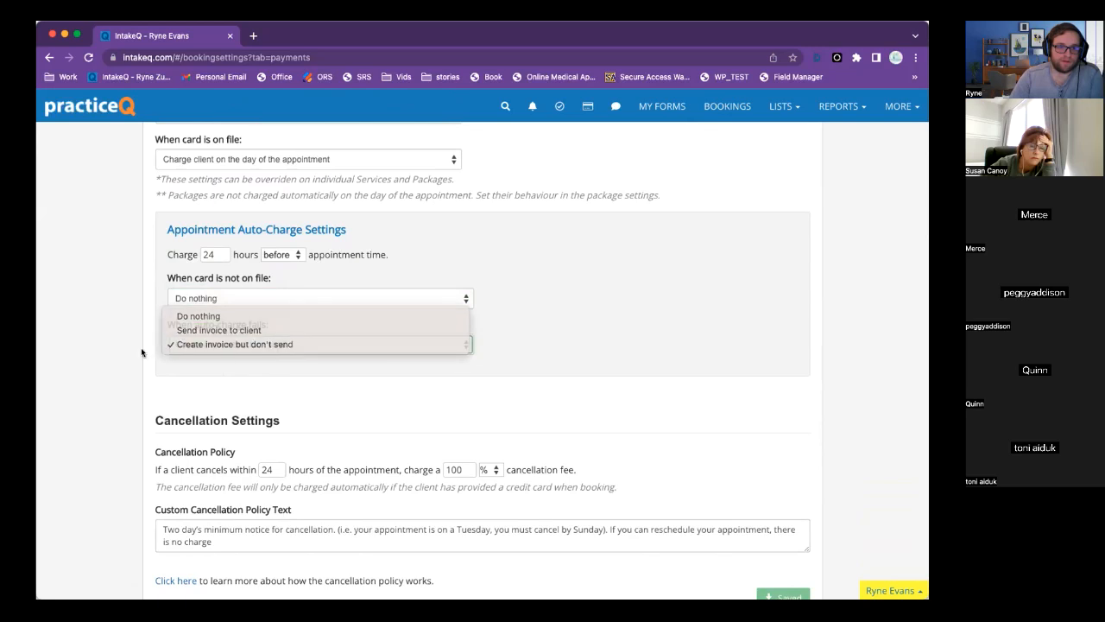
{"action": "left_click", "coordinate": [272, 299]}
{"action": "left_click", "coordinate": [265, 281]}
{"action": "left_click", "coordinate": [265, 298]}
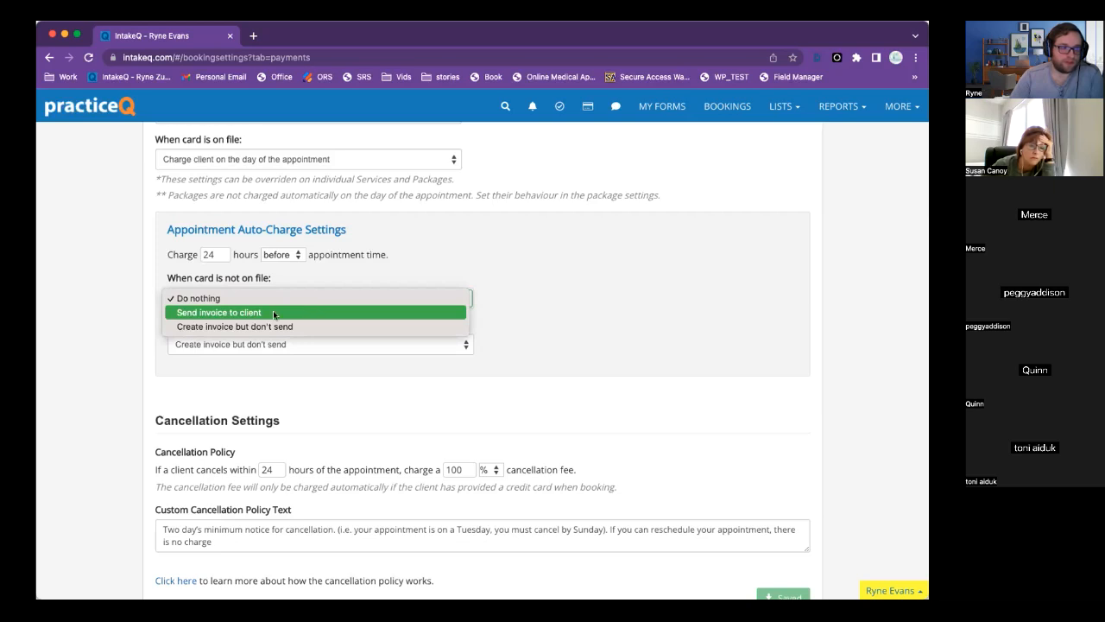
{"action": "left_click", "coordinate": [280, 394]}
{"action": "left_click_drag", "start_coordinate": [167, 325], "coordinate": [299, 331]}
{"action": "left_click", "coordinate": [304, 344]}
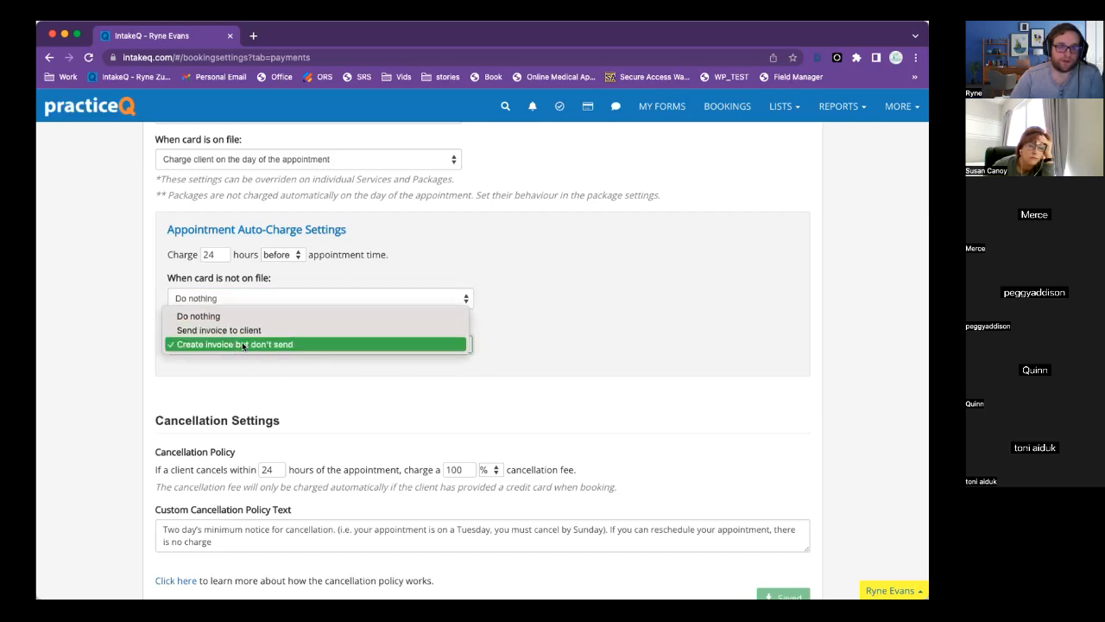
{"action": "left_click", "coordinate": [268, 369]}
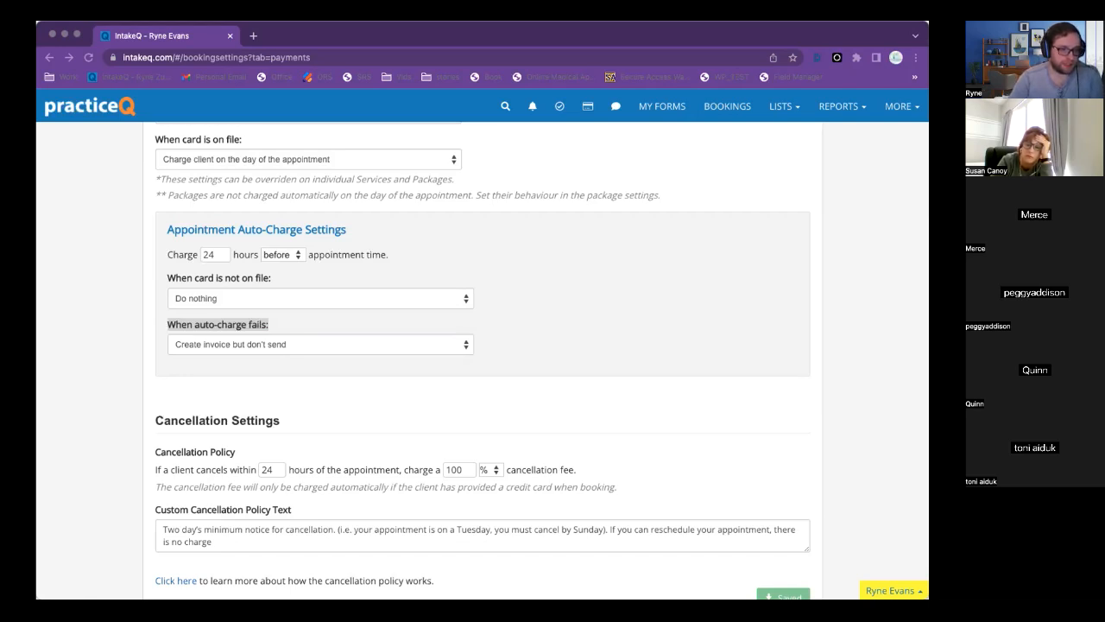
{"action": "left_click", "coordinate": [590, 435]}
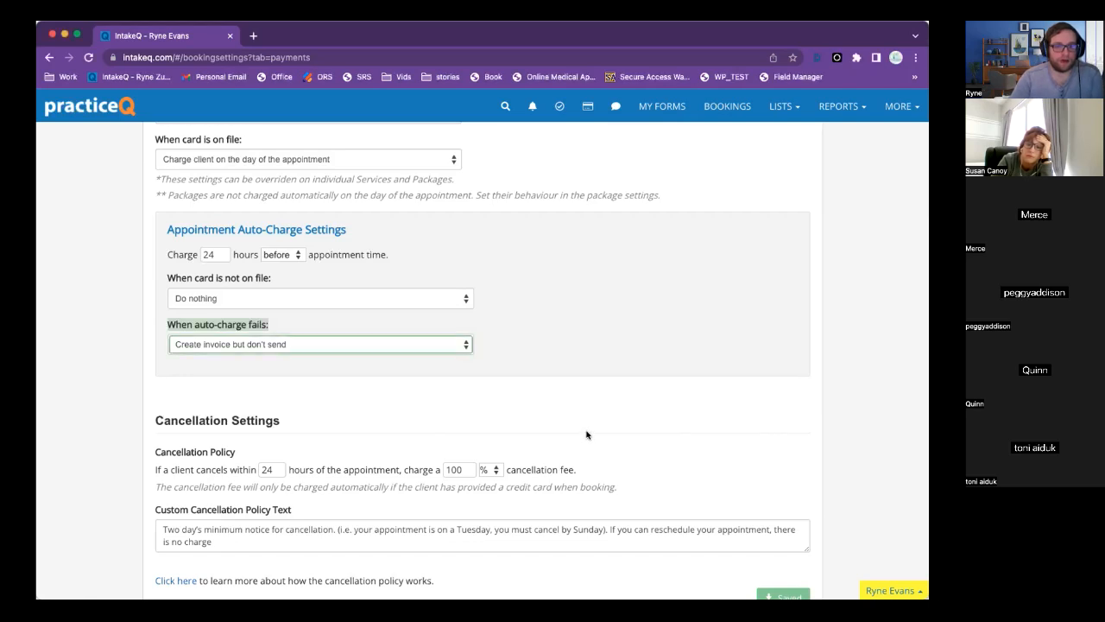
{"action": "scroll", "coordinate": [586, 435], "scroll_direction": "down", "scroll_amount": 1}
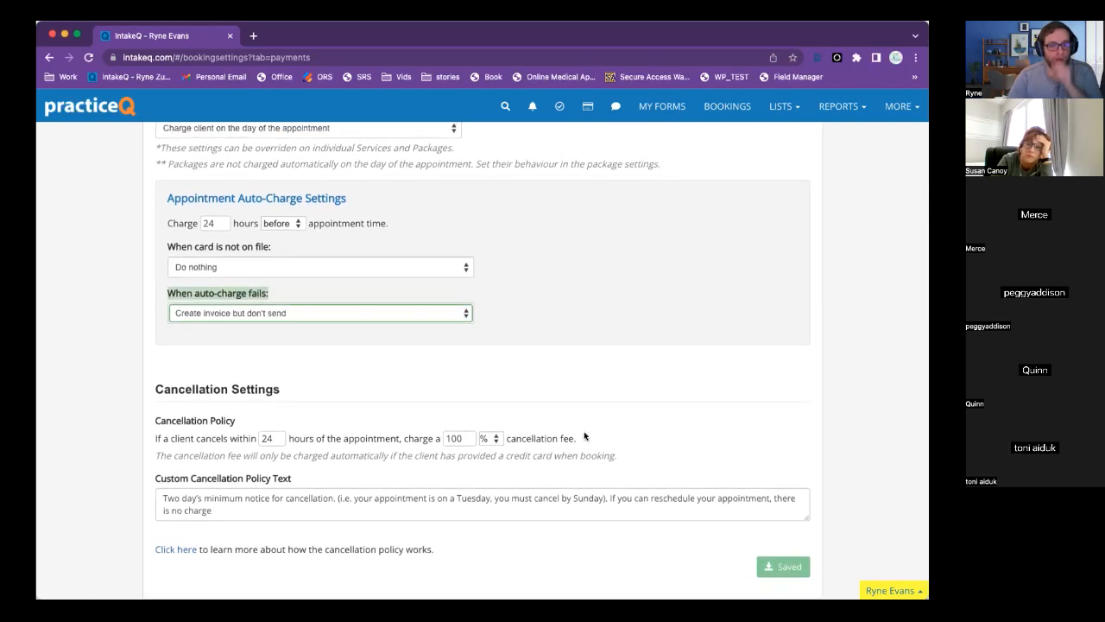
{"action": "scroll", "coordinate": [563, 374], "scroll_direction": "up", "scroll_amount": 10}
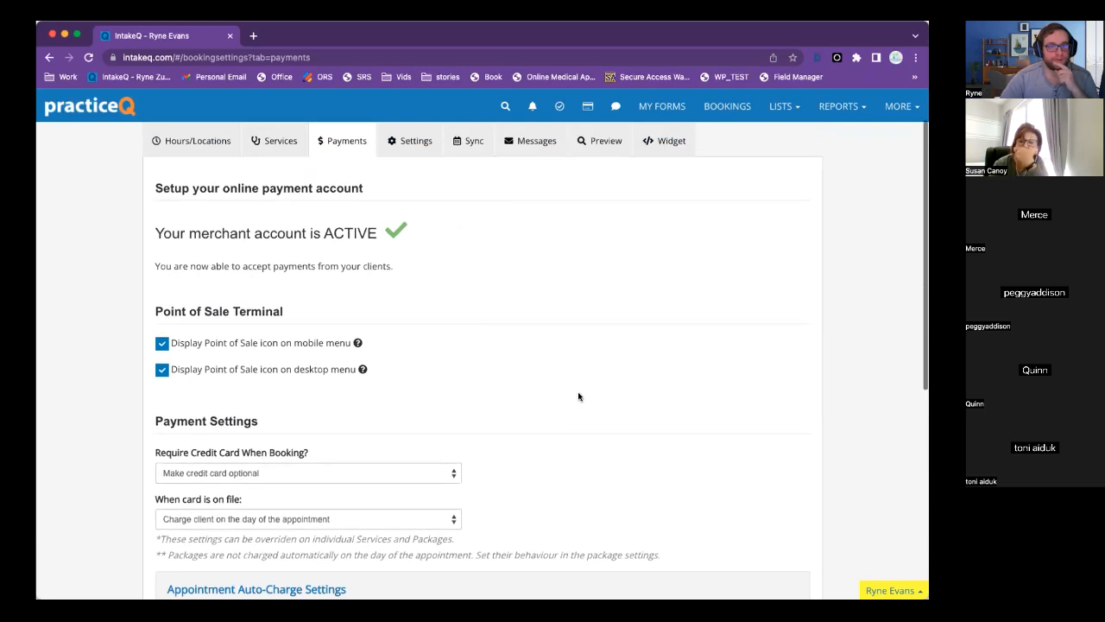
{"action": "scroll", "coordinate": [425, 367], "scroll_direction": "down", "scroll_amount": 4}
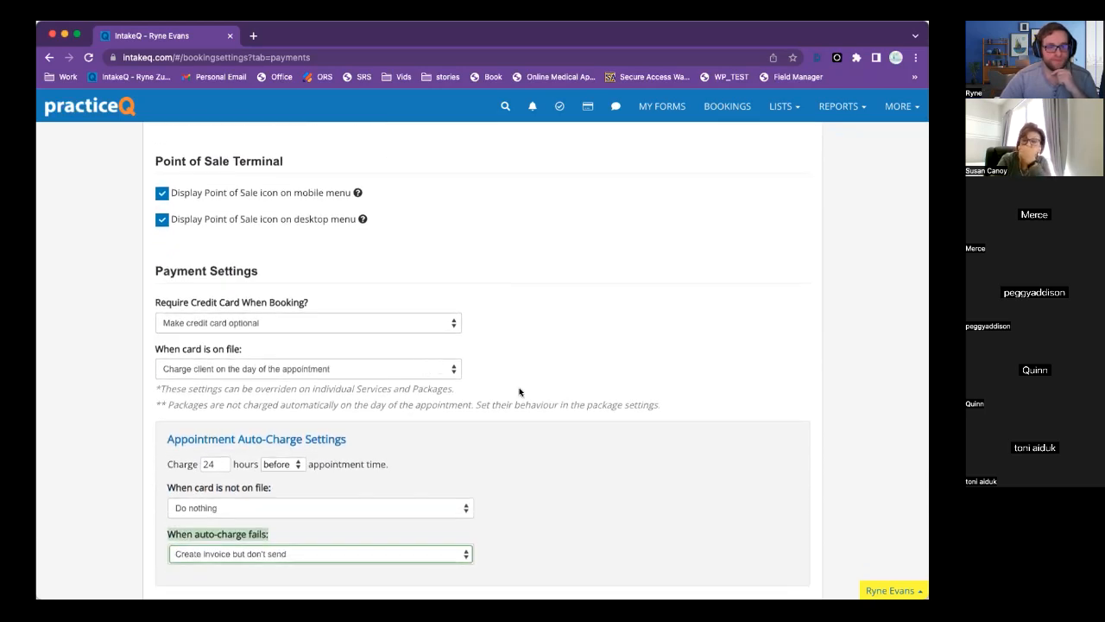
{"action": "scroll", "coordinate": [329, 273], "scroll_direction": "down", "scroll_amount": 1}
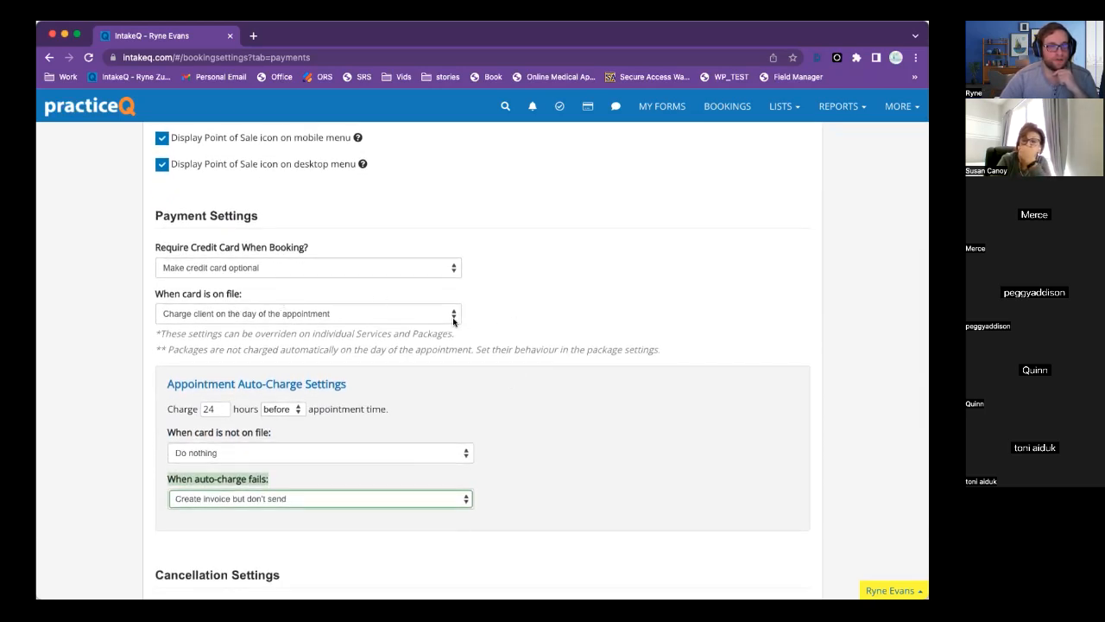
{"action": "left_click", "coordinate": [296, 266]}
{"action": "left_click", "coordinate": [545, 280]}
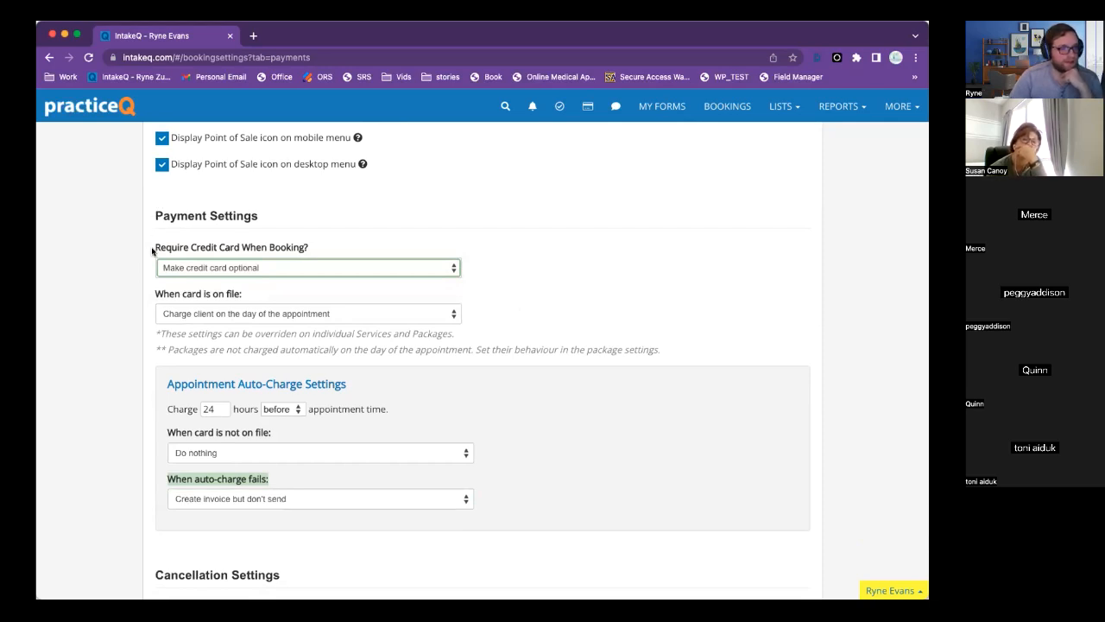
{"action": "left_click_drag", "start_coordinate": [152, 250], "coordinate": [320, 252]}
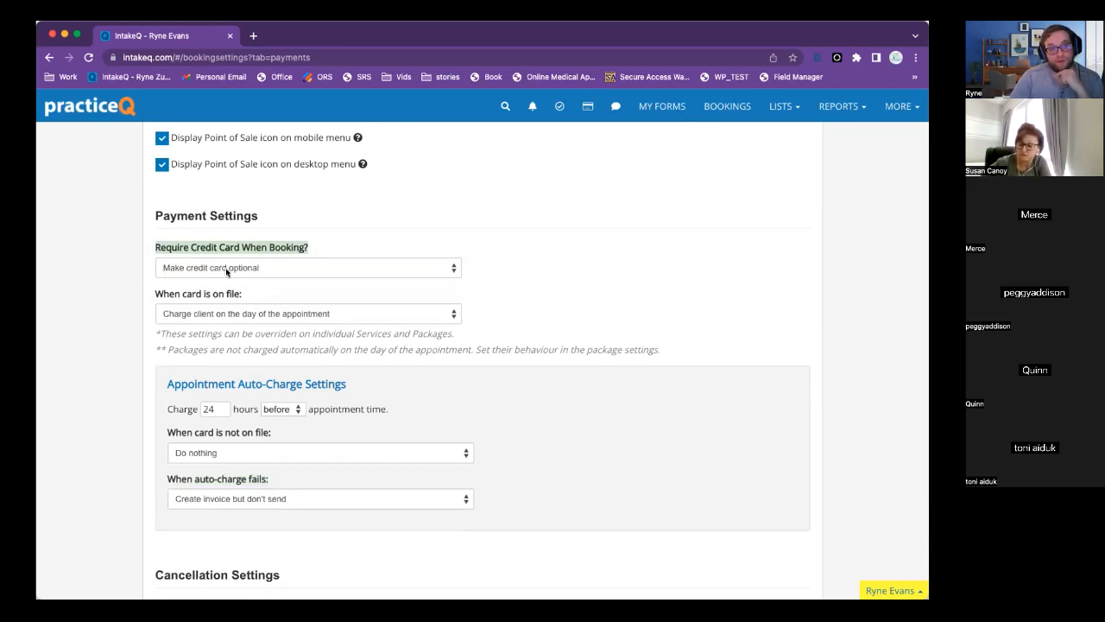
{"action": "left_click", "coordinate": [200, 271]}
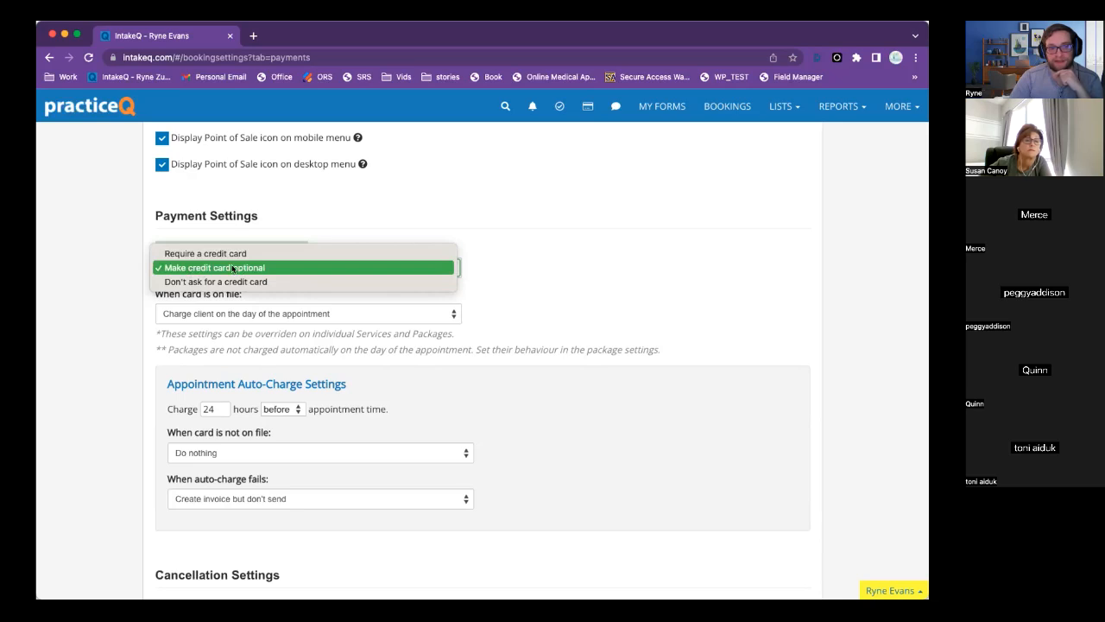
{"action": "left_click", "coordinate": [502, 289]}
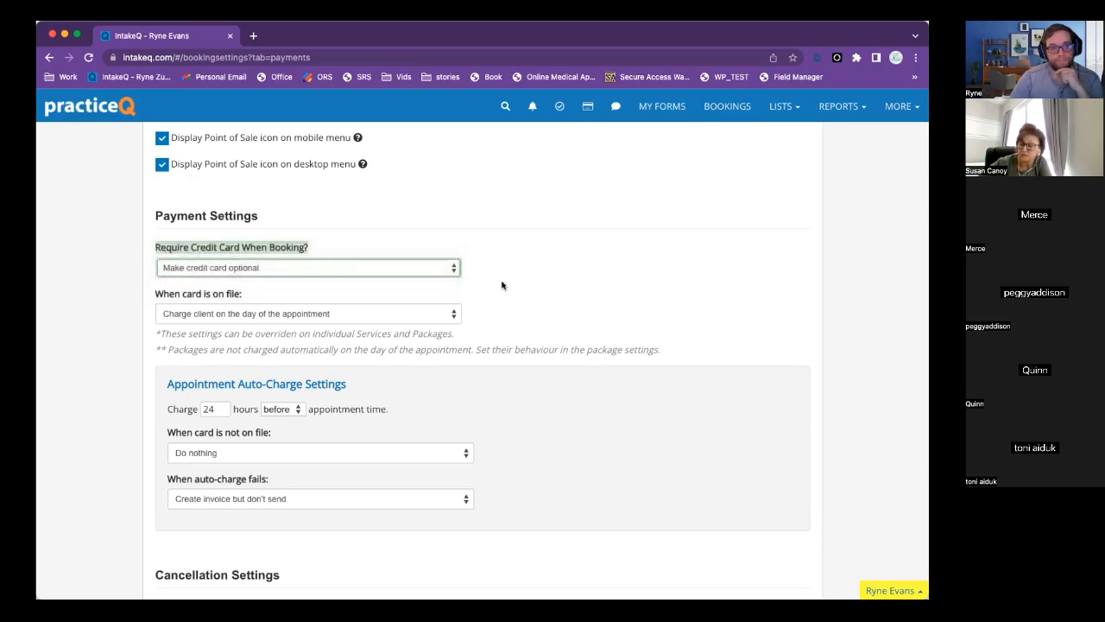
{"action": "left_click", "coordinate": [223, 317]}
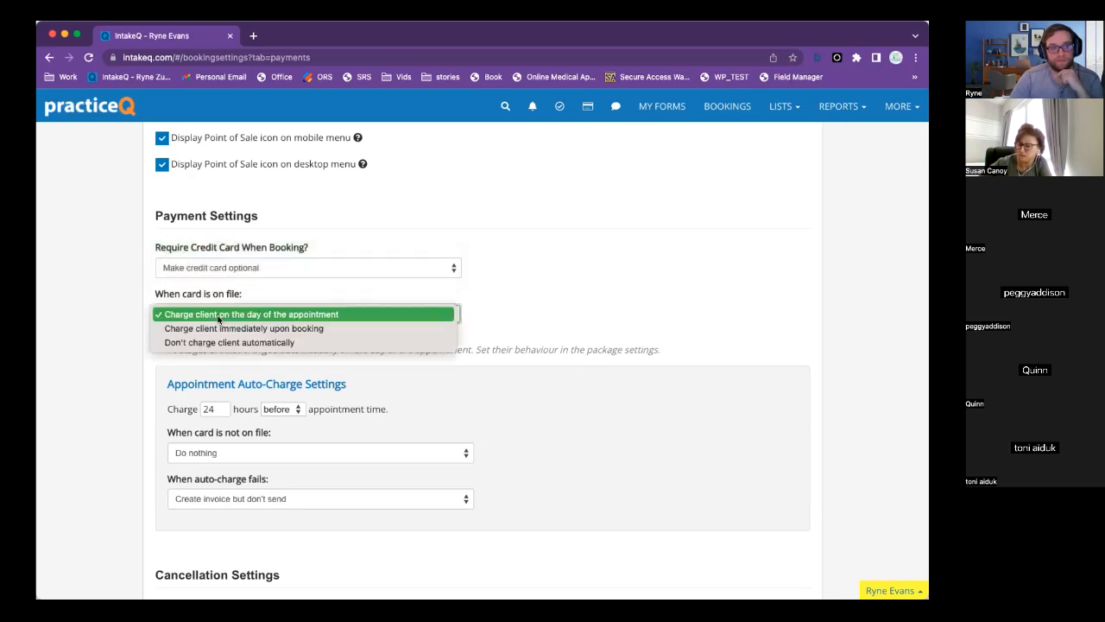
{"action": "left_click", "coordinate": [533, 322]}
{"action": "scroll", "coordinate": [531, 320], "scroll_direction": "down", "scroll_amount": 5}
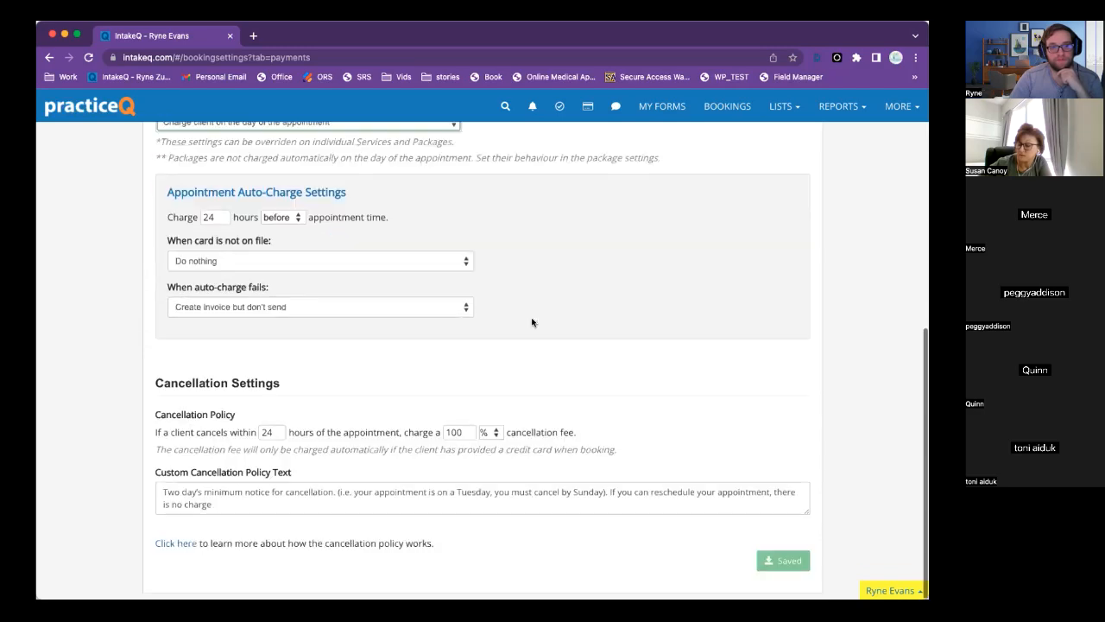
{"action": "scroll", "coordinate": [683, 397], "scroll_direction": "up", "scroll_amount": 5}
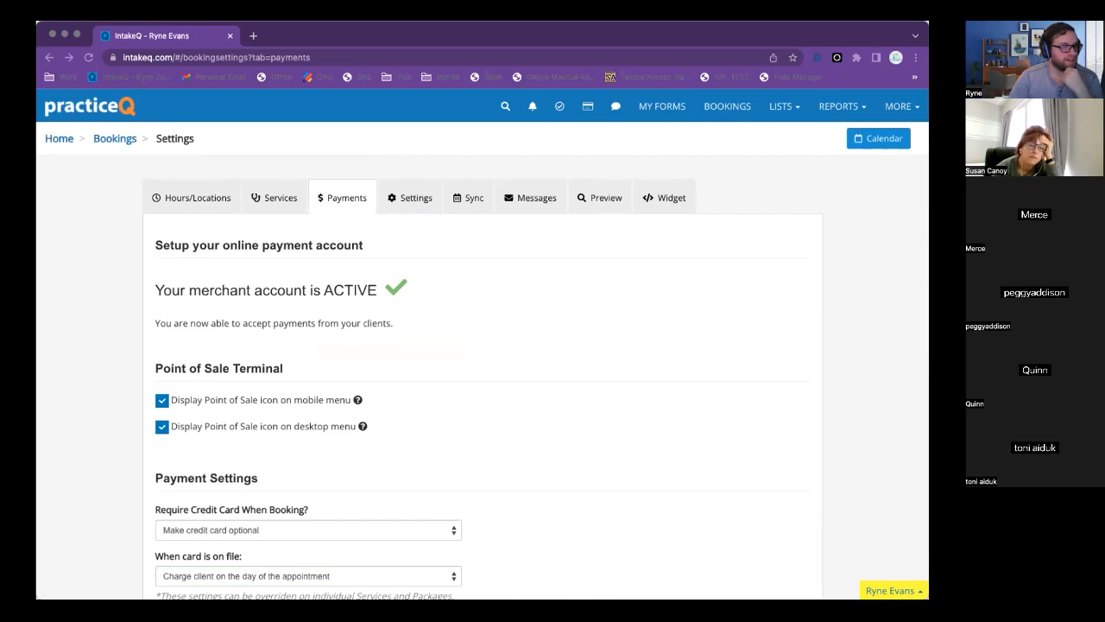
{"action": "left_click", "coordinate": [450, 318]}
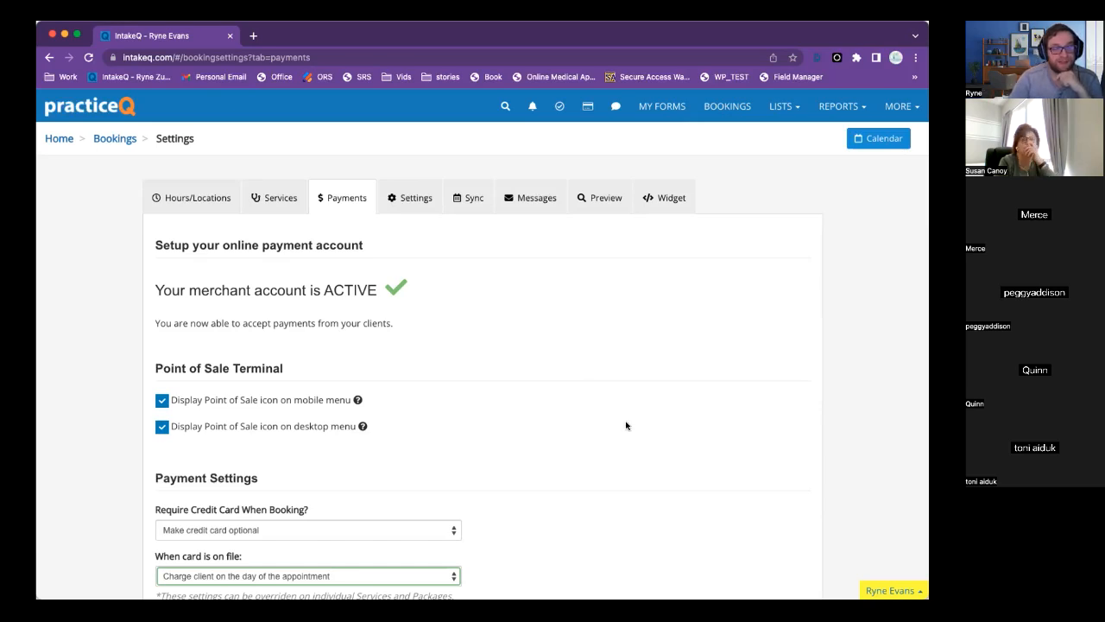
Open the Payment Policy - IQ form from the IQ-Shared consent forms folder.
{"action": "left_click", "coordinate": [664, 106]}
{"action": "scroll", "coordinate": [118, 423], "scroll_direction": "down", "scroll_amount": 3}
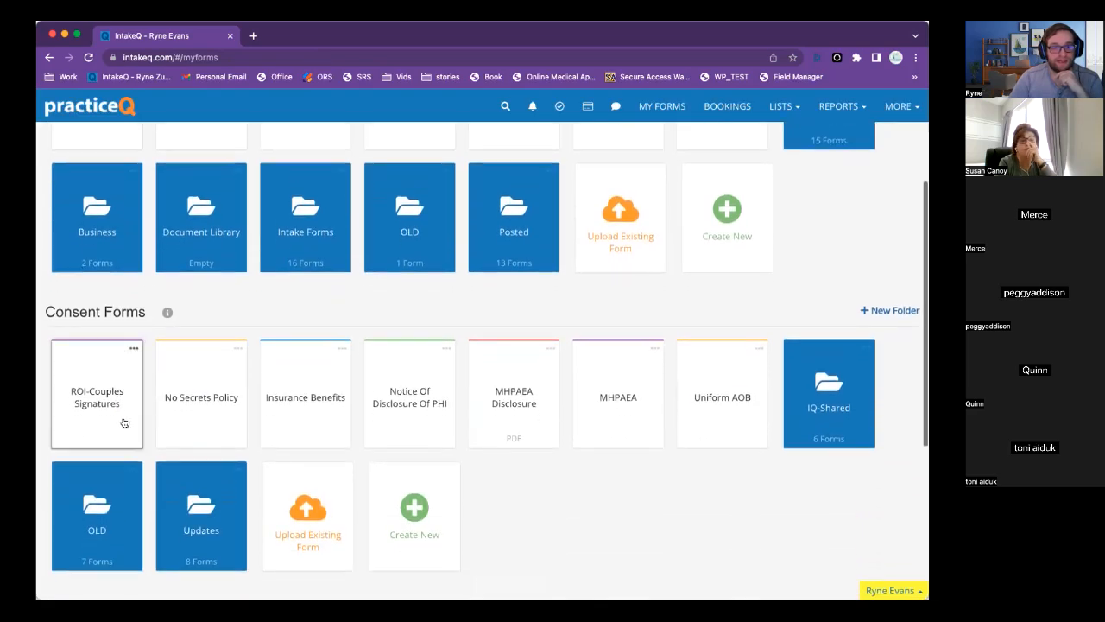
{"action": "left_click", "coordinate": [827, 403]}
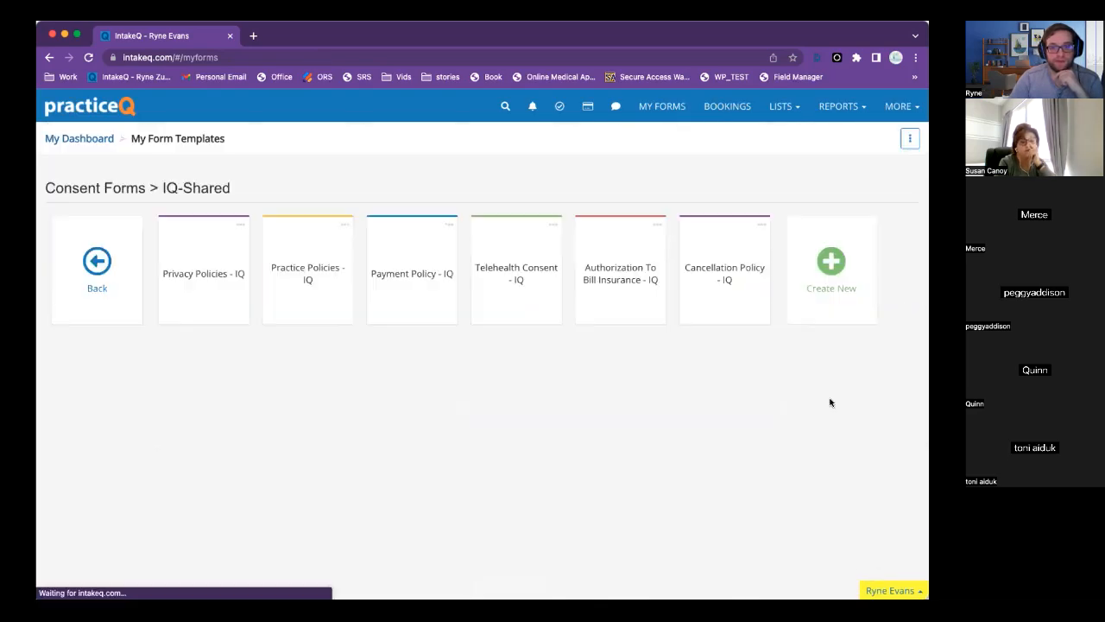
{"action": "left_click", "coordinate": [423, 320]}
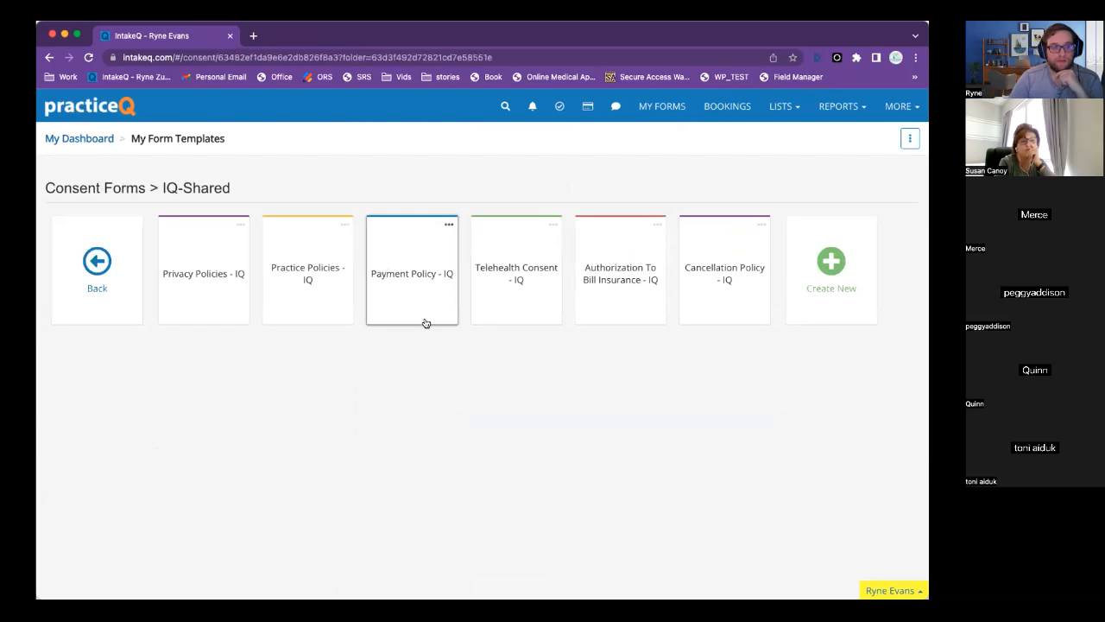
{"action": "scroll", "coordinate": [414, 397], "scroll_direction": "down", "scroll_amount": 10}
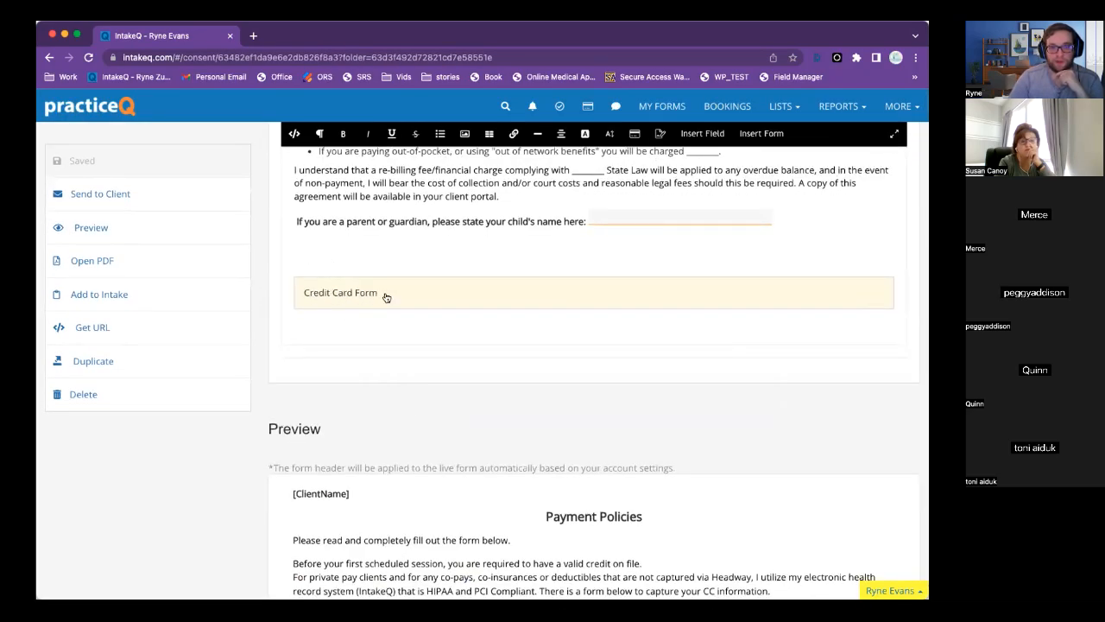
{"action": "scroll", "coordinate": [376, 295], "scroll_direction": "up", "scroll_amount": 4}
{"action": "scroll", "coordinate": [375, 295], "scroll_direction": "down", "scroll_amount": 1}
Review the embedded Credit Card Form field, keep Credit Card required, and return to IQ-Shared.
{"action": "left_click", "coordinate": [357, 548]}
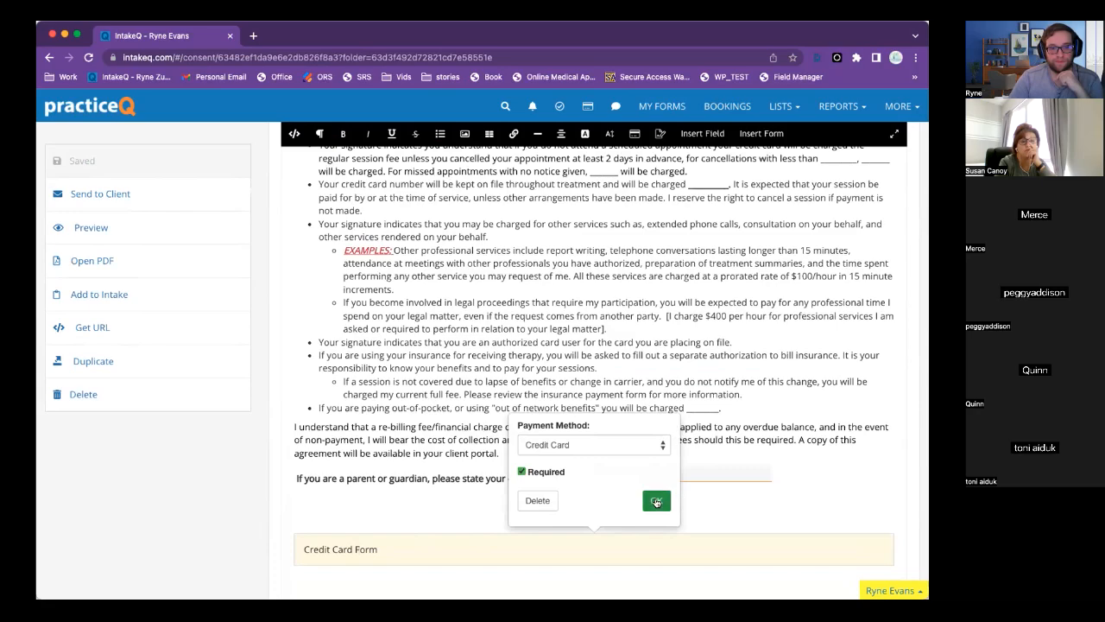
{"action": "left_click", "coordinate": [656, 501]}
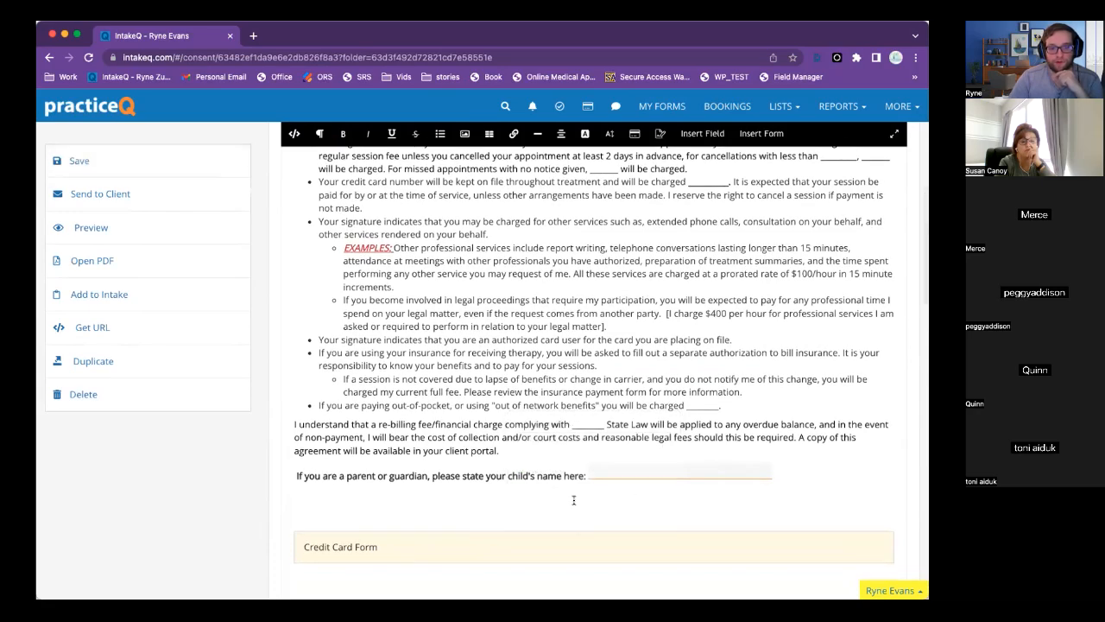
{"action": "scroll", "coordinate": [574, 500], "scroll_direction": "down", "scroll_amount": 5}
{"action": "scroll", "coordinate": [573, 500], "scroll_direction": "up", "scroll_amount": 1}
{"action": "scroll", "coordinate": [574, 500], "scroll_direction": "down", "scroll_amount": 14}
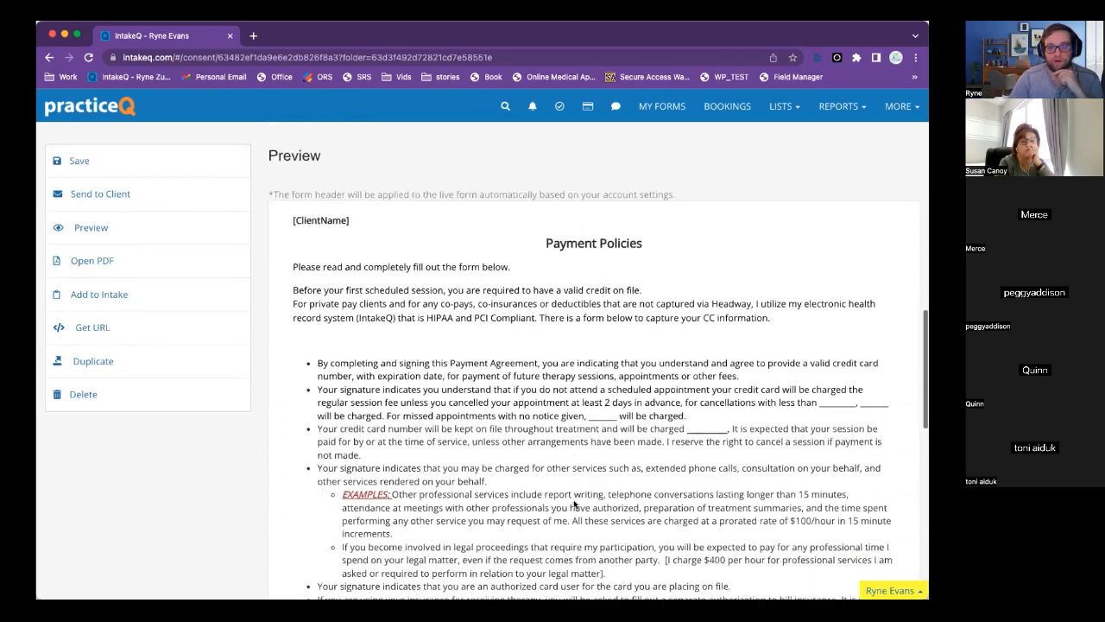
{"action": "scroll", "coordinate": [574, 500], "scroll_direction": "up", "scroll_amount": 3}
{"action": "scroll", "coordinate": [574, 502], "scroll_direction": "down", "scroll_amount": 5}
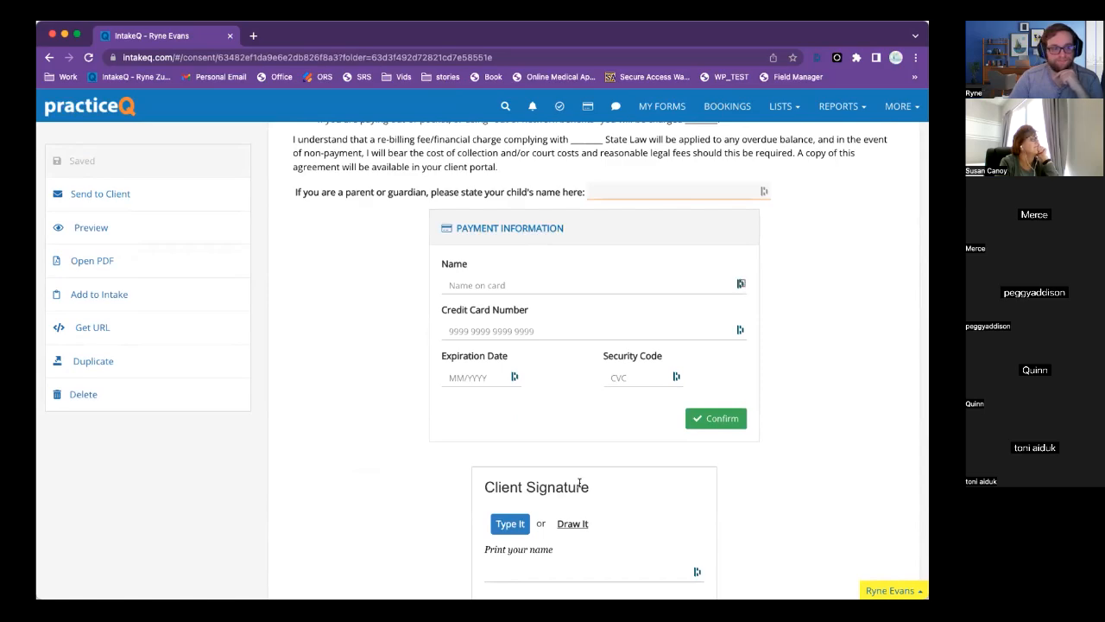
{"action": "scroll", "coordinate": [579, 482], "scroll_direction": "down", "scroll_amount": 3}
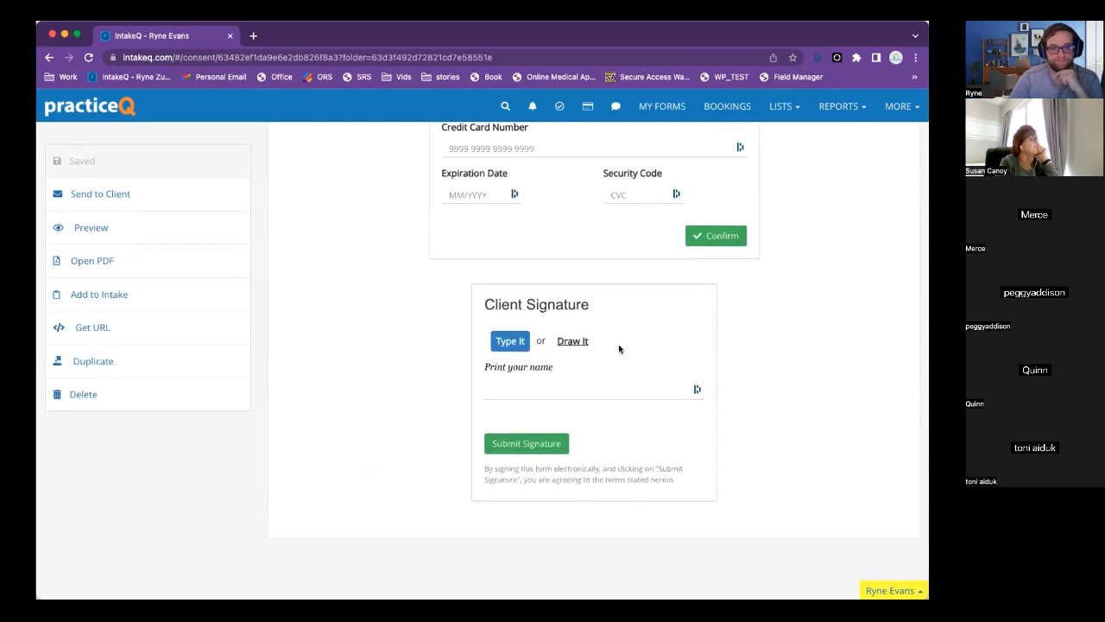
{"action": "scroll", "coordinate": [619, 349], "scroll_direction": "up", "scroll_amount": 15}
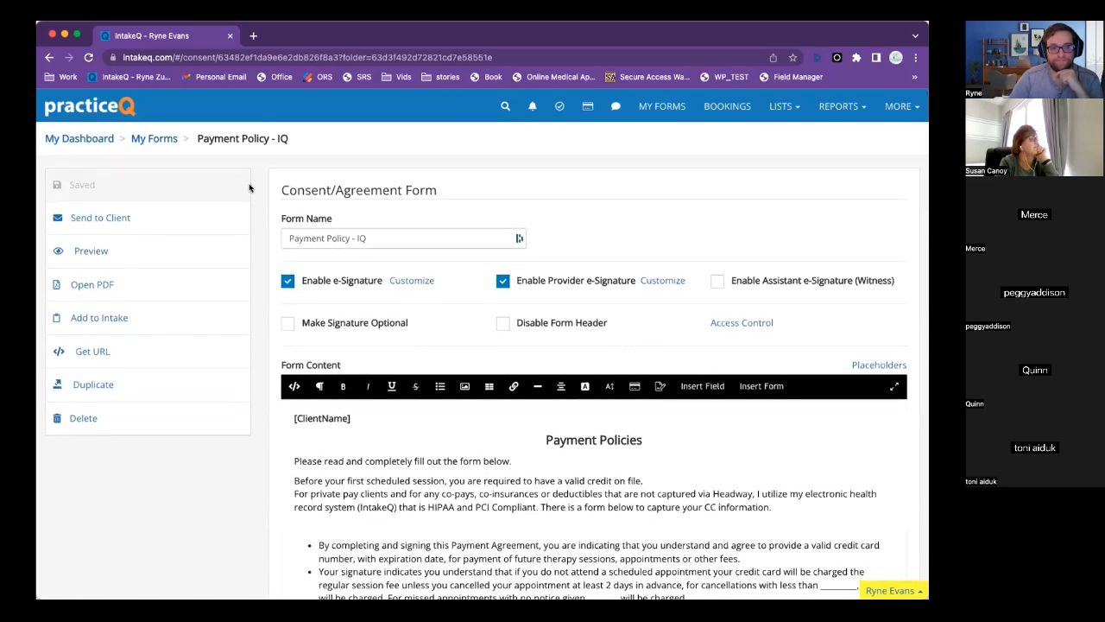
{"action": "left_click", "coordinate": [48, 57]}
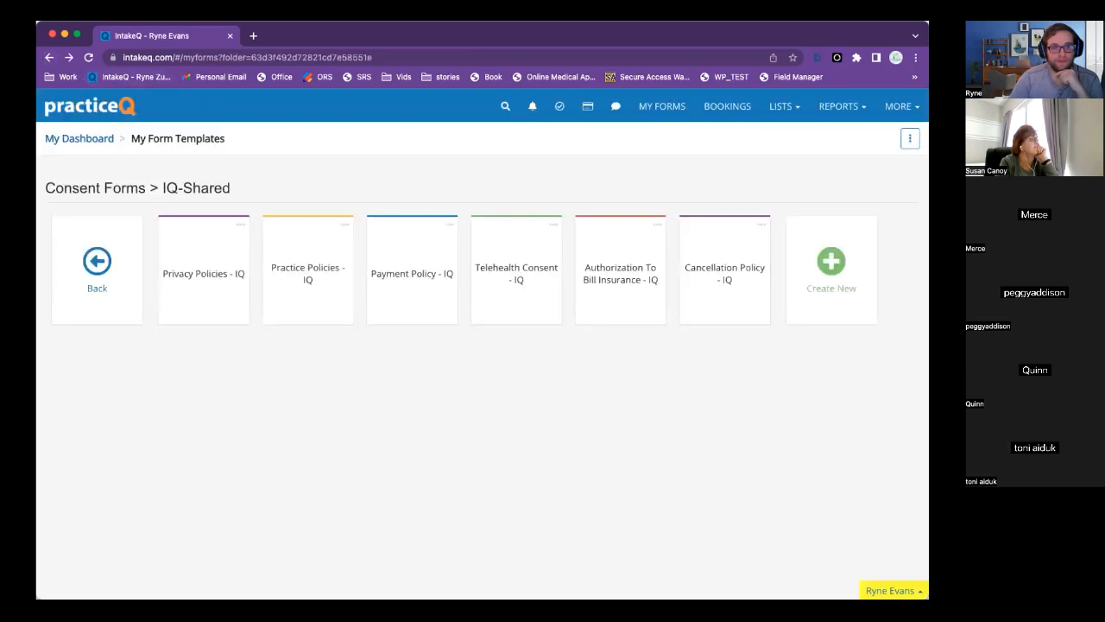
{"action": "left_click", "coordinate": [48, 57]}
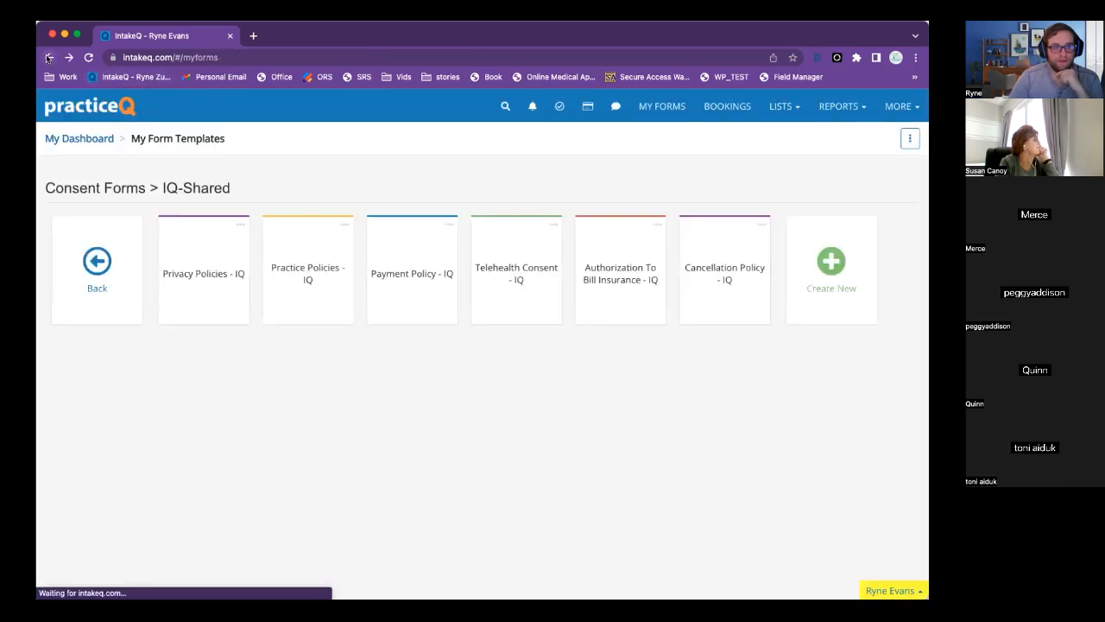
Scroll through the booking Payments settings showing the active merchant account, then return to the calendar.
{"action": "left_click", "coordinate": [48, 57]}
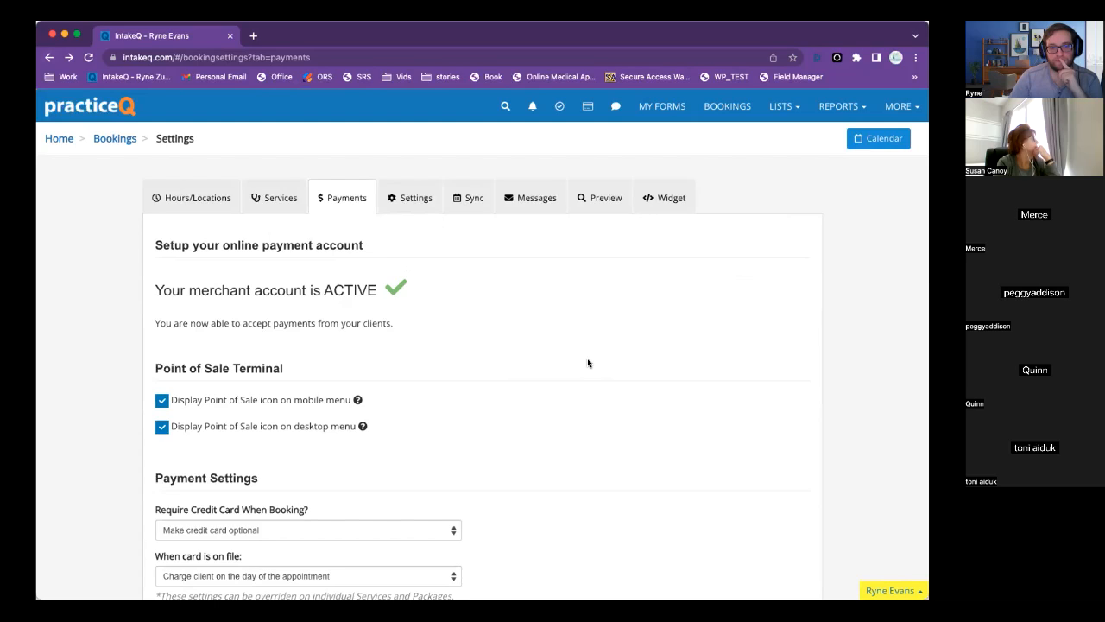
{"action": "scroll", "coordinate": [588, 362], "scroll_direction": "down", "scroll_amount": 2}
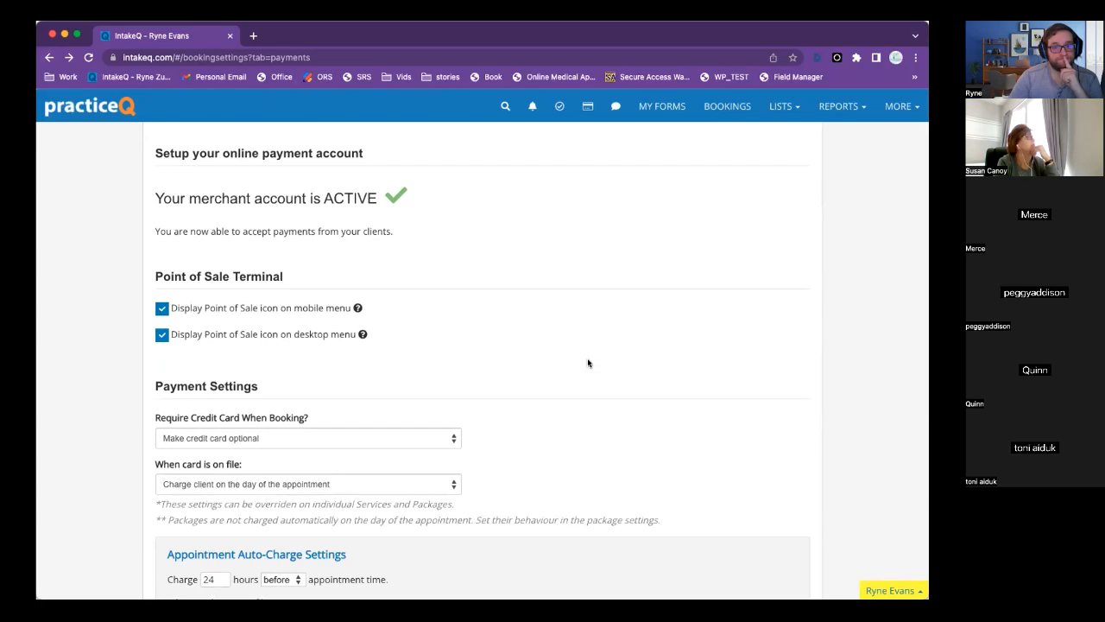
{"action": "scroll", "coordinate": [589, 363], "scroll_direction": "up", "scroll_amount": 2}
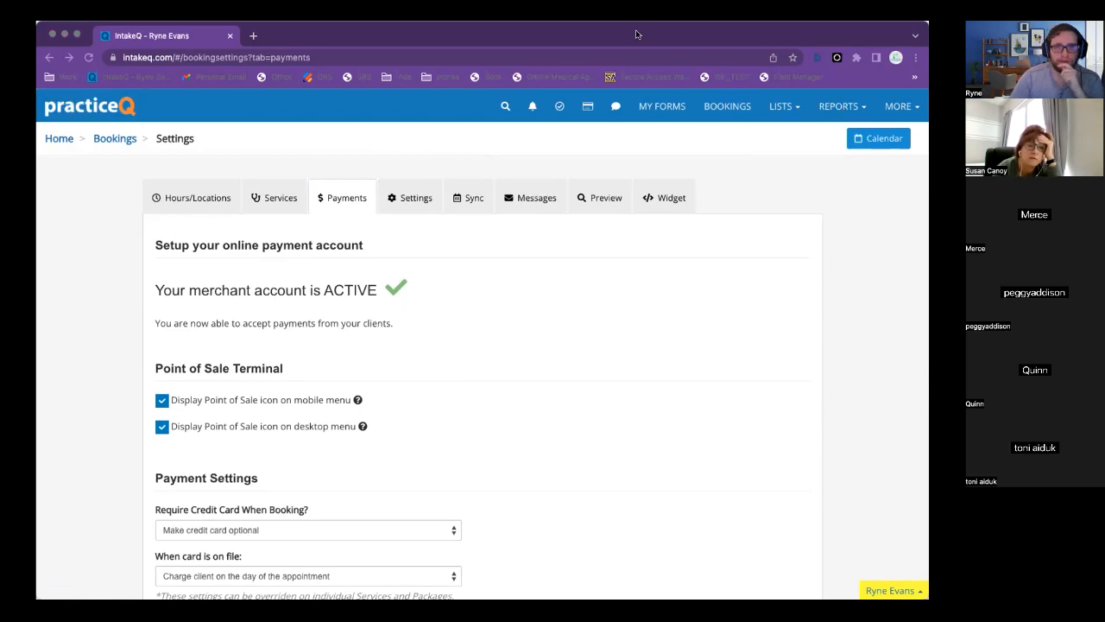
{"action": "left_click", "coordinate": [562, 325]}
Issue an invoice for the Monday Feb 20 12pm intake appointment.
{"action": "left_click", "coordinate": [782, 184]}
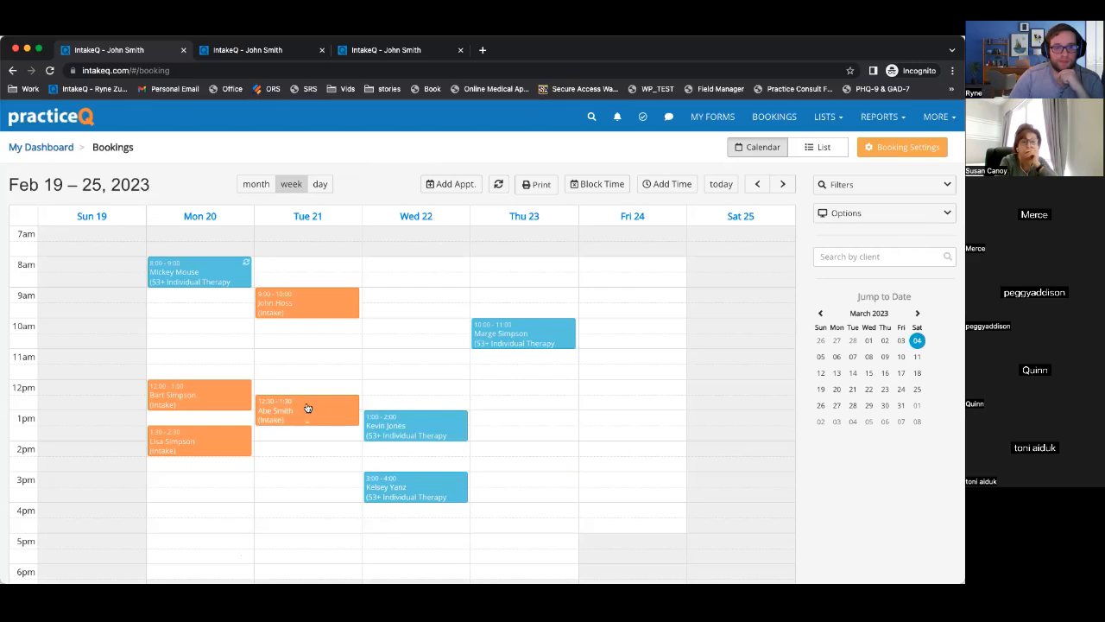
{"action": "left_click", "coordinate": [192, 398]}
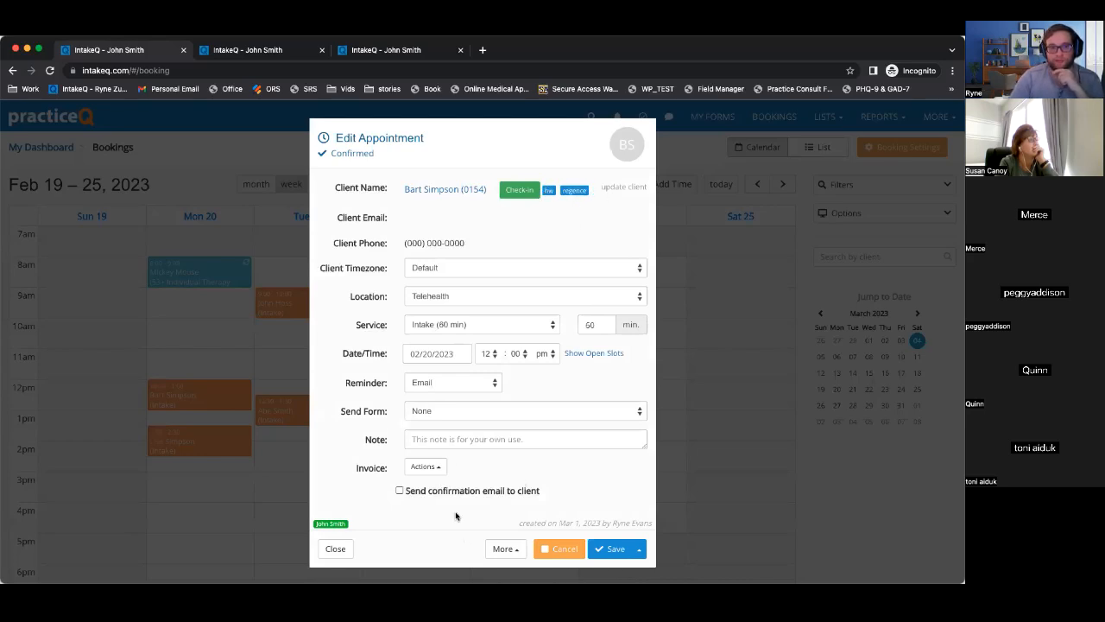
{"action": "left_click", "coordinate": [417, 467]}
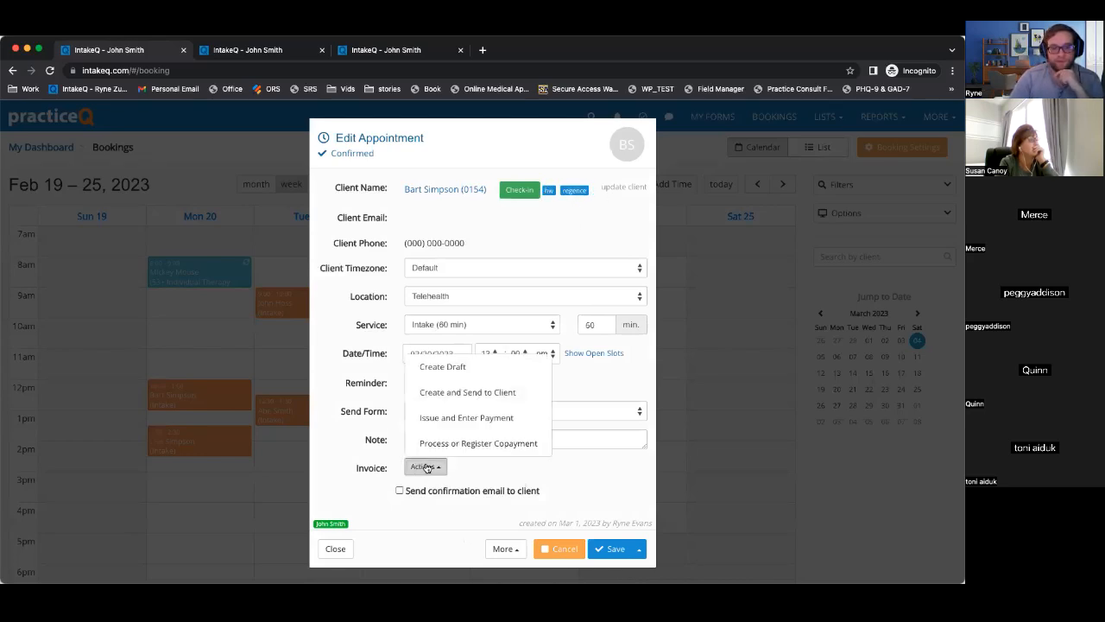
{"action": "left_click", "coordinate": [460, 418]}
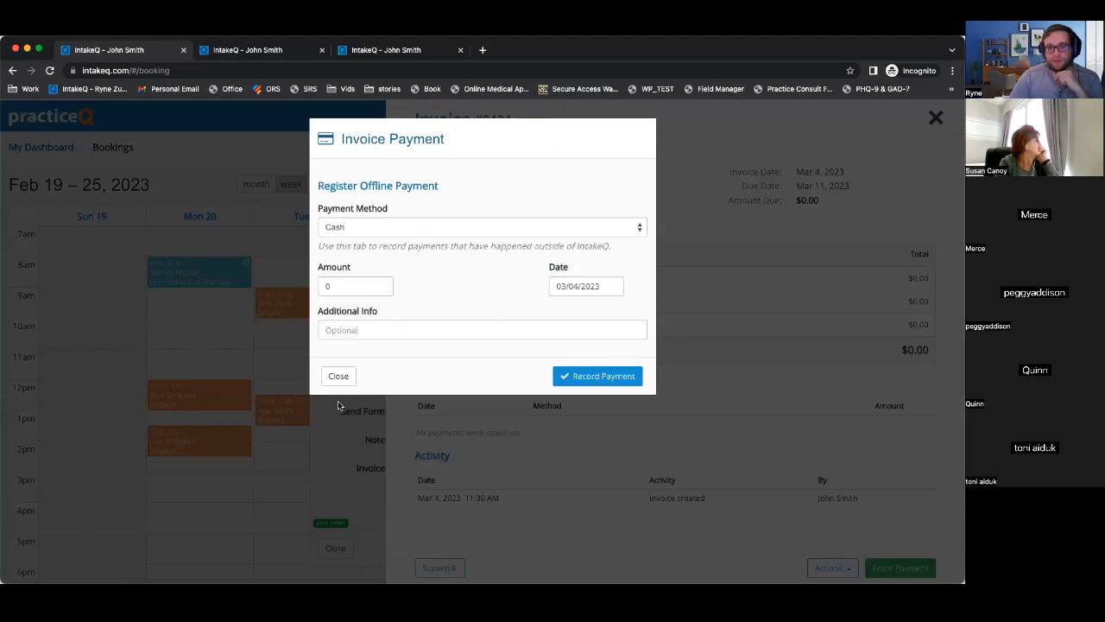
{"action": "left_click", "coordinate": [338, 376]}
Edit the invoice so the Intake line totals $150.
{"action": "left_click", "coordinate": [832, 567]}
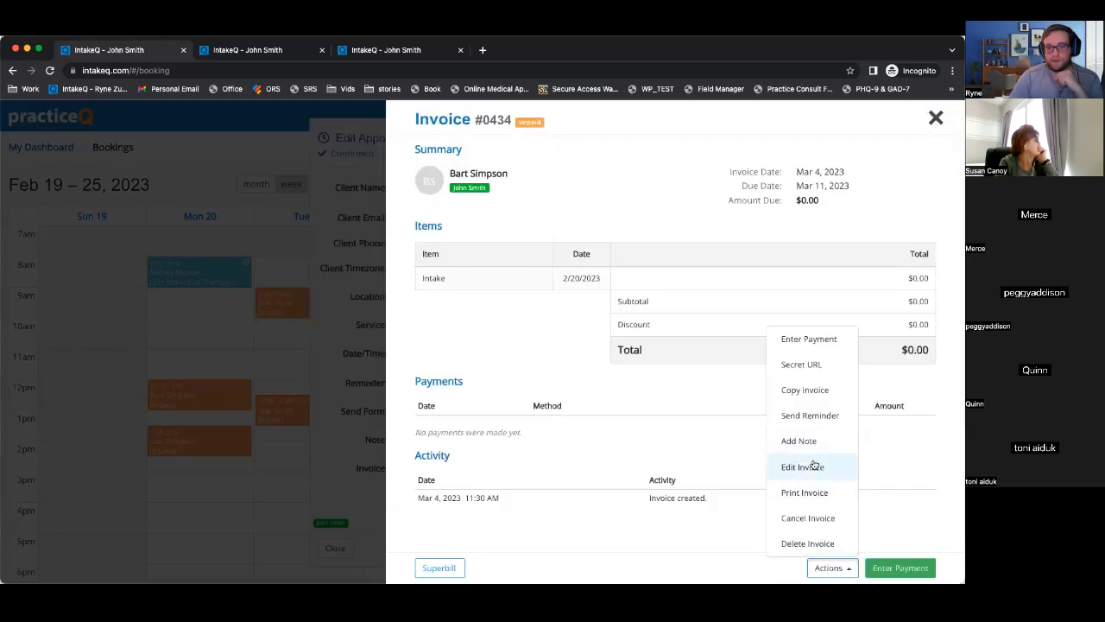
{"action": "left_click", "coordinate": [815, 463]}
{"action": "double_click", "coordinate": [892, 301]}
{"action": "type", "text": "150"}
{"action": "left_click", "coordinate": [898, 569]}
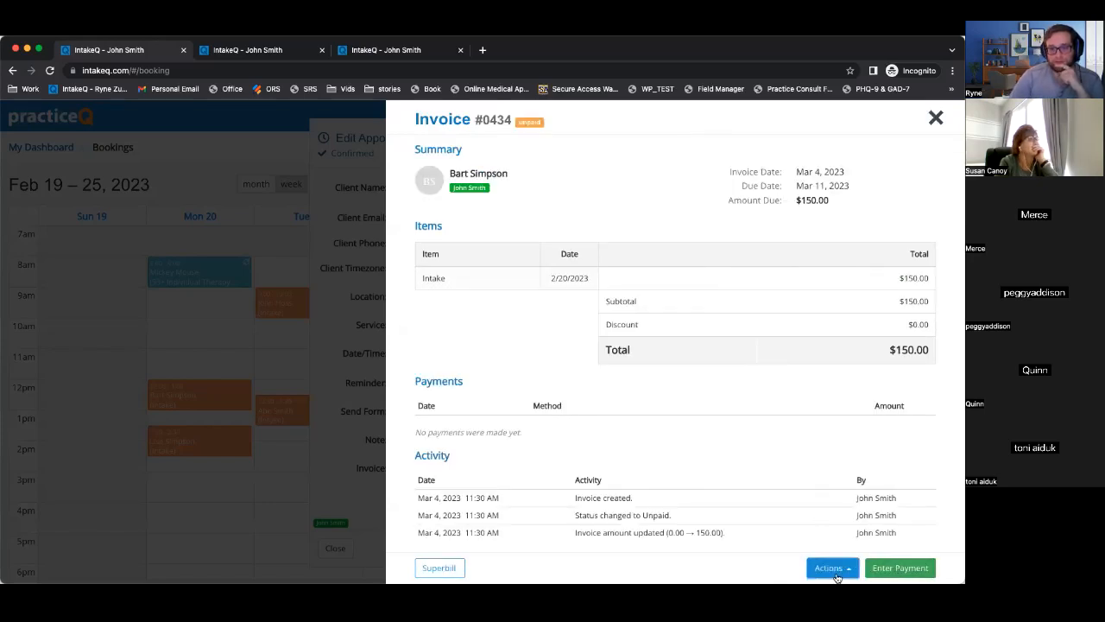
Record a $150 credit card payment against invoice #0434.
{"action": "left_click", "coordinate": [836, 569]}
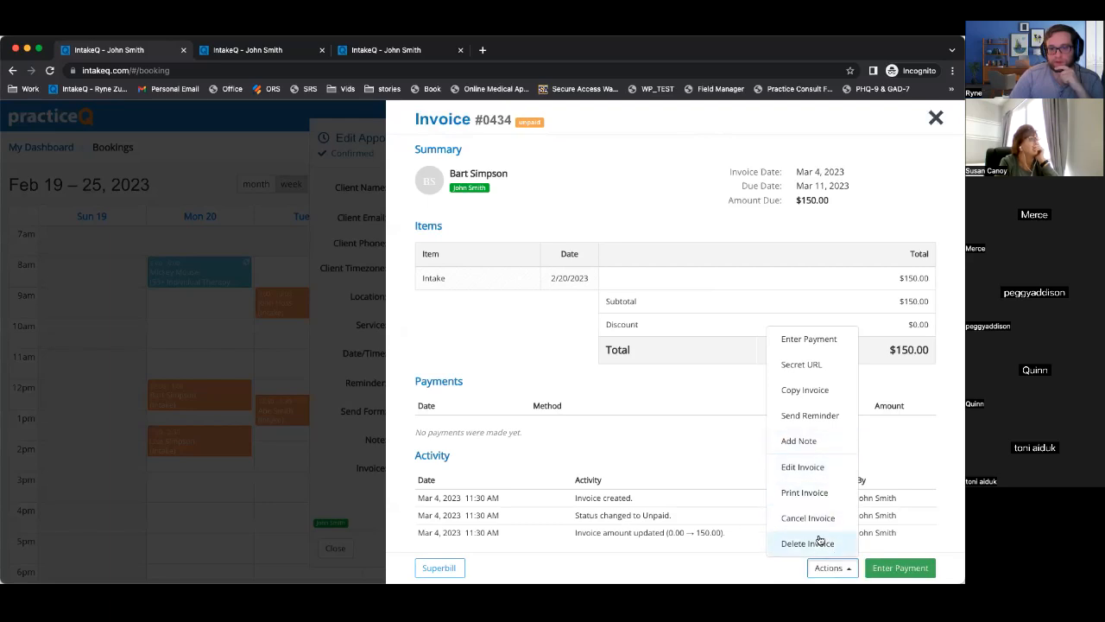
{"action": "left_click", "coordinate": [826, 349]}
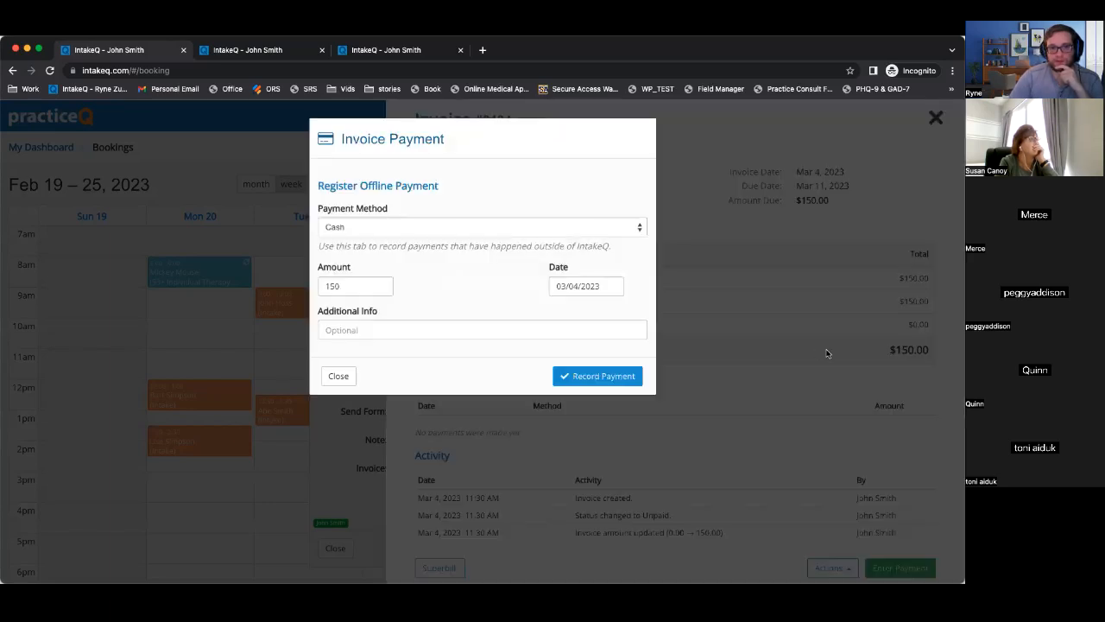
{"action": "left_click", "coordinate": [425, 227]}
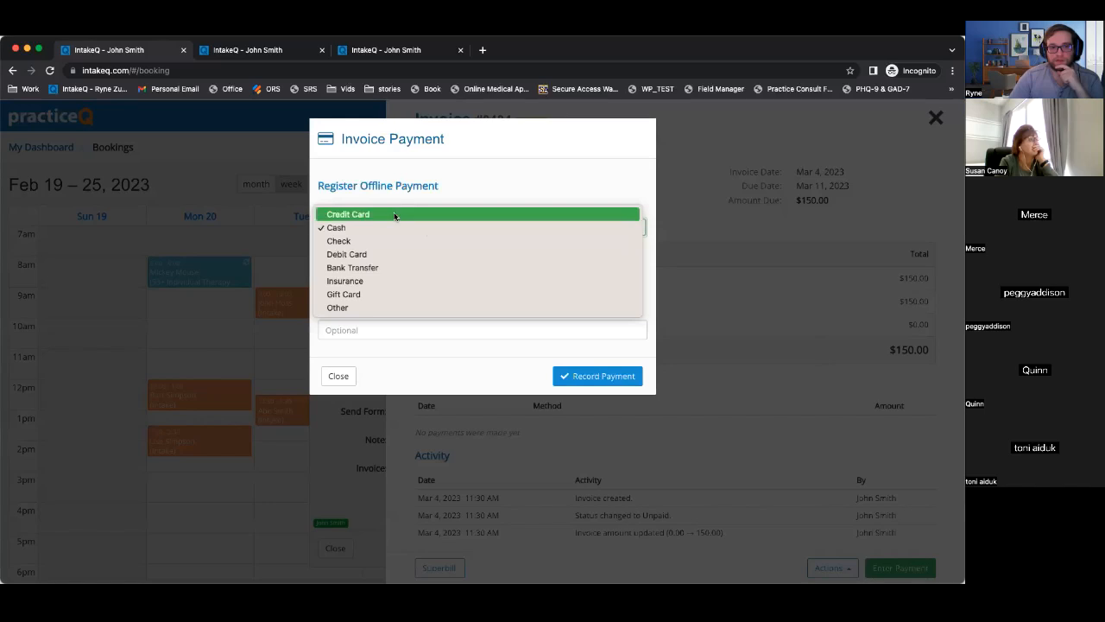
{"action": "left_click", "coordinate": [393, 215]}
{"action": "left_click", "coordinate": [598, 377]}
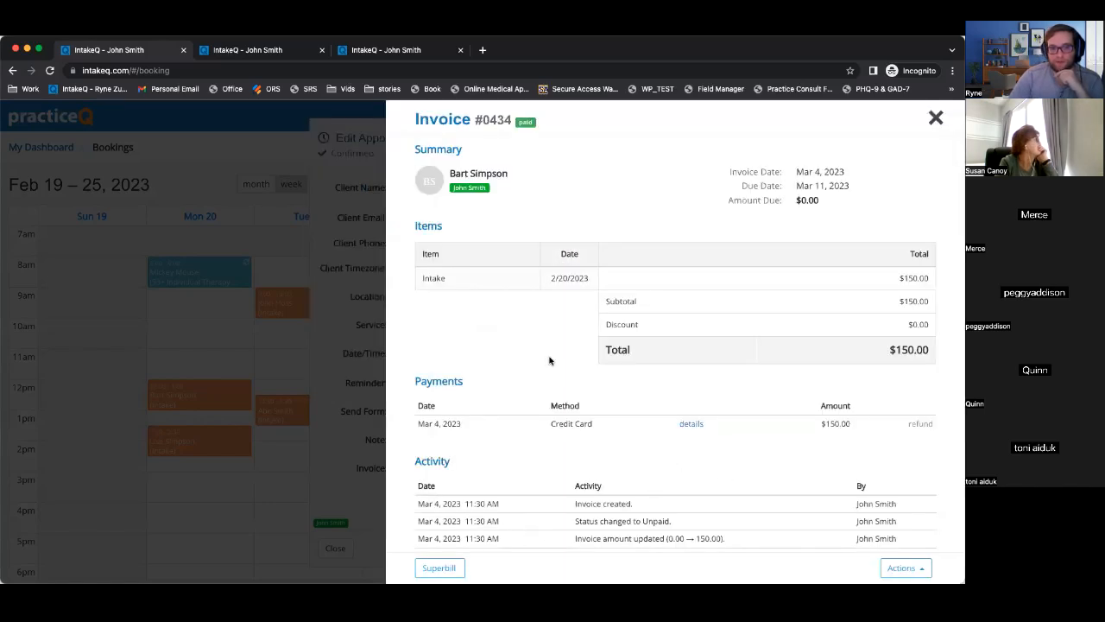
{"action": "scroll", "coordinate": [549, 361], "scroll_direction": "down", "scroll_amount": 2}
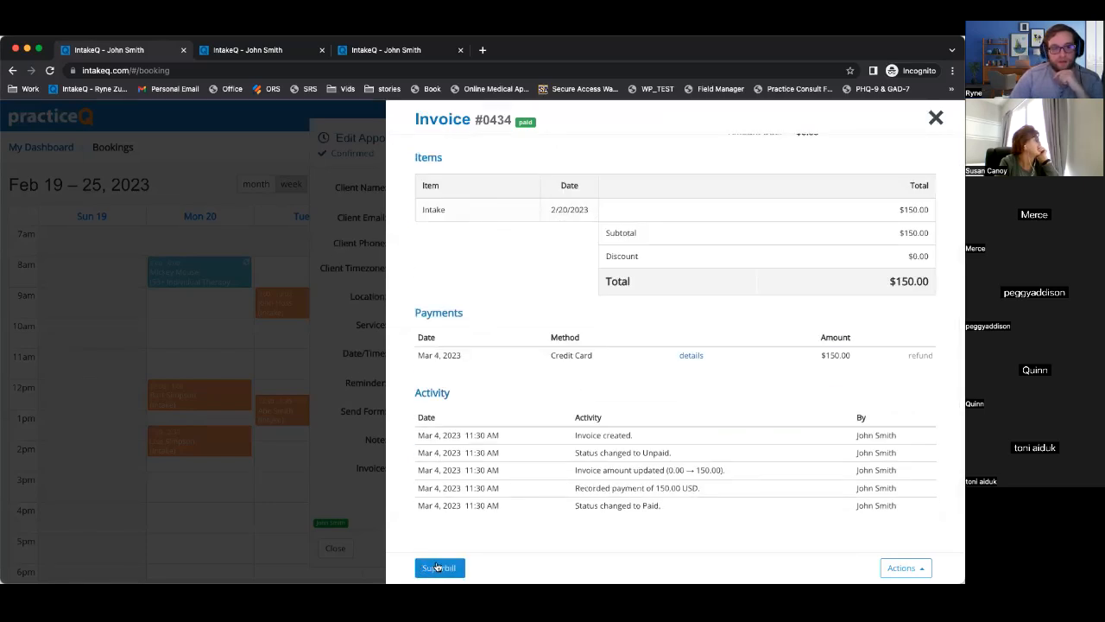
{"action": "left_click", "coordinate": [439, 568]}
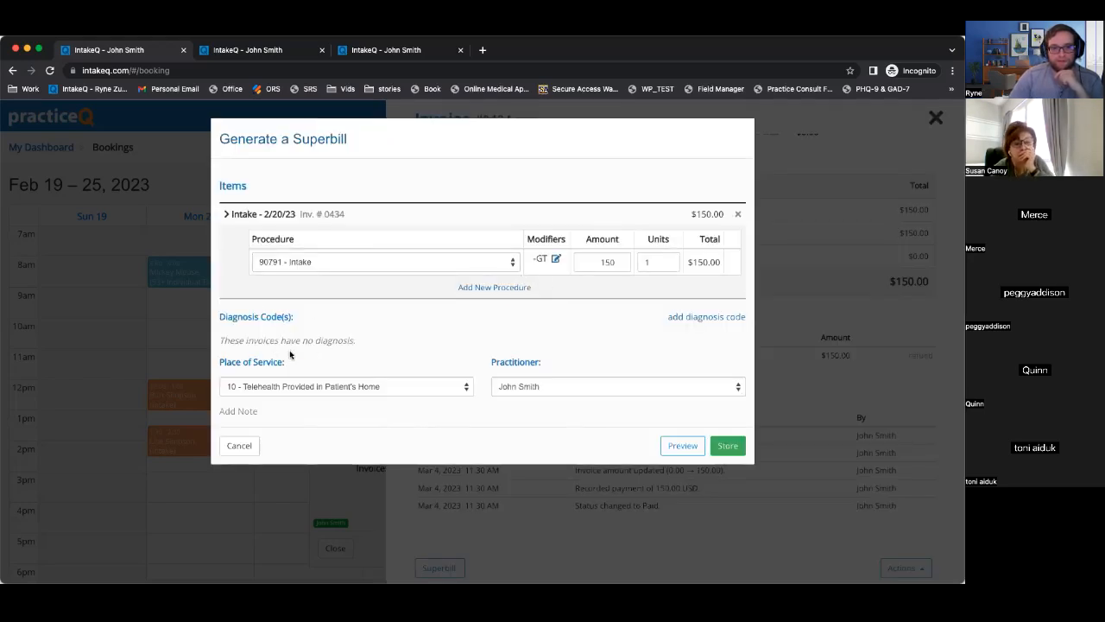
Add diagnosis F31.31 to the #0434 superbill, preview it, then cancel it for missing tax ID and NPI.
{"action": "mouse_move", "coordinate": [224, 339]}
{"action": "left_mouse_down"}
{"action": "mouse_move", "coordinate": [417, 343]}
{"action": "mouse_move", "coordinate": [213, 344]}
{"action": "left_mouse_up"}
{"action": "left_click", "coordinate": [414, 344]}
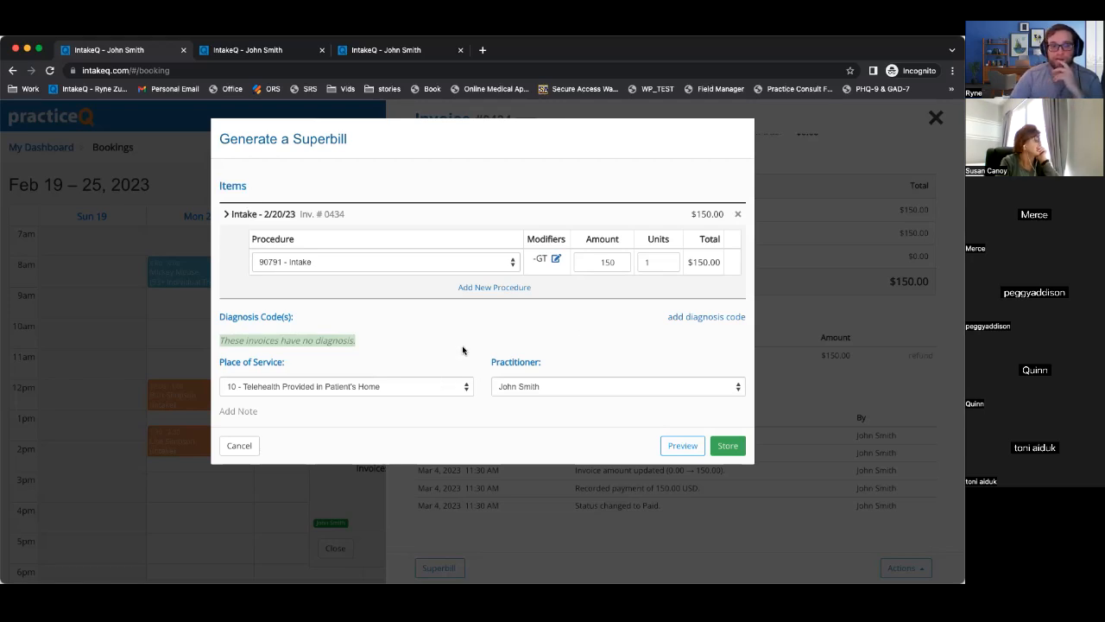
{"action": "left_click", "coordinate": [513, 321]}
{"action": "left_click", "coordinate": [714, 318]}
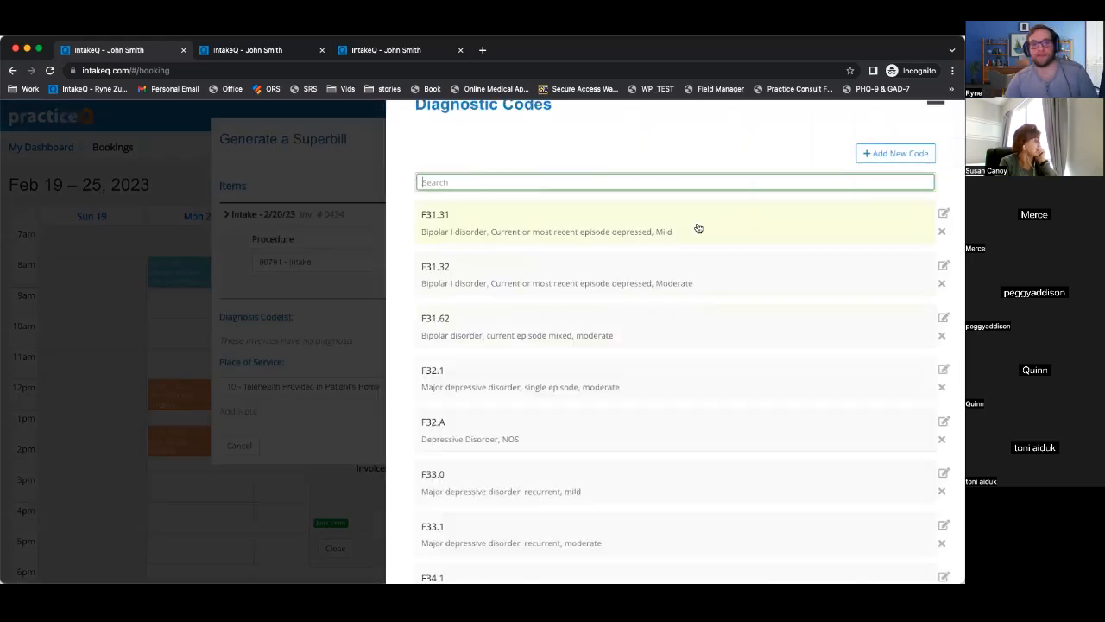
{"action": "left_click", "coordinate": [548, 239]}
{"action": "left_click", "coordinate": [676, 568]}
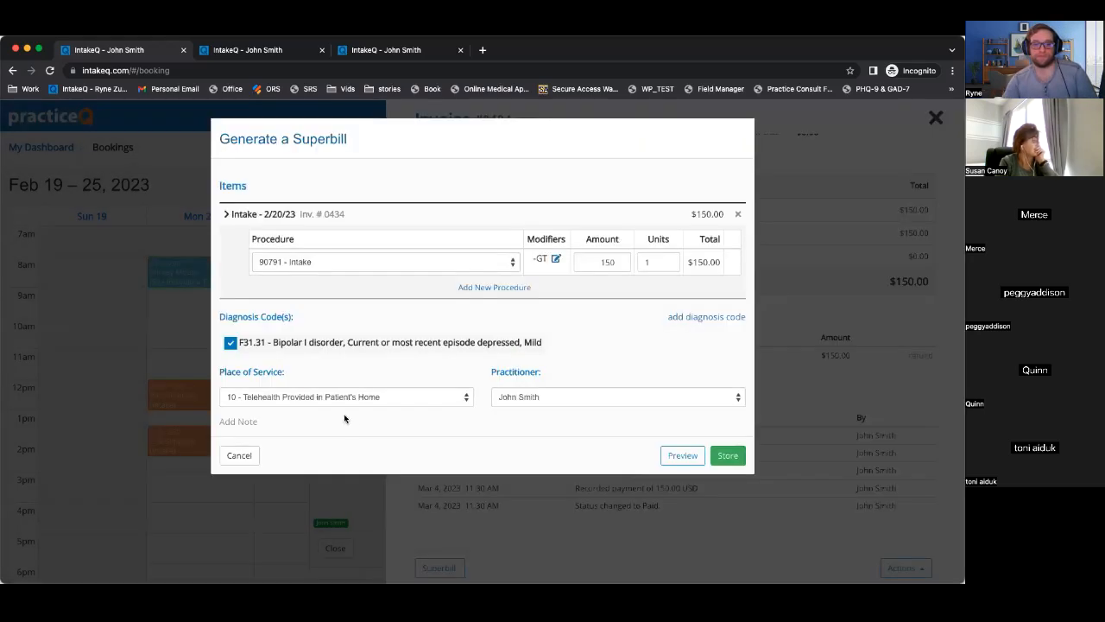
{"action": "left_click", "coordinate": [682, 455]}
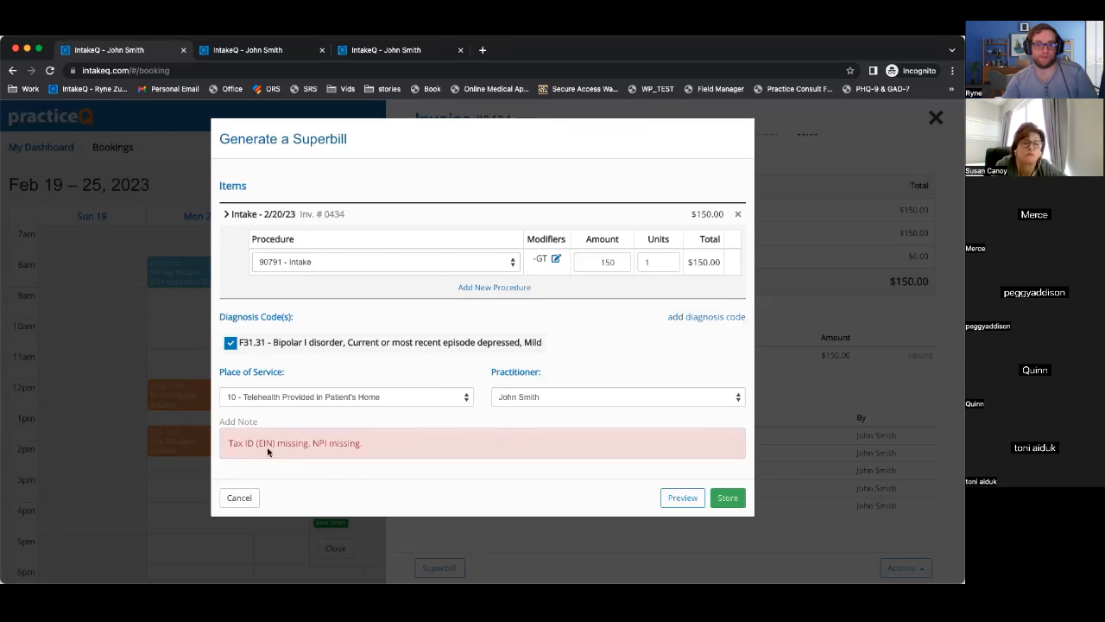
{"action": "left_click", "coordinate": [245, 499]}
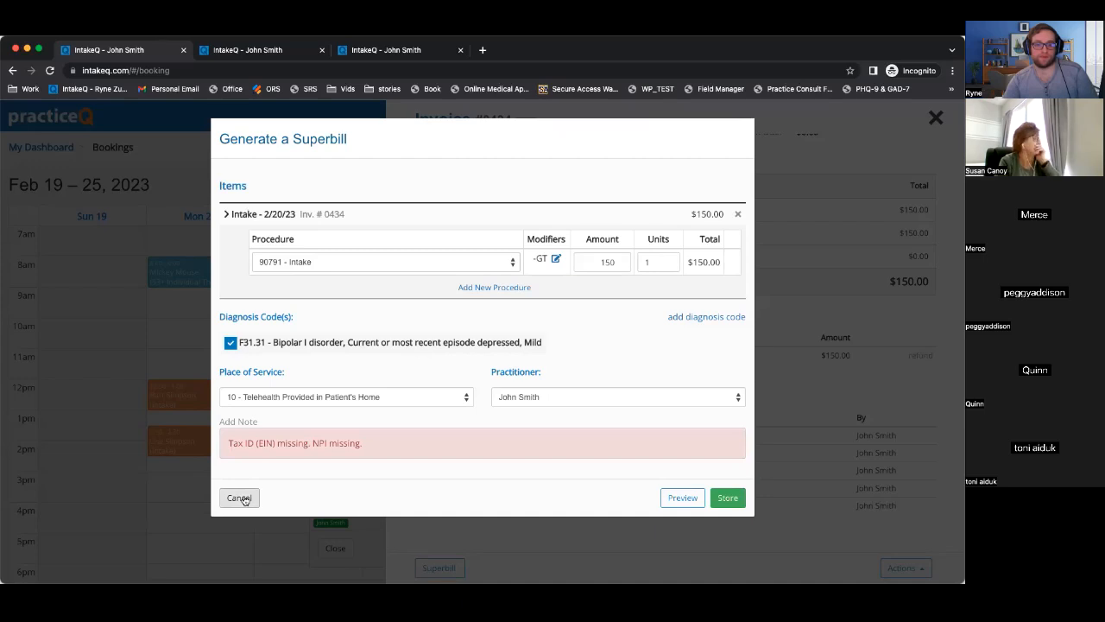
Close invoice #0434 and switch to the window showing unpaid invoice #0435.
{"action": "left_click", "coordinate": [265, 501]}
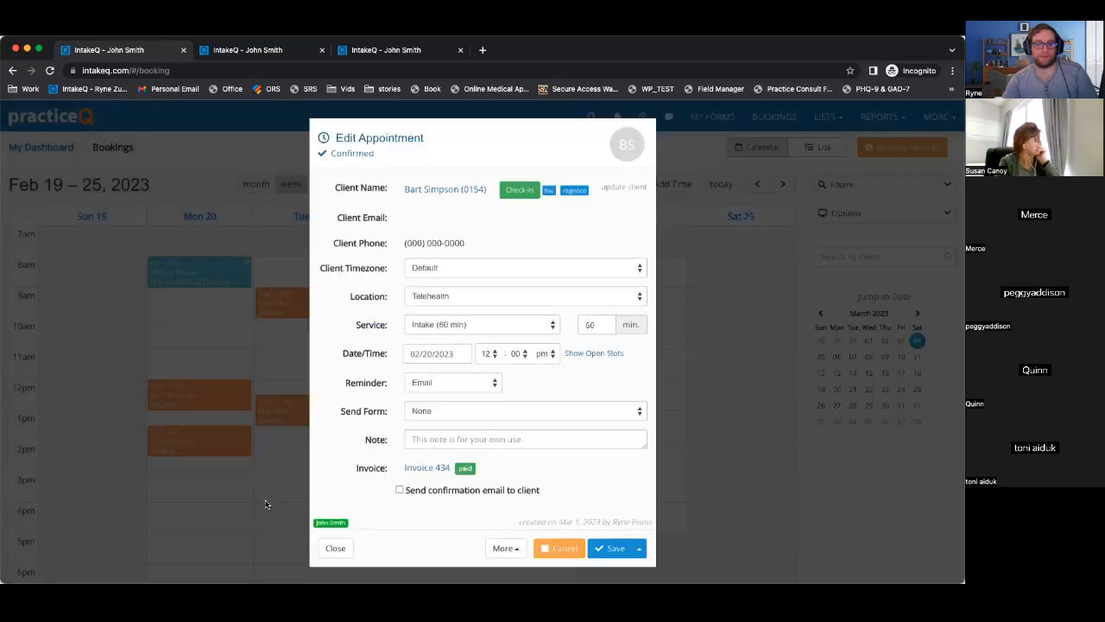
{"action": "left_click_drag", "start_coordinate": [909, 52], "coordinate": [878, 462]}
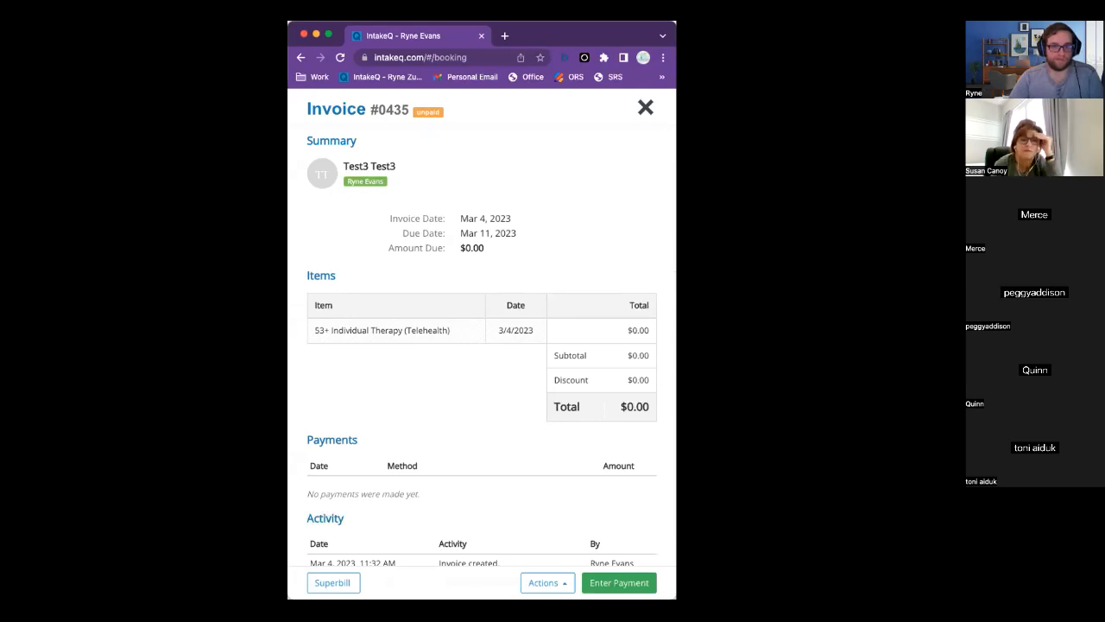
Edit invoice #0435 to a $150 total.
{"action": "scroll", "coordinate": [330, 446], "scroll_direction": "down", "scroll_amount": 1}
{"action": "scroll", "coordinate": [330, 447], "scroll_direction": "down", "scroll_amount": 2}
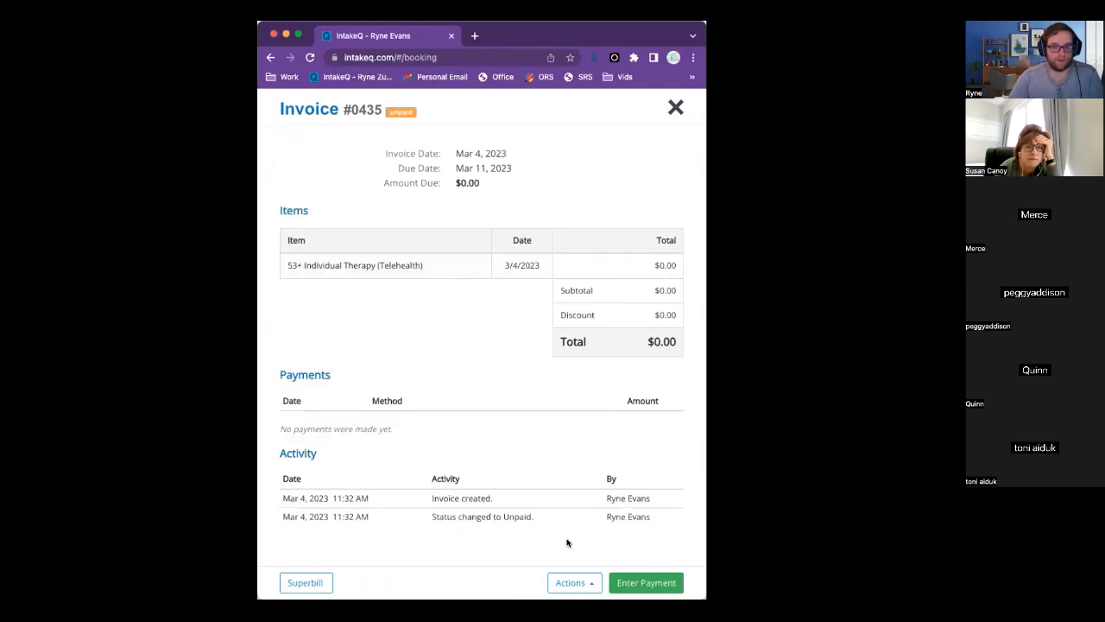
{"action": "left_click", "coordinate": [571, 583]}
{"action": "left_click", "coordinate": [551, 476]}
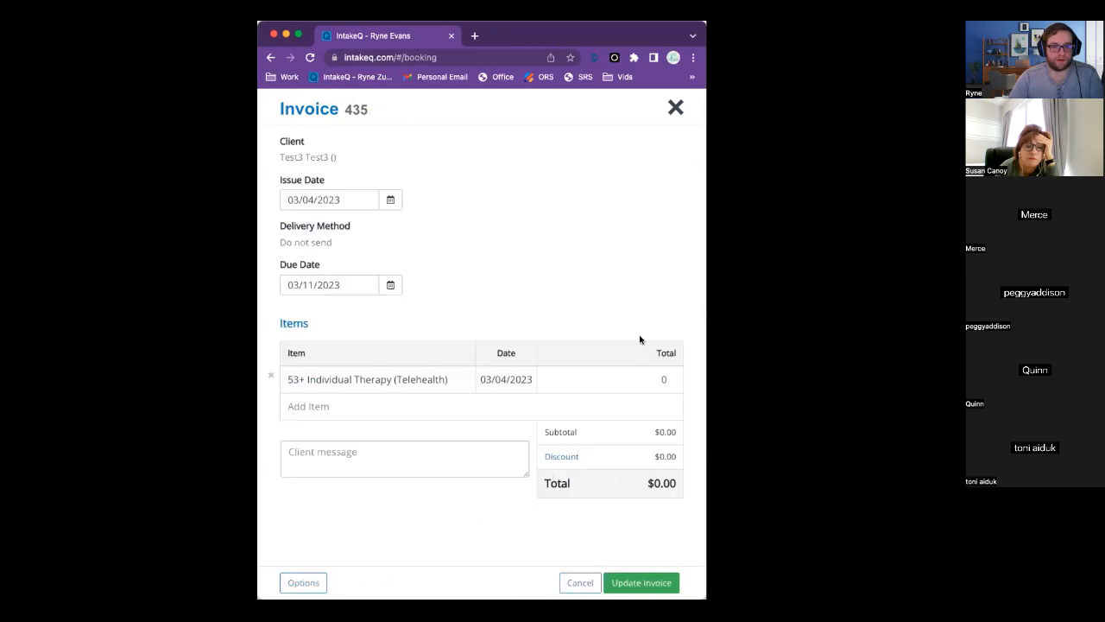
{"action": "type", "text": "150"}
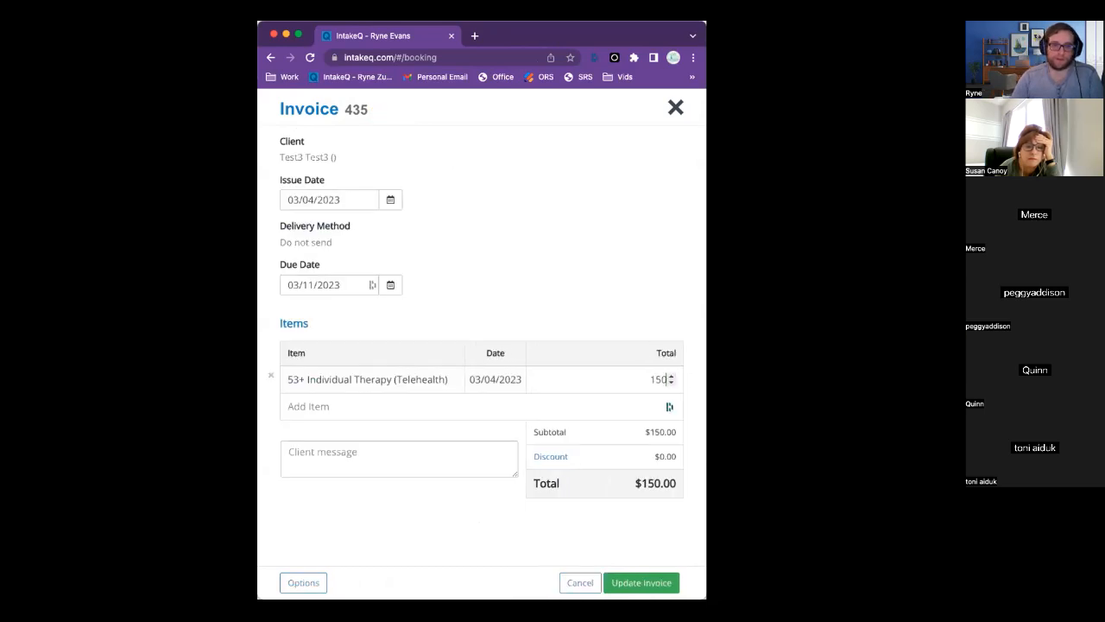
{"action": "left_click", "coordinate": [646, 582]}
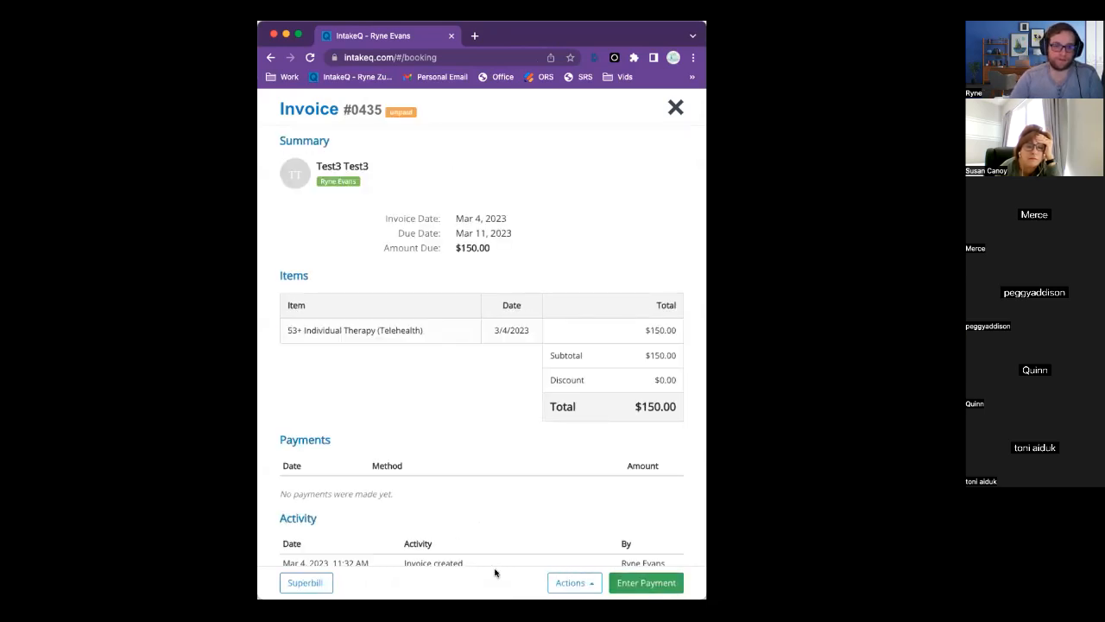
Record a $150 offline credit card payment on invoice #0435.
{"action": "left_click", "coordinate": [646, 583]}
{"action": "left_click", "coordinate": [548, 163]}
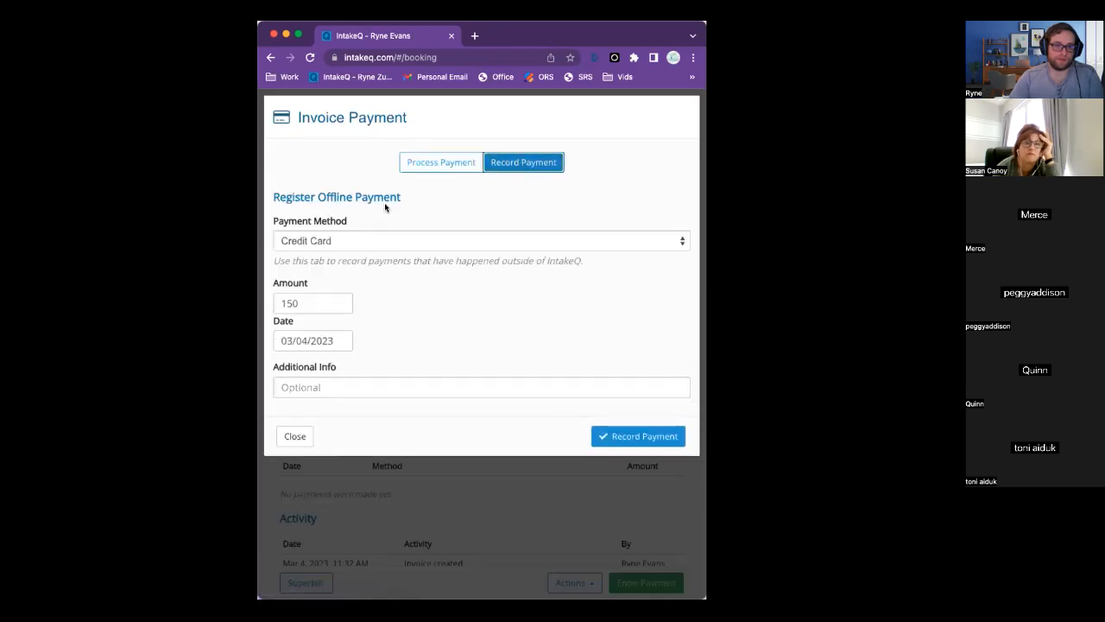
{"action": "left_click", "coordinate": [374, 241]}
{"action": "left_click", "coordinate": [374, 242]}
{"action": "left_click", "coordinate": [631, 436]}
{"action": "left_click", "coordinate": [306, 582]}
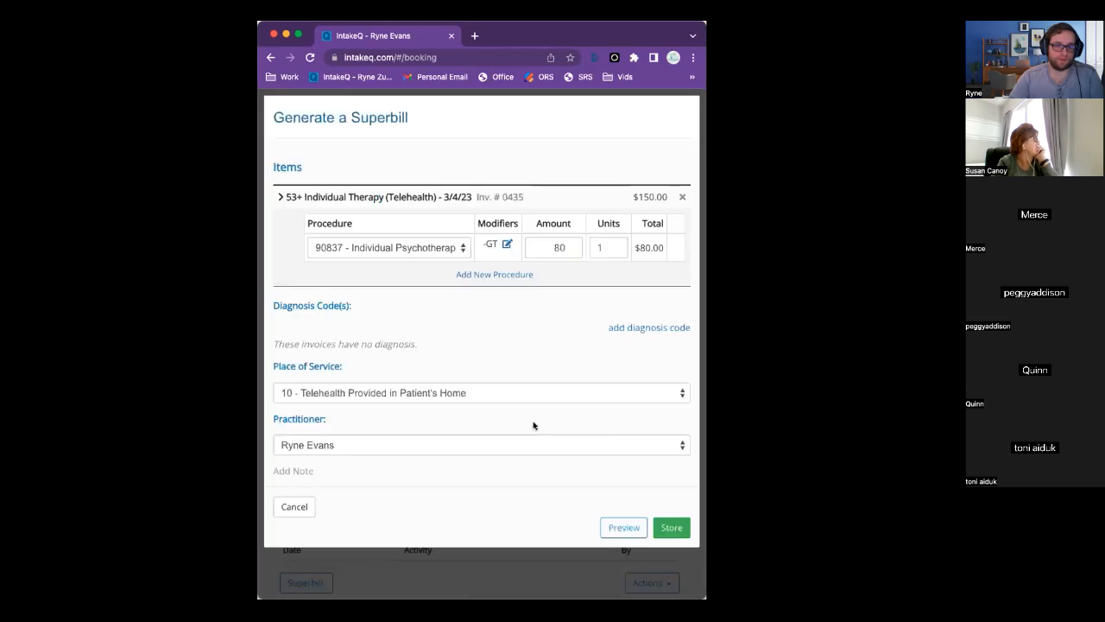
Add diagnosis F31.31, change the superbill amount from 80 to 150, and preview it.
{"action": "left_click", "coordinate": [634, 330]}
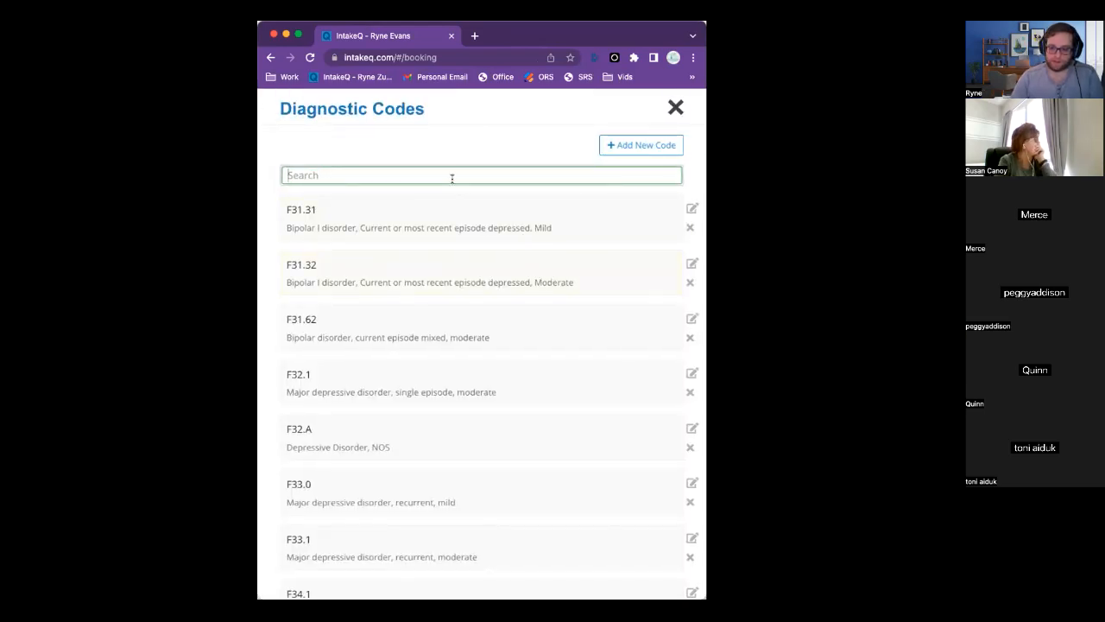
{"action": "left_click", "coordinate": [429, 229]}
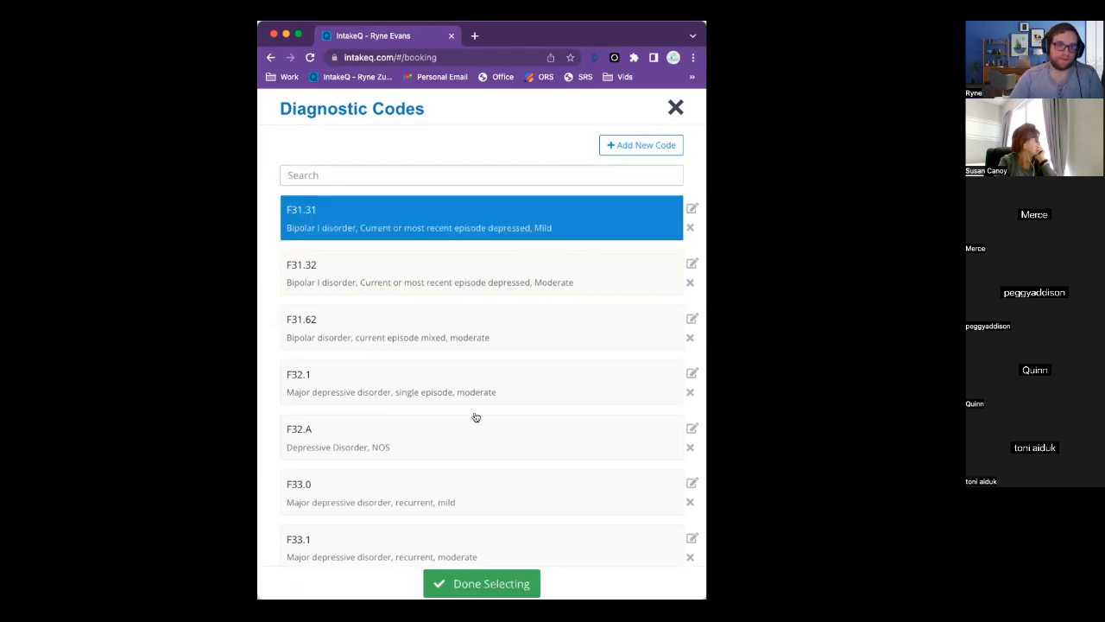
{"action": "double_click", "coordinate": [560, 248]}
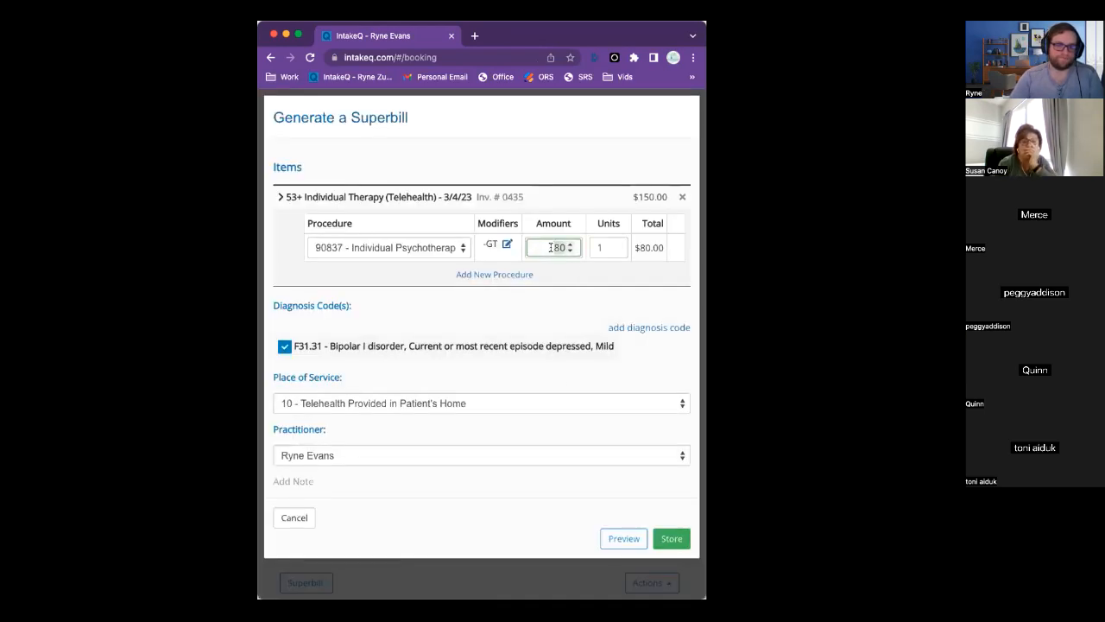
{"action": "type", "text": "150"}
{"action": "left_click", "coordinate": [578, 314]}
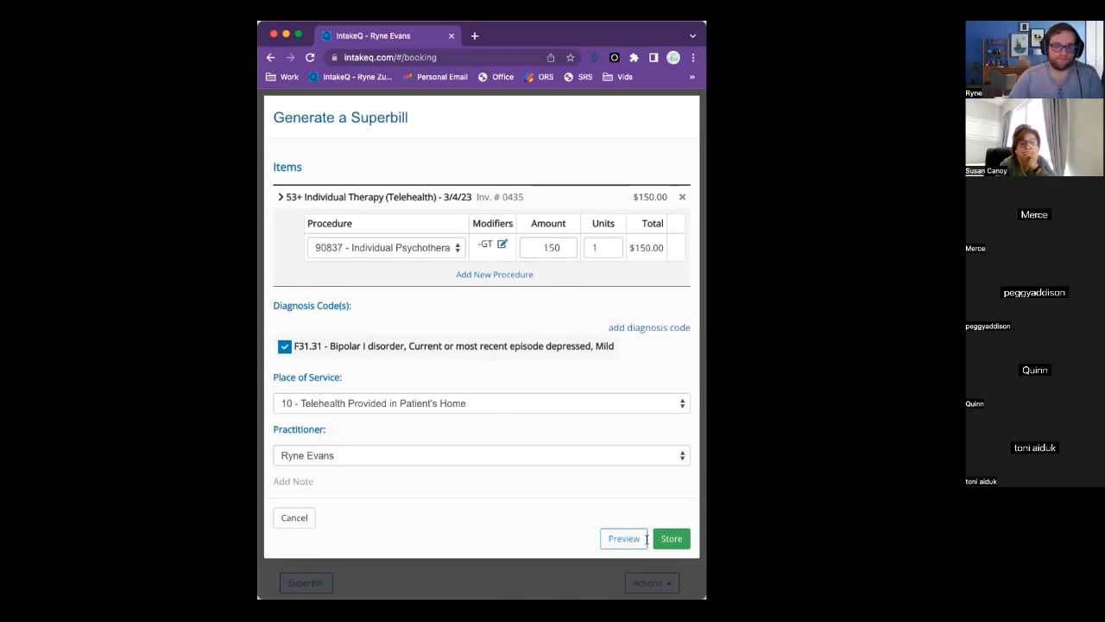
{"action": "left_click", "coordinate": [607, 537]}
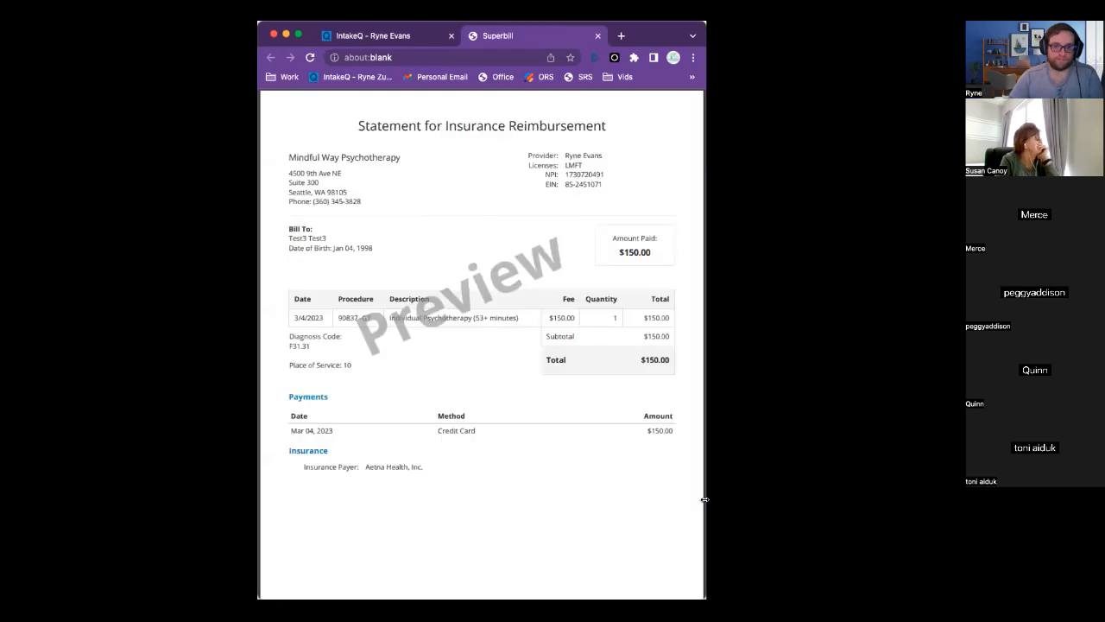
Enlarge the statement and highlight the 90837 service line, F31.31 diagnosis and place of service 10.
{"action": "left_click_drag", "start_coordinate": [706, 498], "coordinate": [857, 498]}
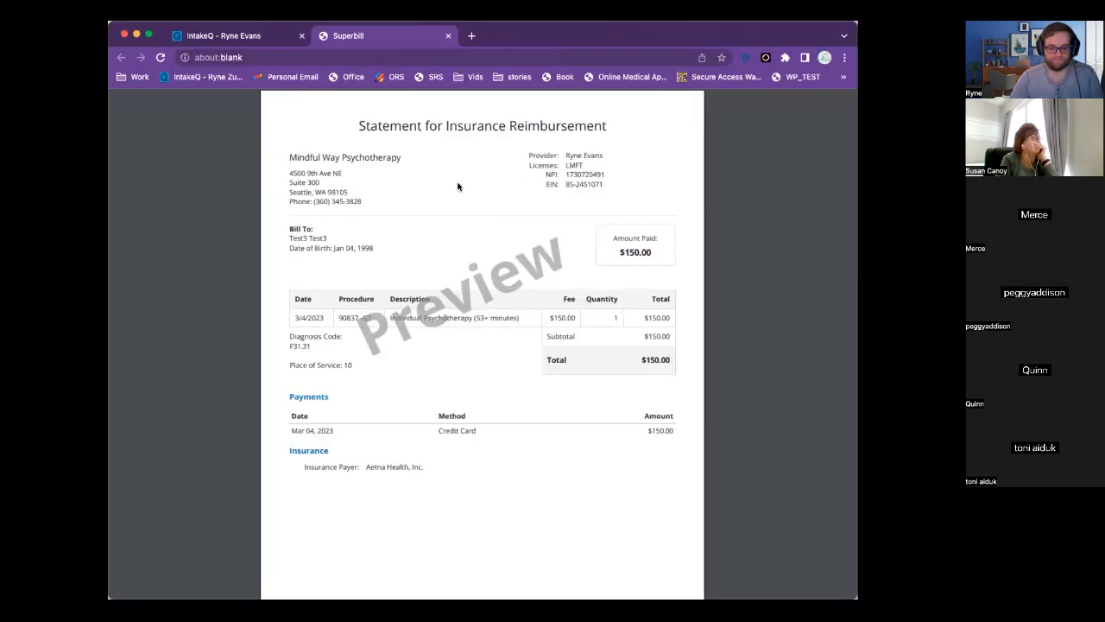
{"action": "key", "text": "super+equal"}
{"action": "key", "text": "super+equal"}
{"action": "key", "text": "super+equal"}
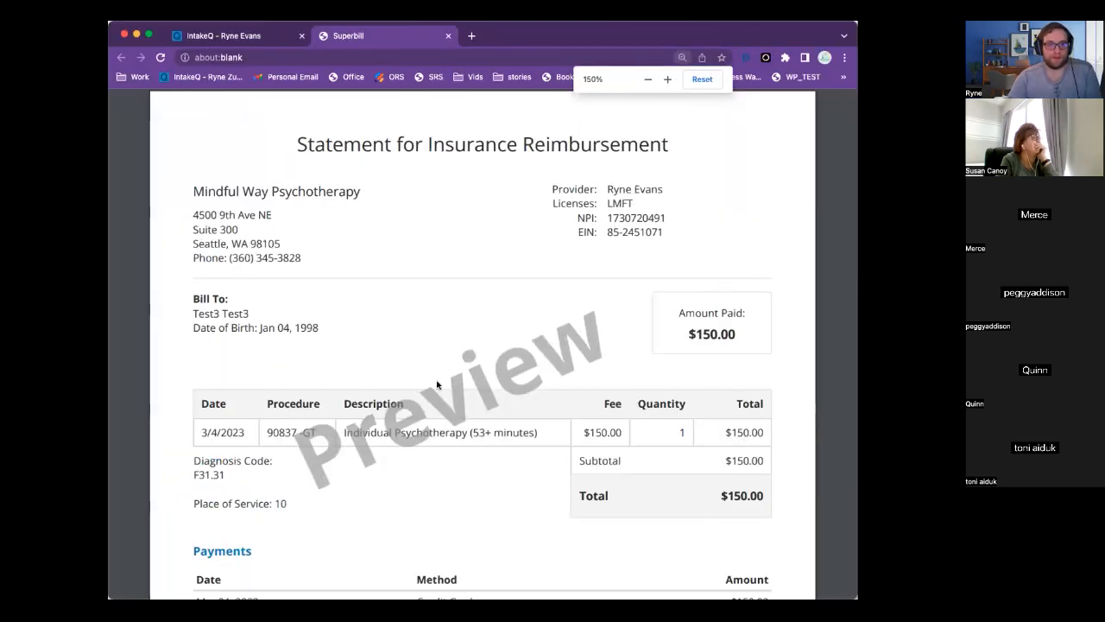
{"action": "scroll", "coordinate": [437, 385], "scroll_direction": "down", "scroll_amount": 2}
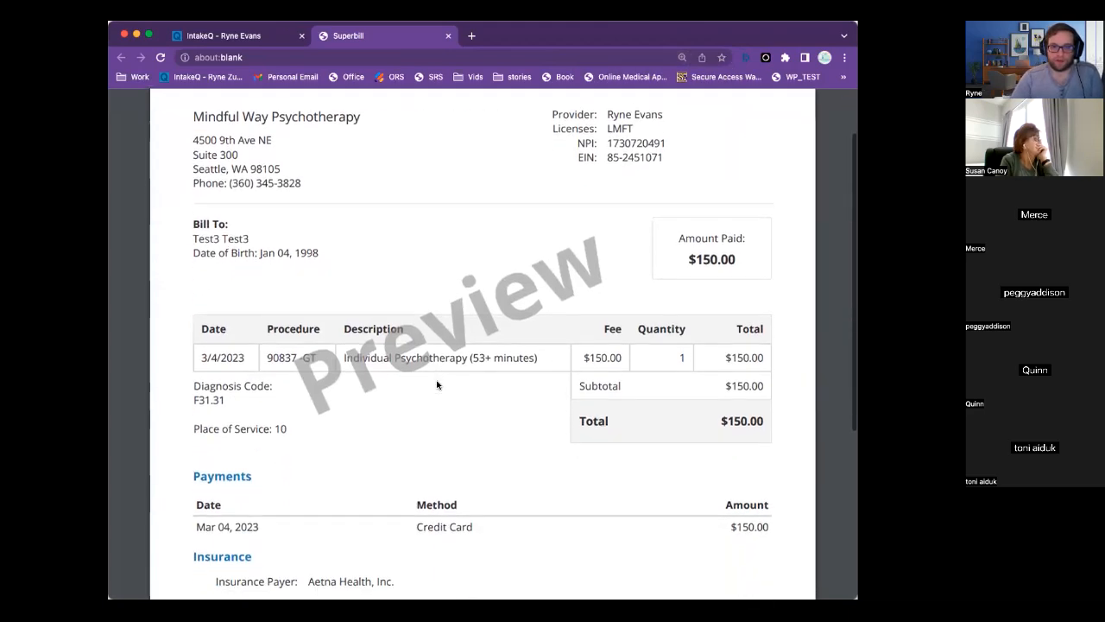
{"action": "scroll", "coordinate": [437, 386], "scroll_direction": "down", "scroll_amount": 1}
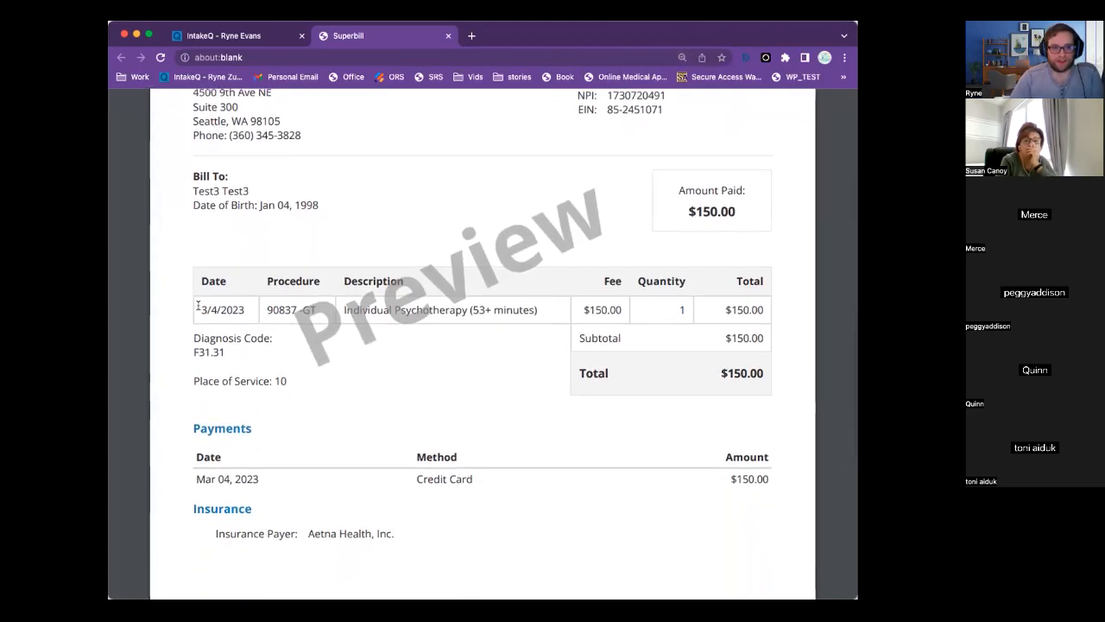
{"action": "left_click_drag", "start_coordinate": [200, 307], "coordinate": [731, 309]}
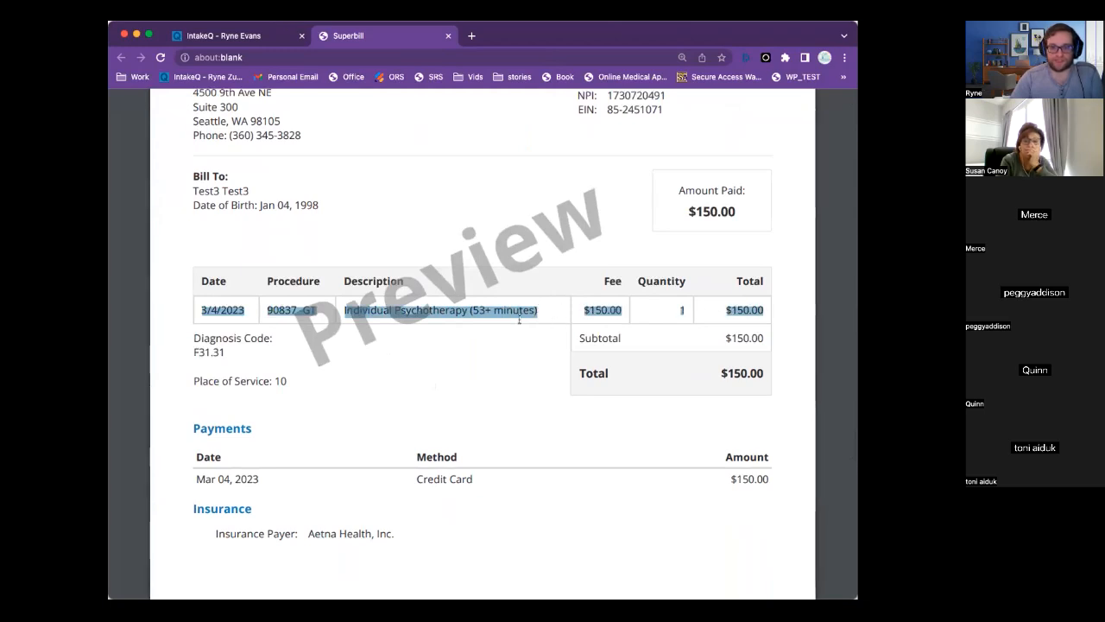
{"action": "left_click_drag", "start_coordinate": [229, 349], "coordinate": [184, 334]}
{"action": "left_click", "coordinate": [192, 338]}
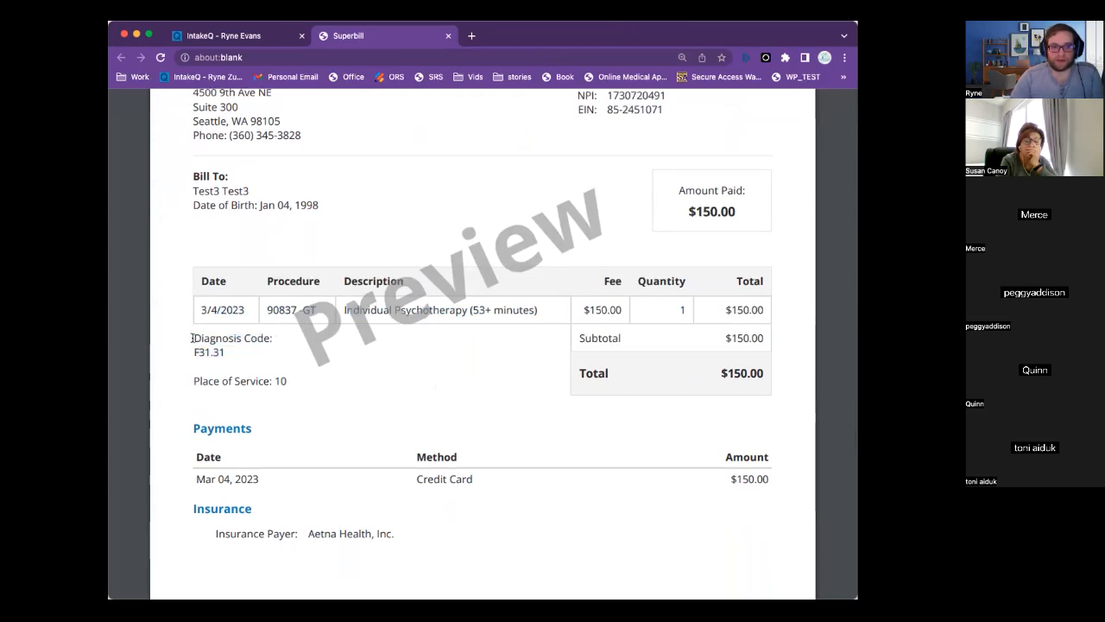
{"action": "left_click_drag", "start_coordinate": [195, 381], "coordinate": [290, 382]}
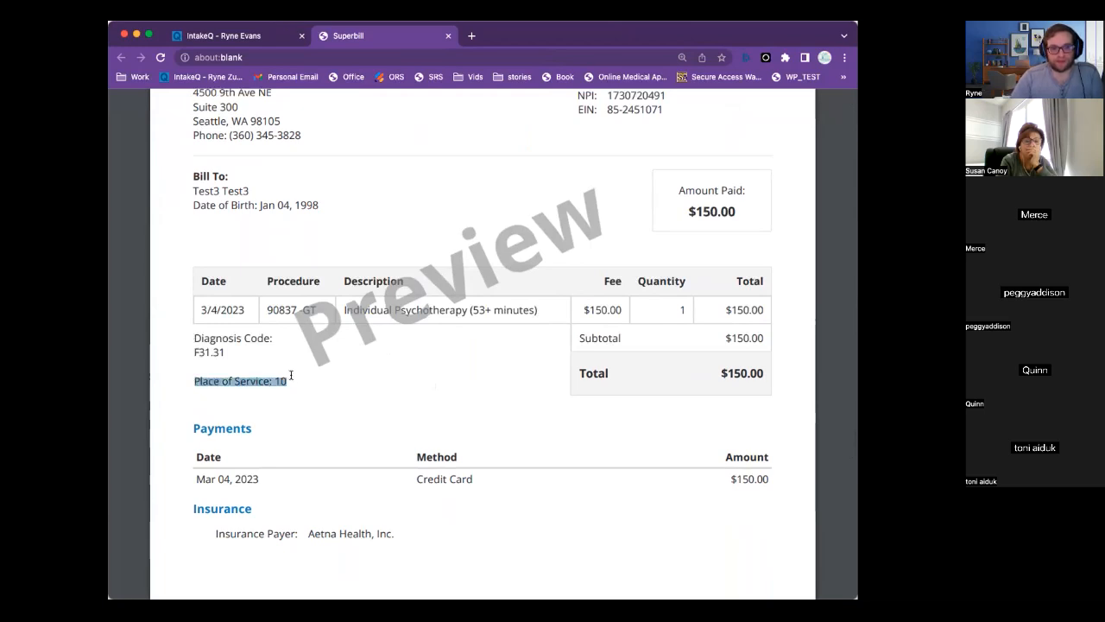
{"action": "left_click", "coordinate": [445, 367]}
{"action": "scroll", "coordinate": [458, 350], "scroll_direction": "up", "scroll_amount": 3}
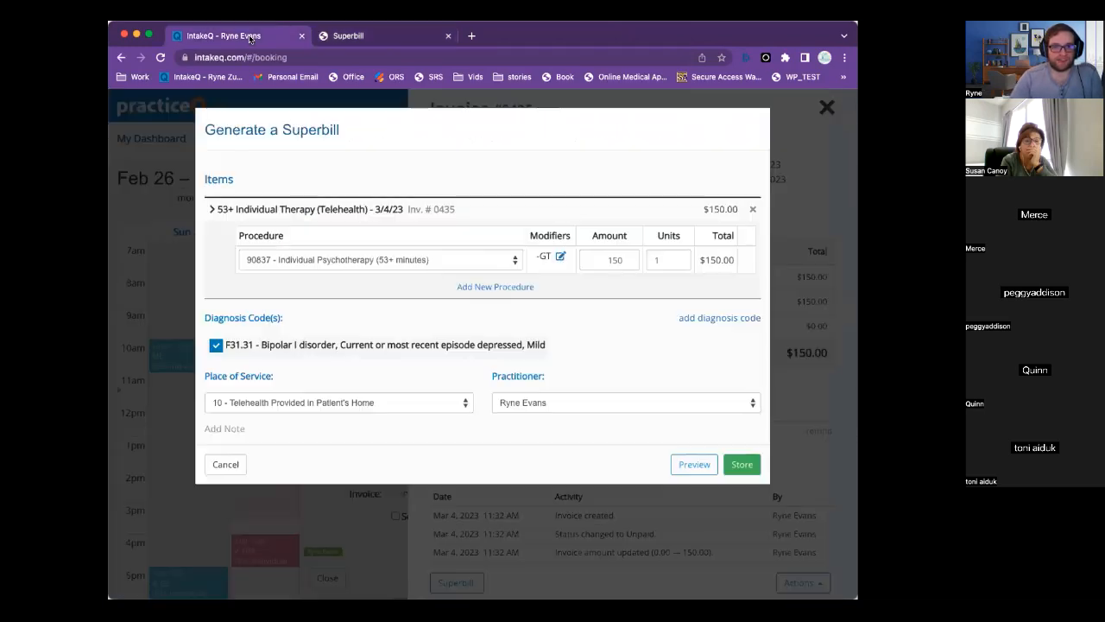
{"action": "left_click", "coordinate": [252, 39]}
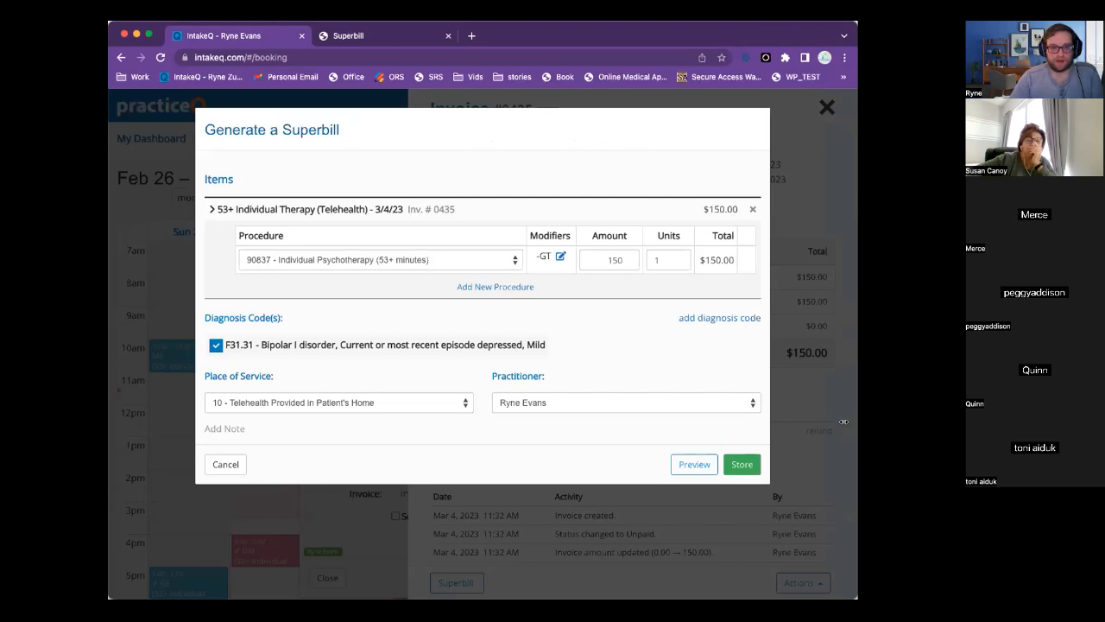
Store the #0435 superbill and send it to the client via the Secure Messaging Portal.
{"action": "left_click_drag", "start_coordinate": [843, 421], "coordinate": [691, 422]}
{"action": "left_click", "coordinate": [657, 536]}
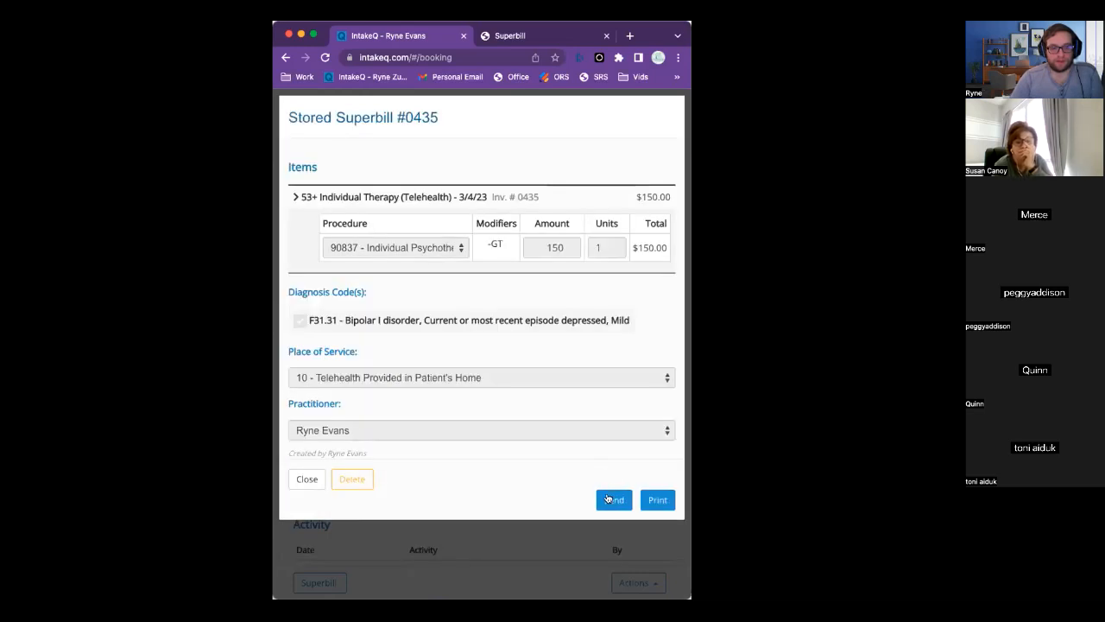
{"action": "left_click", "coordinate": [611, 500]}
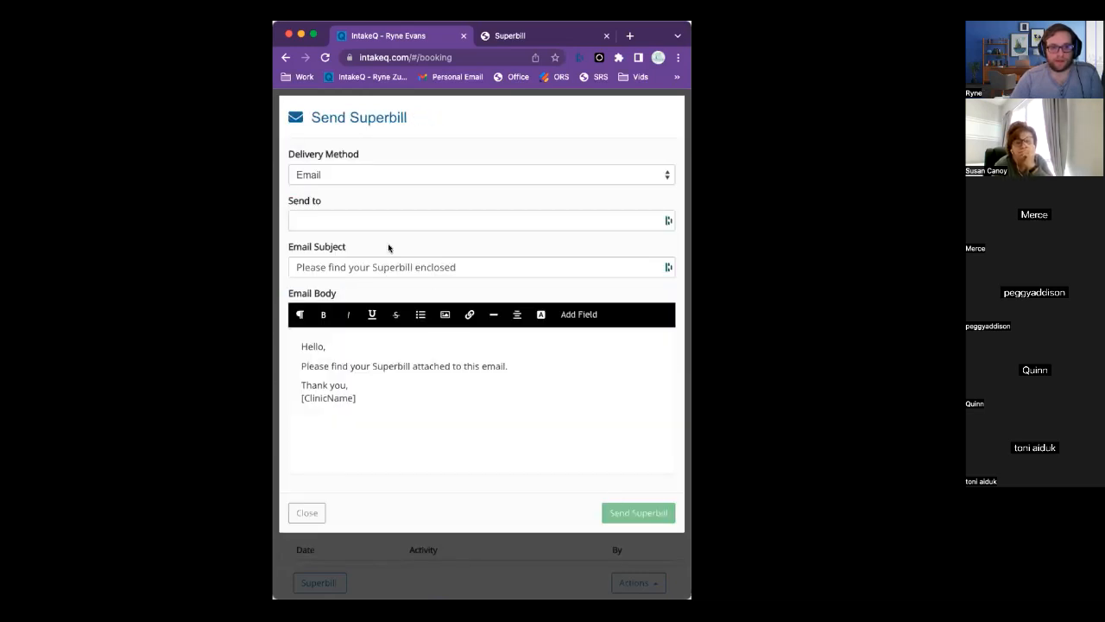
{"action": "left_click", "coordinate": [394, 177]}
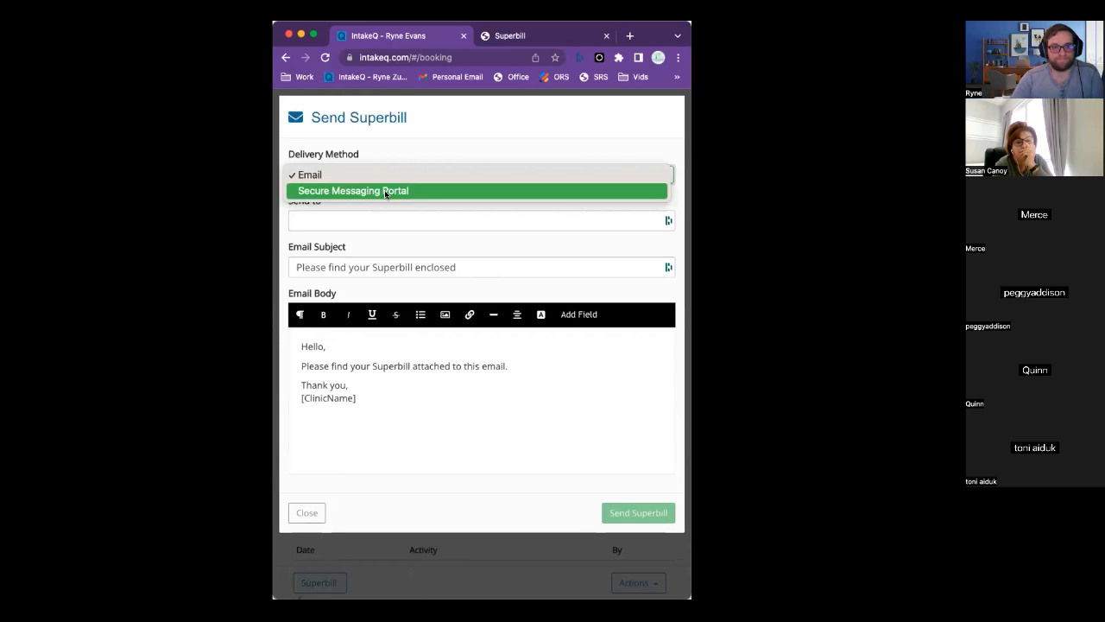
{"action": "left_click", "coordinate": [417, 144]}
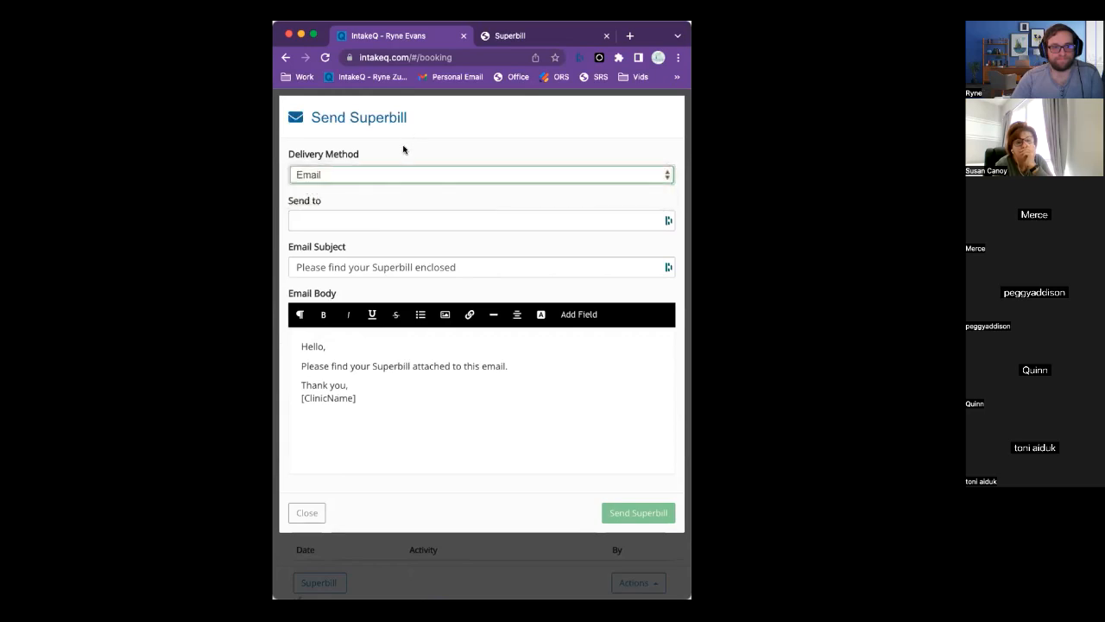
{"action": "left_click", "coordinate": [377, 174]}
{"action": "left_click", "coordinate": [362, 189]}
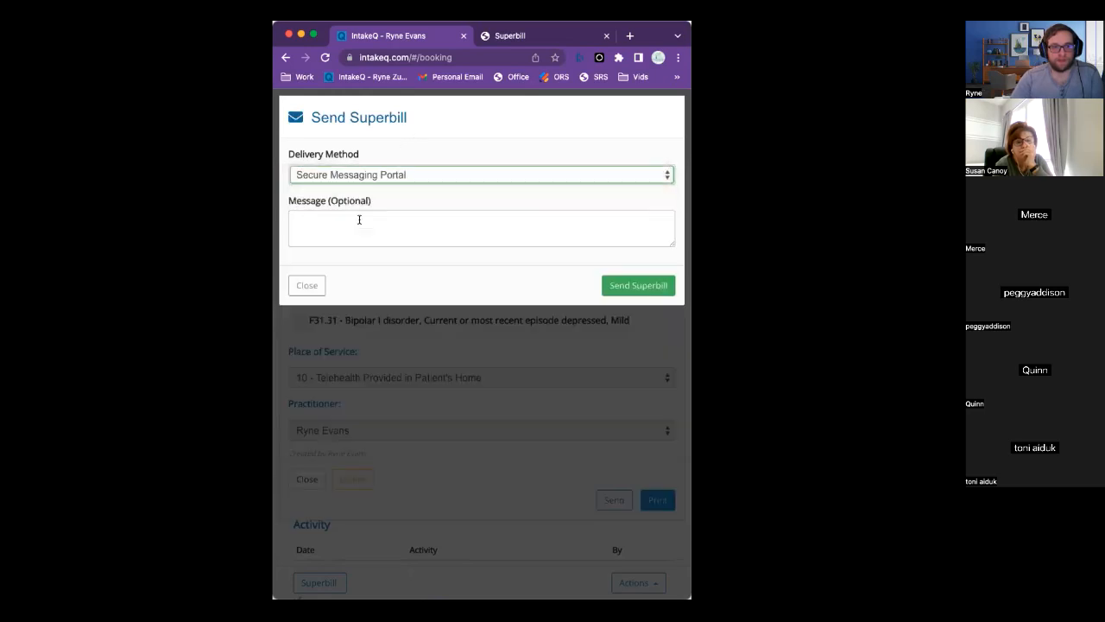
{"action": "left_click", "coordinate": [617, 285]}
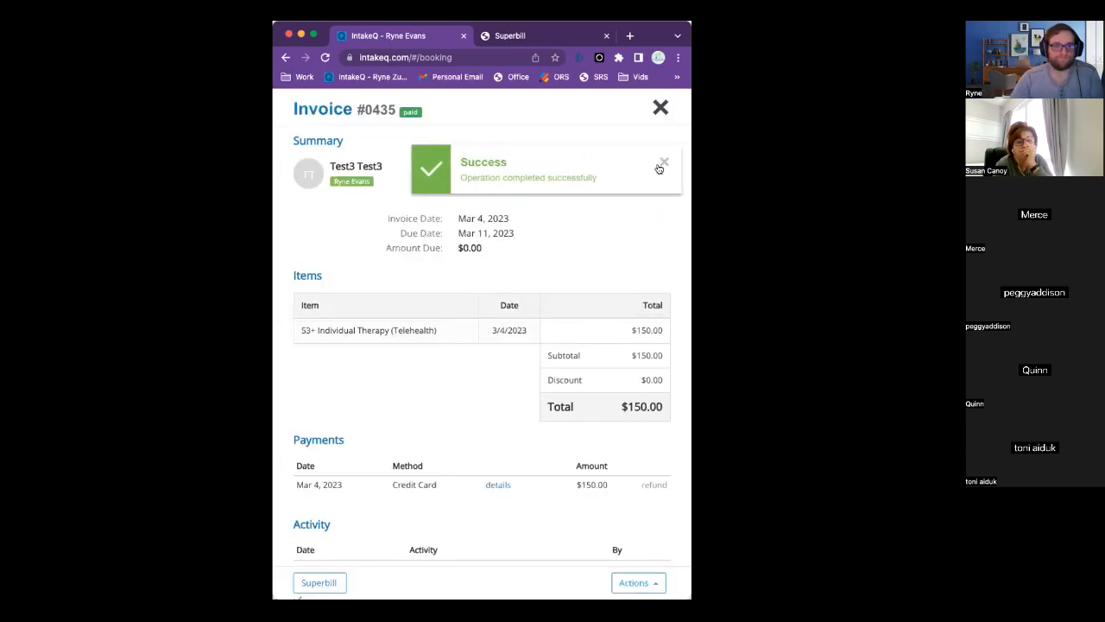
Dismiss the payment success notice and bring the browser window into focus.
{"action": "left_click", "coordinate": [661, 165]}
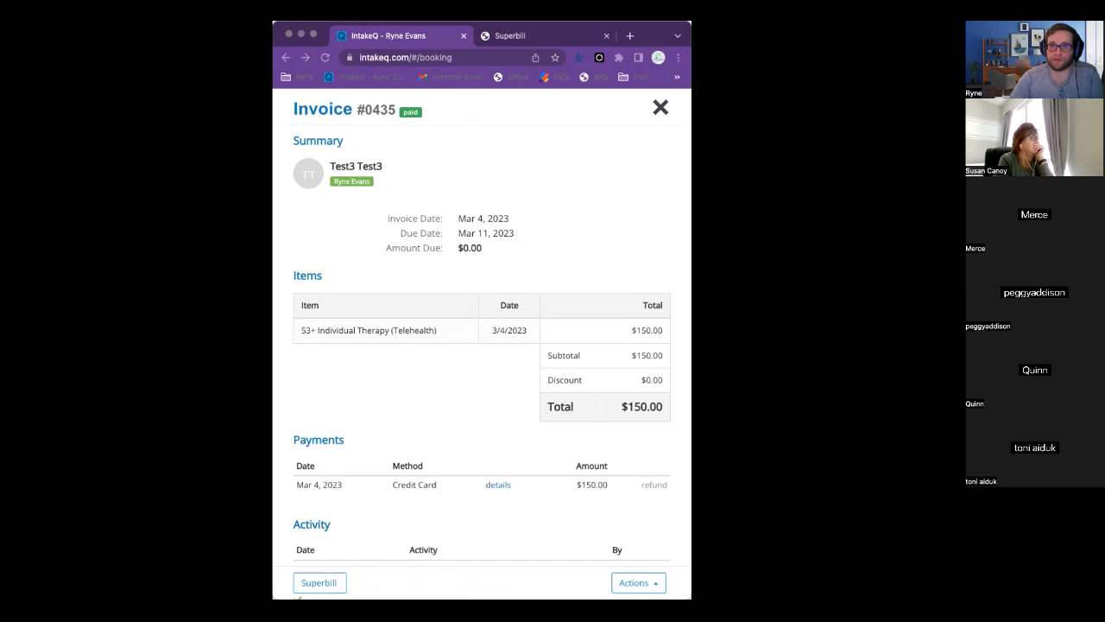
{"action": "left_click", "coordinate": [469, 218]}
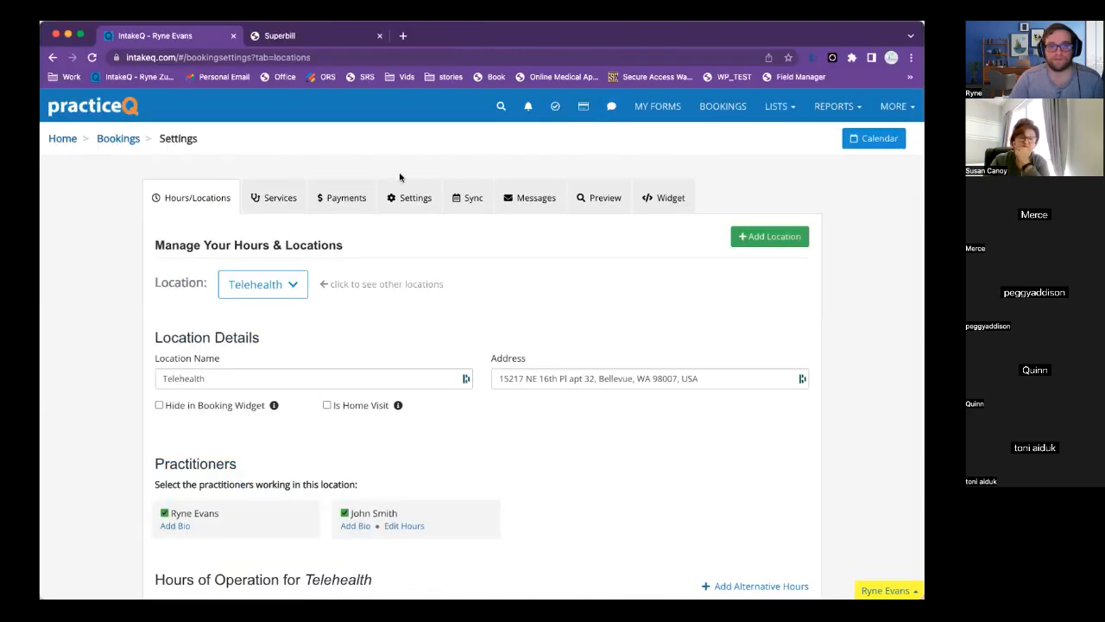
From the list of bookable services, start a new service named Test.
{"action": "left_click", "coordinate": [281, 197]}
{"action": "scroll", "coordinate": [349, 324], "scroll_direction": "down", "scroll_amount": 5}
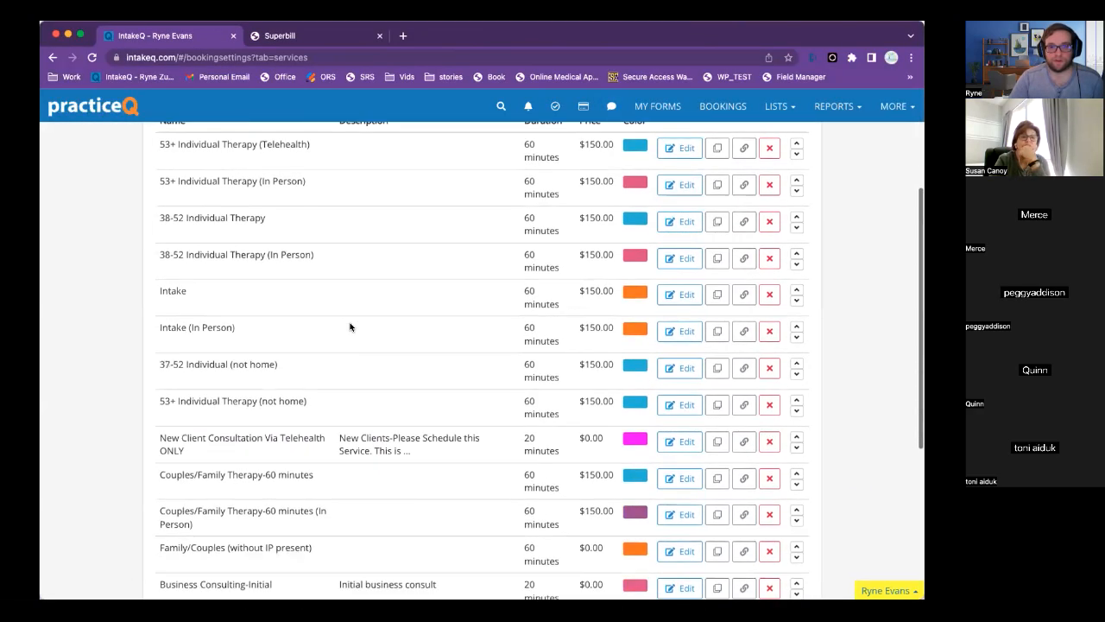
{"action": "scroll", "coordinate": [383, 314], "scroll_direction": "down", "scroll_amount": 4}
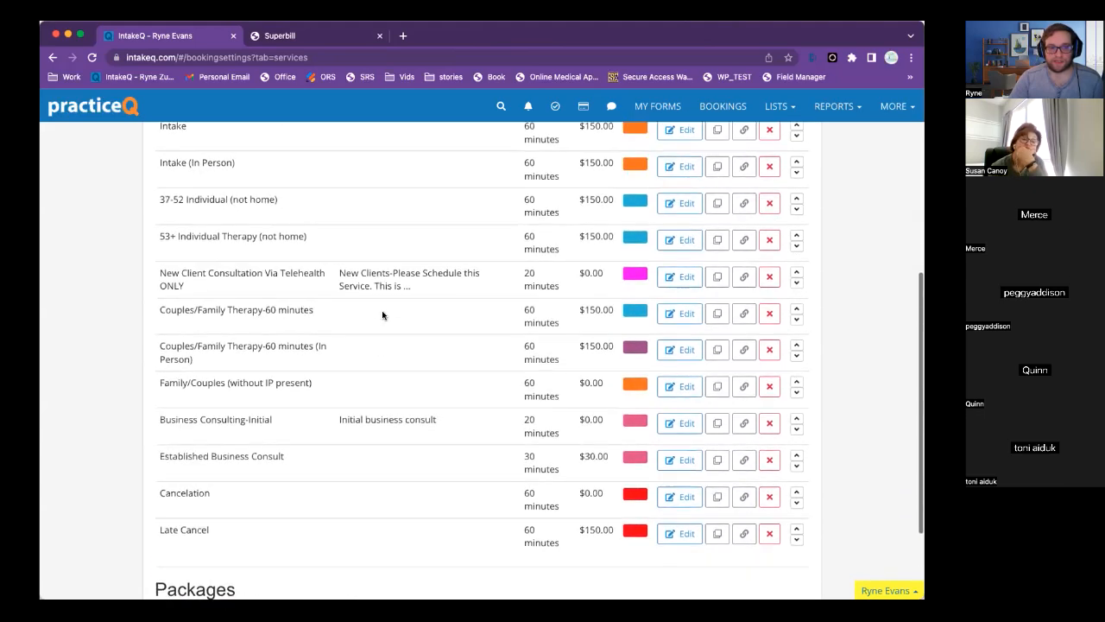
{"action": "scroll", "coordinate": [383, 314], "scroll_direction": "up", "scroll_amount": 1}
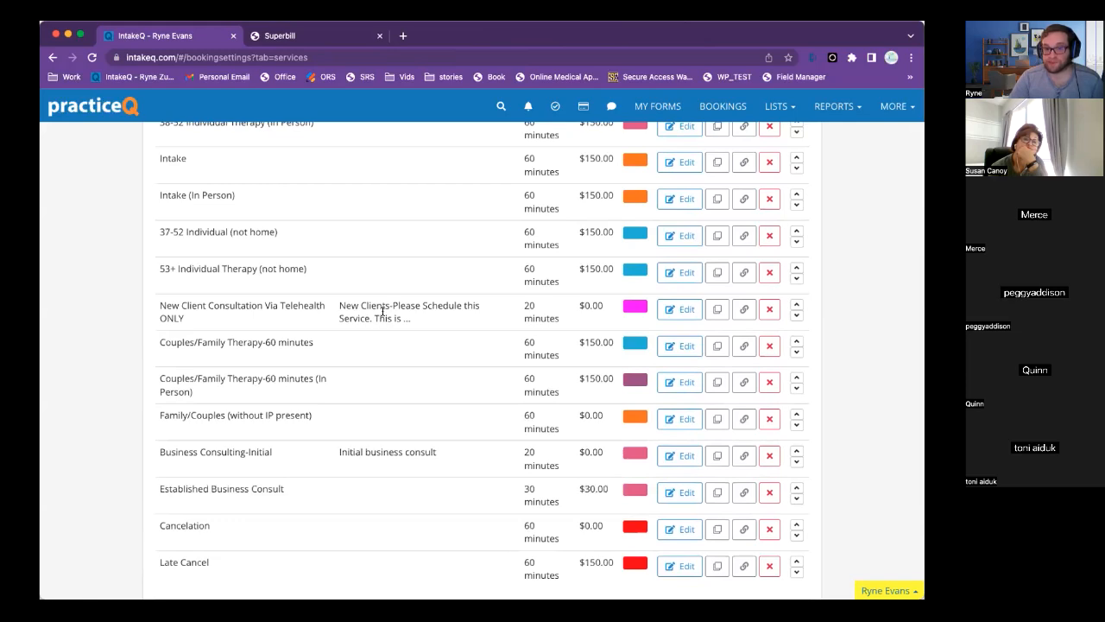
{"action": "scroll", "coordinate": [382, 314], "scroll_direction": "up", "scroll_amount": 8}
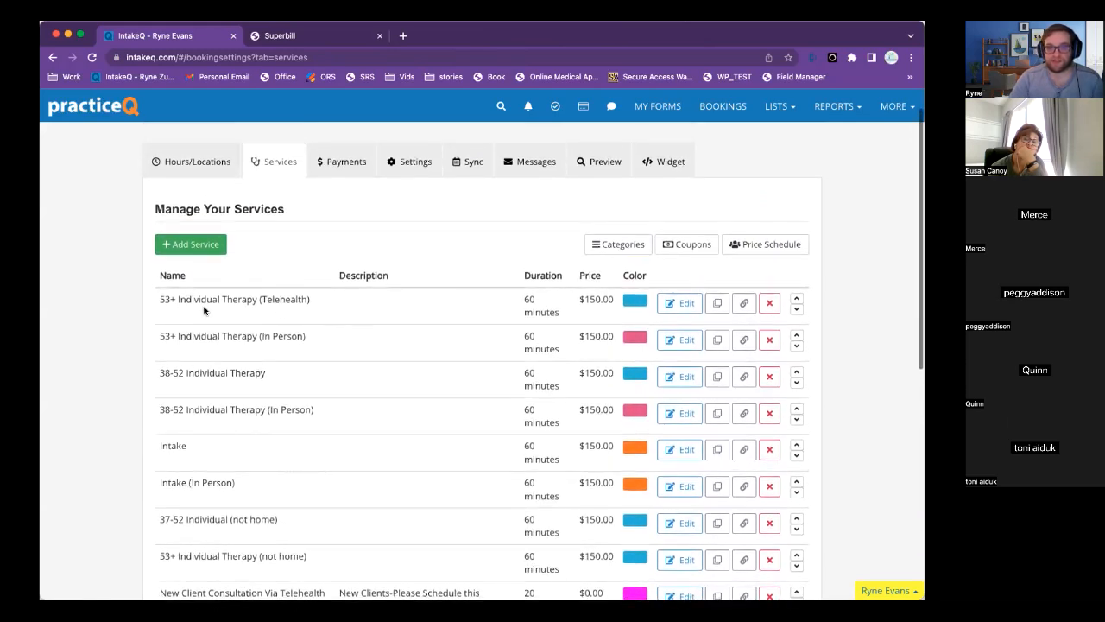
{"action": "left_click", "coordinate": [183, 245]}
{"action": "left_click", "coordinate": [424, 143]}
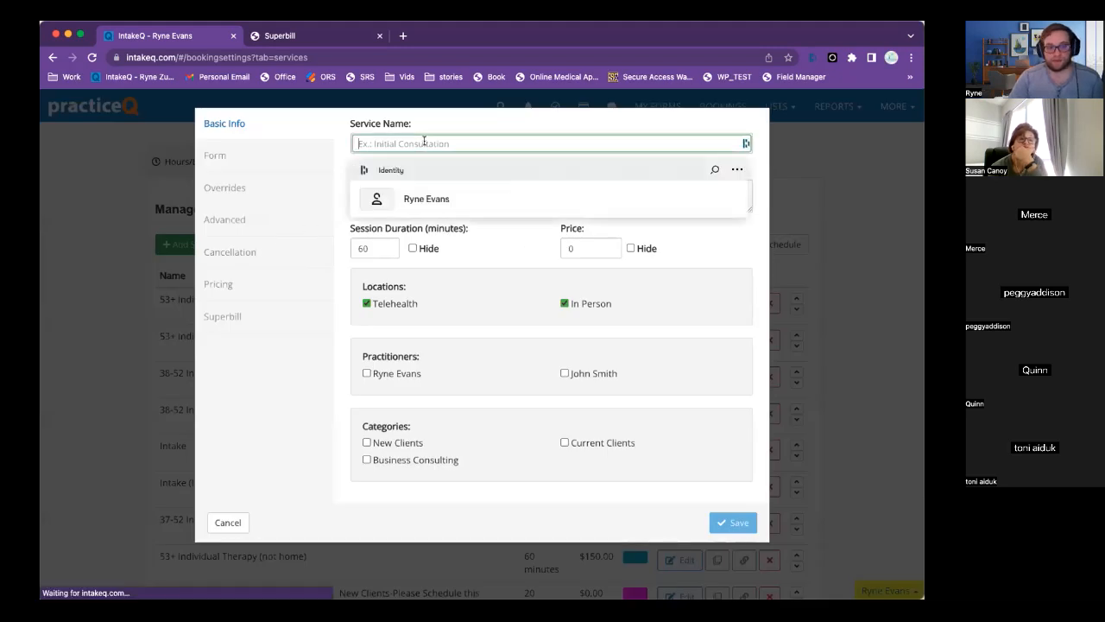
{"action": "type", "text": "Test"}
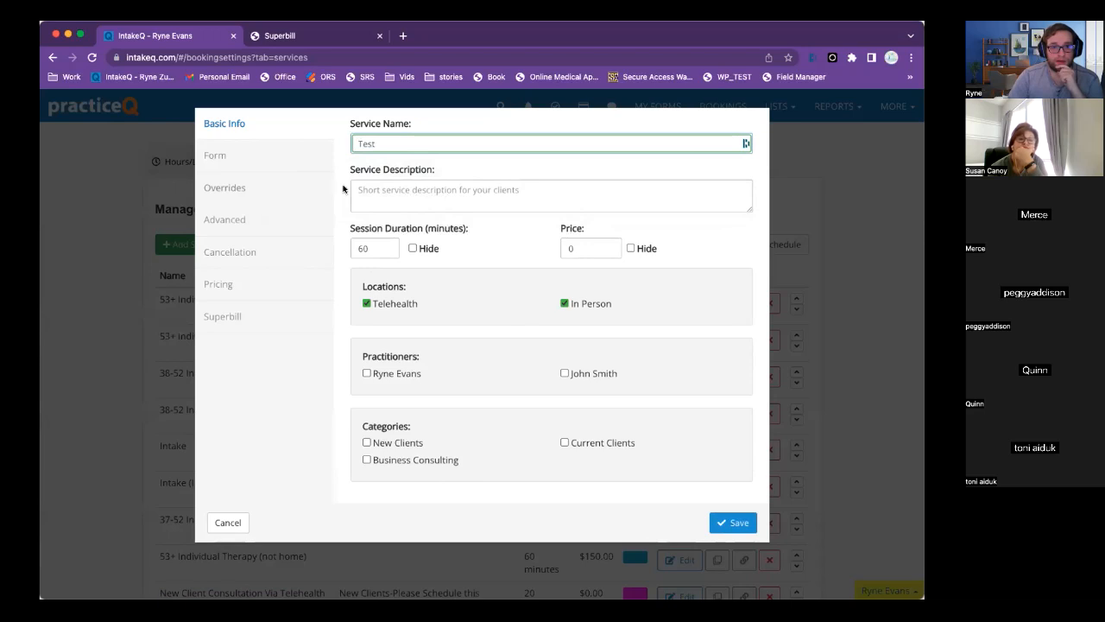
Keep the 60-minute duration and $0 price, attach no intake form, and bring up Overrides.
{"action": "double_click", "coordinate": [364, 247]}
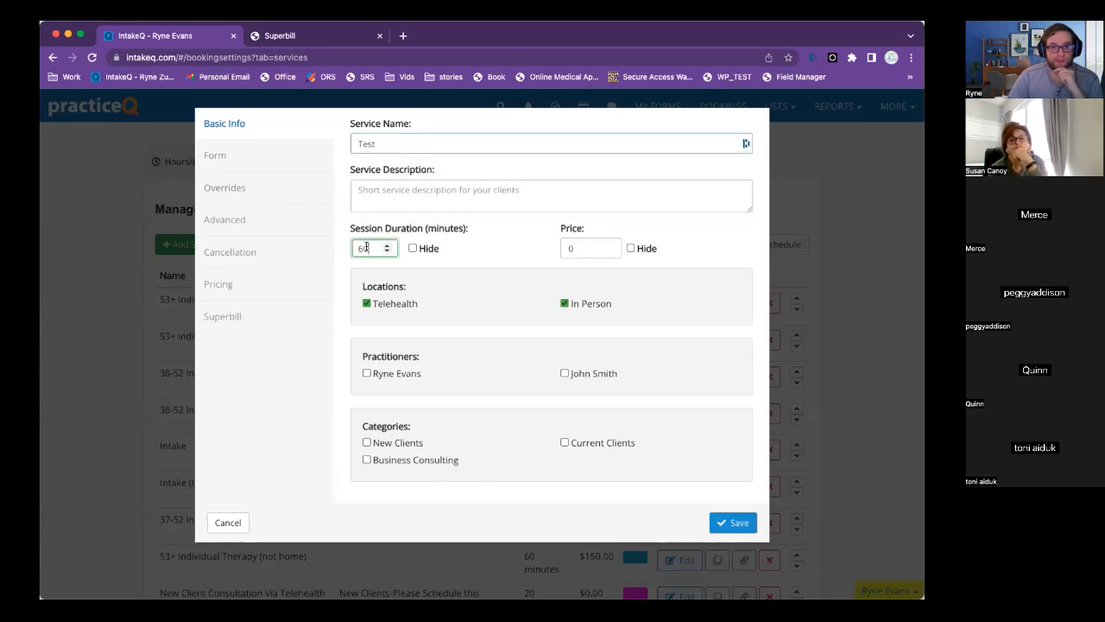
{"action": "left_click", "coordinate": [594, 248]}
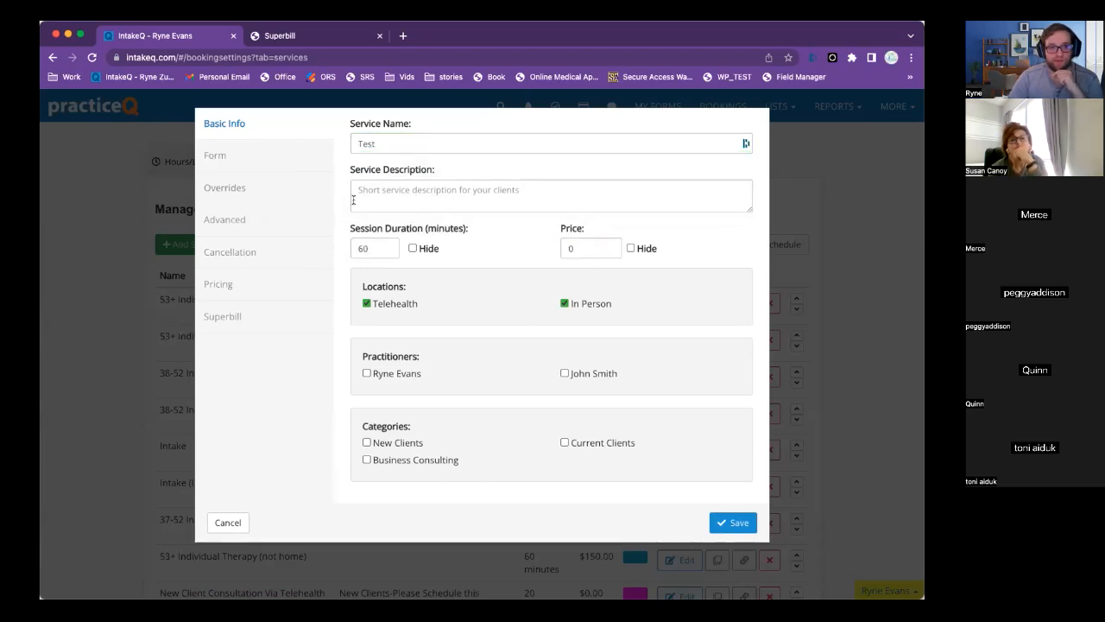
{"action": "left_click", "coordinate": [224, 155]}
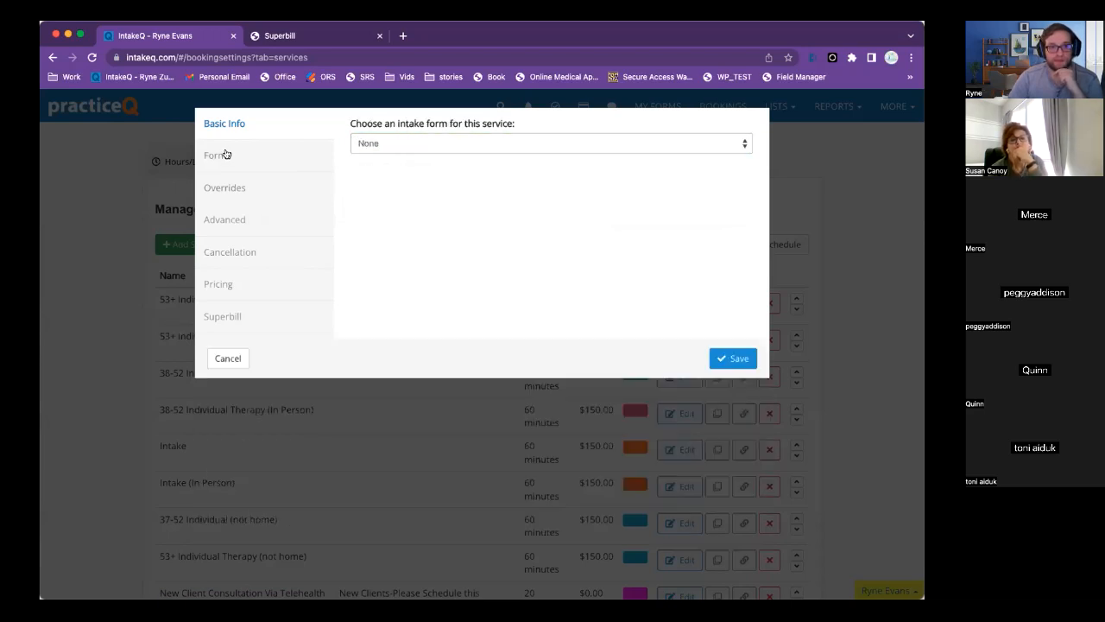
{"action": "left_click", "coordinate": [447, 146]}
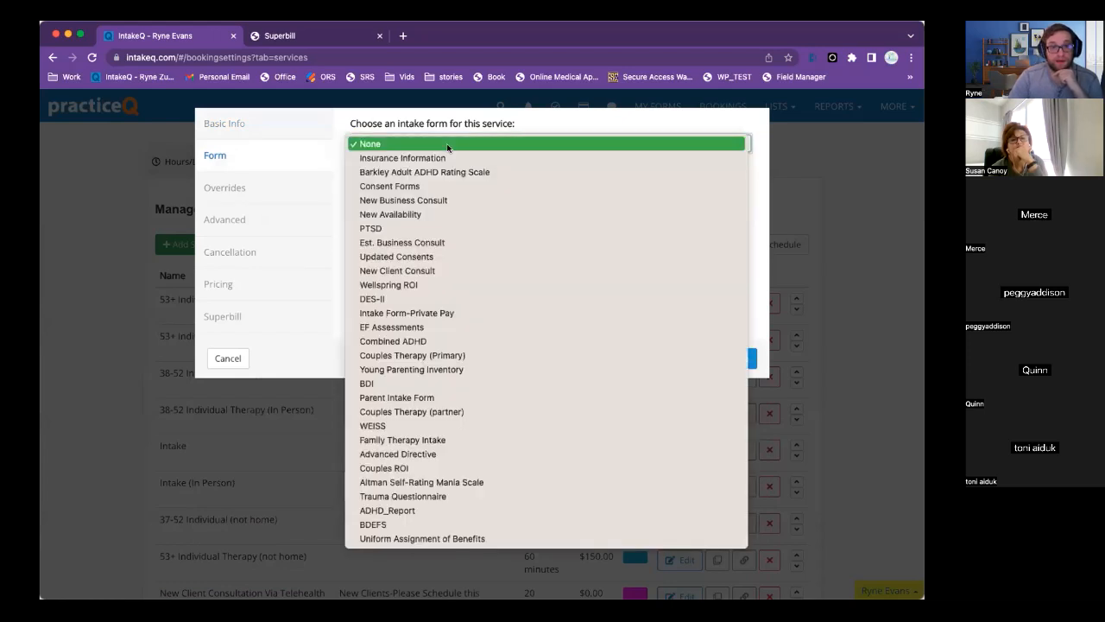
{"action": "left_click", "coordinate": [522, 128]}
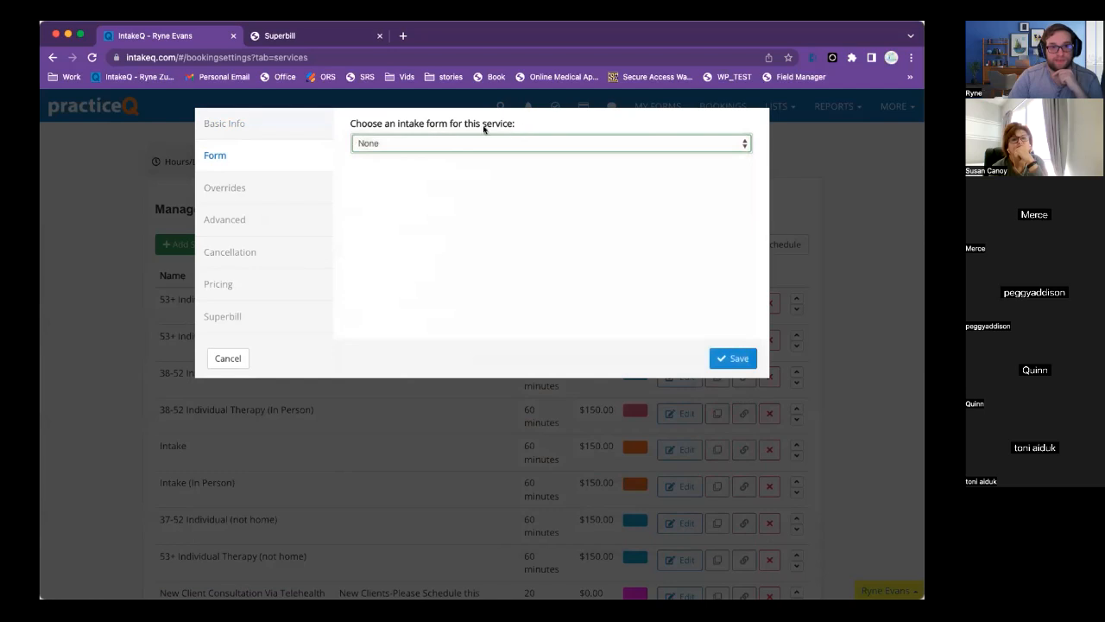
{"action": "left_click", "coordinate": [239, 189]}
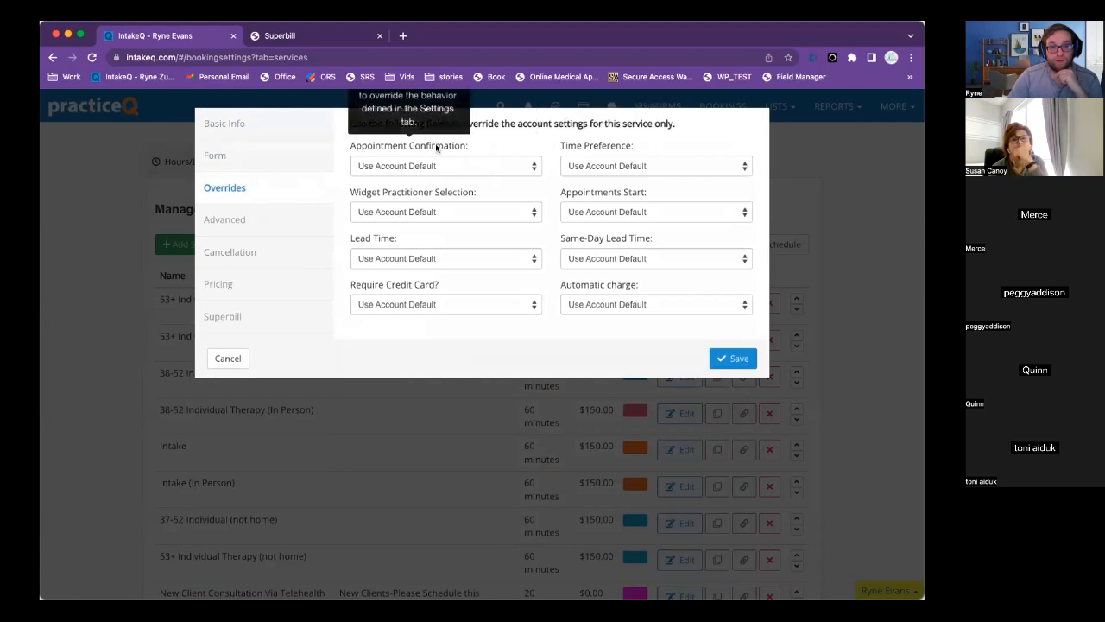
Leave the Test service's booking lead time at the account default.
{"action": "mouse_move", "coordinate": [599, 150]}
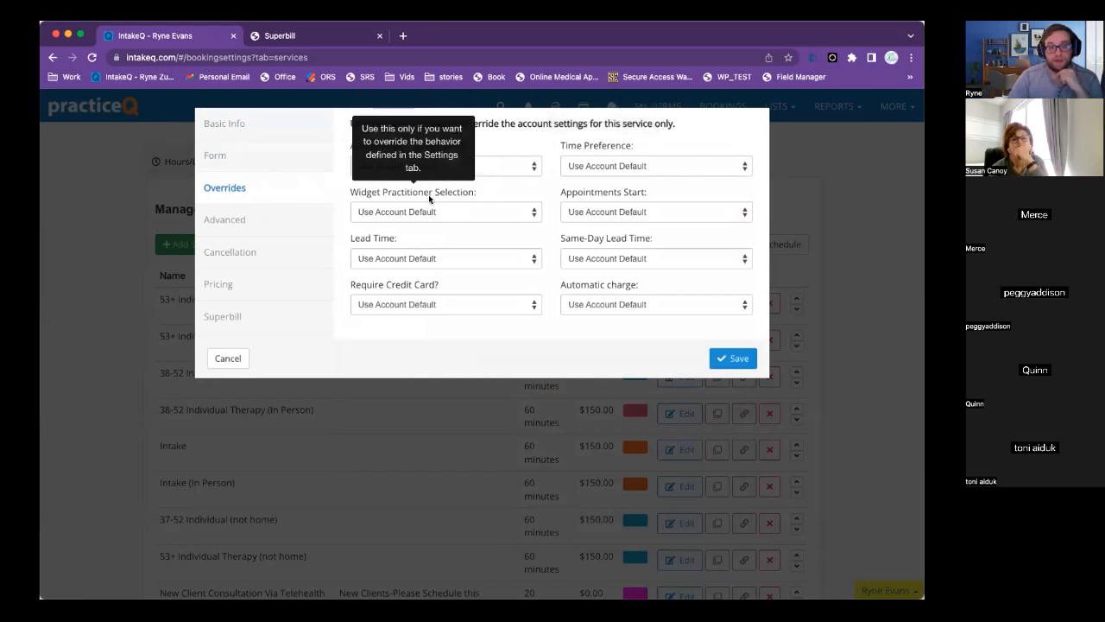
{"action": "mouse_move", "coordinate": [386, 243]}
{"action": "left_click", "coordinate": [417, 258]}
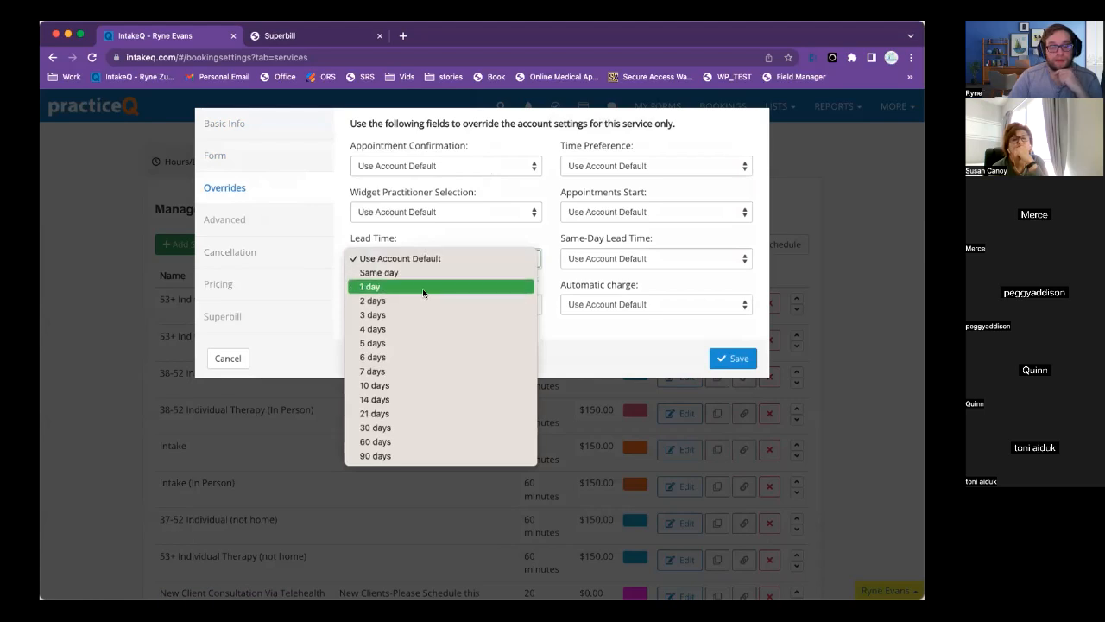
{"action": "left_click", "coordinate": [426, 240]}
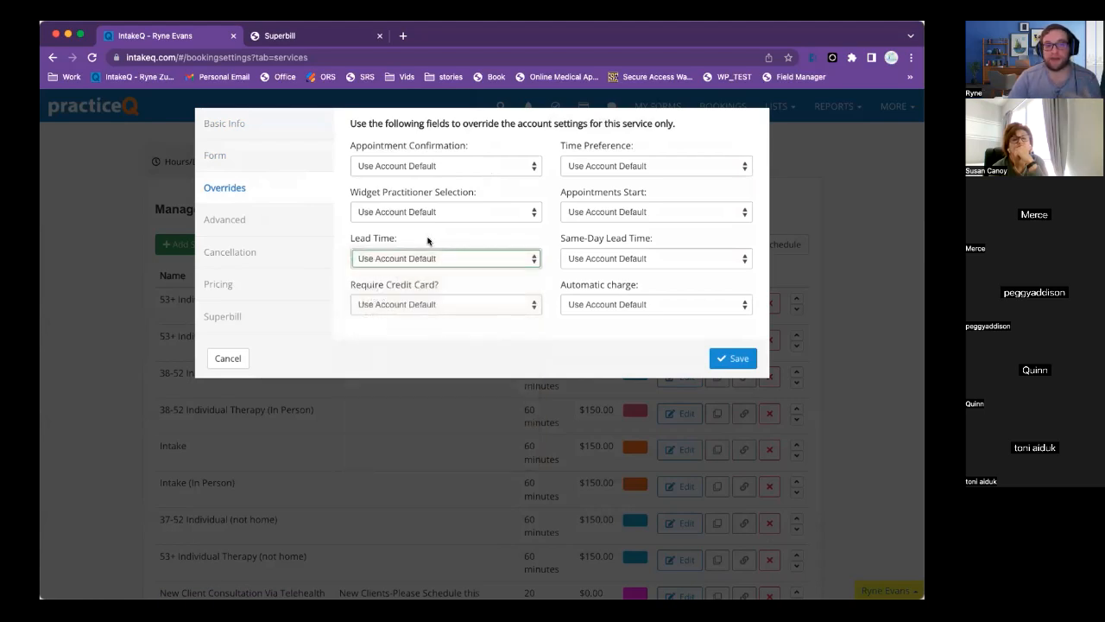
Set Require Credit Card to a 1.00 $ deposit upon booking.
{"action": "left_click", "coordinate": [354, 286]}
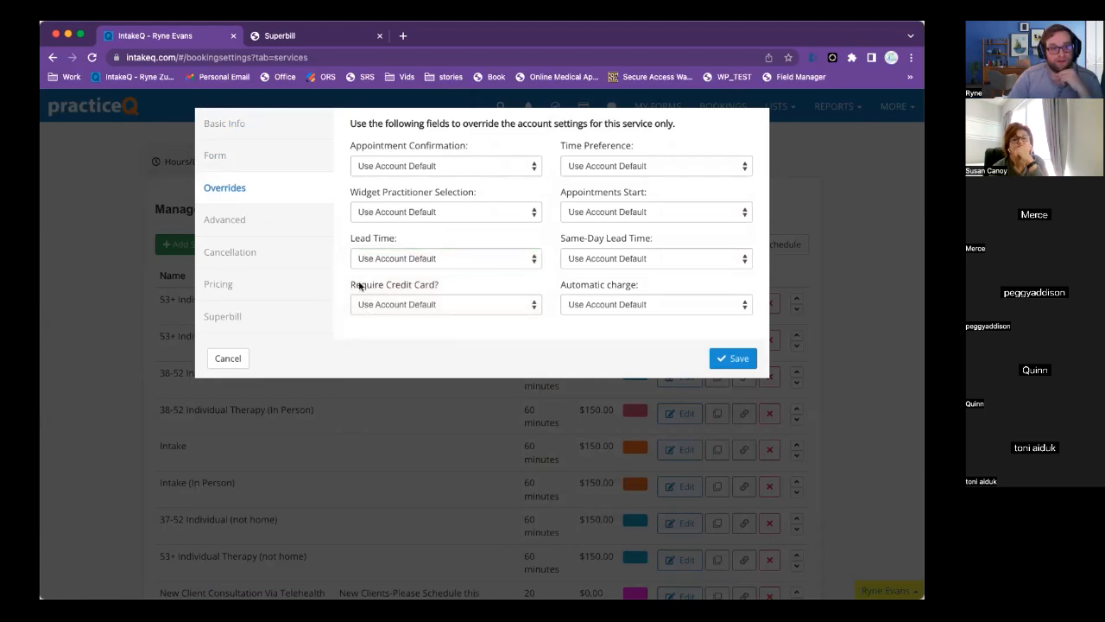
{"action": "left_click_drag", "start_coordinate": [352, 286], "coordinate": [440, 288]}
{"action": "left_click", "coordinate": [437, 304]}
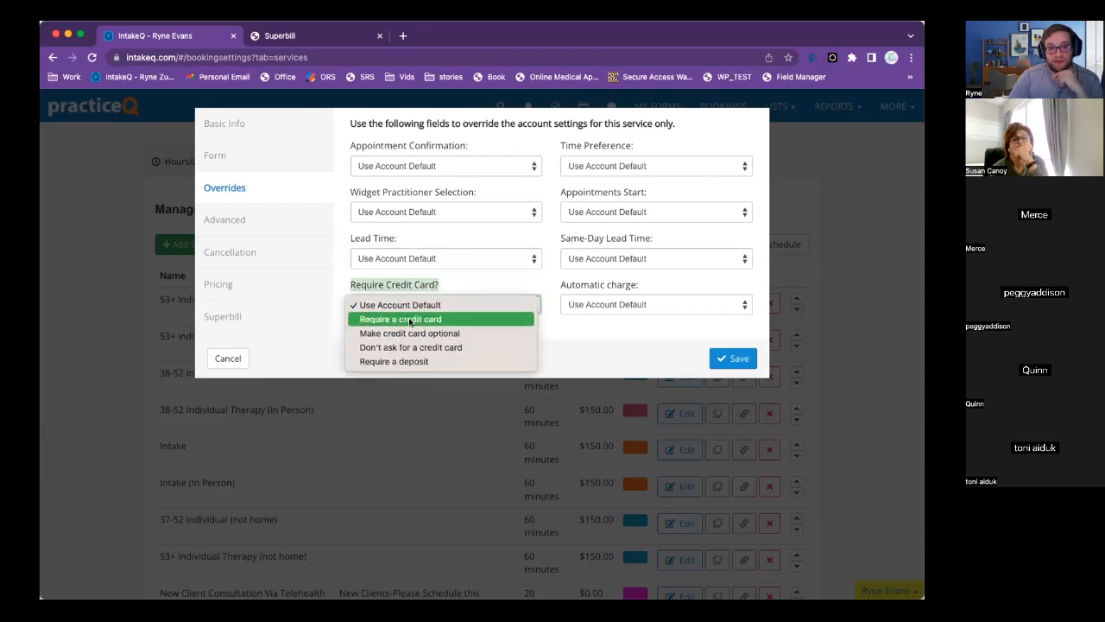
{"action": "left_click", "coordinate": [393, 361]}
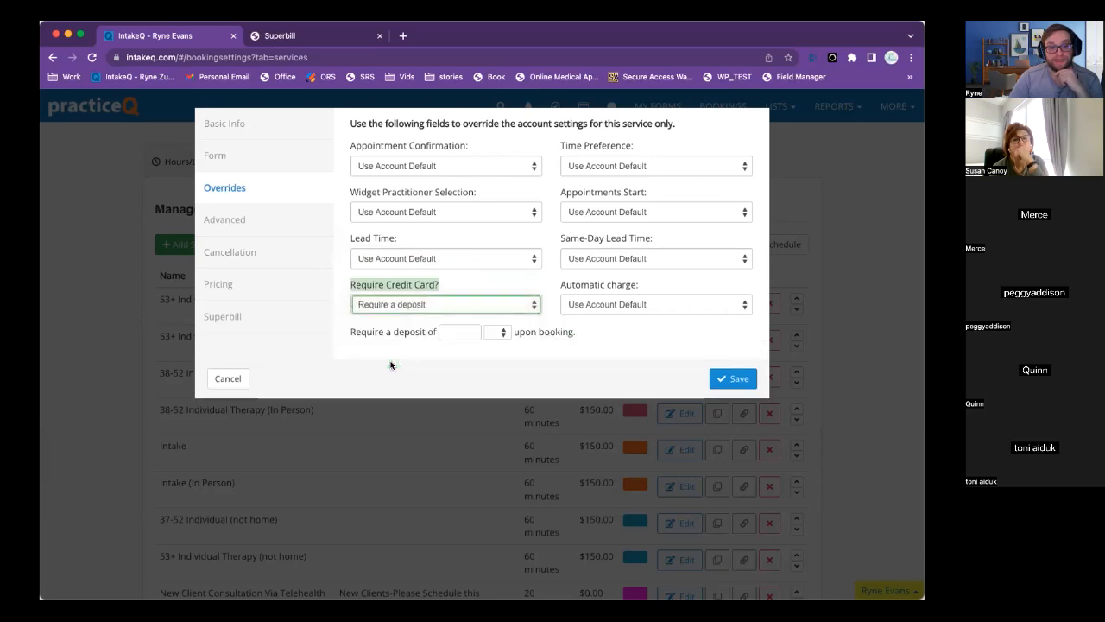
{"action": "left_click", "coordinate": [460, 332]}
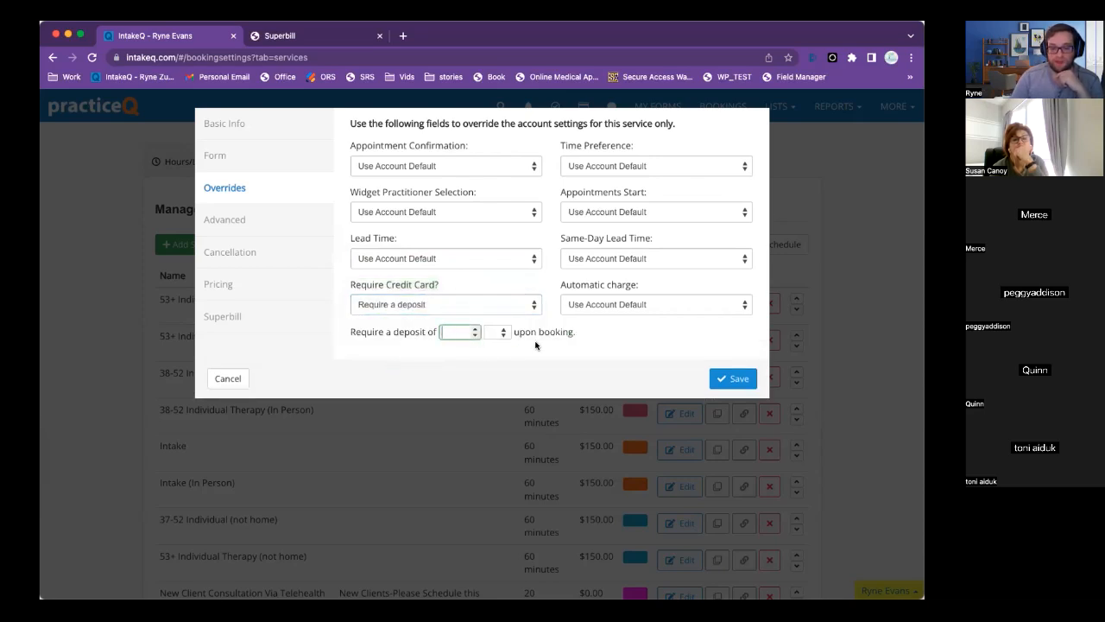
{"action": "type", "text": "1.00"}
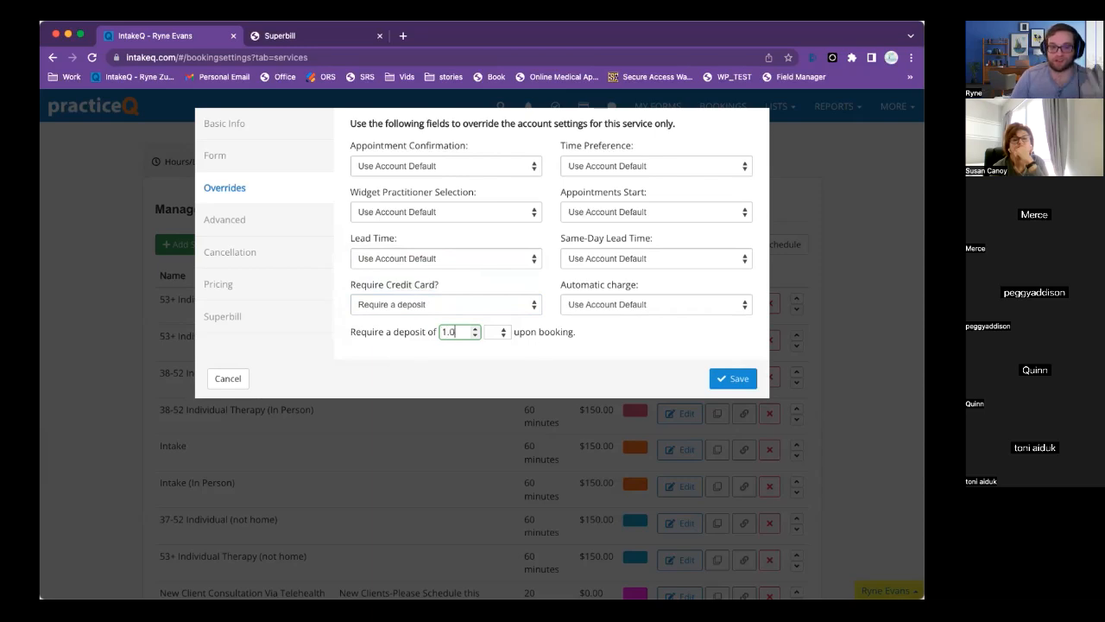
{"action": "left_click", "coordinate": [501, 331]}
{"action": "left_click", "coordinate": [497, 362]}
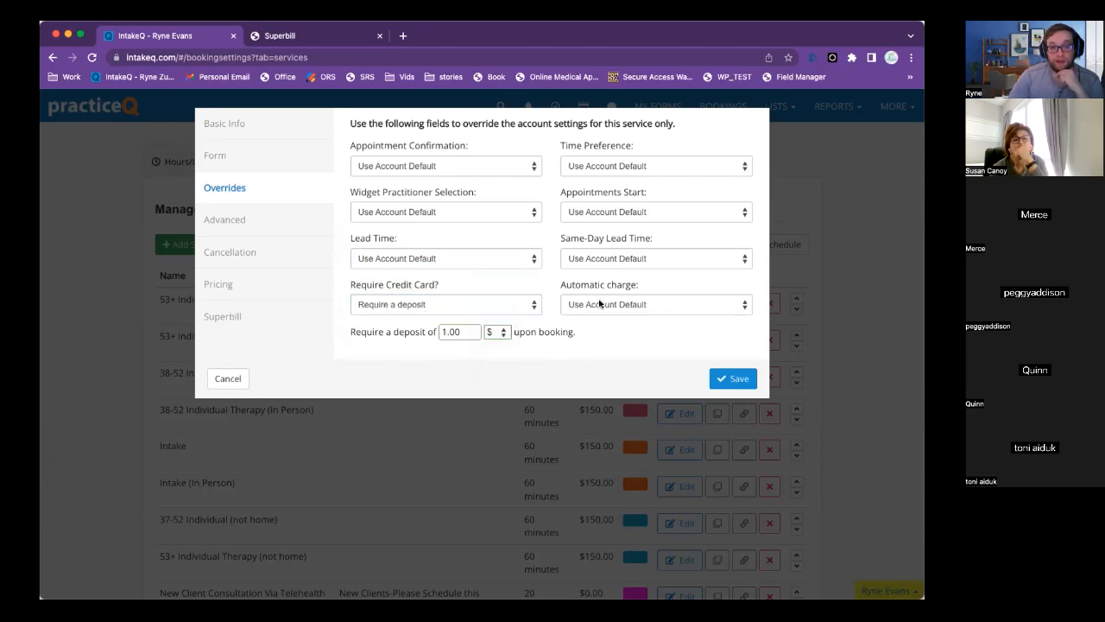
Keep Automatic charge on Use Account Default.
{"action": "left_click_drag", "start_coordinate": [558, 286], "coordinate": [638, 287]}
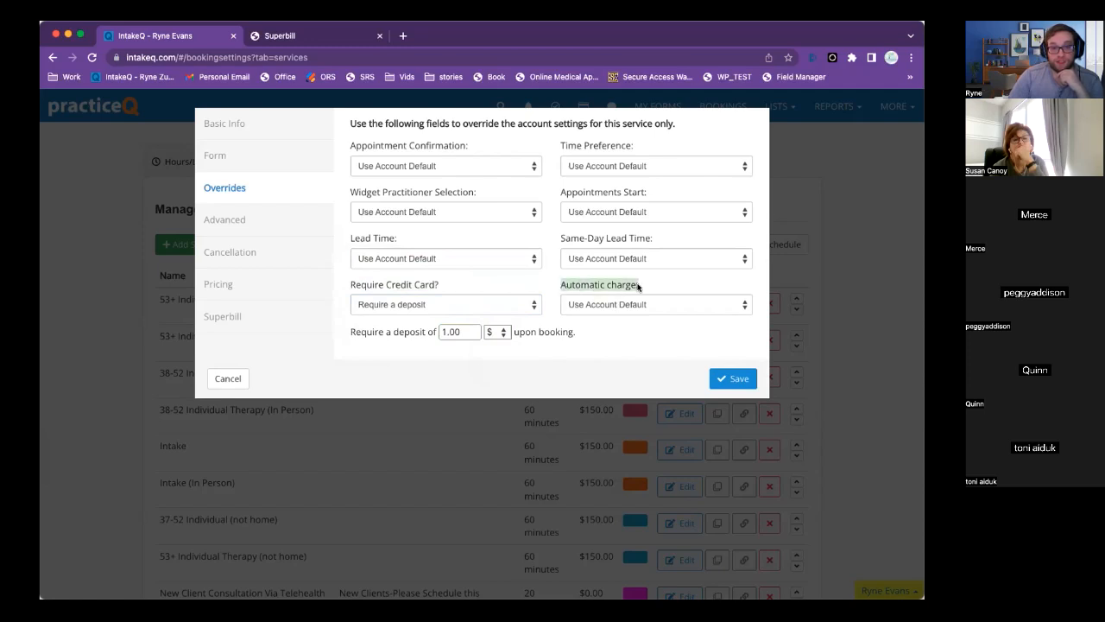
{"action": "left_click", "coordinate": [641, 286]}
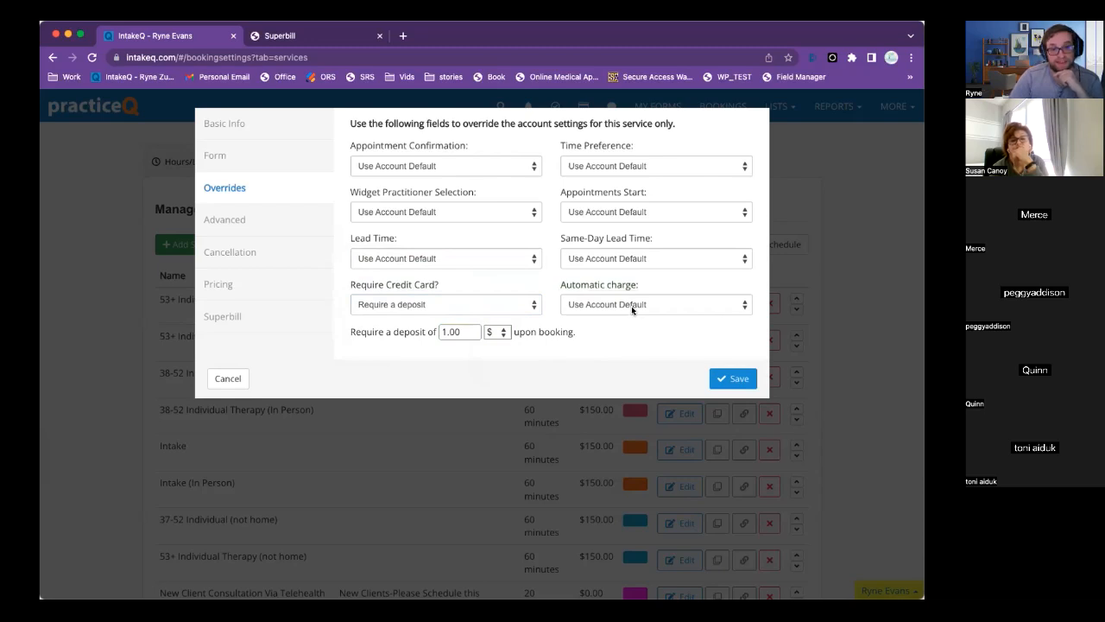
{"action": "left_click", "coordinate": [632, 306]}
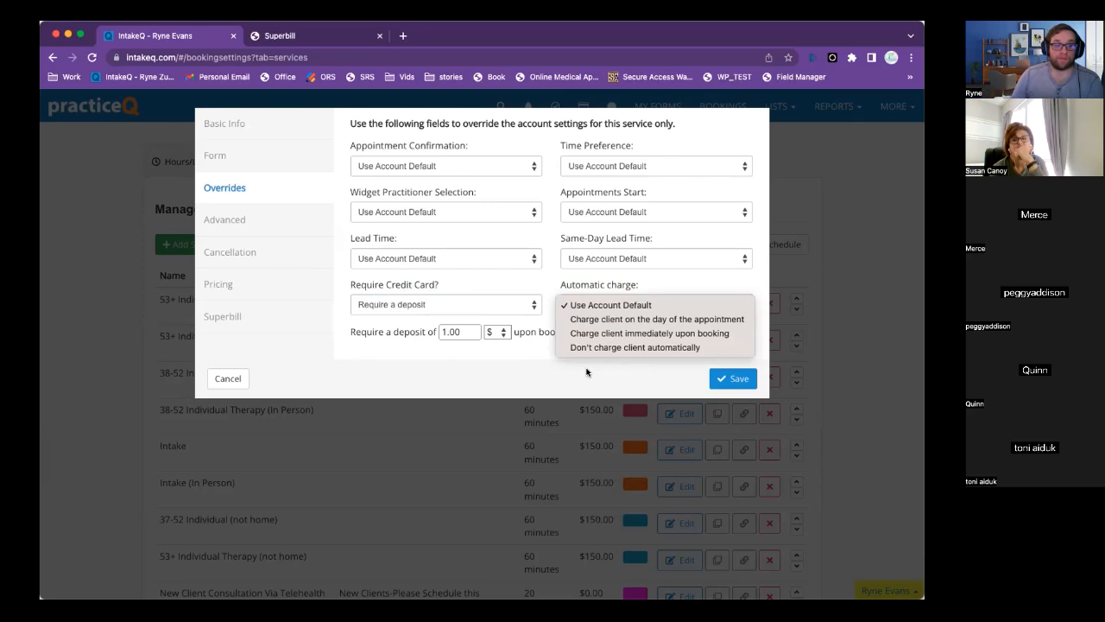
{"action": "left_click", "coordinate": [535, 365]}
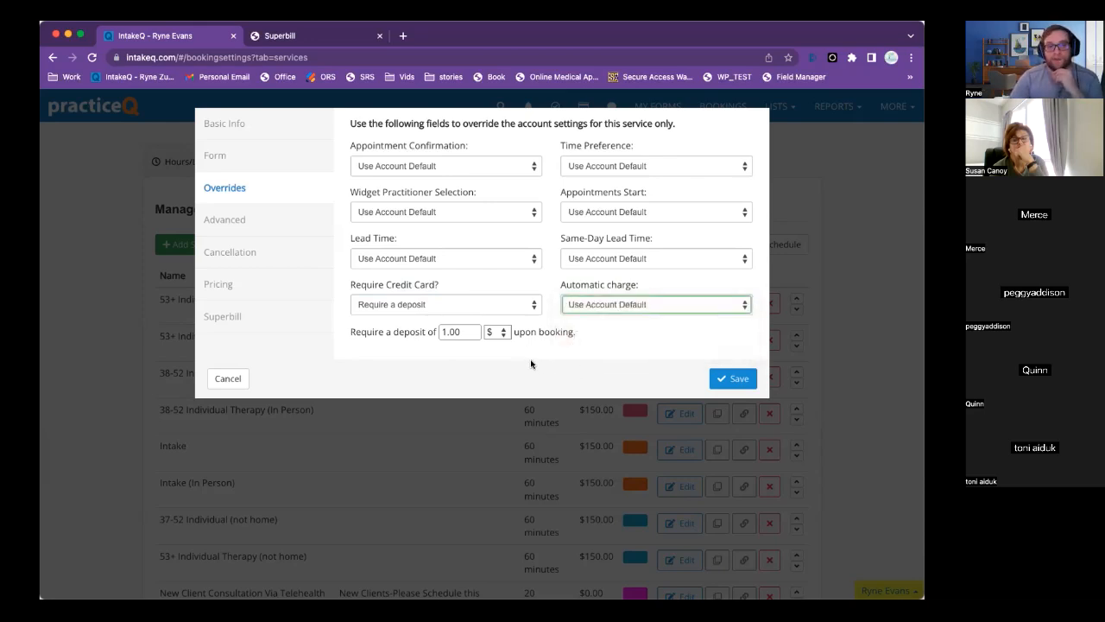
View the Advanced and Cancellation tabs, toggling the cancellation override on and back off.
{"action": "left_click", "coordinate": [236, 220]}
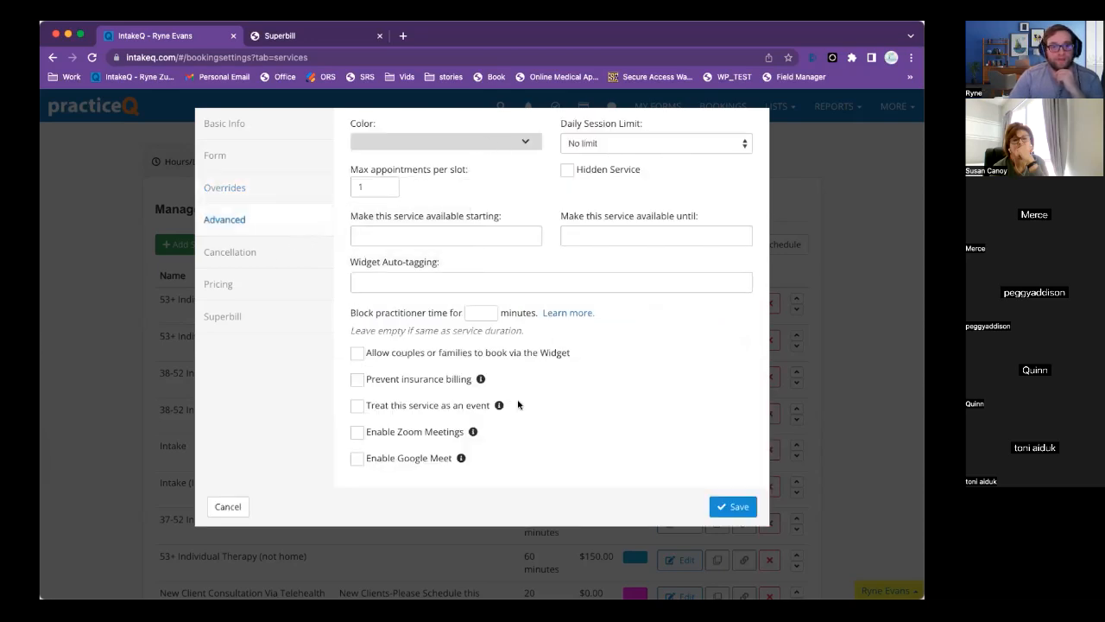
{"action": "left_click", "coordinate": [250, 261]}
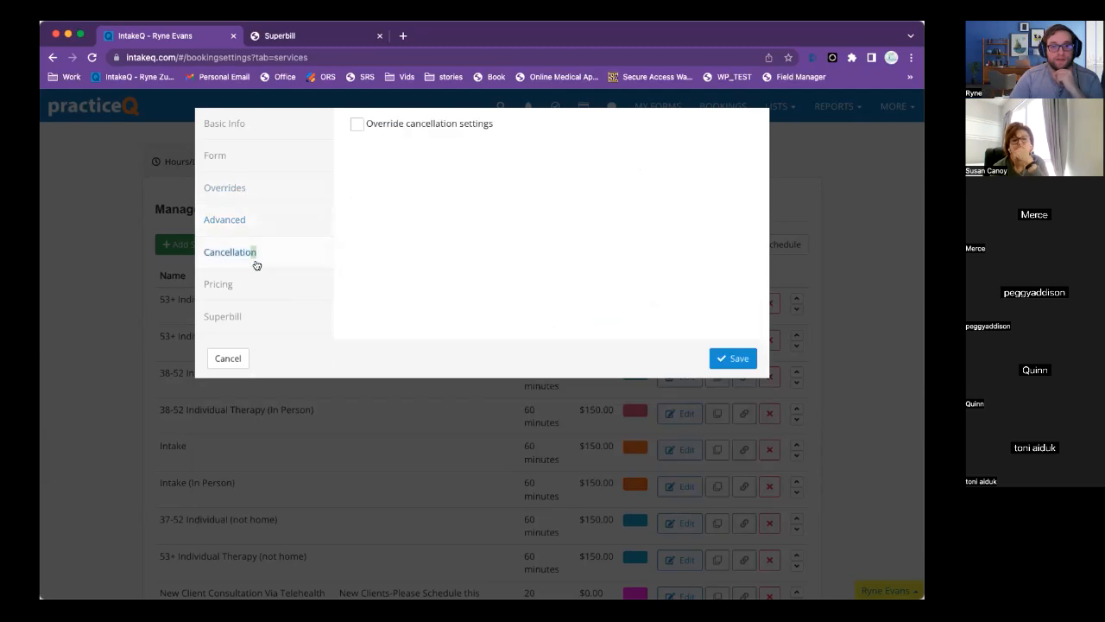
{"action": "left_click", "coordinate": [406, 125]}
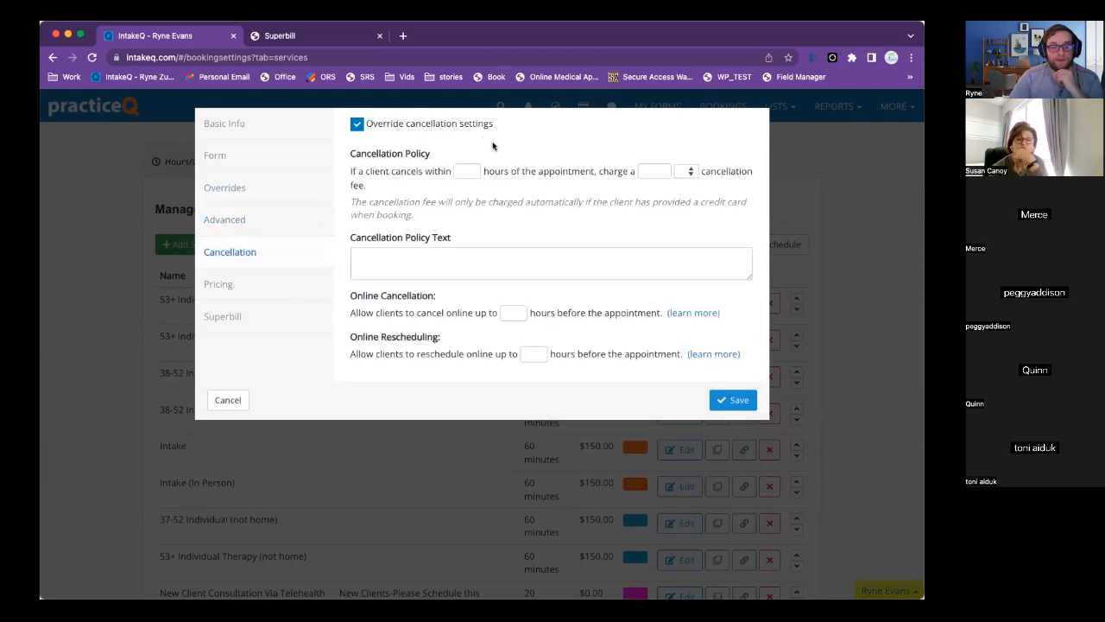
{"action": "left_click", "coordinate": [428, 123]}
Look over the Pricing, Superbill and Advanced options, then cancel the unsaved Test service.
{"action": "left_click", "coordinate": [274, 288]}
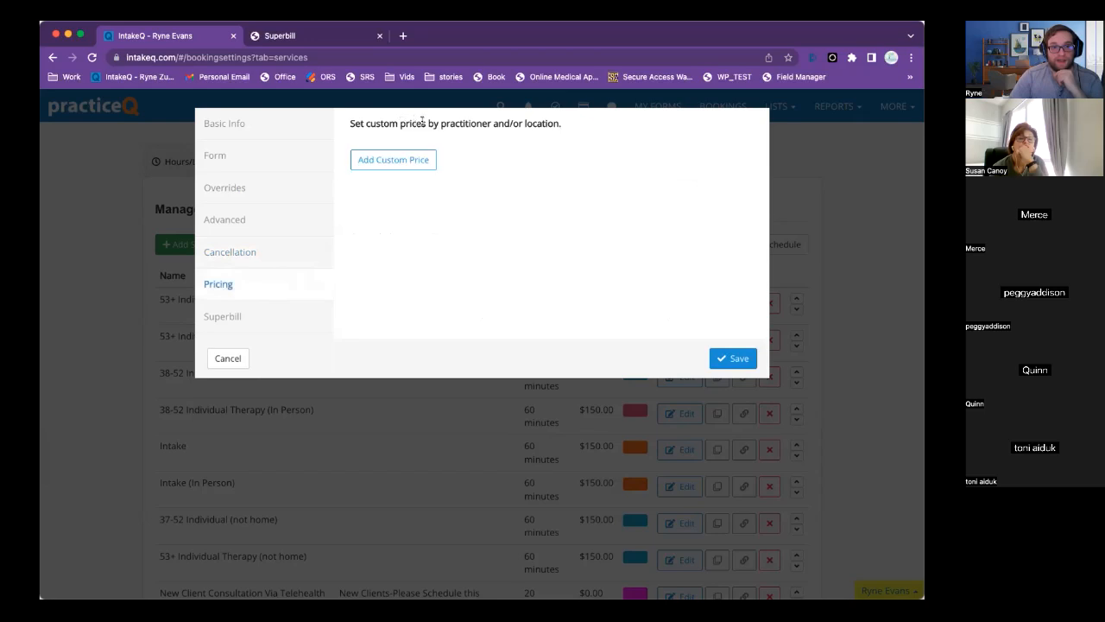
{"action": "left_click_drag", "start_coordinate": [423, 123], "coordinate": [340, 136]}
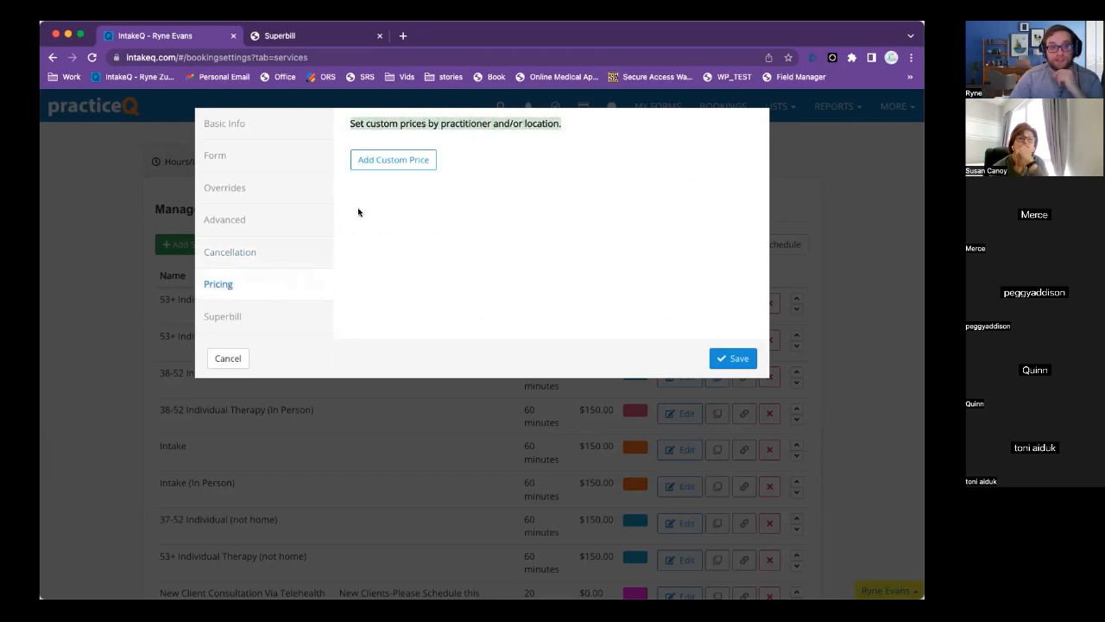
{"action": "left_click", "coordinate": [228, 318]}
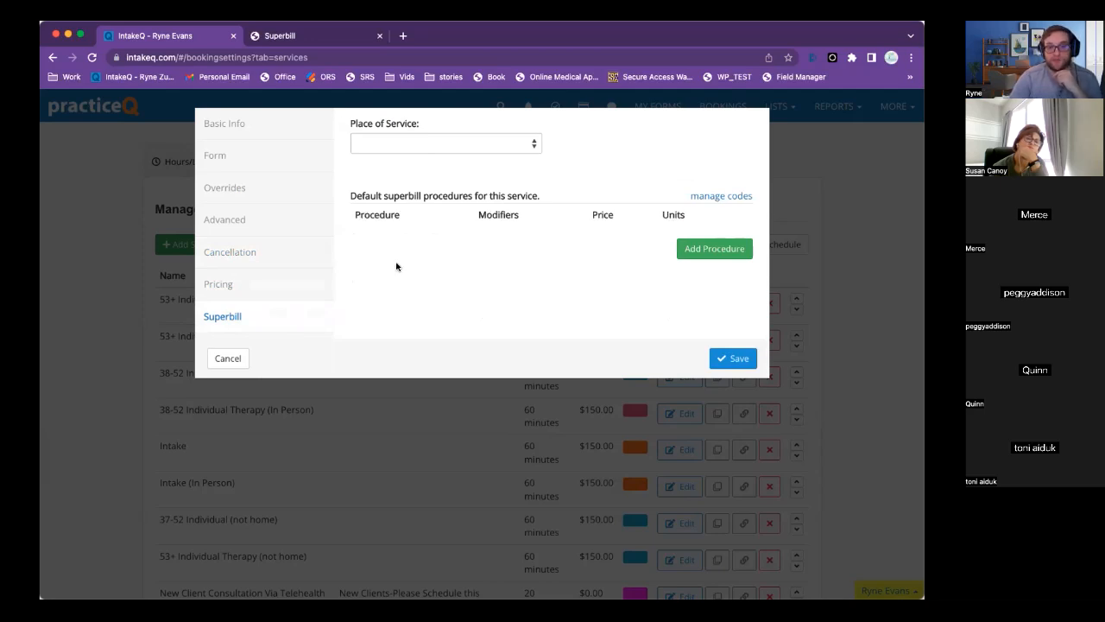
{"action": "left_click", "coordinate": [253, 286]}
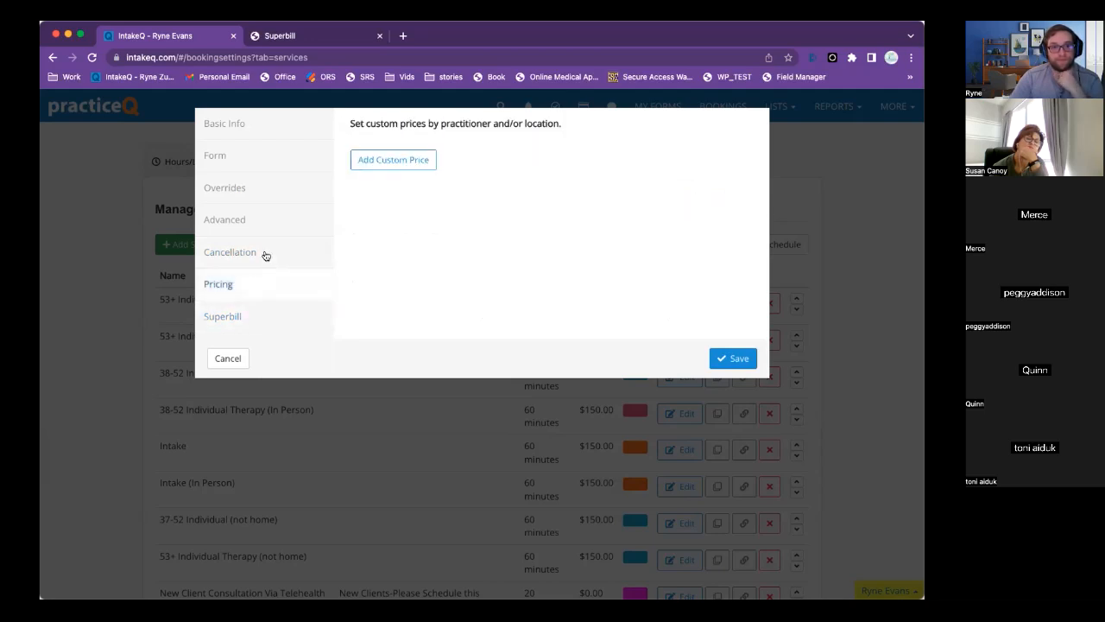
{"action": "left_click", "coordinate": [263, 252]}
{"action": "left_click", "coordinate": [266, 212]}
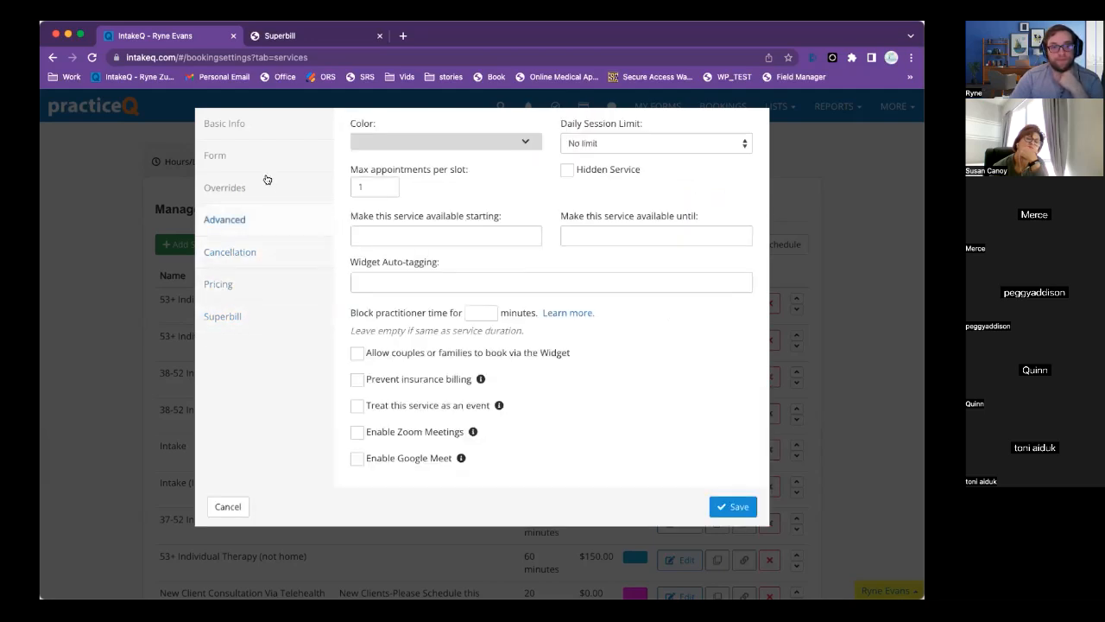
{"action": "left_click", "coordinate": [229, 506]}
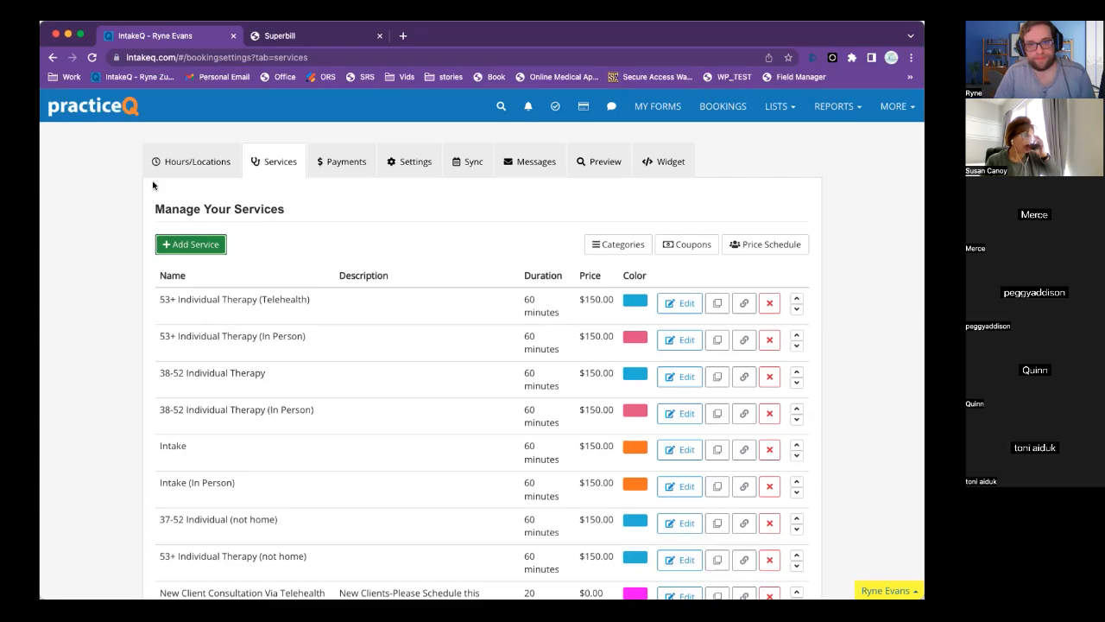
Go to MORE > Settings > Integrations and open Office Ally Integration, showing it Connected.
{"action": "scroll", "coordinate": [406, 245], "scroll_direction": "up", "scroll_amount": 2}
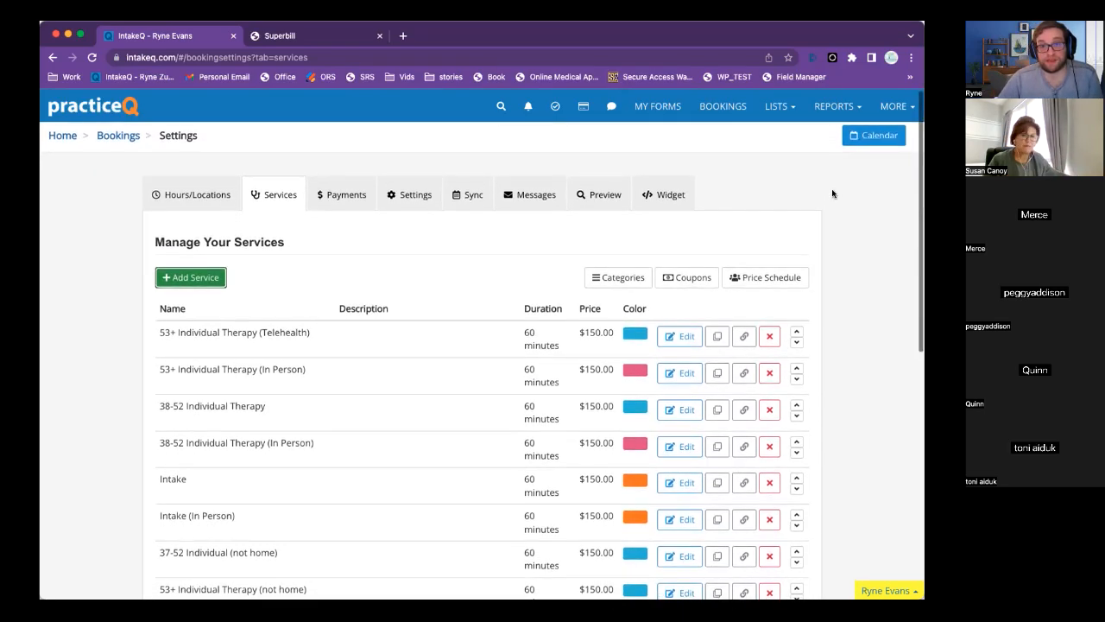
{"action": "scroll", "coordinate": [834, 193], "scroll_direction": "up", "scroll_amount": 1}
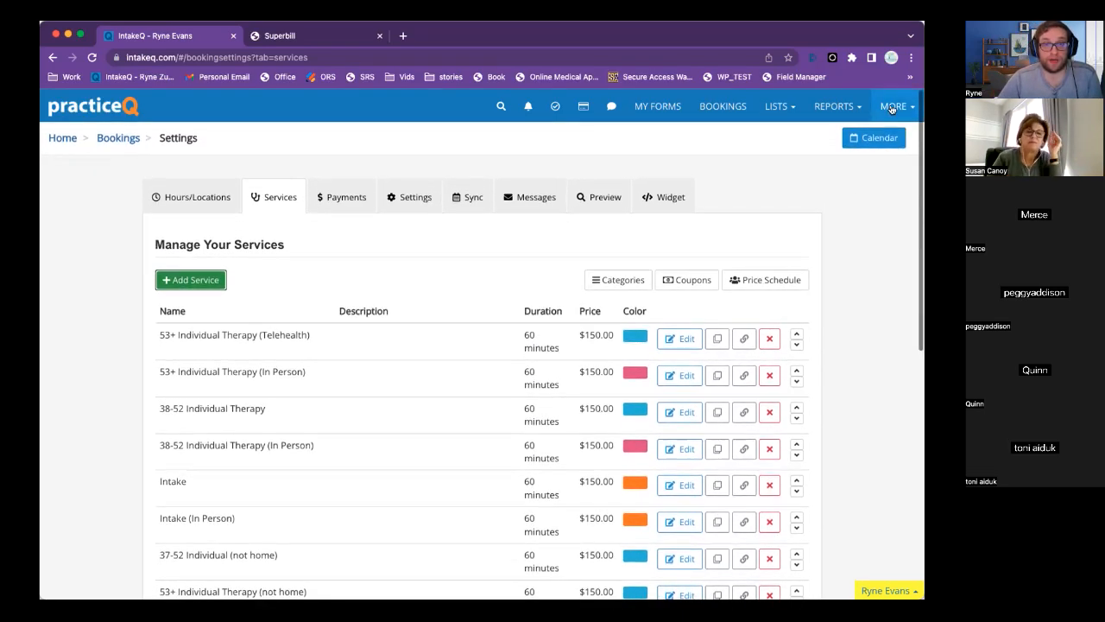
{"action": "left_click", "coordinate": [892, 107]}
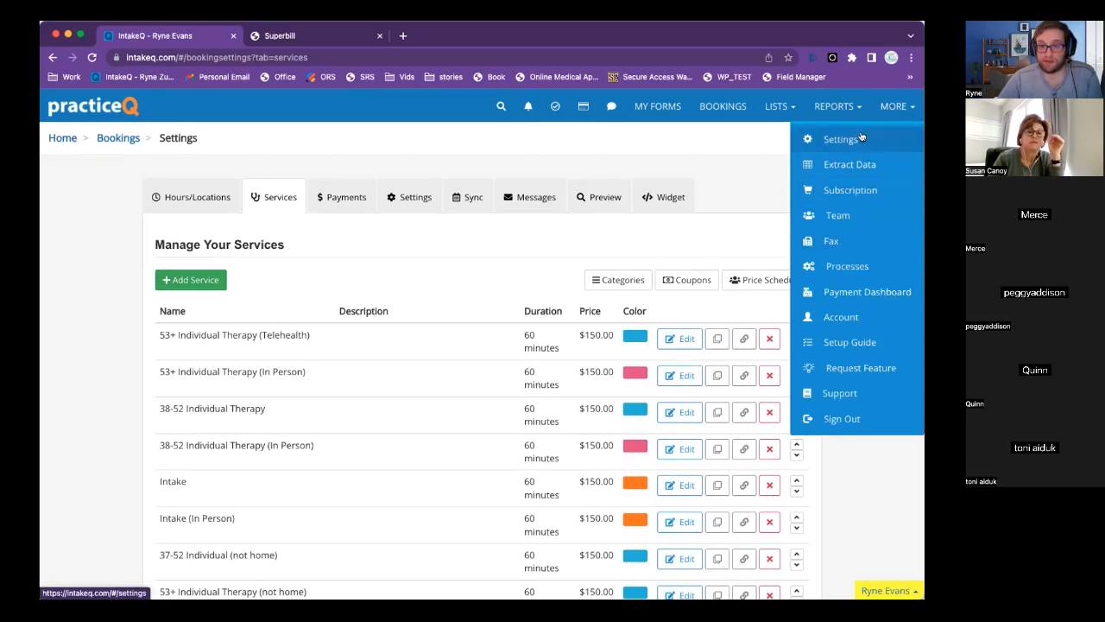
{"action": "left_click", "coordinate": [836, 140]}
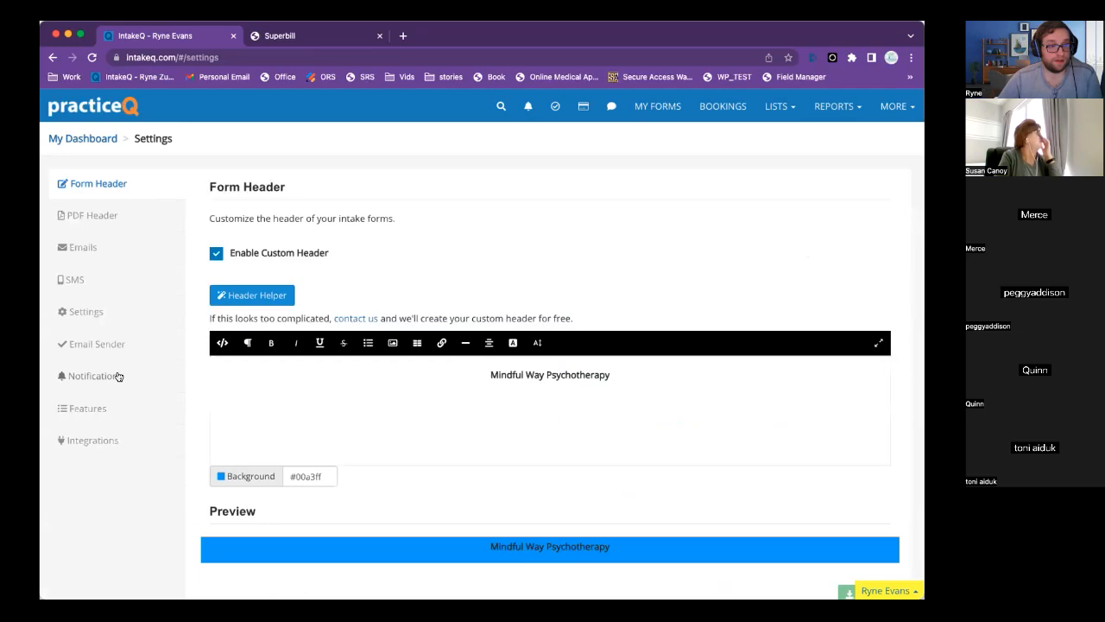
{"action": "left_click", "coordinate": [95, 442]}
{"action": "scroll", "coordinate": [508, 417], "scroll_direction": "down", "scroll_amount": 5}
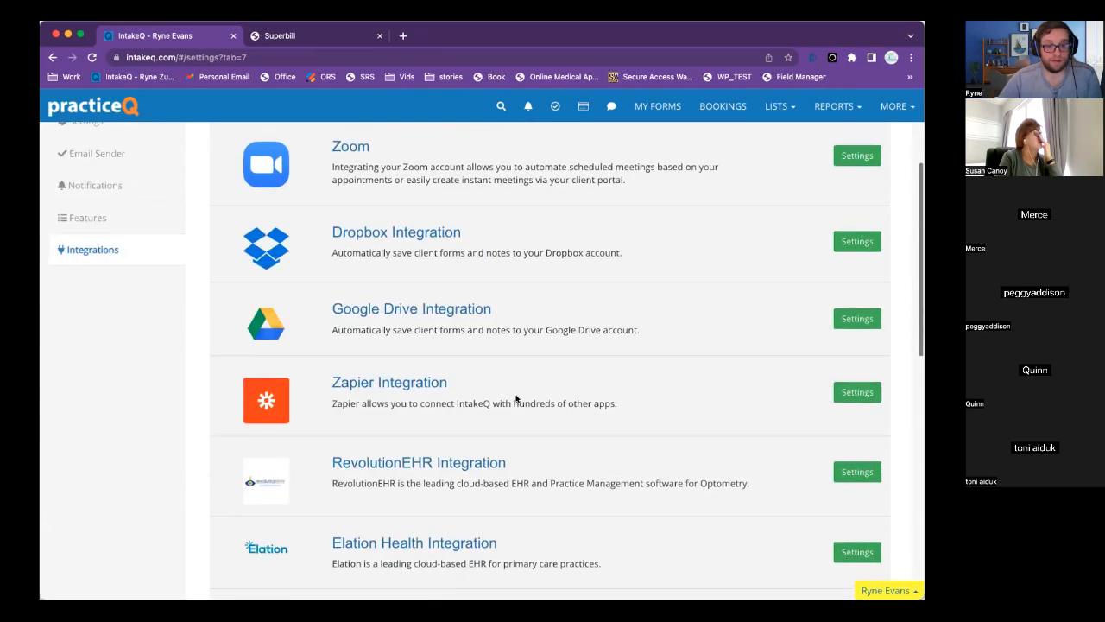
{"action": "scroll", "coordinate": [515, 398], "scroll_direction": "up", "scroll_amount": 5}
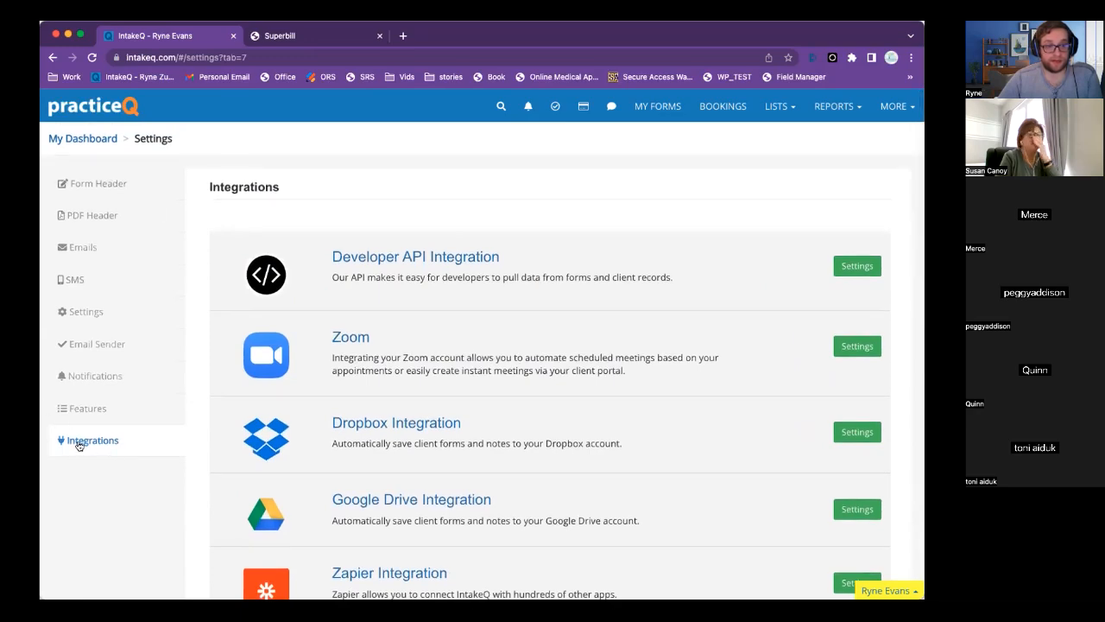
{"action": "scroll", "coordinate": [471, 434], "scroll_direction": "down", "scroll_amount": 5}
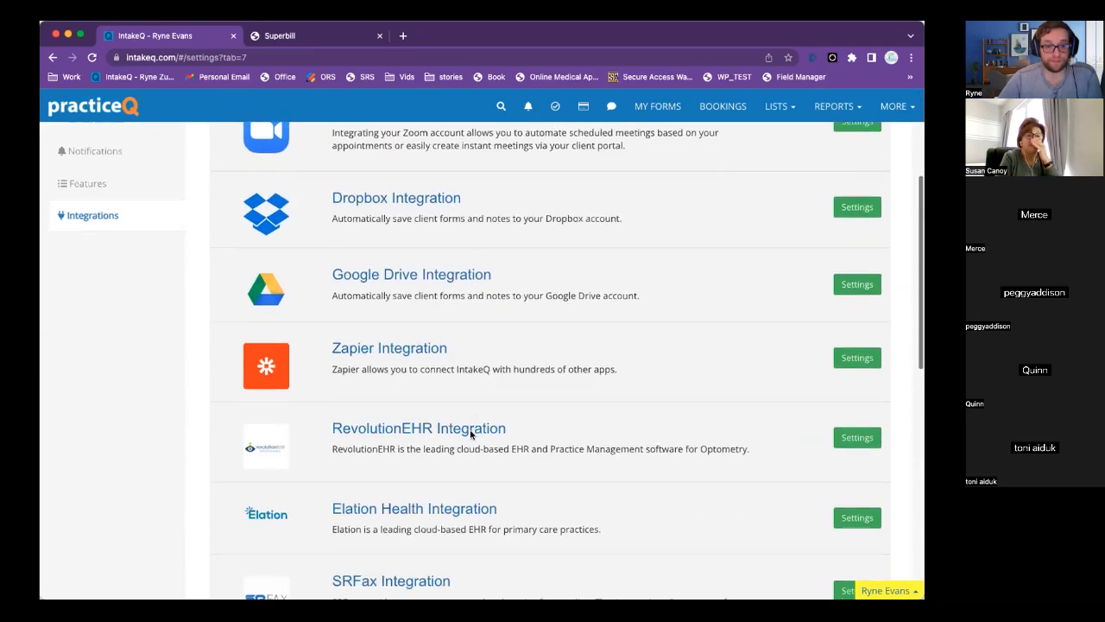
{"action": "scroll", "coordinate": [445, 410], "scroll_direction": "down", "scroll_amount": 2}
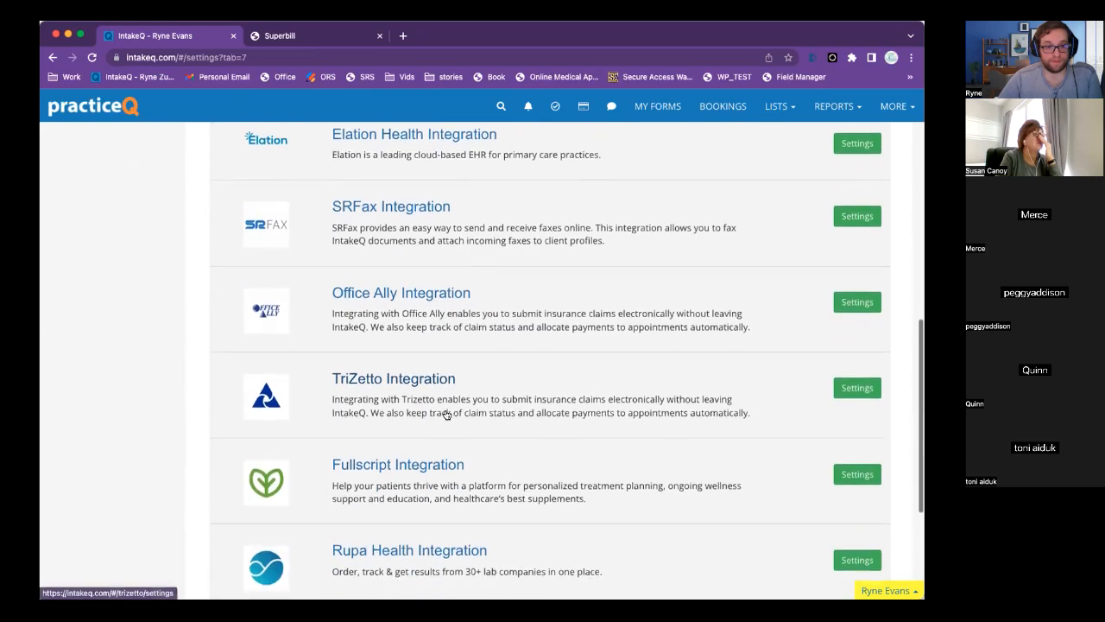
{"action": "left_click", "coordinate": [851, 308]}
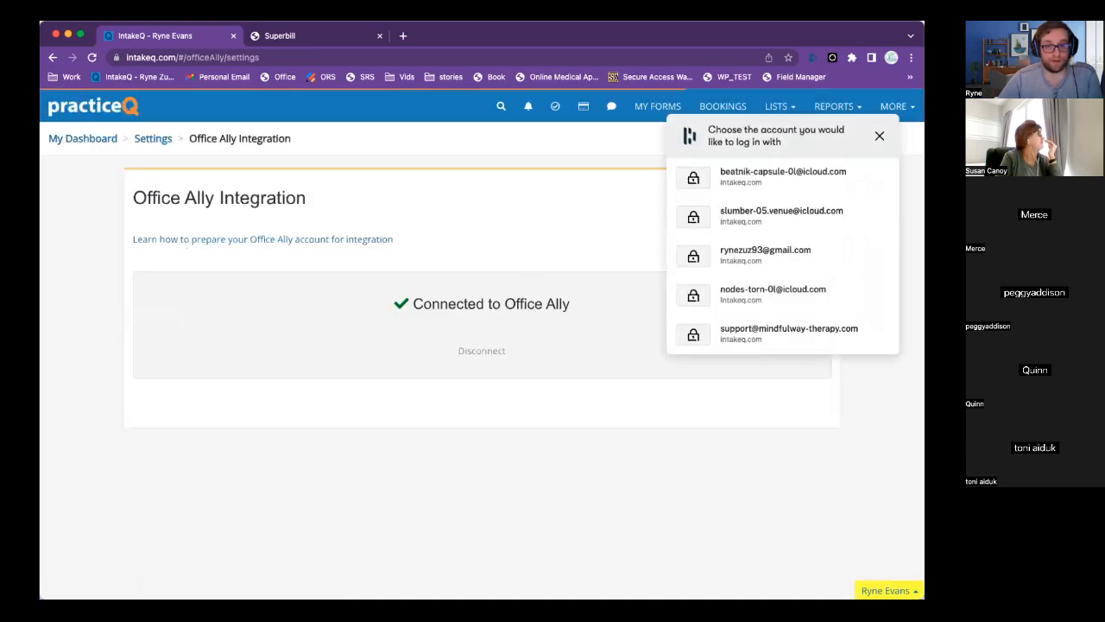
{"action": "left_click", "coordinate": [881, 134]}
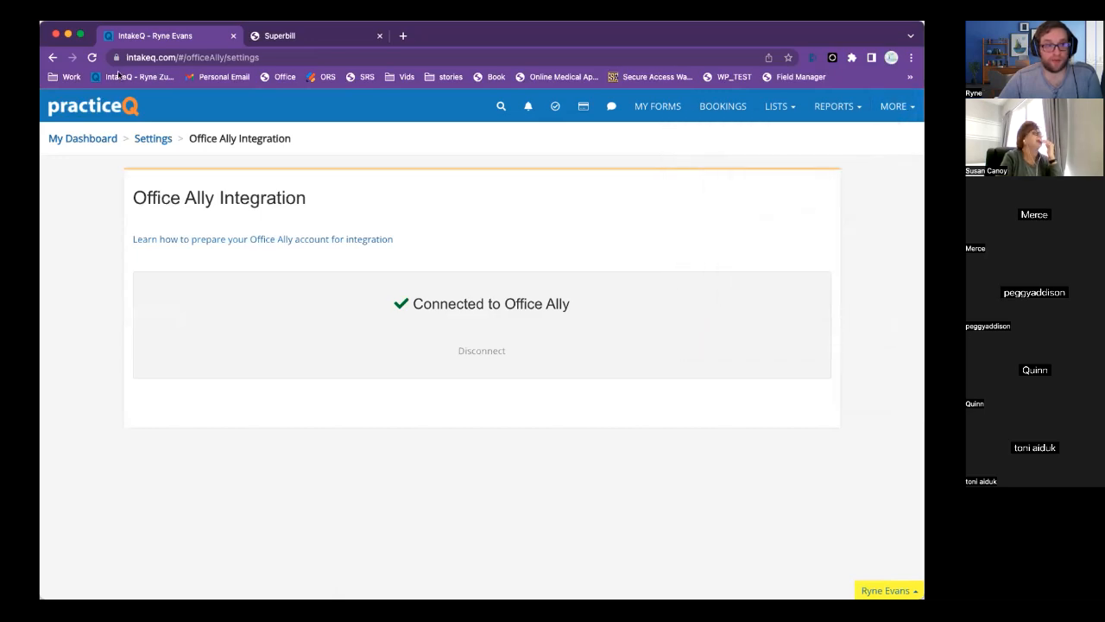
{"action": "left_click", "coordinate": [52, 58]}
{"action": "scroll", "coordinate": [713, 448], "scroll_direction": "down", "scroll_amount": 10}
{"action": "scroll", "coordinate": [706, 447], "scroll_direction": "down", "scroll_amount": 1}
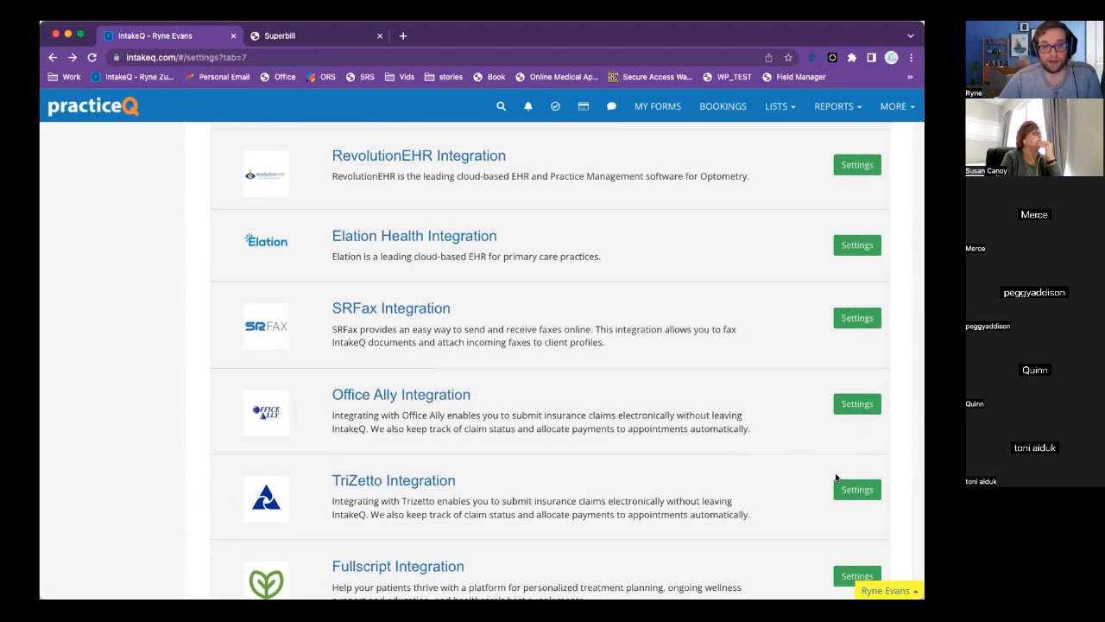
{"action": "left_click_drag", "start_coordinate": [313, 396], "coordinate": [503, 385]}
{"action": "left_click", "coordinate": [866, 496]}
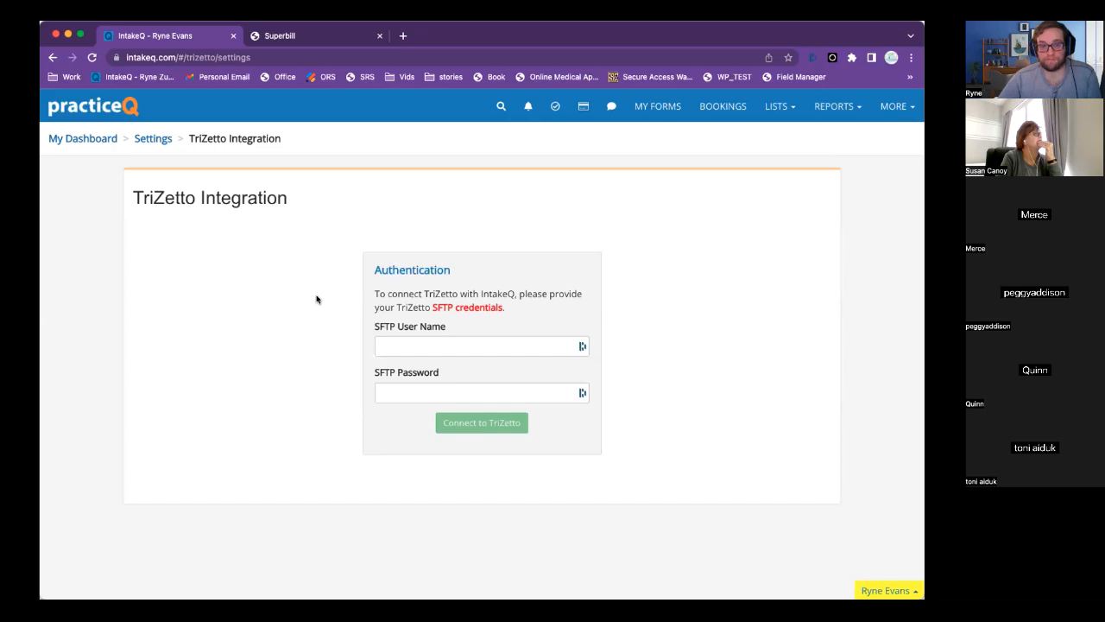
{"action": "scroll", "coordinate": [308, 304], "scroll_direction": "left", "scroll_amount": 5}
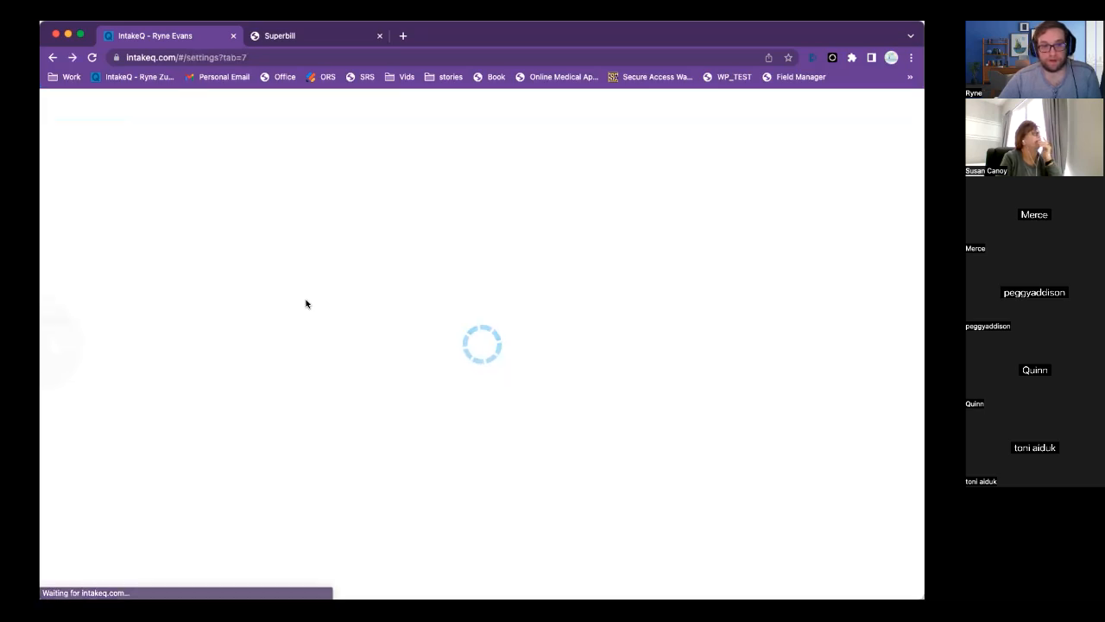
{"action": "scroll", "coordinate": [650, 433], "scroll_direction": "down", "scroll_amount": 5}
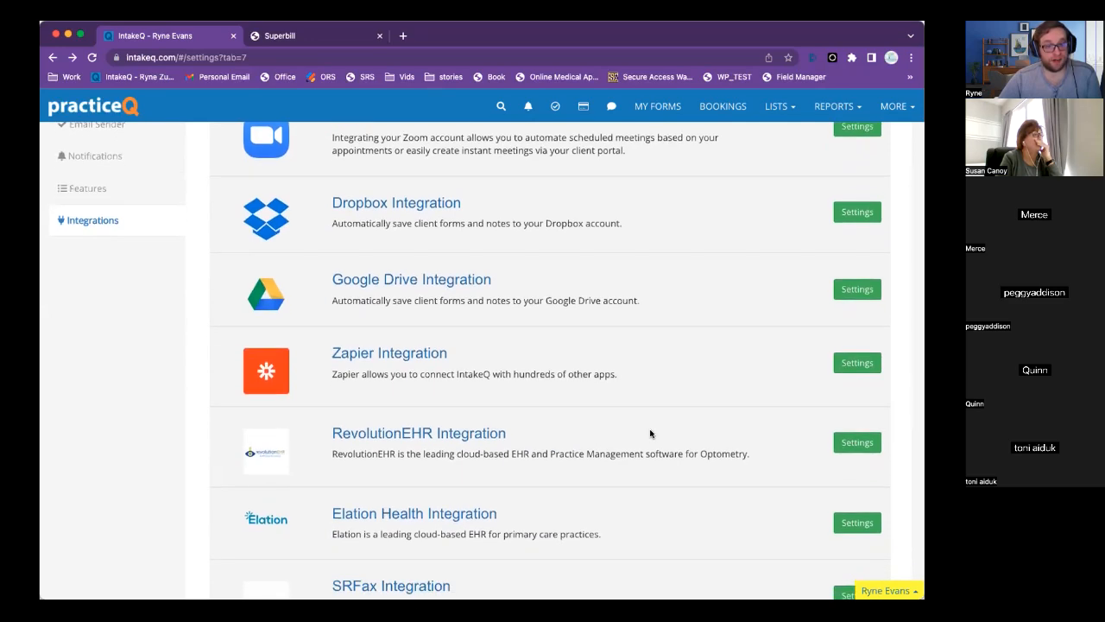
{"action": "scroll", "coordinate": [650, 433], "scroll_direction": "down", "scroll_amount": 5}
{"action": "scroll", "coordinate": [650, 434], "scroll_direction": "up", "scroll_amount": 9}
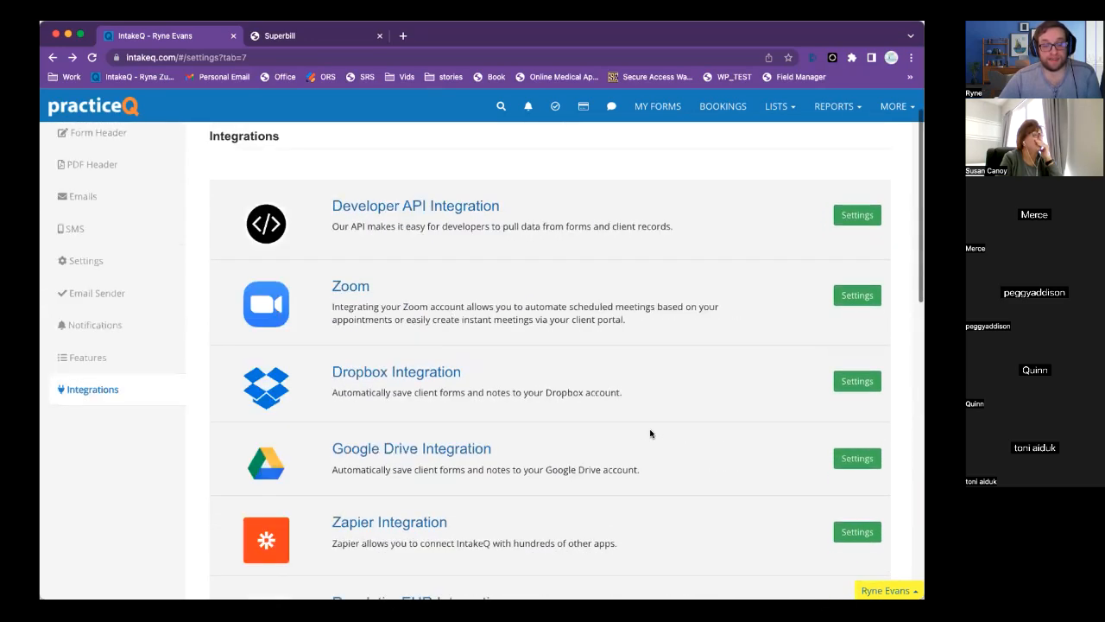
{"action": "scroll", "coordinate": [650, 434], "scroll_direction": "up", "scroll_amount": 2}
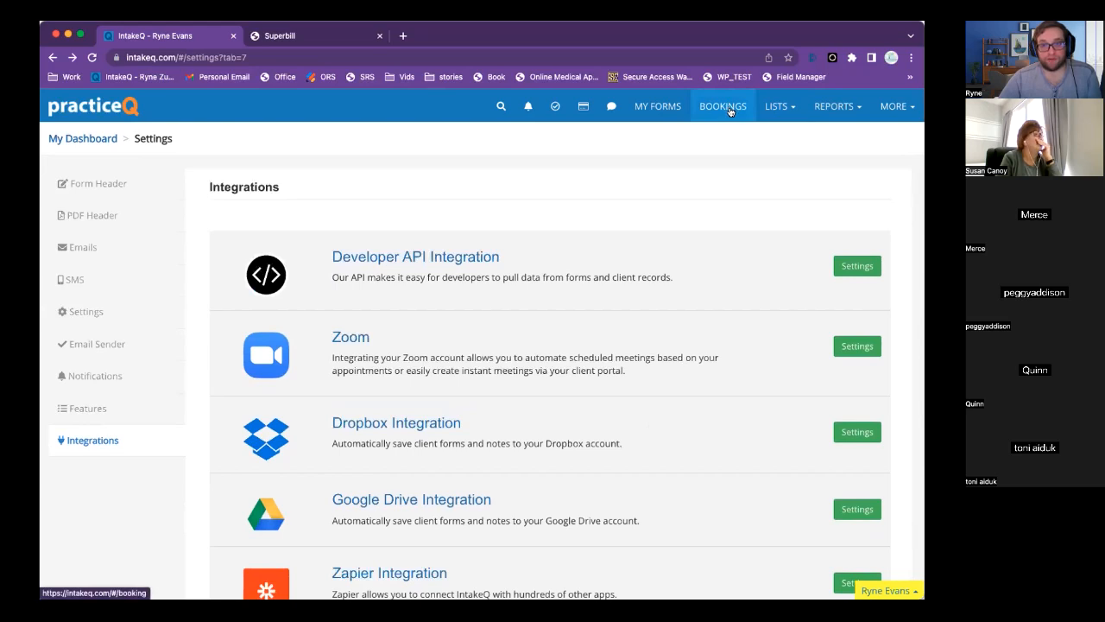
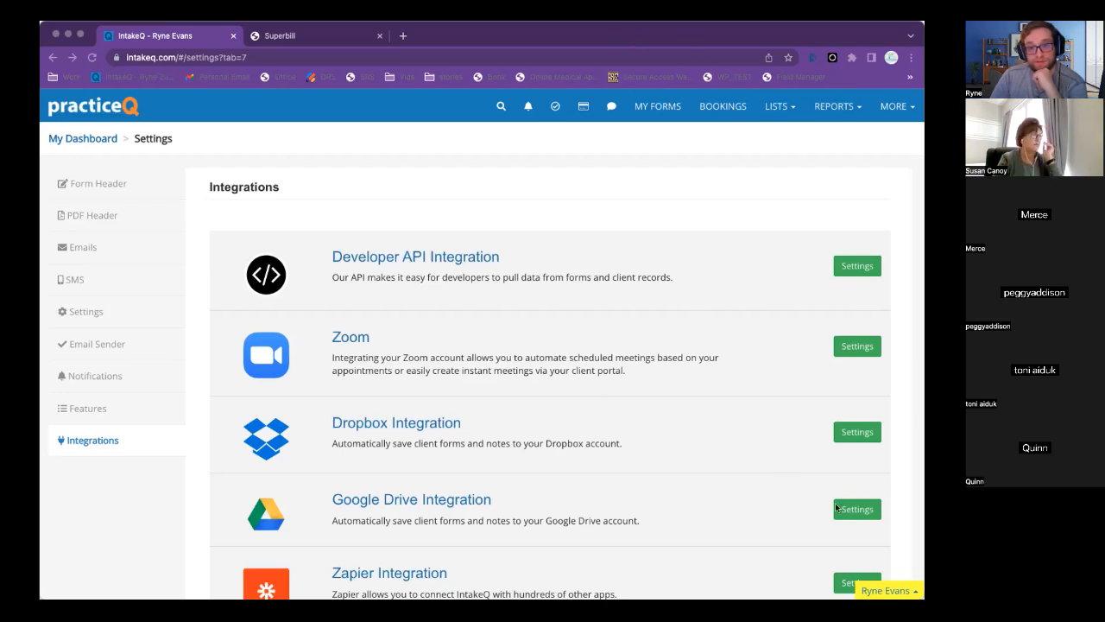
Switch to the bookings calendar window and open Support from the MORE menu.
{"action": "left_click", "coordinate": [879, 519]}
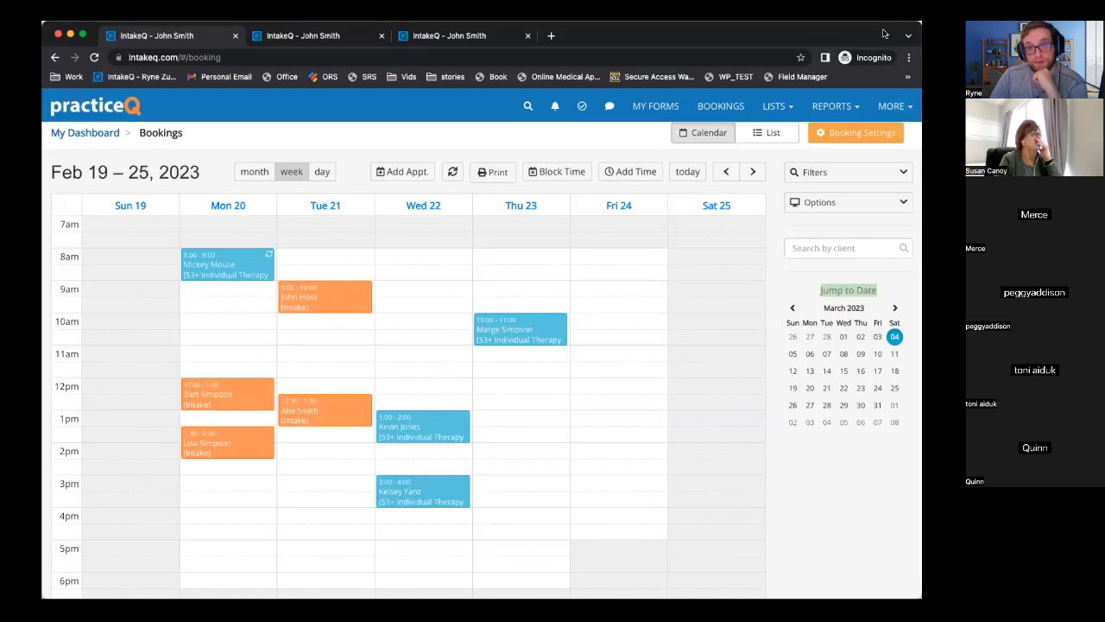
{"action": "left_click", "coordinate": [894, 105]}
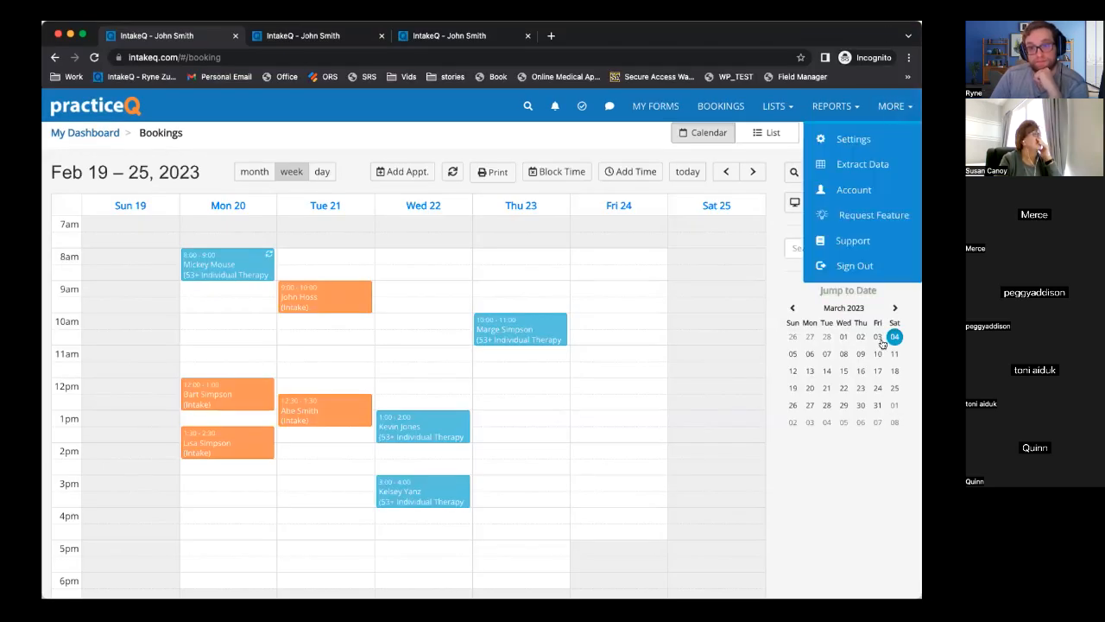
{"action": "left_click", "coordinate": [853, 243]}
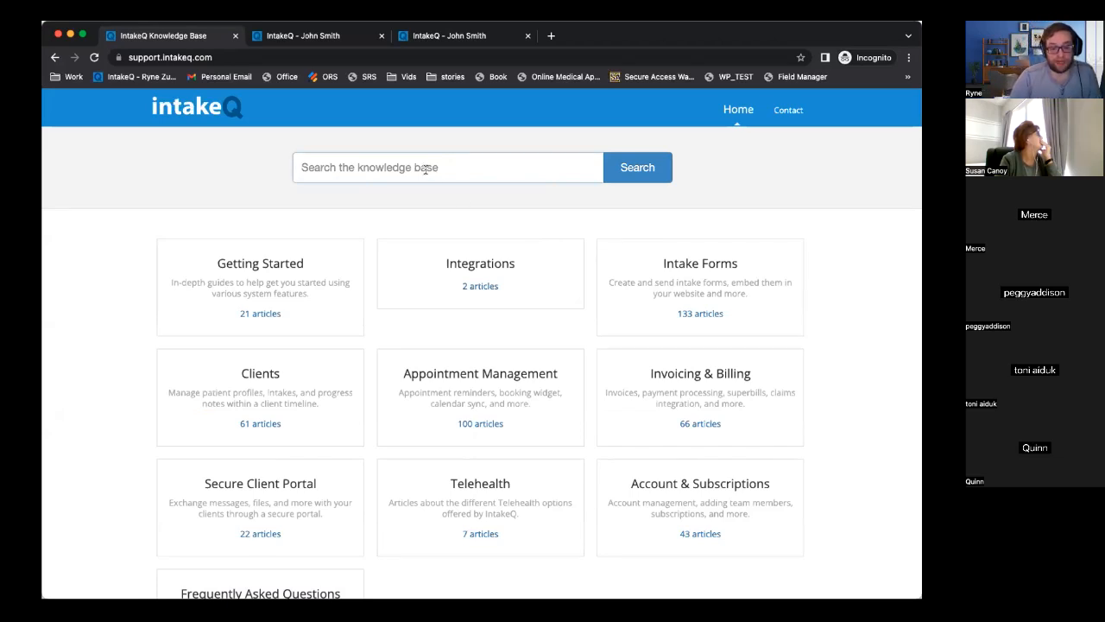
Search the knowledge base for 'office ally' and open the Electronic Claims - Office Ally article.
{"action": "type", "text": "o"}
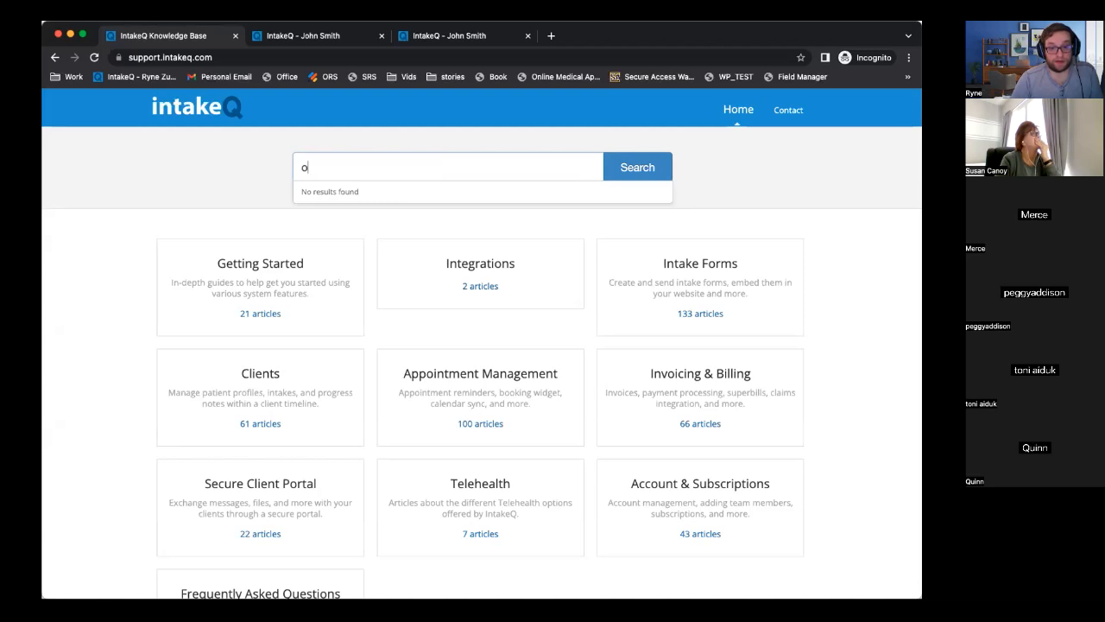
{"action": "type", "text": "ffice"}
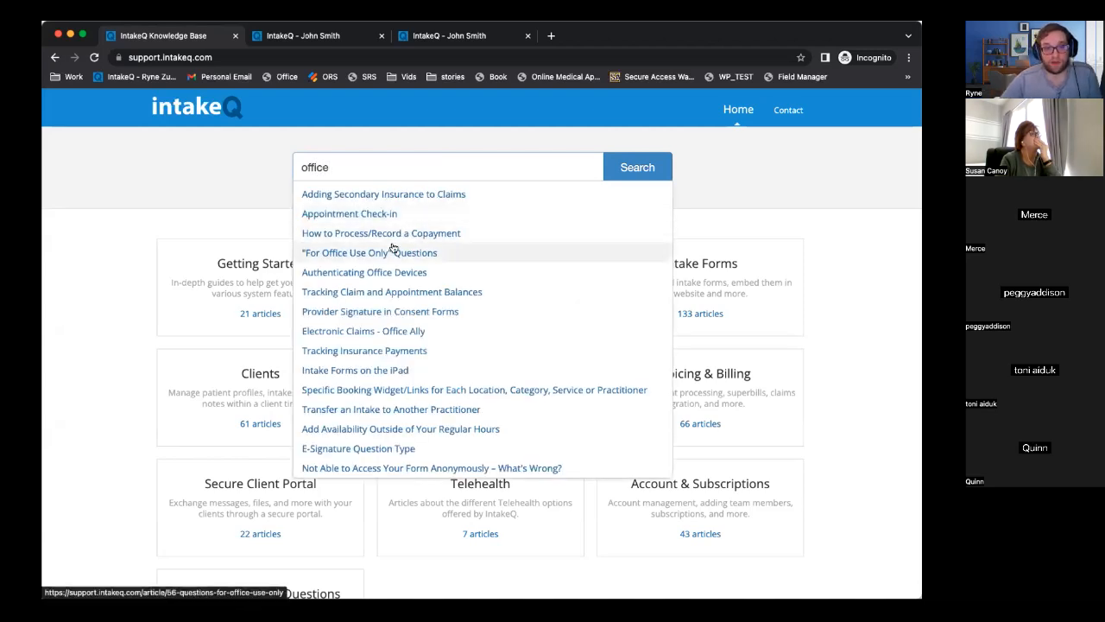
{"action": "type", "text": "ally"}
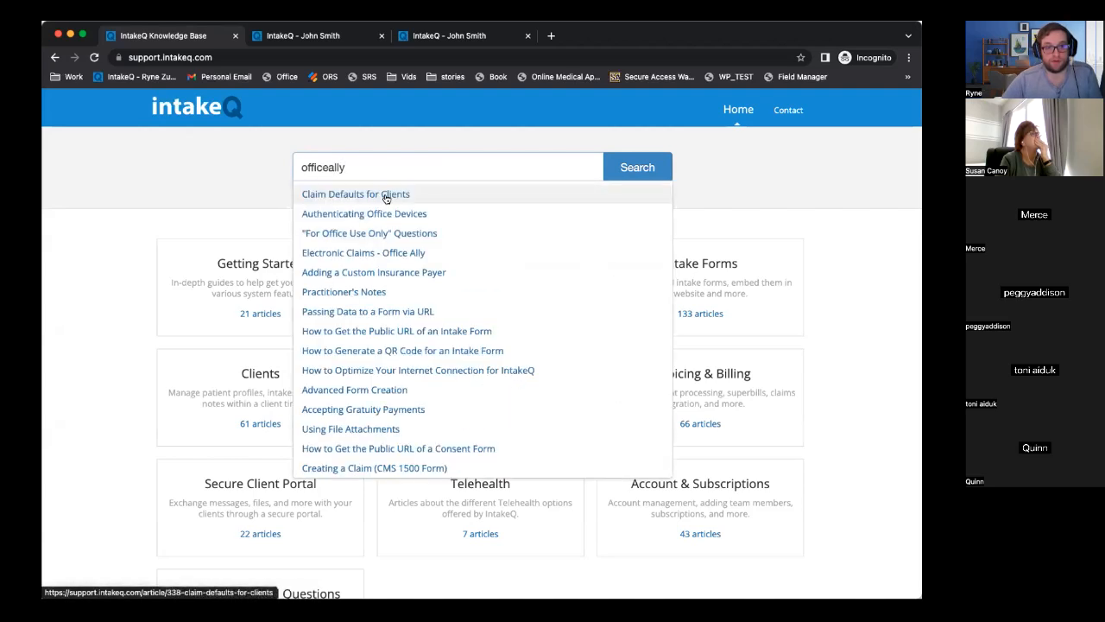
{"action": "key", "text": "BackSpace"}
{"action": "key", "text": "BackSpace"}
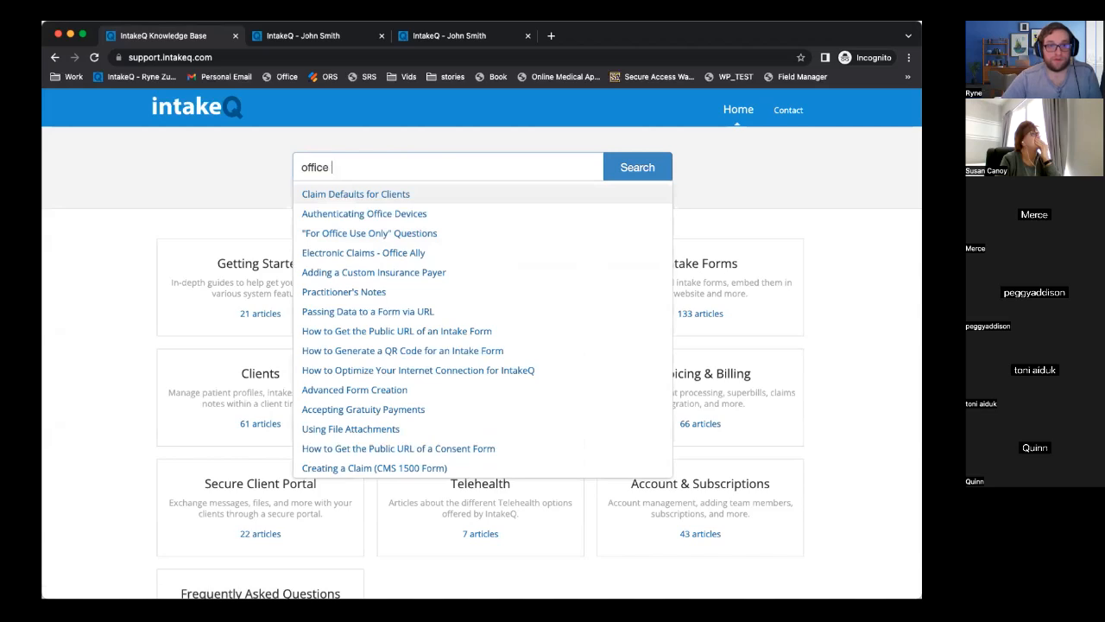
{"action": "type", "text": "ally"}
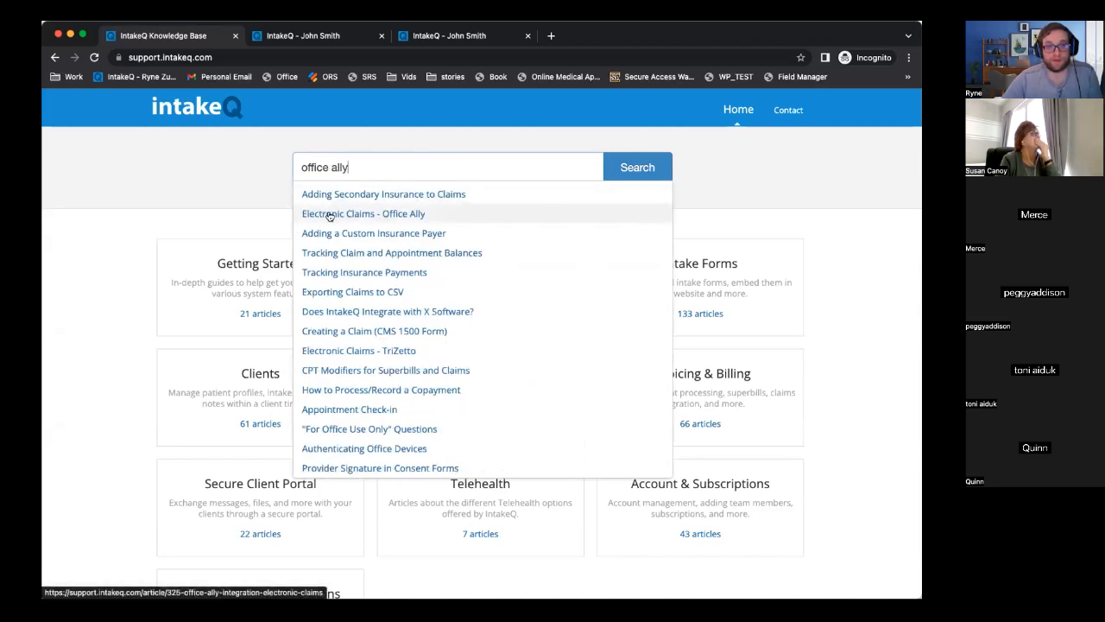
{"action": "left_click", "coordinate": [339, 216]}
Scroll through the Office Ally article under Invoicing & Billing.
{"action": "scroll", "coordinate": [484, 350], "scroll_direction": "down", "scroll_amount": 5}
{"action": "scroll", "coordinate": [484, 349], "scroll_direction": "down", "scroll_amount": 10}
{"action": "scroll", "coordinate": [484, 351], "scroll_direction": "down", "scroll_amount": 10}
{"action": "scroll", "coordinate": [485, 350], "scroll_direction": "down", "scroll_amount": 10}
{"action": "scroll", "coordinate": [484, 352], "scroll_direction": "down", "scroll_amount": 4}
{"action": "scroll", "coordinate": [485, 353], "scroll_direction": "up", "scroll_amount": 20}
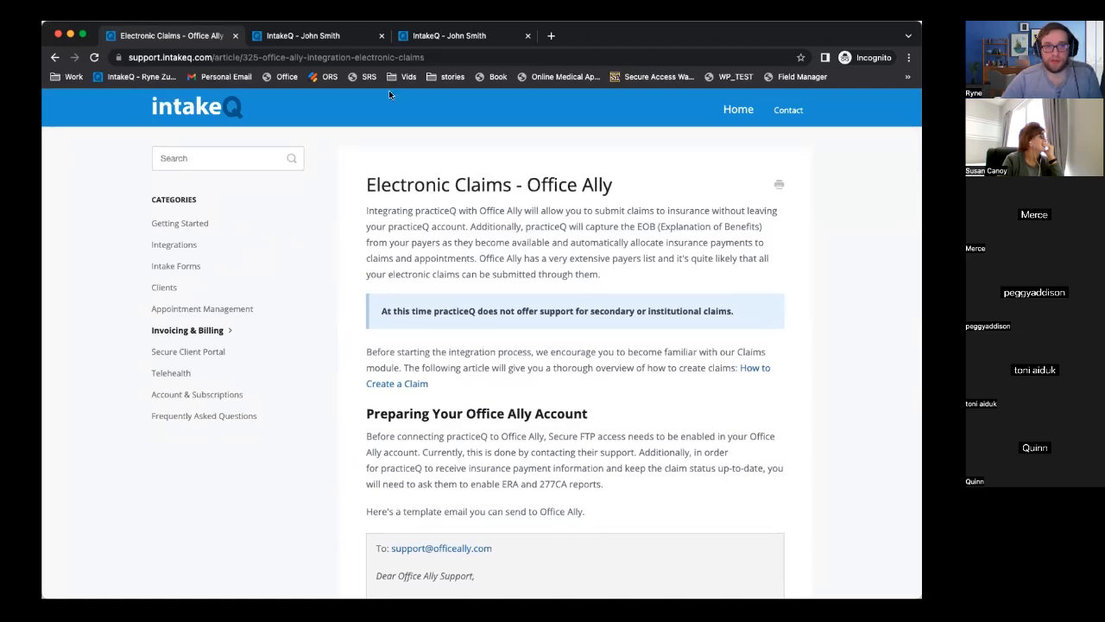
{"action": "left_click_drag", "start_coordinate": [95, 31], "coordinate": [95, 177]}
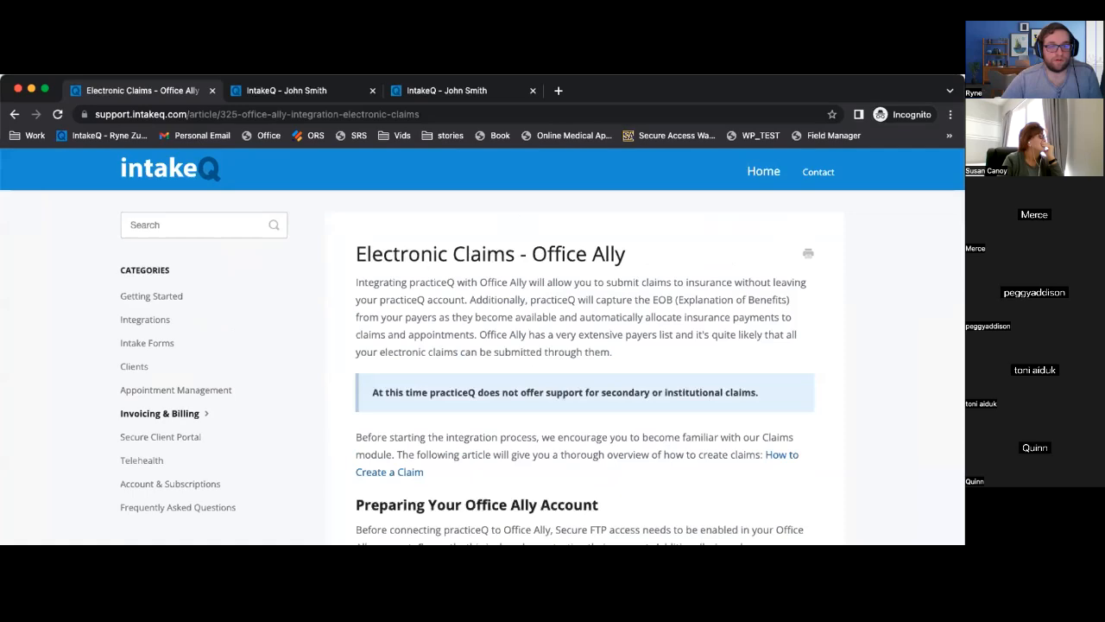
{"action": "left_click_drag", "start_coordinate": [615, 93], "coordinate": [605, 40]}
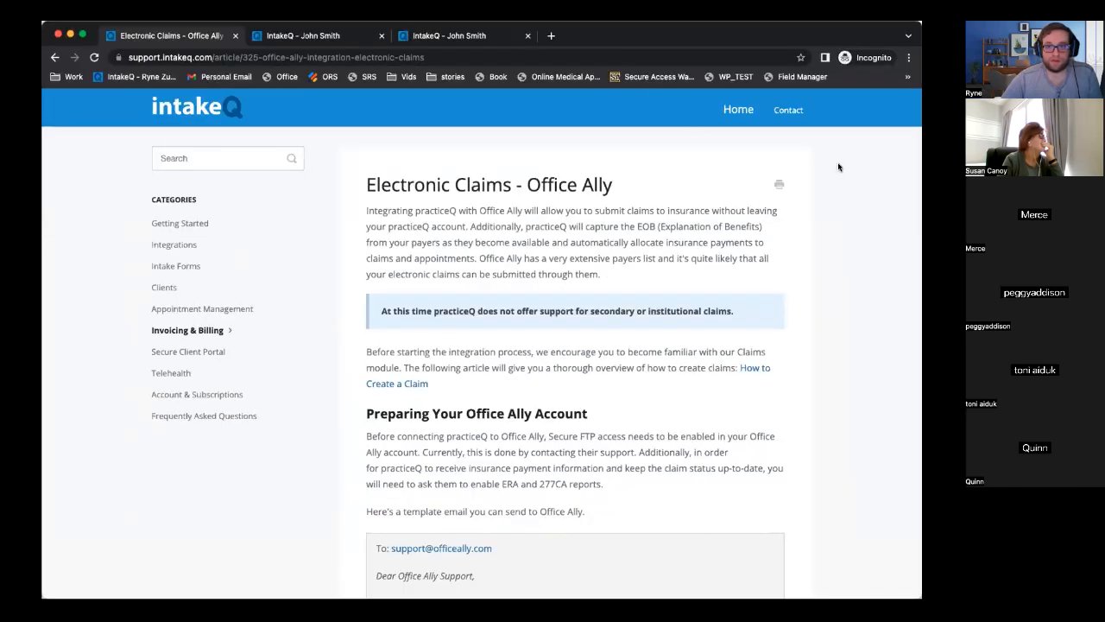
Return to the bookings calendar and open Claims Settings from LISTS > Claims.
{"action": "left_click", "coordinate": [55, 57]}
{"action": "left_click", "coordinate": [54, 57]}
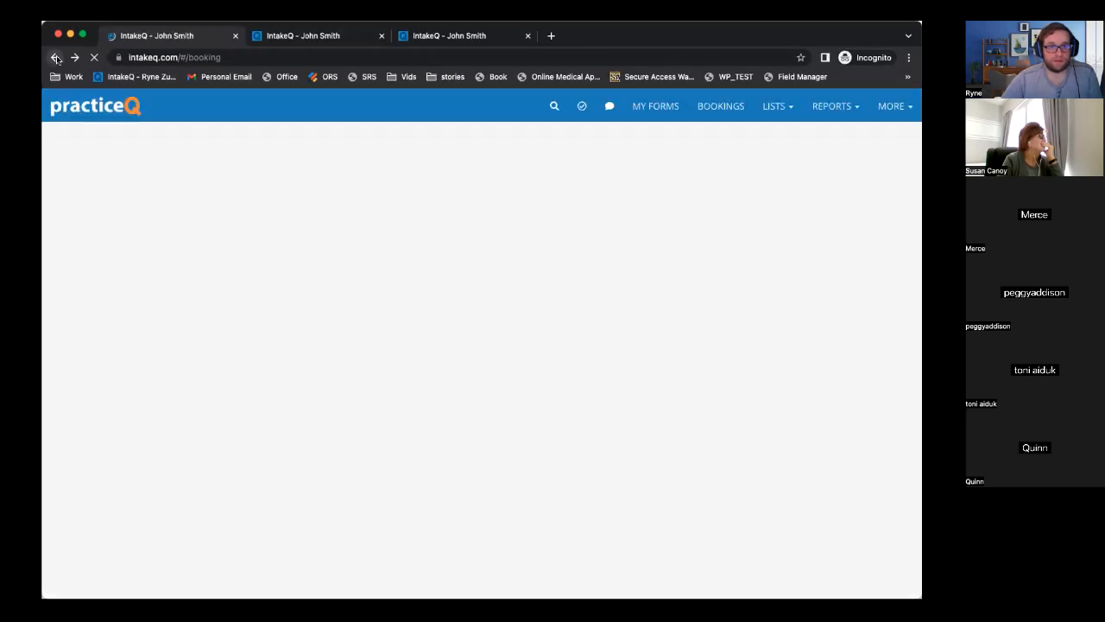
{"action": "left_click", "coordinate": [836, 107]}
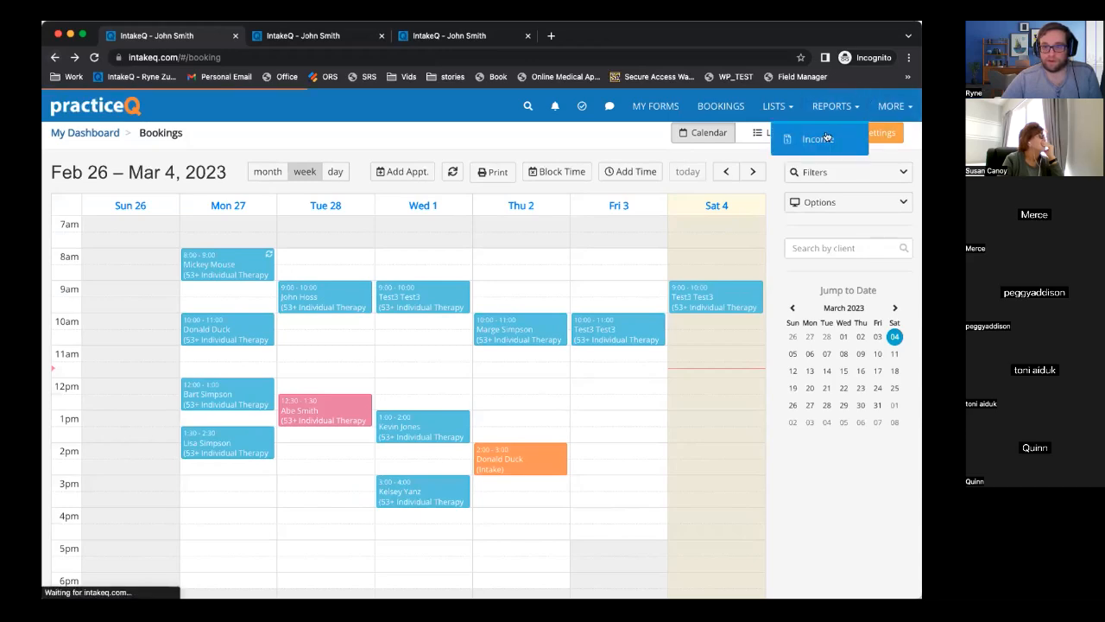
{"action": "left_click", "coordinate": [759, 106]}
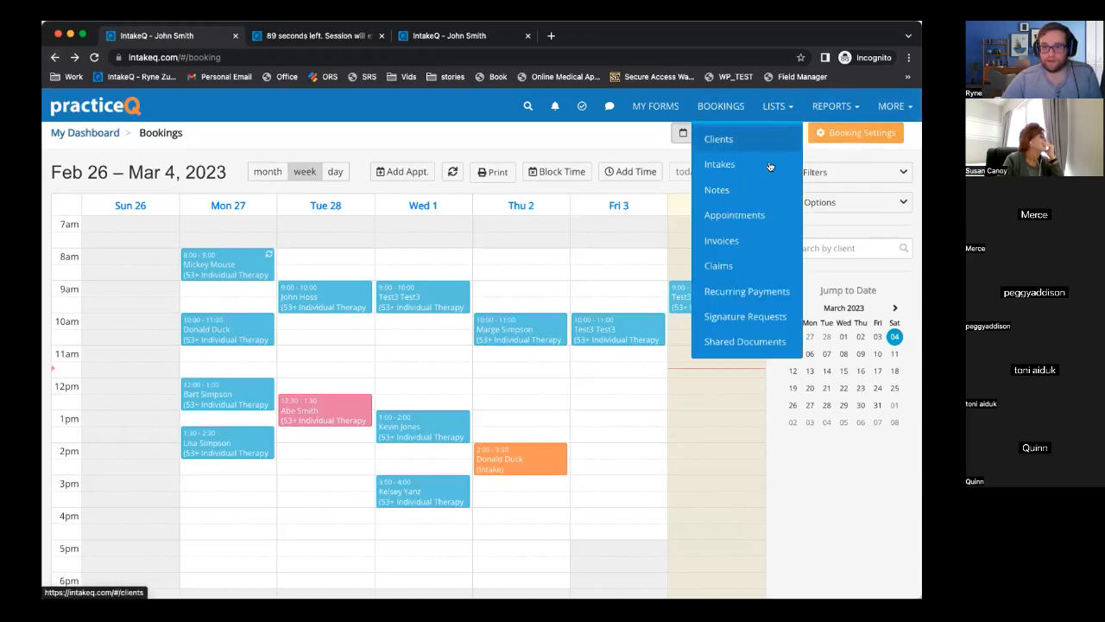
{"action": "left_click", "coordinate": [753, 262]}
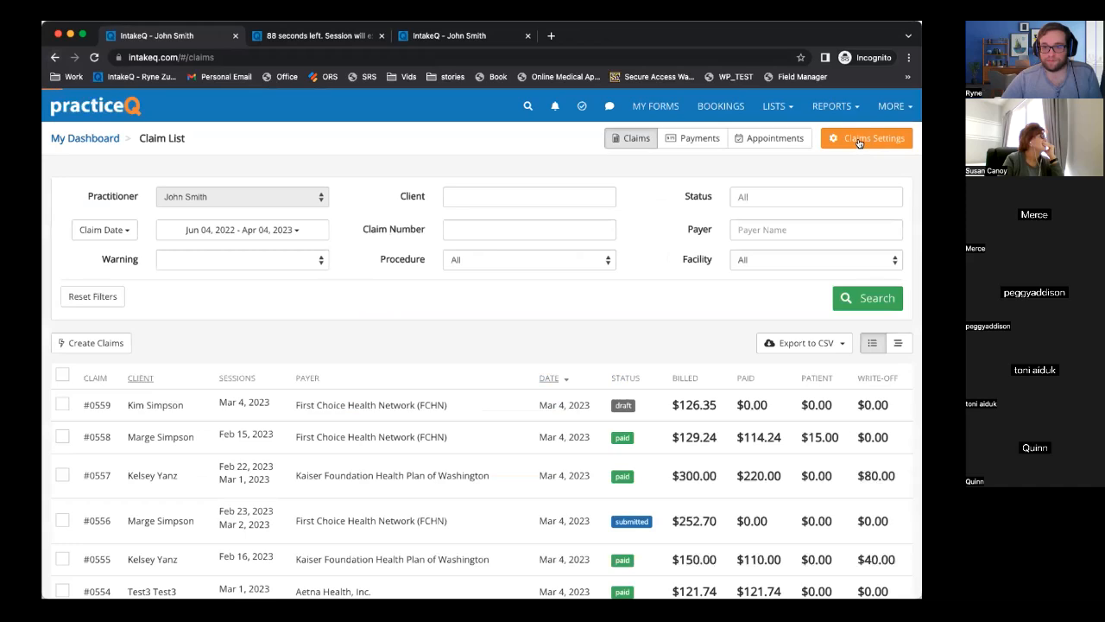
{"action": "left_click", "coordinate": [857, 139]}
Try saving the Claim Defaults, hit the Administrator-only error, and dismiss it.
{"action": "scroll", "coordinate": [406, 311], "scroll_direction": "down", "scroll_amount": 3}
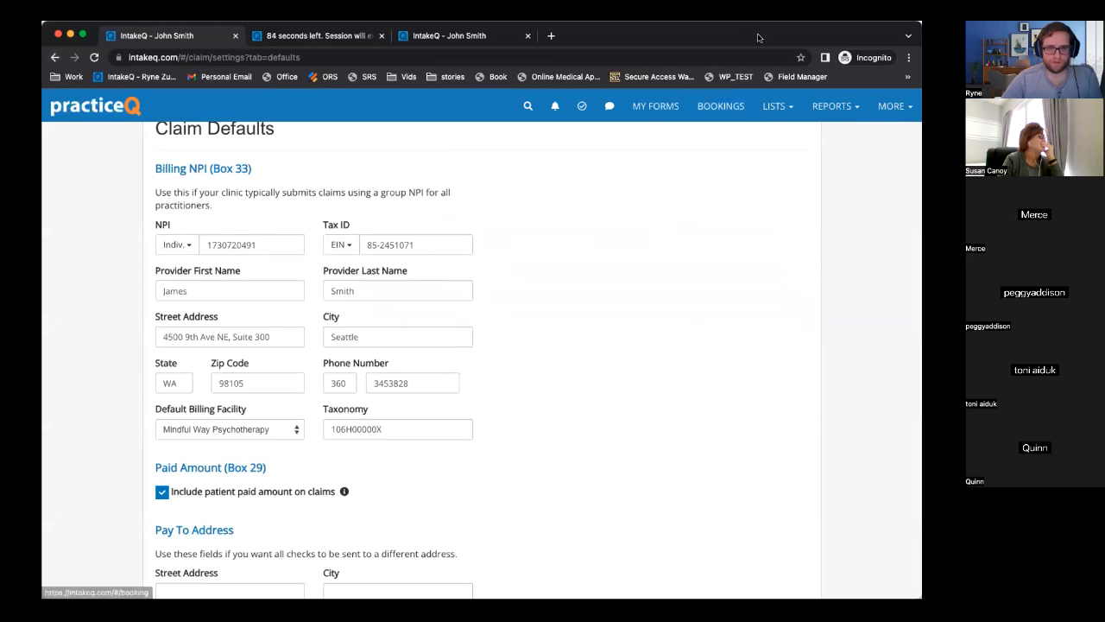
{"action": "scroll", "coordinate": [592, 308], "scroll_direction": "down", "scroll_amount": 3}
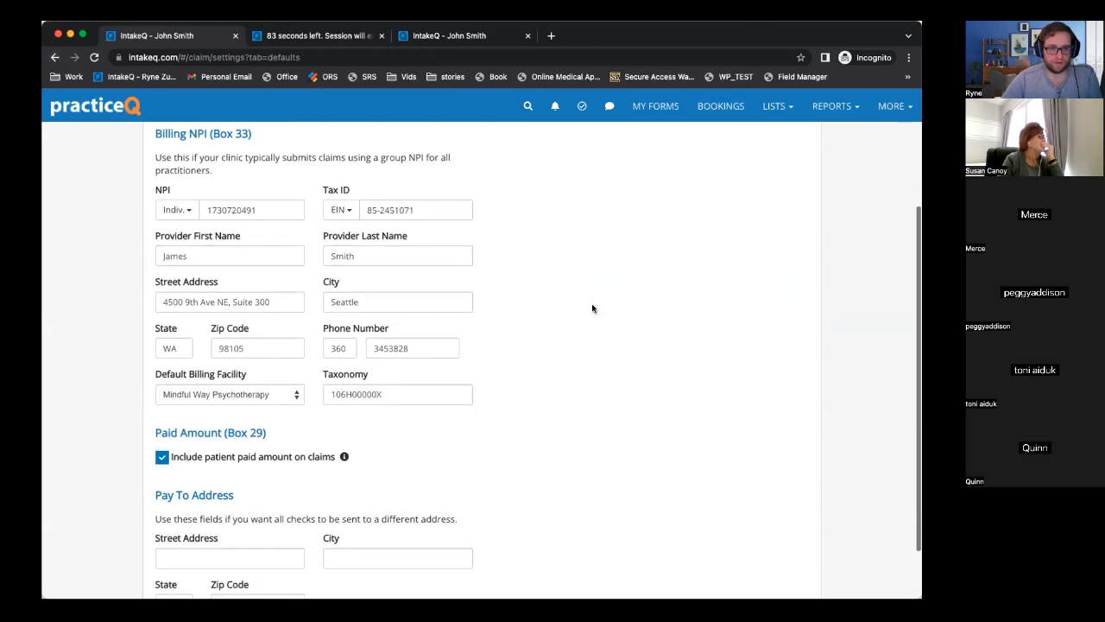
{"action": "left_click", "coordinate": [438, 566]}
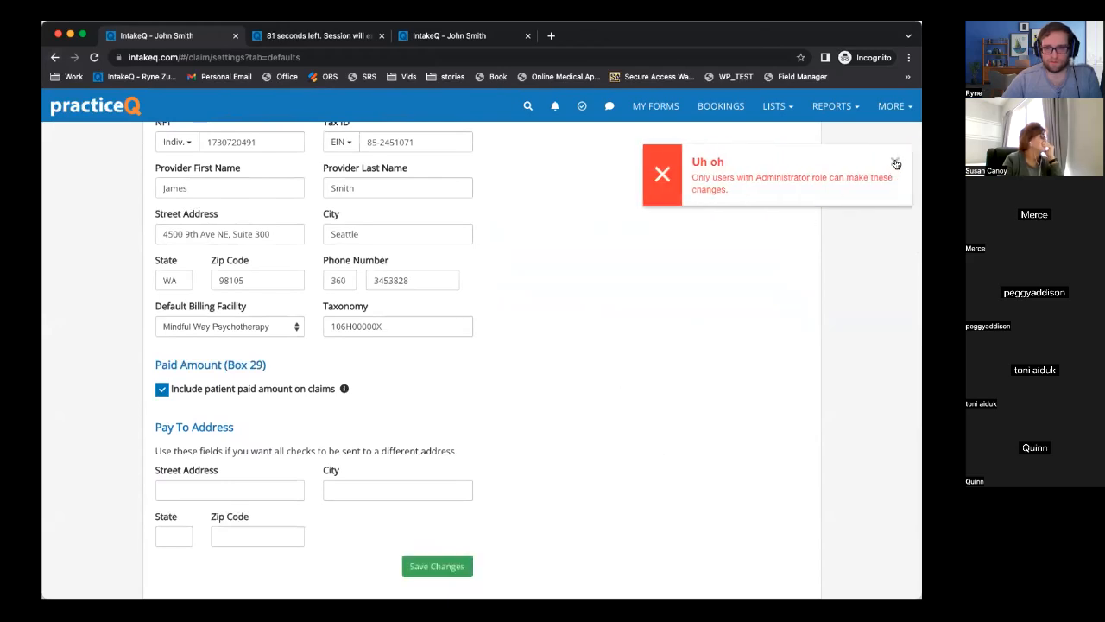
{"action": "left_click", "coordinate": [895, 162]}
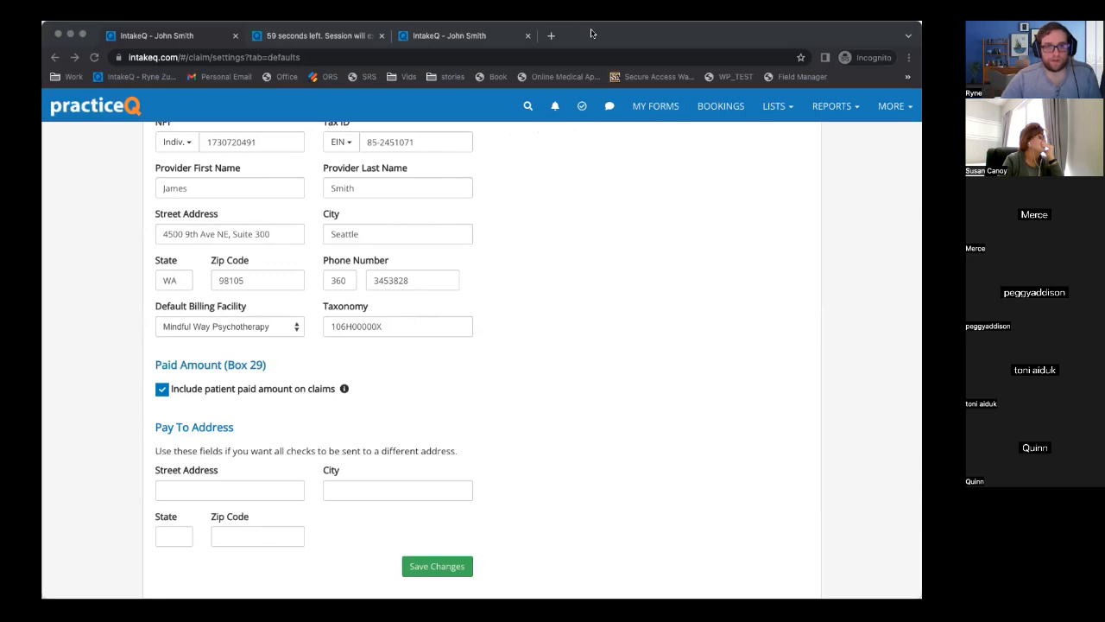
Switch to the other Chrome window showing the test client's profile overview.
{"action": "key", "text": "super+grave"}
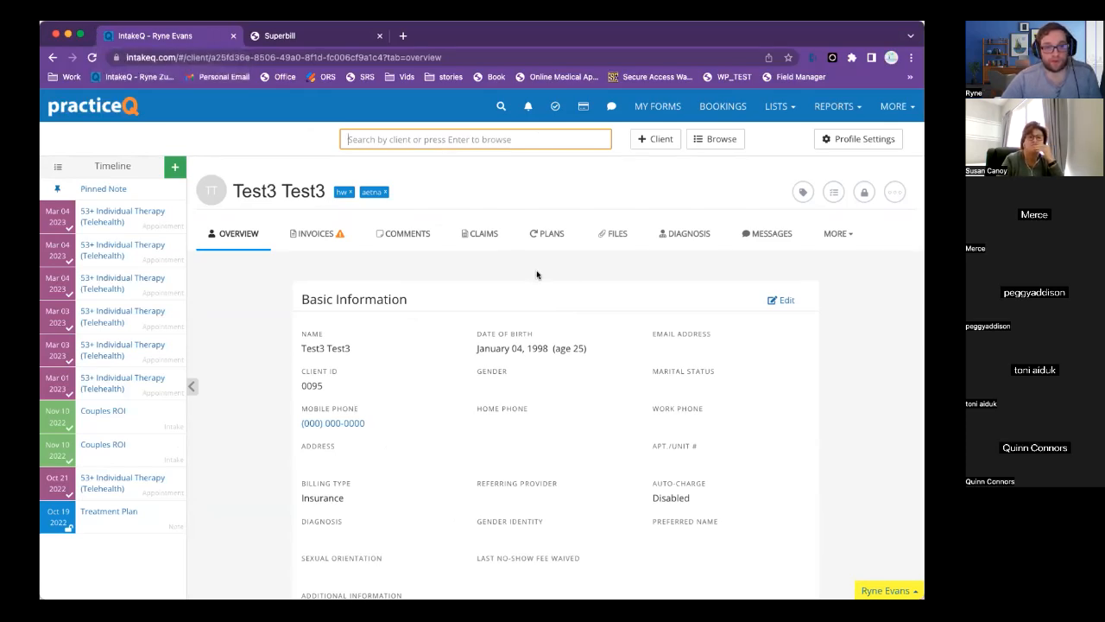
Open the test client's INVOICES tab listing #0435 and #0400, and start a new invoice.
{"action": "left_click_drag", "start_coordinate": [231, 188], "coordinate": [325, 192]}
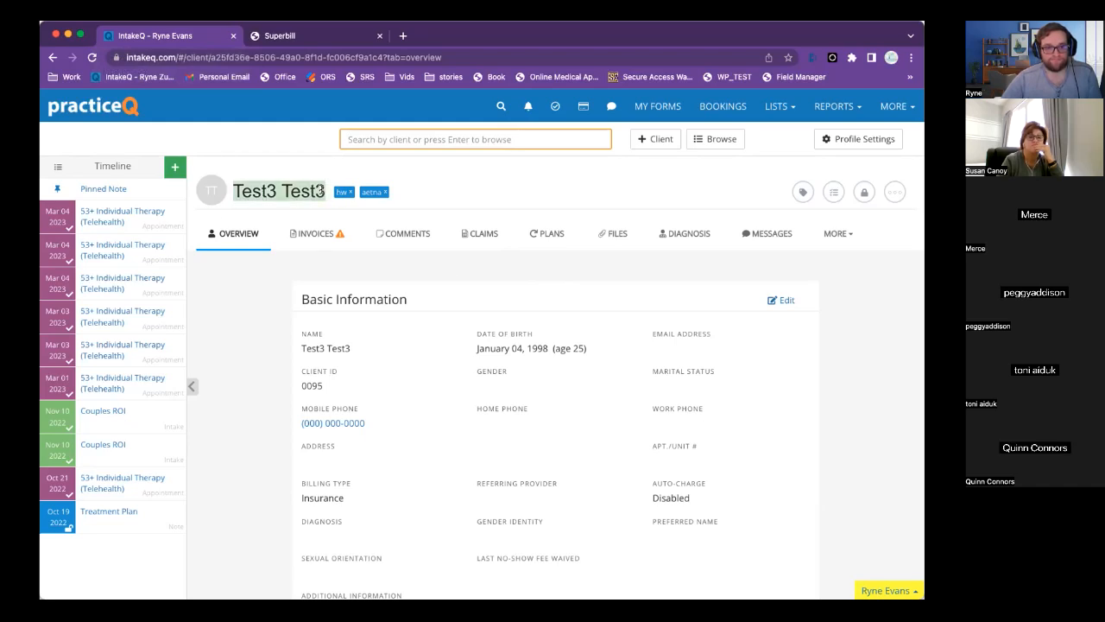
{"action": "left_click", "coordinate": [302, 236]}
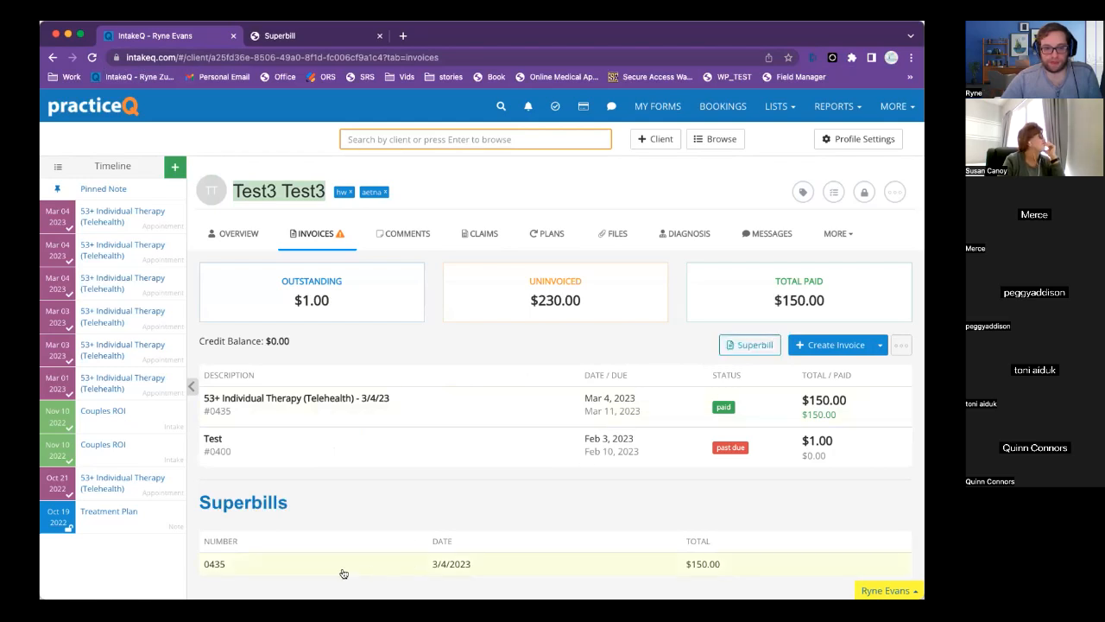
{"action": "left_click", "coordinate": [813, 345]}
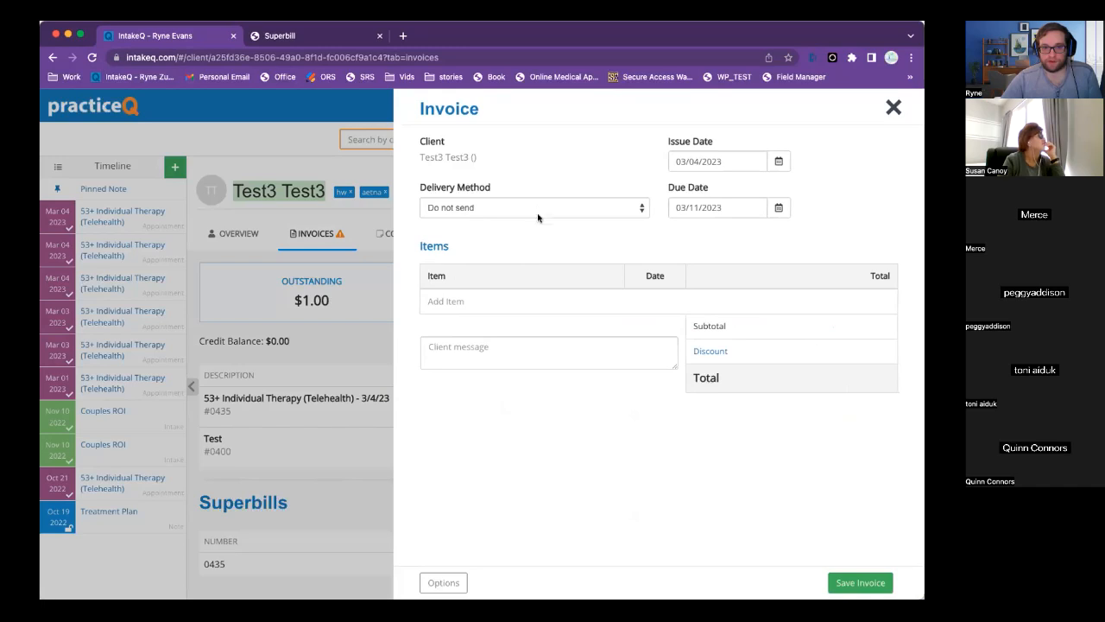
Add the Mar 3 and Mar 4, 2023 telehealth sessions to the invoice at $80 each.
{"action": "left_click", "coordinate": [449, 301]}
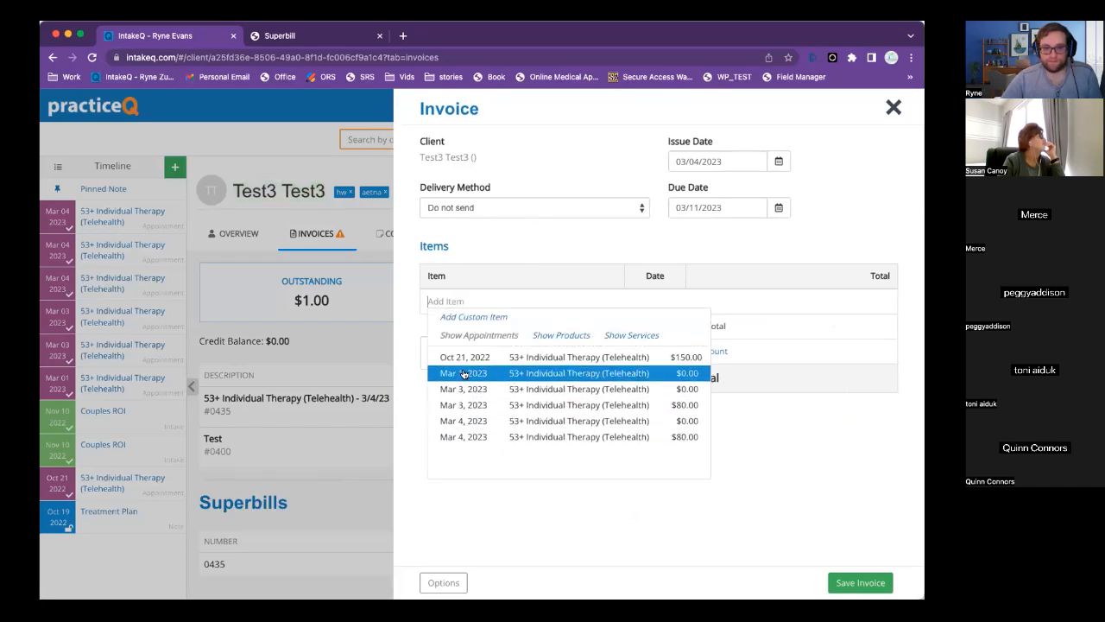
{"action": "left_click", "coordinate": [465, 413]}
{"action": "left_click", "coordinate": [818, 301]}
{"action": "type", "text": "80"}
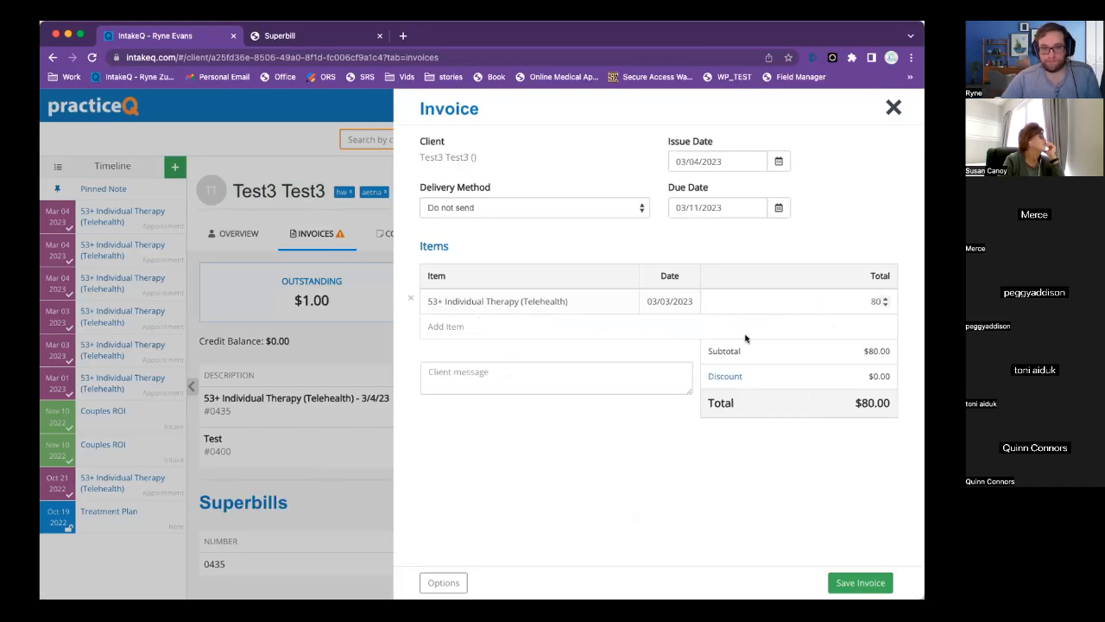
{"action": "left_click", "coordinate": [440, 326]}
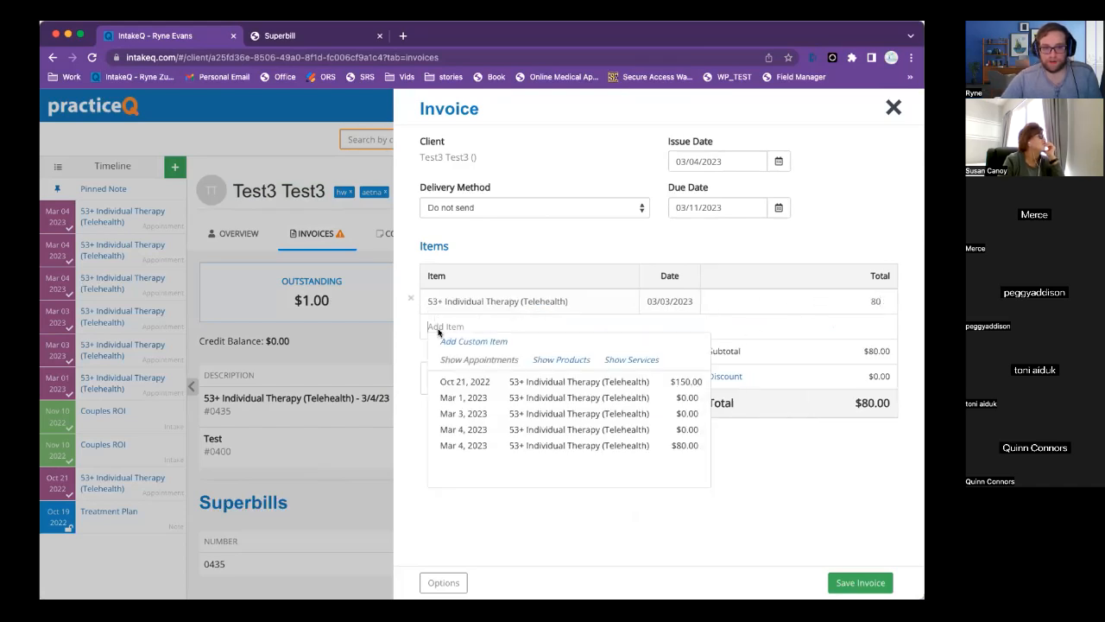
{"action": "left_click", "coordinate": [473, 447]}
{"action": "left_click", "coordinate": [847, 328]}
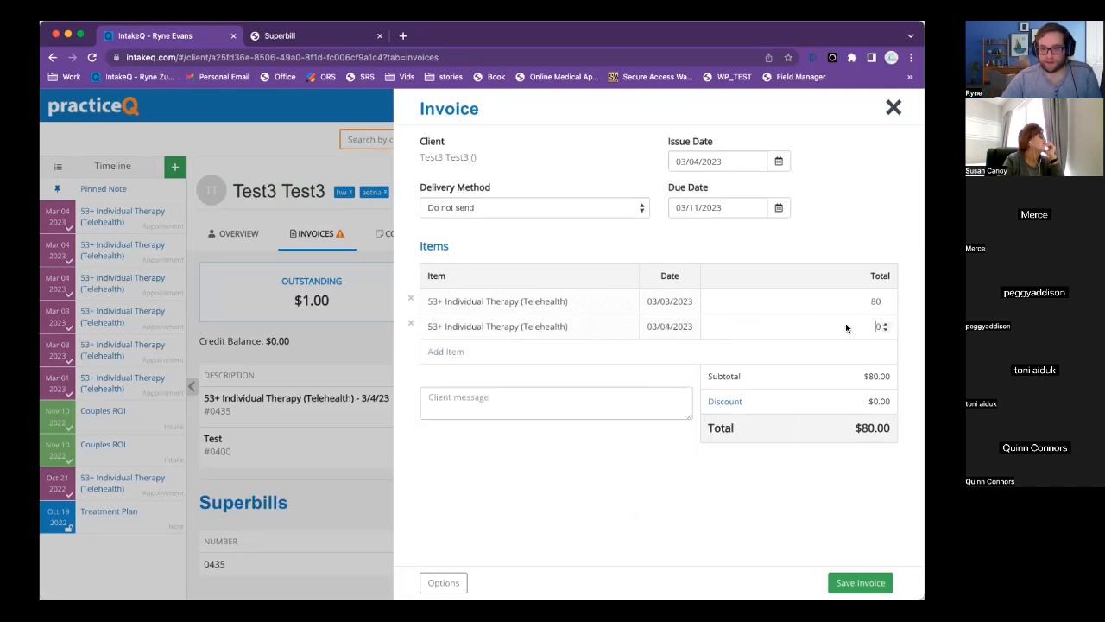
{"action": "type", "text": "80"}
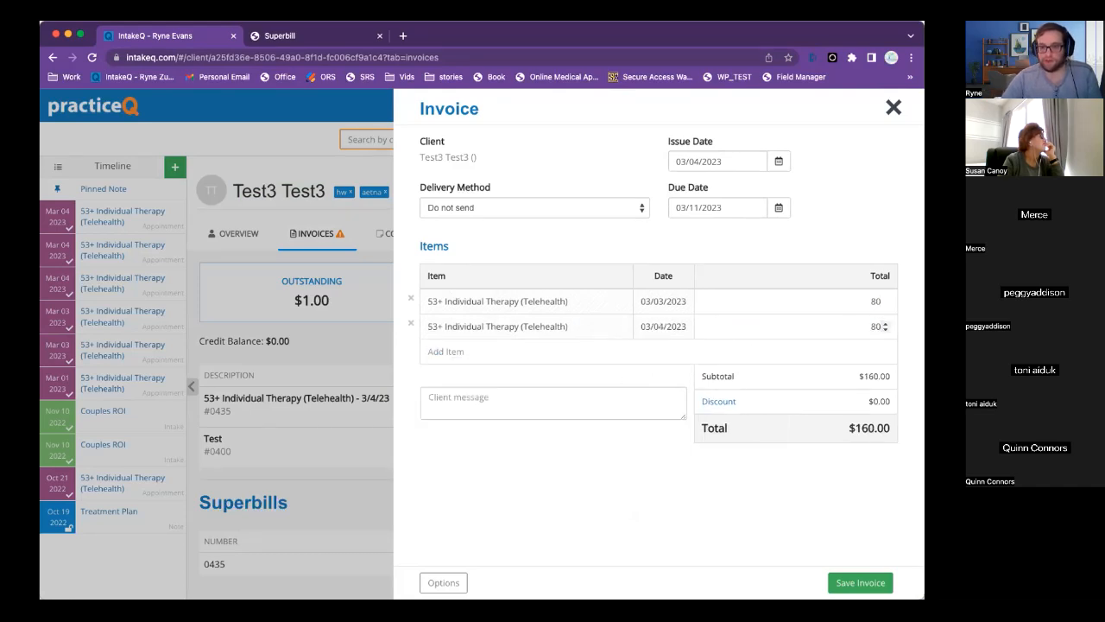
{"action": "left_click", "coordinate": [822, 469]}
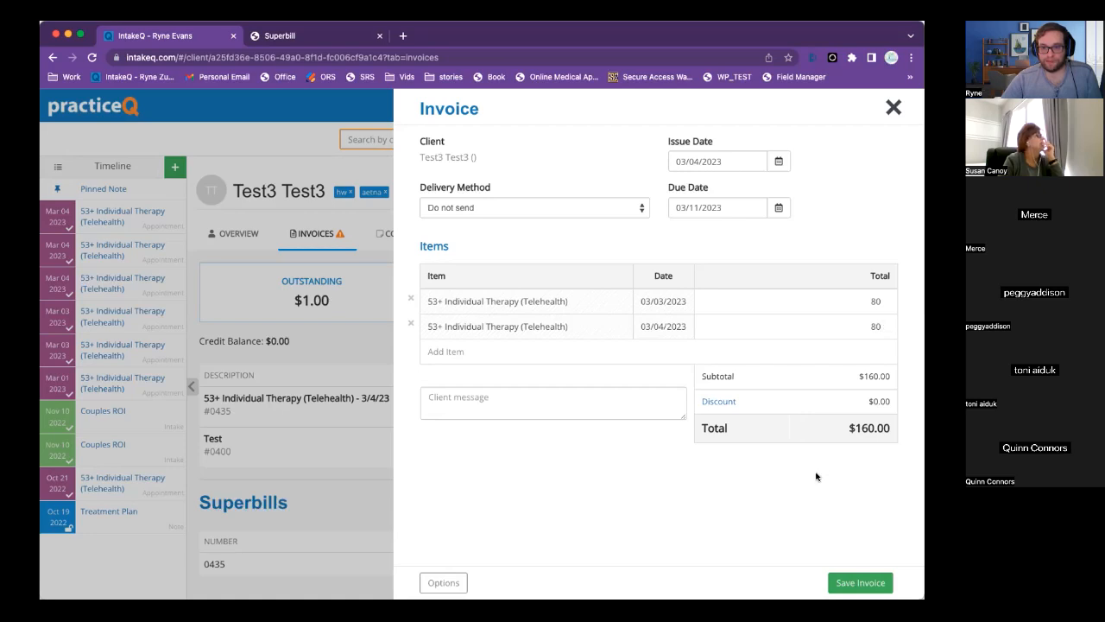
Save invoice #0436 and issue it.
{"action": "left_click", "coordinate": [843, 580]}
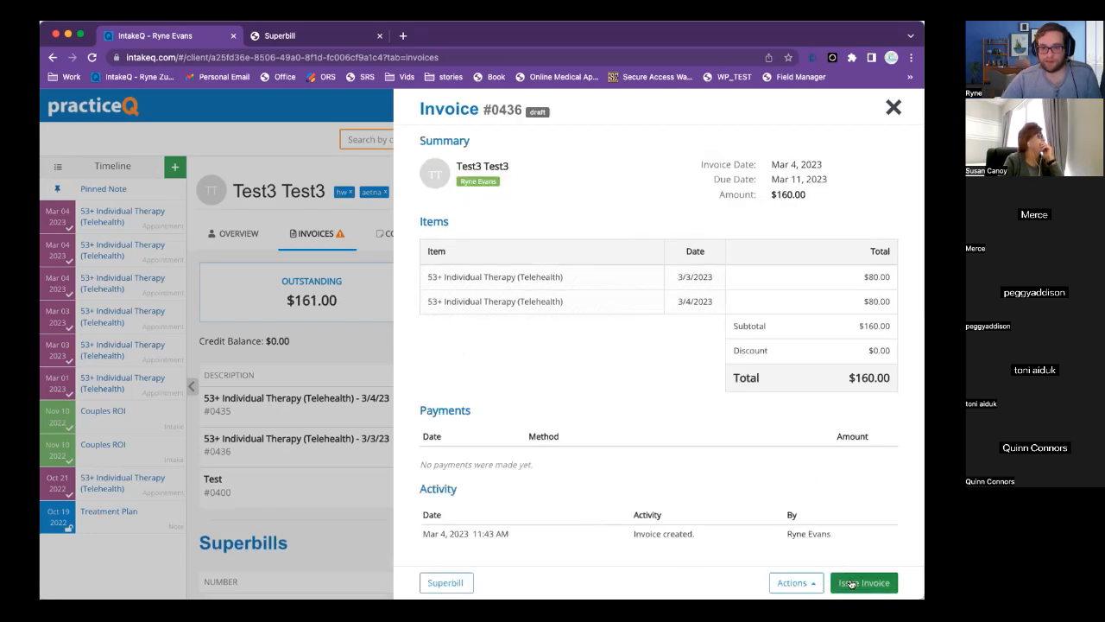
{"action": "left_click", "coordinate": [793, 582]}
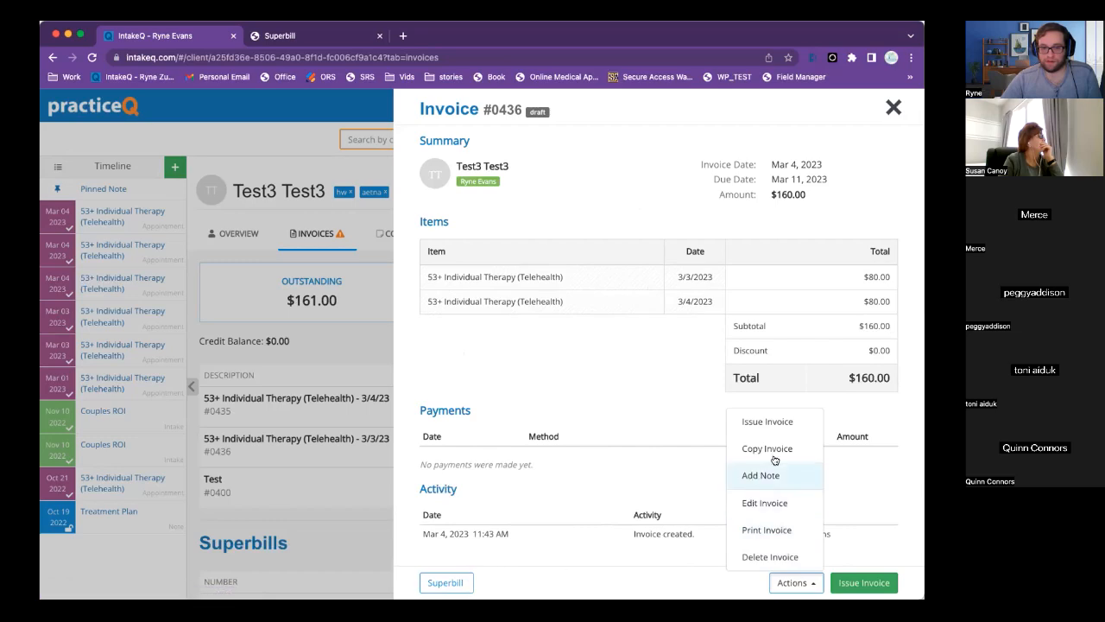
{"action": "left_click", "coordinate": [863, 582]}
{"action": "left_click", "coordinate": [622, 221]}
Record a $160 credit-card payment on invoice #0436 and close it.
{"action": "left_click", "coordinate": [842, 583]}
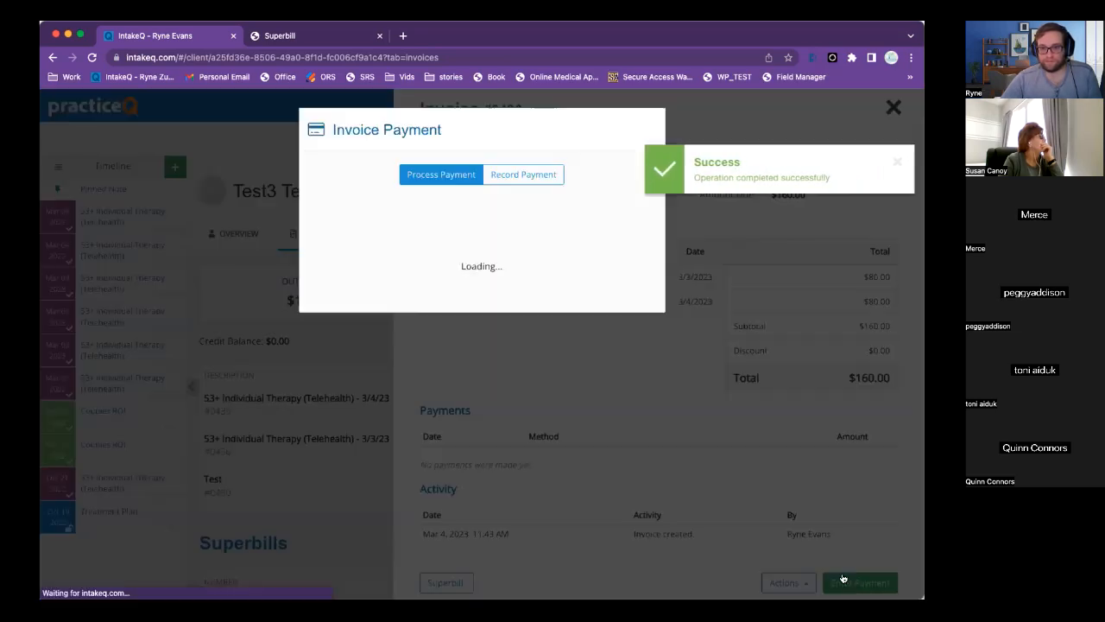
{"action": "left_click", "coordinate": [501, 174]}
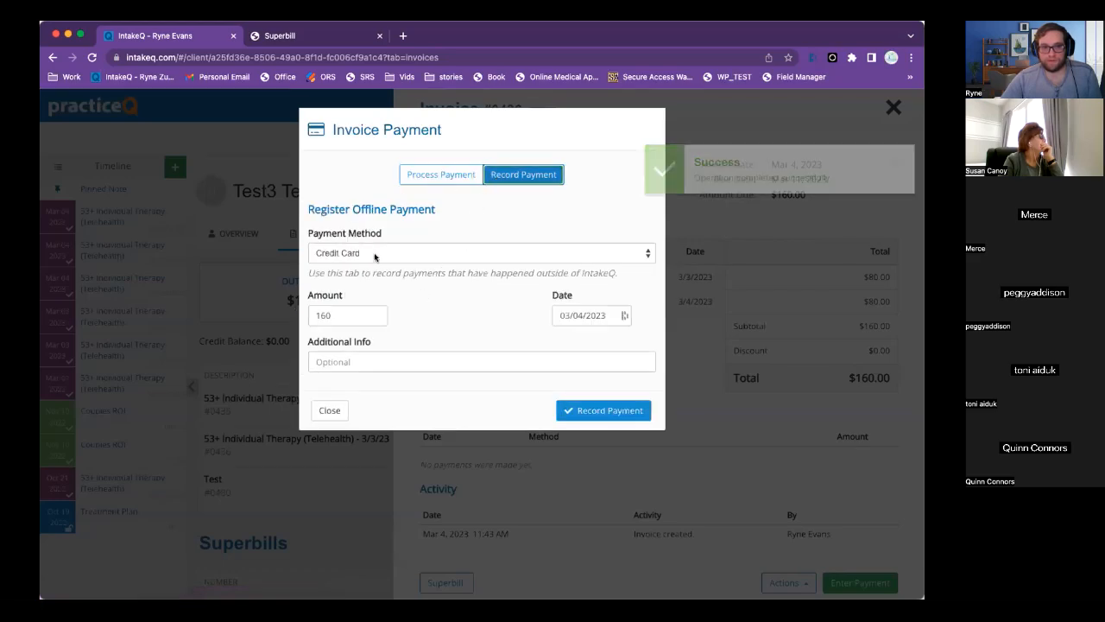
{"action": "left_click", "coordinate": [604, 410]}
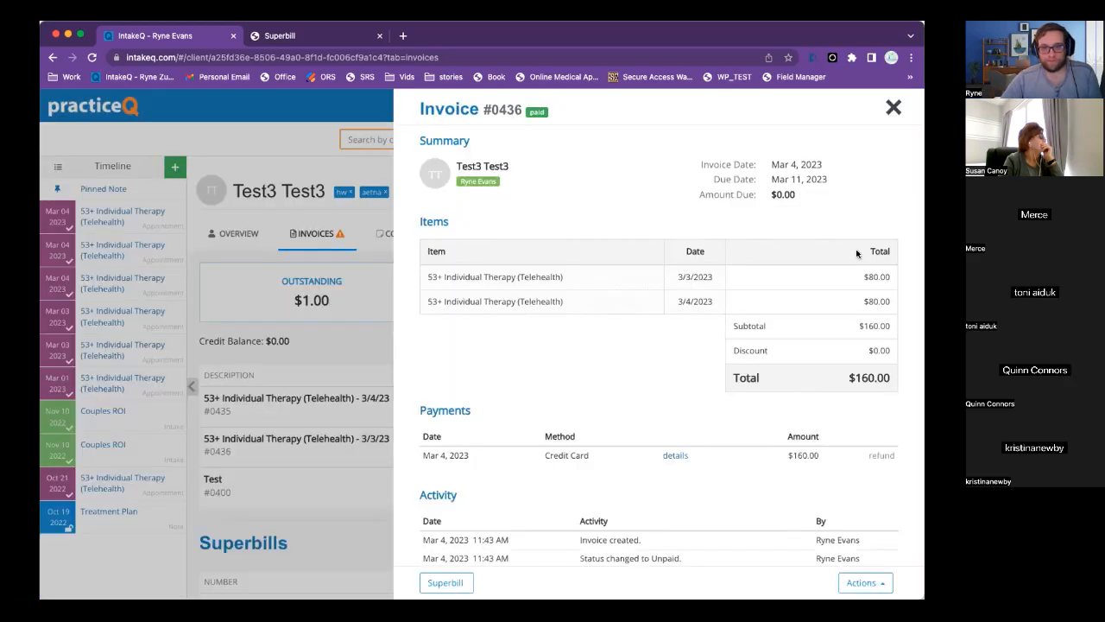
{"action": "left_click", "coordinate": [893, 107]}
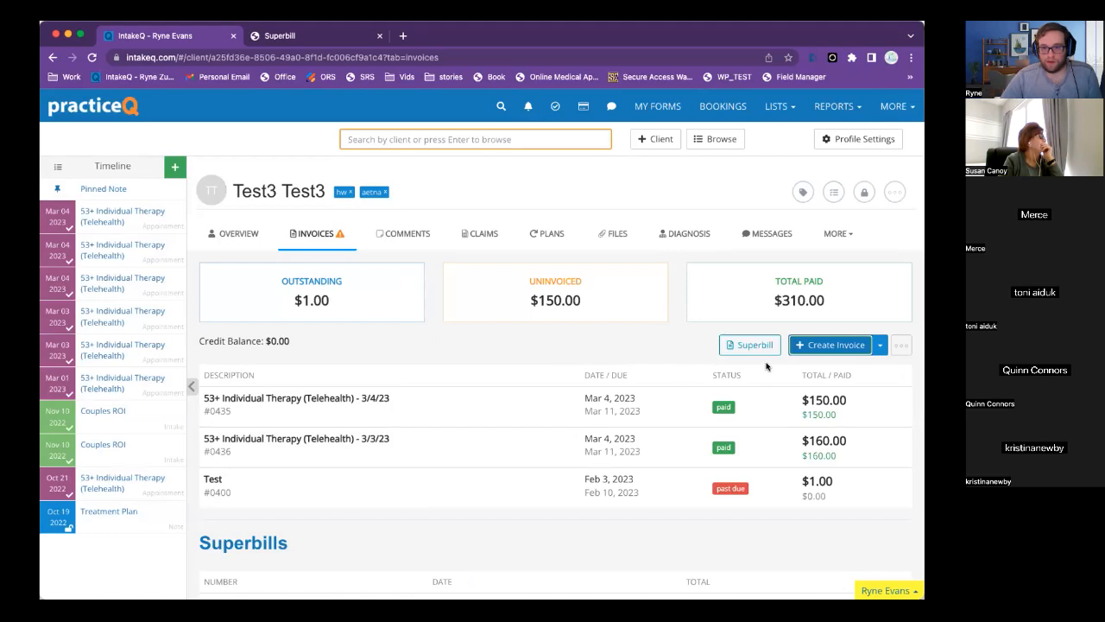
{"action": "left_click", "coordinate": [745, 346]}
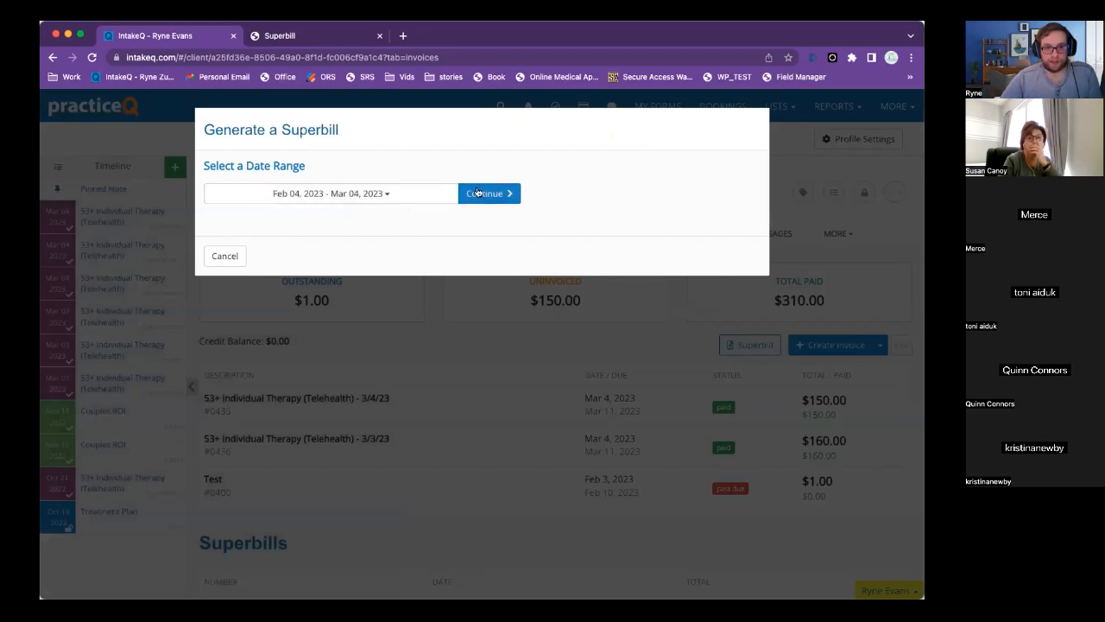
Continue the Feb 04 – Mar 04, 2023 superbill and attach diagnosis code F31.31.
{"action": "left_click", "coordinate": [482, 194]}
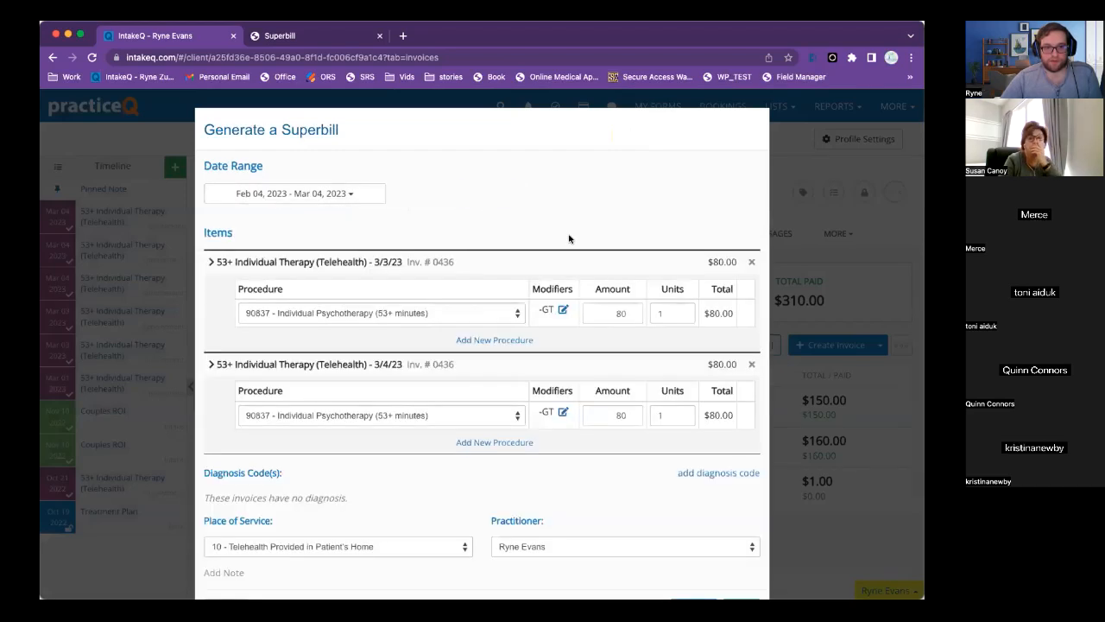
{"action": "scroll", "coordinate": [410, 243], "scroll_direction": "down", "scroll_amount": 1}
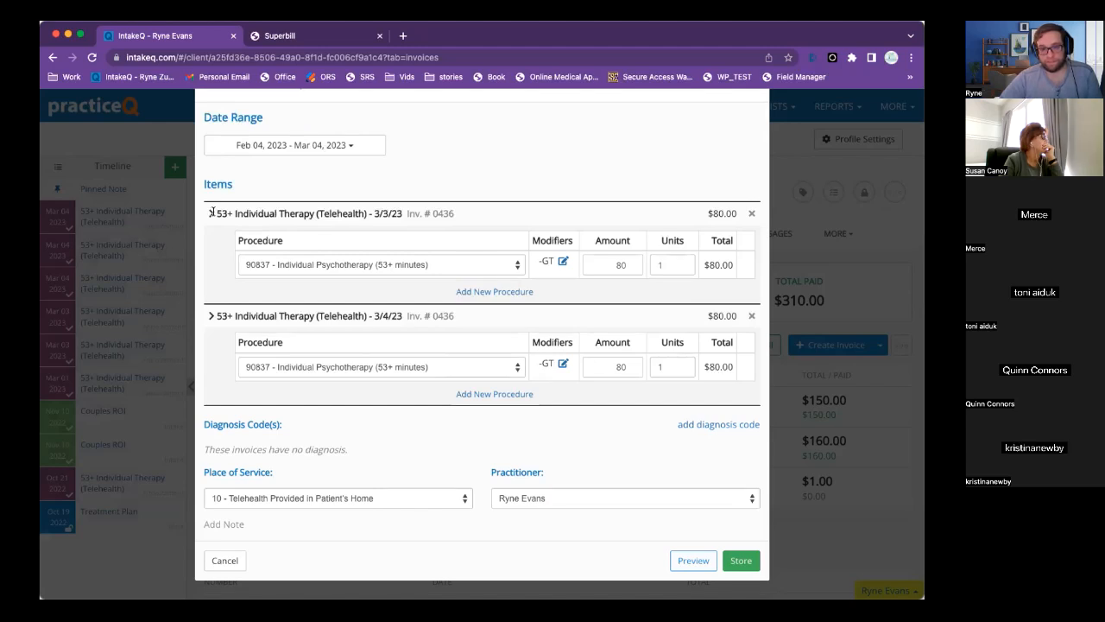
{"action": "left_click", "coordinate": [716, 425]}
{"action": "left_click", "coordinate": [474, 228]}
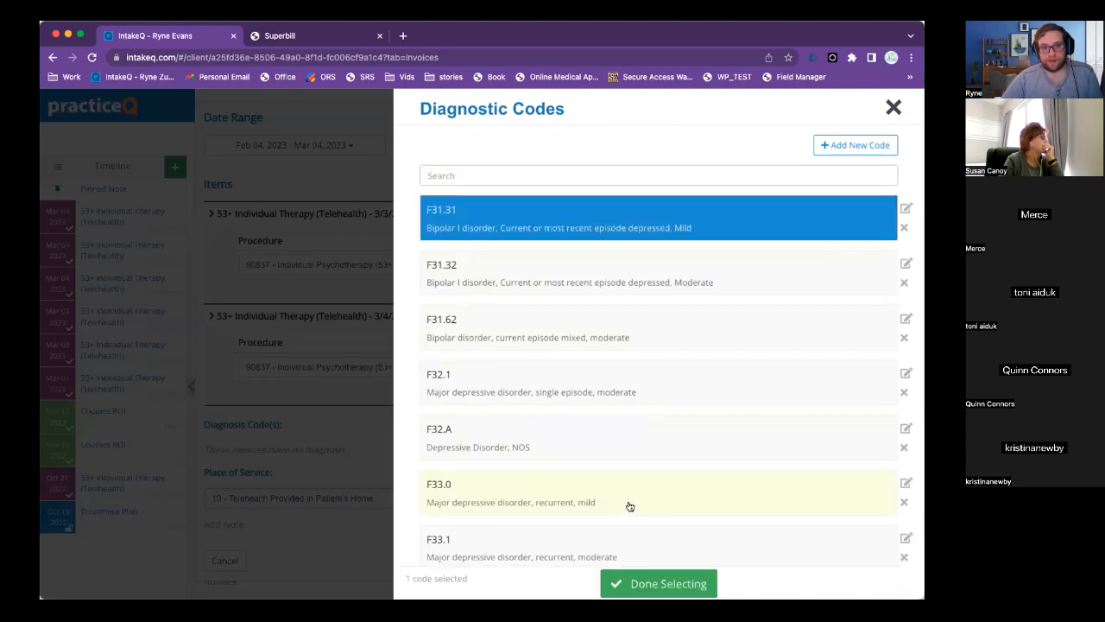
{"action": "left_click", "coordinate": [666, 585]}
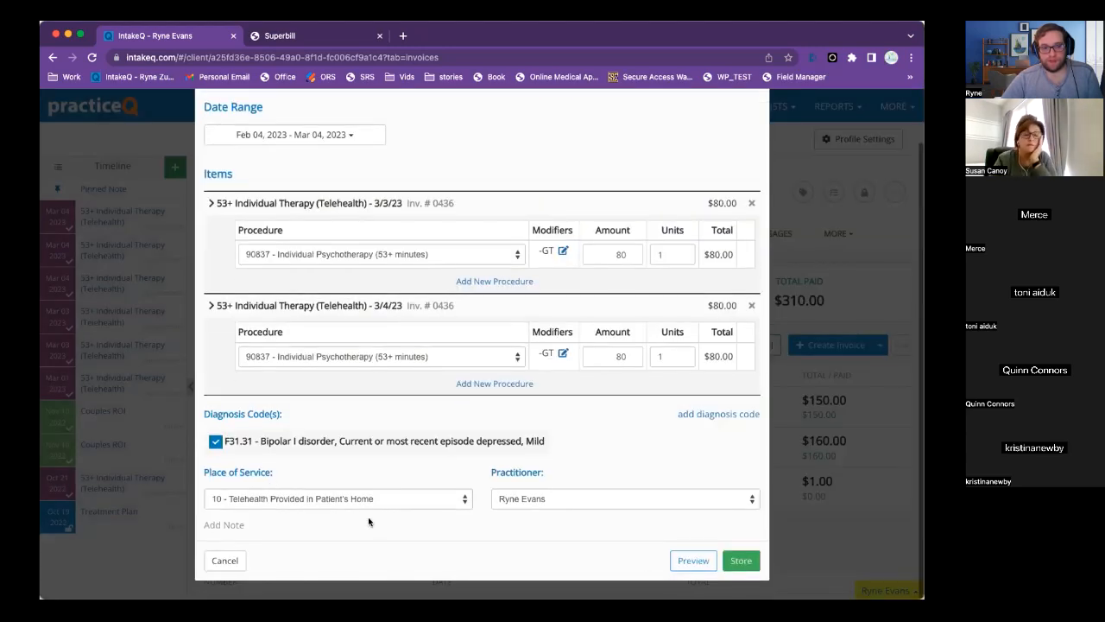
{"action": "left_click_drag", "start_coordinate": [204, 472], "coordinate": [291, 475]}
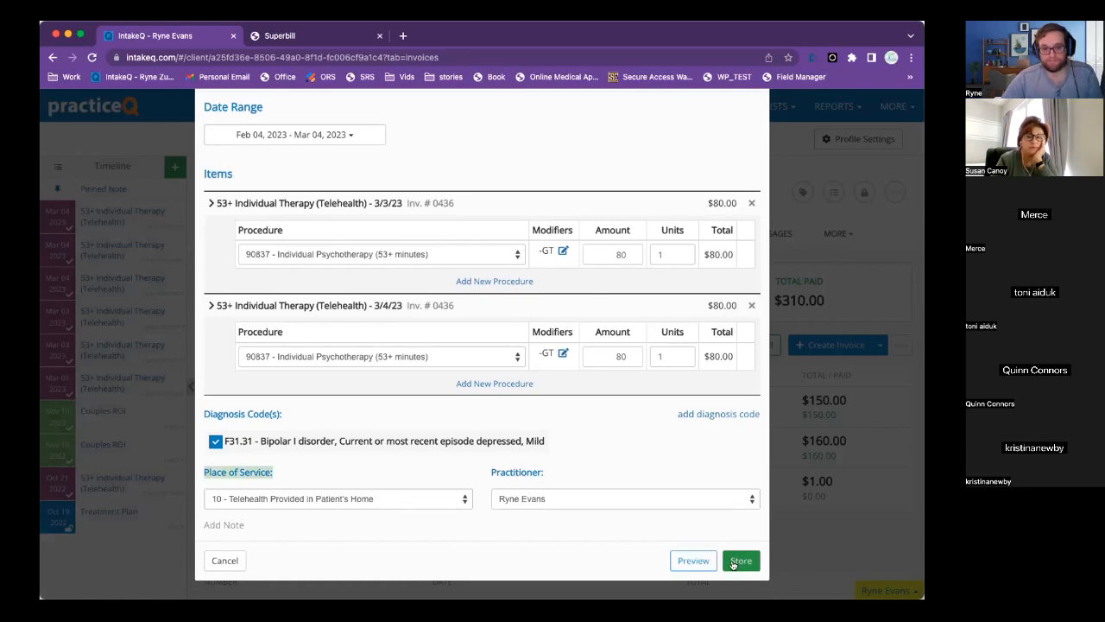
Preview the superbill and highlight the first row's 90837 -GT code and $80.00 fee.
{"action": "left_click", "coordinate": [693, 560]}
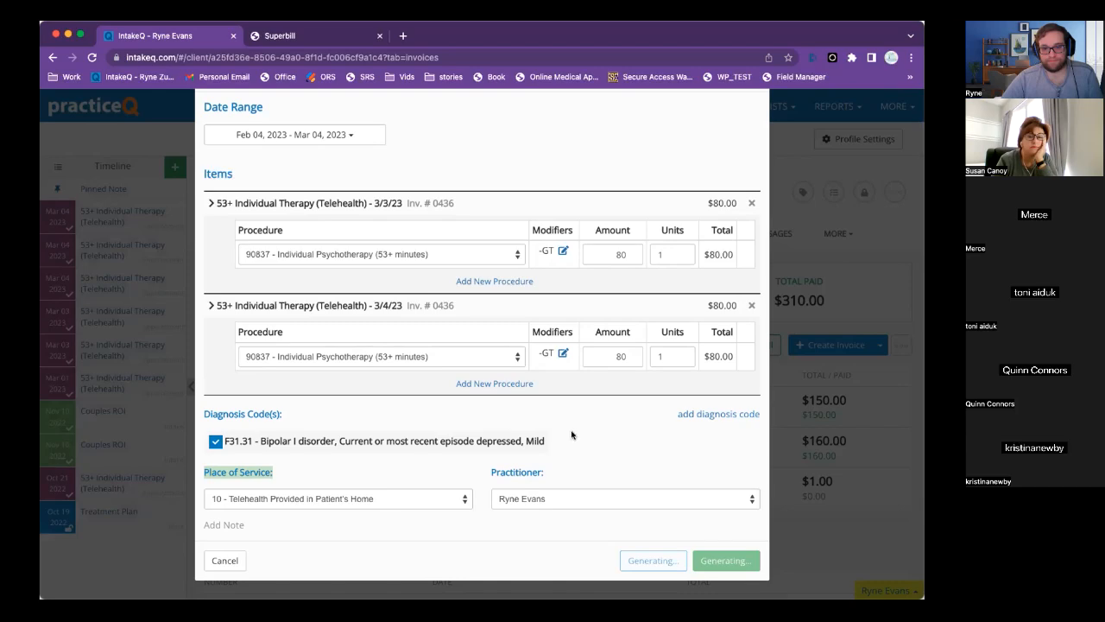
{"action": "scroll", "coordinate": [523, 393], "scroll_direction": "down", "scroll_amount": 5}
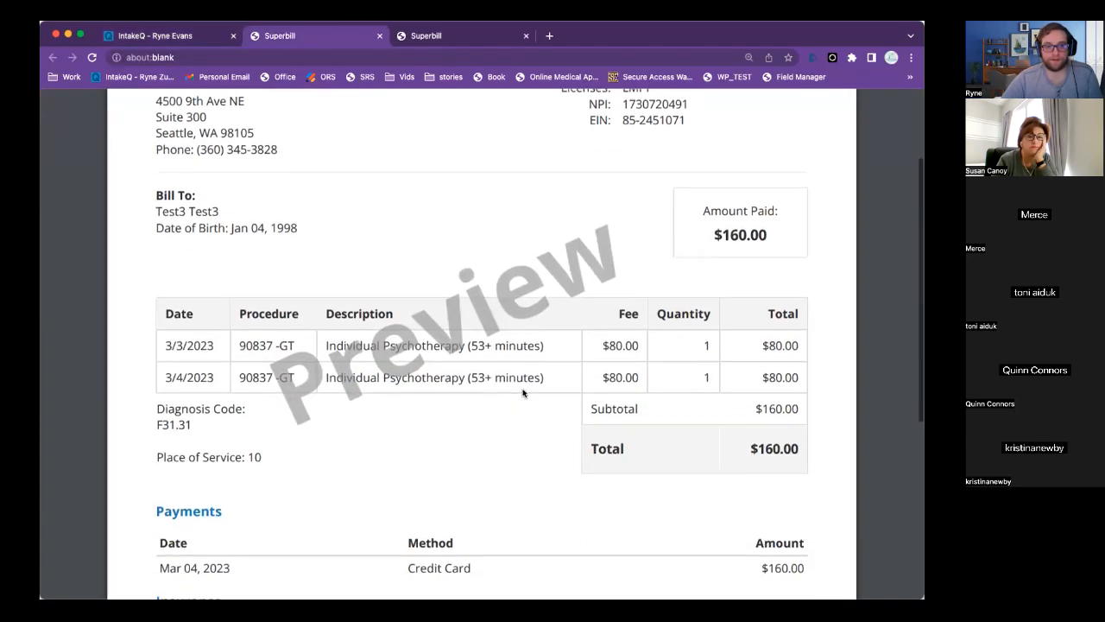
{"action": "scroll", "coordinate": [207, 259], "scroll_direction": "up", "scroll_amount": 2}
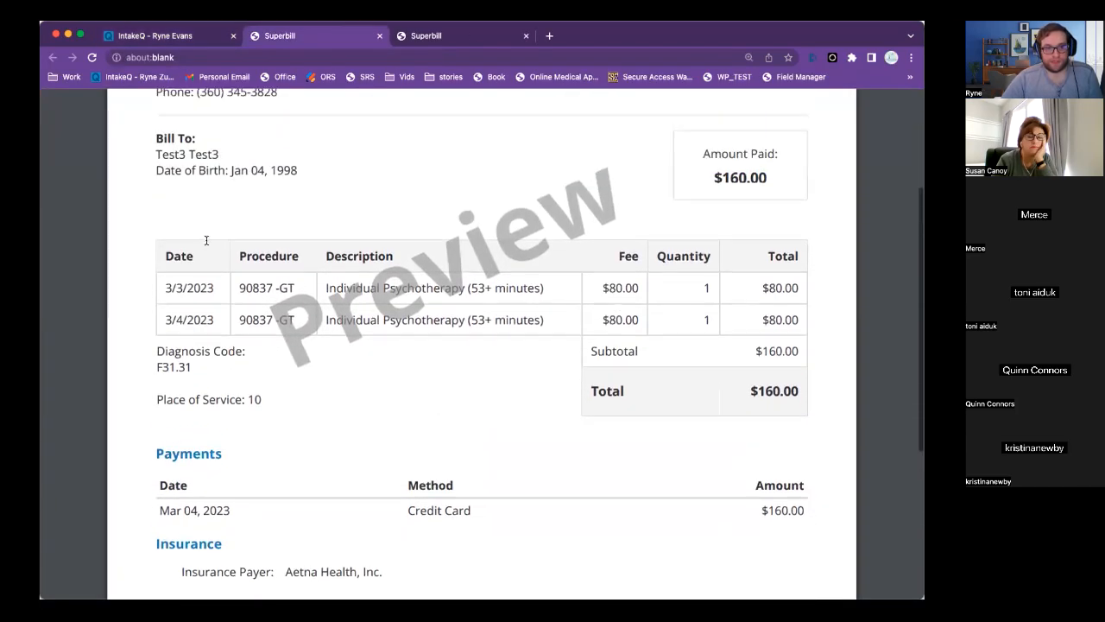
{"action": "left_click_drag", "start_coordinate": [163, 287], "coordinate": [618, 295]}
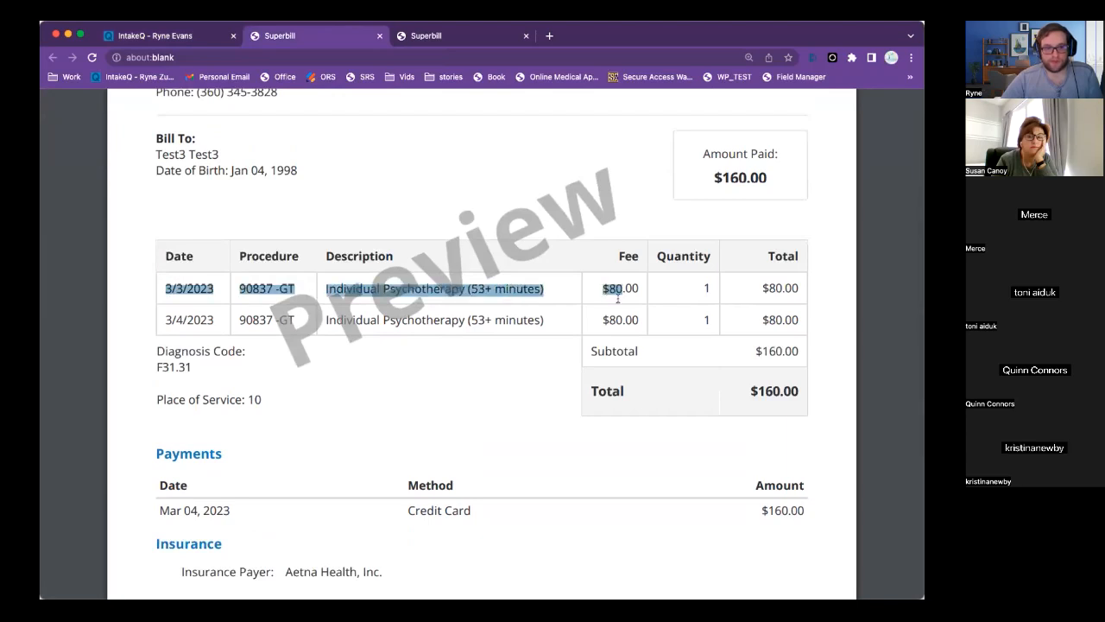
{"action": "left_click", "coordinate": [553, 293]}
{"action": "left_click_drag", "start_coordinate": [240, 287], "coordinate": [319, 281]}
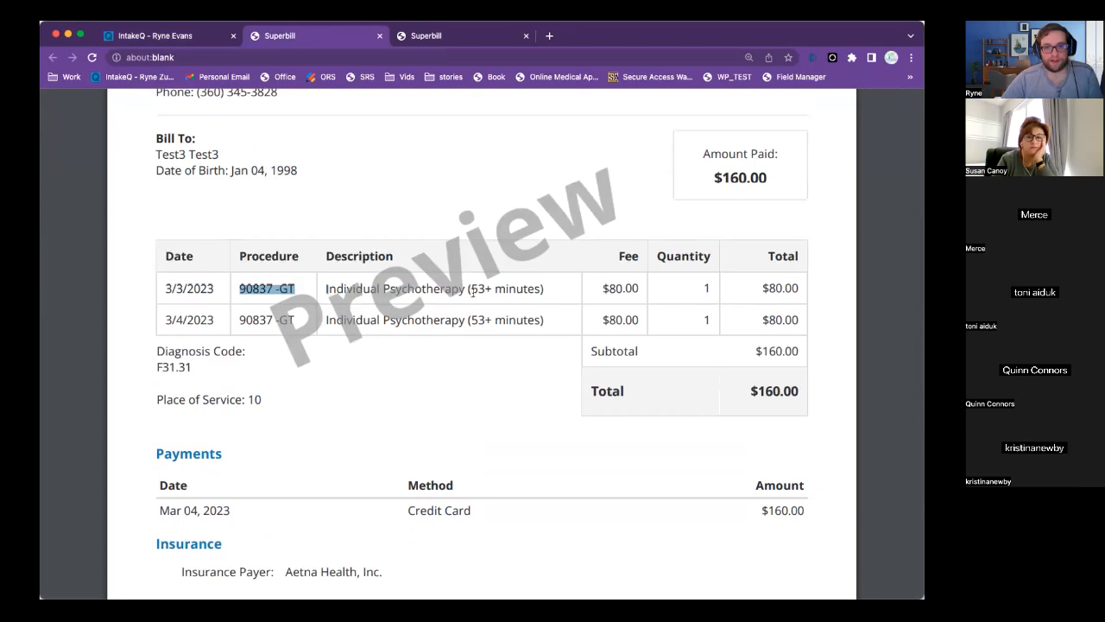
{"action": "left_click_drag", "start_coordinate": [604, 290], "coordinate": [638, 288]}
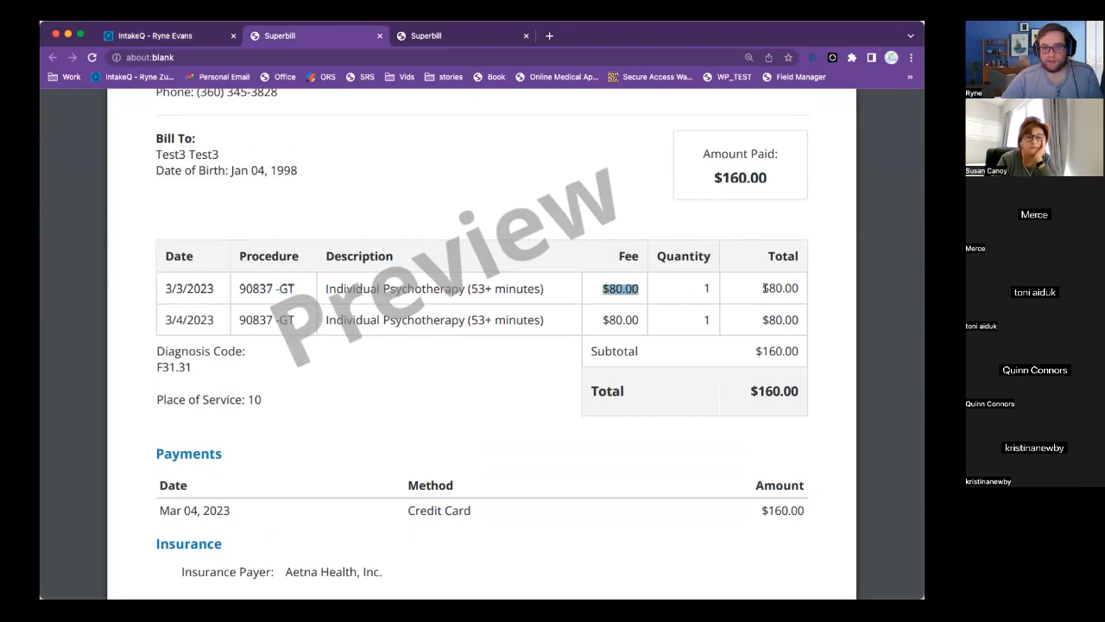
Review the $160.00 Payments entry, then go back to the client's invoices list.
{"action": "scroll", "coordinate": [579, 475], "scroll_direction": "down", "scroll_amount": 2}
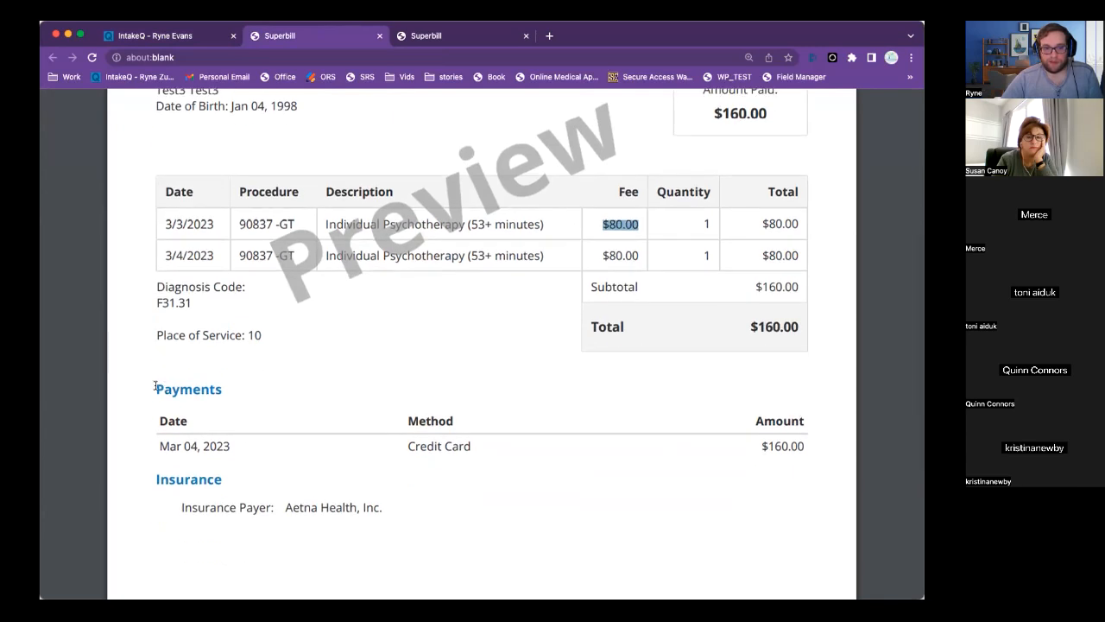
{"action": "left_click_drag", "start_coordinate": [155, 386], "coordinate": [745, 462]}
{"action": "left_click_drag", "start_coordinate": [820, 444], "coordinate": [820, 446]}
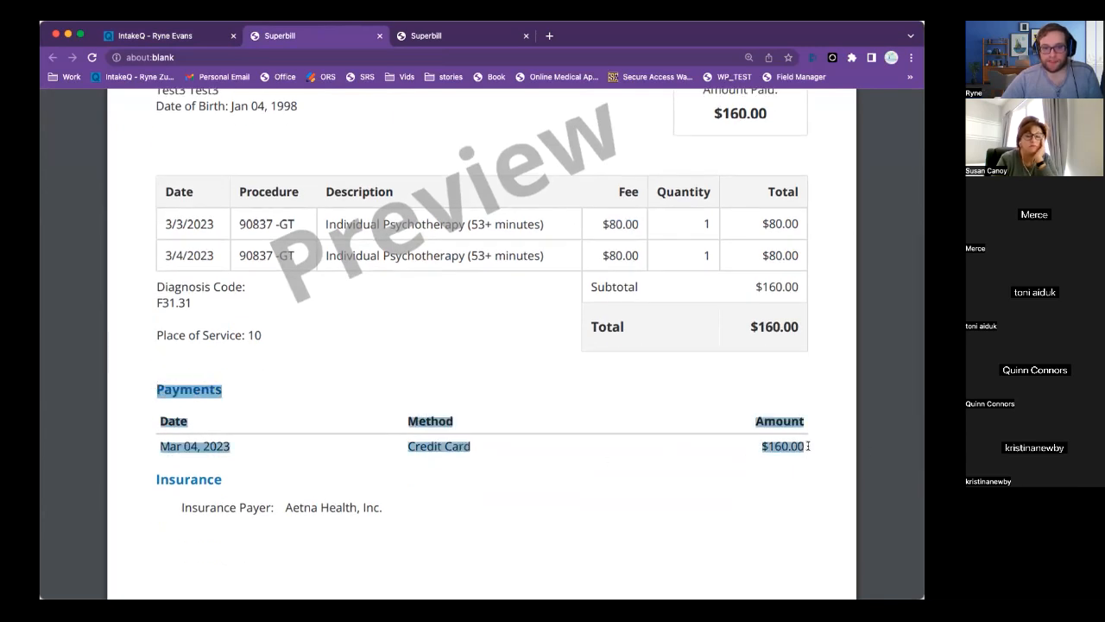
{"action": "left_click", "coordinate": [812, 446]}
{"action": "scroll", "coordinate": [573, 408], "scroll_direction": "up", "scroll_amount": 6}
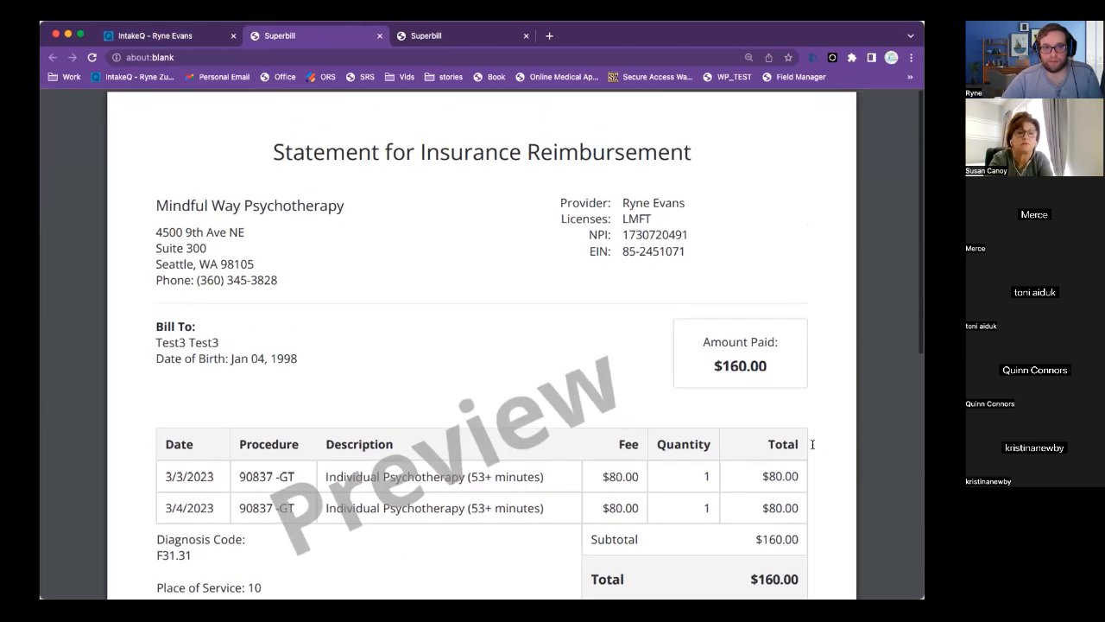
{"action": "scroll", "coordinate": [573, 408], "scroll_direction": "down", "scroll_amount": 4}
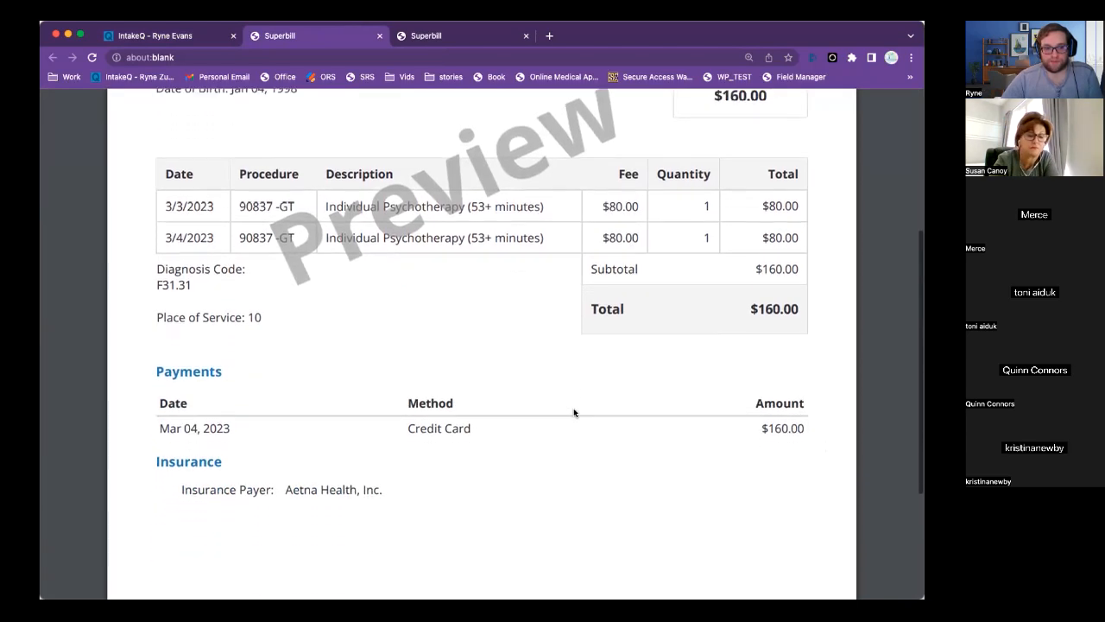
{"action": "scroll", "coordinate": [573, 412], "scroll_direction": "up", "scroll_amount": 2}
{"action": "scroll", "coordinate": [574, 413], "scroll_direction": "up", "scroll_amount": 1}
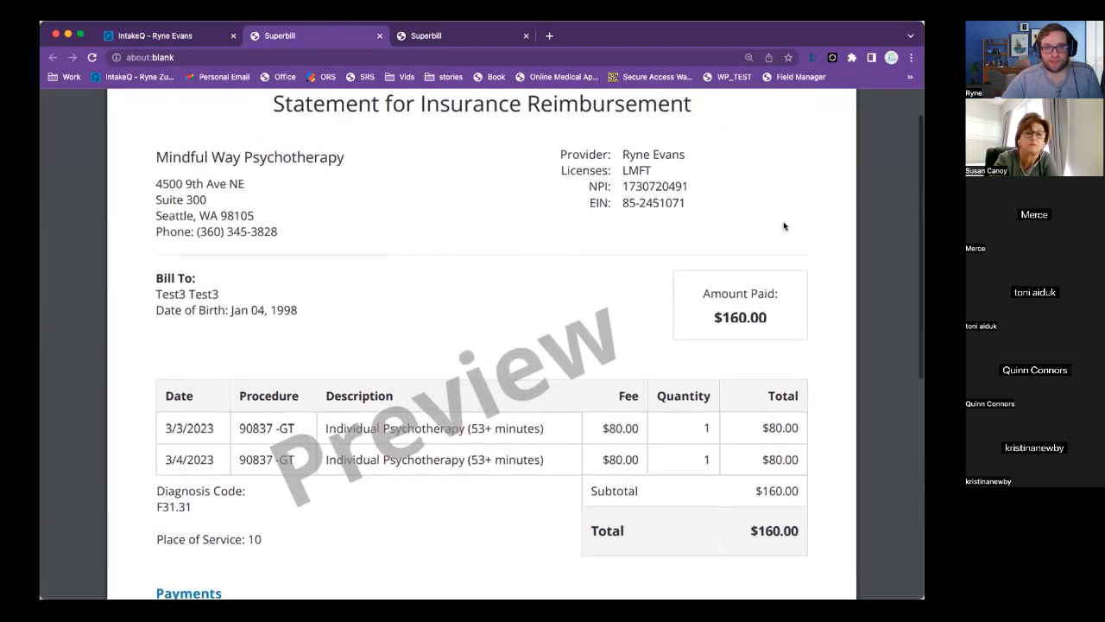
{"action": "left_click", "coordinate": [143, 35]}
{"action": "left_click", "coordinate": [776, 346]}
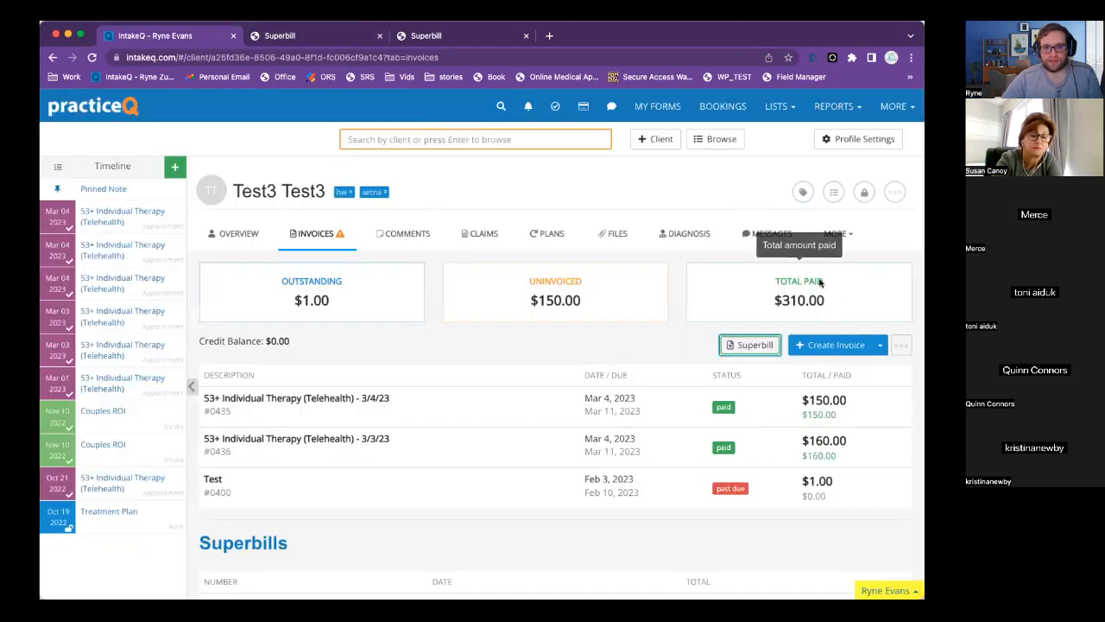
Check the member ID / policy number under Primary Insurance on the client's Overview.
{"action": "left_click", "coordinate": [233, 233]}
{"action": "scroll", "coordinate": [490, 388], "scroll_direction": "down", "scroll_amount": 6}
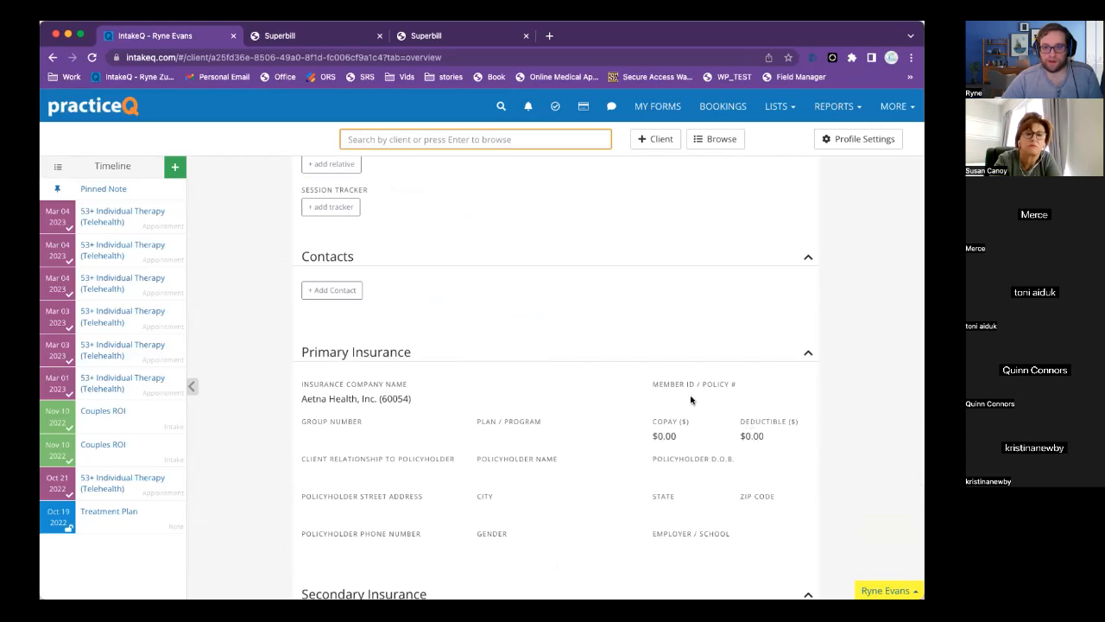
{"action": "left_click_drag", "start_coordinate": [653, 385], "coordinate": [750, 387]}
{"action": "left_click", "coordinate": [678, 395]}
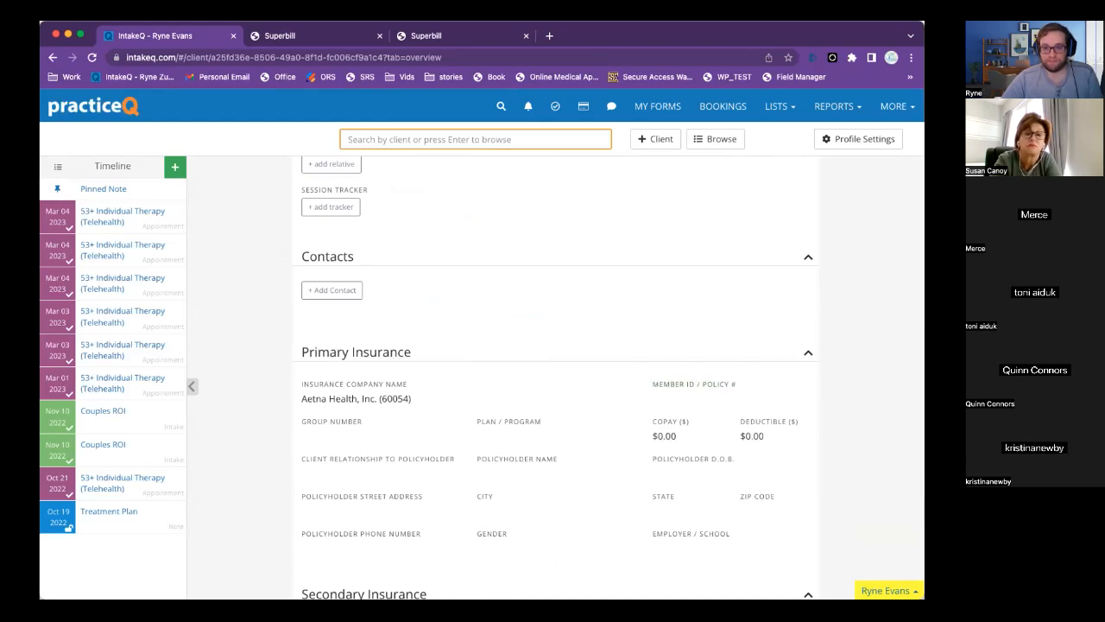
Bring up the $150 single-session insurance reimbursement statement in the third Superbill tab.
{"action": "right_click", "coordinate": [266, 40]}
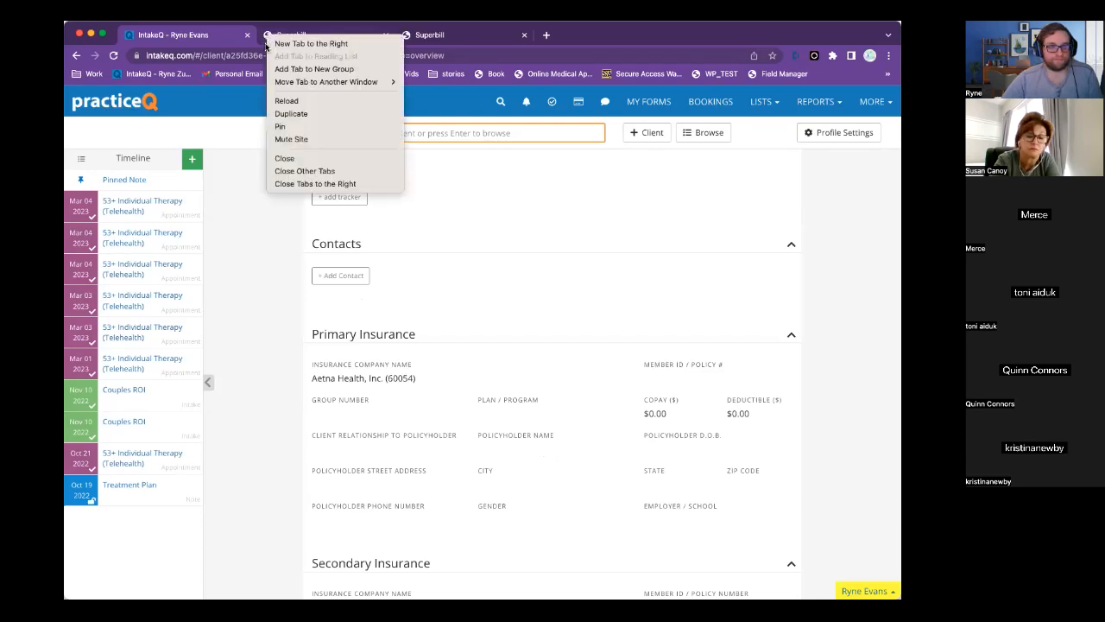
{"action": "left_click", "coordinate": [172, 27]}
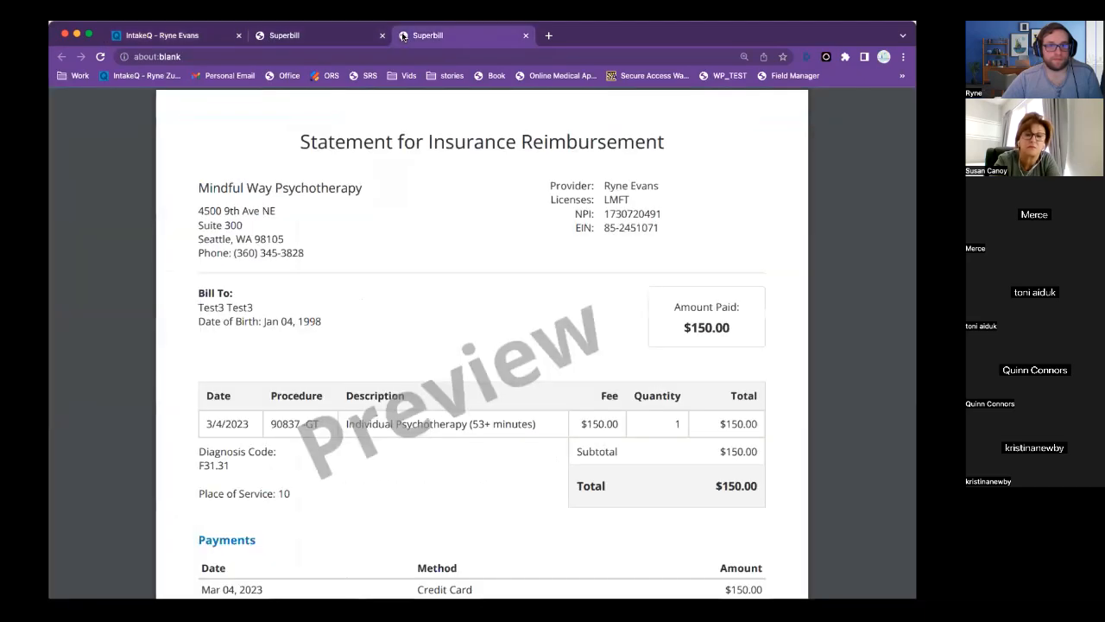
{"action": "left_click", "coordinate": [406, 35]}
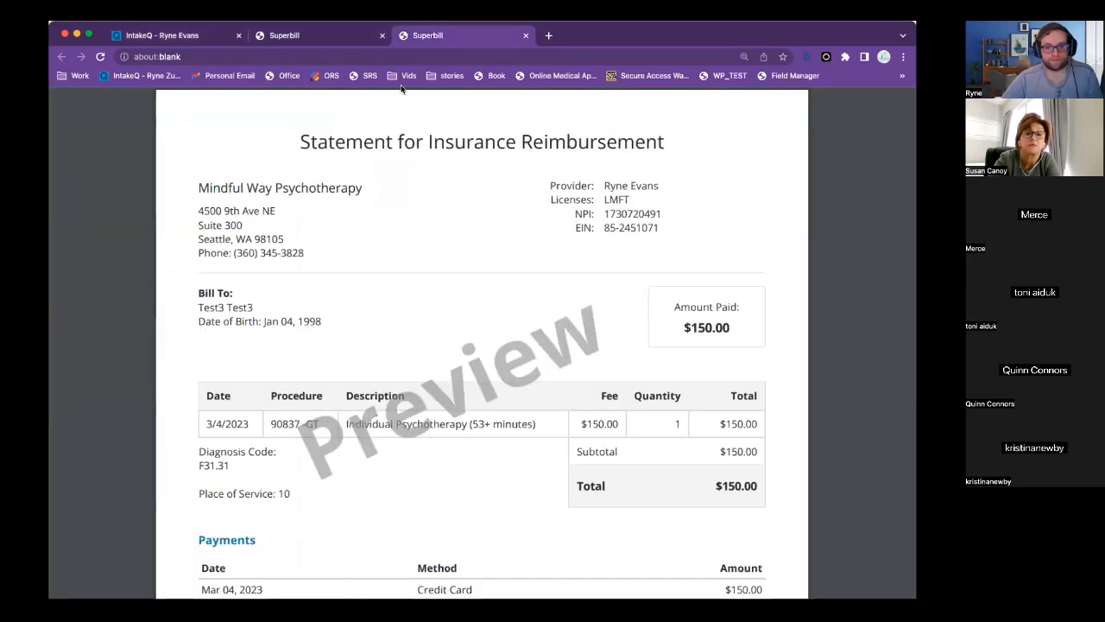
Review superbill #0436's $160 credit-card payment and Aetna Health payer, then return to the client record.
{"action": "left_click", "coordinate": [322, 38]}
{"action": "scroll", "coordinate": [507, 403], "scroll_direction": "down", "scroll_amount": 2}
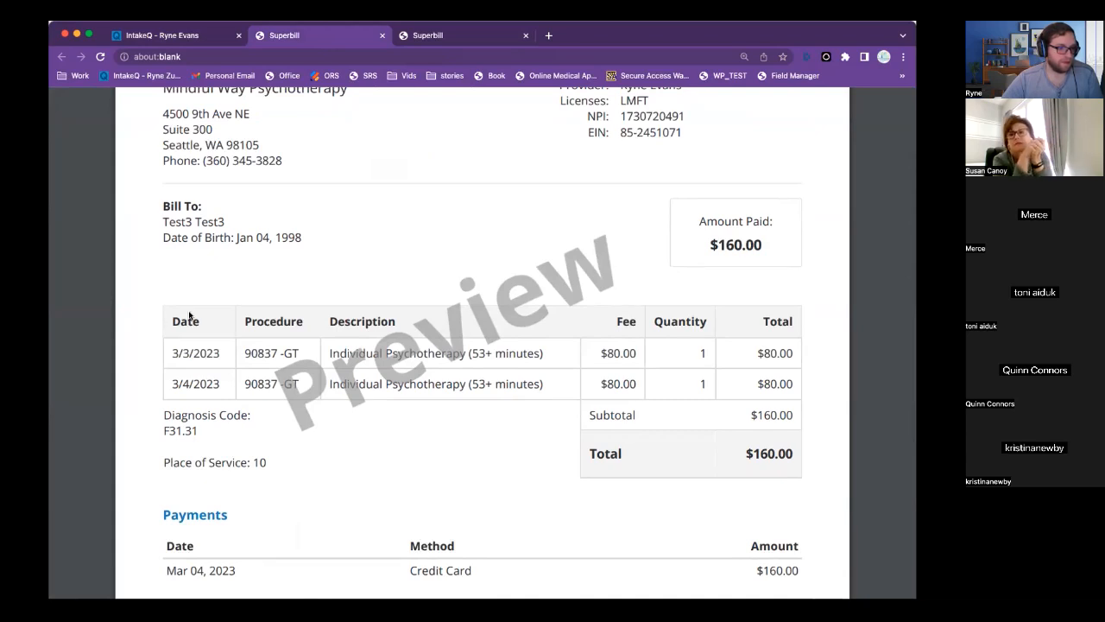
{"action": "scroll", "coordinate": [263, 254], "scroll_direction": "down", "scroll_amount": 5}
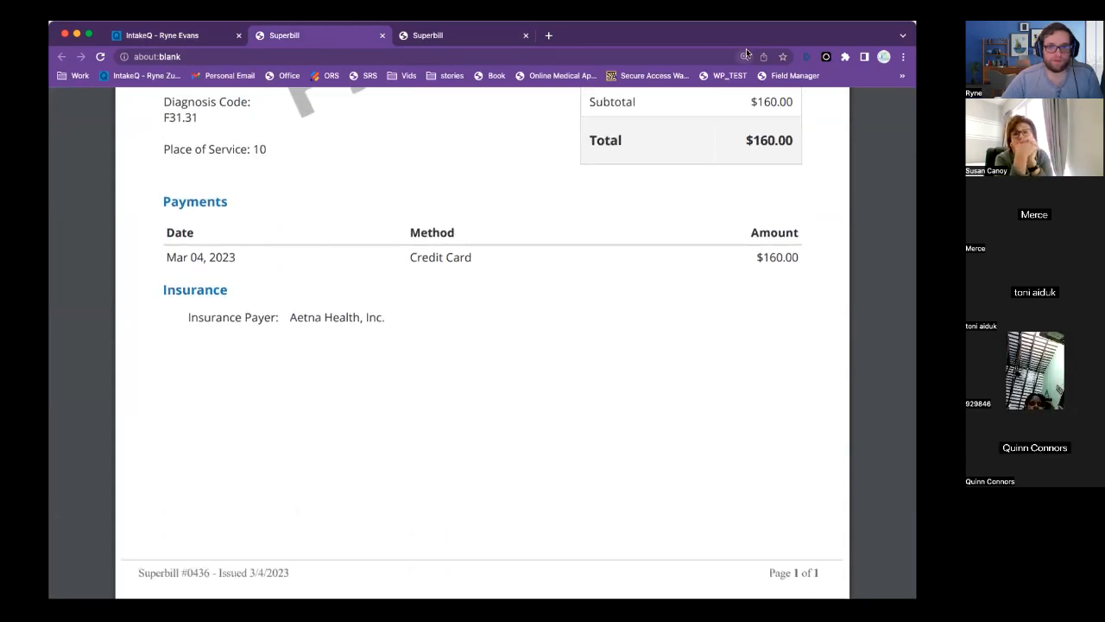
{"action": "left_click_drag", "start_coordinate": [728, 38], "coordinate": [722, 36]}
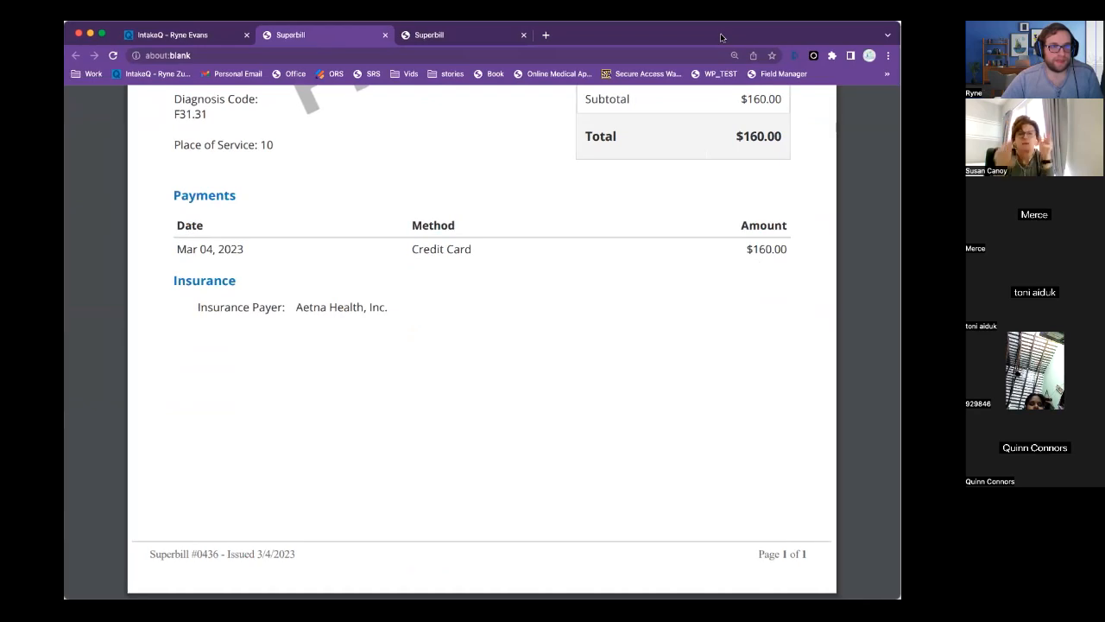
{"action": "left_click", "coordinate": [169, 37]}
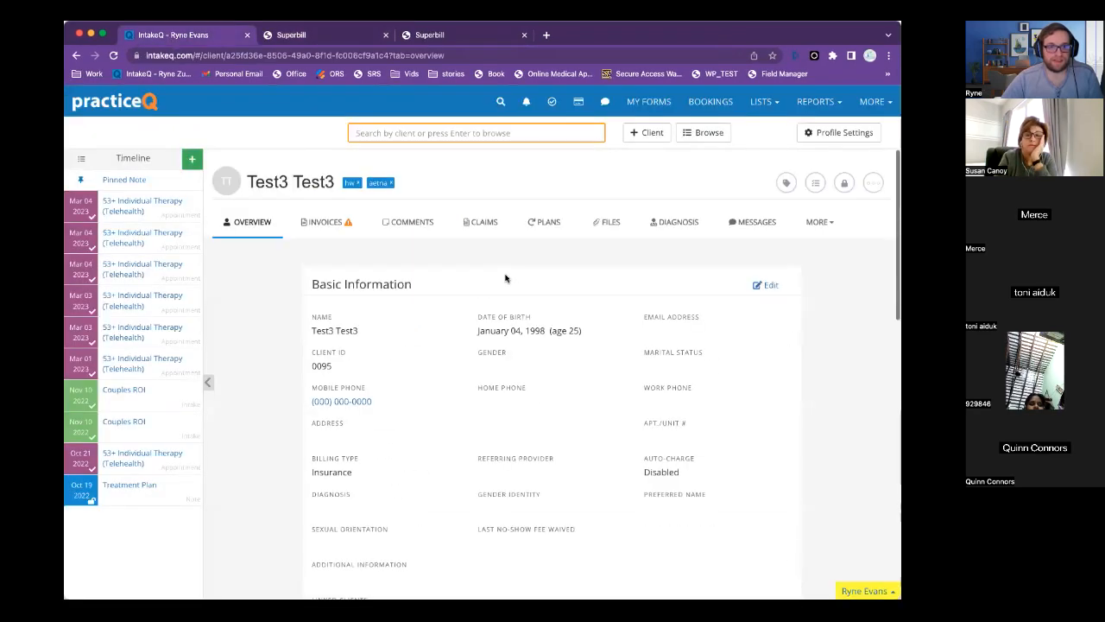
From the client's Invoices list, start Create Statement, cancel once, then start it again.
{"action": "left_click", "coordinate": [325, 222]}
{"action": "left_click", "coordinate": [880, 329]}
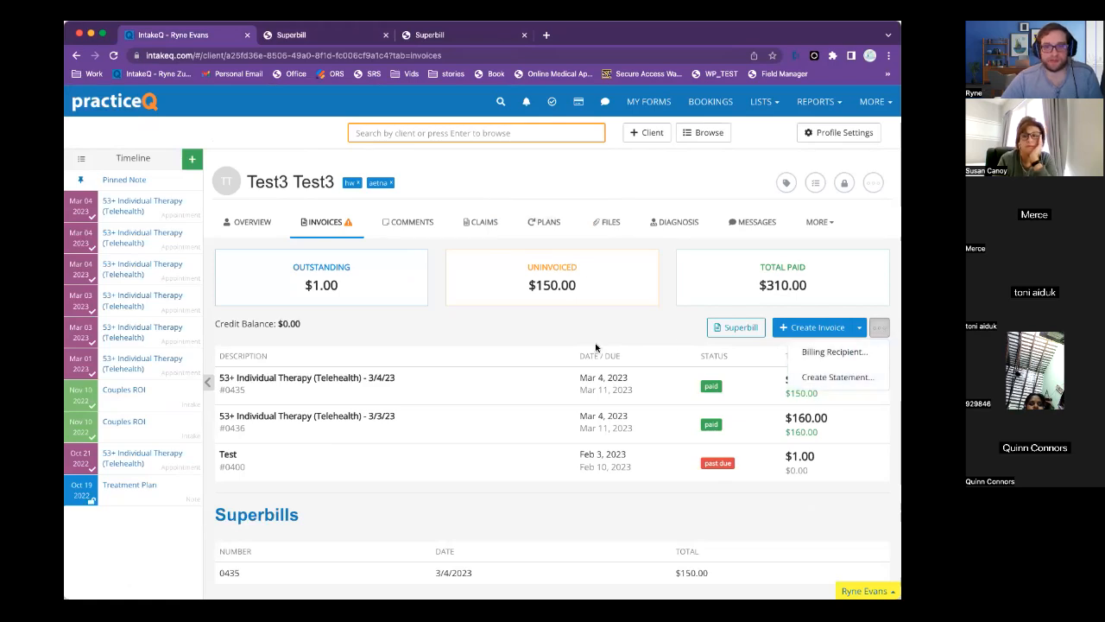
{"action": "left_click", "coordinate": [825, 380]}
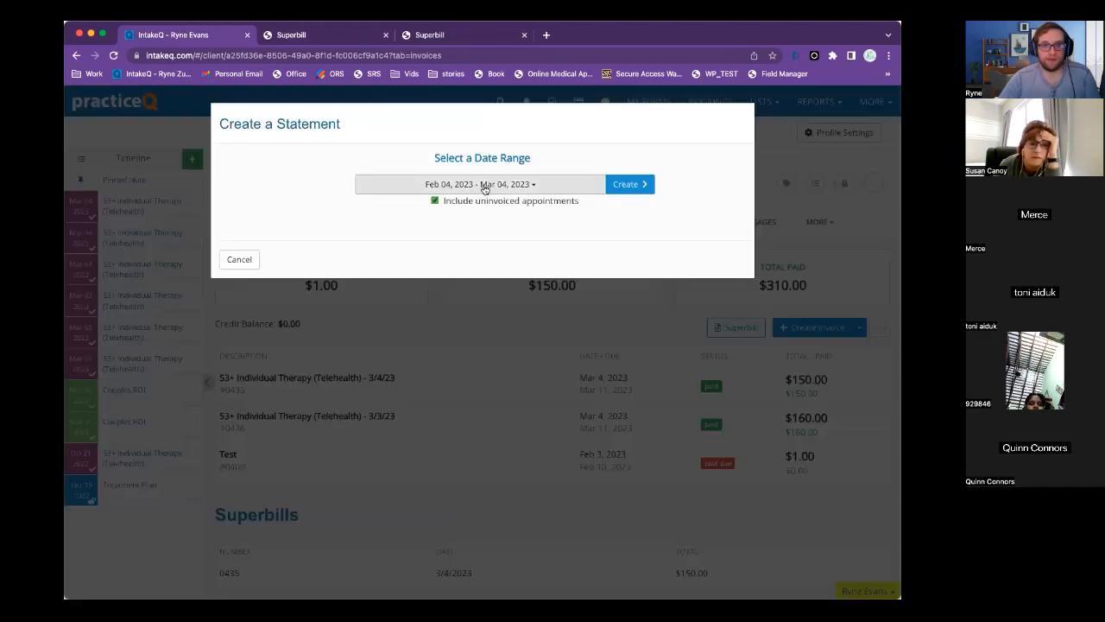
{"action": "left_click", "coordinate": [237, 260]}
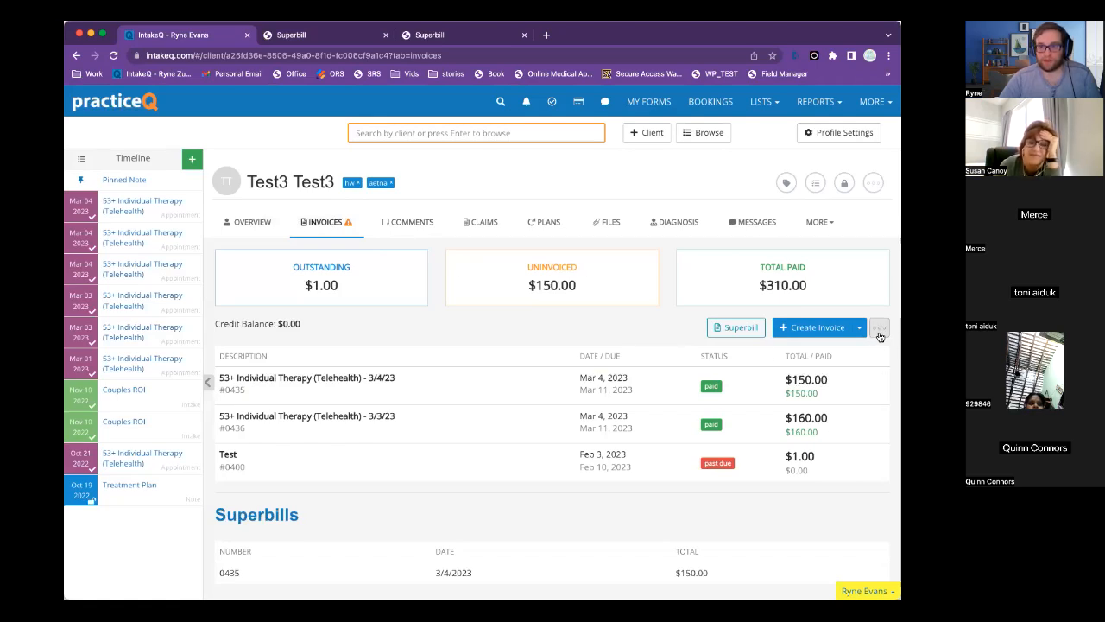
{"action": "left_click", "coordinate": [880, 332]}
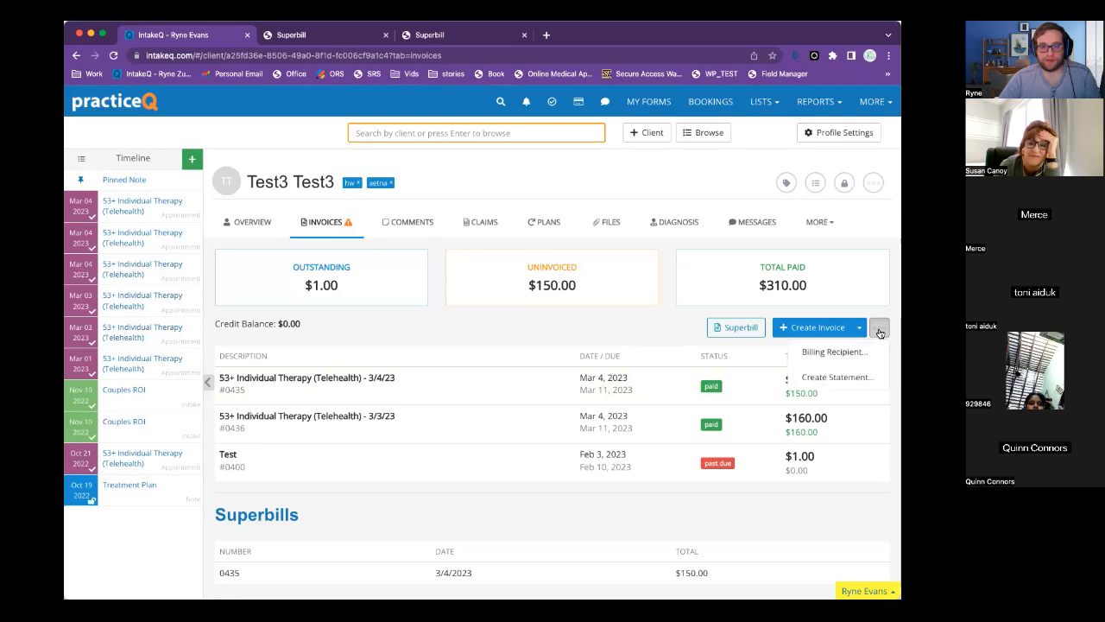
{"action": "left_click", "coordinate": [830, 378]}
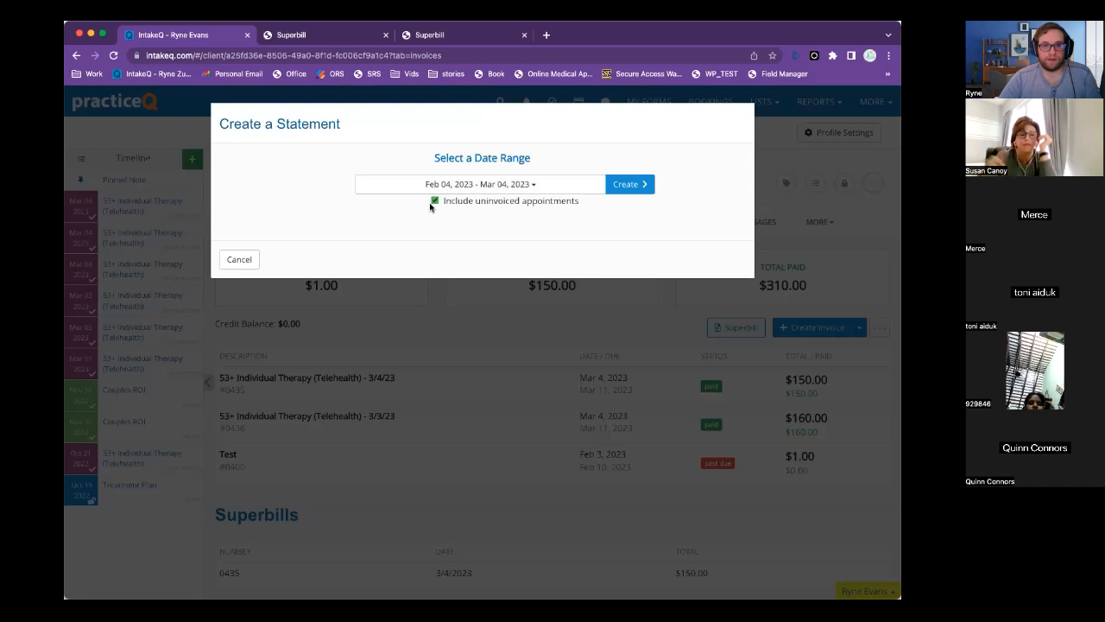
Keep the Feb 04 – Mar 04, 2023 range, untick Include uninvoiced appointments, and create the statement.
{"action": "left_click", "coordinate": [496, 187]}
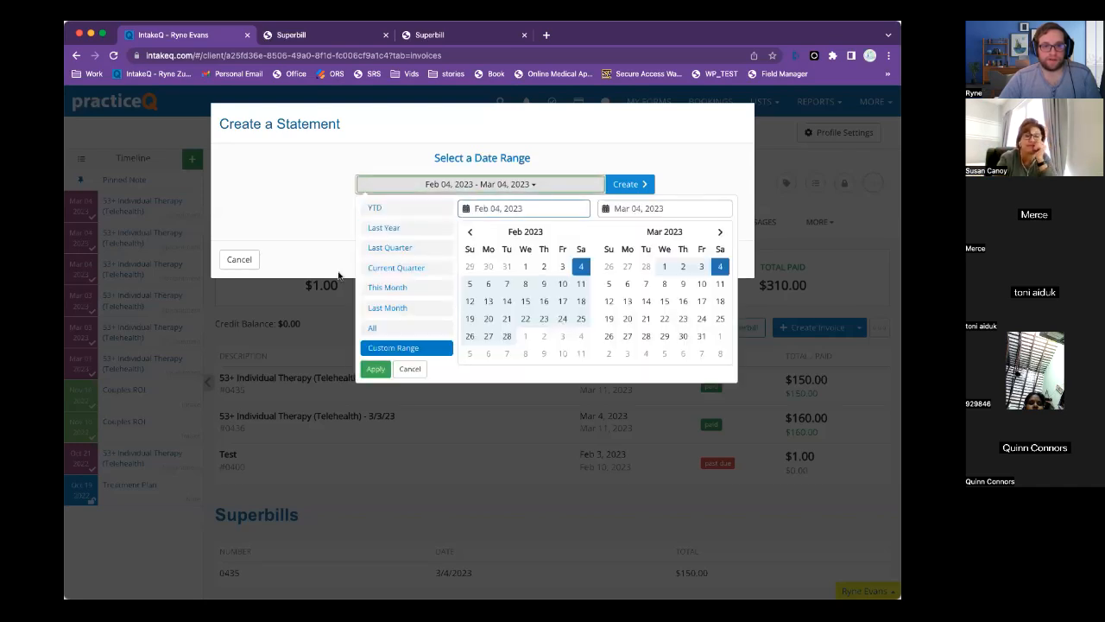
{"action": "left_click", "coordinate": [301, 199]}
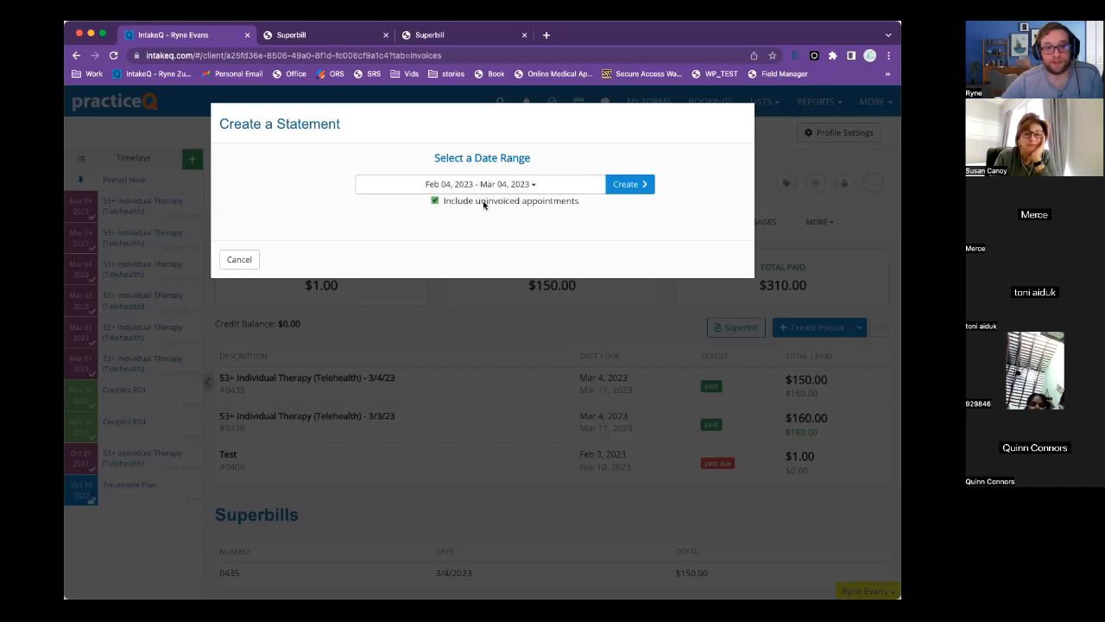
{"action": "left_click_drag", "start_coordinate": [444, 203], "coordinate": [580, 205]}
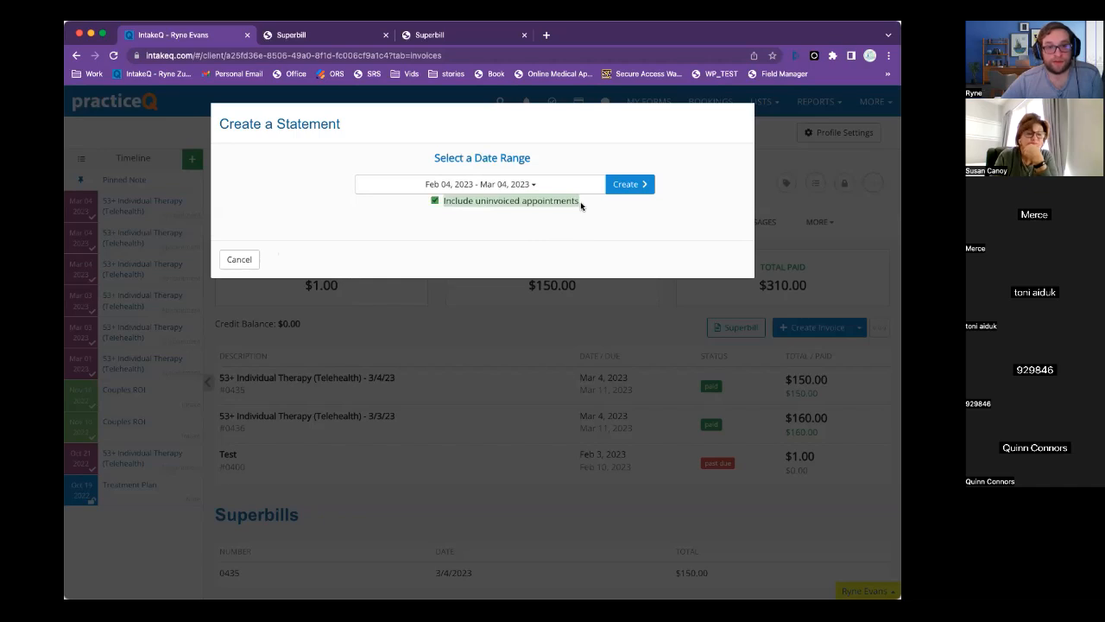
{"action": "left_click", "coordinate": [579, 204]}
{"action": "left_click", "coordinate": [436, 201]}
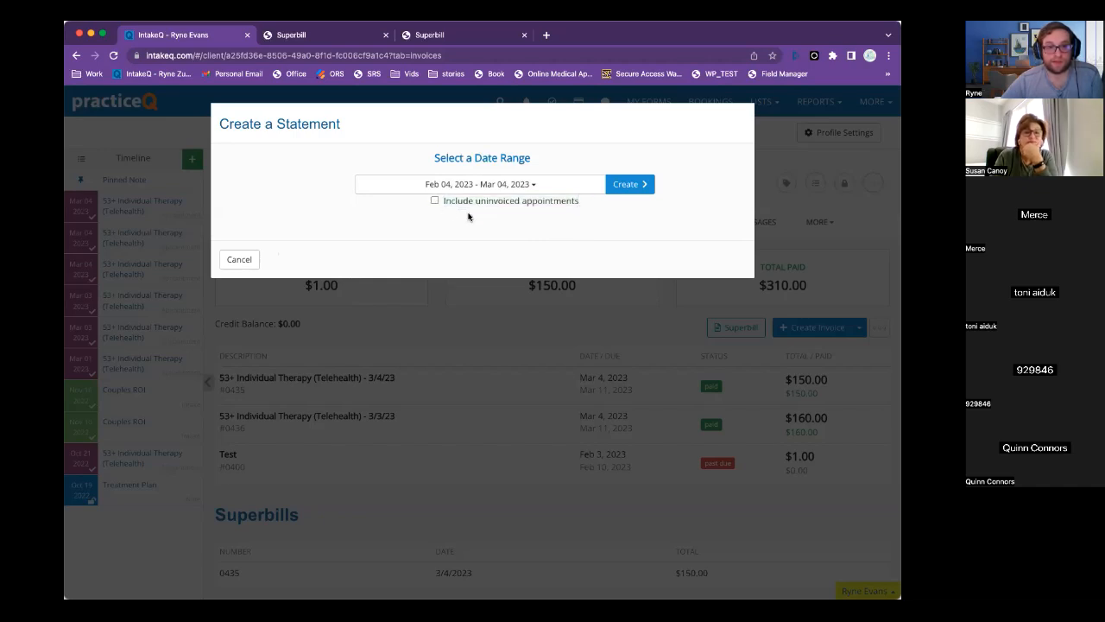
{"action": "left_click", "coordinate": [630, 185]}
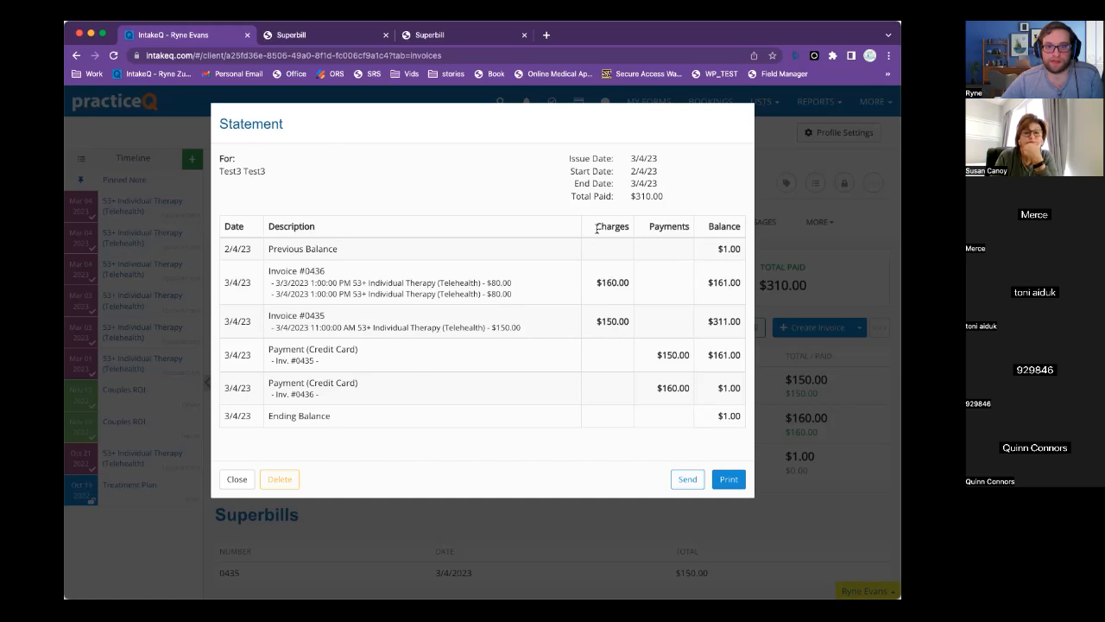
Review the statement's Charges and Payments columns and $310.00 total paid, then print it to PDF.
{"action": "left_click_drag", "start_coordinate": [596, 226], "coordinate": [740, 228]}
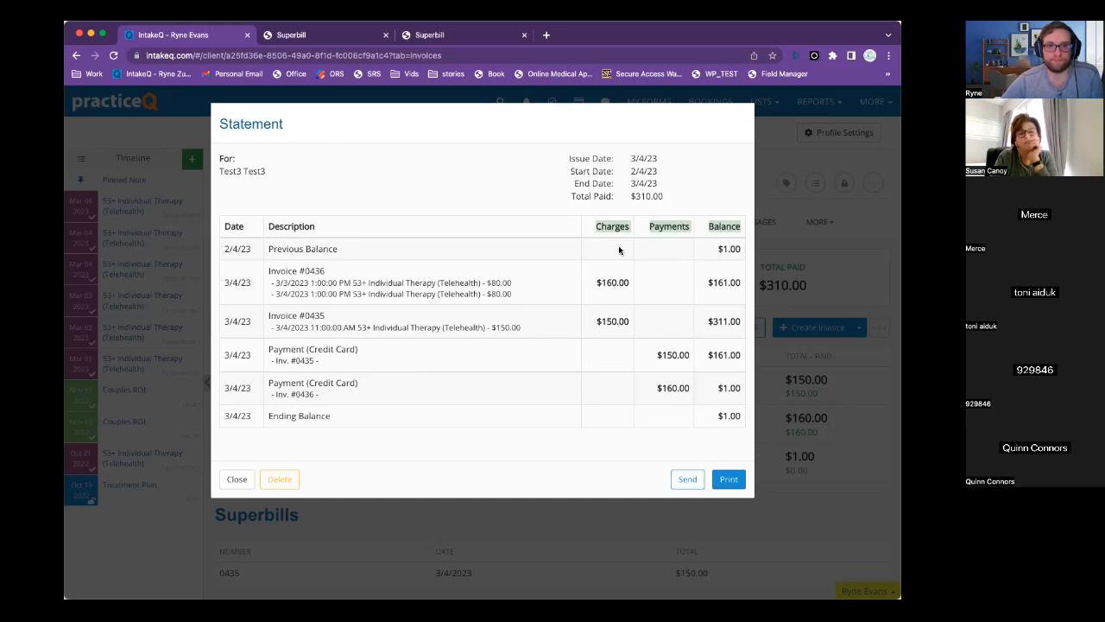
{"action": "left_click_drag", "start_coordinate": [664, 200], "coordinate": [547, 198]}
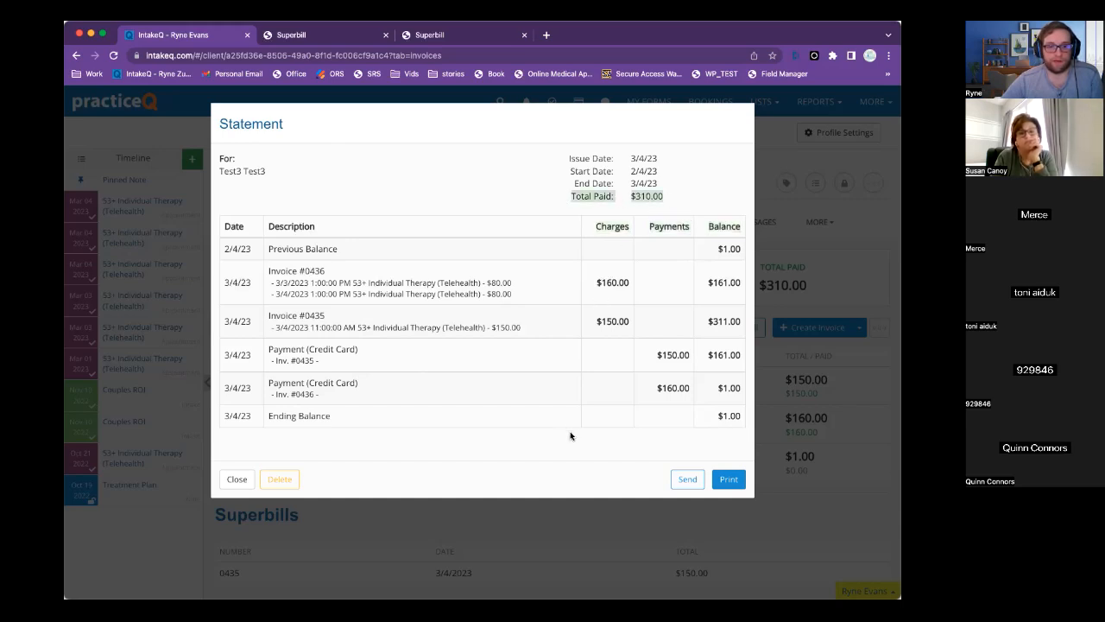
{"action": "left_click", "coordinate": [728, 481]}
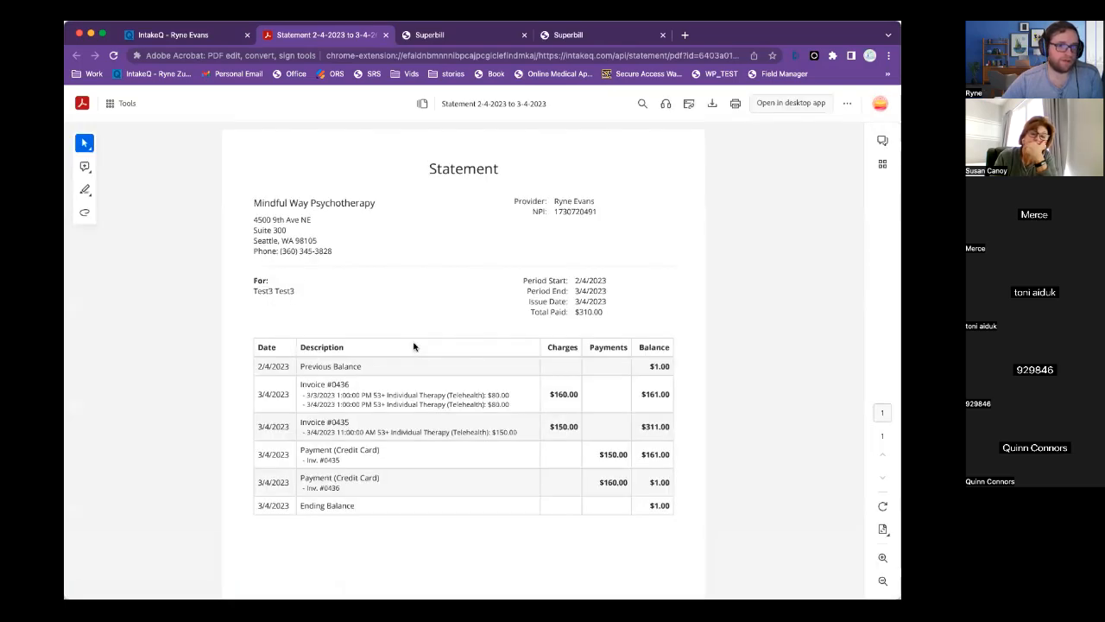
Select the transaction table in the statement PDF, then go back to the PracticeQ Statement dialog.
{"action": "scroll", "coordinate": [413, 346], "scroll_direction": "down", "scroll_amount": 3}
{"action": "scroll", "coordinate": [414, 347], "scroll_direction": "up", "scroll_amount": 1}
{"action": "left_click_drag", "start_coordinate": [548, 274], "coordinate": [672, 448]}
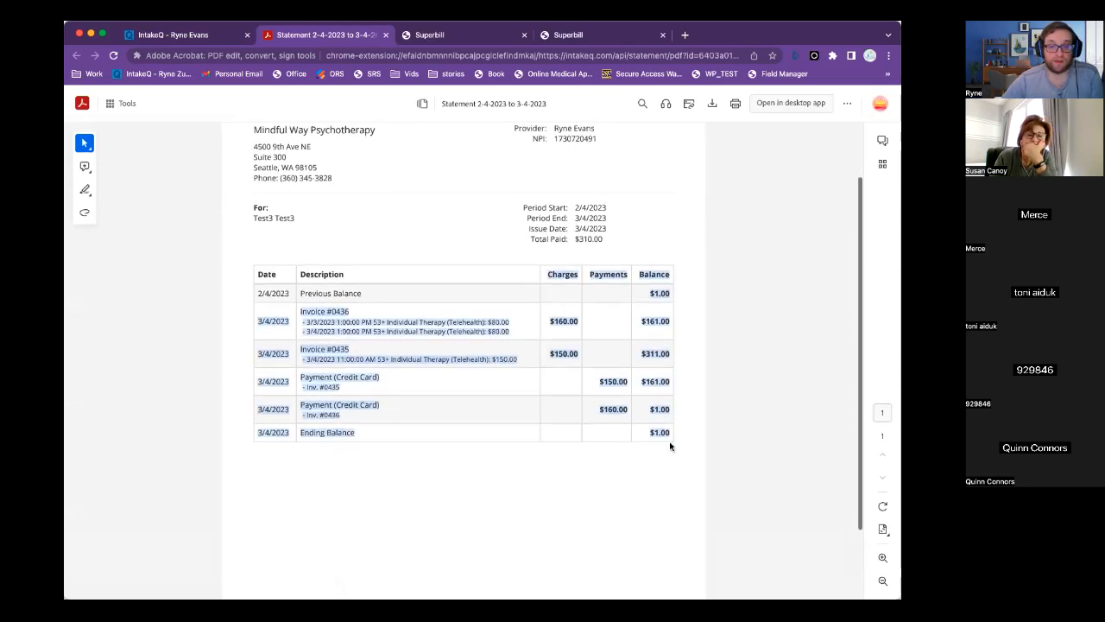
{"action": "left_click", "coordinate": [173, 35]}
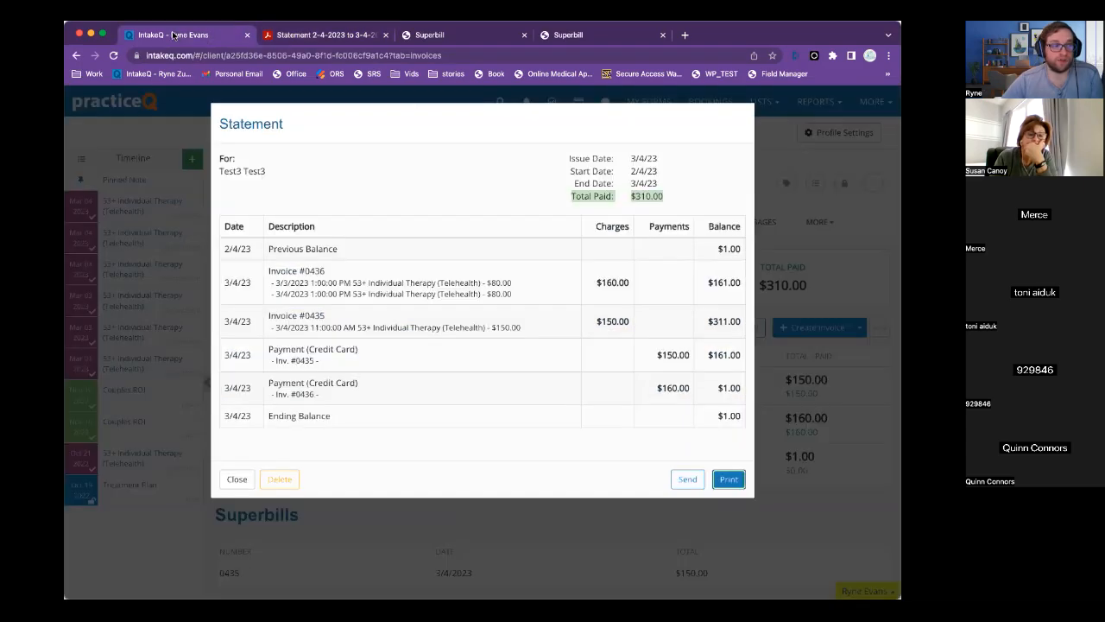
Close the Statement dialog, open invoice #0435, and choose Print Invoice from its Actions.
{"action": "left_click", "coordinate": [235, 481]}
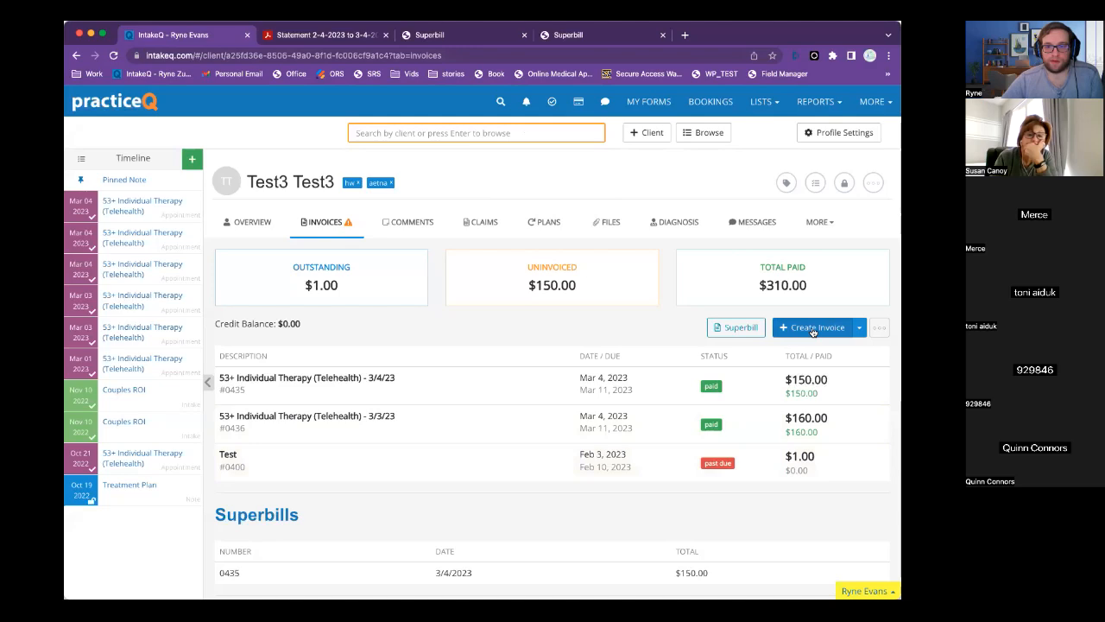
{"action": "left_click", "coordinate": [466, 378]}
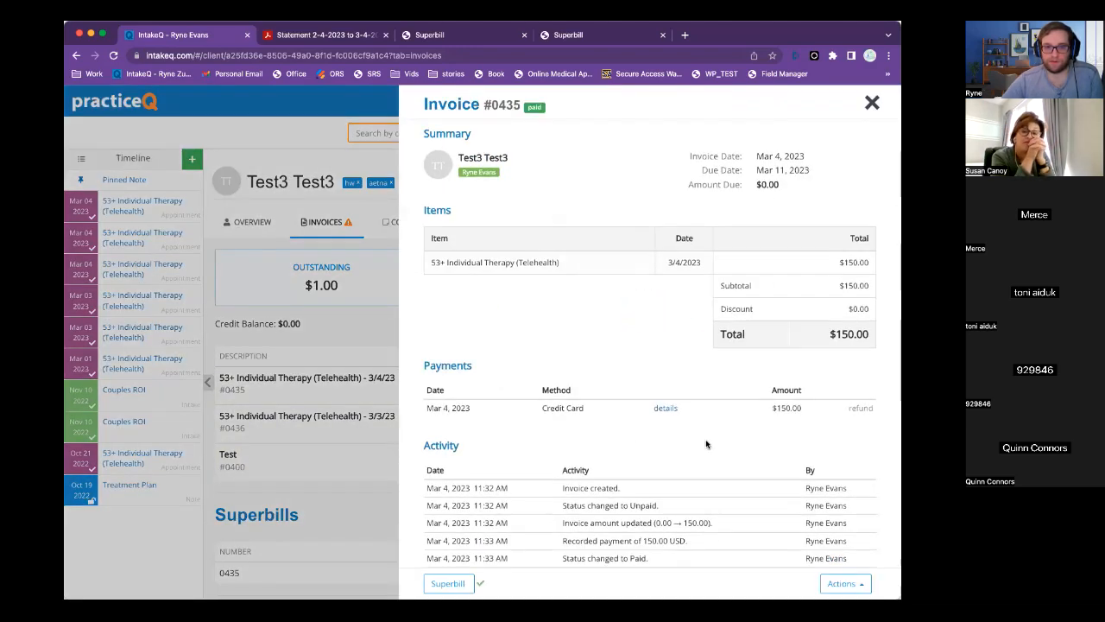
{"action": "scroll", "coordinate": [705, 444], "scroll_direction": "down", "scroll_amount": 1}
{"action": "left_click", "coordinate": [845, 583]}
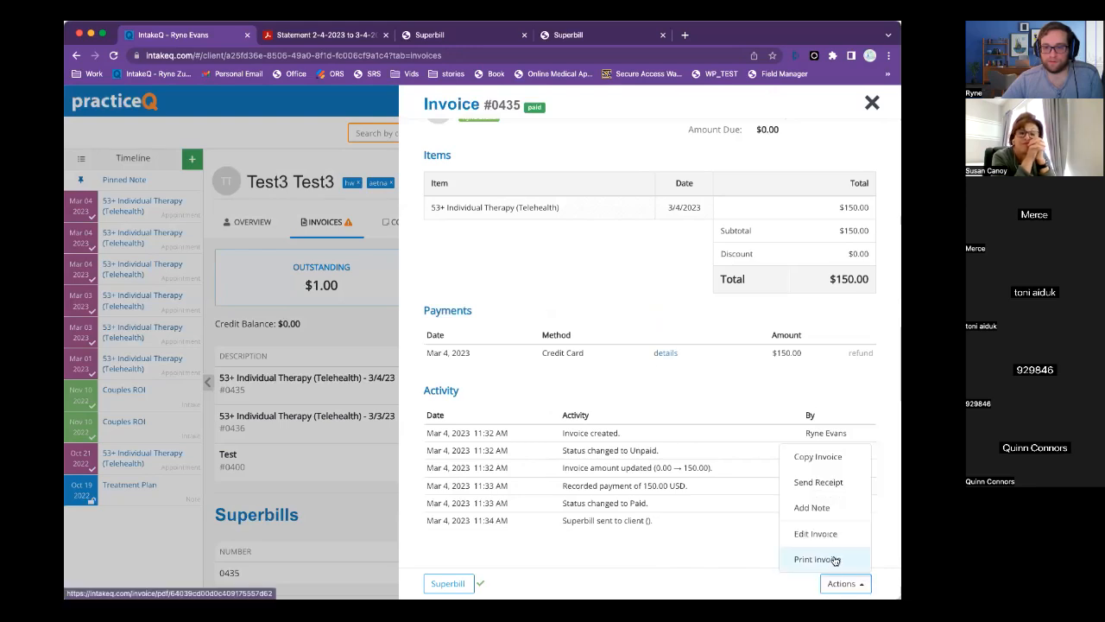
{"action": "left_click", "coordinate": [834, 559]}
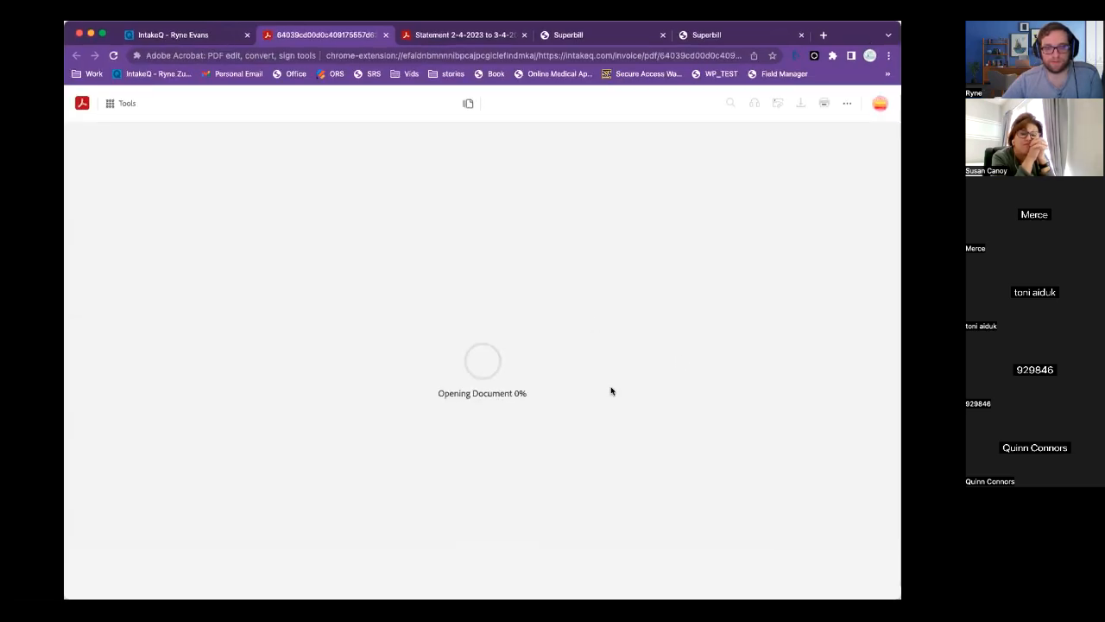
Scroll through the invoice #0435 PDF and highlight its $0.00 Amount due.
{"action": "scroll", "coordinate": [611, 390], "scroll_direction": "down", "scroll_amount": 2}
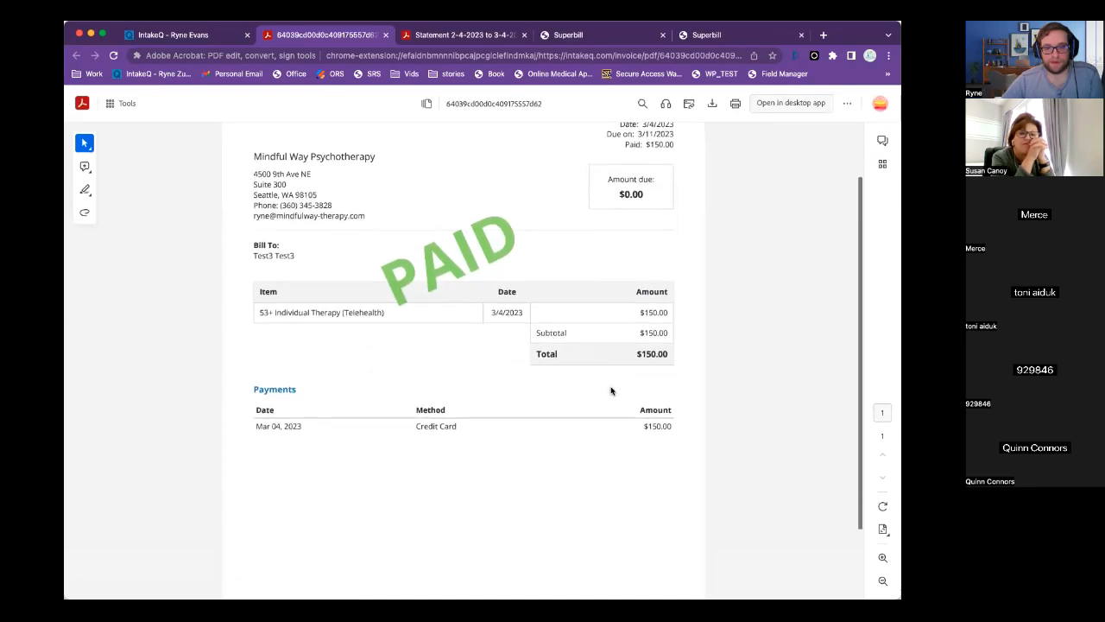
{"action": "scroll", "coordinate": [647, 306], "scroll_direction": "up", "scroll_amount": 1}
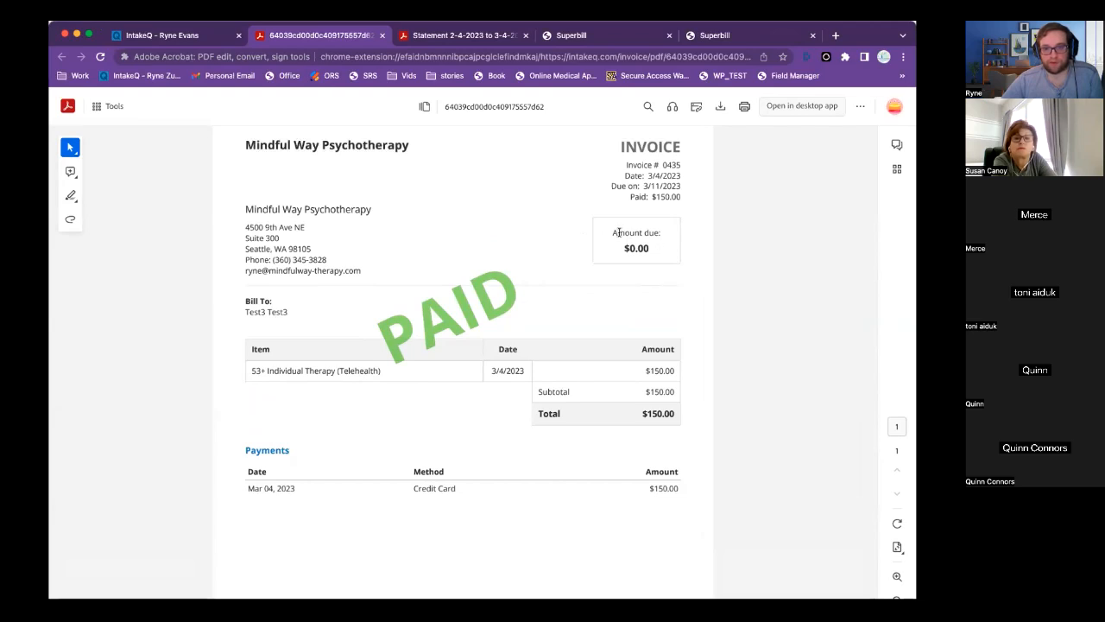
{"action": "left_click_drag", "start_coordinate": [613, 231], "coordinate": [663, 252]}
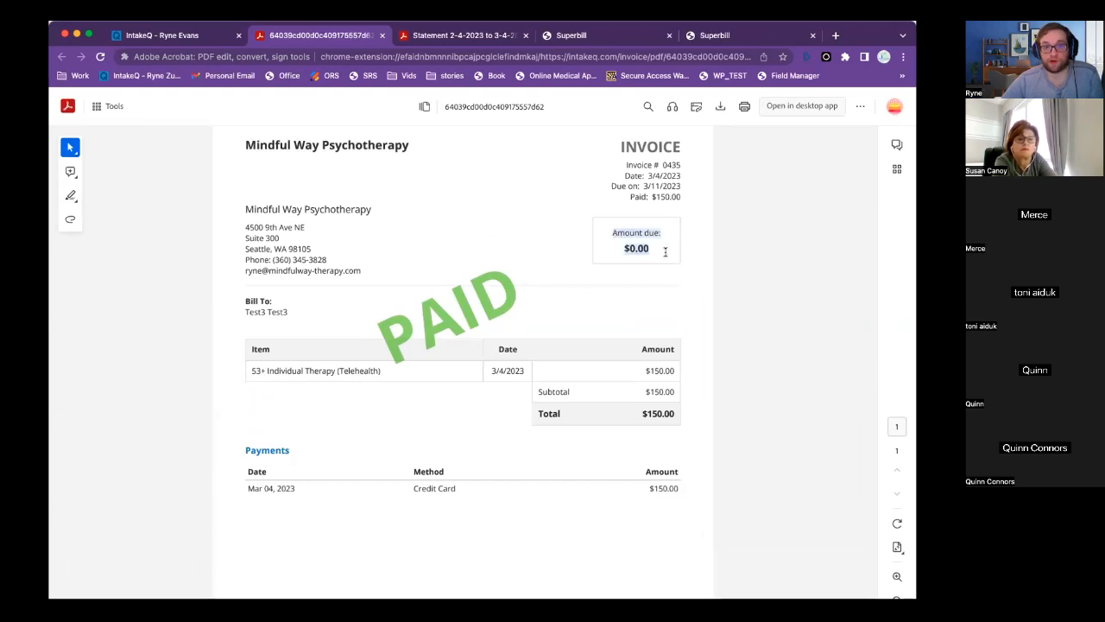
Highlight the Charges, Payments and Balance column headings in the statement PDF.
{"action": "left_click", "coordinate": [458, 35]}
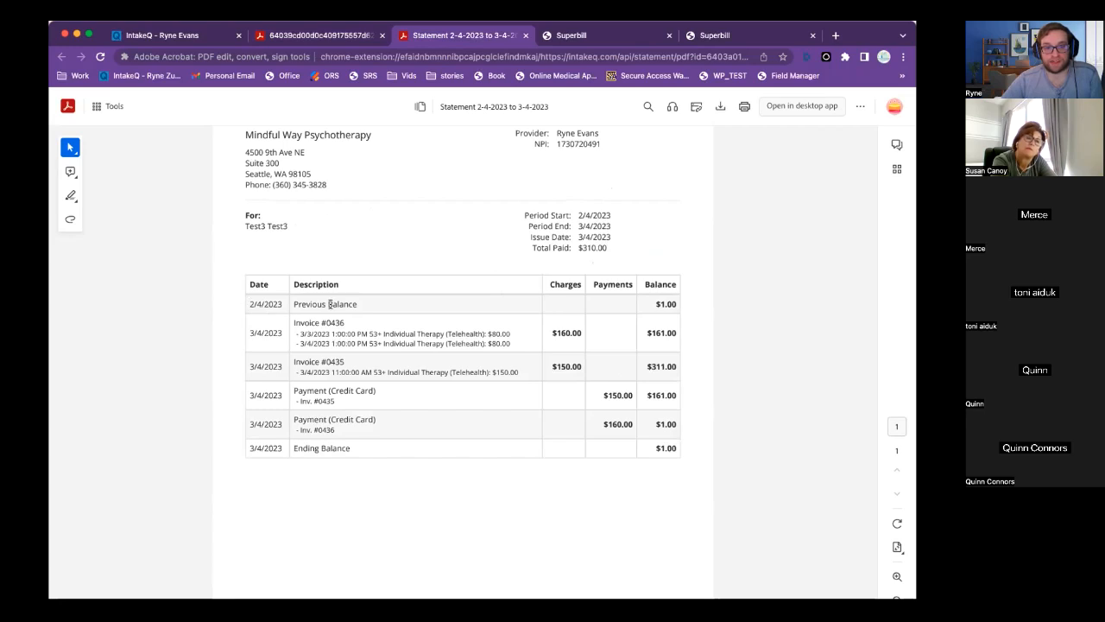
{"action": "left_click_drag", "start_coordinate": [551, 284], "coordinate": [585, 283]}
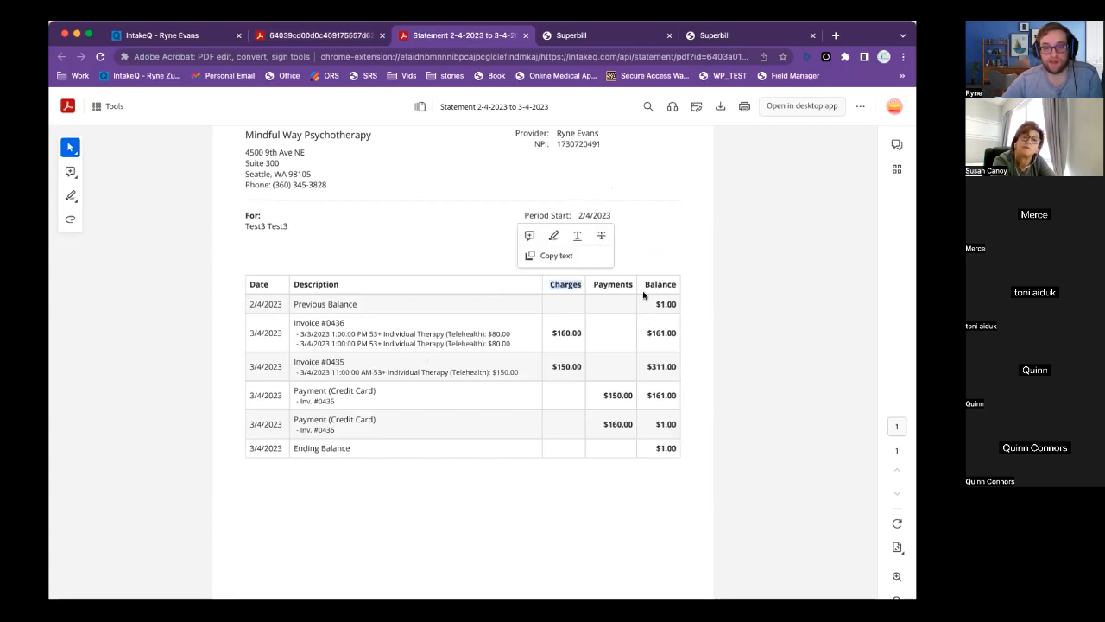
{"action": "left_click_drag", "start_coordinate": [593, 284], "coordinate": [633, 284]}
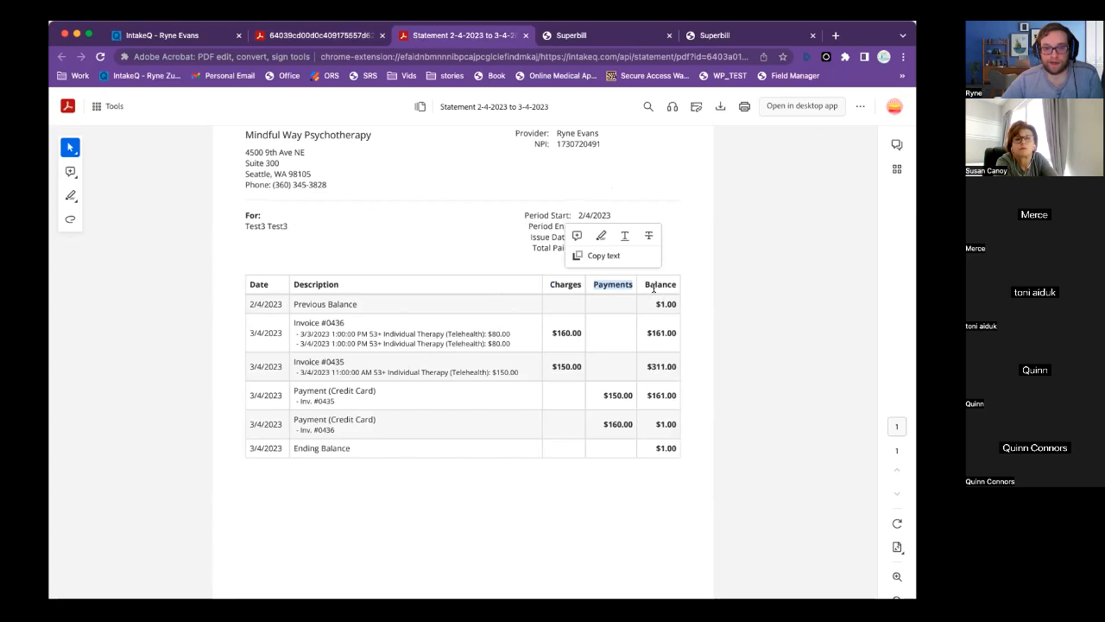
{"action": "left_click_drag", "start_coordinate": [646, 285], "coordinate": [683, 286]}
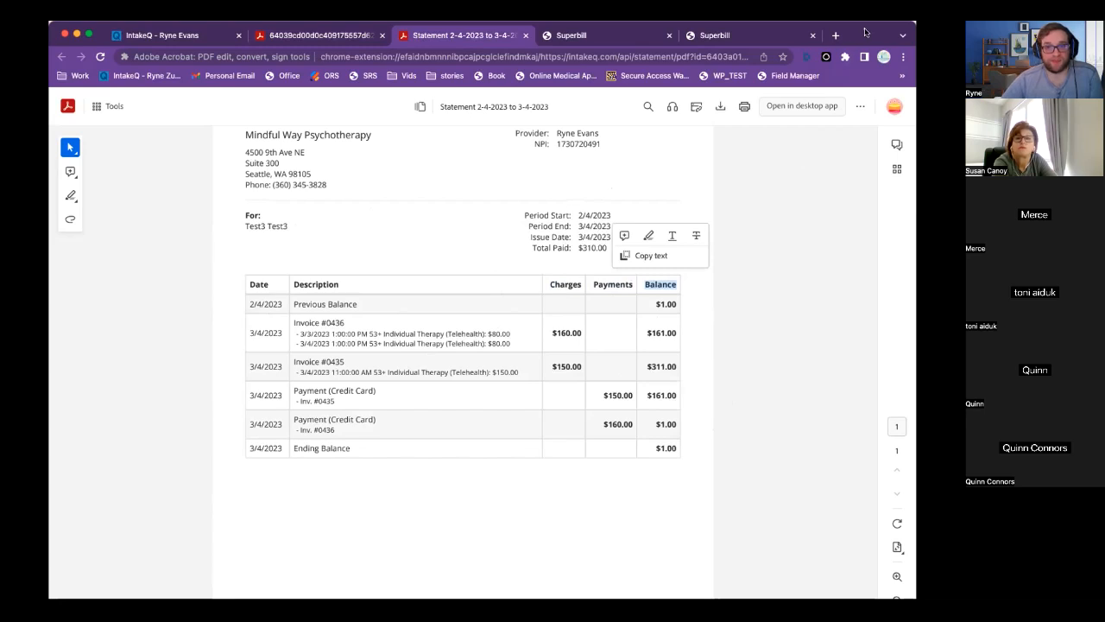
Clear the selection in the statement PDF and return to invoice #0435 in PracticeQ.
{"action": "left_click_drag", "start_coordinate": [866, 29], "coordinate": [865, 10]}
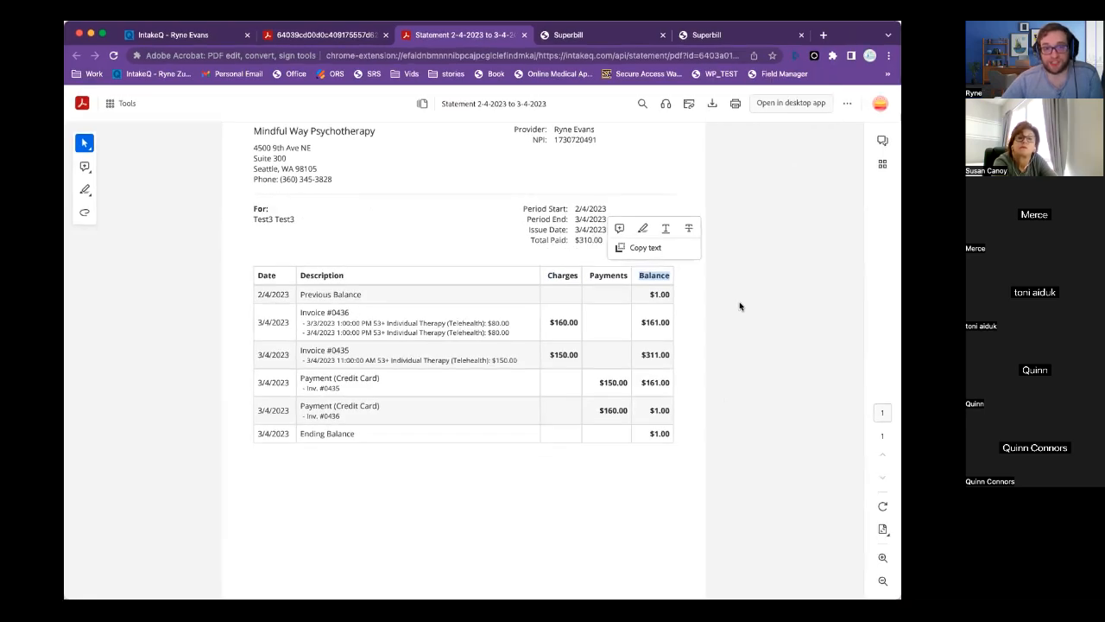
{"action": "scroll", "coordinate": [746, 332], "scroll_direction": "down", "scroll_amount": 1}
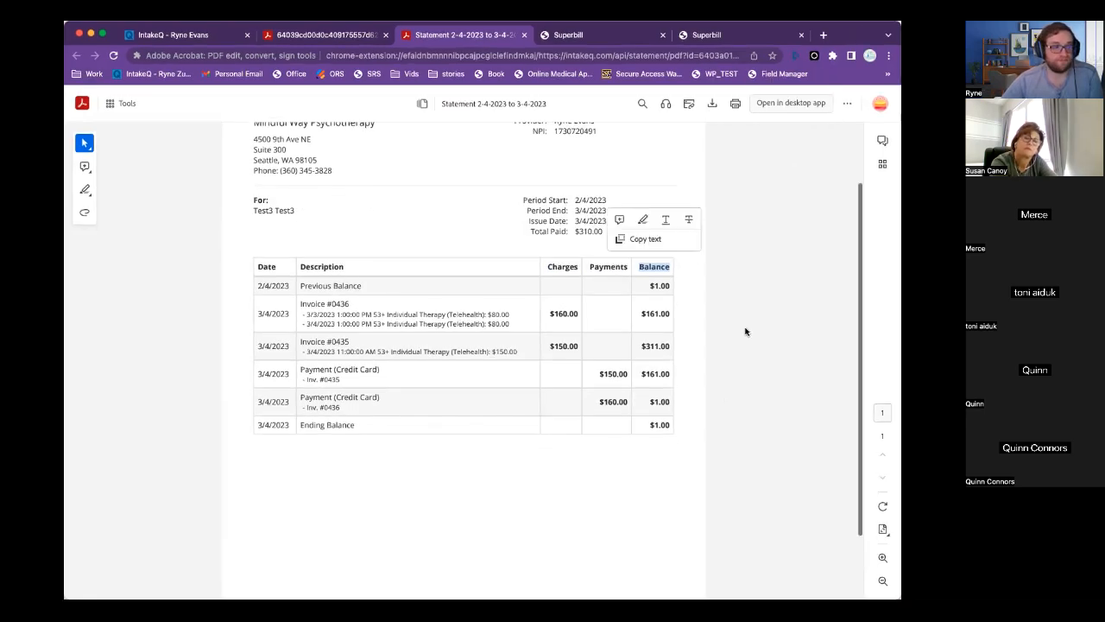
{"action": "left_click", "coordinate": [746, 332]}
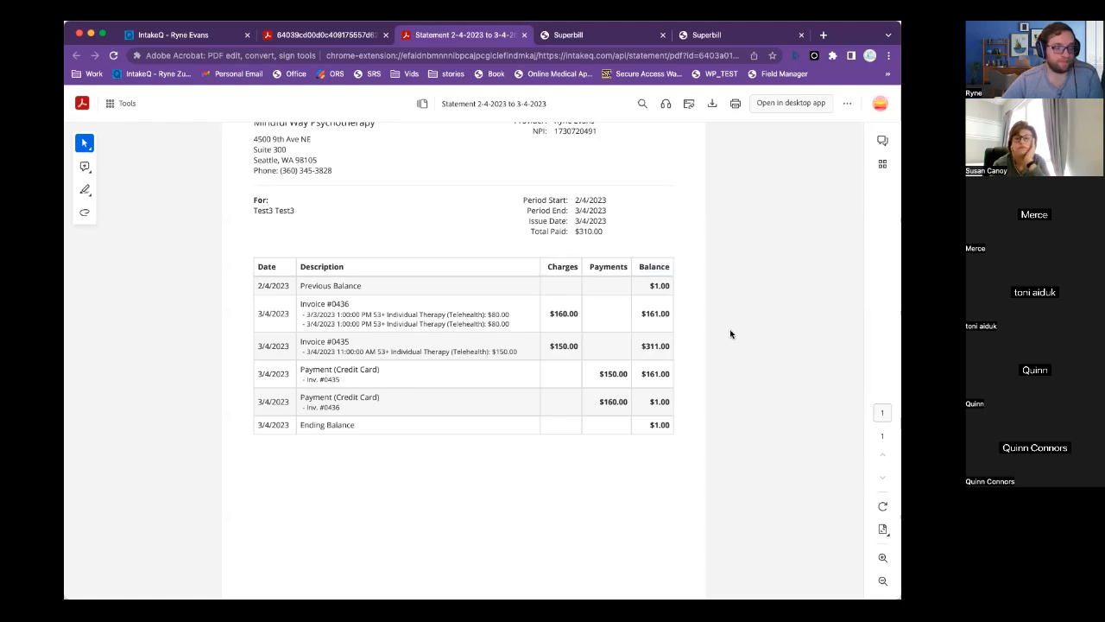
{"action": "scroll", "coordinate": [737, 332], "scroll_direction": "up", "scroll_amount": 3}
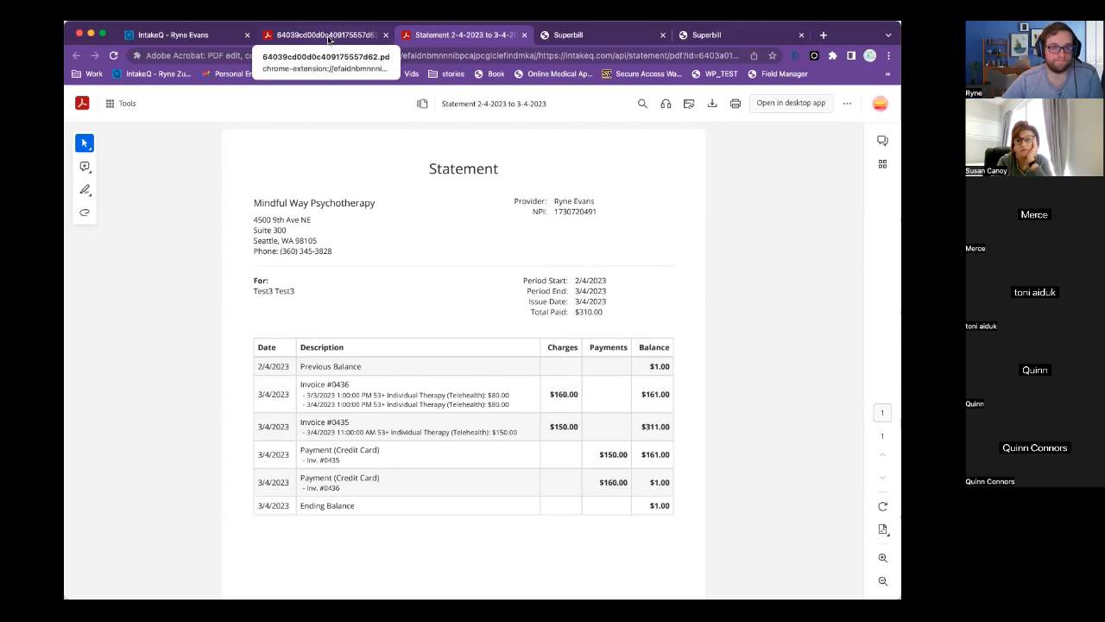
{"action": "left_click", "coordinate": [138, 36]}
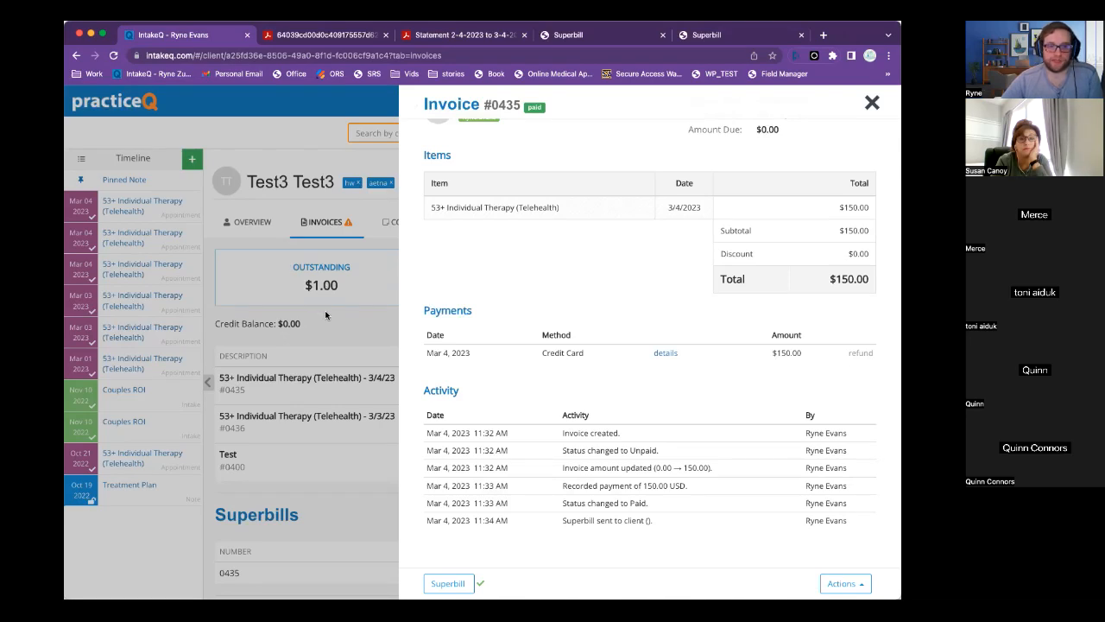
Close invoice #0435's panel and show the client's Overview with billing type and auto-charge status.
{"action": "scroll", "coordinate": [449, 270], "scroll_direction": "up", "scroll_amount": 2}
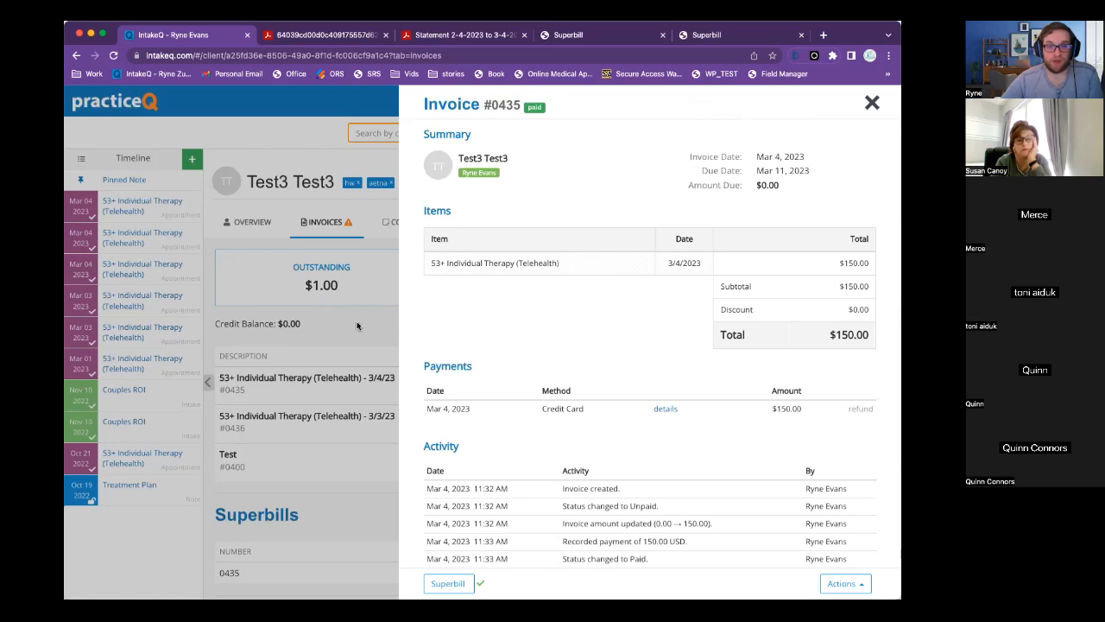
{"action": "left_click", "coordinate": [871, 104]}
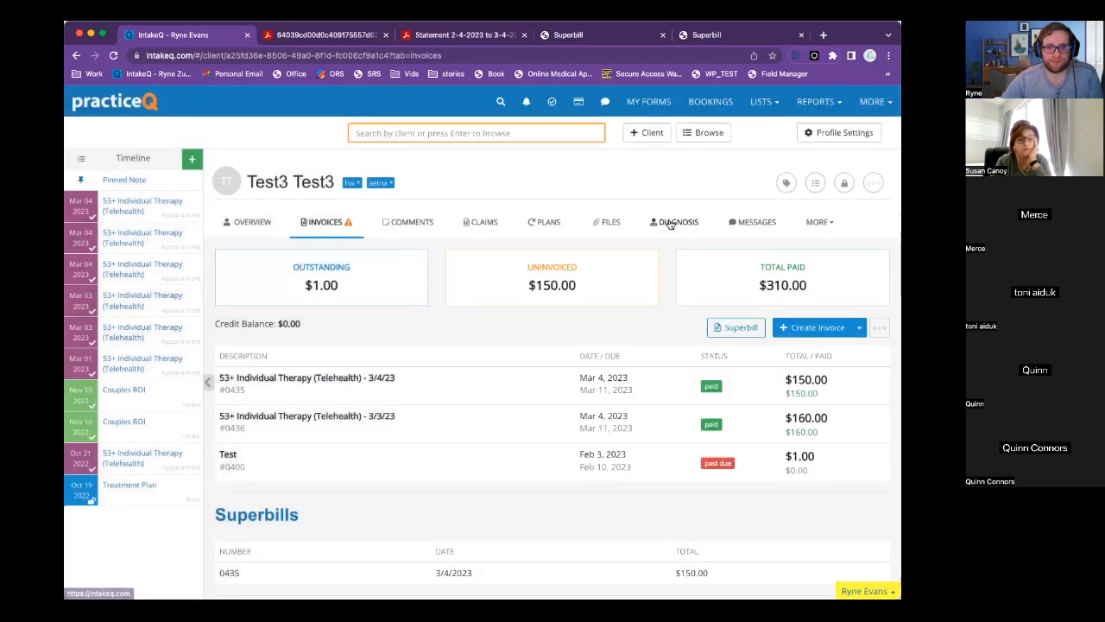
{"action": "left_click", "coordinate": [252, 222]}
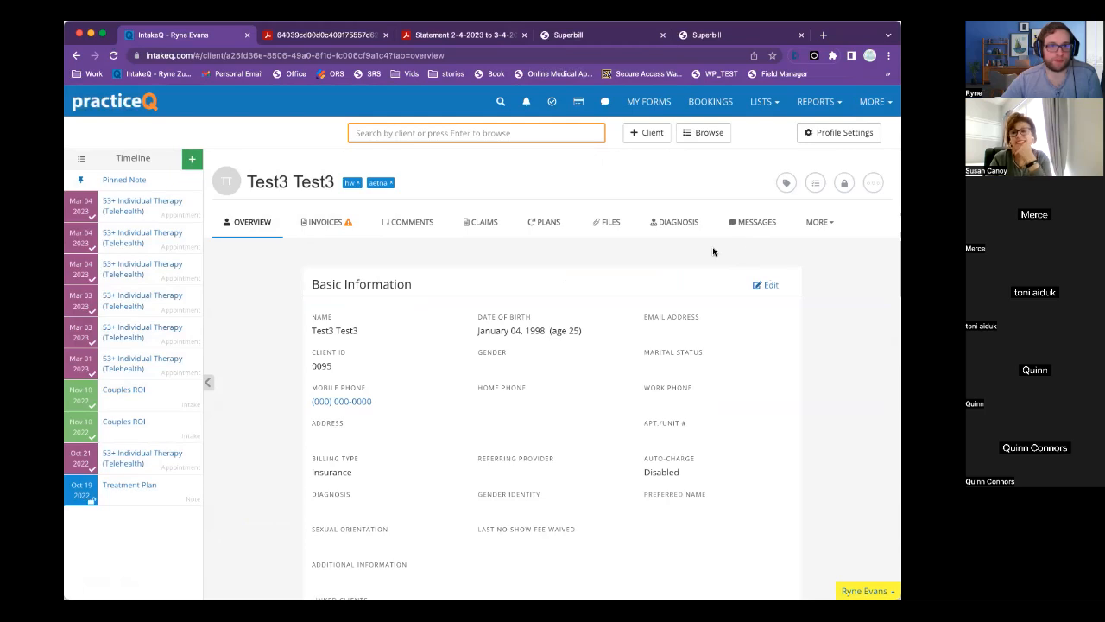
{"action": "left_click", "coordinate": [885, 31]}
{"action": "left_click", "coordinate": [871, 37]}
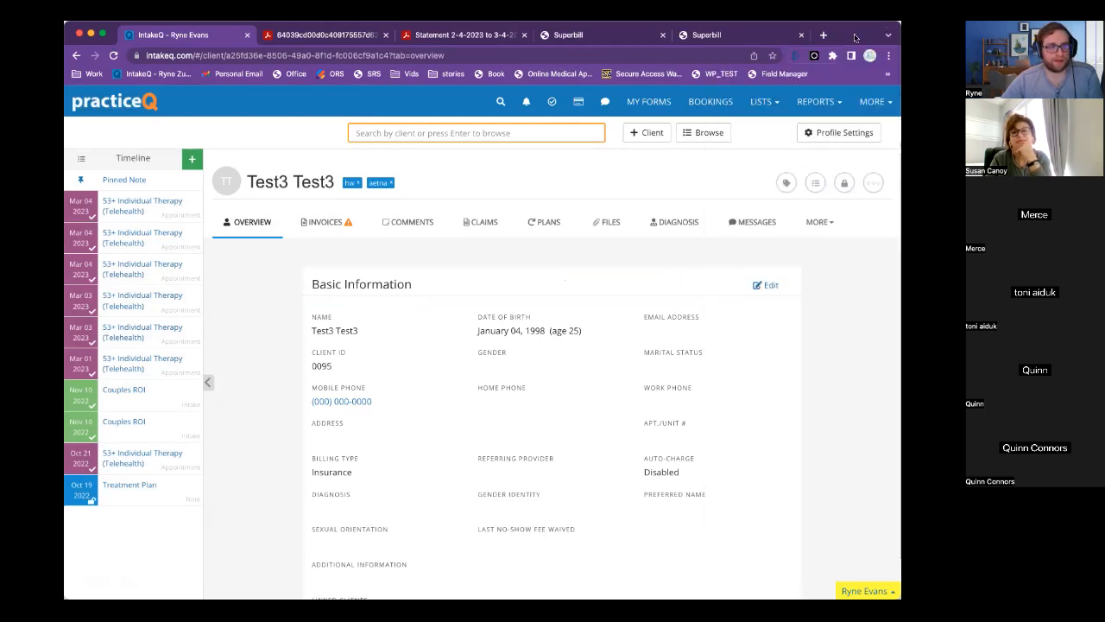